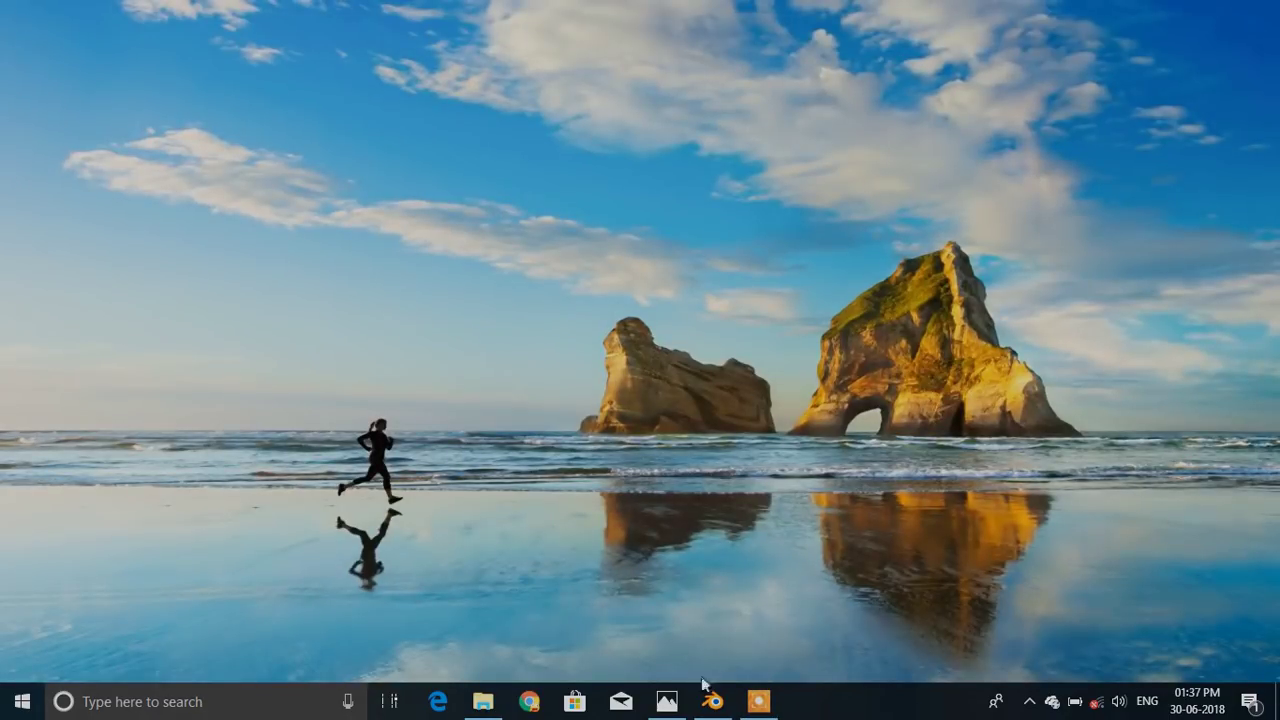
Switch to Blender and flatten the default cube's mesh along Z, scaling it by about 0.3 and again by about 0.42
click(711, 700)
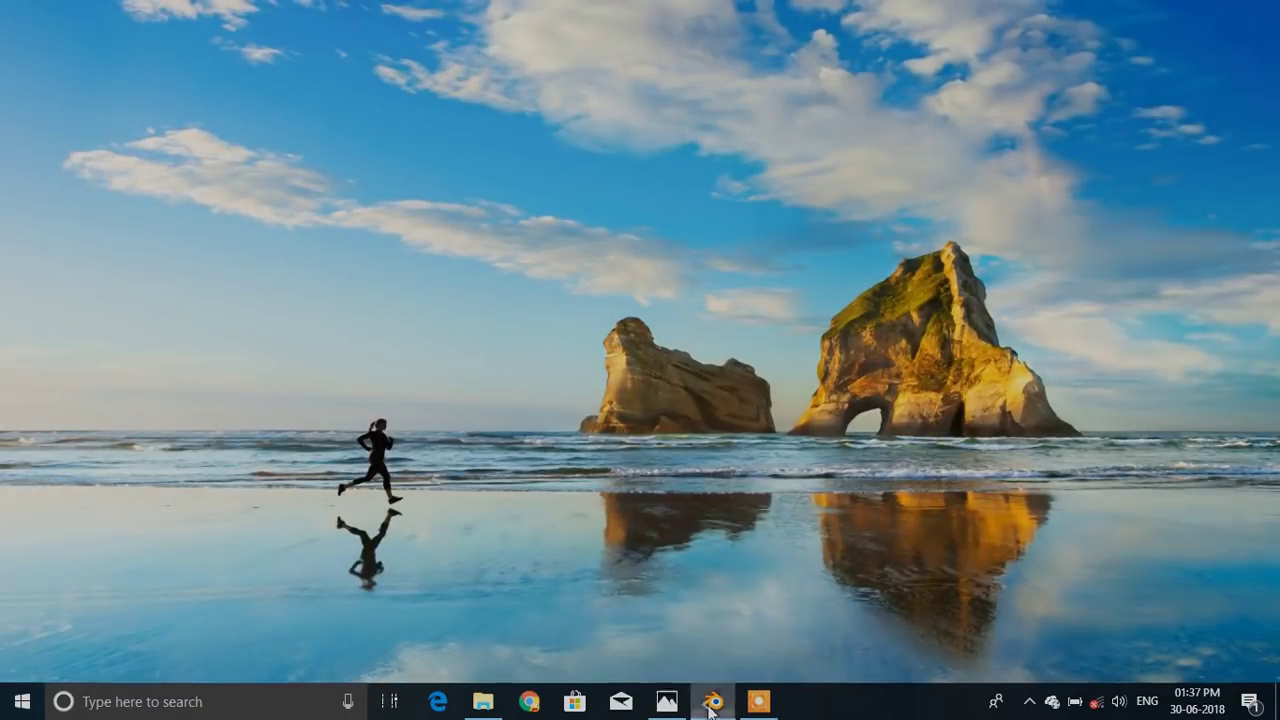
click(692, 272)
mouse_move(677, 380)
middle_down()
mouse_move(583, 367)
mouse_move(698, 349)
mouse_move(672, 357)
middle_up()
scroll(620, 354, up, 3)
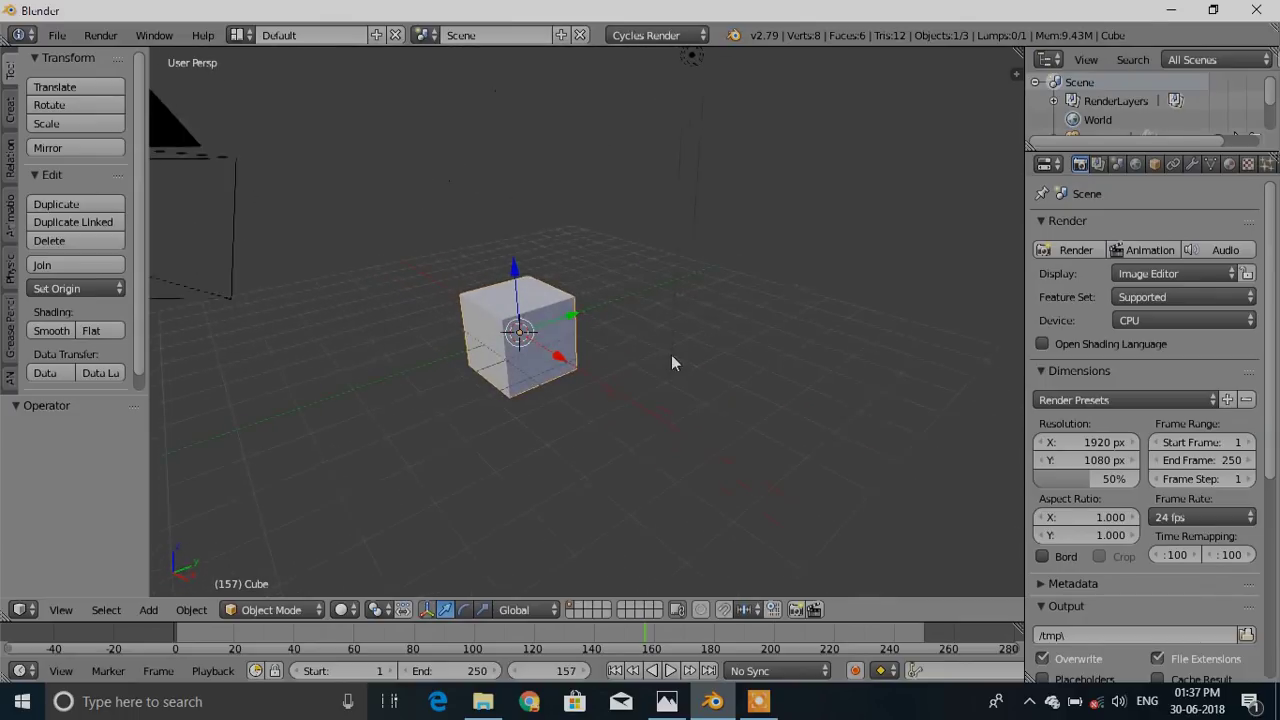
key(Tab)
middle_drag(705, 280, 689, 283)
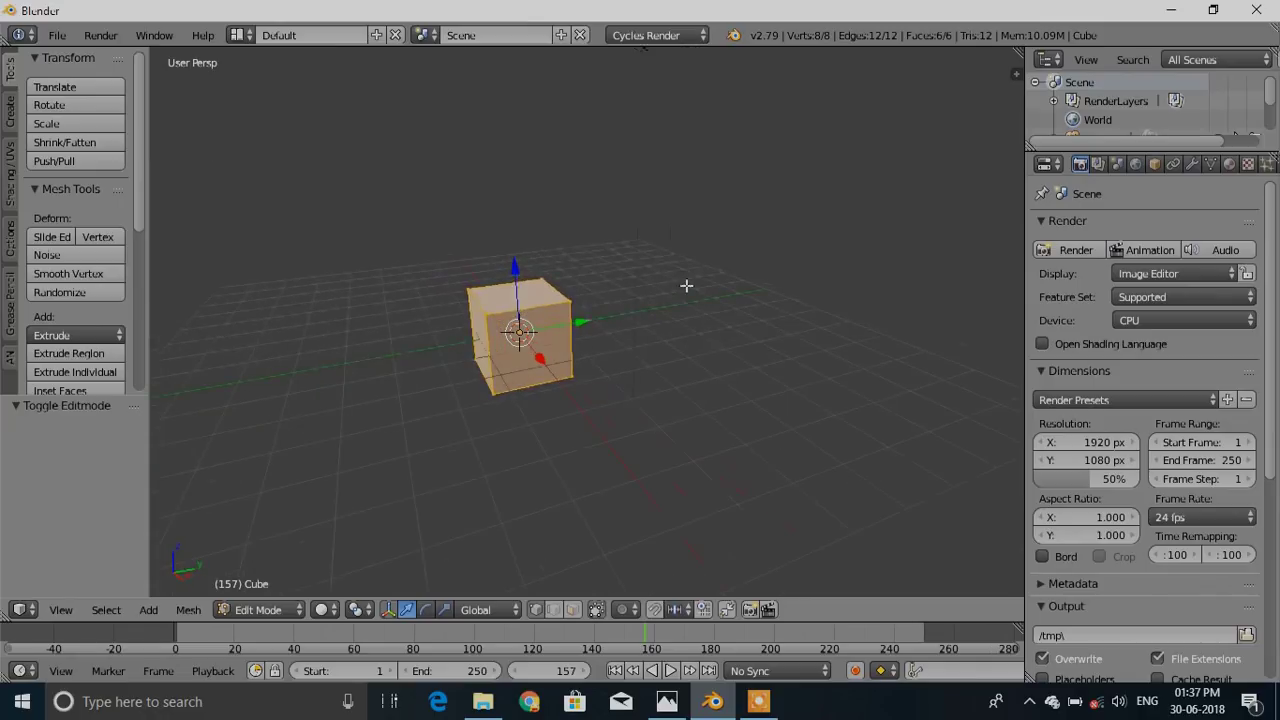
key(s)
key(z)
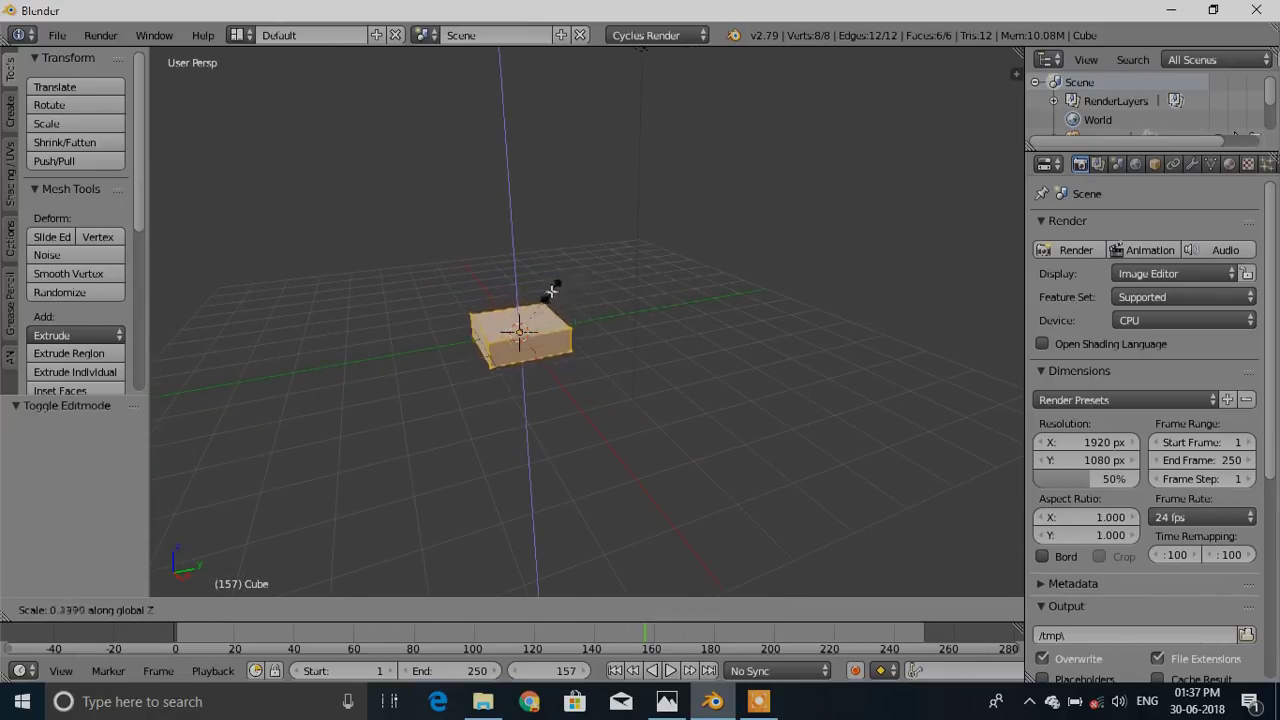
click(552, 290)
key(s)
key(z)
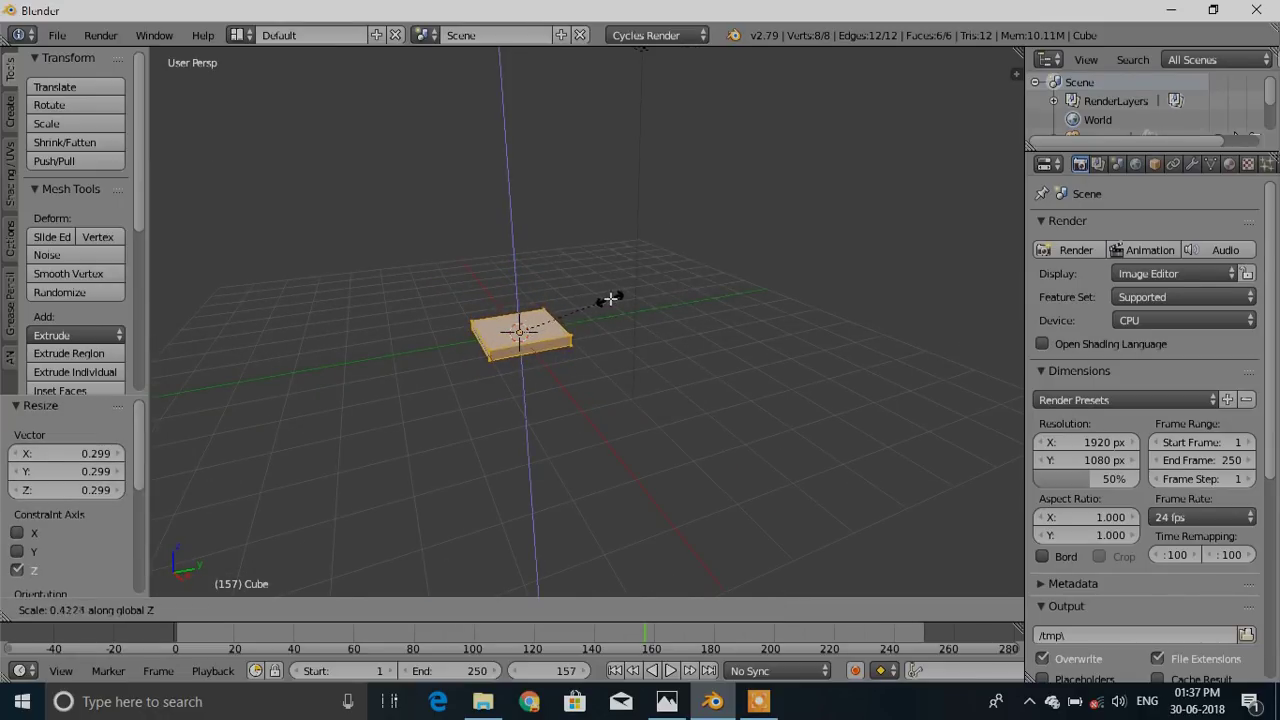
click(607, 297)
middle_drag(608, 297, 644, 383)
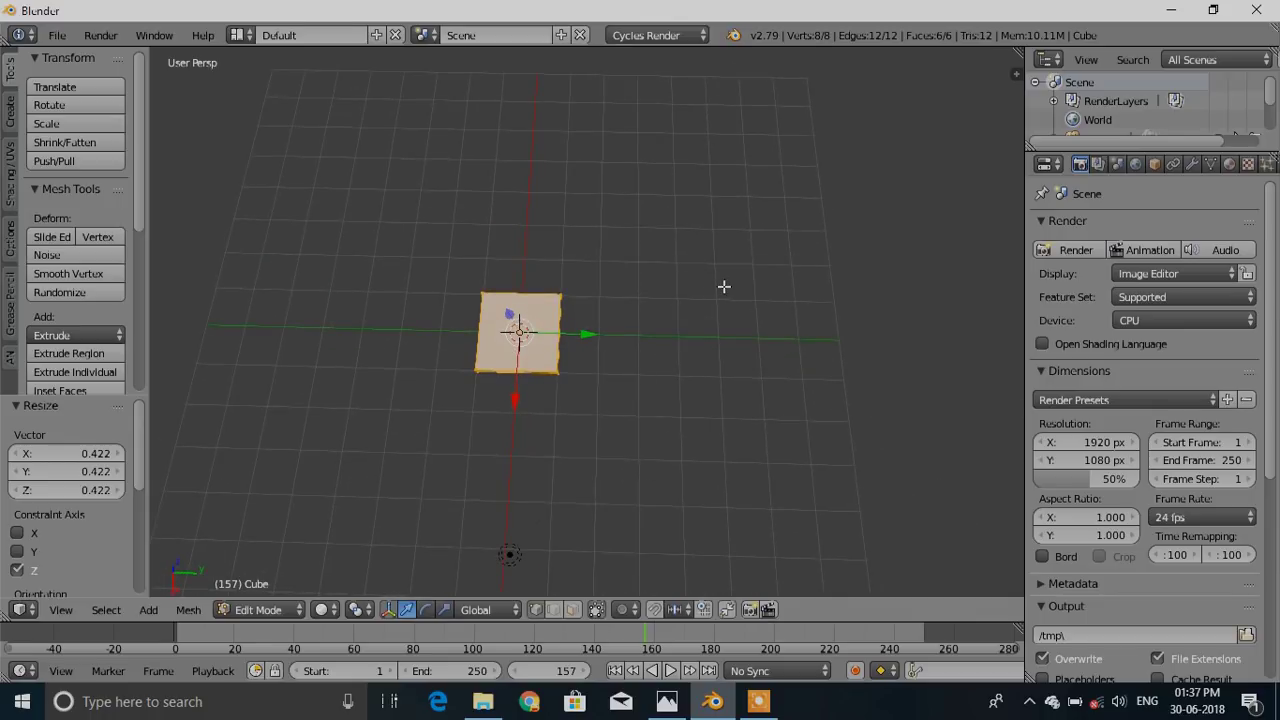
key(s)
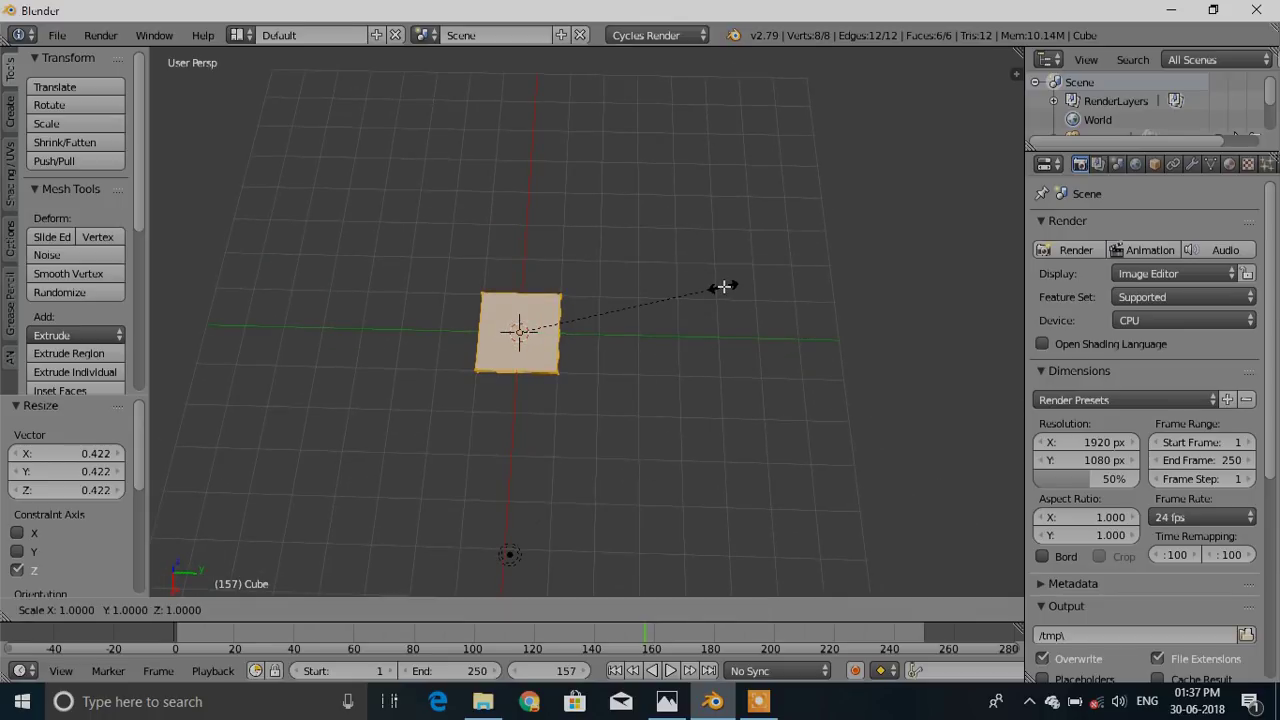
key(shift+z)
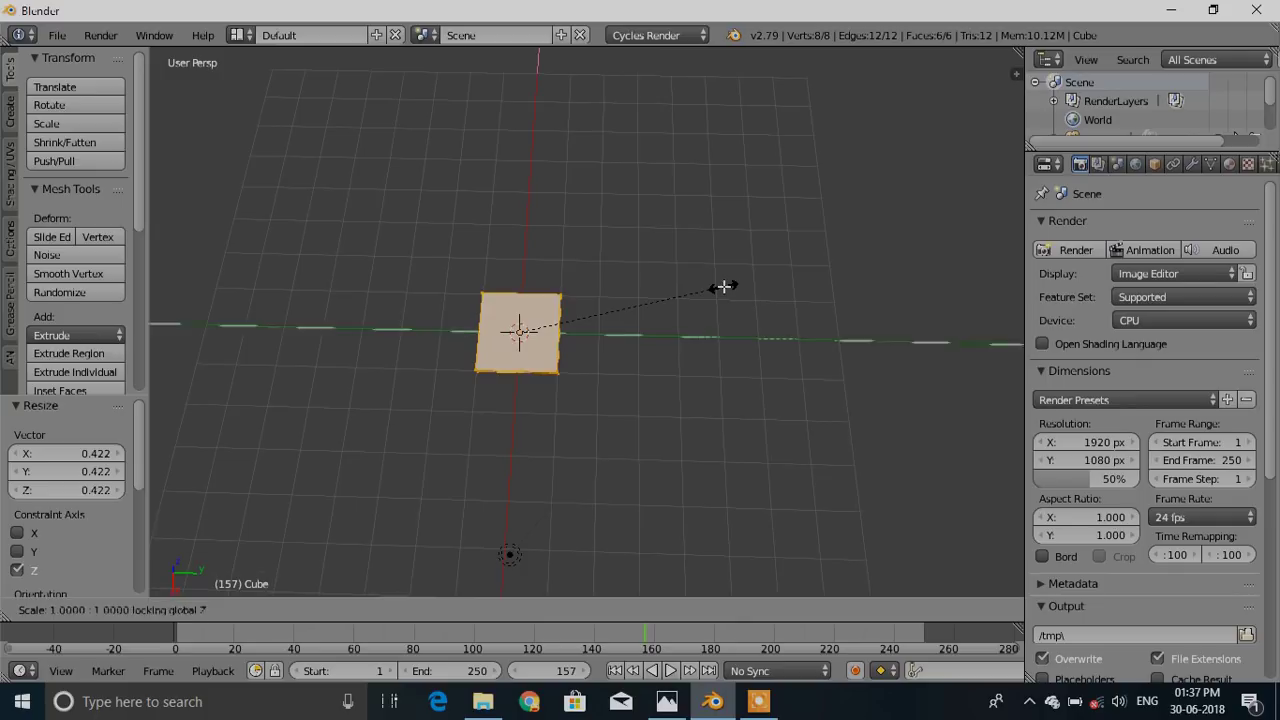
key(Escape)
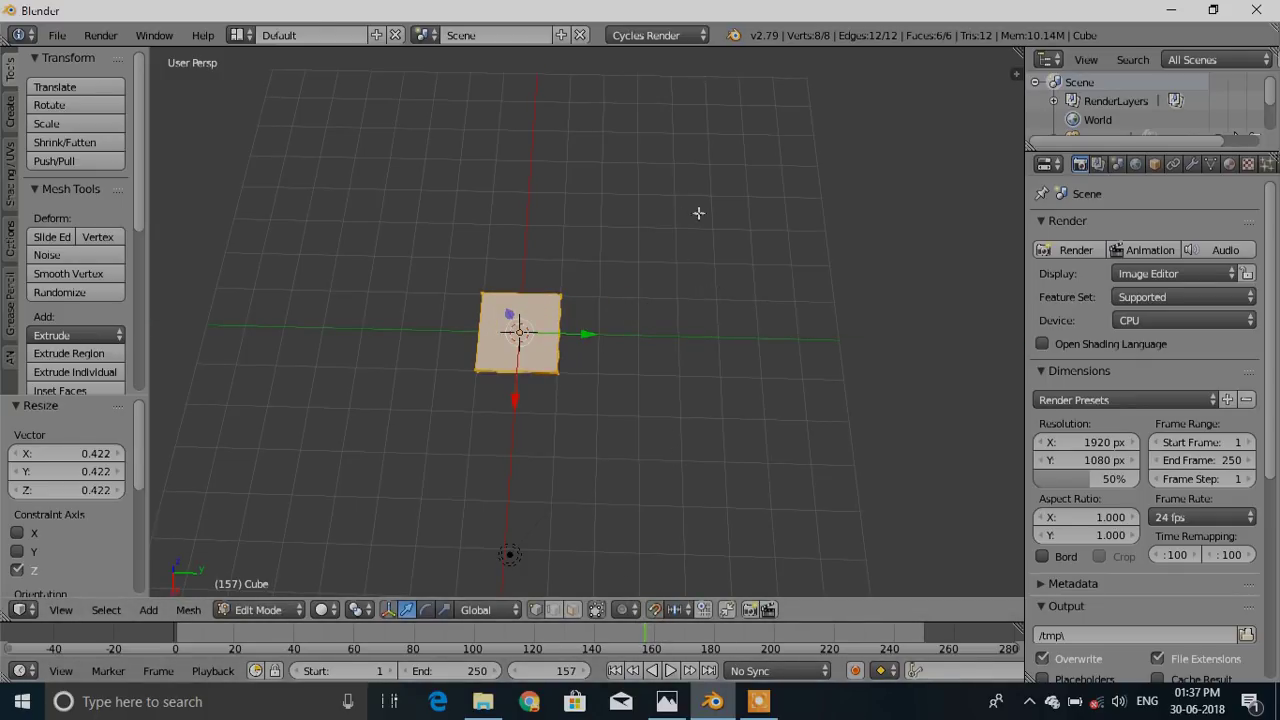
Scale the flattened mesh to 0.6 in X and Y only, keeping its Z thickness locked
key(s)
key(shift+z)
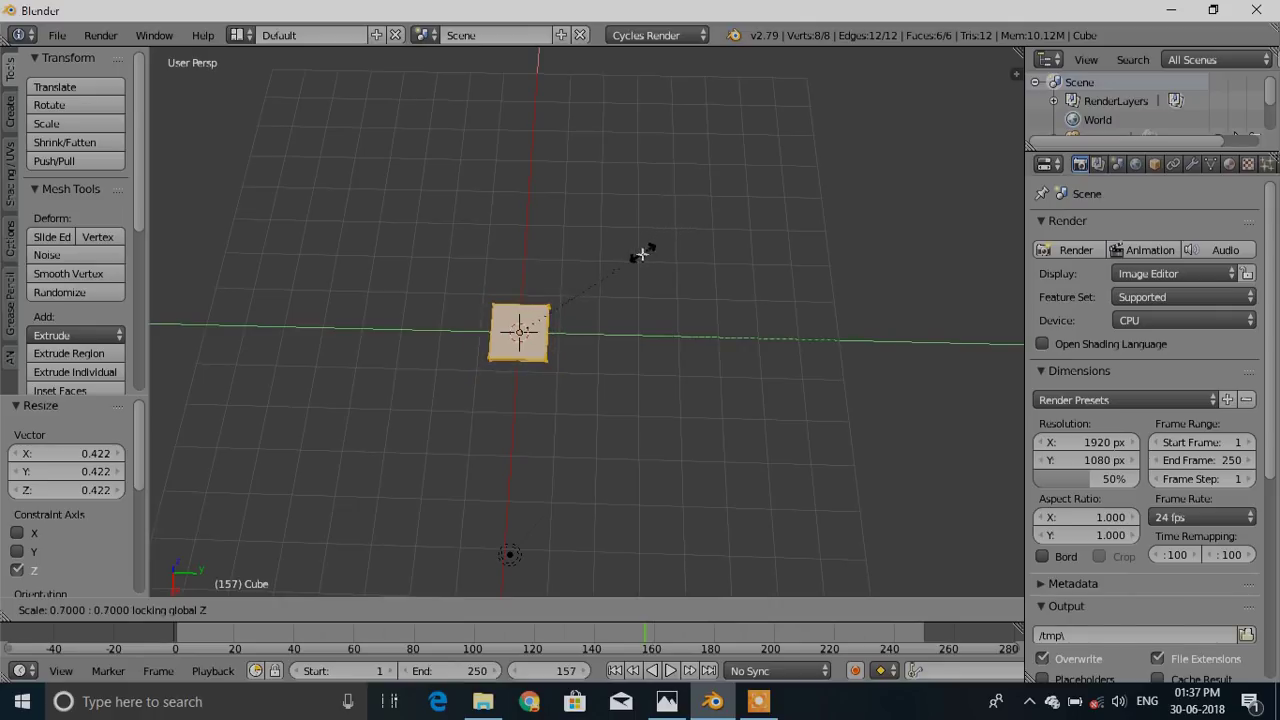
click(634, 260)
Move the whole mesh 0.6 units along the X axis, away from its origin
middle_drag(634, 260, 582, 425)
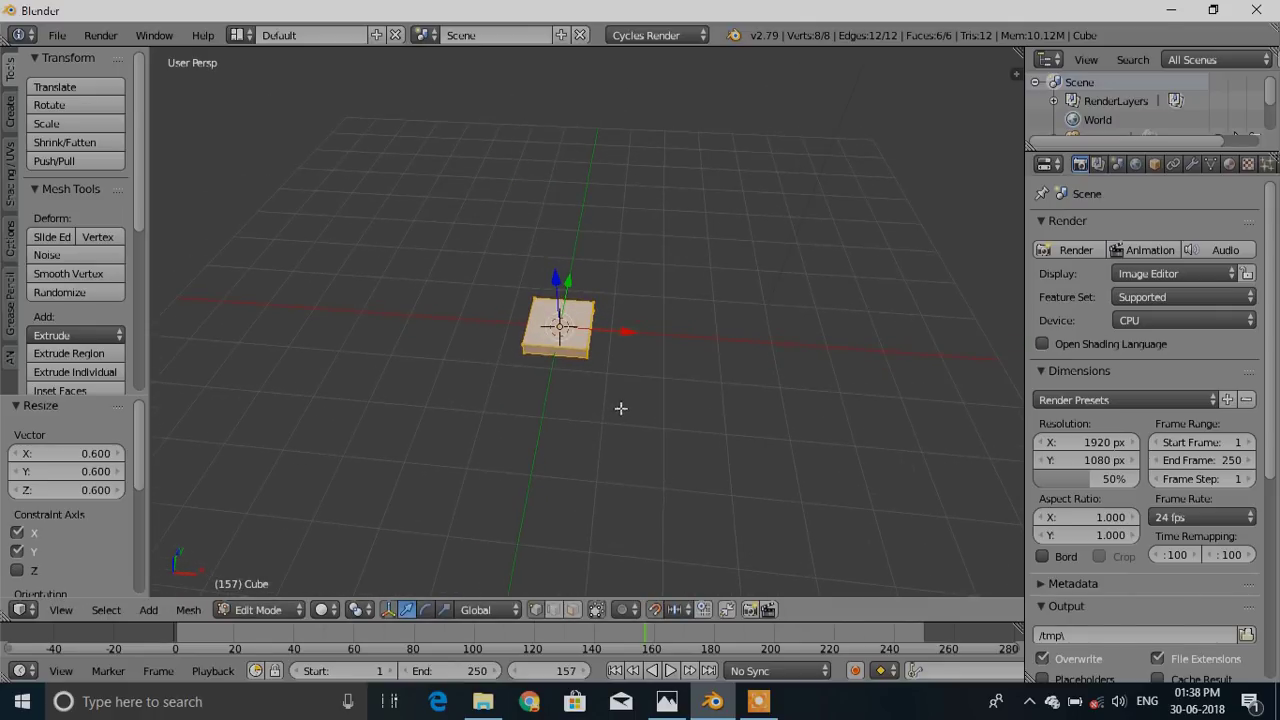
key(g)
key(x)
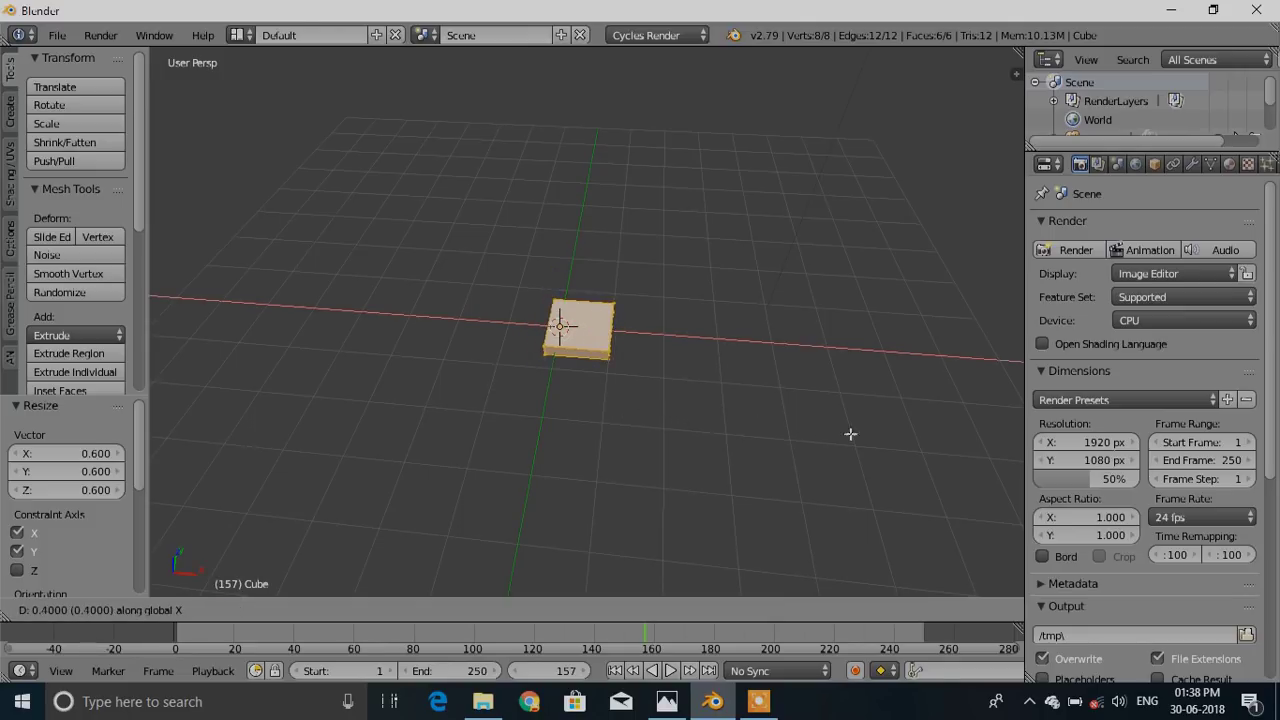
click(935, 440)
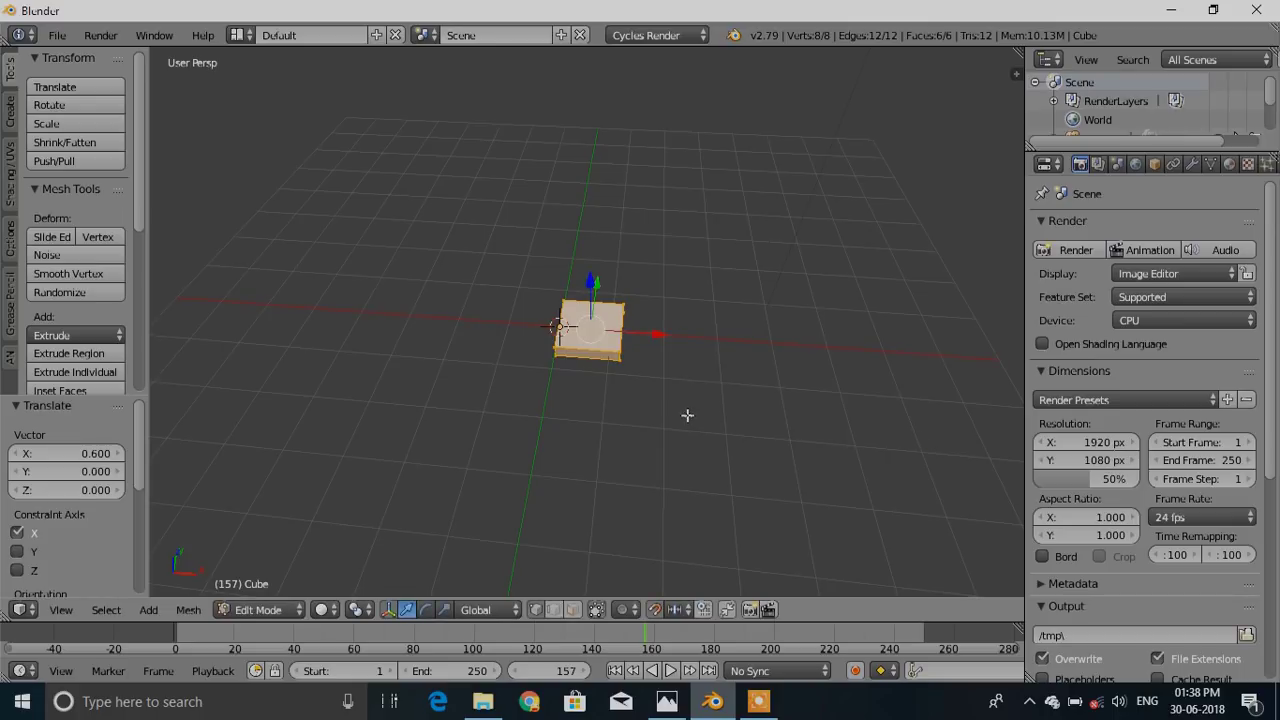
Return the cube to Object Mode and display its transform and dimension properties
key(Tab)
mouse_move(608, 367)
middle_down()
mouse_move(578, 417)
mouse_move(540, 378)
mouse_move(578, 372)
middle_up()
key(n)
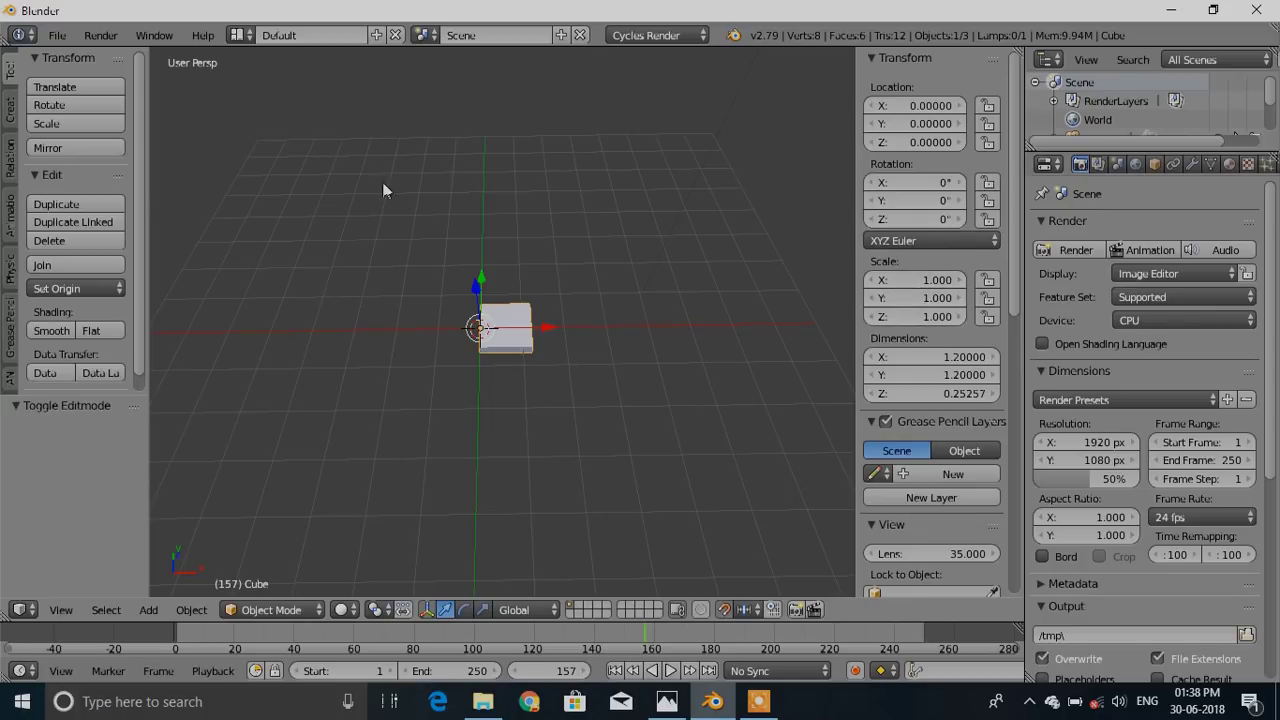
middle_drag(482, 374, 512, 312)
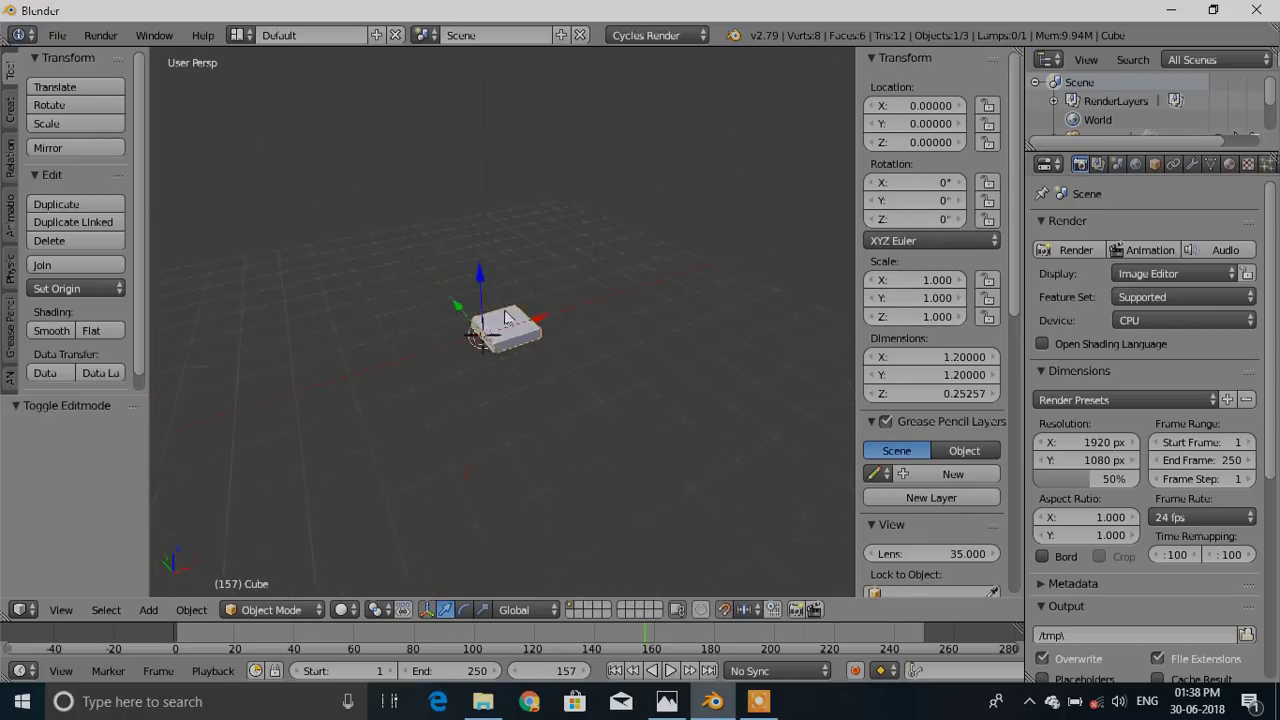
Change the screen layout to Animation Node and create a new node tree
click(242, 36)
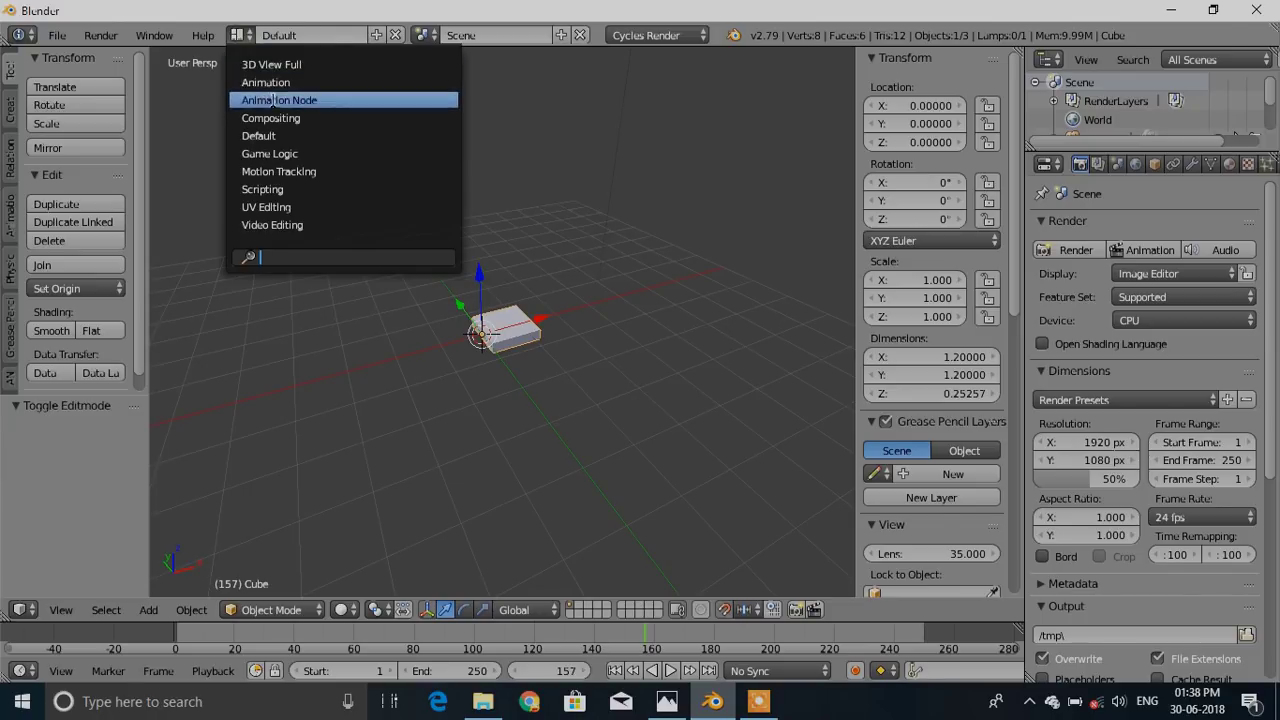
click(272, 100)
click(372, 426)
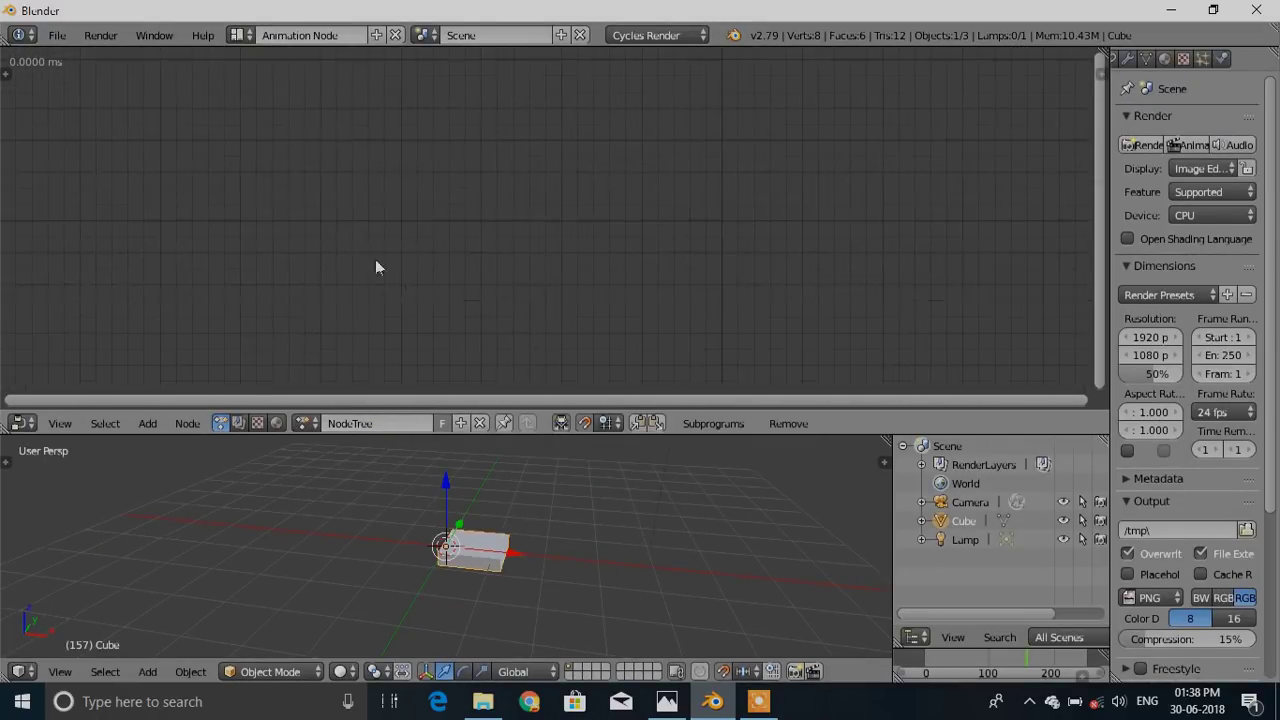
Add a Distribute Matrices node to the node tree and set its distribution mode to Grid
key(shift+a)
mouse_move(340, 232)
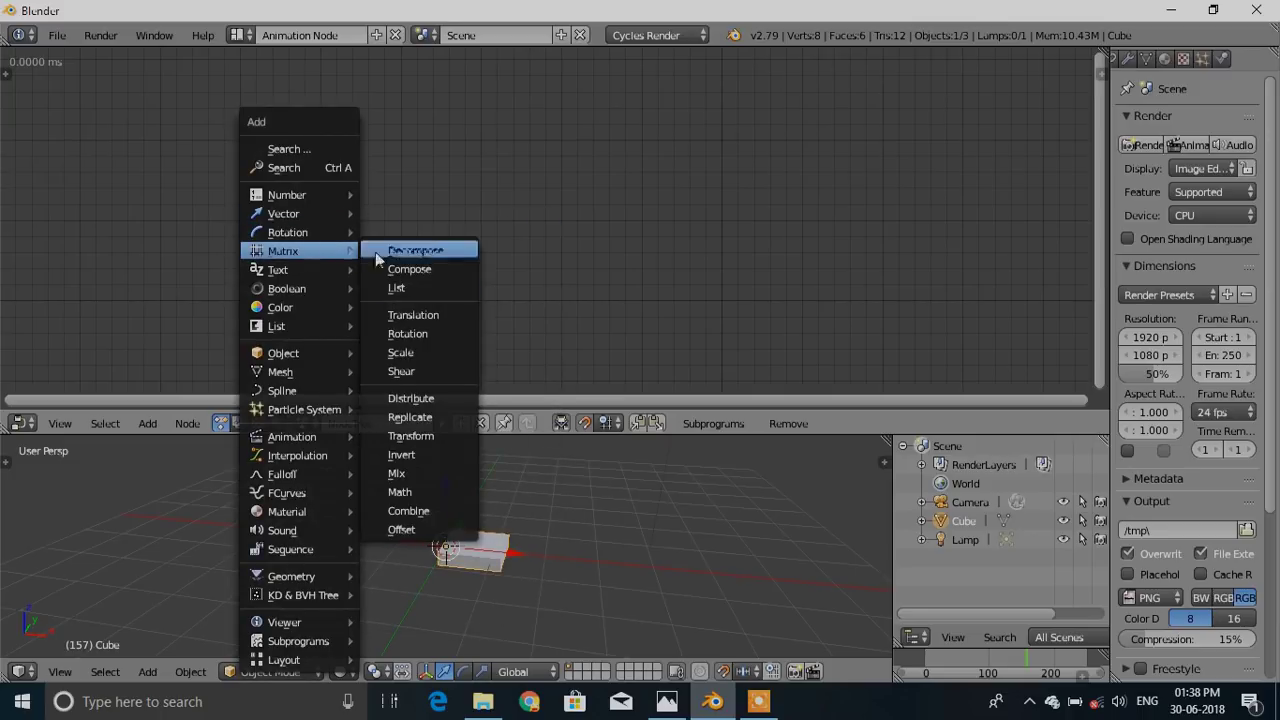
click(435, 398)
click(322, 145)
click(392, 200)
click(383, 157)
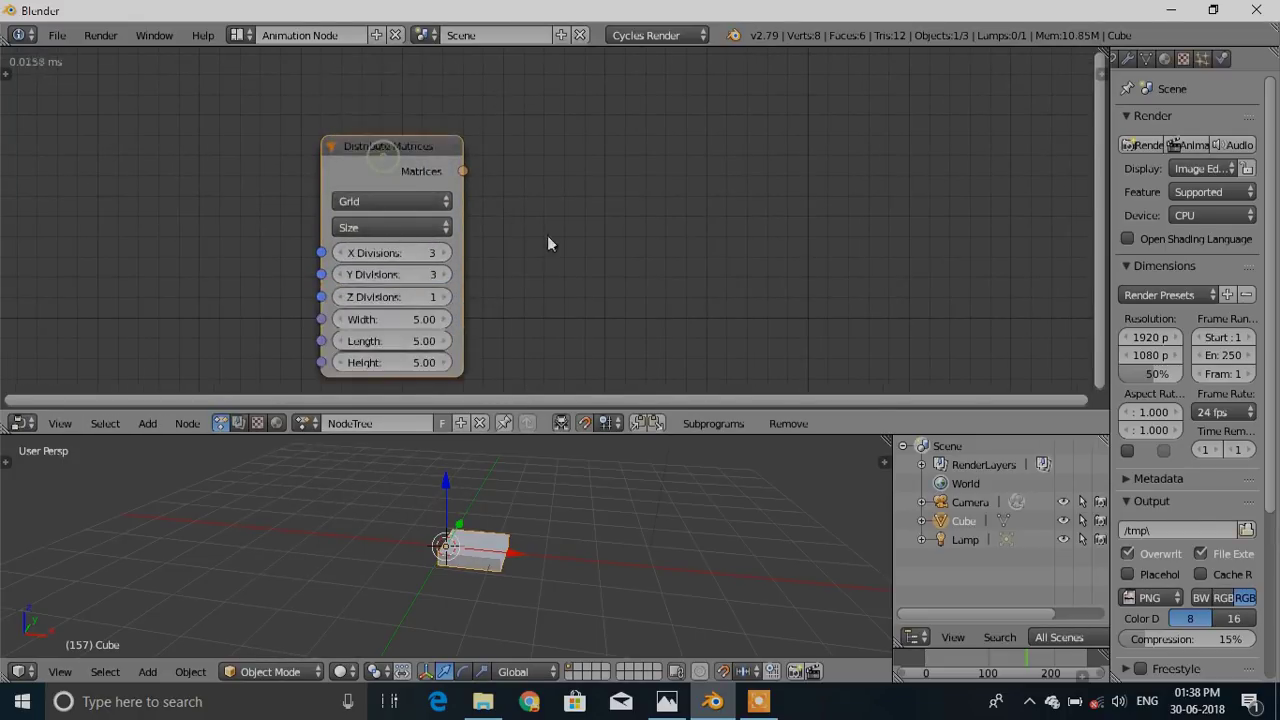
Add an Object Instancer node beside the Distribute Matrices node
middle_drag(533, 242, 438, 190)
scroll(410, 232, down, 5)
middle_drag(541, 212, 337, 234)
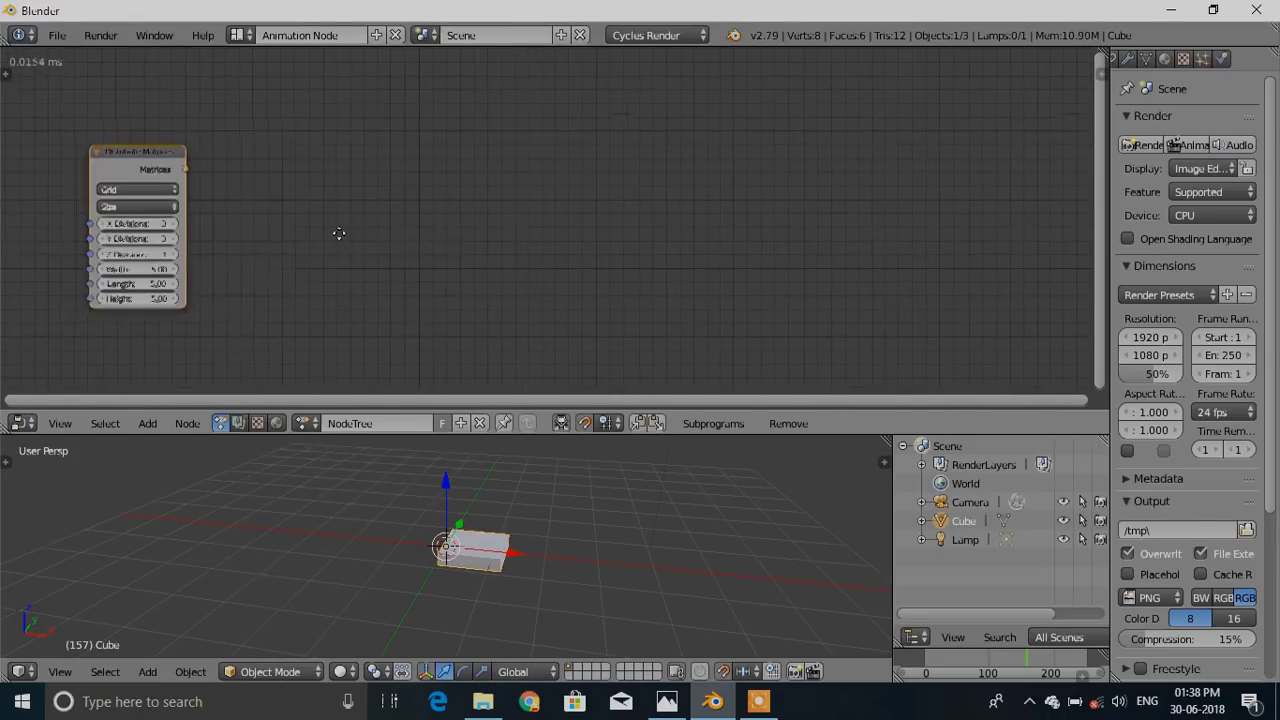
key(shift+a)
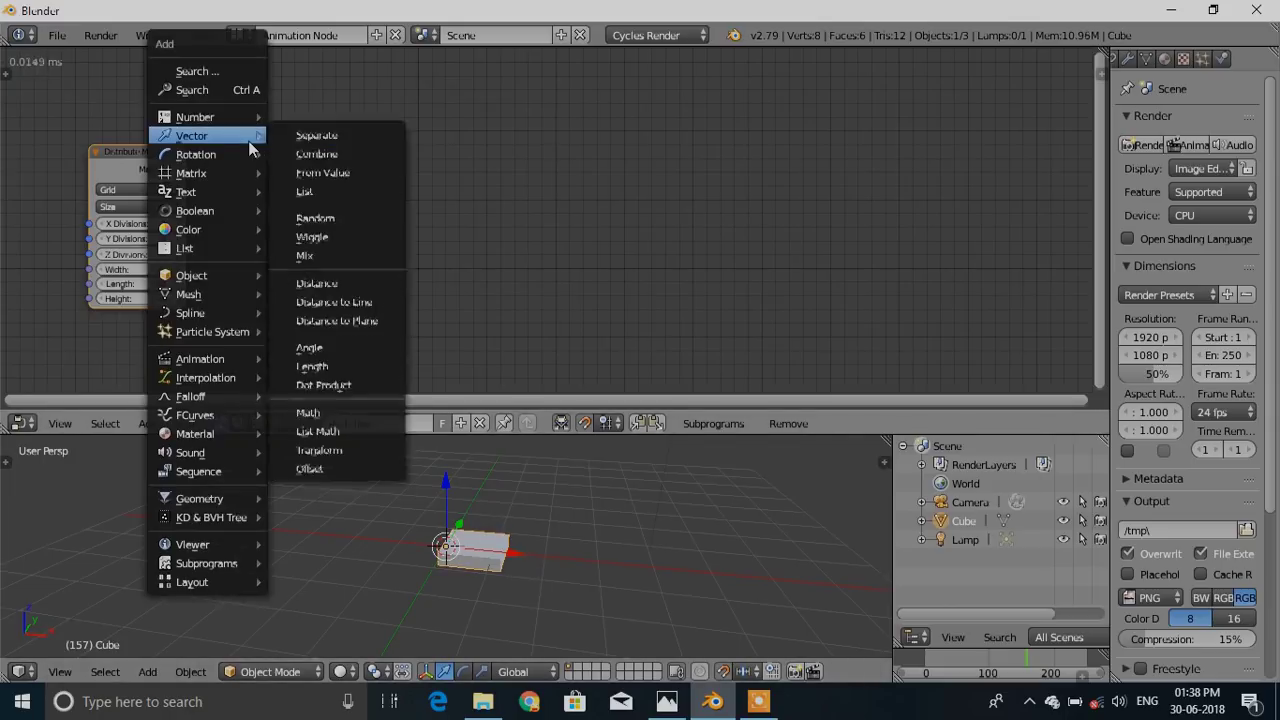
mouse_move(229, 281)
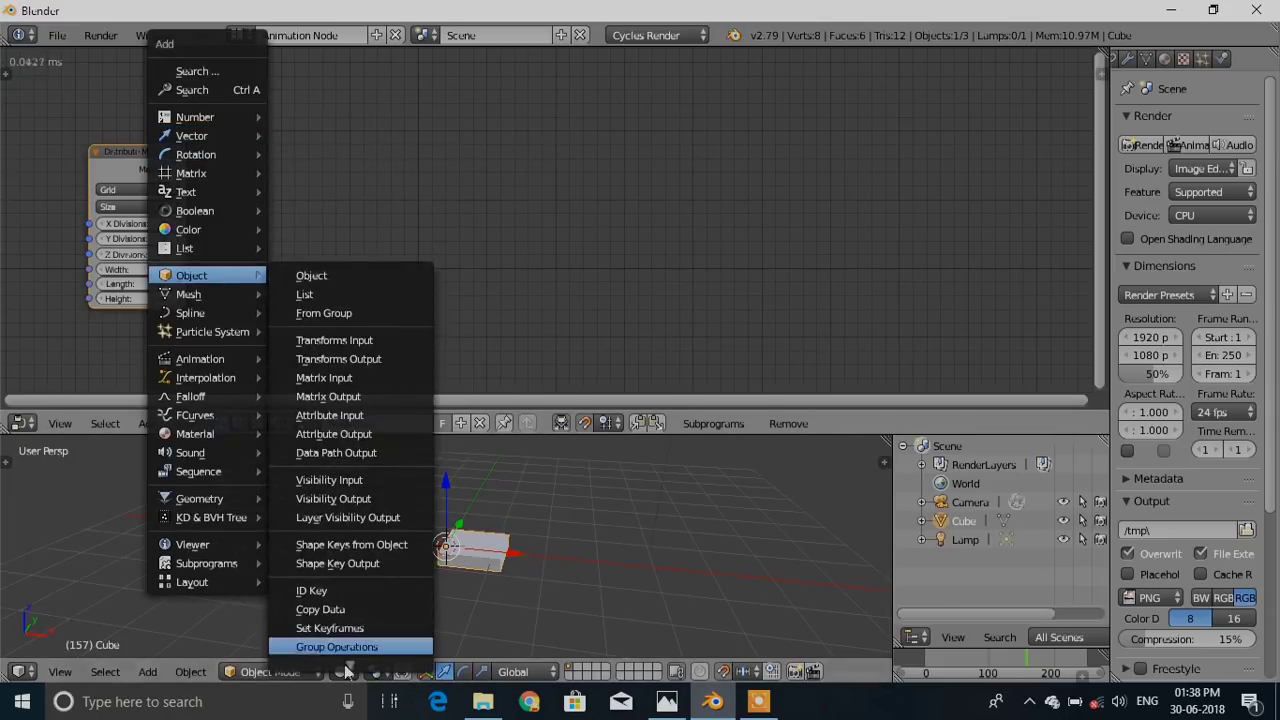
click(352, 590)
click(285, 118)
Link the grid's Matrices output through a Get Length node to the instancer's Instances input, and assign Cube as source object
drag(183, 168, 199, 142)
drag(284, 230, 293, 237)
drag(329, 156, 398, 156)
drag(236, 150, 277, 191)
middle_drag(385, 271, 365, 233)
click(440, 215)
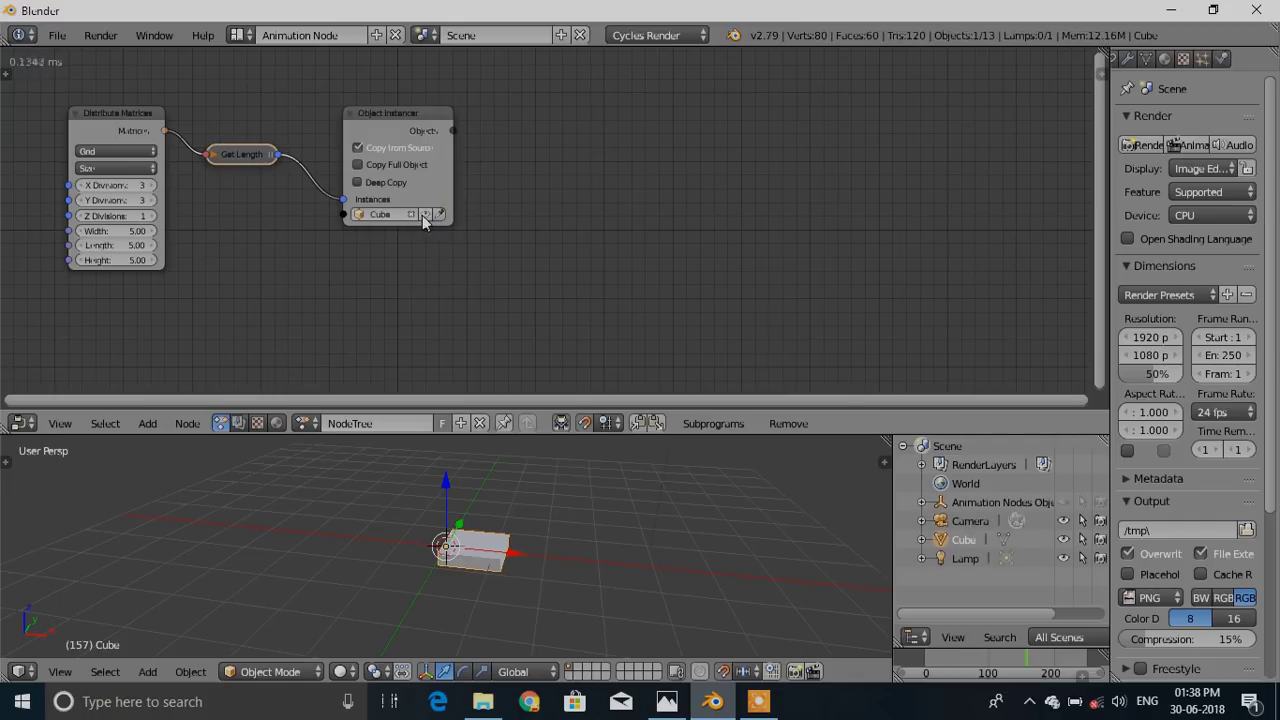
Add an Object Matrix Output node after the Object Instancer node
middle_drag(534, 257, 460, 268)
middle_drag(544, 286, 472, 287)
key(shift+a)
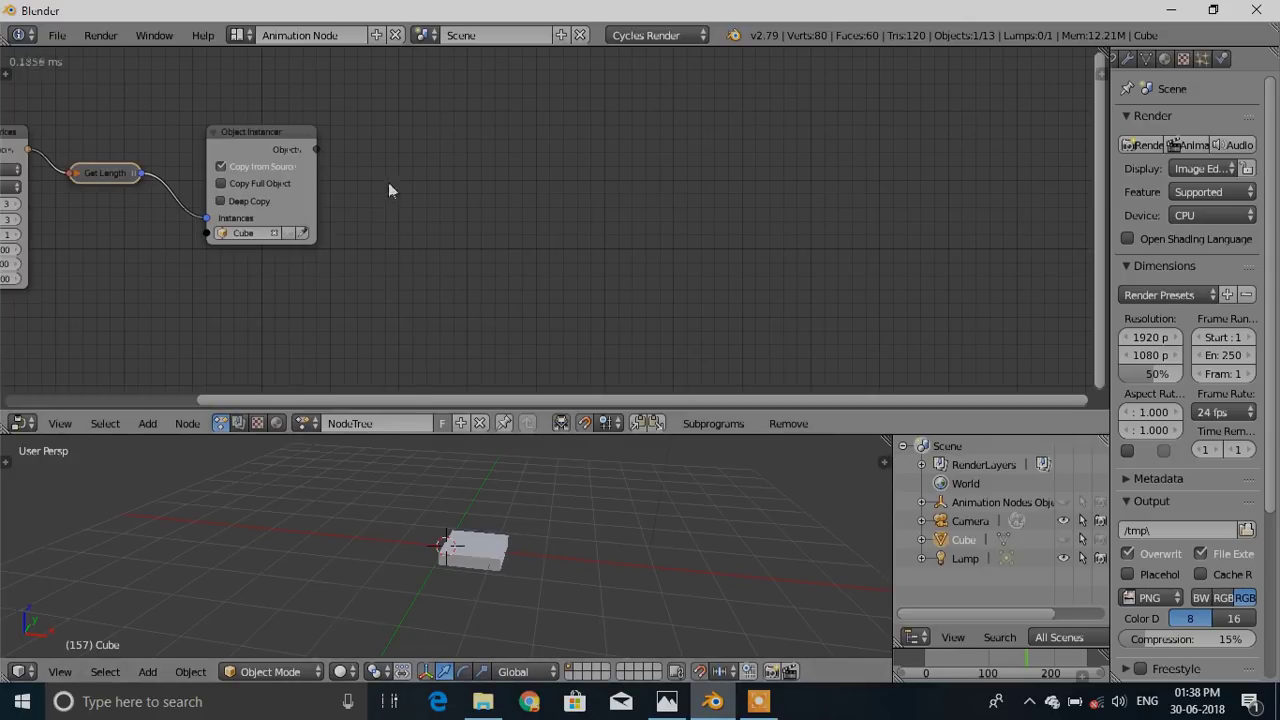
key(shift+a)
mouse_move(362, 285)
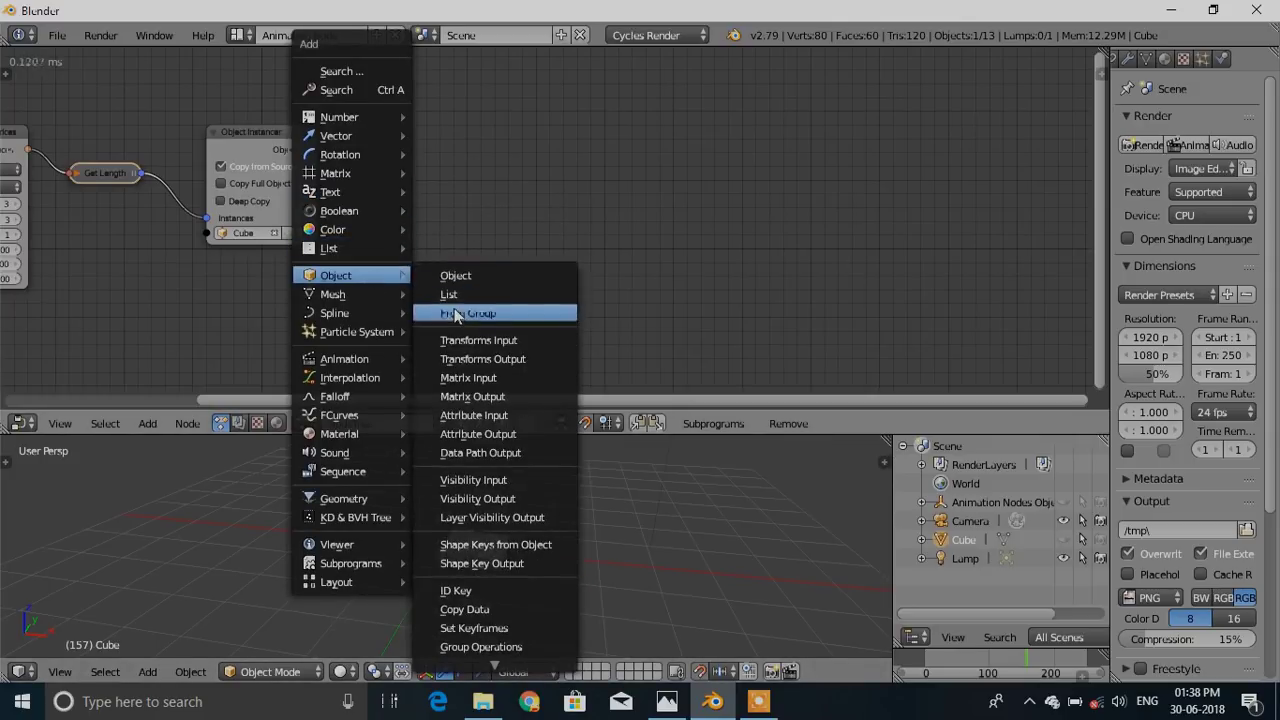
click(466, 402)
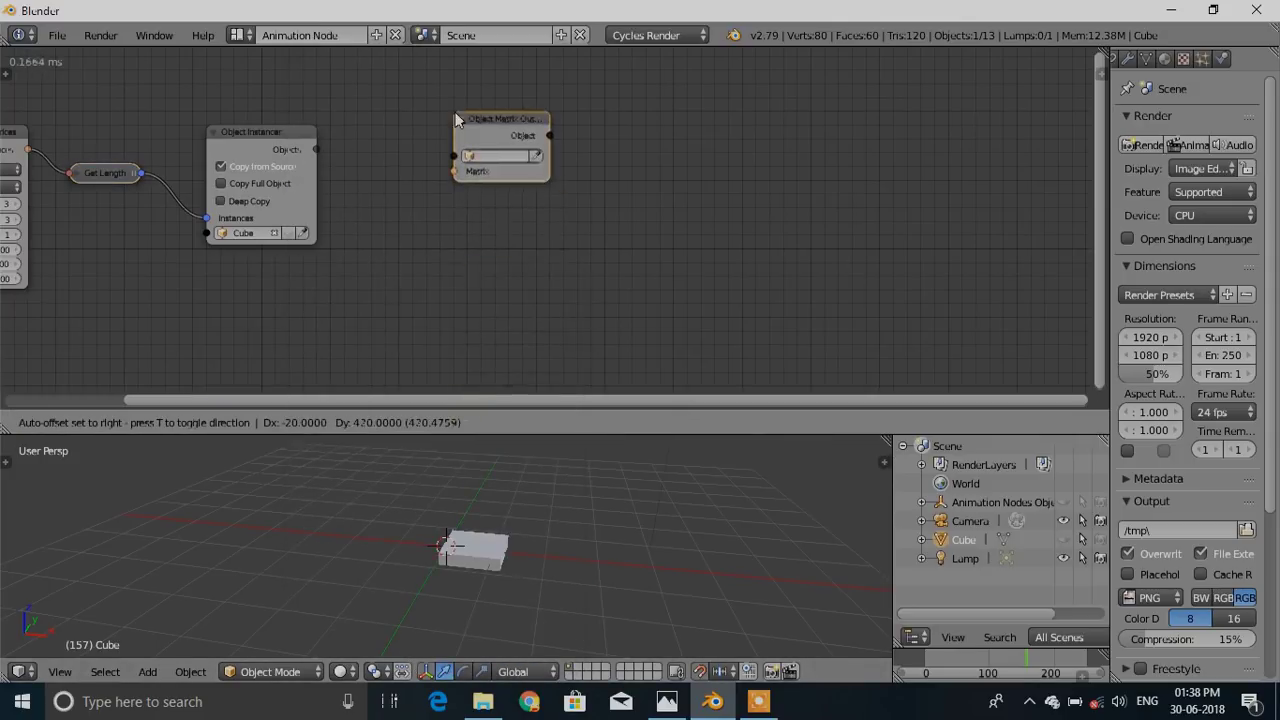
click(465, 125)
Link the instancer's Objects output and the grid's Matrices output to the Object and Matrix inputs of the Object Matrix Output node
drag(322, 155, 469, 169)
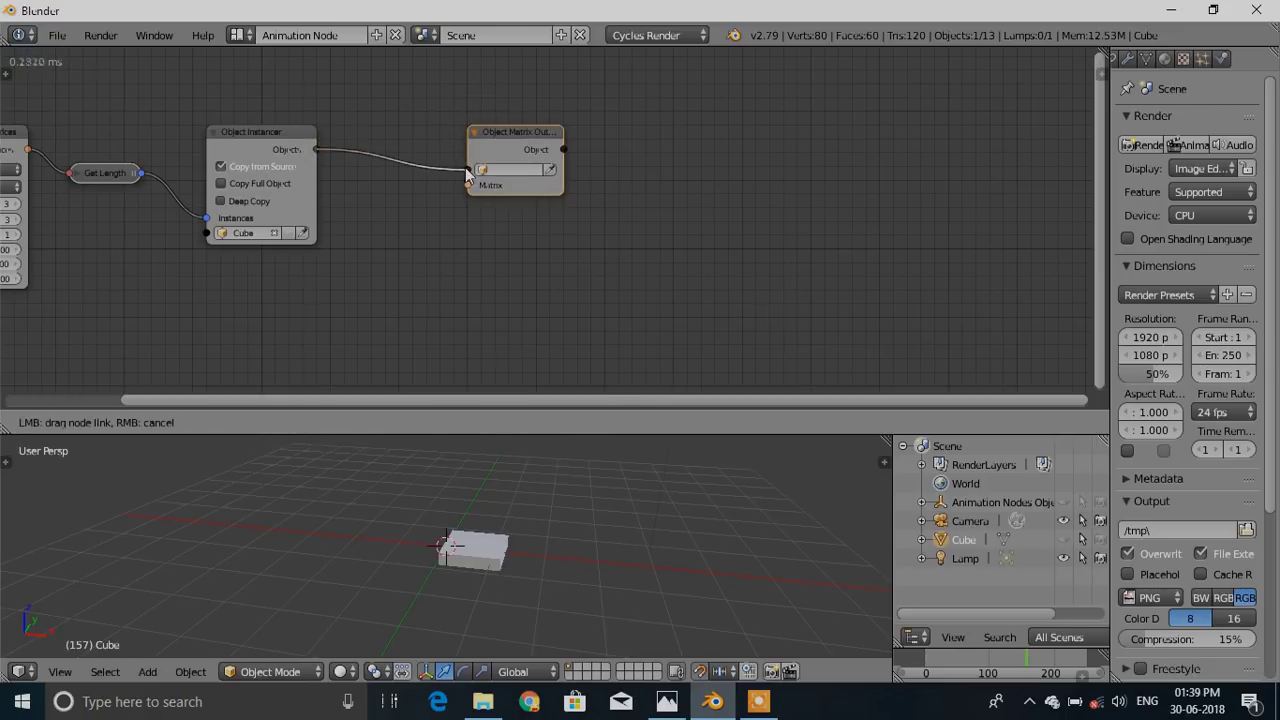
middle_drag(358, 237, 548, 225)
drag(222, 143, 658, 175)
Set both the Width and Length of the Distribute Matrices grid to 2.38
middle_drag(568, 264, 550, 245)
middle_drag(590, 585, 660, 590)
middle_drag(493, 246, 605, 222)
scroll(385, 261, up, 2)
middle_drag(385, 261, 447, 308)
scroll(447, 308, up, 4)
mouse_move(440, 178)
mouse_down()
mouse_move(358, 179)
mouse_move(420, 177)
mouse_up()
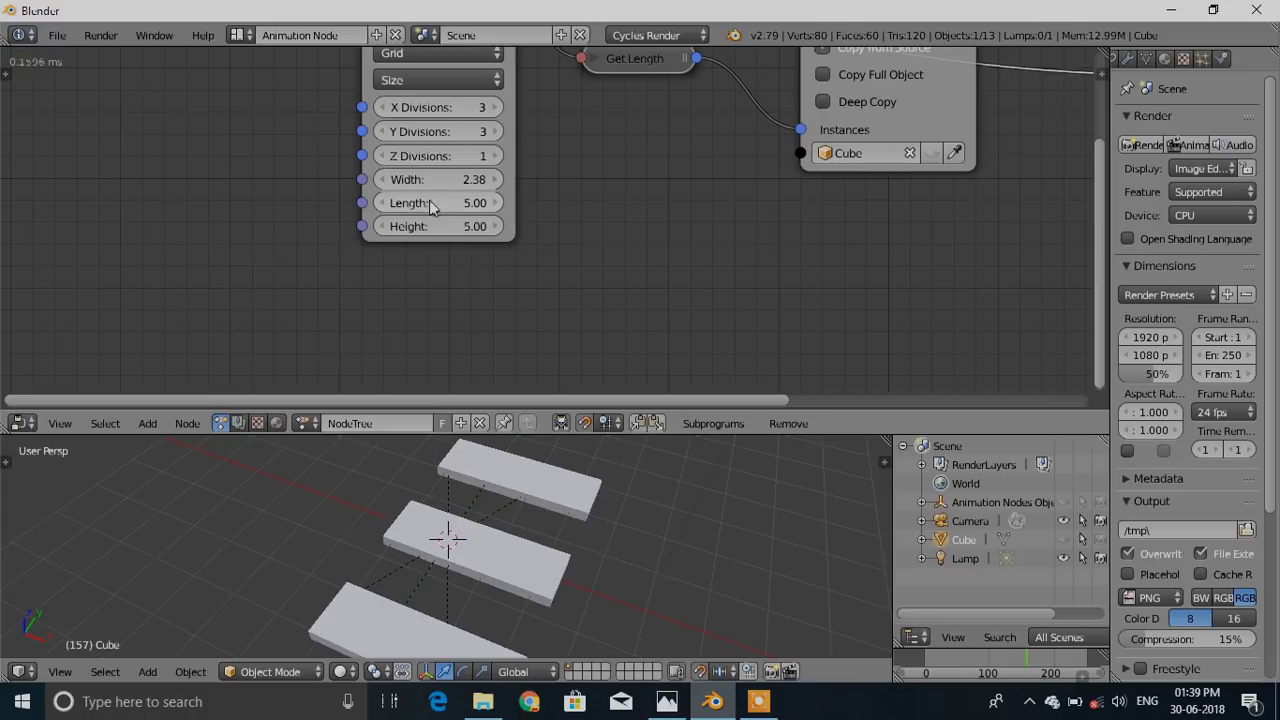
drag(455, 203, 452, 203)
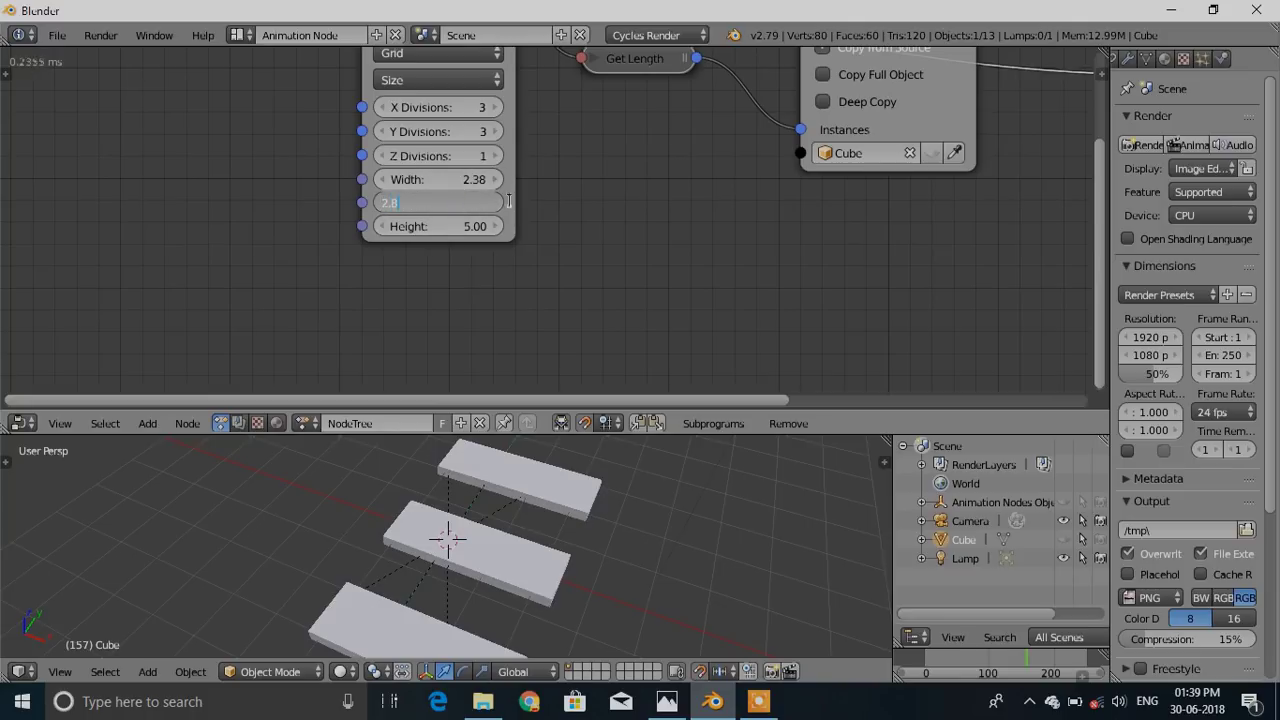
key(Return)
click(457, 203)
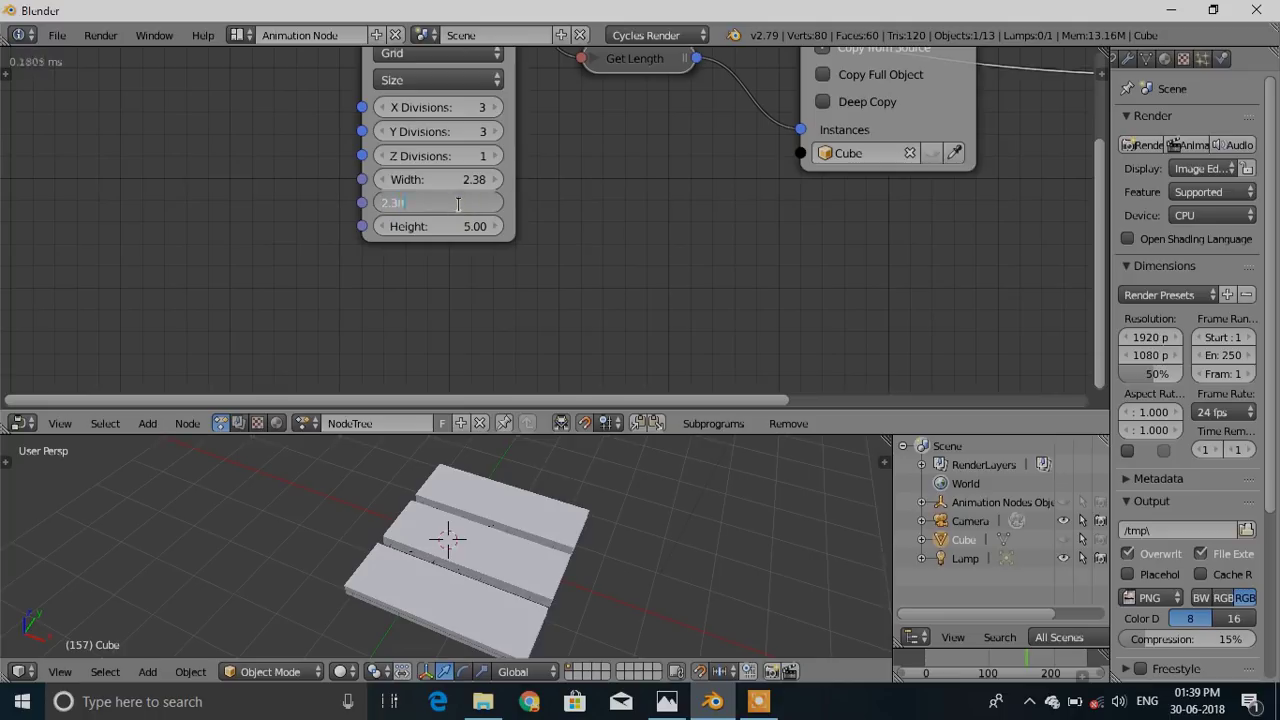
click(596, 216)
Try a higher Y Divisions count on the Distribute Matrices grid in Size mode
middle_drag(689, 222, 596, 294)
scroll(590, 290, up, 3)
middle_drag(443, 216, 573, 219)
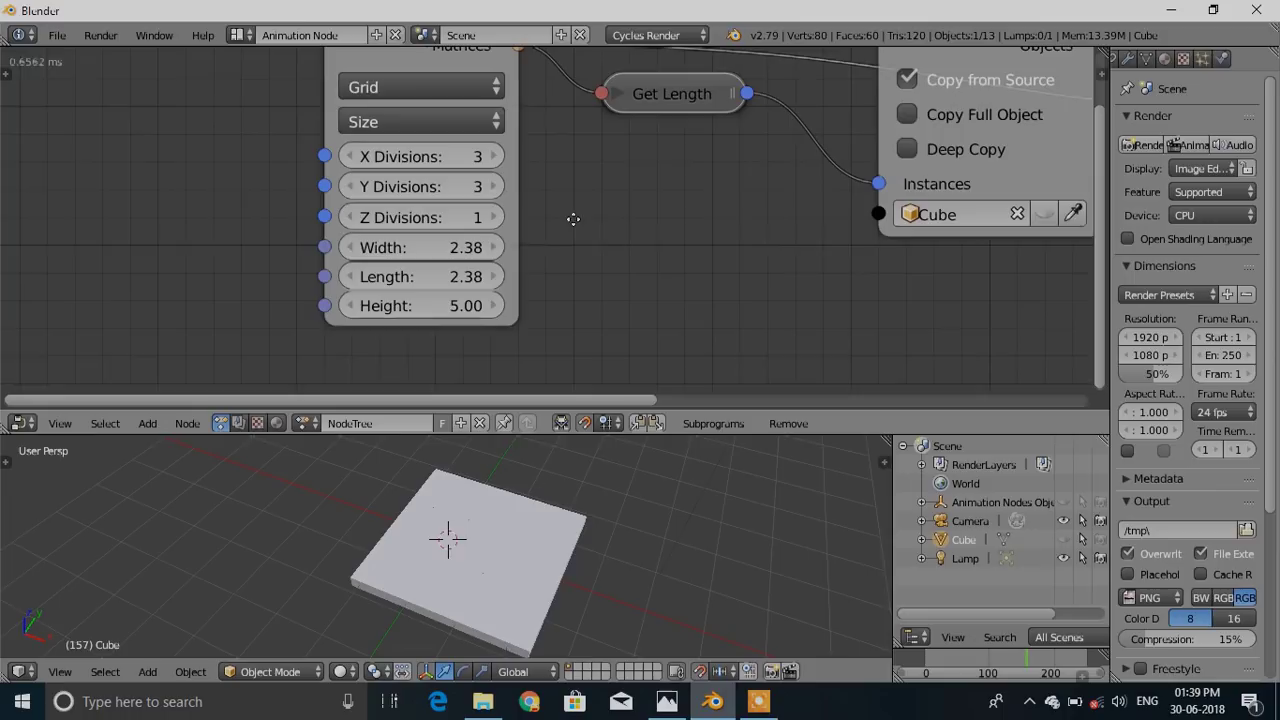
middle_drag(575, 567, 500, 551)
click(497, 183)
click(500, 190)
click(500, 191)
click(500, 191)
click(350, 188)
Switch the grid's distance mode to Step and reduce Y Divisions to 3
click(419, 118)
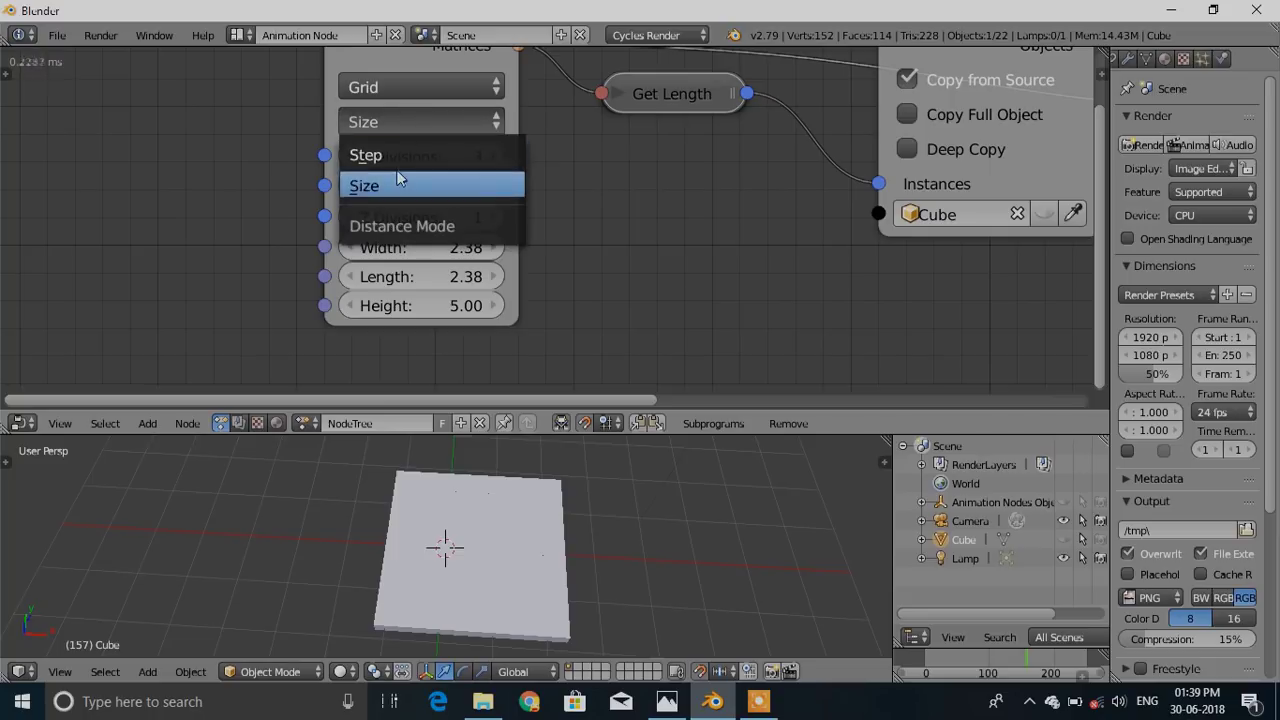
click(399, 156)
middle_drag(387, 512, 431, 506)
click(350, 188)
click(350, 188)
click(349, 187)
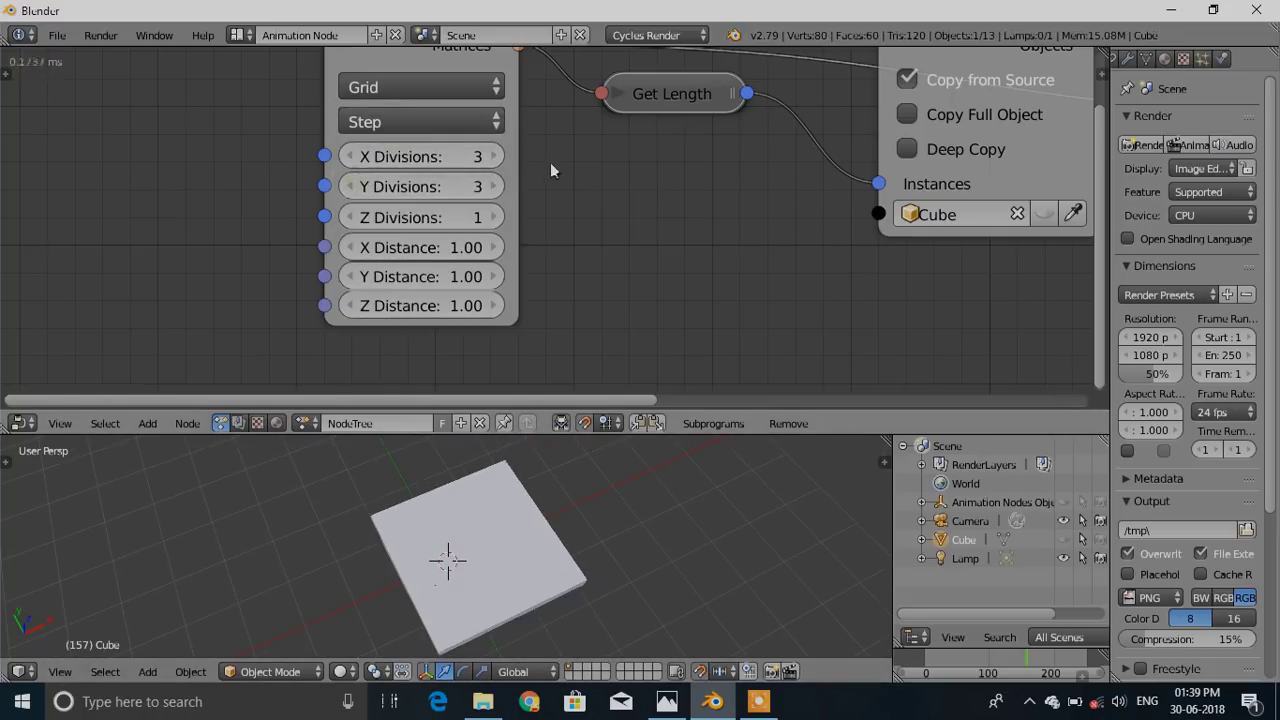
Raise the grid's X Divisions to 6
click(491, 160)
click(491, 160)
click(491, 160)
Select the cube instance at the negative X edge of the grid and examine where it sits in the array
middle_drag(550, 580, 378, 566)
scroll(448, 553, up, 3)
right_click(500, 563)
right_click(292, 547)
shift+middle_drag(300, 550, 512, 536)
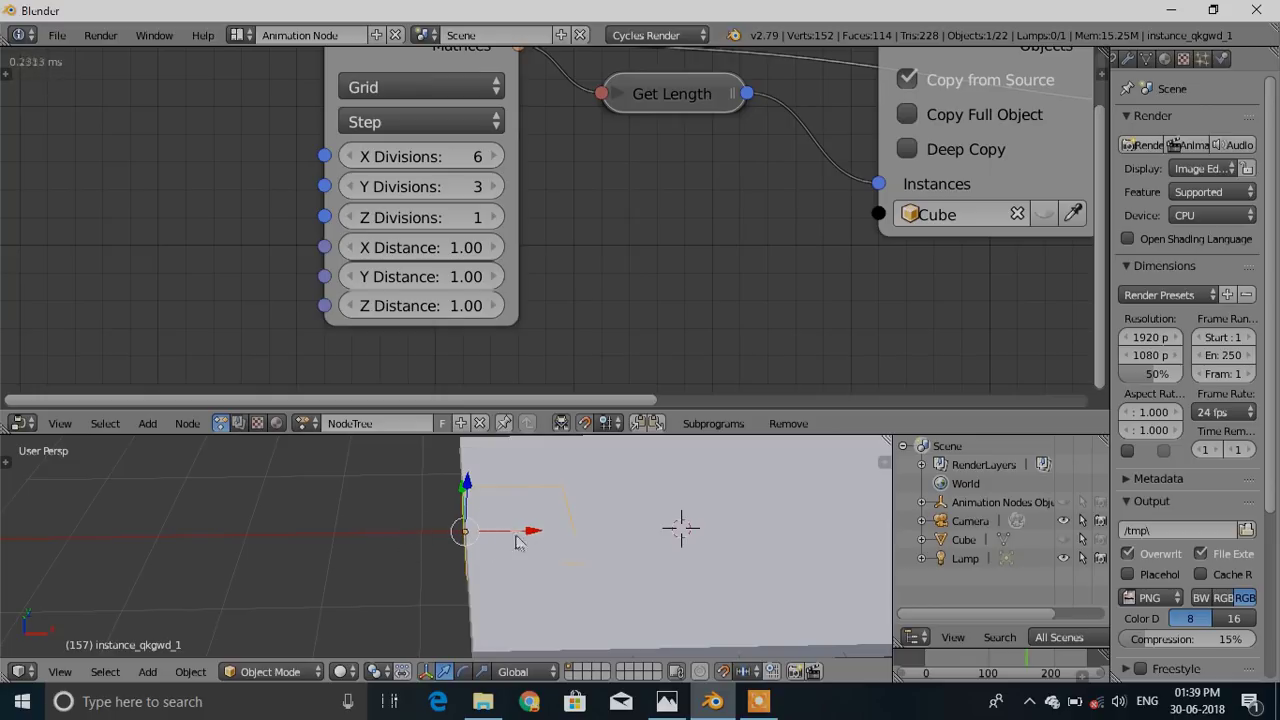
scroll(606, 570, down, 6)
scroll(589, 600, up, 1)
shift+middle_drag(589, 593, 584, 593)
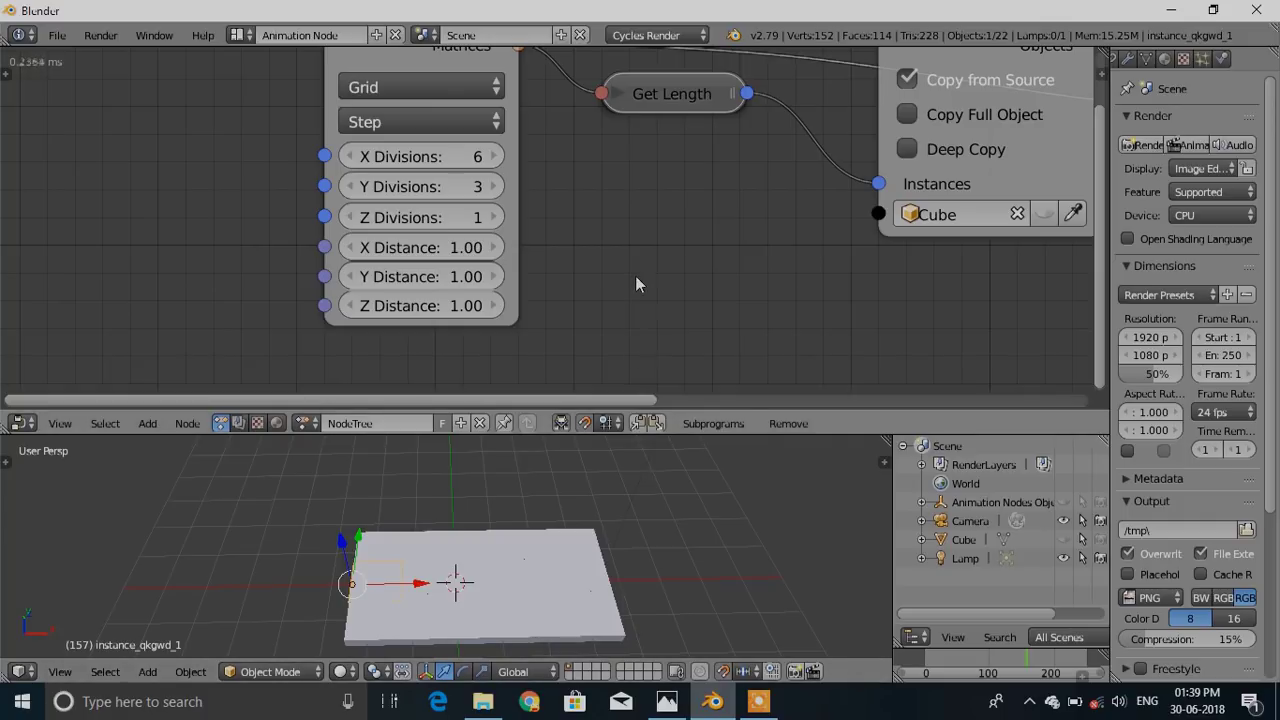
Check in Edit Mode how the cube instances share their mesh data, viewing the grid from another angle
scroll(635, 275, down, 4)
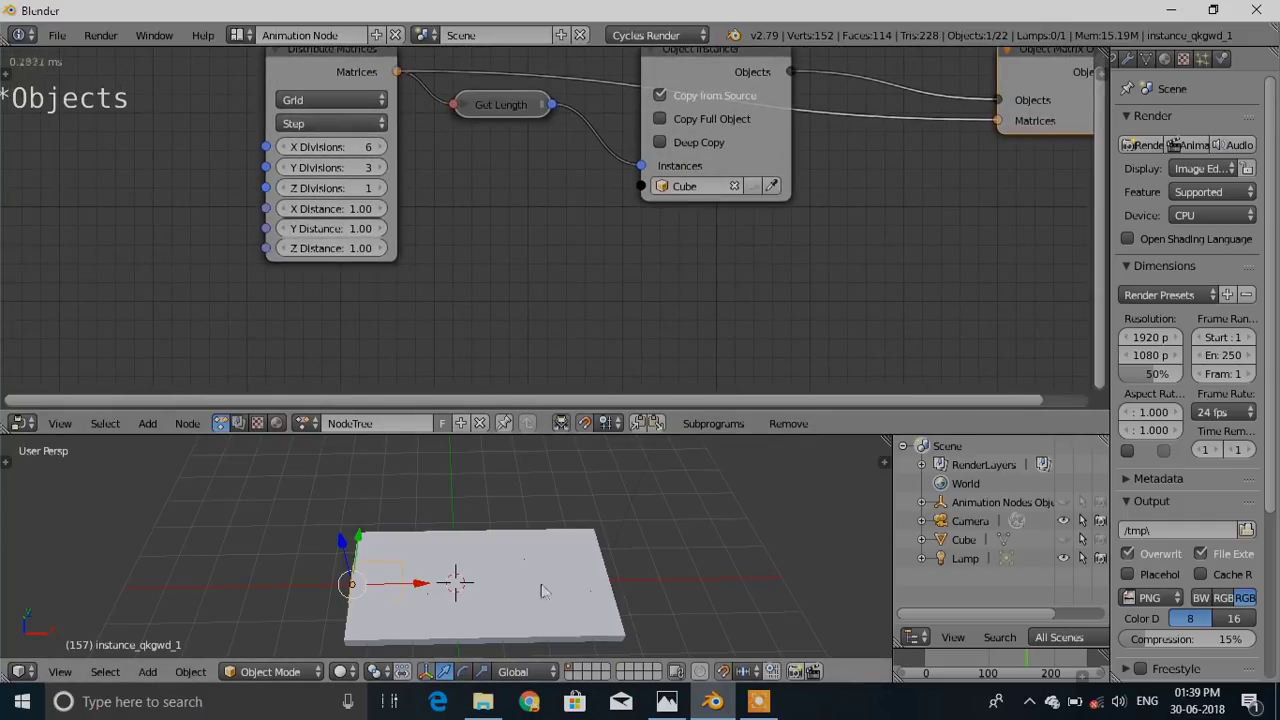
key(Tab)
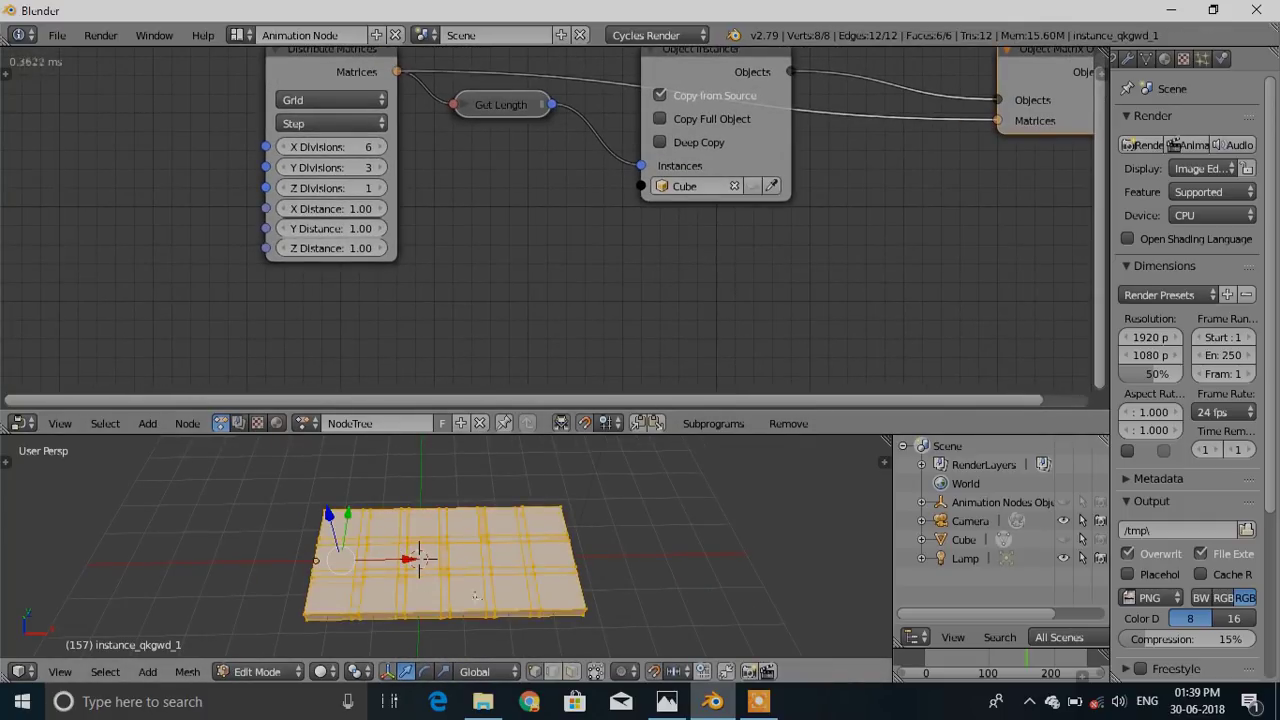
middle_drag(462, 562, 428, 540)
middle_drag(502, 568, 453, 608)
key(Tab)
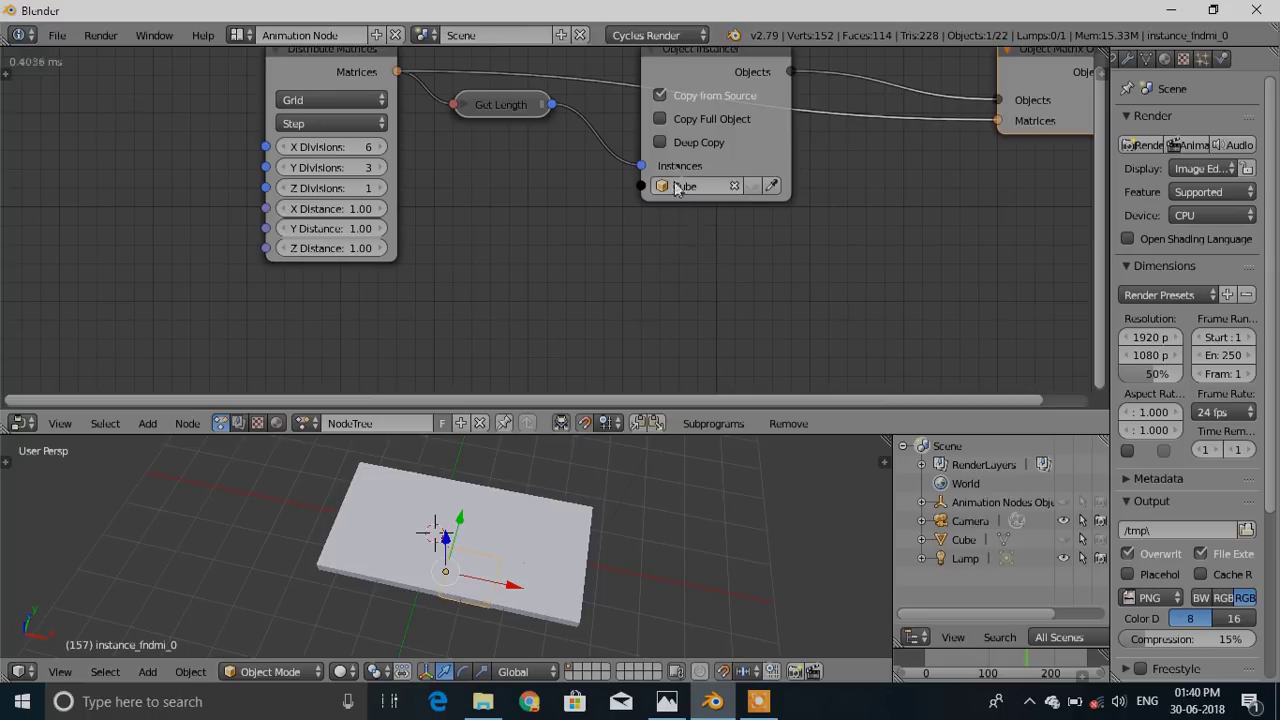
Enable Deep Copy on the Object Instancer and check in Edit Mode that an instance's mesh is editable on its own
click(667, 143)
key(Tab)
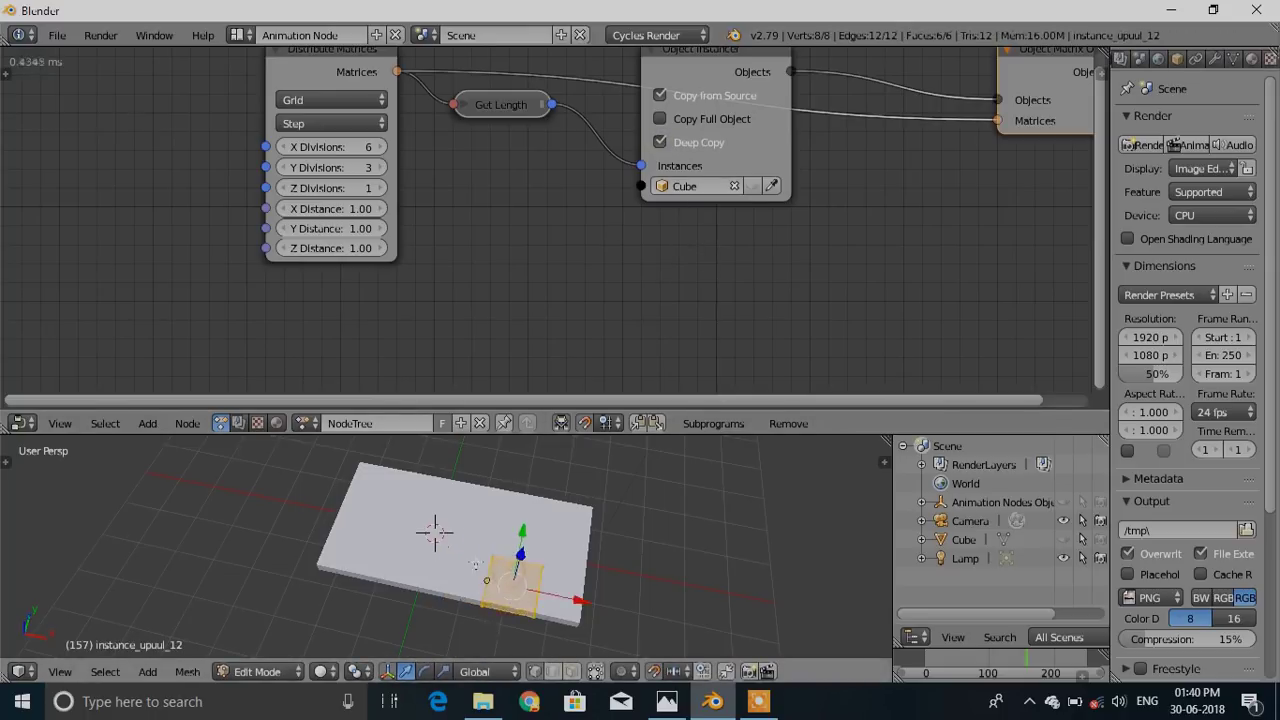
middle_drag(511, 580, 555, 583)
key(Tab)
key(Tab)
key(Tab)
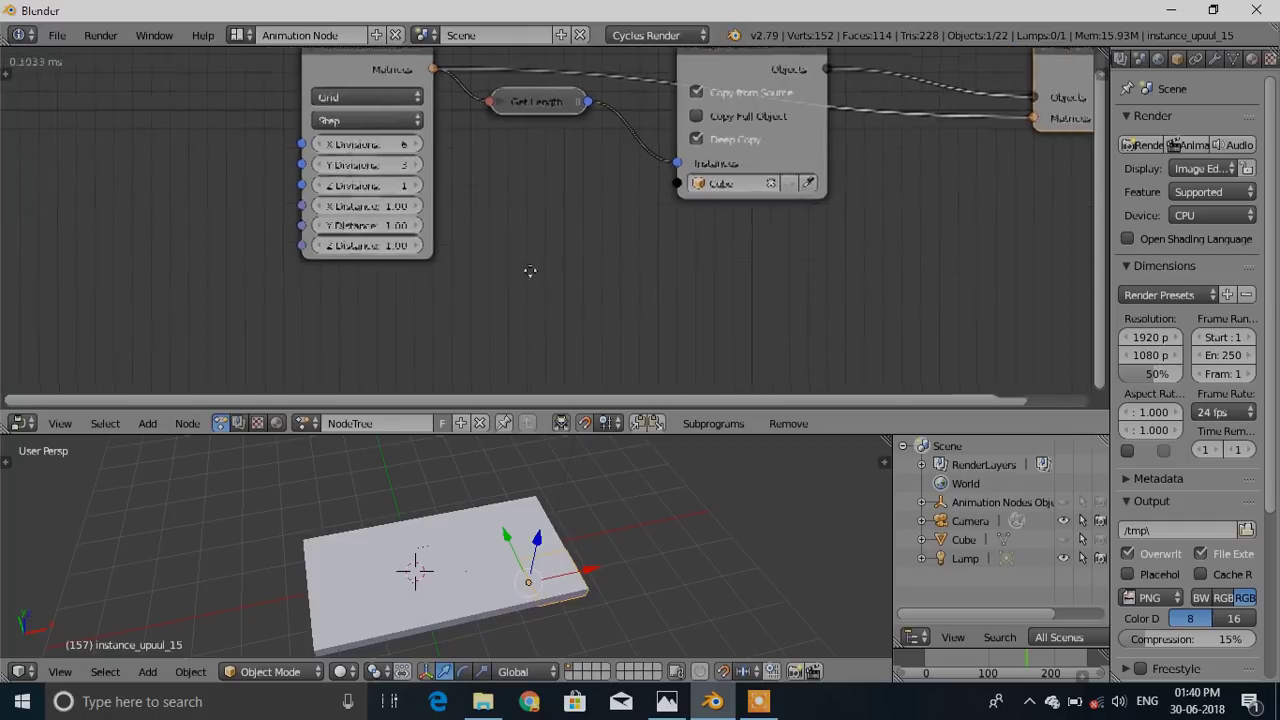
Set the grid's X Distance and Y Distance to 1.18 to space out the cube instances
scroll(515, 234, up, 4)
drag(498, 182, 521, 182)
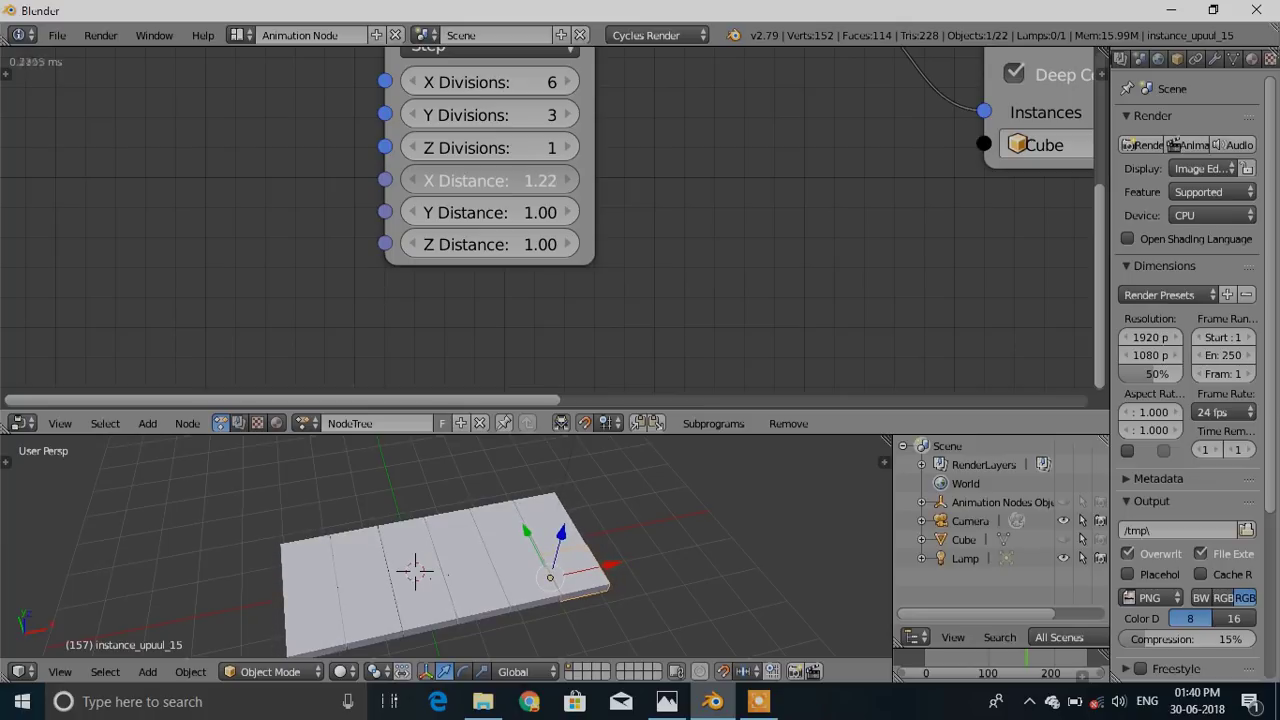
drag(521, 182, 517, 212)
middle_drag(323, 571, 557, 472)
drag(523, 246, 519, 214)
double_click(498, 182)
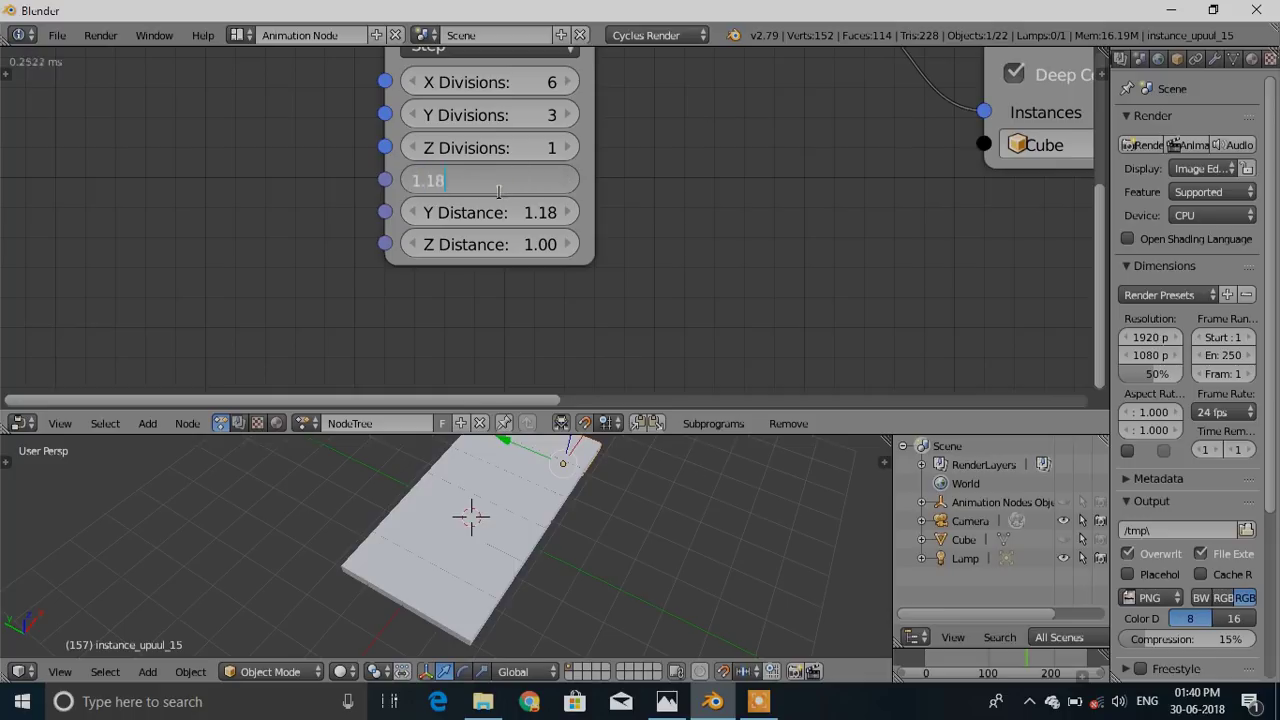
key(Return)
Raise the X Divisions of the Distribute Matrices grid to 8
scroll(665, 189, down, 2)
middle_drag(609, 448, 545, 470)
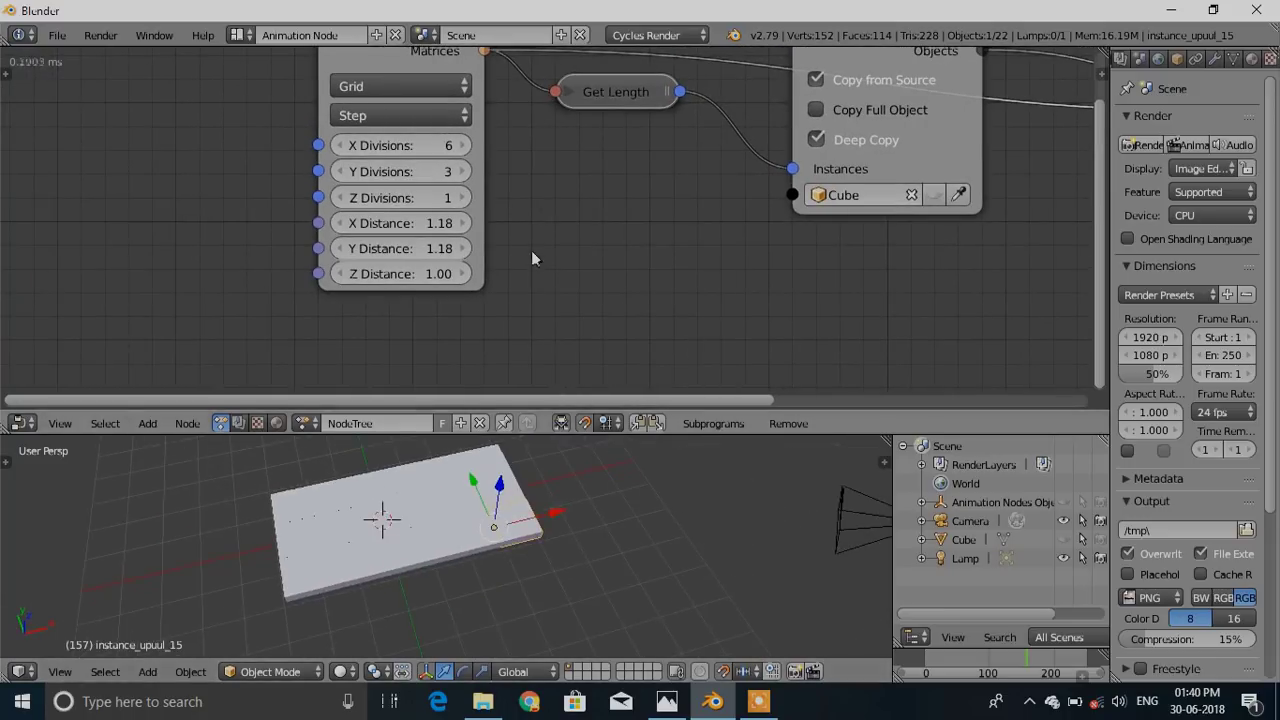
click(468, 147)
click(468, 147)
middle_drag(577, 547, 558, 572)
scroll(641, 216, down, 6)
middle_drag(705, 294, 656, 260)
middle_drag(585, 296, 667, 254)
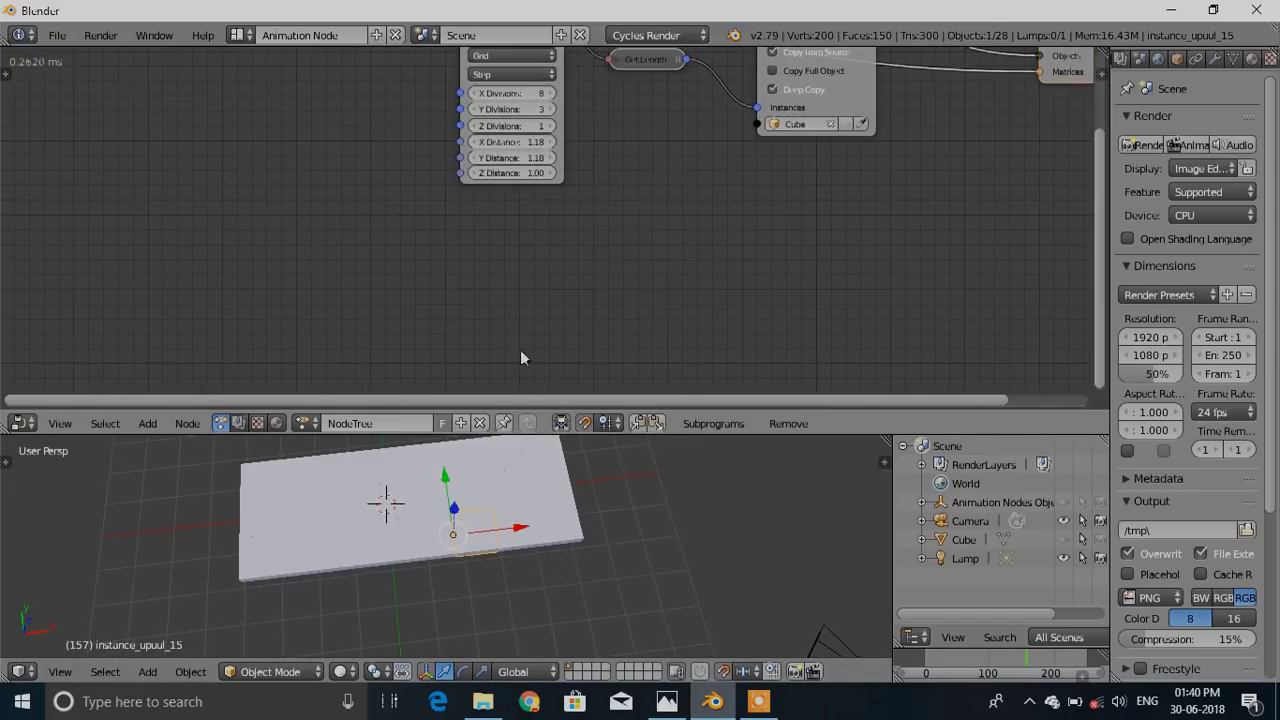
Select the corner cube instance at the grid's negative X and negative Y end and switch the 3D view to wireframe
middle_drag(492, 555, 317, 600)
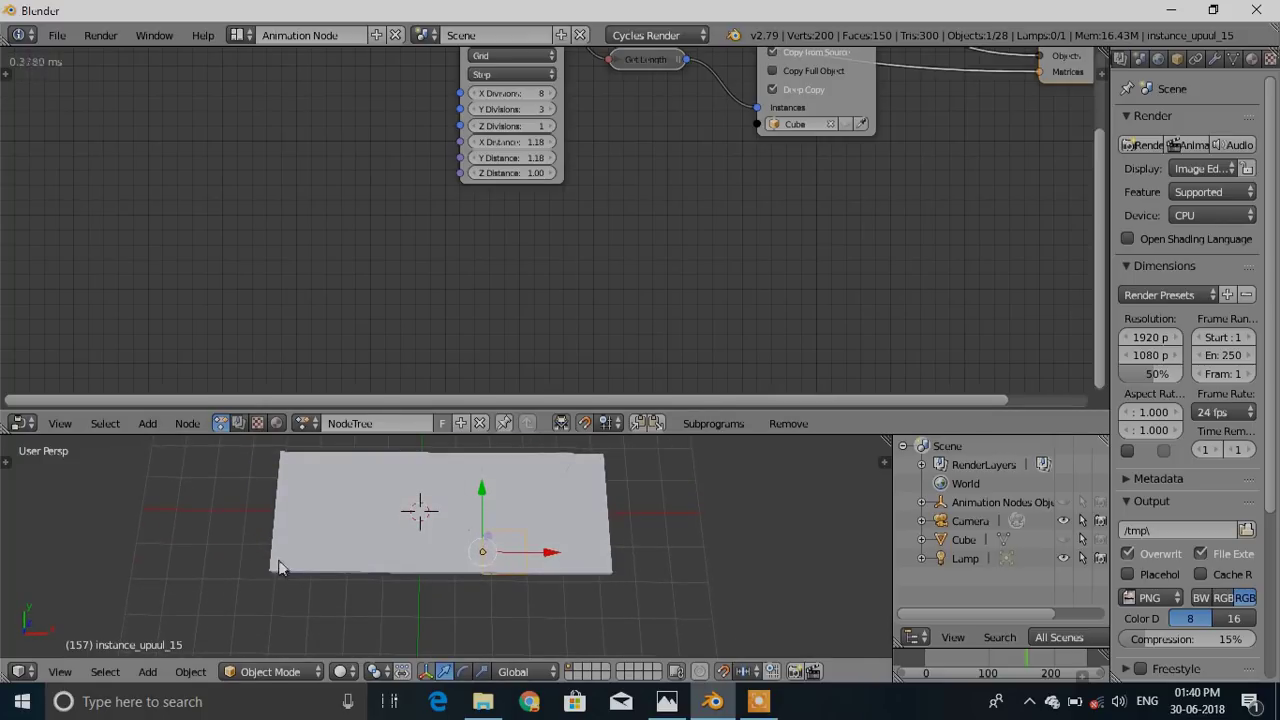
right_click(286, 555)
right_click(287, 555)
right_click(289, 556)
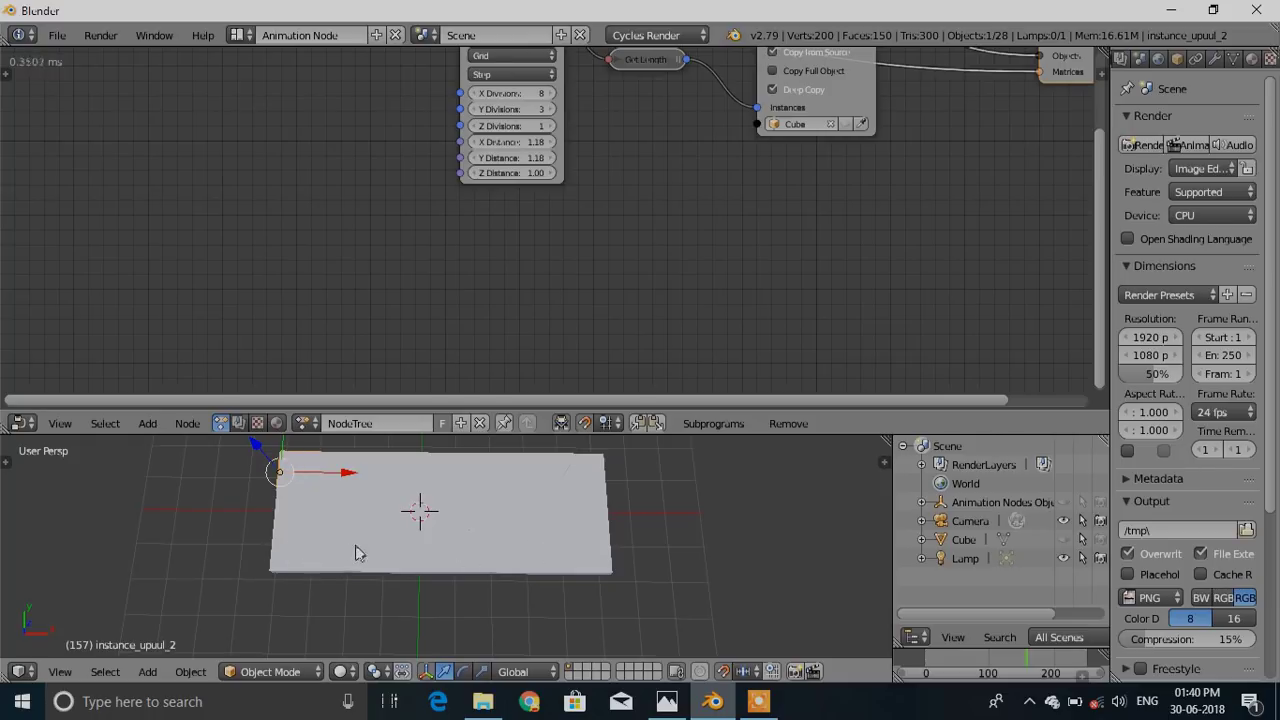
shift+middle_drag(360, 553, 371, 529)
right_click(294, 542)
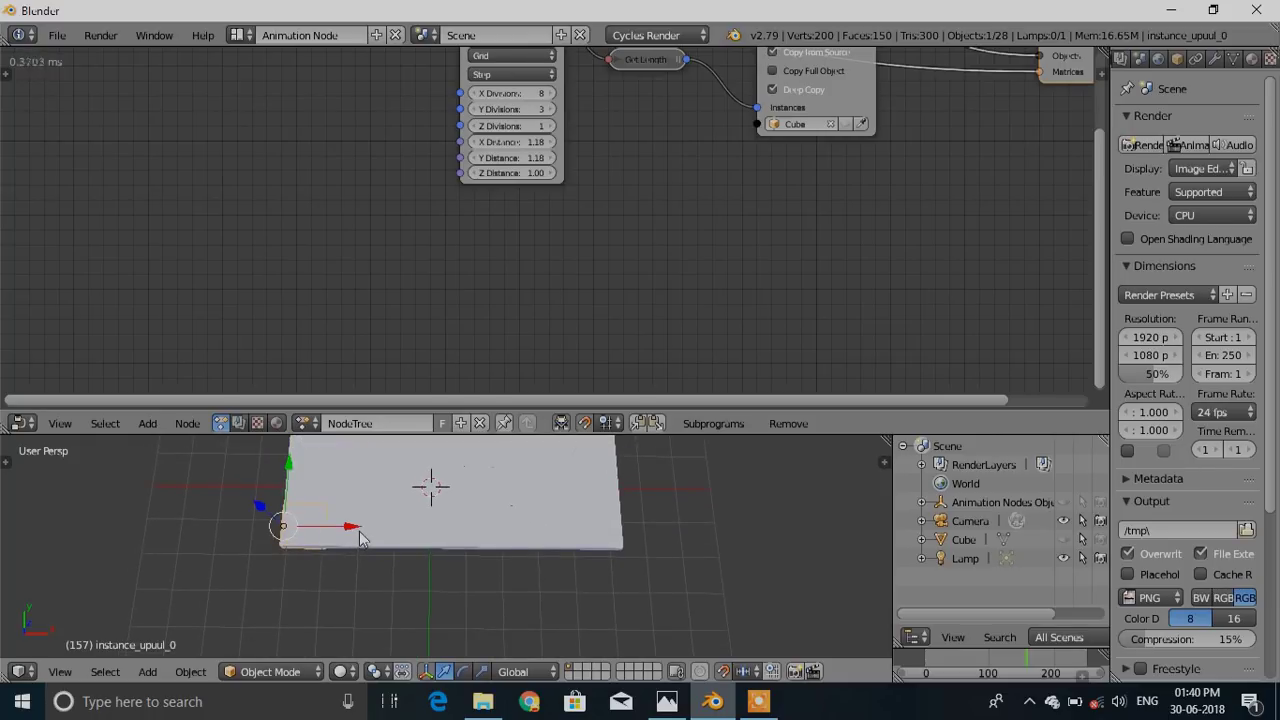
key(z)
shift+middle_drag(445, 541, 406, 541)
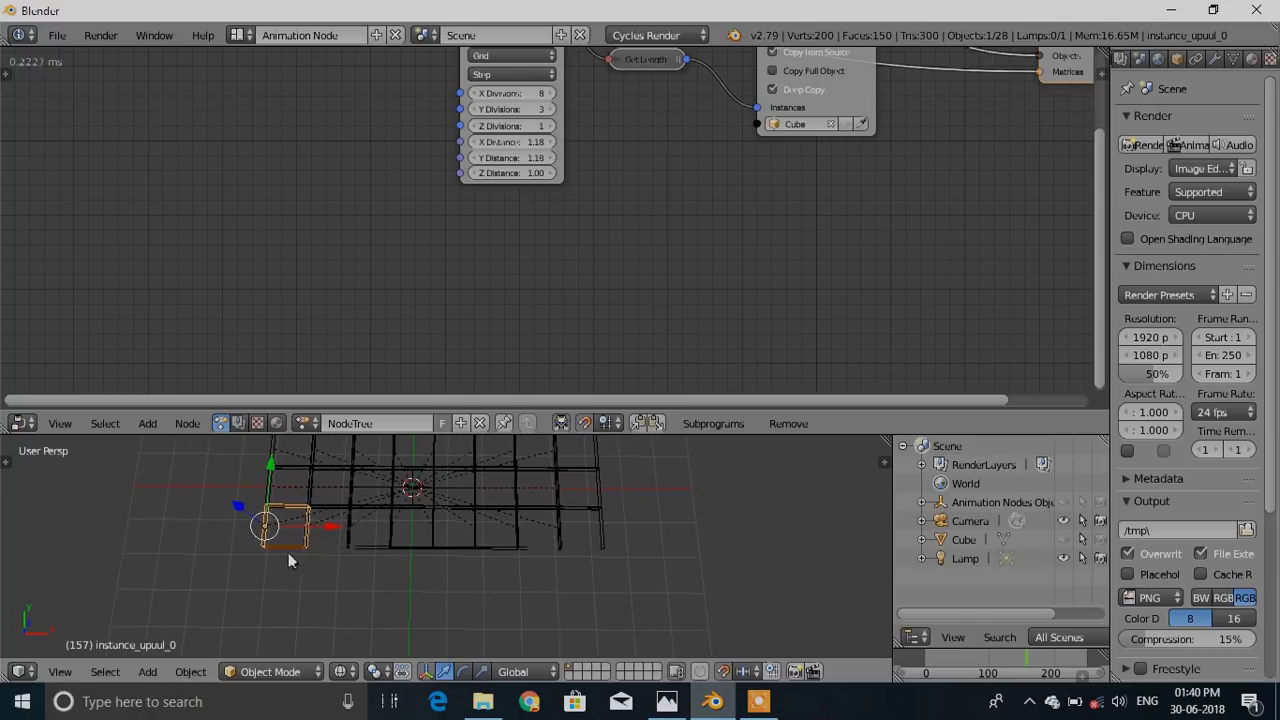
Box-select the row of instances along the negative Y edge and put them in a new group named 1
key(b)
drag(235, 510, 642, 571)
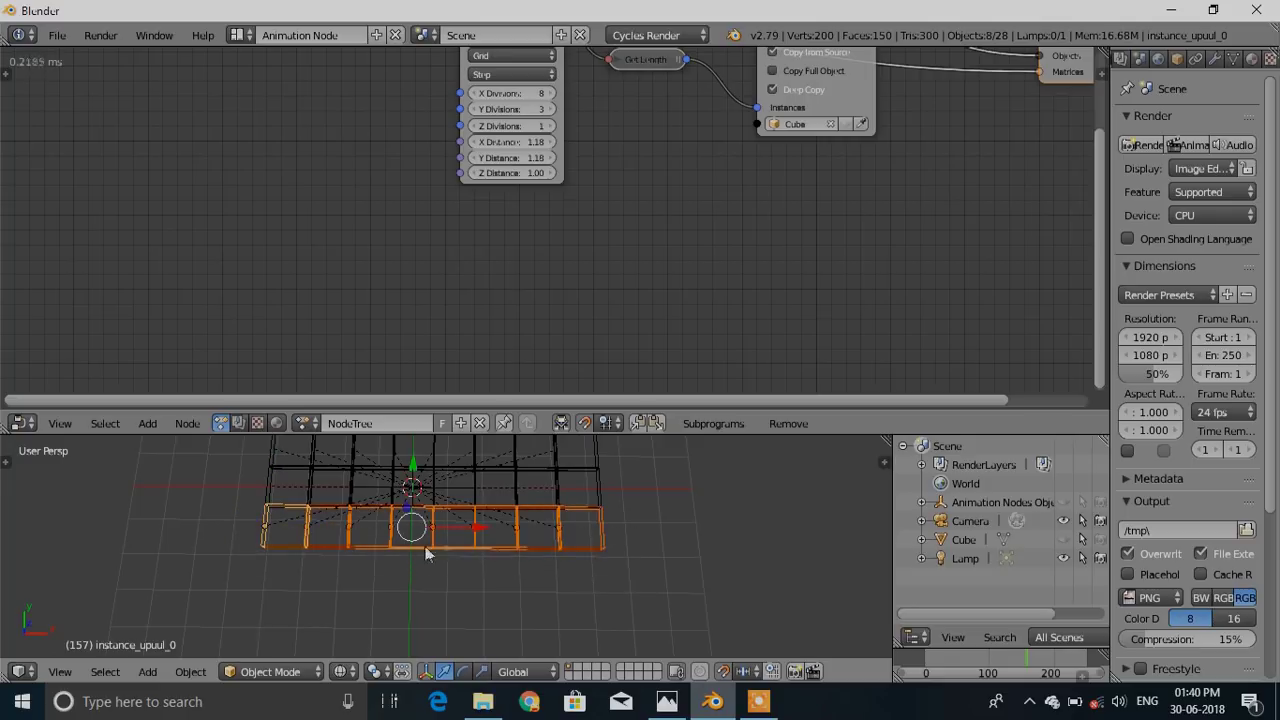
key(ctrl+g)
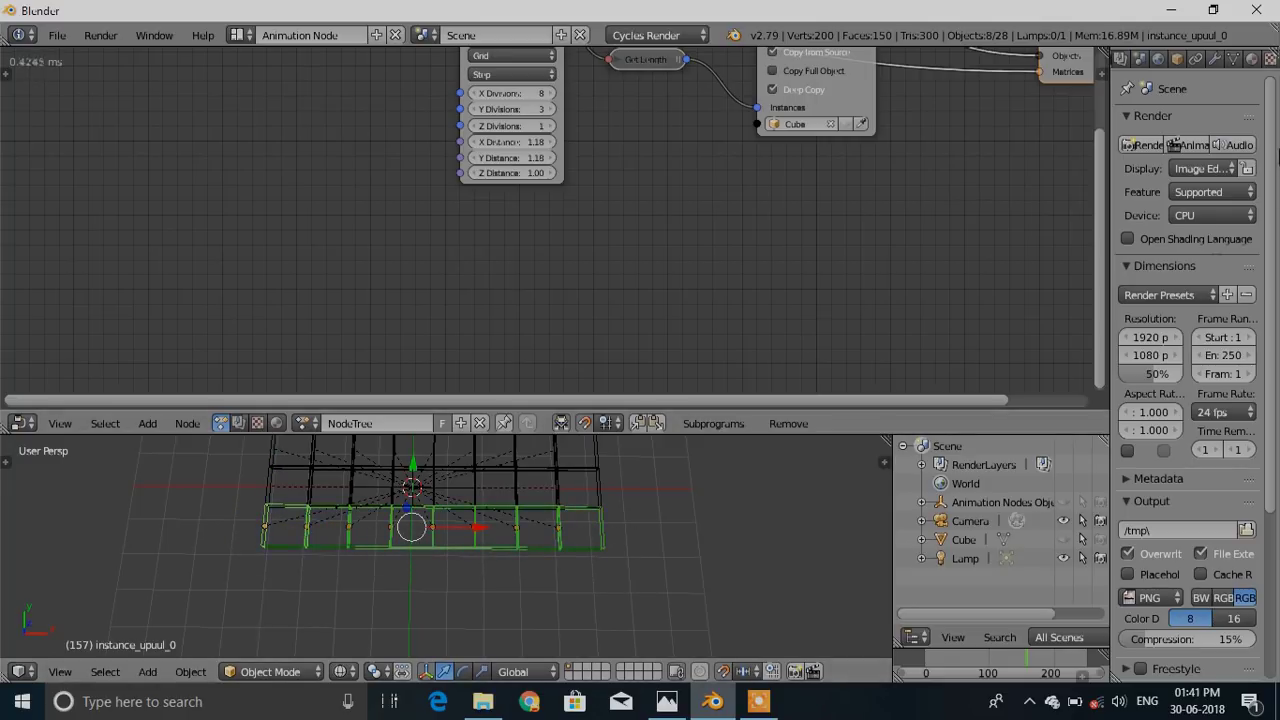
click(1178, 58)
click(1155, 527)
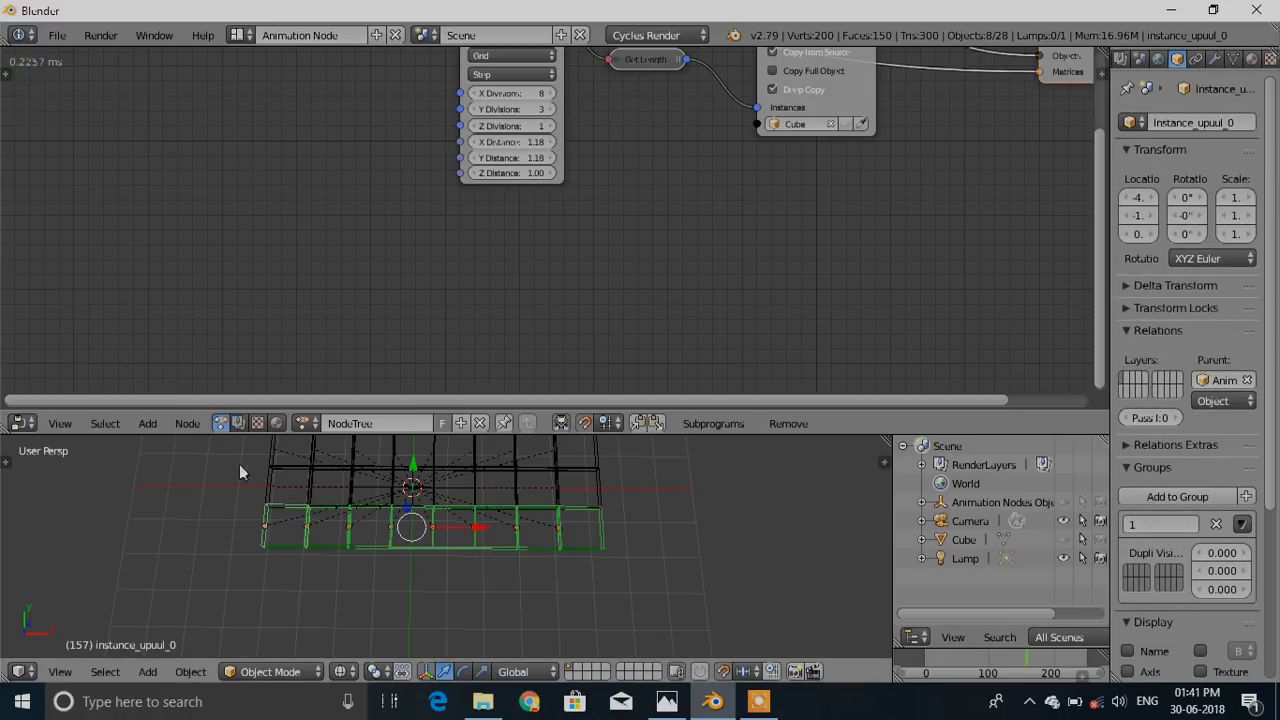
Box-select the middle row of cube instances and put them in a new group named 2
right_click(284, 489)
key(b)
drag(280, 480, 625, 492)
key(ctrl+g)
click(1166, 525)
text(2)
key(Return)
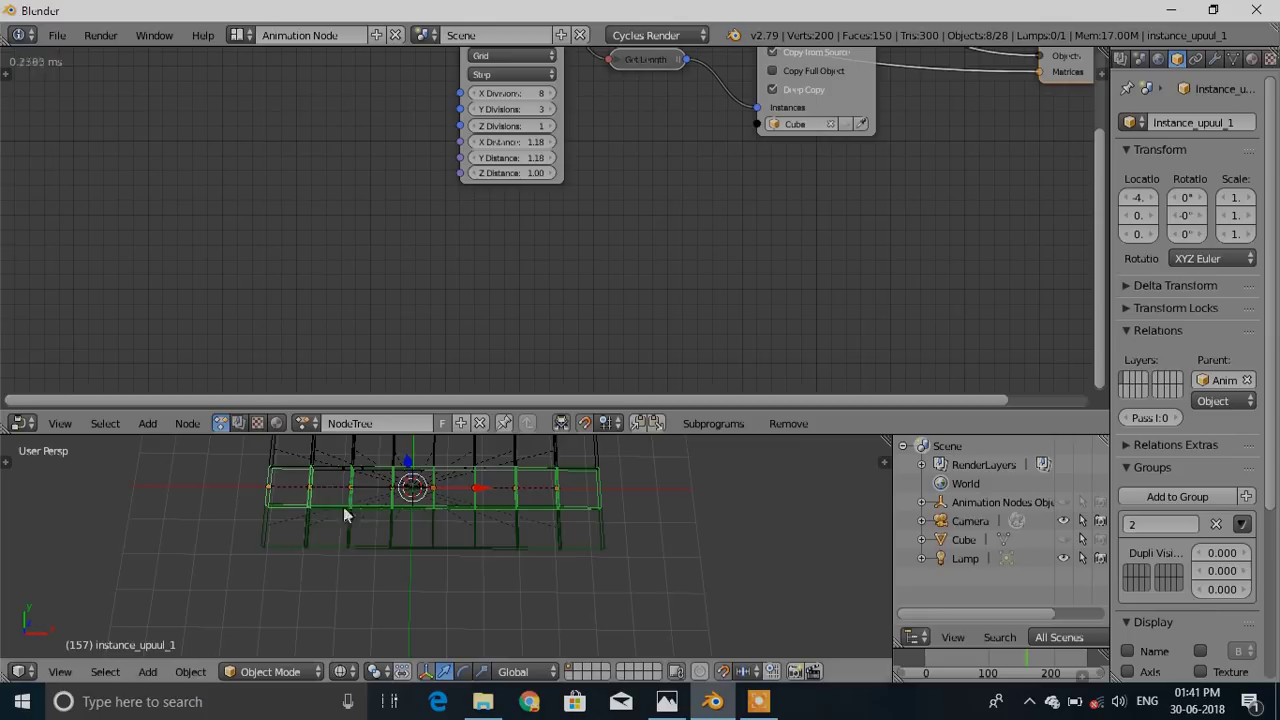
Box-select the row along the positive Y edge, group it as 3, and return the 3D view to solid shading
right_click(296, 463)
shift+middle_drag(393, 475, 366, 534)
key(b)
mouse_move(220, 478)
mouse_down()
mouse_move(629, 520)
mouse_move(616, 517)
mouse_up()
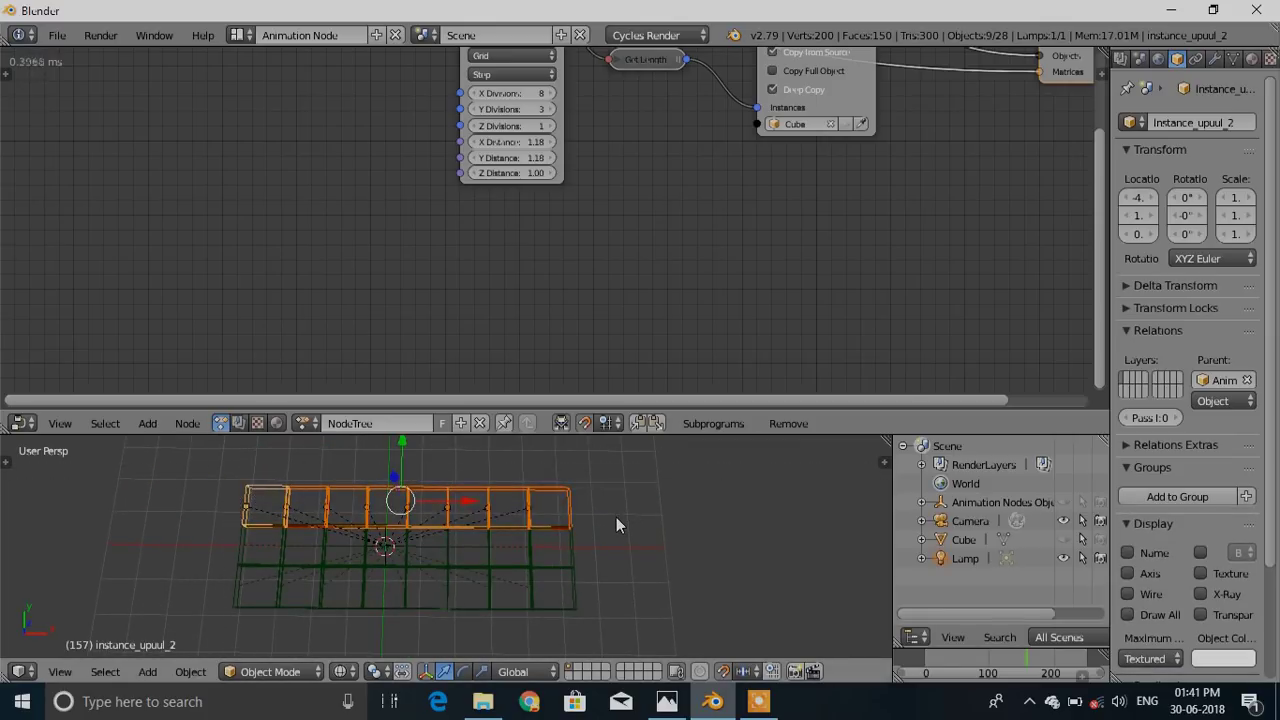
key(ctrl+g)
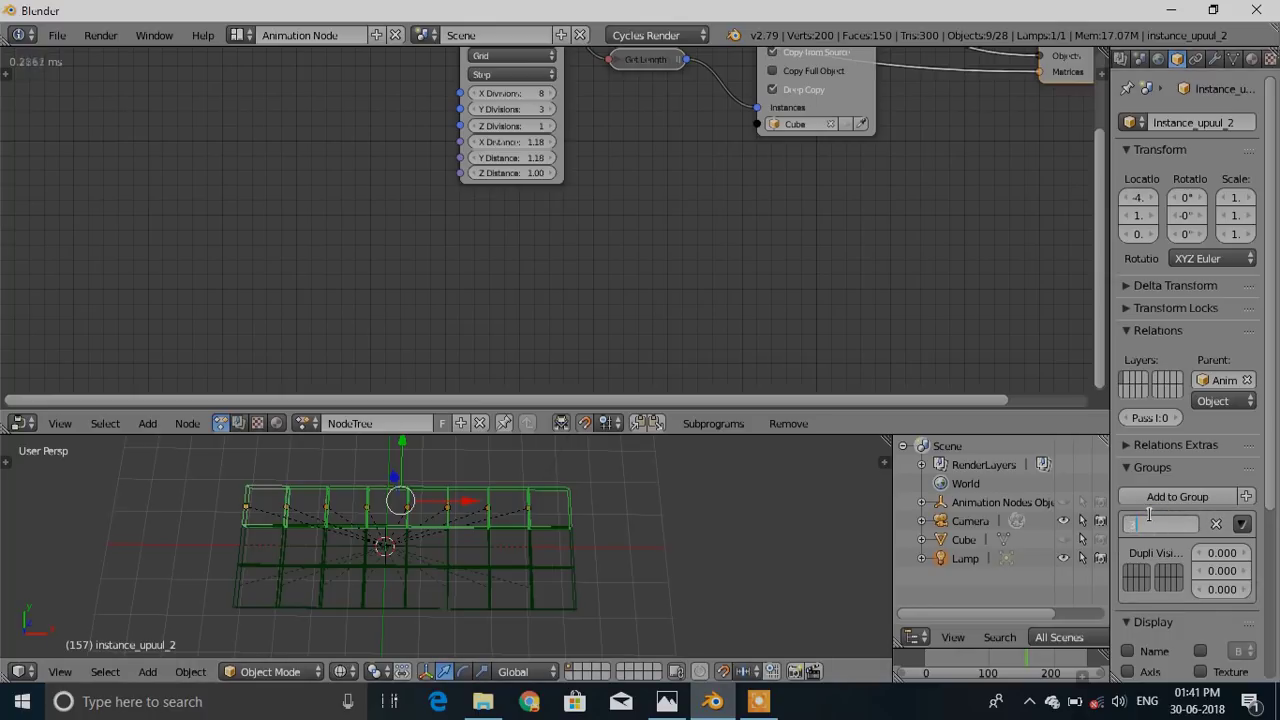
scroll(425, 538, down, 2)
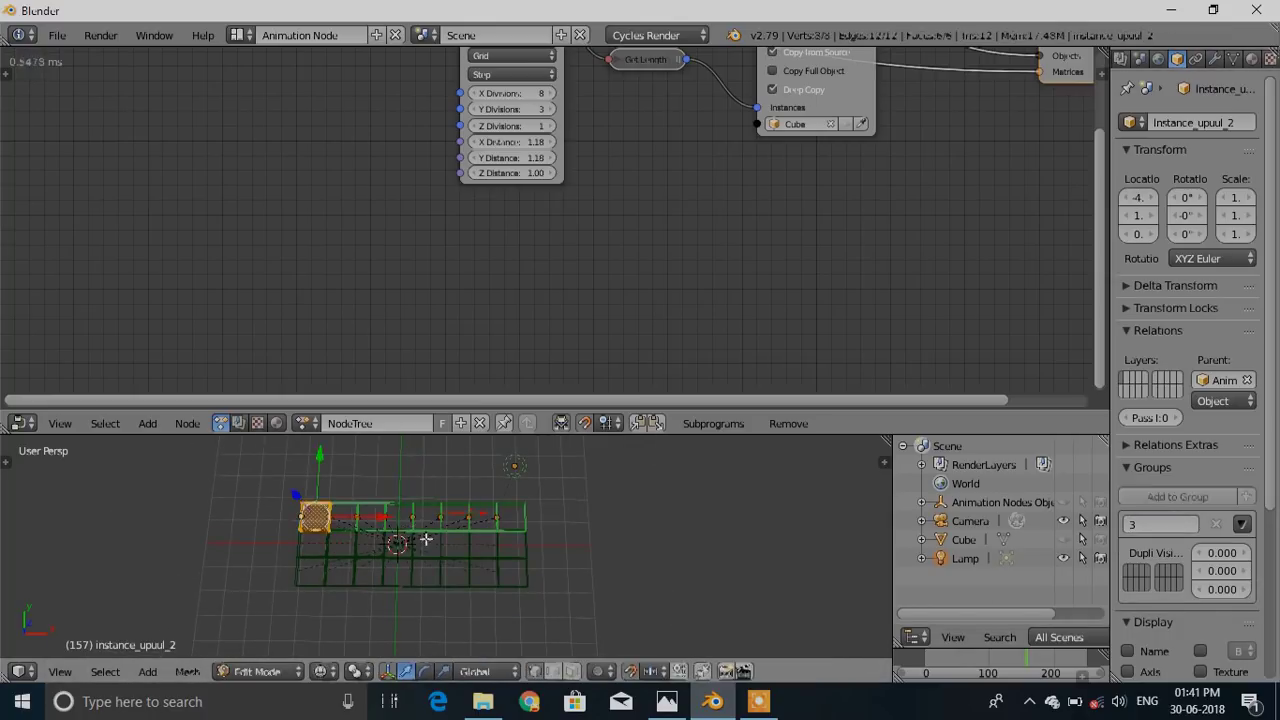
key(z)
shift+middle_drag(311, 574, 389, 563)
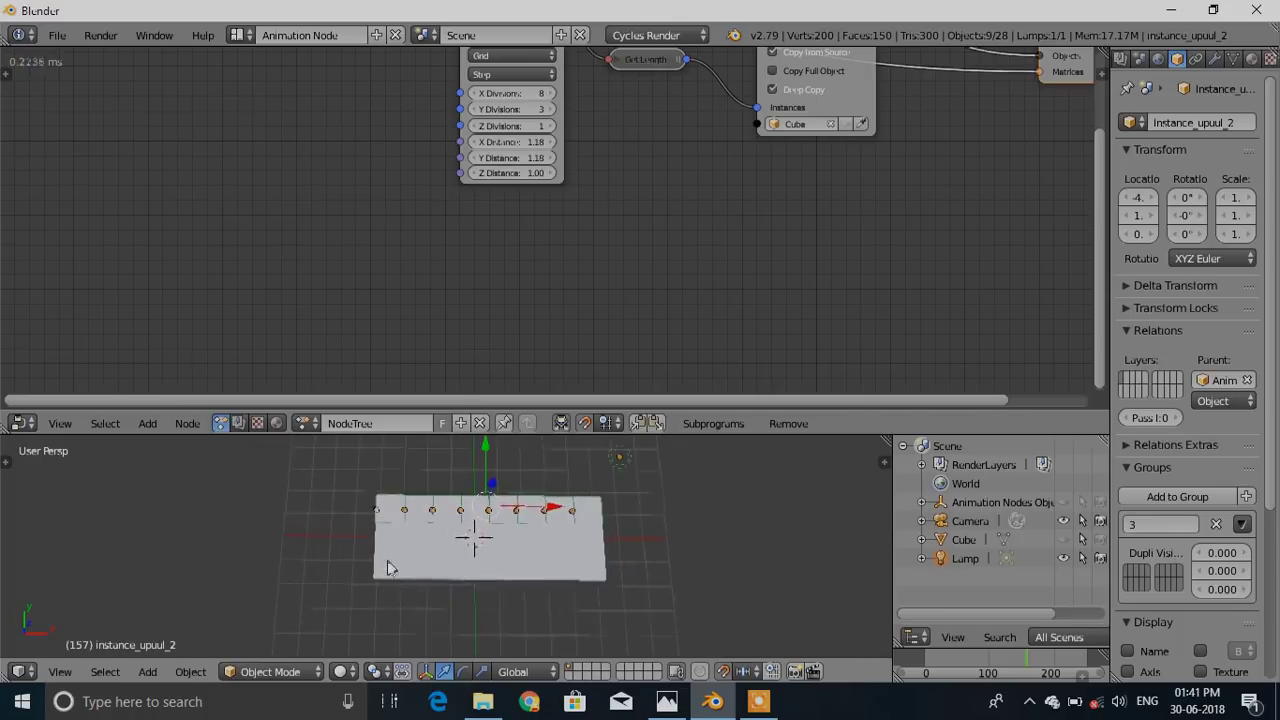
Move the lamp along X to about 5.08 and remove it from group 3
scroll(573, 556, up, 2)
scroll(577, 551, down, 2)
shift+middle_drag(577, 550, 520, 595)
scroll(512, 564, up, 1)
right_click(528, 506)
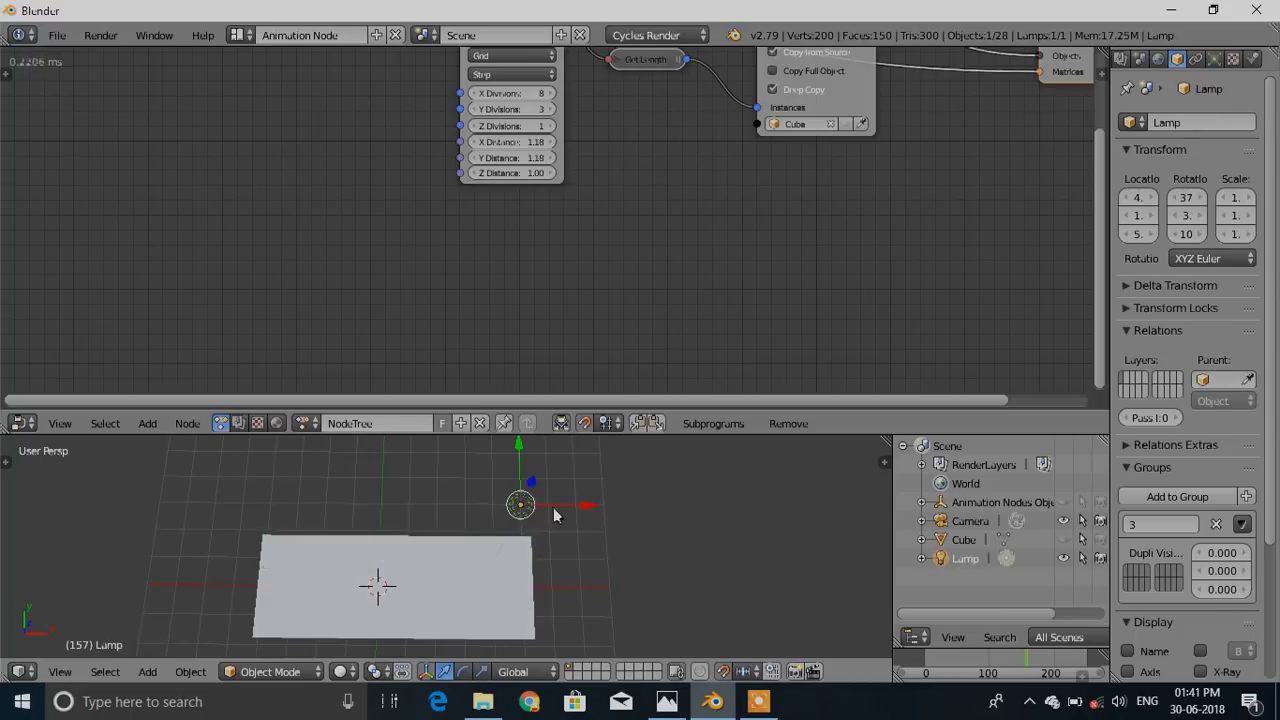
drag(567, 514, 610, 514)
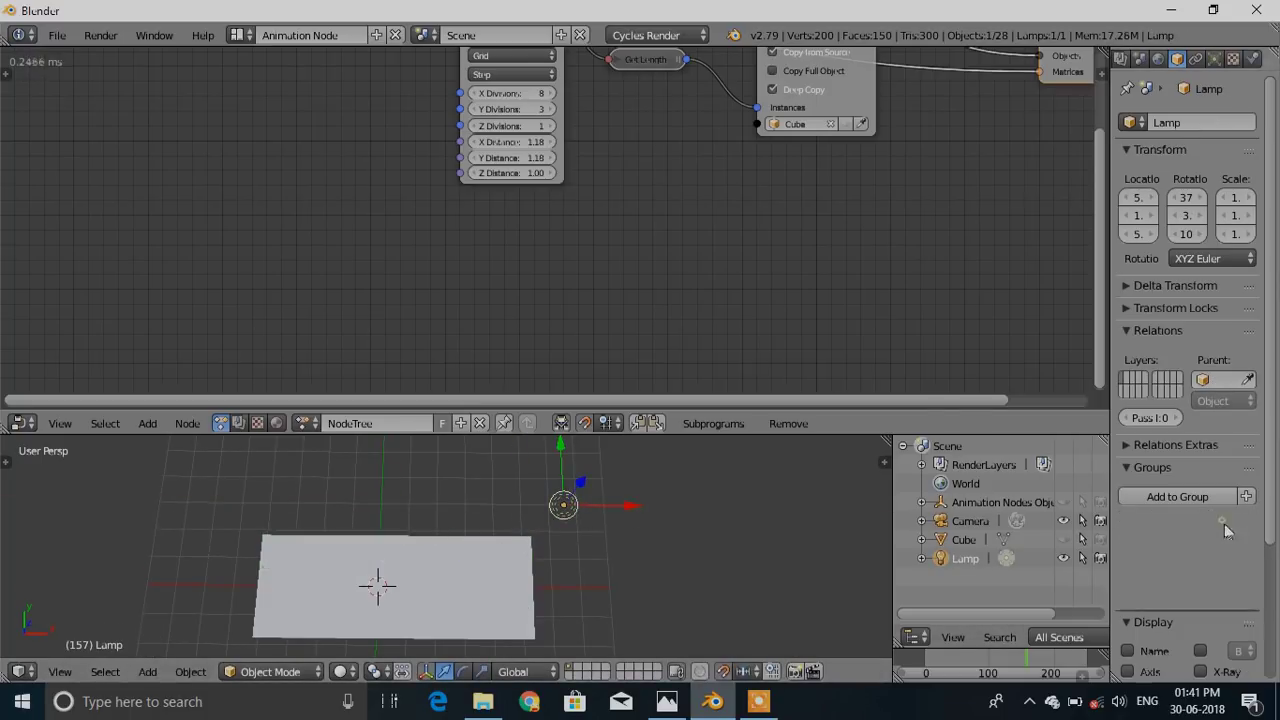
Examine the group assignment of several cube instances in the positive Y row
right_click(500, 552)
right_click(470, 551)
right_click(397, 550)
right_click(330, 552)
scroll(388, 543, down, 1)
shift+middle_drag(388, 543, 400, 502)
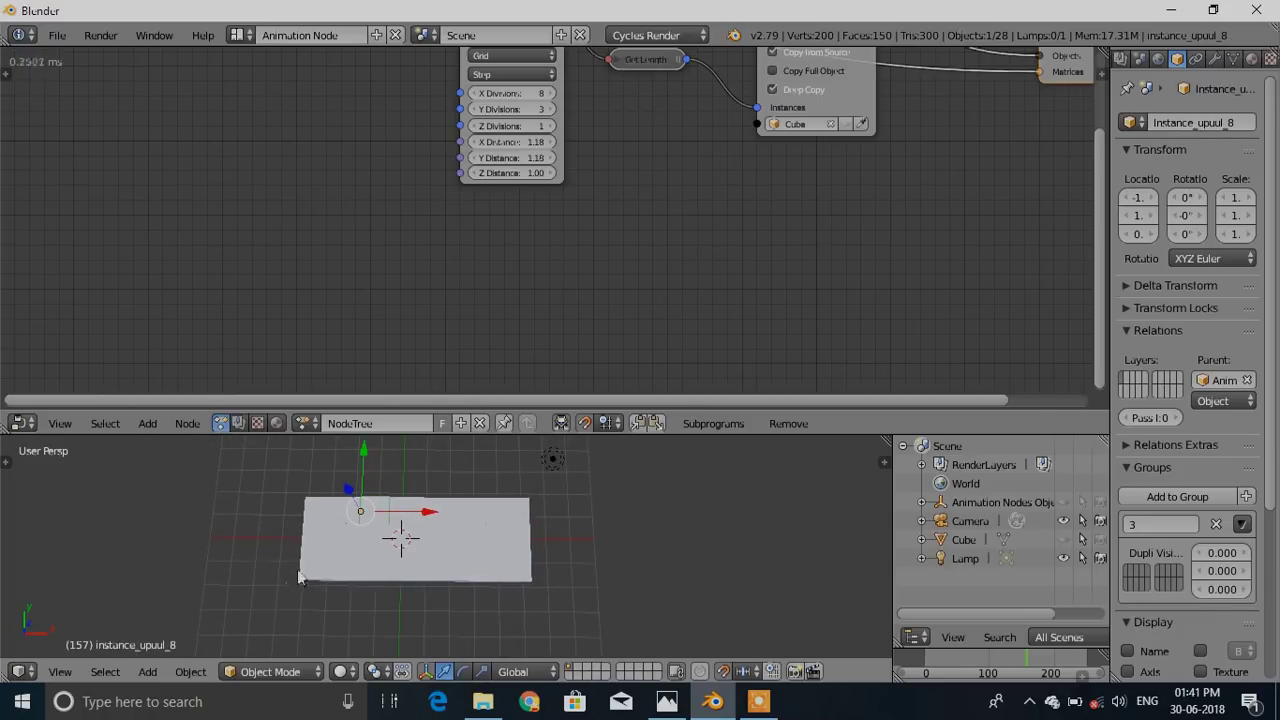
Show the transform properties, box-select all cube instances together with the lamp, and move the selection 5 units along X
key(a)
key(n)
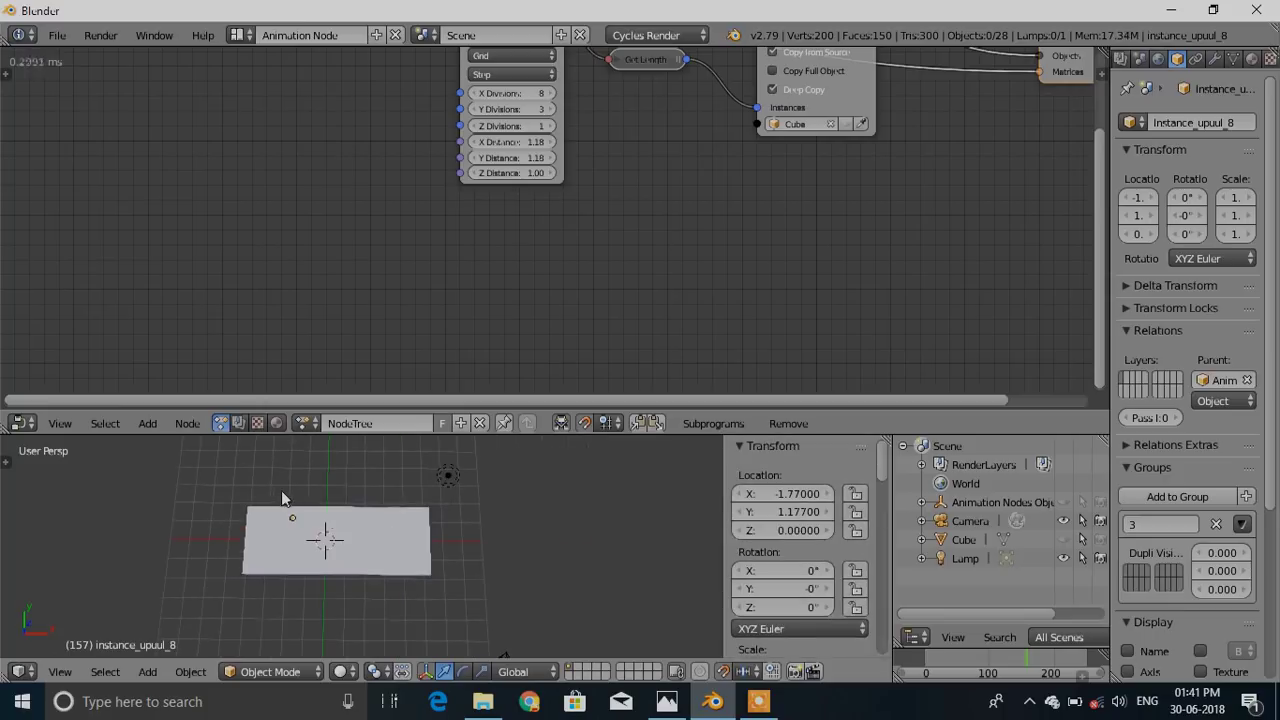
key(b)
drag(226, 496, 446, 613)
shift+click(450, 476)
shift+click(450, 476)
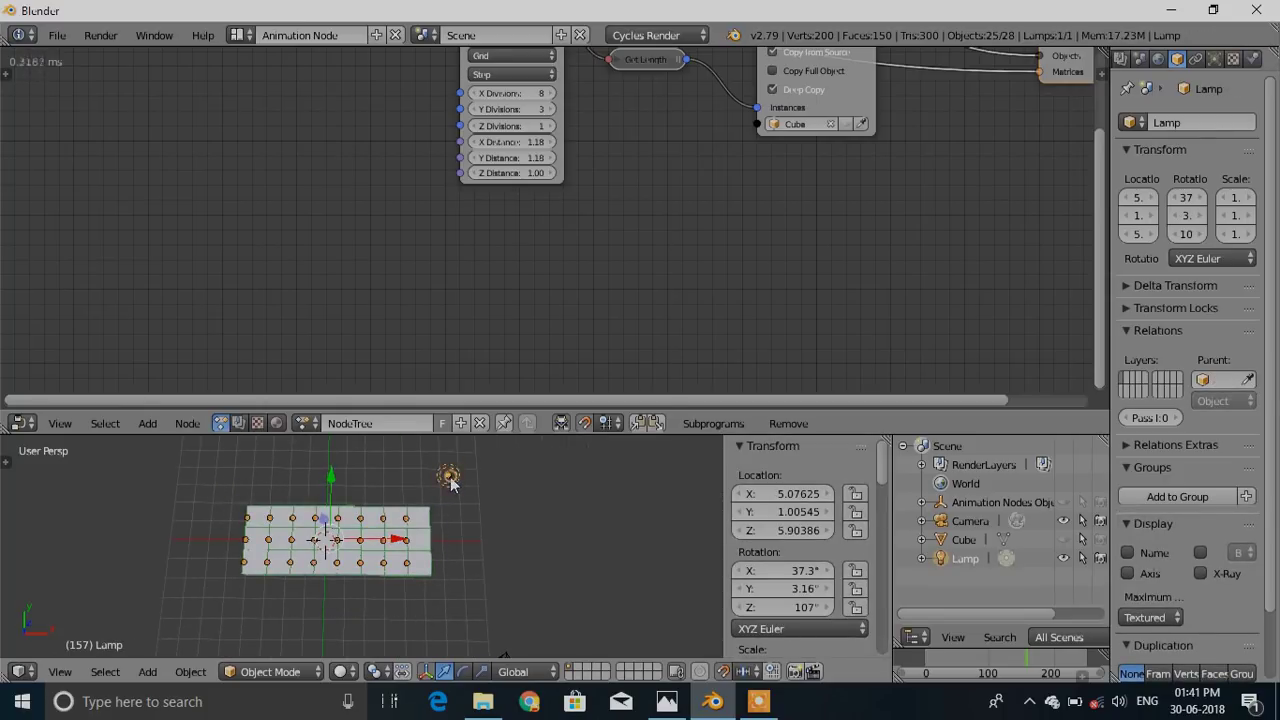
key(g)
key(x)
key(5)
key(Return)
Box-select all cube instances without the lamp and store their current transforms in the Initial Transforms ID key
right_click(250, 518)
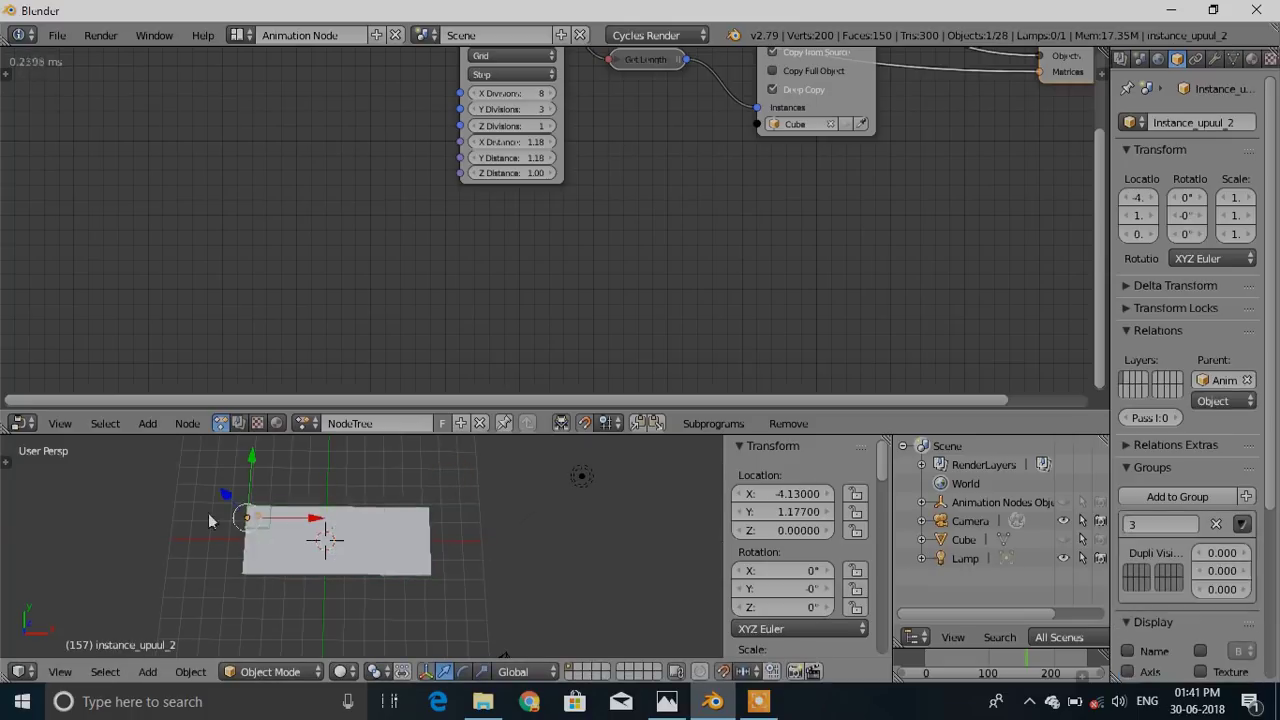
key(b)
drag(226, 499, 450, 634)
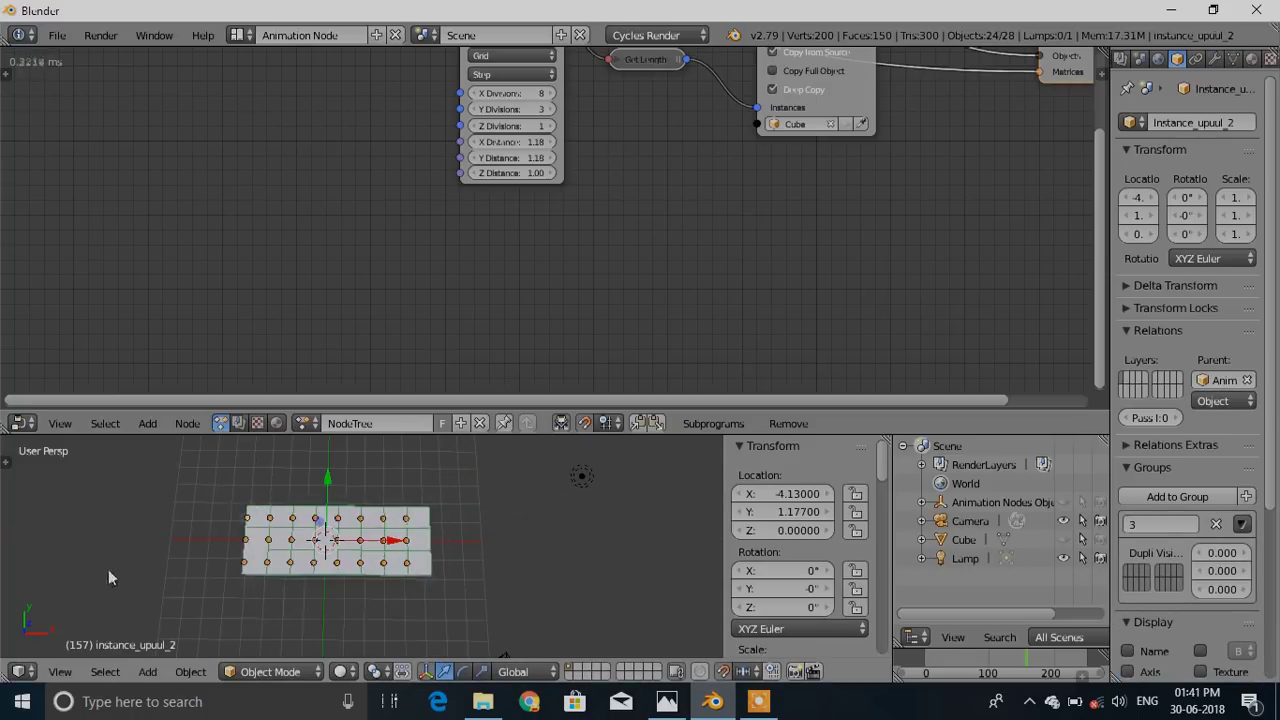
shift+middle_drag(90, 563, 140, 558)
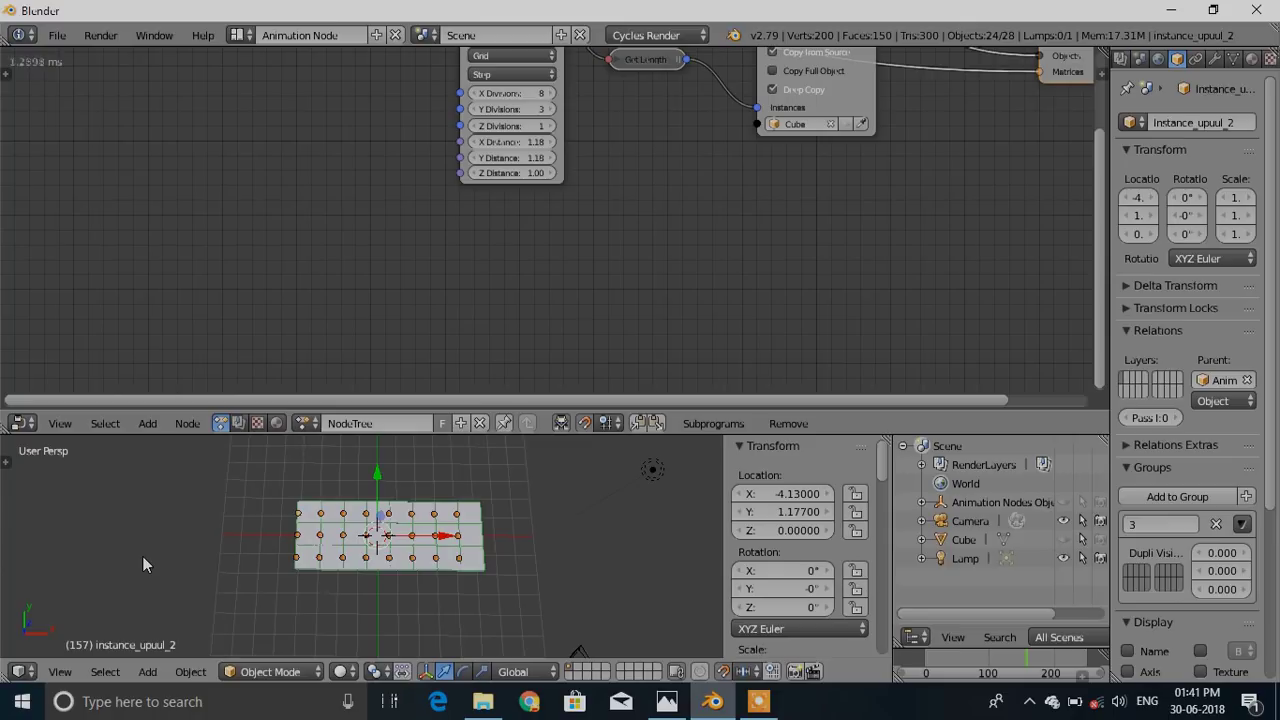
key(t)
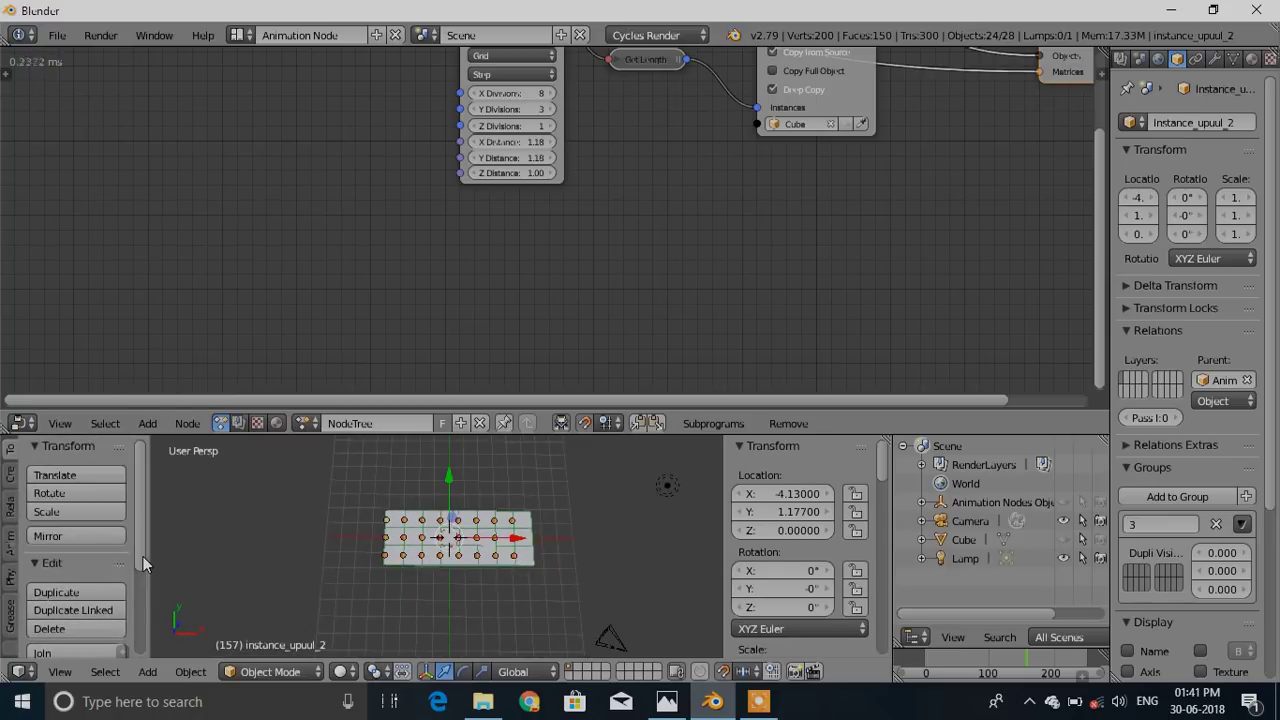
click(22, 634)
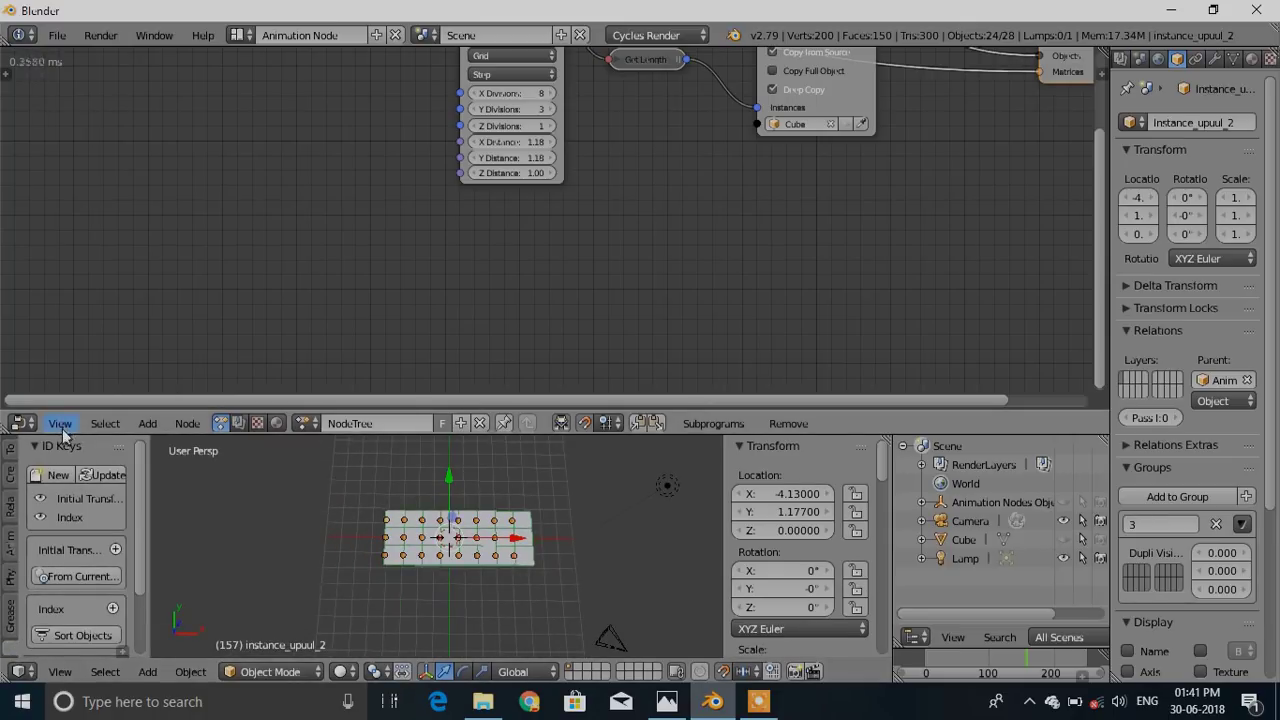
drag(66, 435, 62, 404)
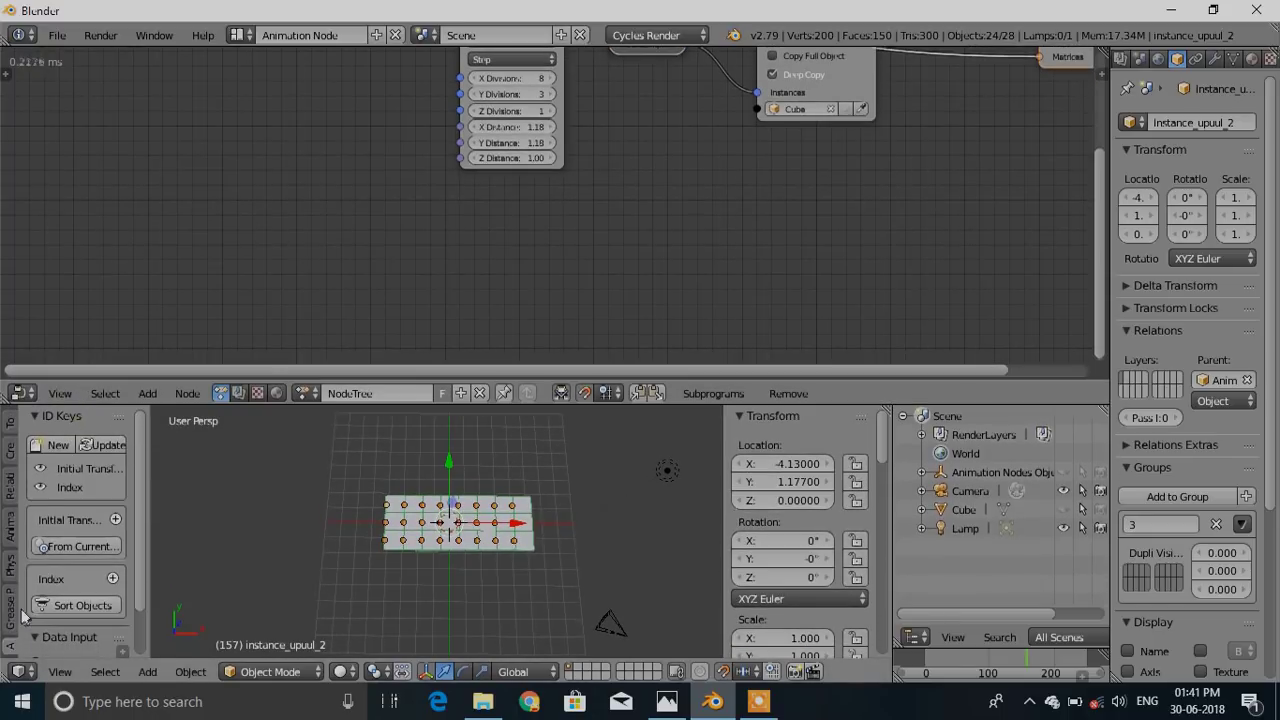
click(68, 546)
scroll(444, 217, down, 2)
Set the node tree's auto execution to Tree Changed, Frame Changed and Property Changed, with Always disabled
scroll(413, 254, down, 5)
middle_drag(522, 251, 465, 217)
middle_drag(406, 250, 457, 247)
scroll(343, 247, up, 2)
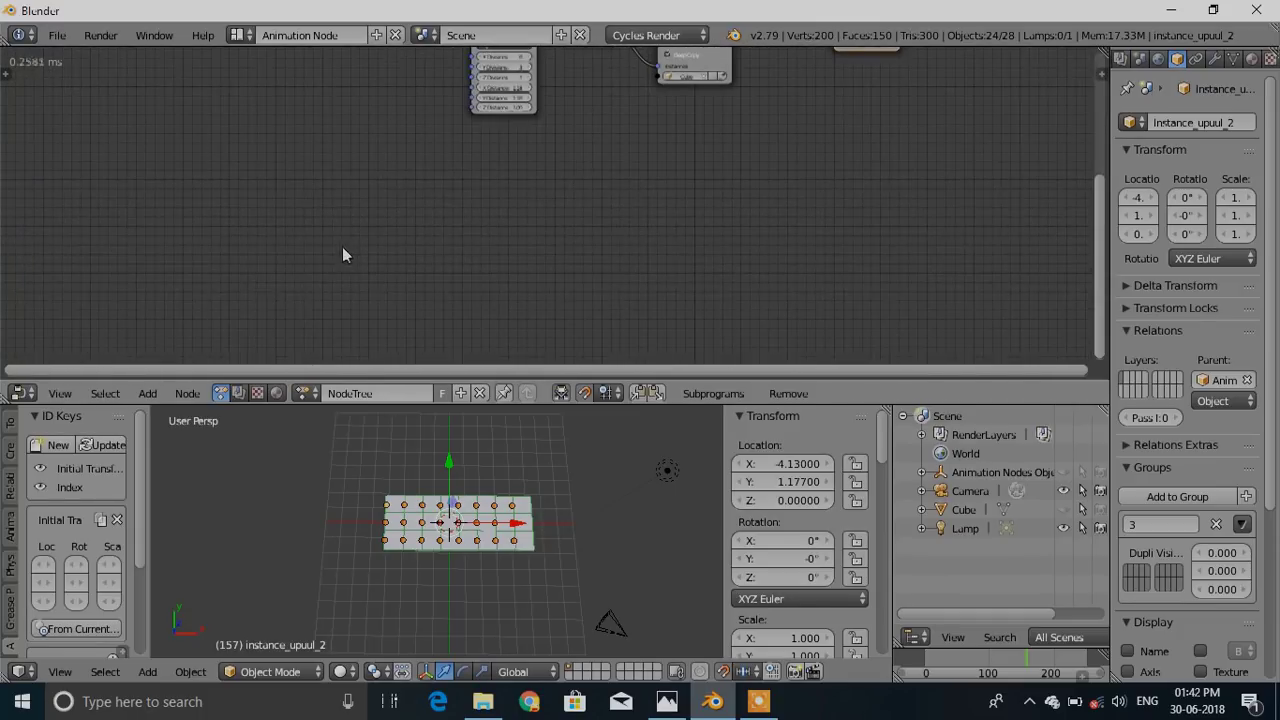
key(n)
key(n)
key(t)
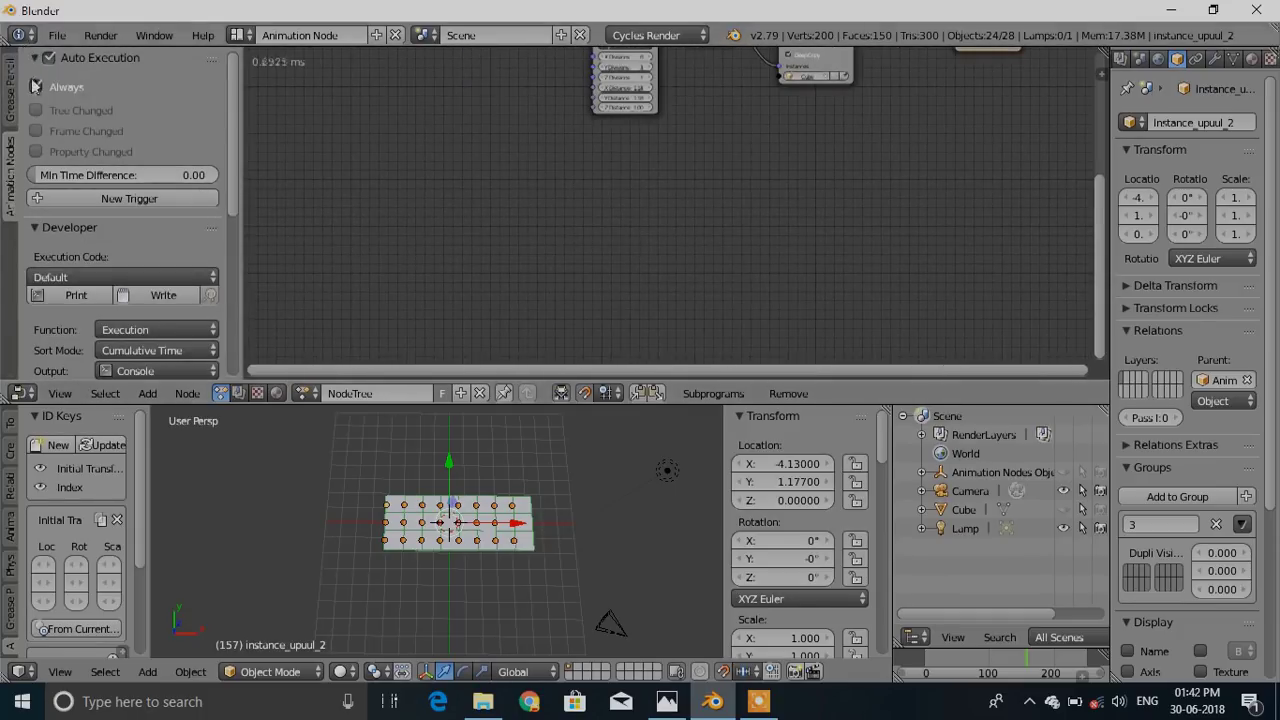
click(35, 87)
click(36, 110)
click(36, 131)
click(39, 151)
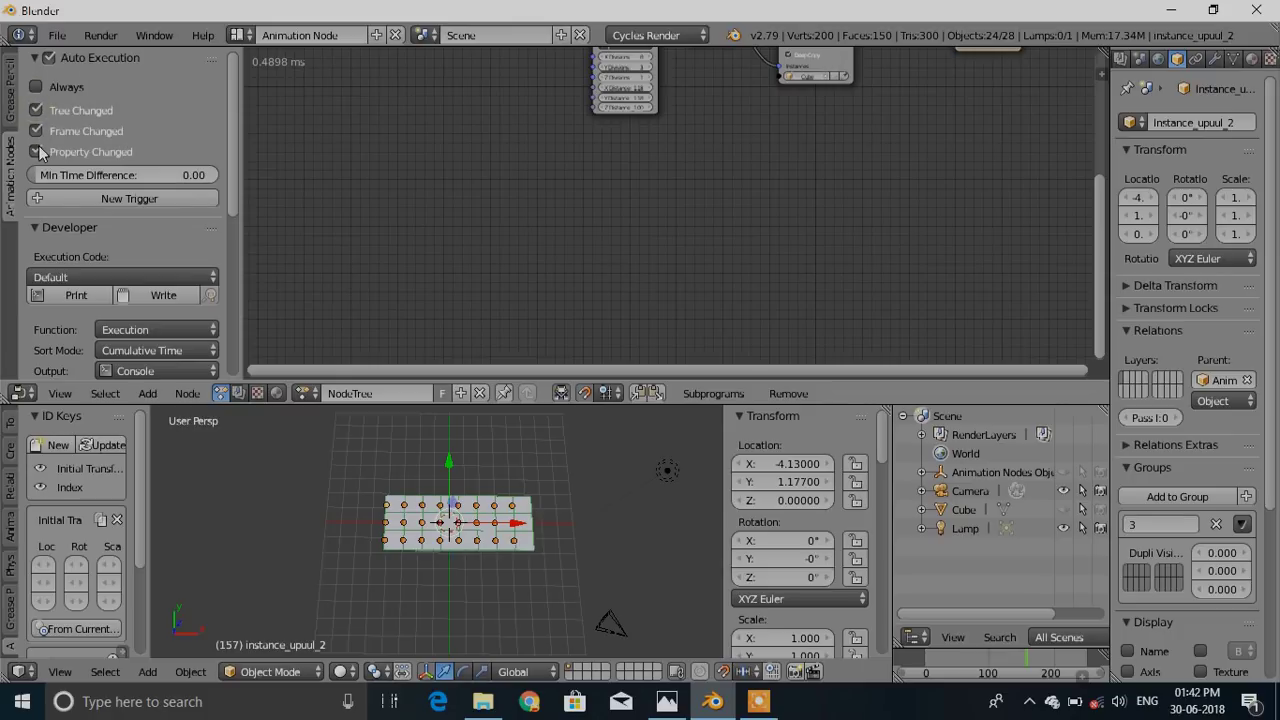
Add a Create Object Group List node in the empty area below the existing nodes
drag(240, 184, 3, 209)
middle_drag(460, 229, 522, 279)
scroll(390, 262, up, 2)
middle_drag(389, 260, 381, 212)
key(shift+a)
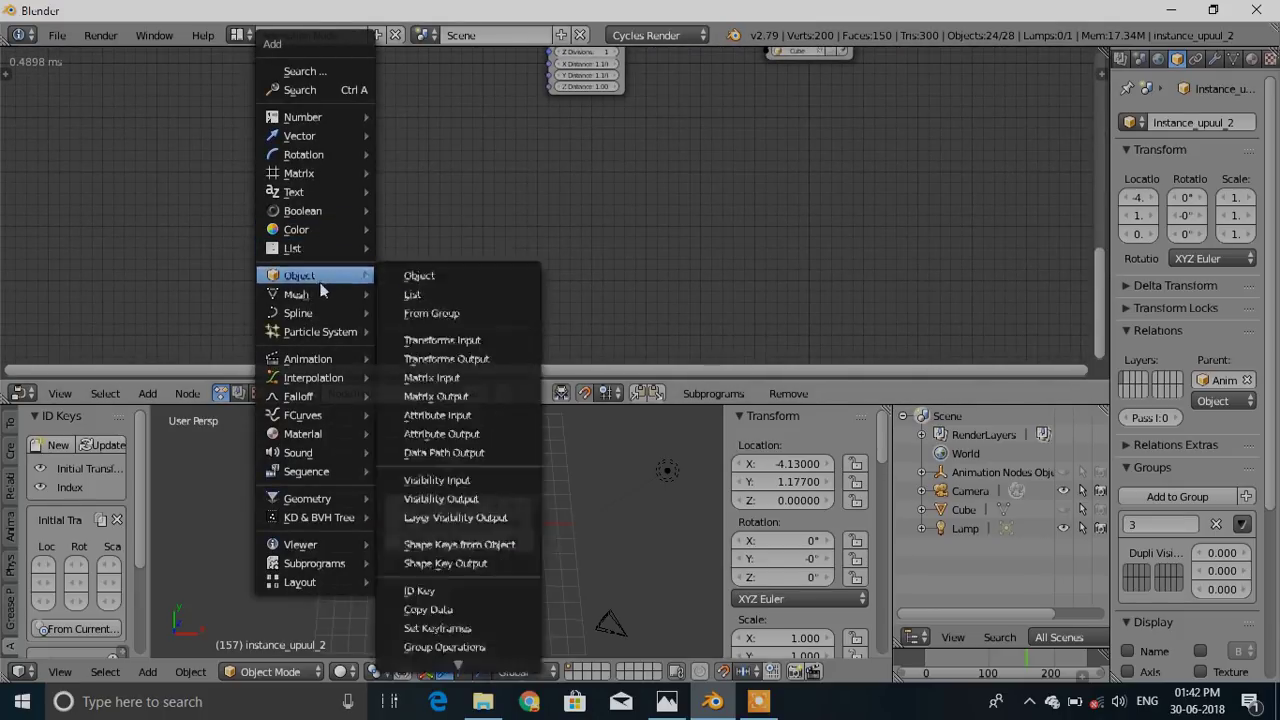
mouse_move(310, 248)
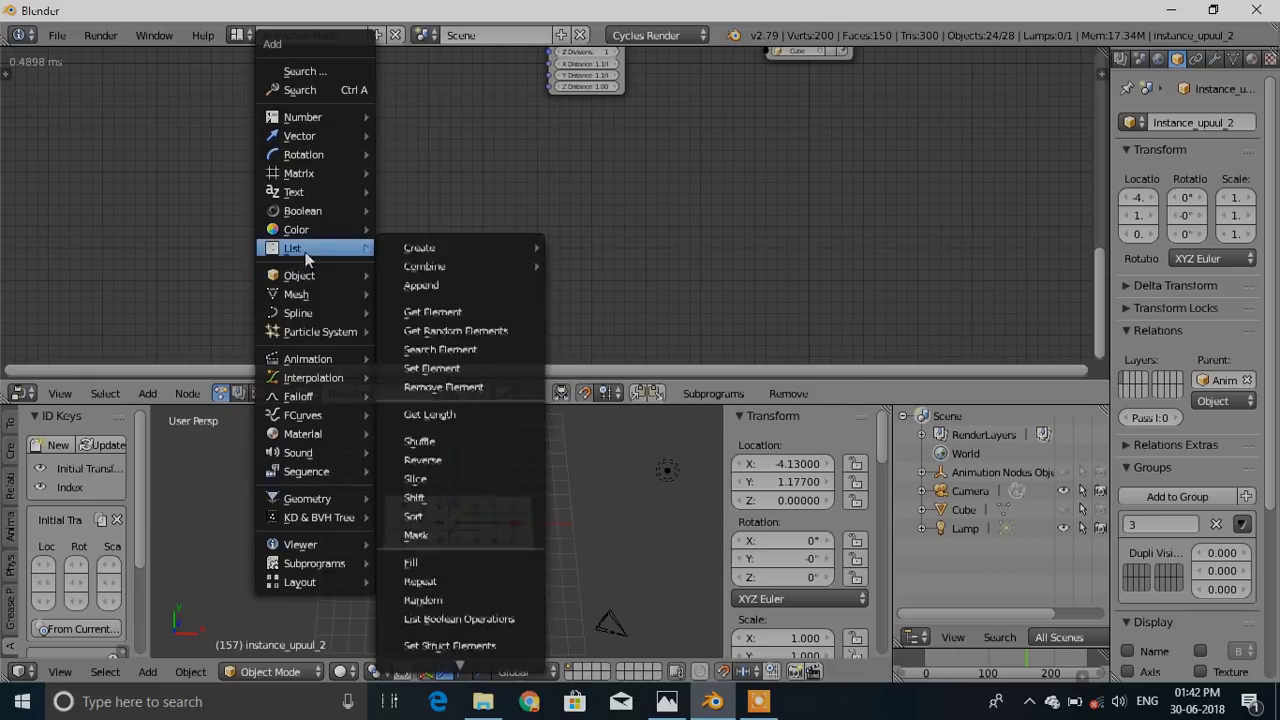
mouse_move(393, 249)
mouse_move(668, 352)
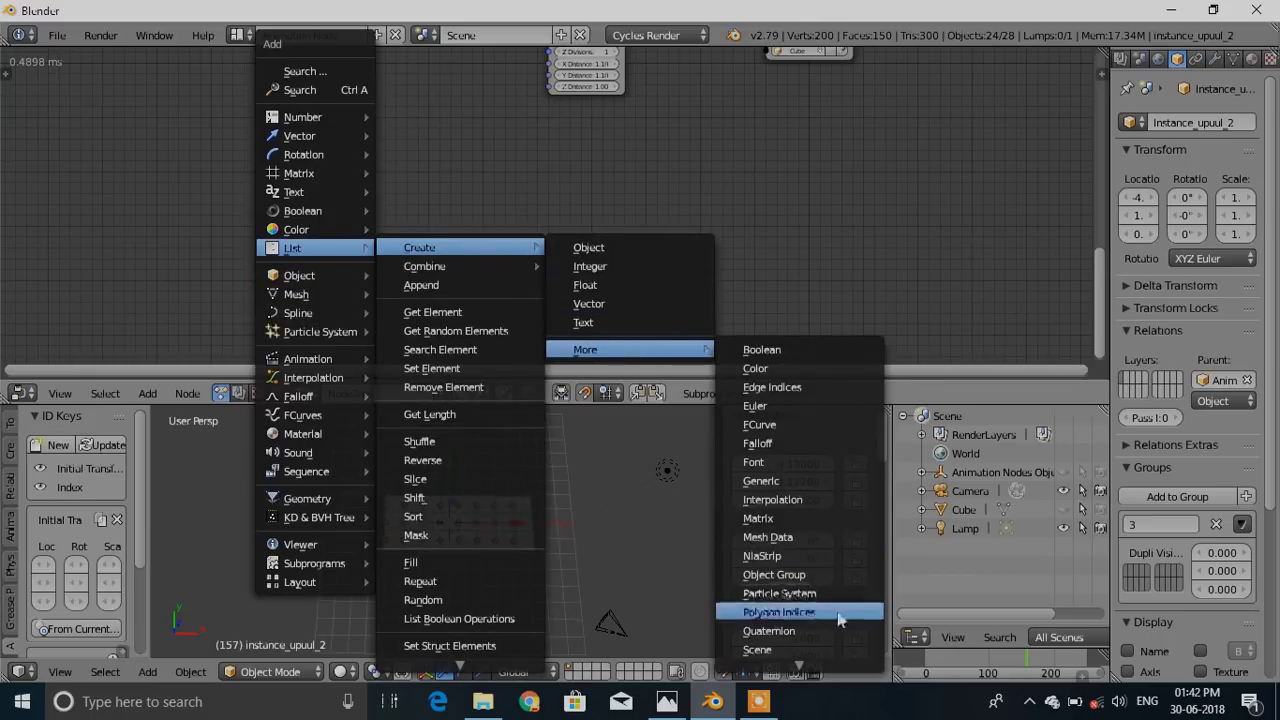
click(790, 575)
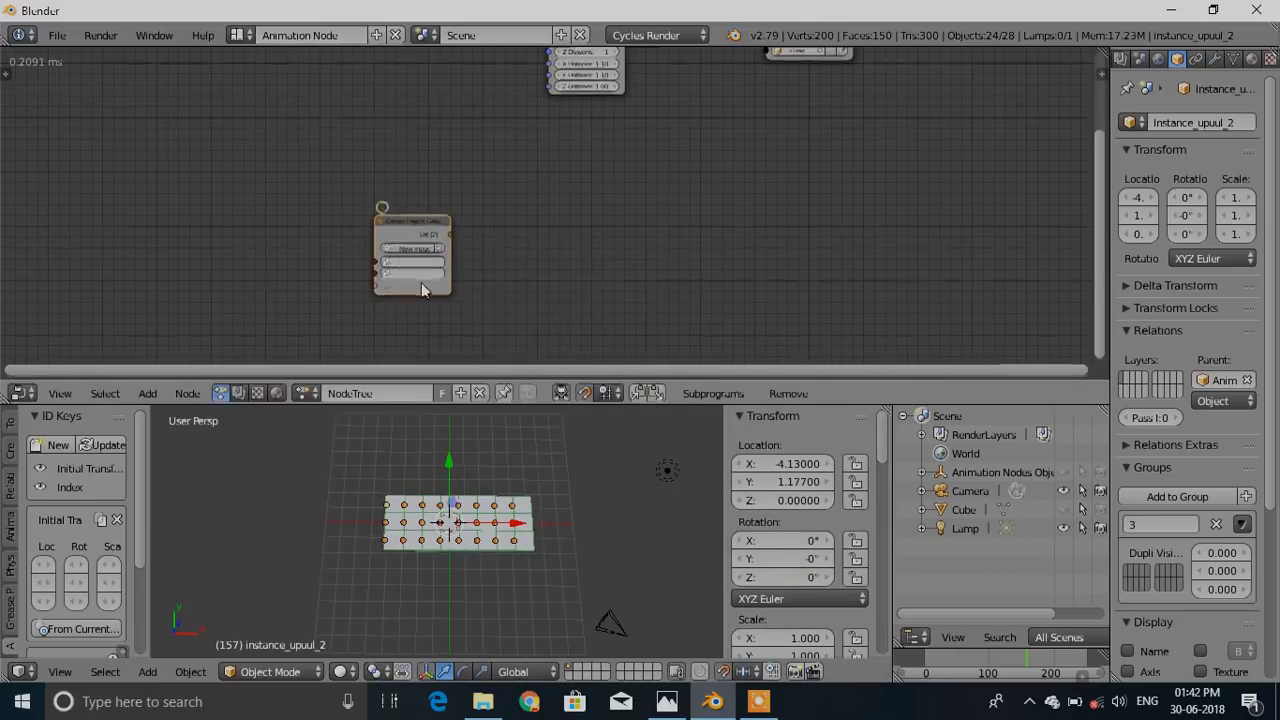
click(468, 228)
Add a third input to the object group list, assign groups 1, 2 and 3 to its inputs, and reposition the node
click(406, 182)
click(404, 203)
click(401, 227)
click(402, 220)
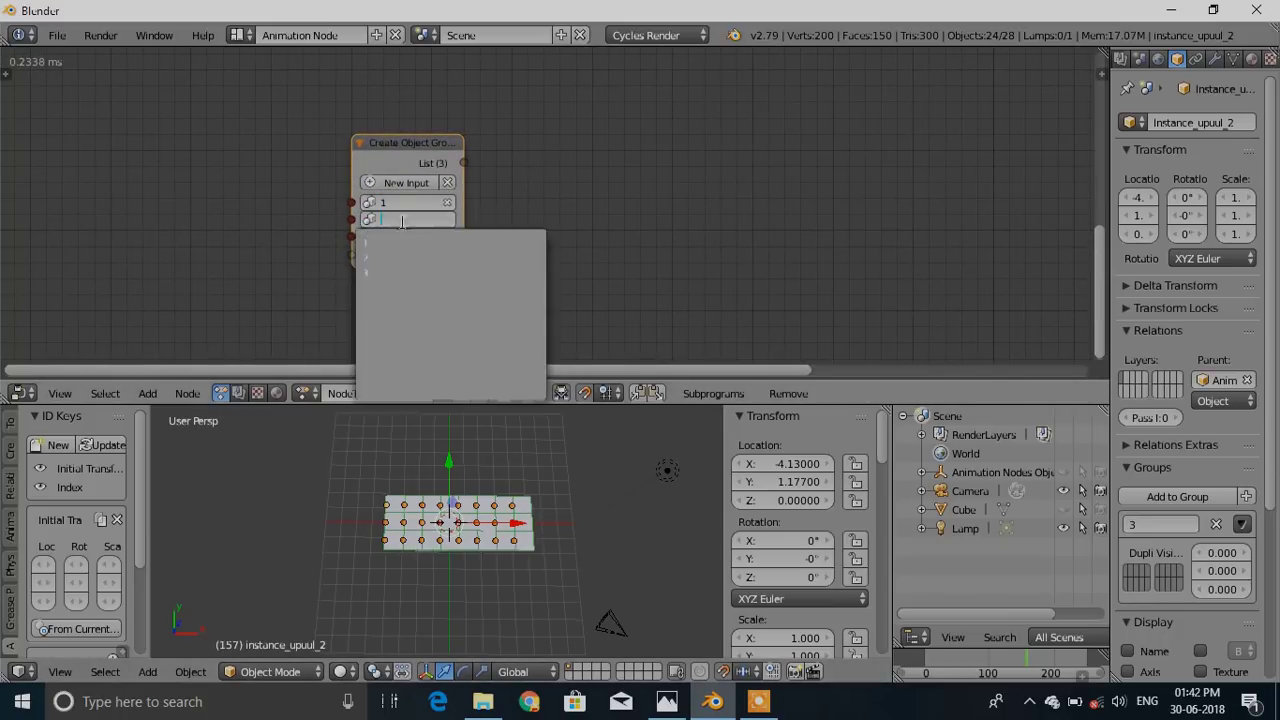
click(401, 258)
click(402, 237)
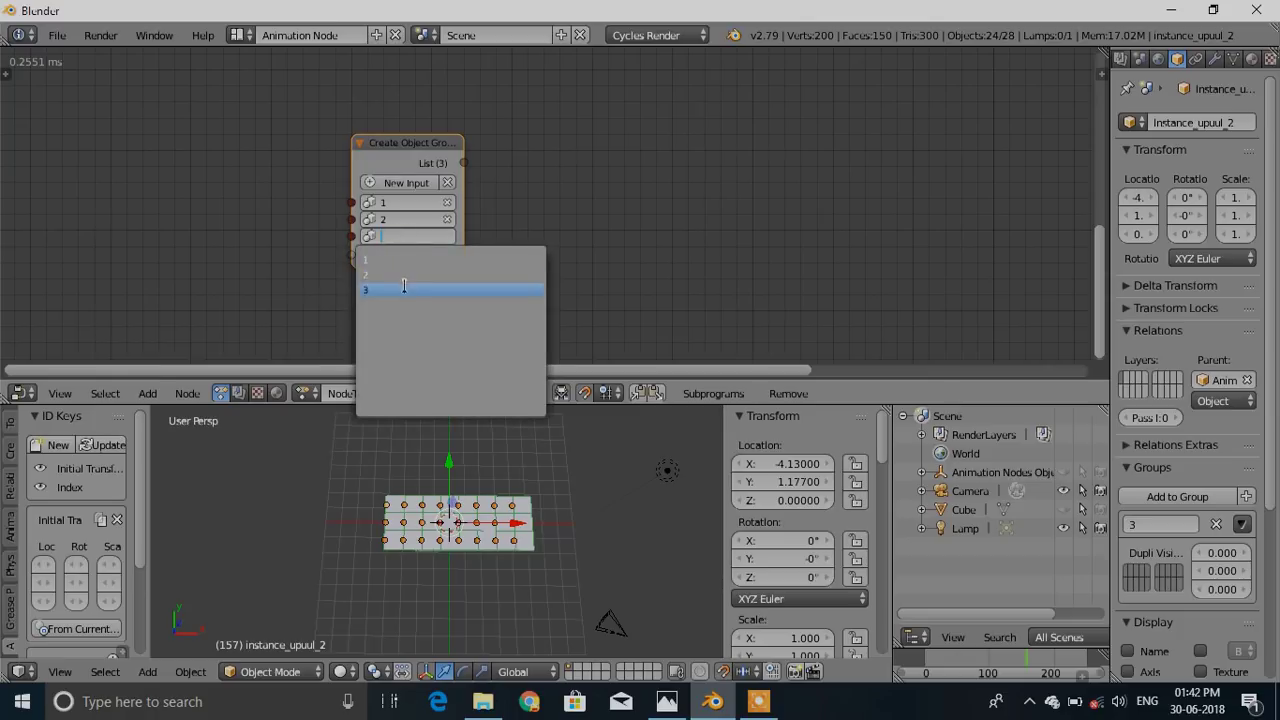
click(403, 288)
key(g)
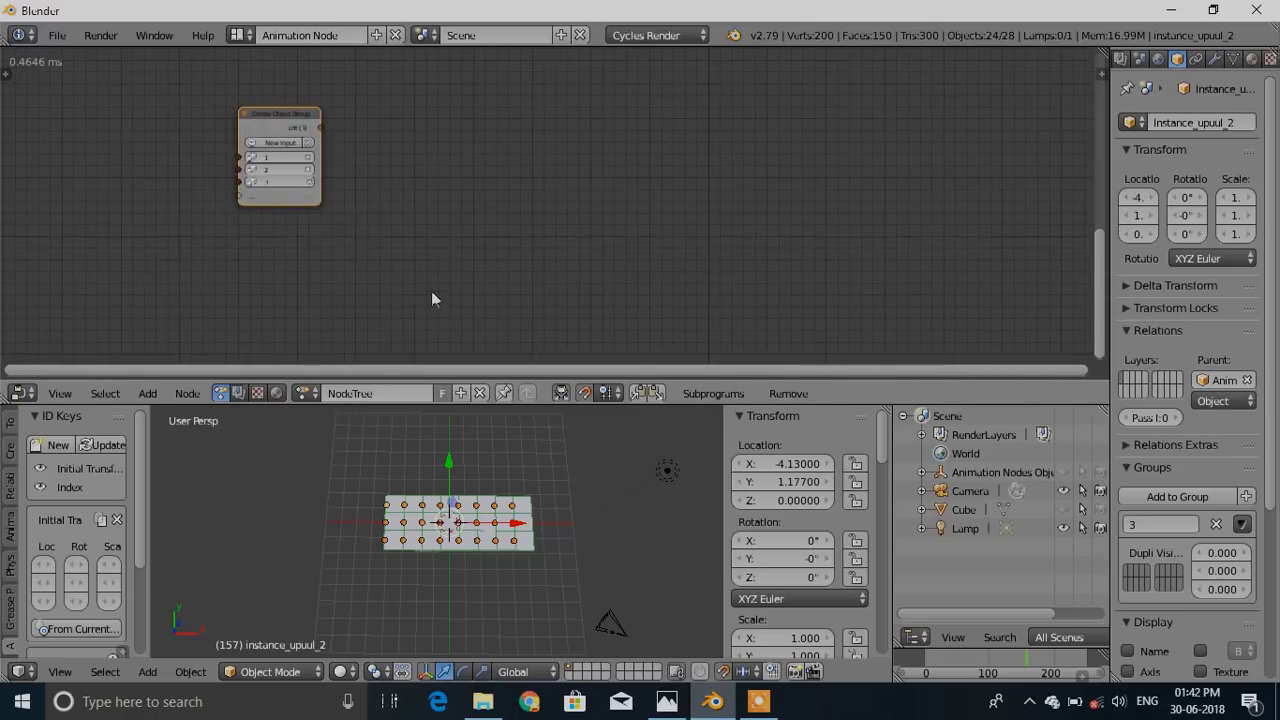
click(307, 262)
Add a loop subprogram below the group list node and name it "grops to group"
key(shift+a)
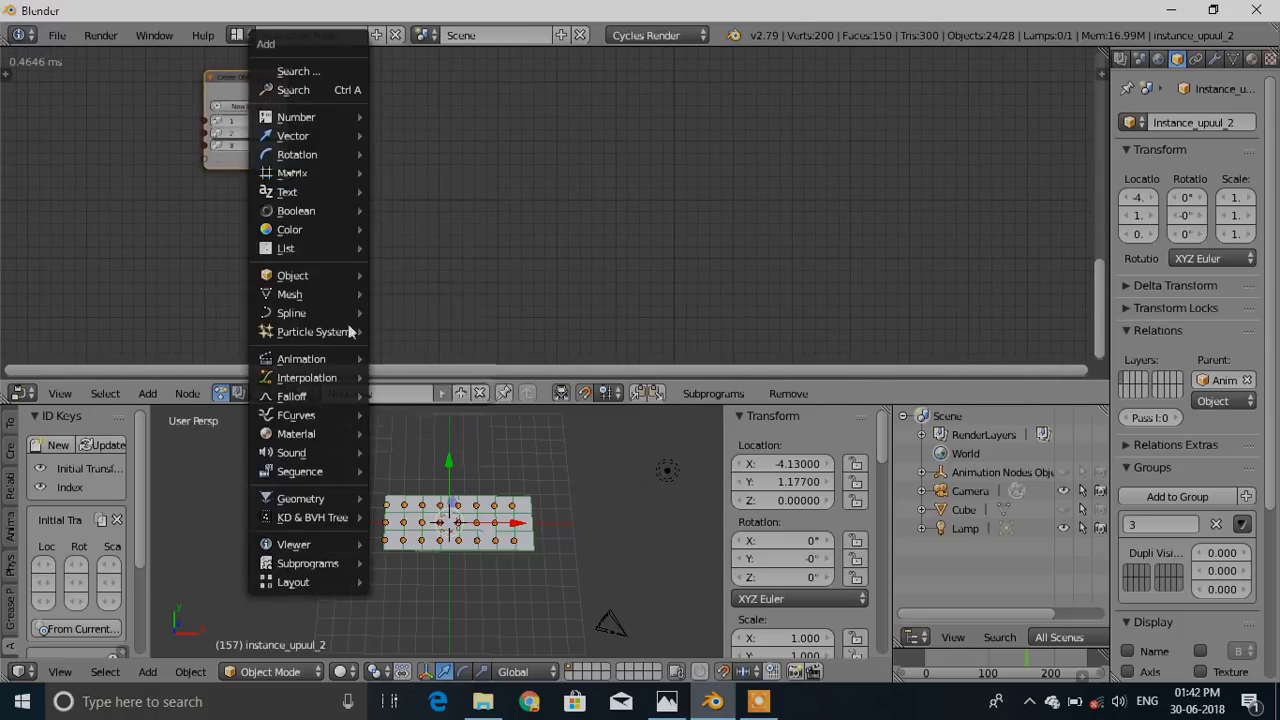
mouse_move(324, 562)
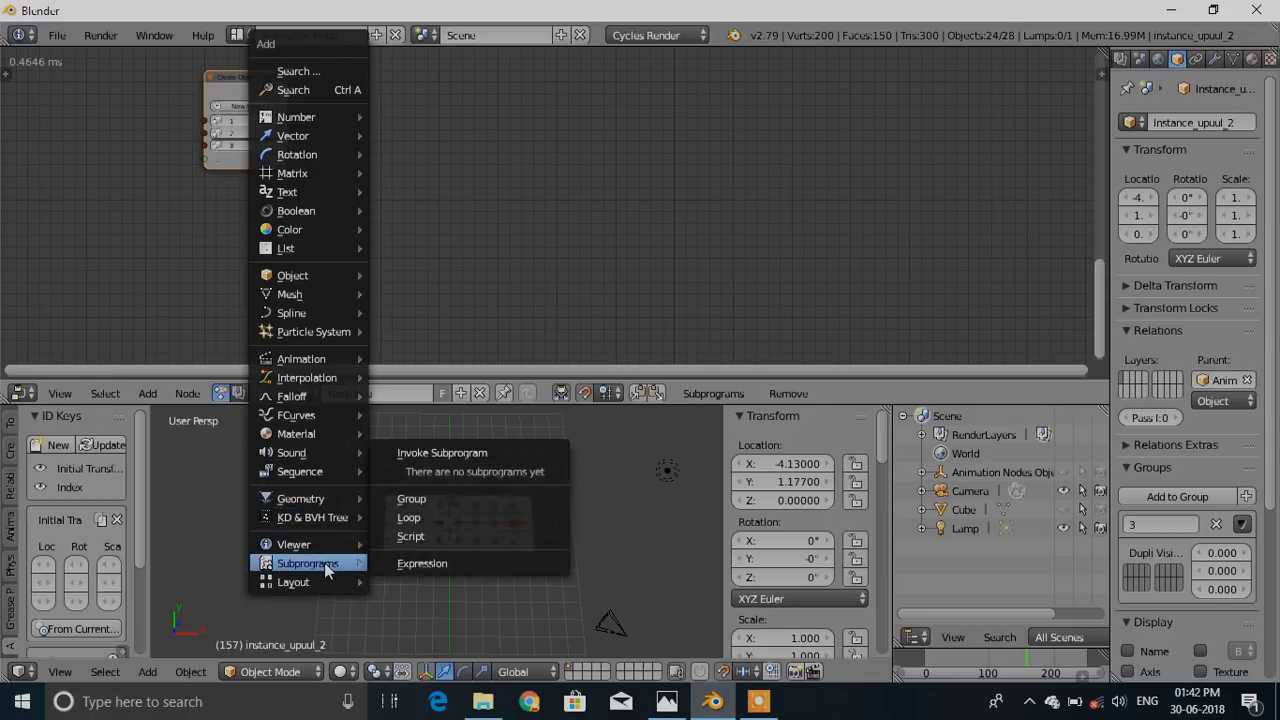
click(409, 517)
click(325, 233)
scroll(351, 262, up, 1)
click(368, 318)
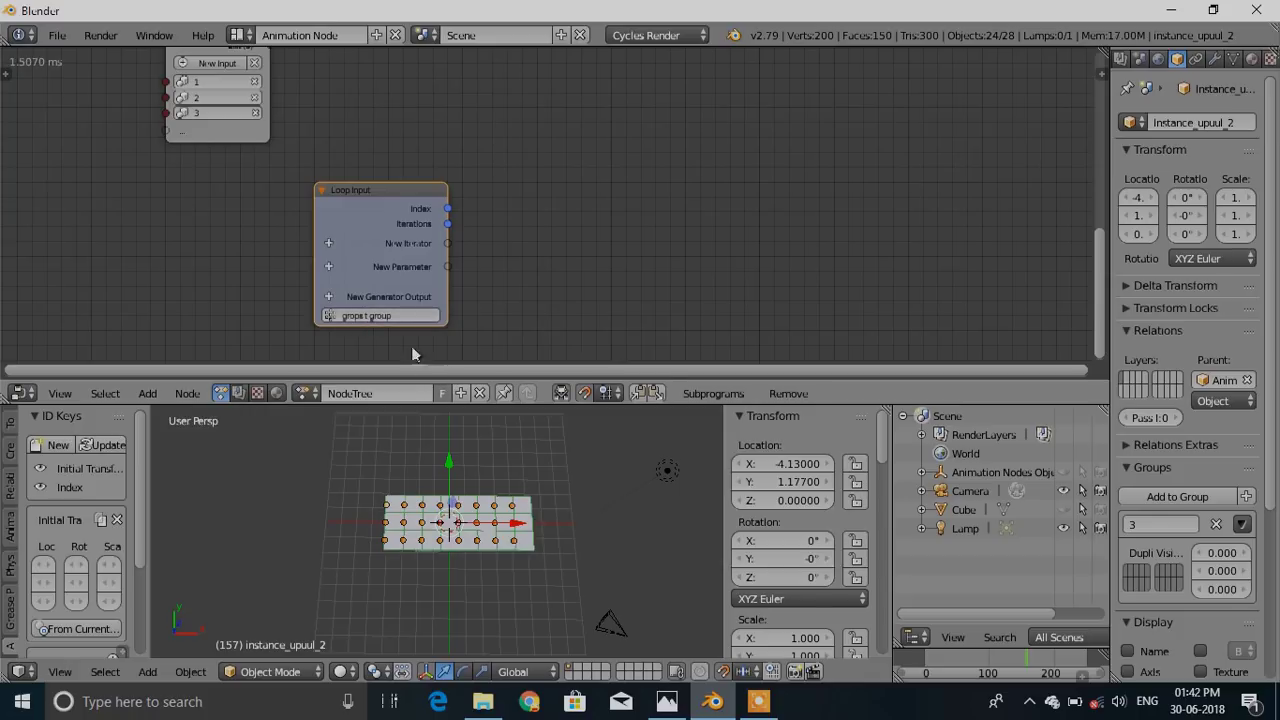
click(365, 316)
click(556, 246)
Add an Object Group List iterator to the loop input and move the loop node below the group list node
mouse_move(365, 238)
mouse_down()
mouse_move(350, 249)
mouse_move(380, 253)
mouse_up()
click(343, 262)
text(gru)
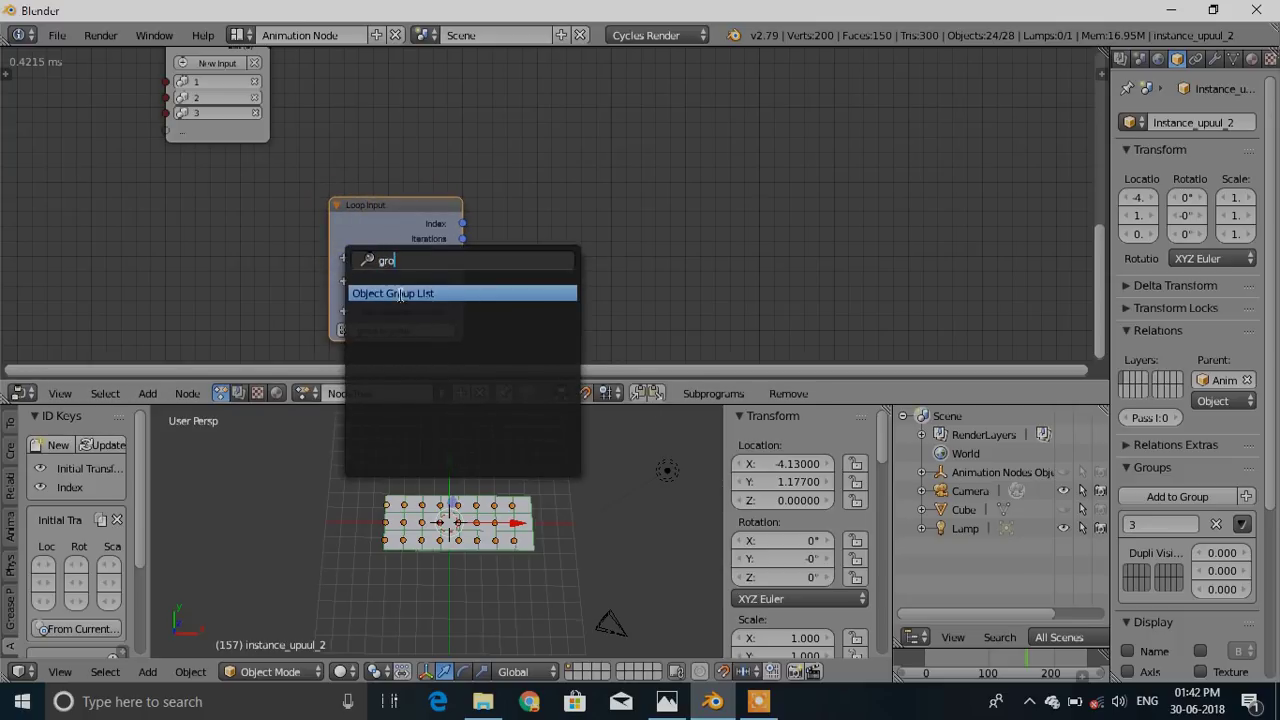
click(400, 294)
drag(360, 207, 182, 222)
Add an Invoke Subprogram node for "grops to group" and link the created group list to its Object Group List input
key(w)
click(376, 222)
click(332, 50)
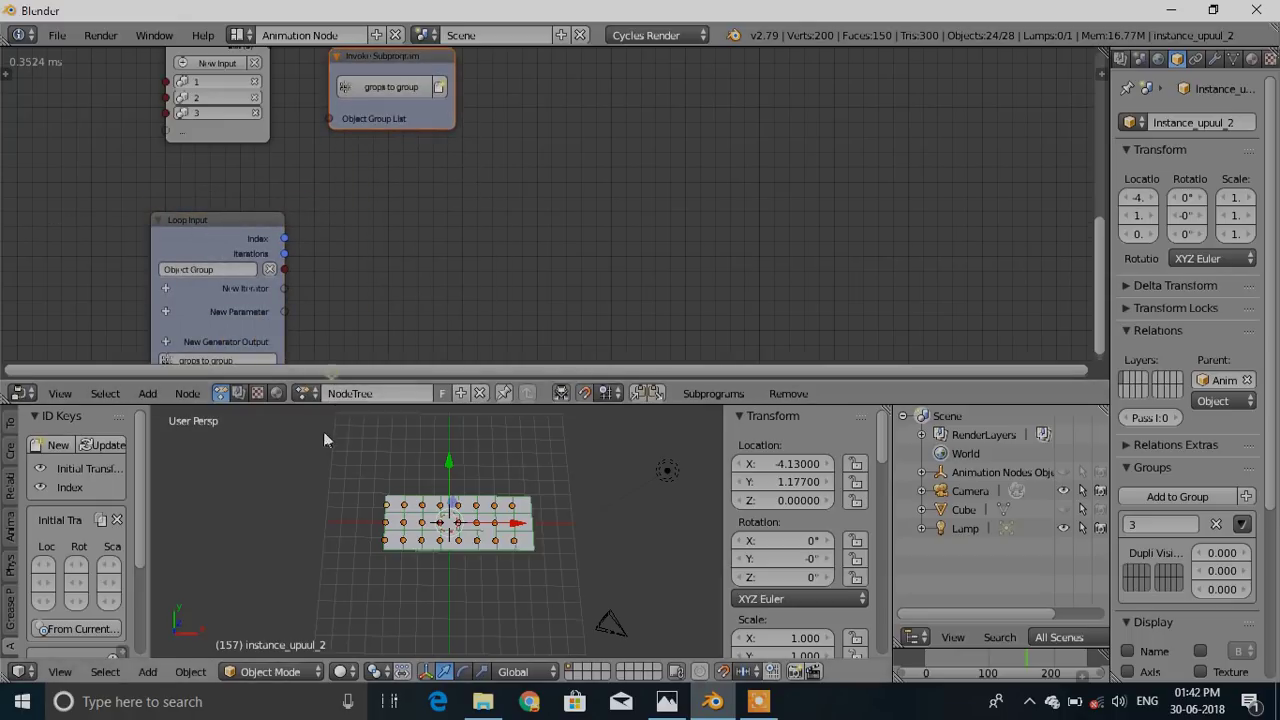
shift+scroll(386, 197, up, 3)
drag(272, 146, 334, 216)
middle_drag(370, 355, 303, 210)
Add an Objects from Group node beside the loop input and link the loop's Object Group output to its Group input
key(shift+a)
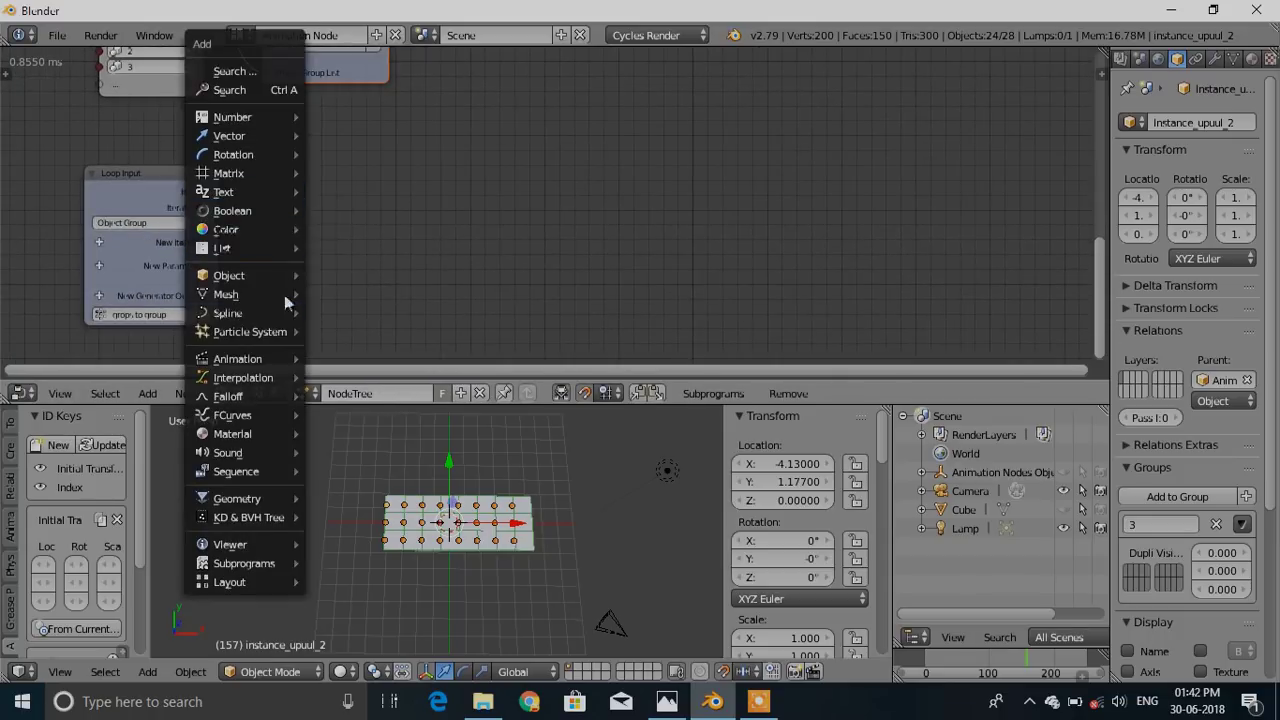
mouse_move(274, 283)
click(362, 309)
click(269, 198)
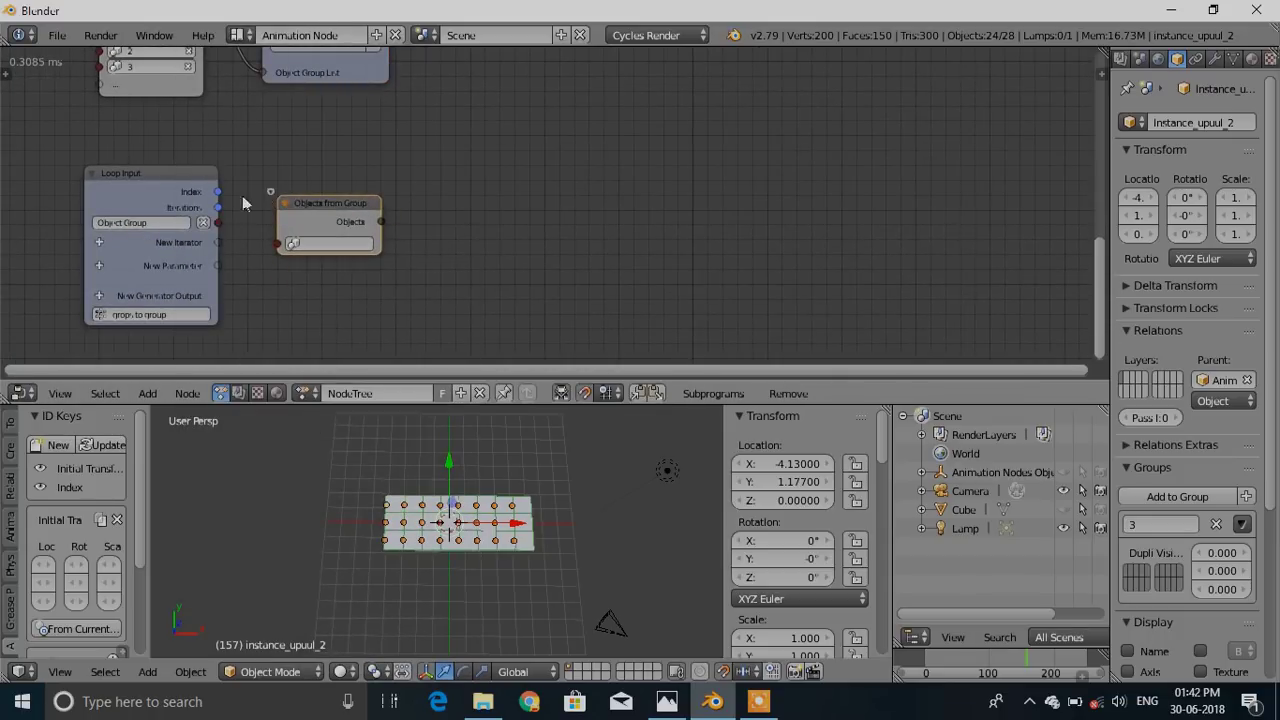
drag(218, 222, 291, 241)
Add an Object Matrix Output node and link the Objects from Group output to its Objects input
ctrl+scroll(330, 235, right, 3)
shift+scroll(364, 231, down, 1)
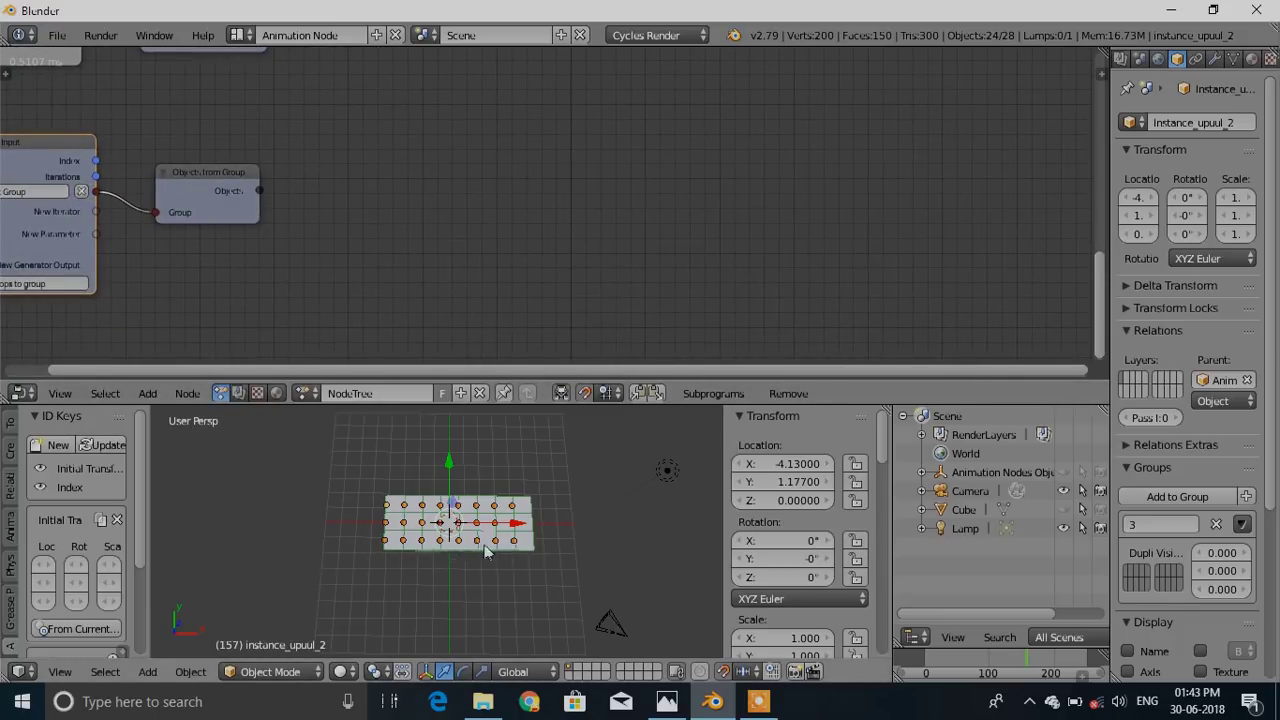
middle_drag(451, 226, 403, 238)
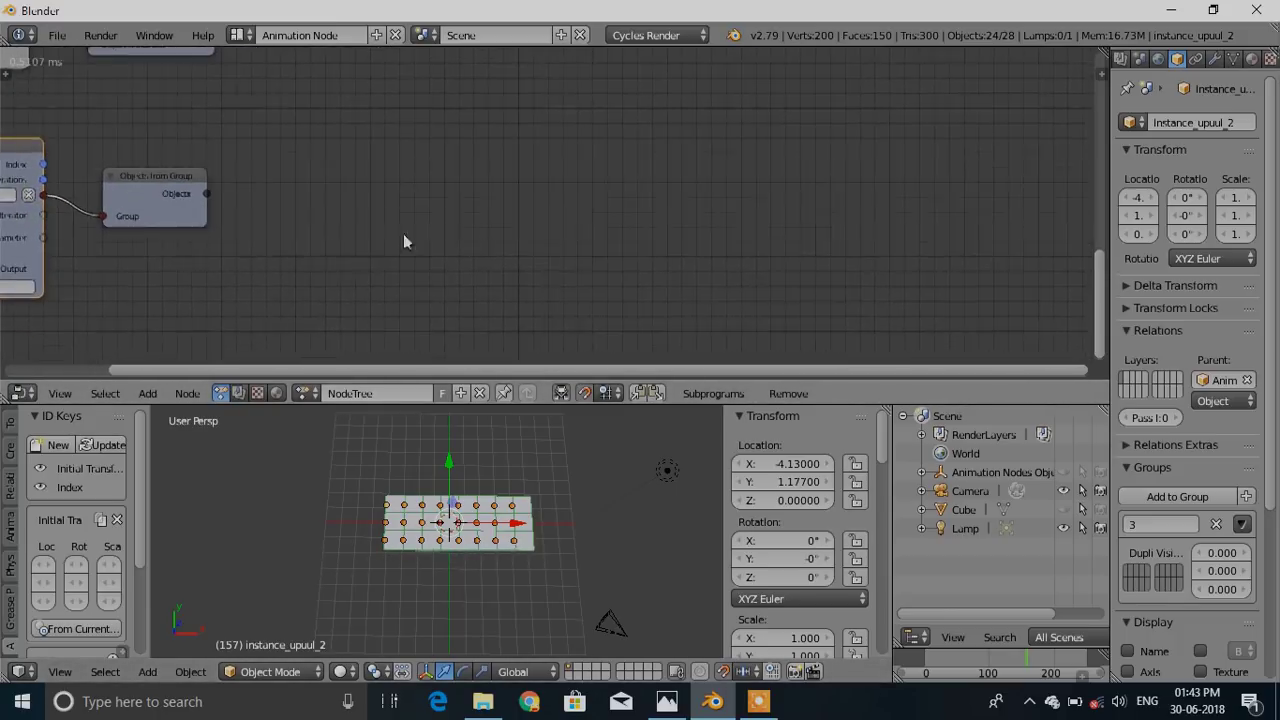
ctrl+scroll(320, 280, right, 2)
key(shift+a)
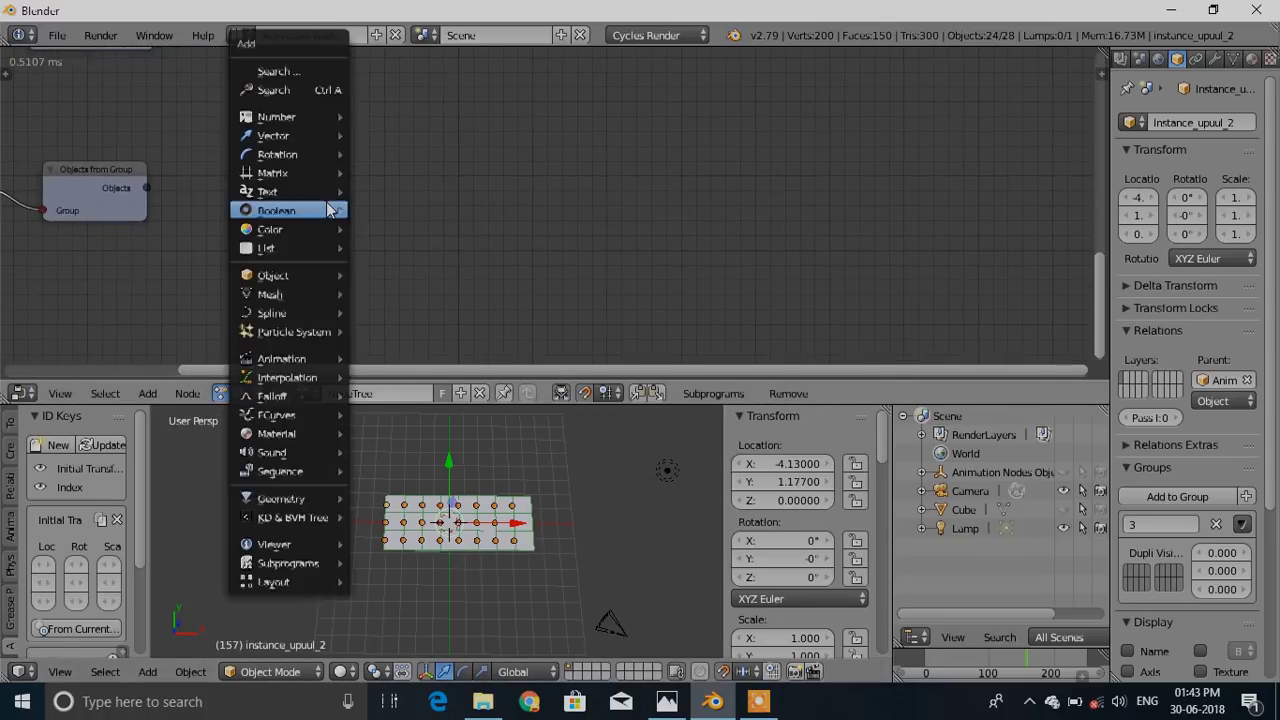
mouse_move(313, 280)
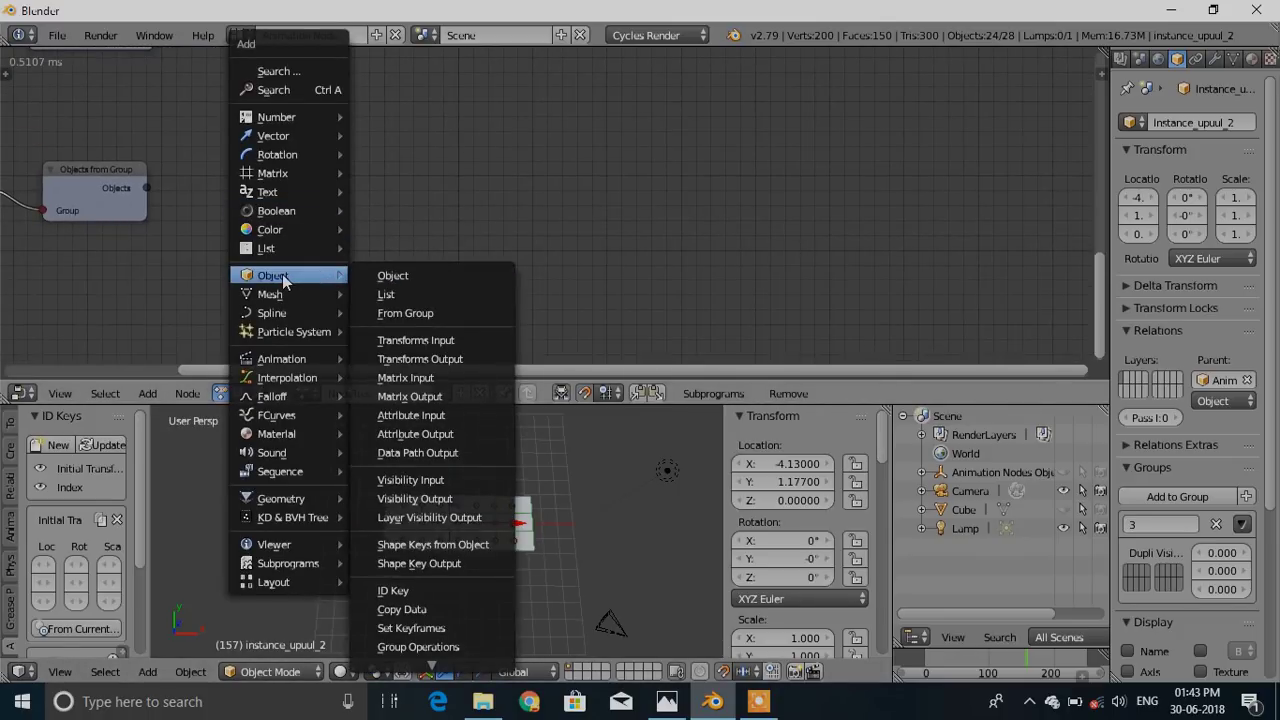
click(412, 396)
click(505, 148)
drag(147, 188, 505, 210)
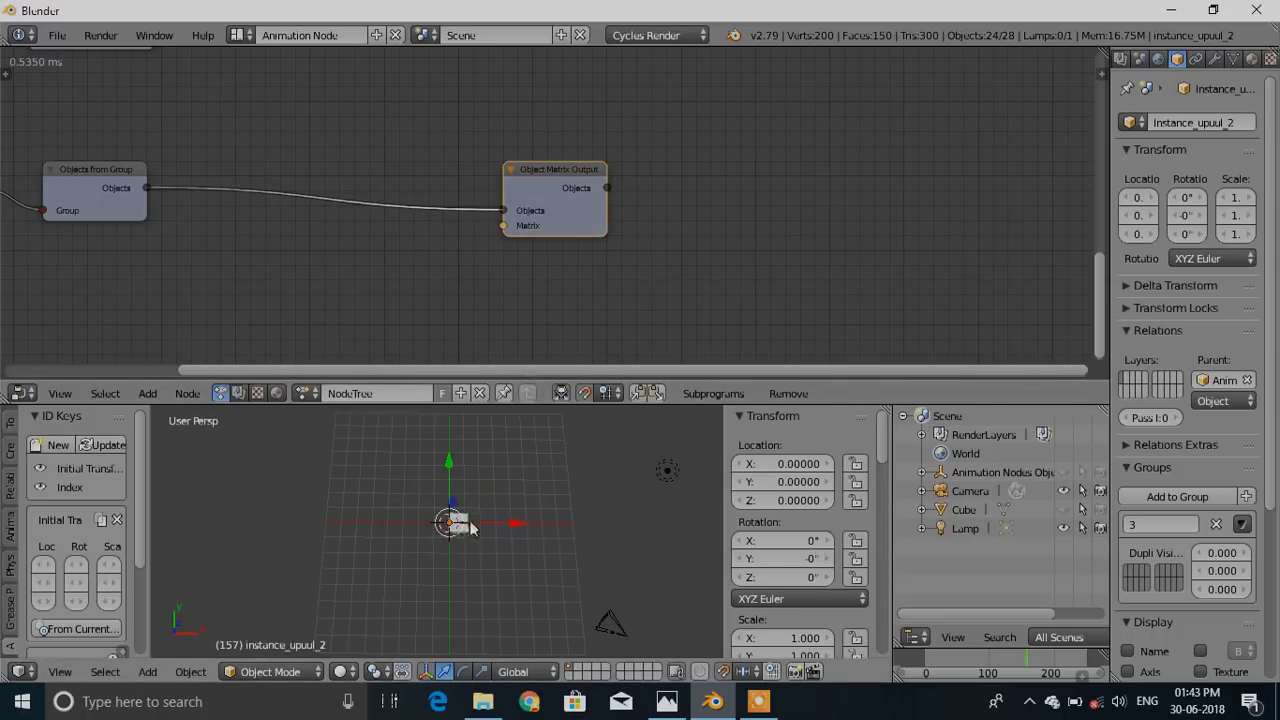
Add an Object ID Key node below Objects from Group and link the group's objects to it
middle_drag(336, 274, 539, 192)
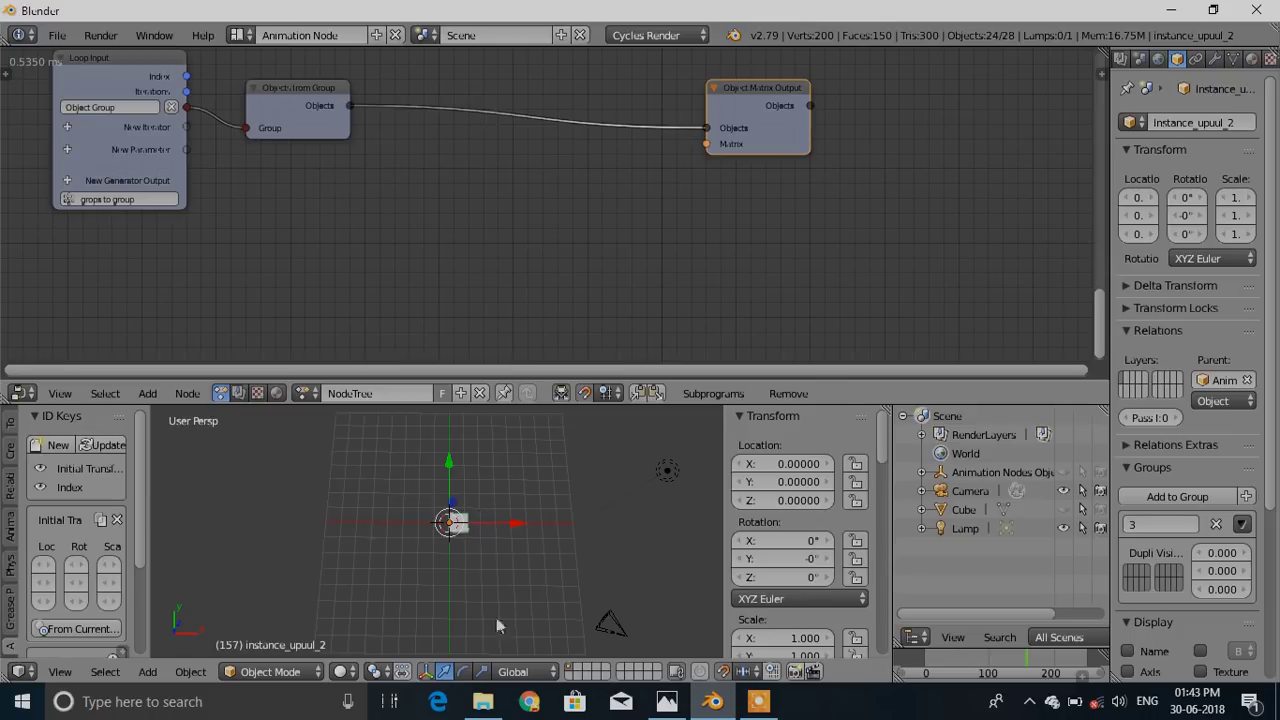
middle_drag(411, 243, 425, 235)
key(shift+a)
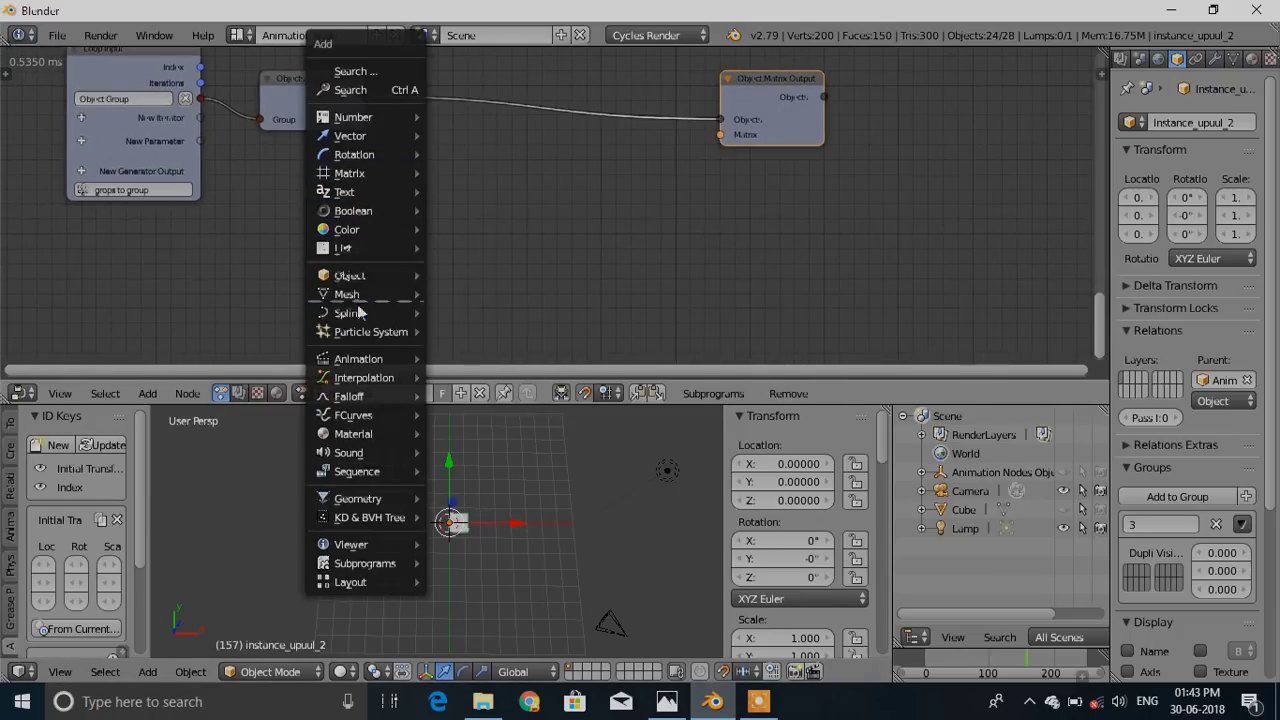
mouse_move(350, 275)
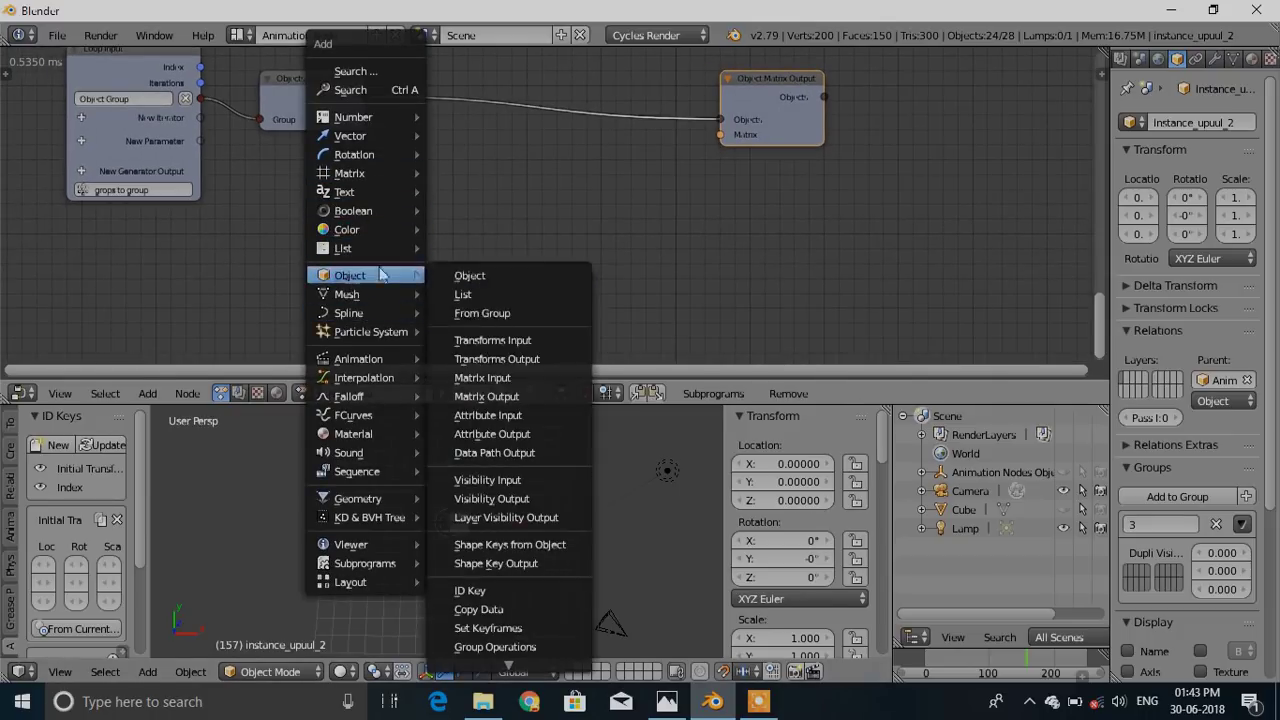
click(498, 589)
click(420, 160)
drag(363, 97, 390, 188)
Choose the Initial Transforms key, link its Matrices to the Object Matrix Output, and move the output node farther from the key node
click(440, 161)
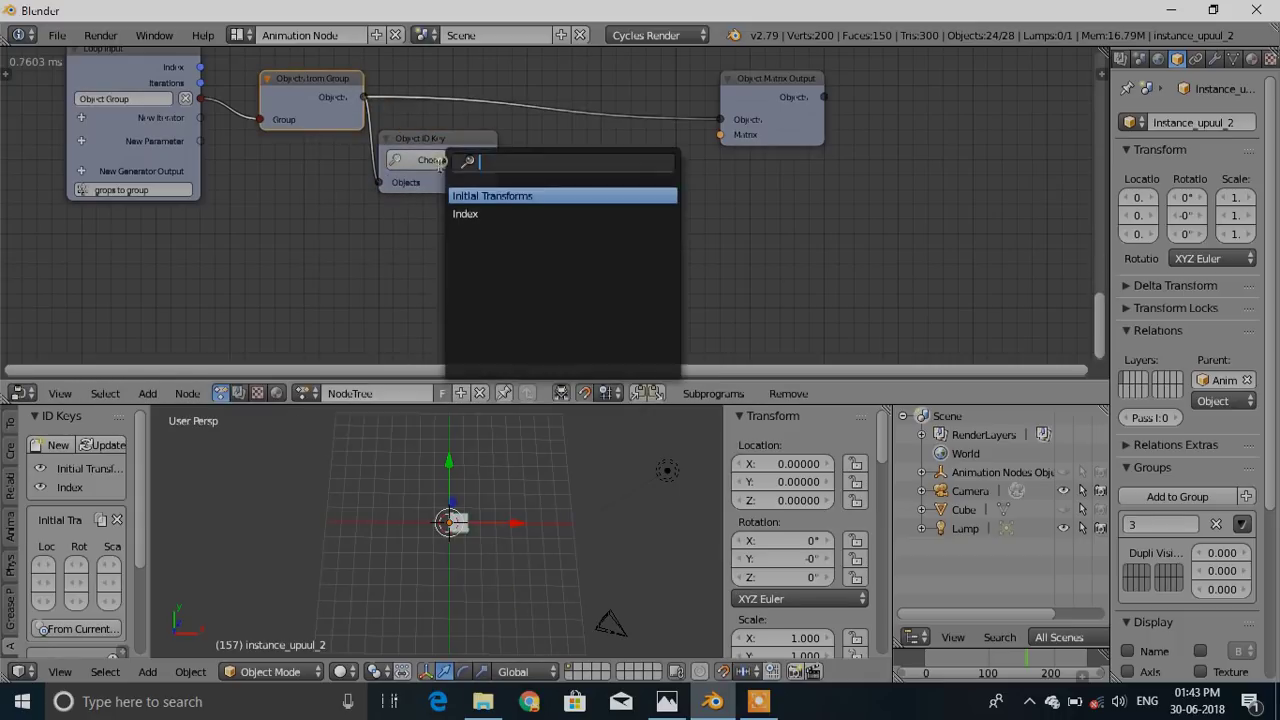
click(483, 197)
drag(498, 204, 736, 138)
drag(761, 80, 984, 65)
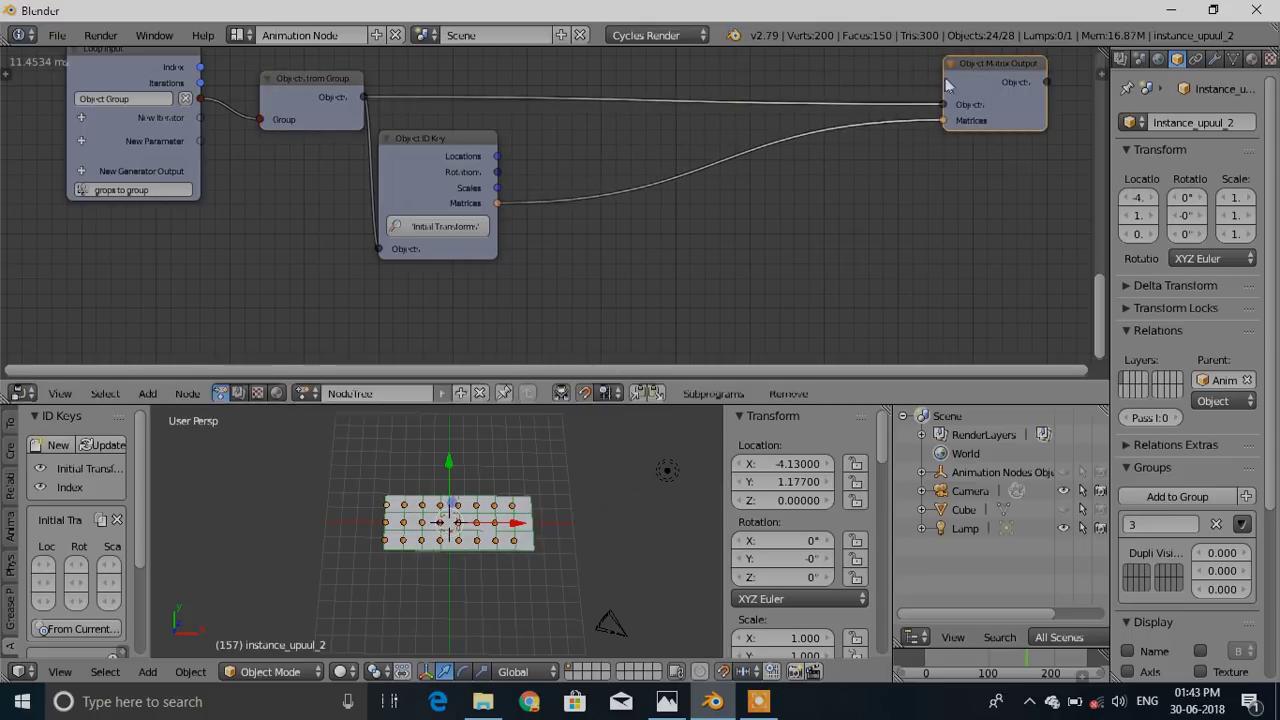
Insert an Offset Matrix node between the ID key's Matrices and the Object Matrix Output, with rotation offset enabled
middle_drag(630, 267, 519, 268)
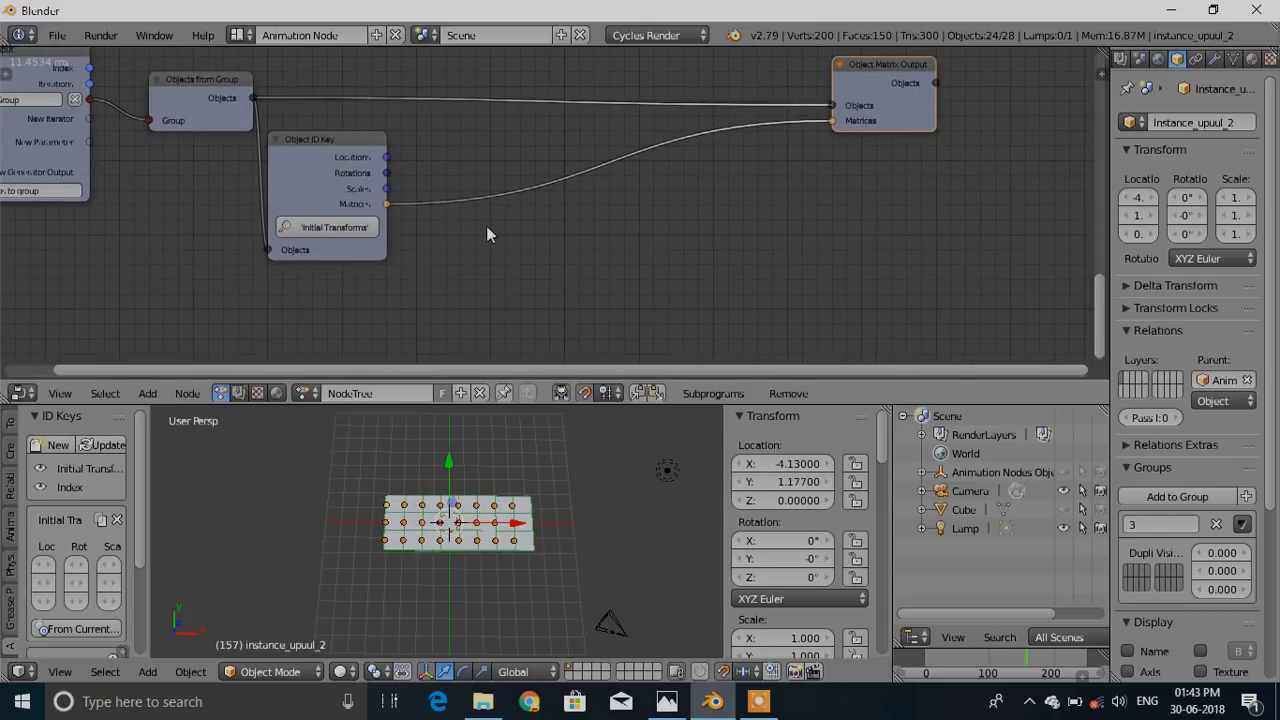
key(shift+a)
mouse_move(486, 173)
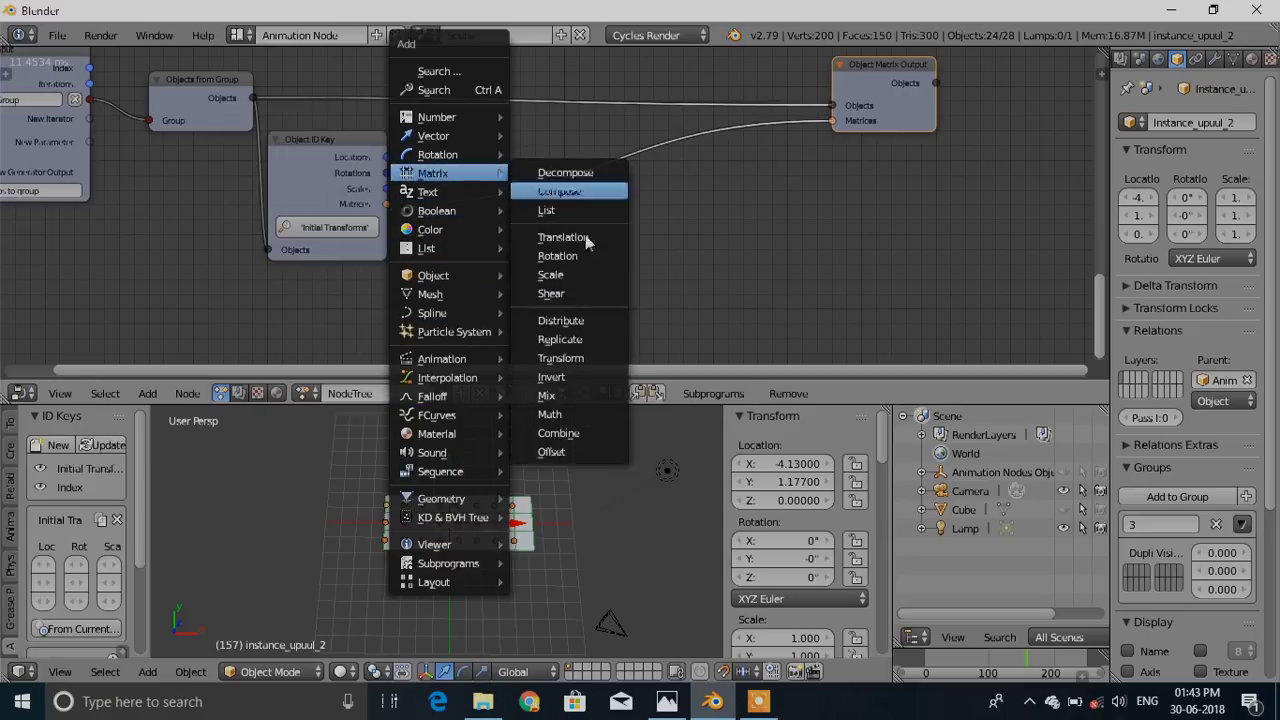
click(553, 452)
click(640, 162)
scroll(640, 162, up, 2)
click(640, 162)
Set the Offset Matrix Y rotation to 180° and vary its Falloff, ending at 0.00, to preview the cubes' rotation
middle_drag(766, 311, 726, 209)
click(585, 193)
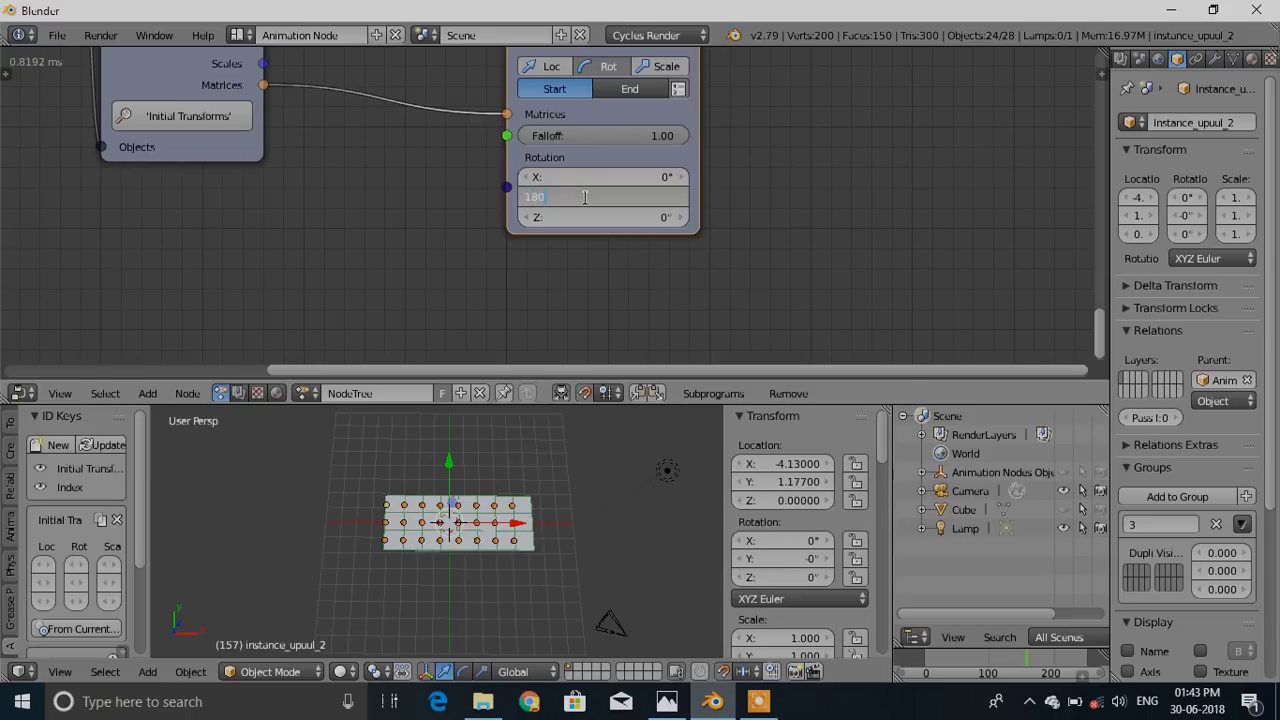
key(Return)
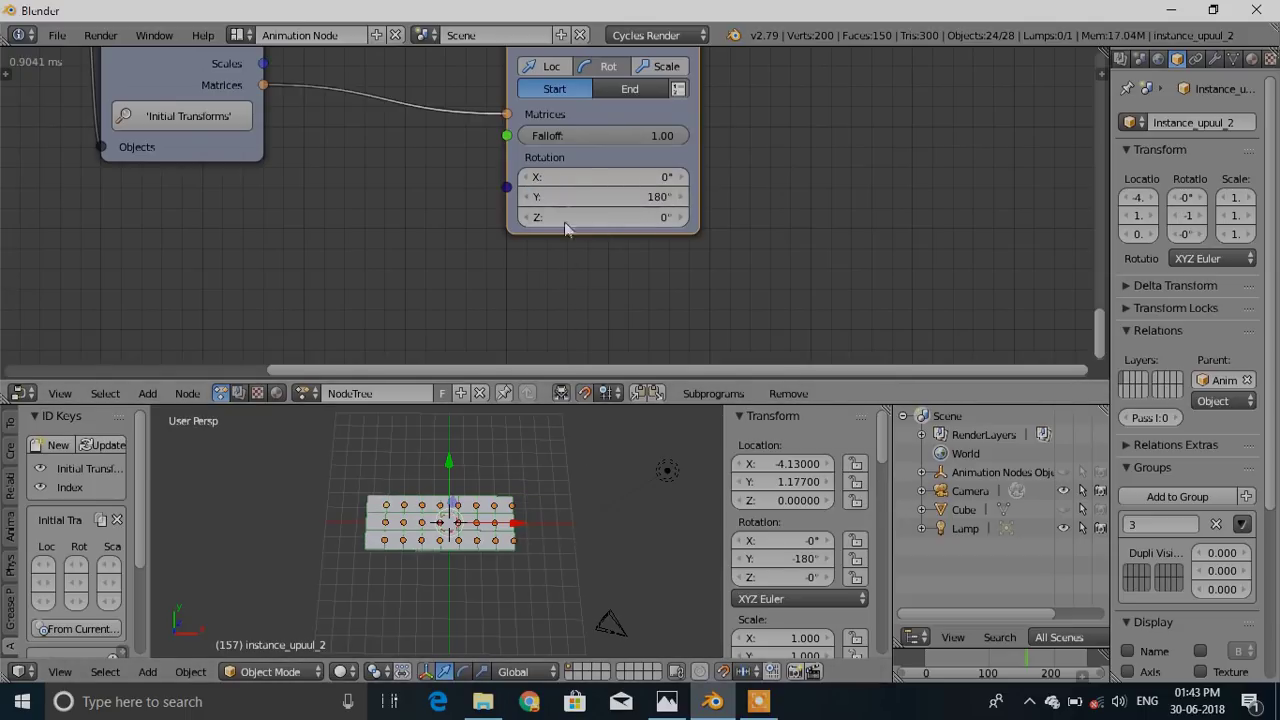
drag(637, 138, 528, 136)
middle_drag(474, 525, 475, 467)
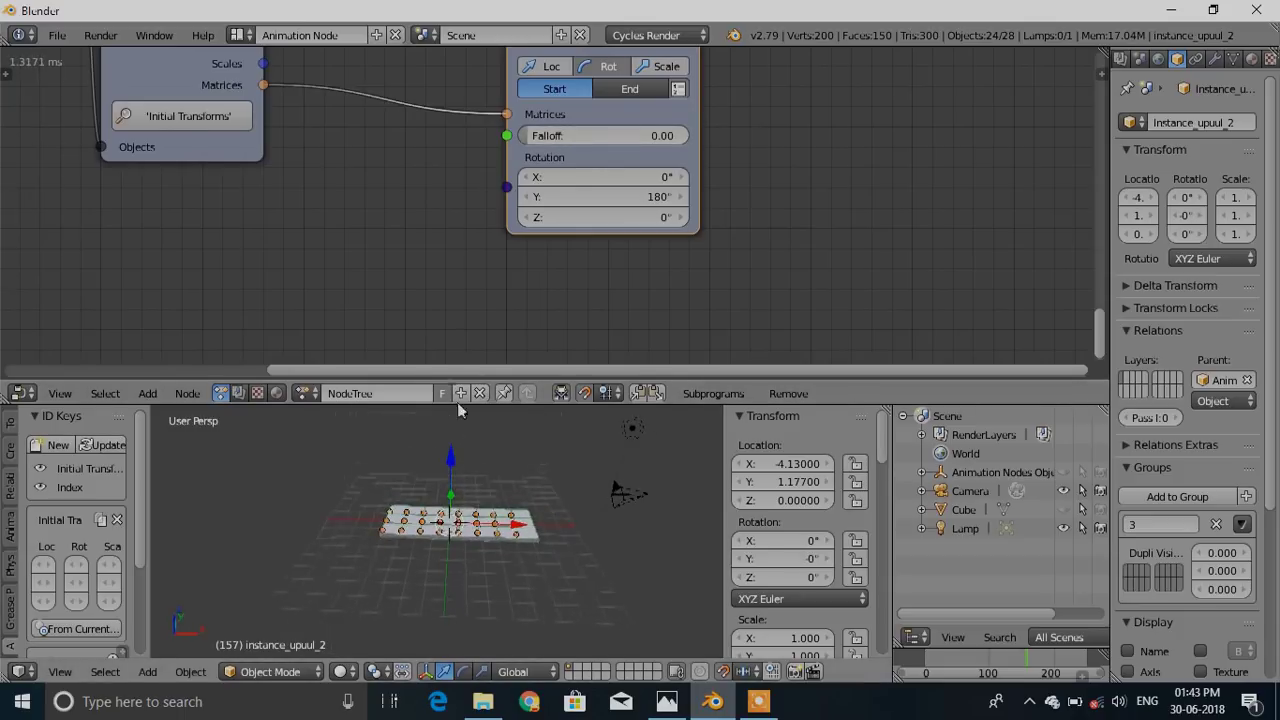
mouse_move(575, 136)
mouse_down()
mouse_move(615, 136)
mouse_move(590, 136)
mouse_up()
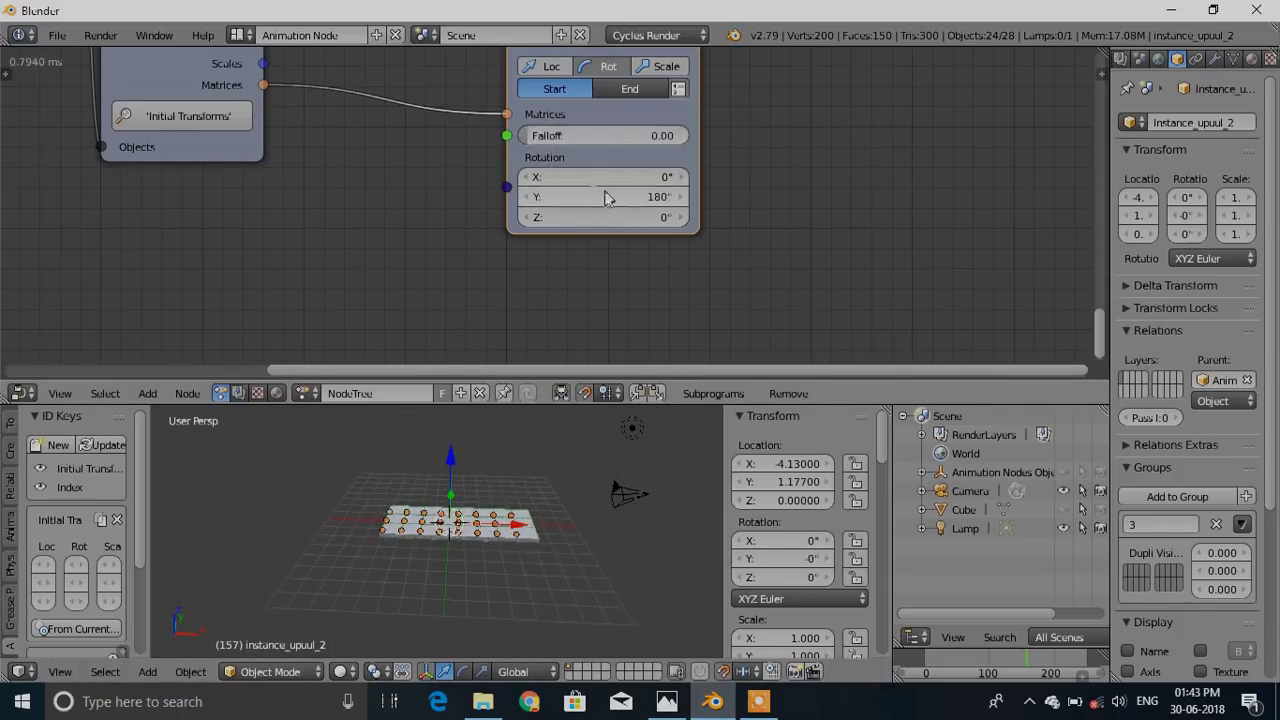
Set the Offset Matrix Y rotation to -180° and raise its Falloff to 1.00
click(603, 196)
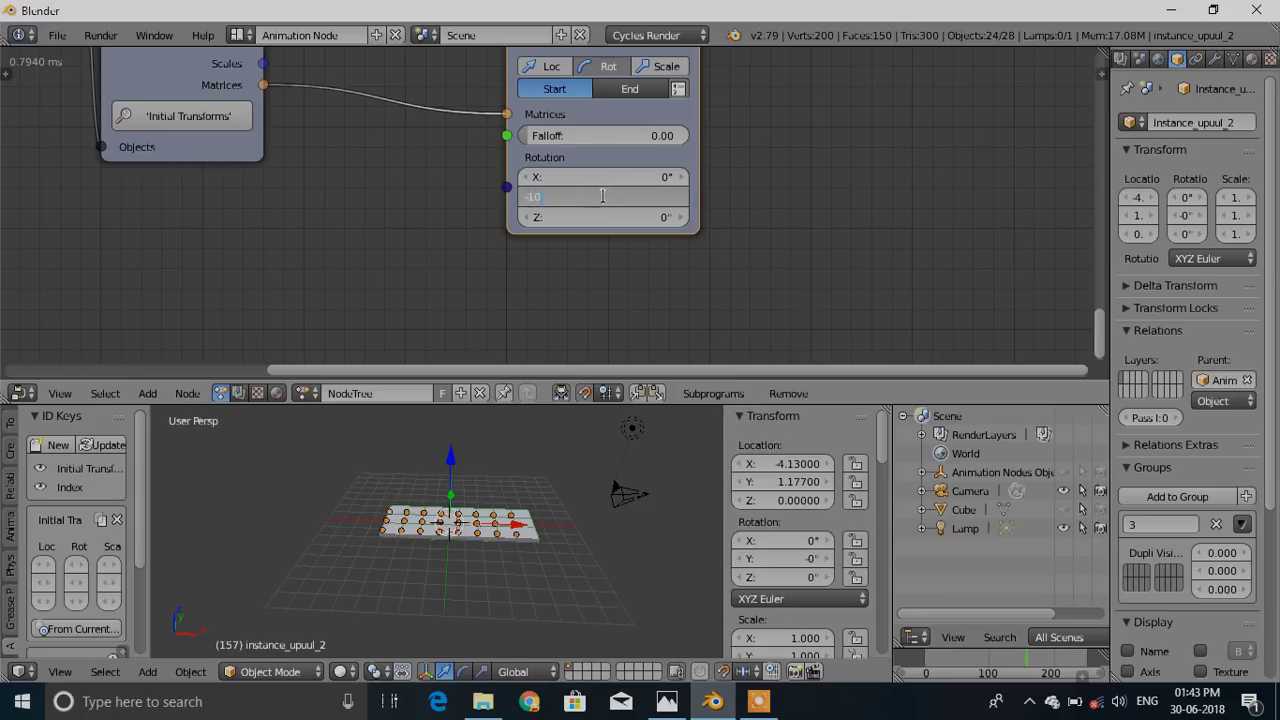
text(0)
key(Return)
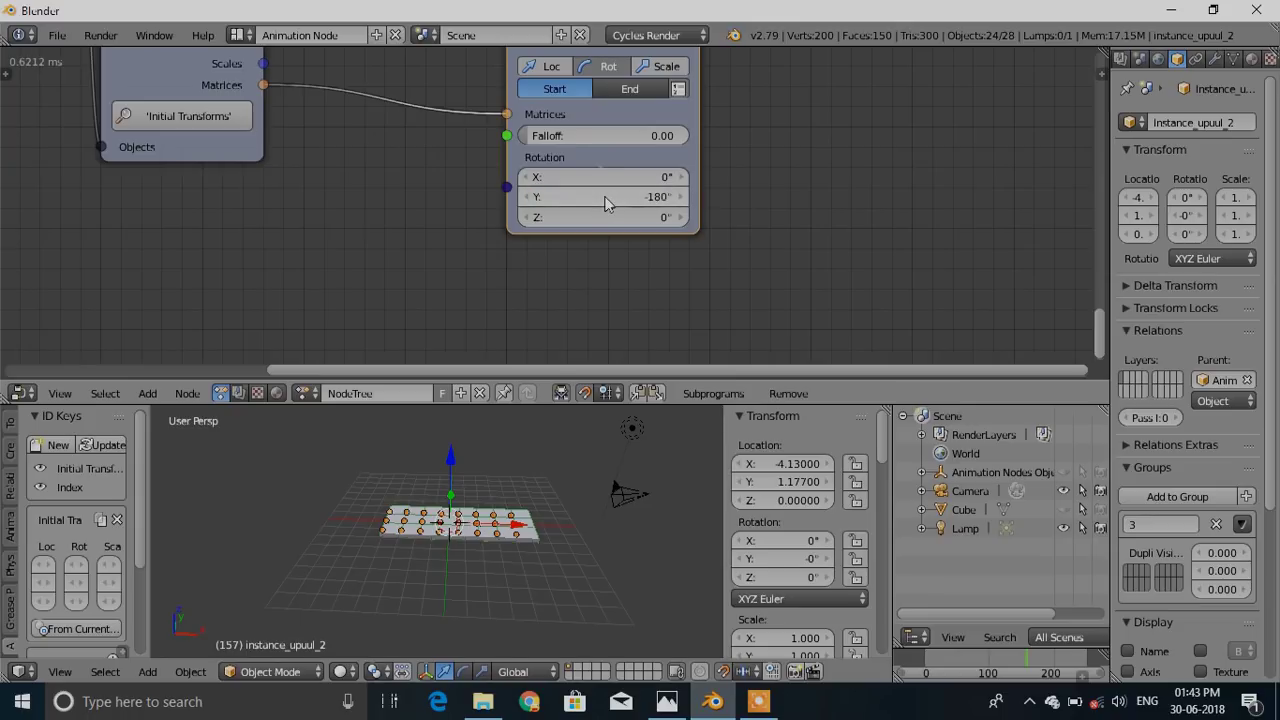
drag(549, 137, 585, 137)
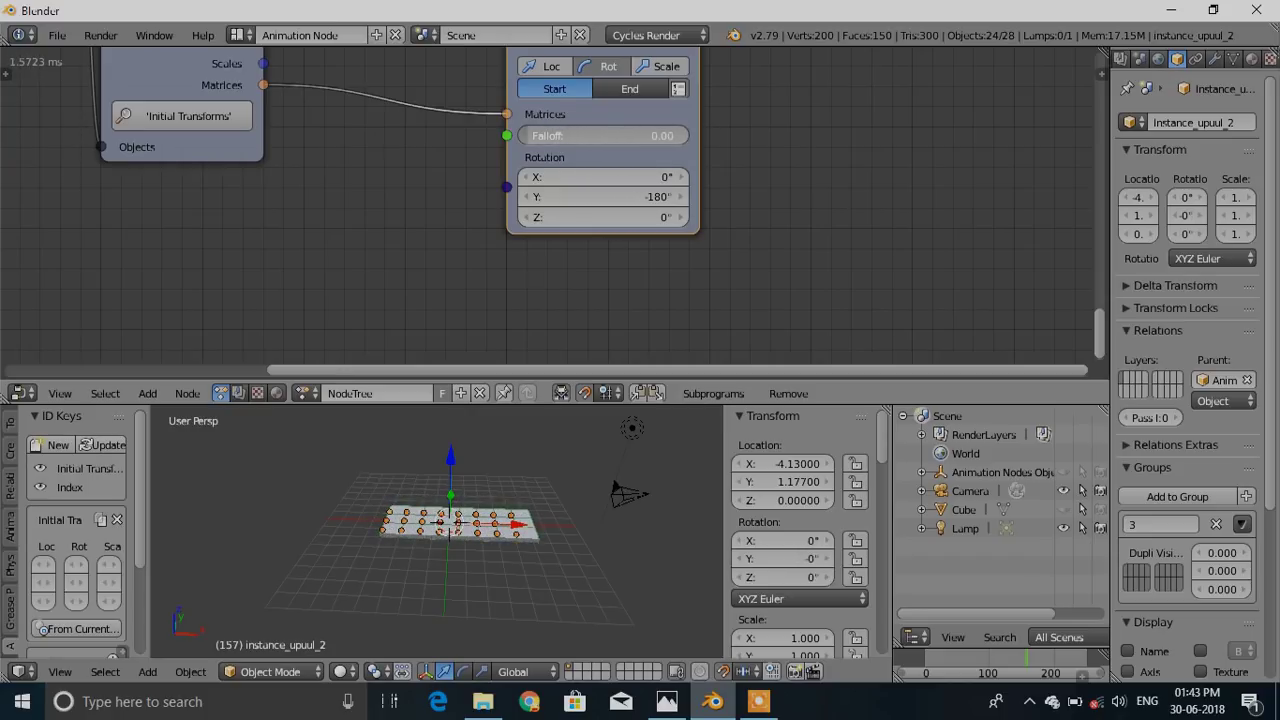
drag(520, 135, 686, 135)
Switch the Offset Matrix to End and vary its Falloff to test the rotation, leaving it at 1.00
click(630, 92)
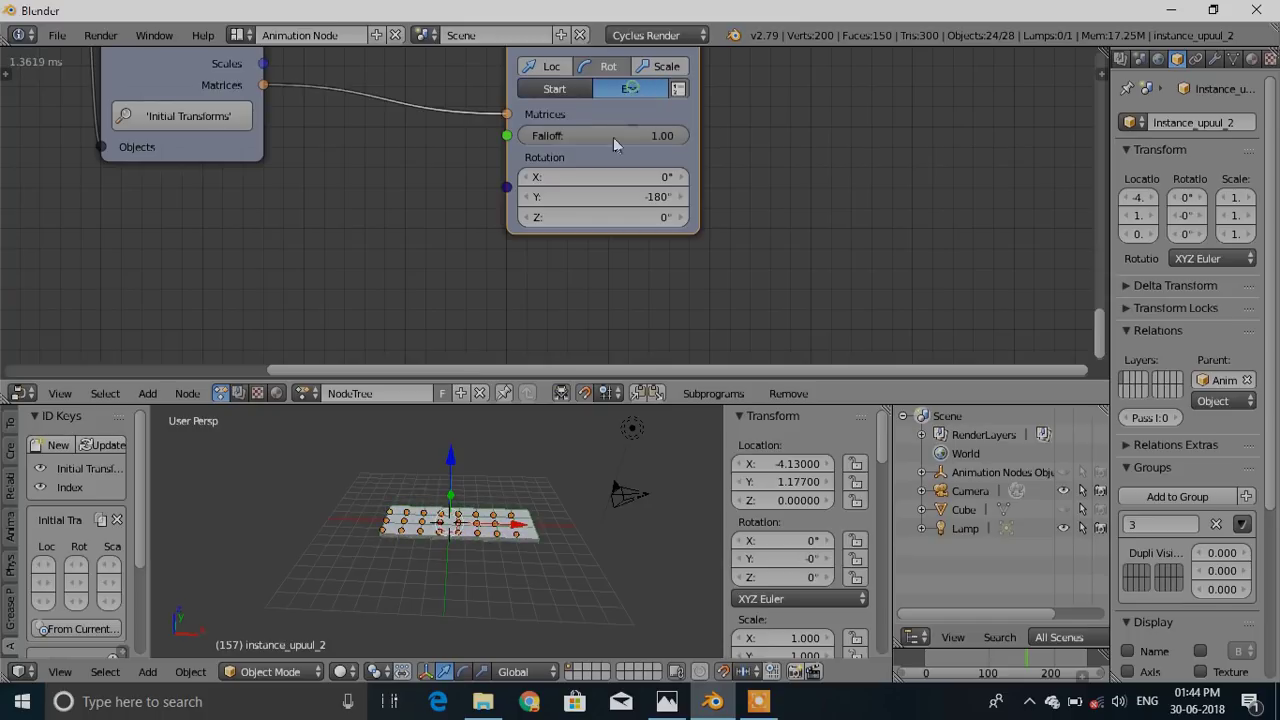
drag(575, 135, 643, 135)
scroll(468, 271, down, 3)
middle_drag(414, 264, 572, 266)
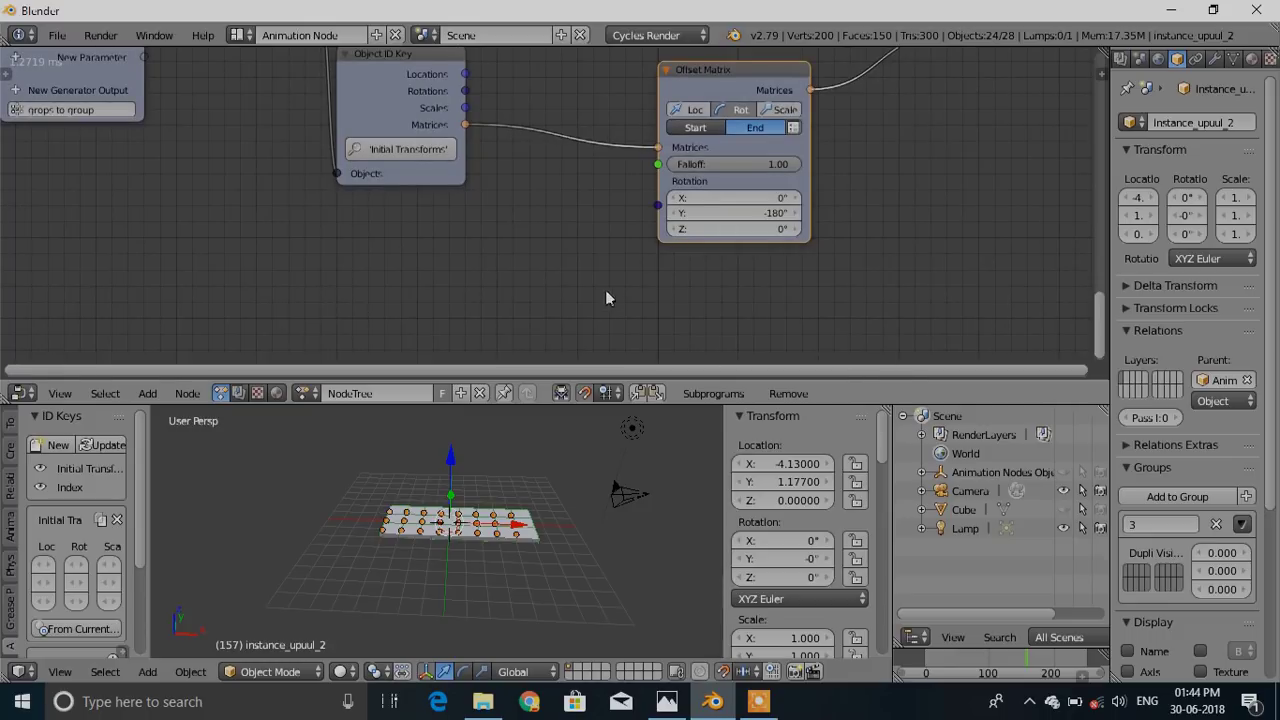
Add a Delay Falloff node below the Object ID Key and connect its Falloff to the Offset Matrix's Falloff input
middle_drag(541, 297, 620, 298)
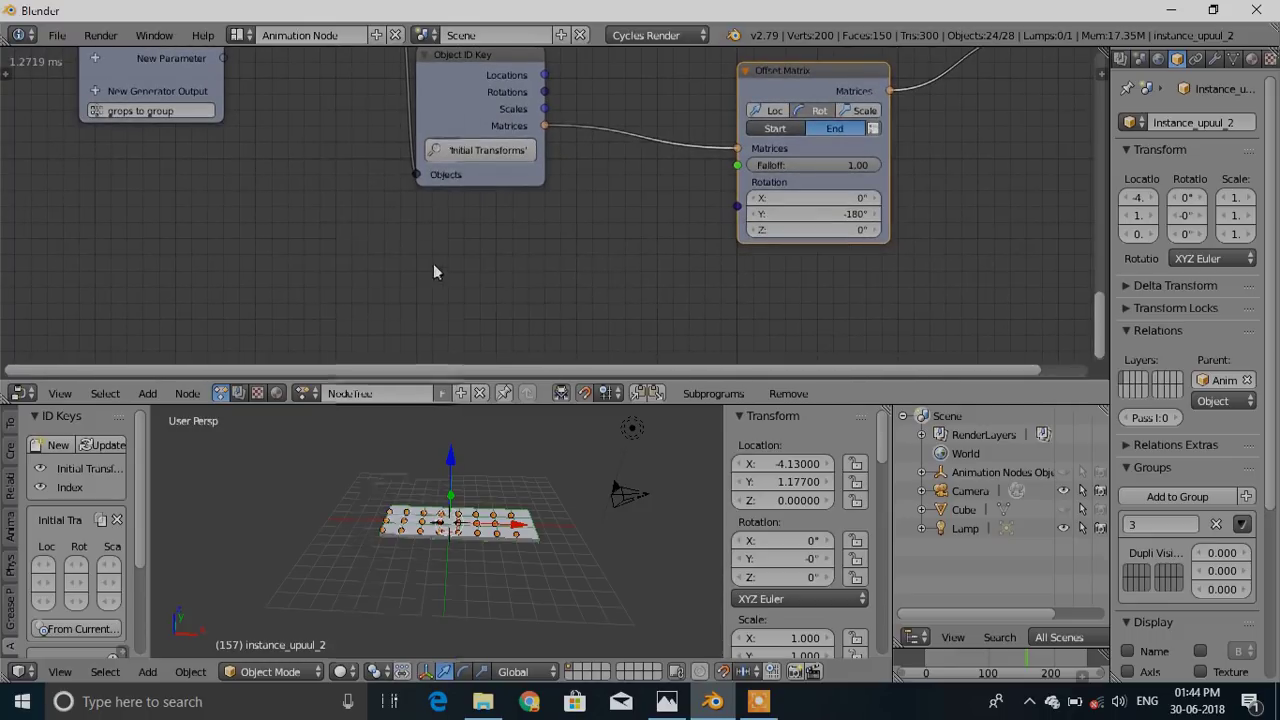
key(shift+a)
mouse_move(405, 478)
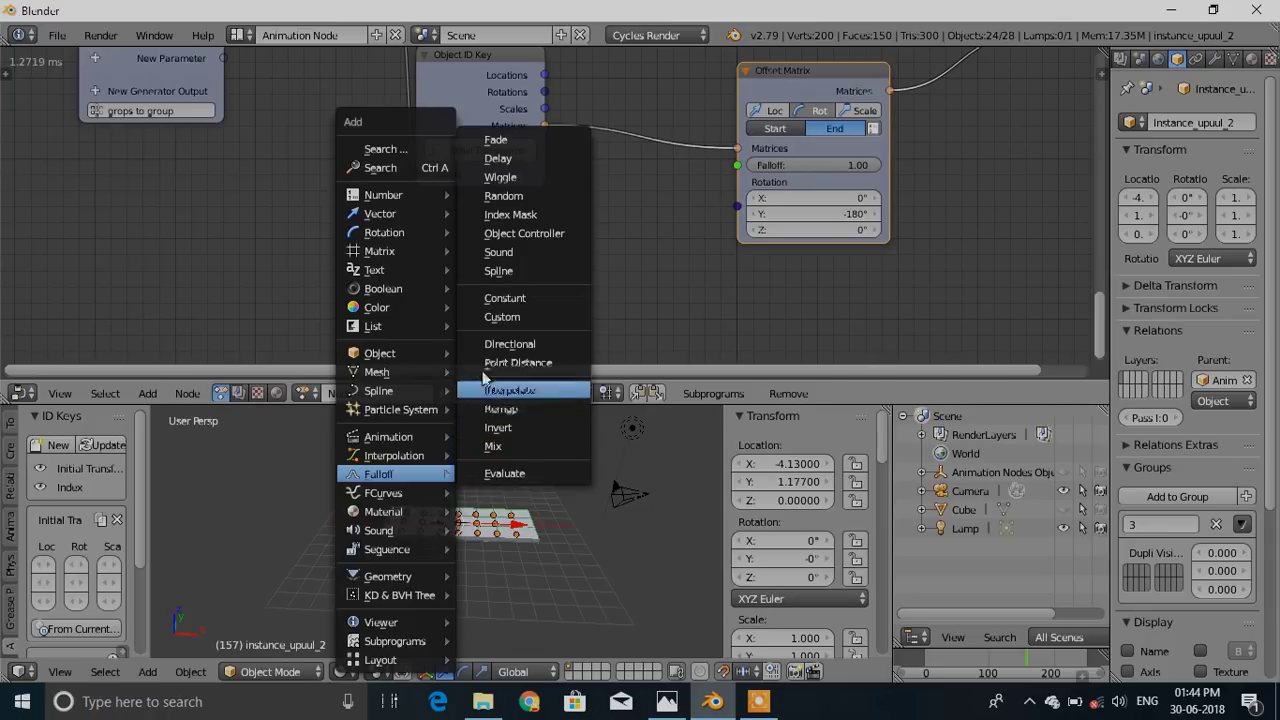
click(525, 160)
click(569, 260)
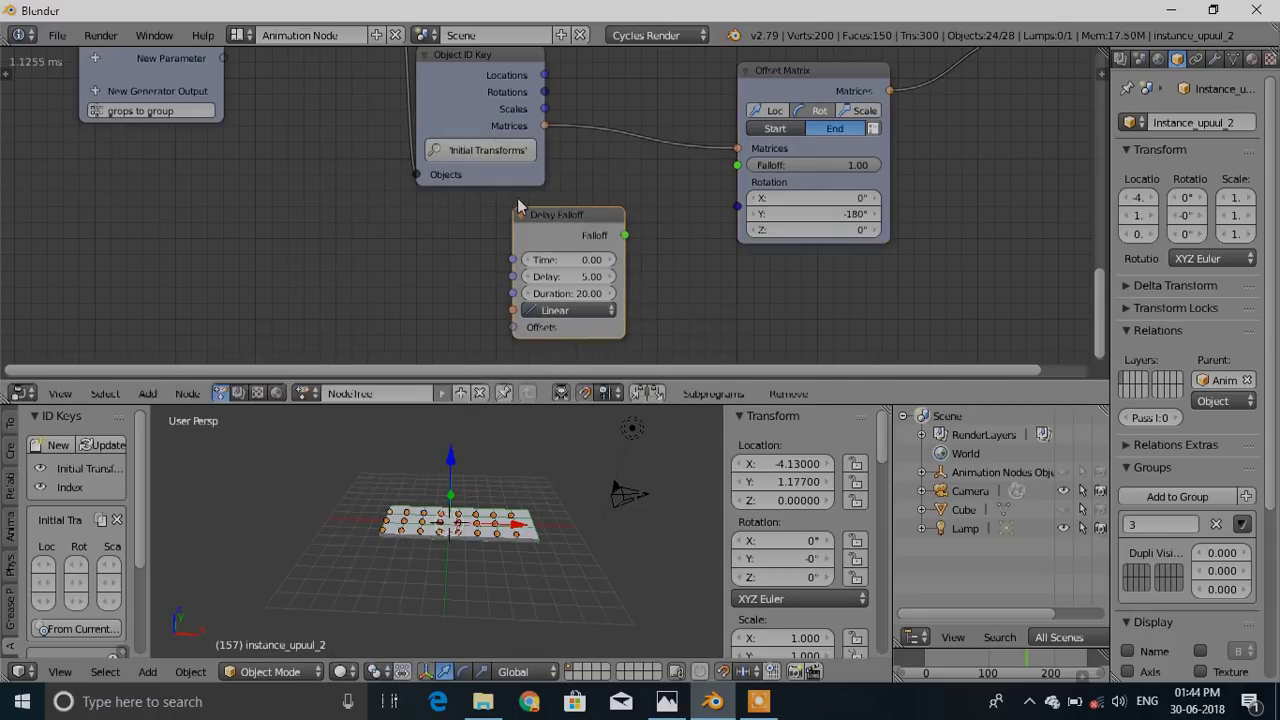
drag(624, 235, 636, 236)
drag(739, 170, 740, 171)
Add a Time Info node, connect its Frame output to the Delay Falloff's Time, and scrub the timeline to preview the motion
middle_drag(709, 263, 844, 188)
key(shift+a)
mouse_move(232, 359)
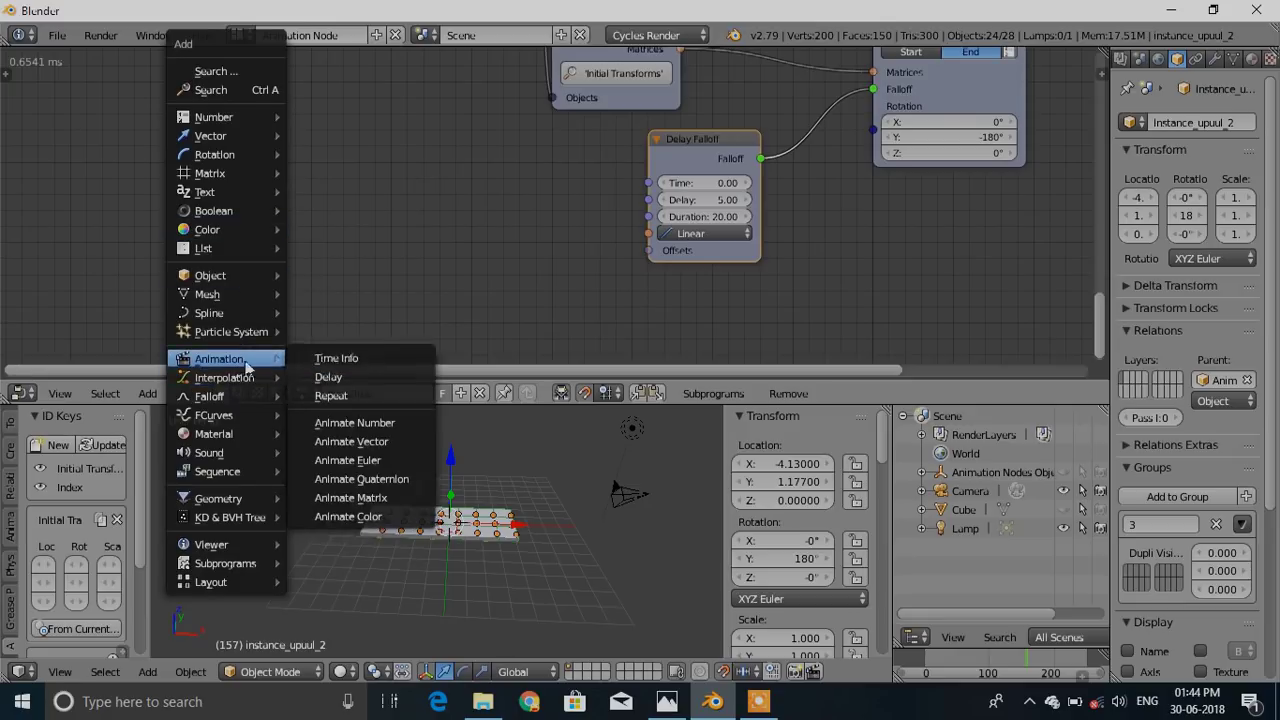
click(410, 360)
click(367, 221)
drag(362, 212, 648, 183)
middle_drag(764, 219, 625, 218)
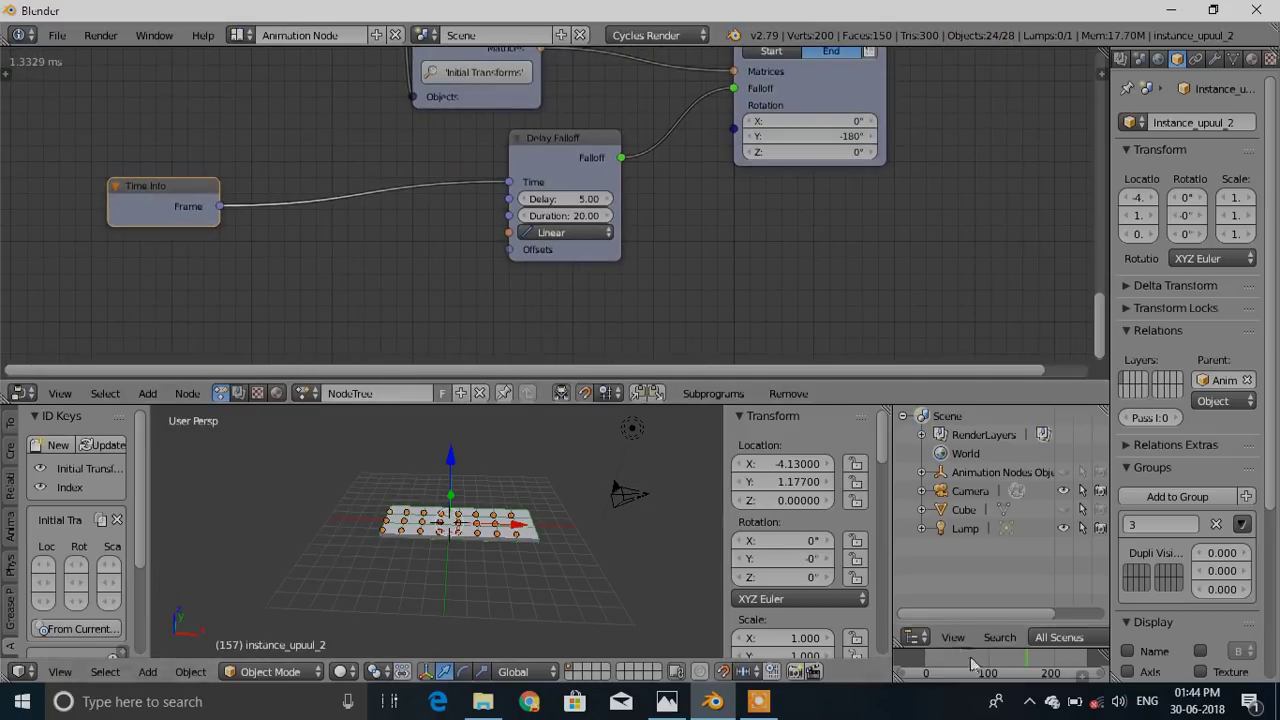
click(914, 662)
drag(920, 659, 1089, 674)
Set the Delay Falloff's Delay and Duration both to 10 and scrub the timeline to preview the flips
middle_drag(743, 207, 842, 251)
double_click(665, 243)
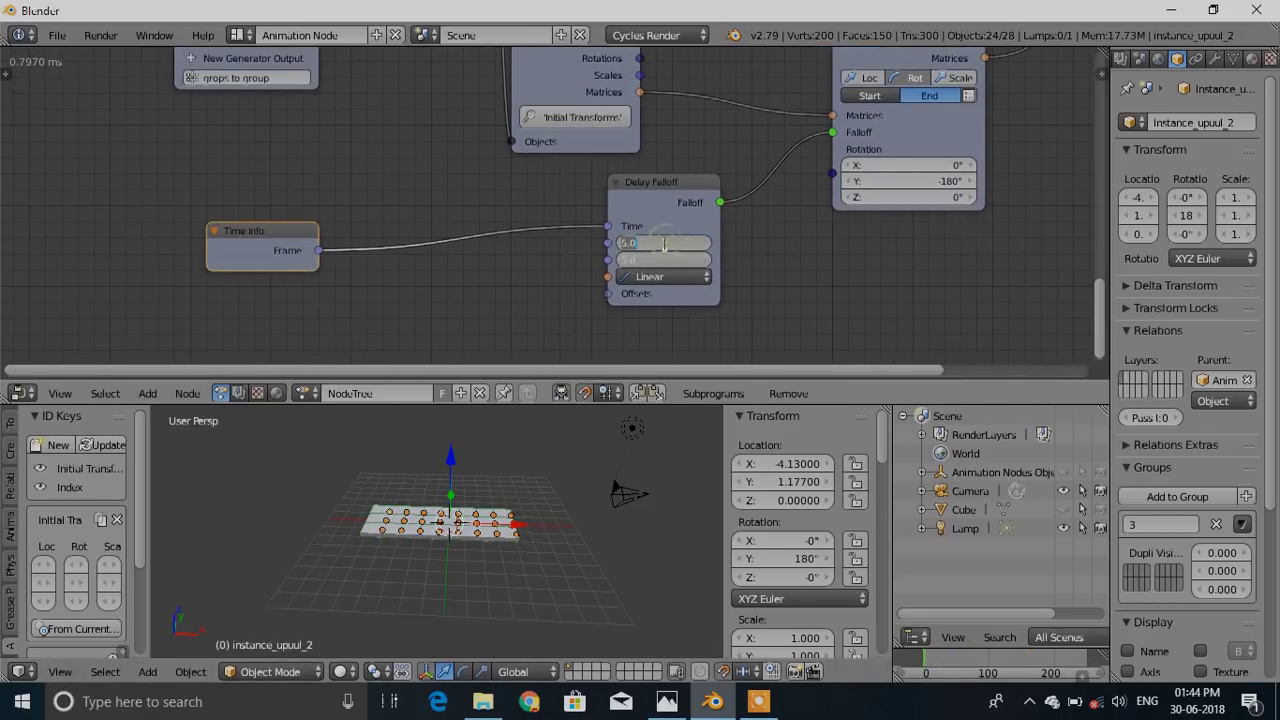
text(10)
key(Return)
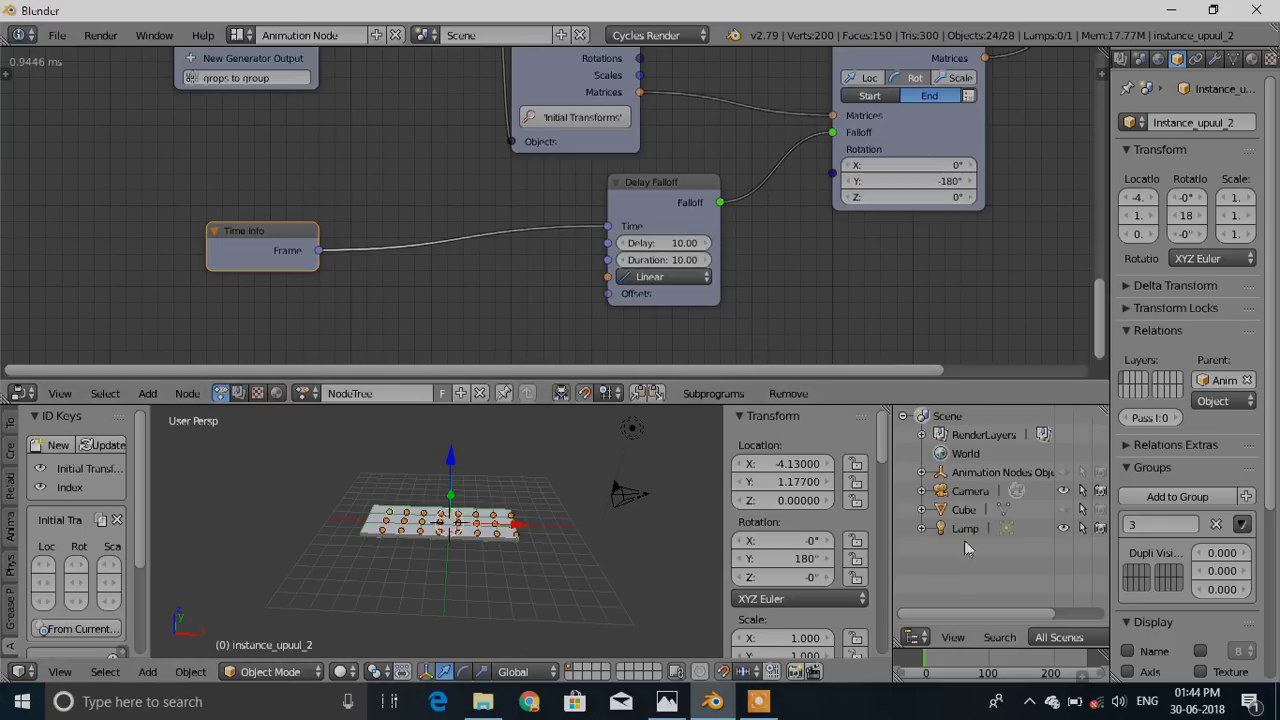
drag(930, 657, 952, 686)
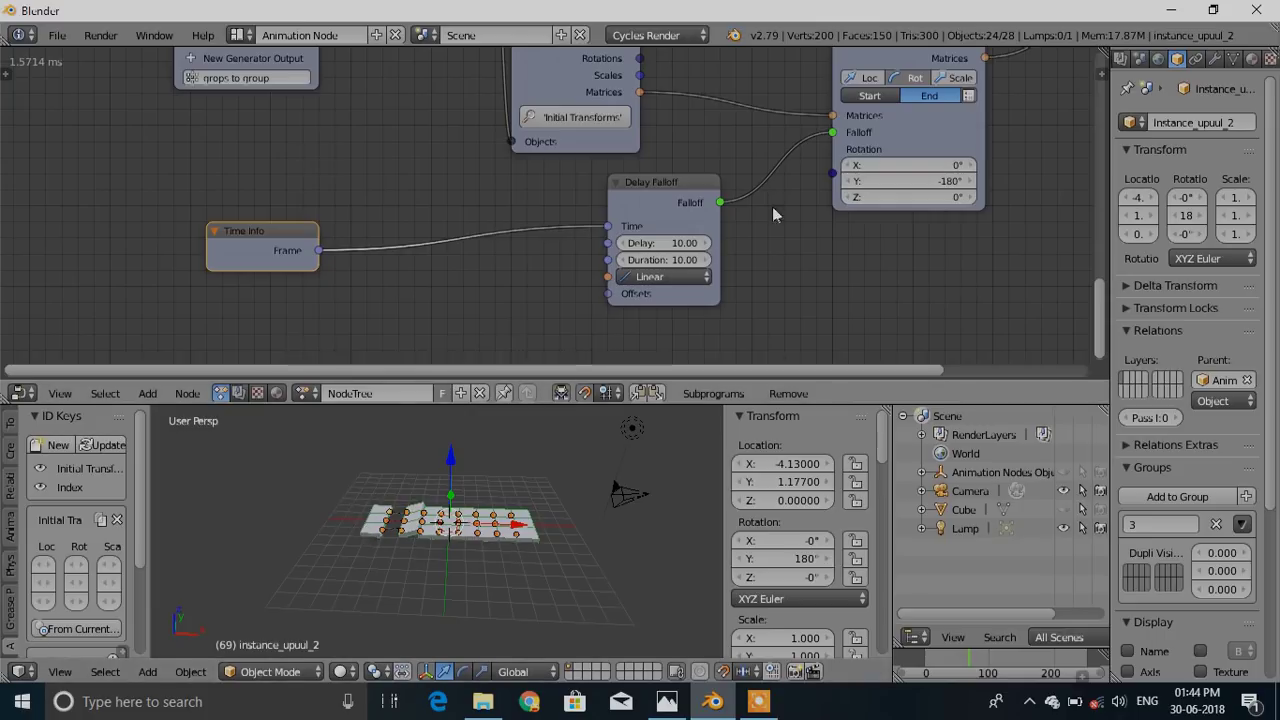
Insert a Reverse List node after Objects from Group and feed its reversed list to both the Object Matrix Output and Object ID Key
middle_drag(746, 171, 617, 129)
scroll(527, 222, down, 3)
middle_drag(475, 287, 575, 187)
drag(575, 192, 640, 180)
key(shift+a)
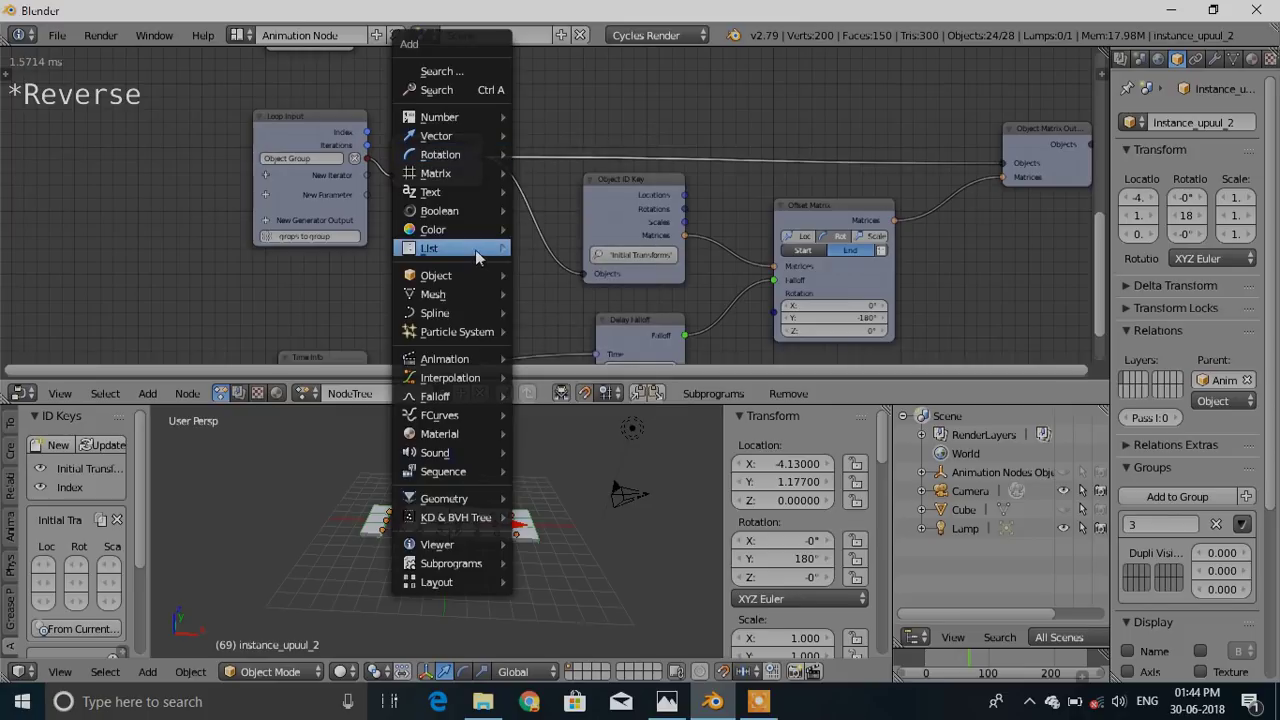
mouse_move(476, 253)
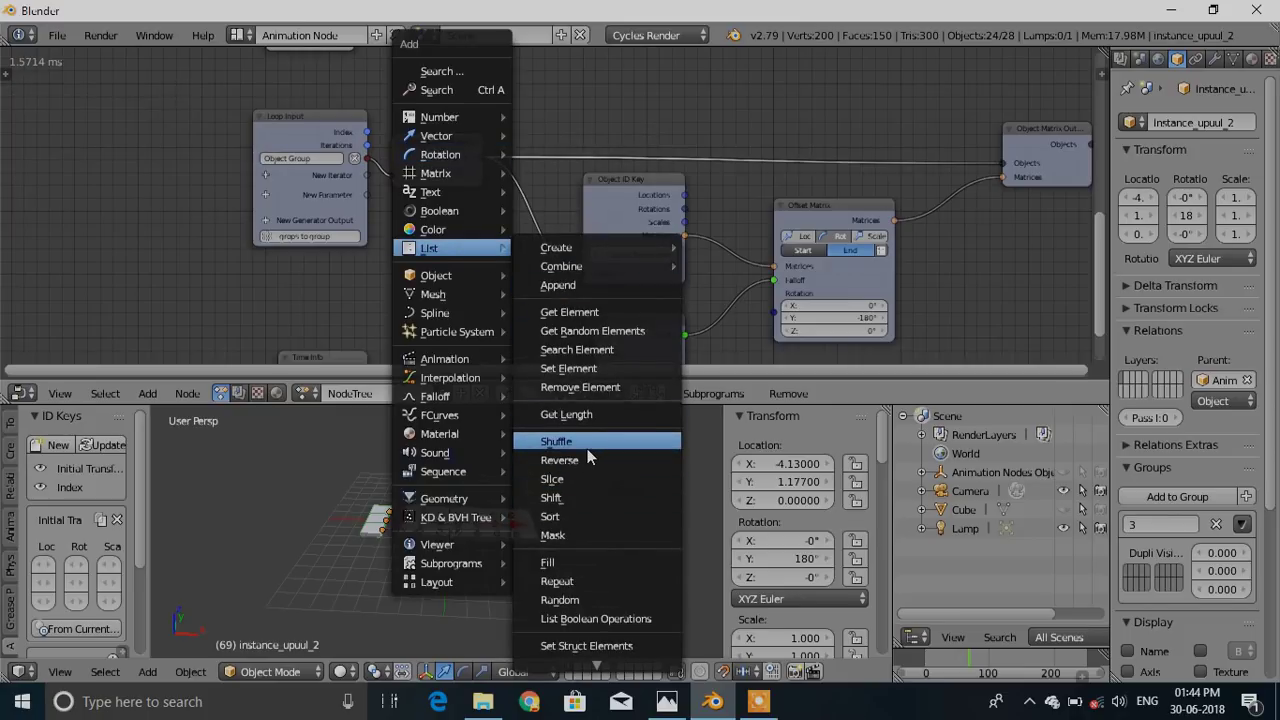
key(shift+a)
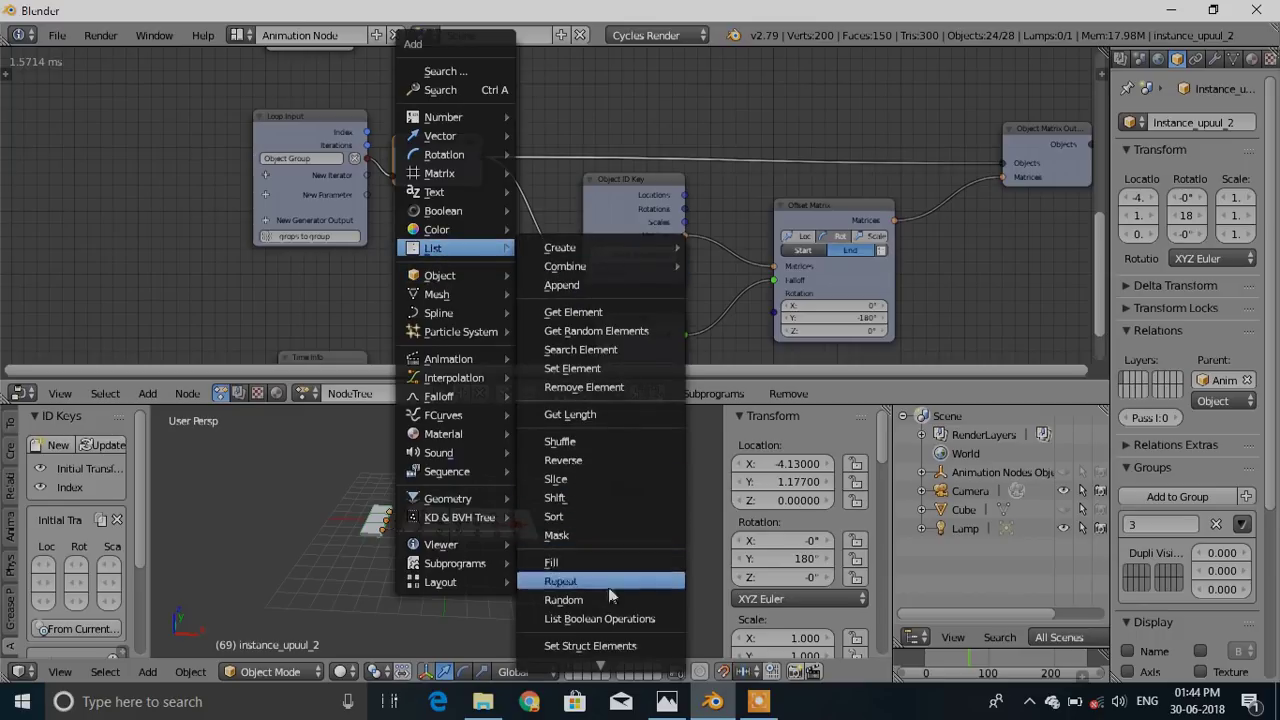
click(592, 458)
click(570, 190)
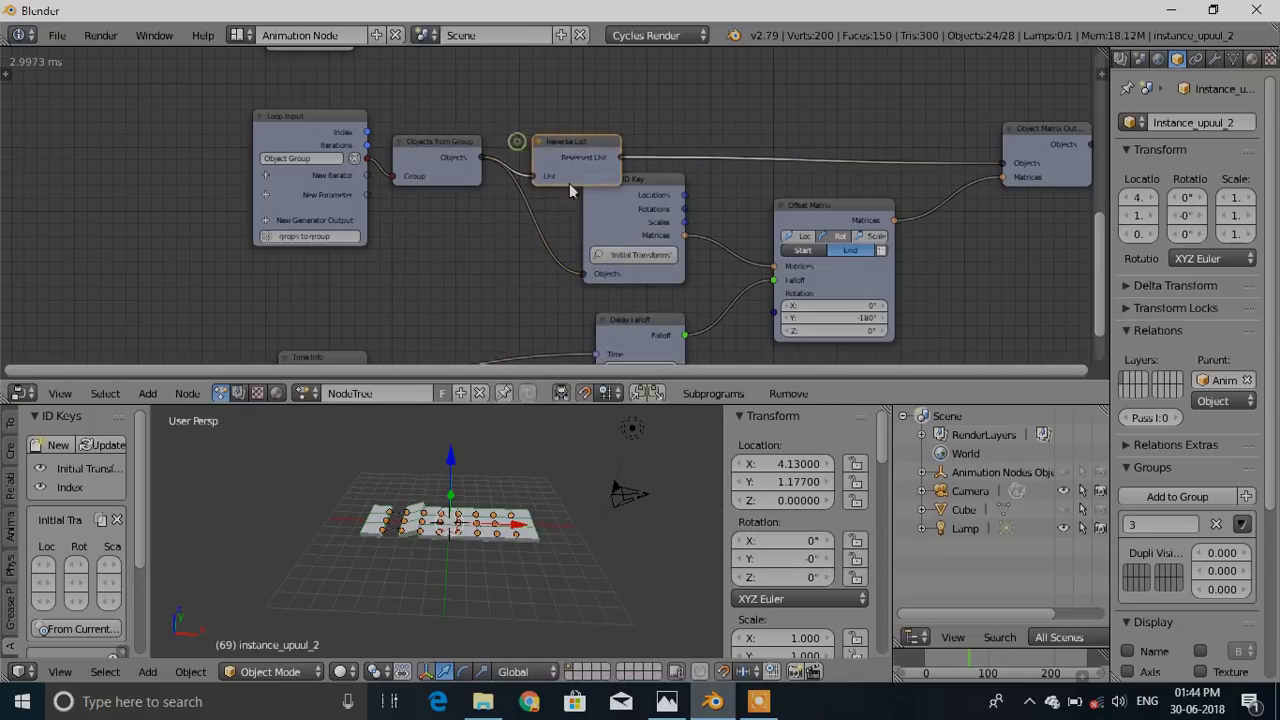
drag(622, 158, 634, 273)
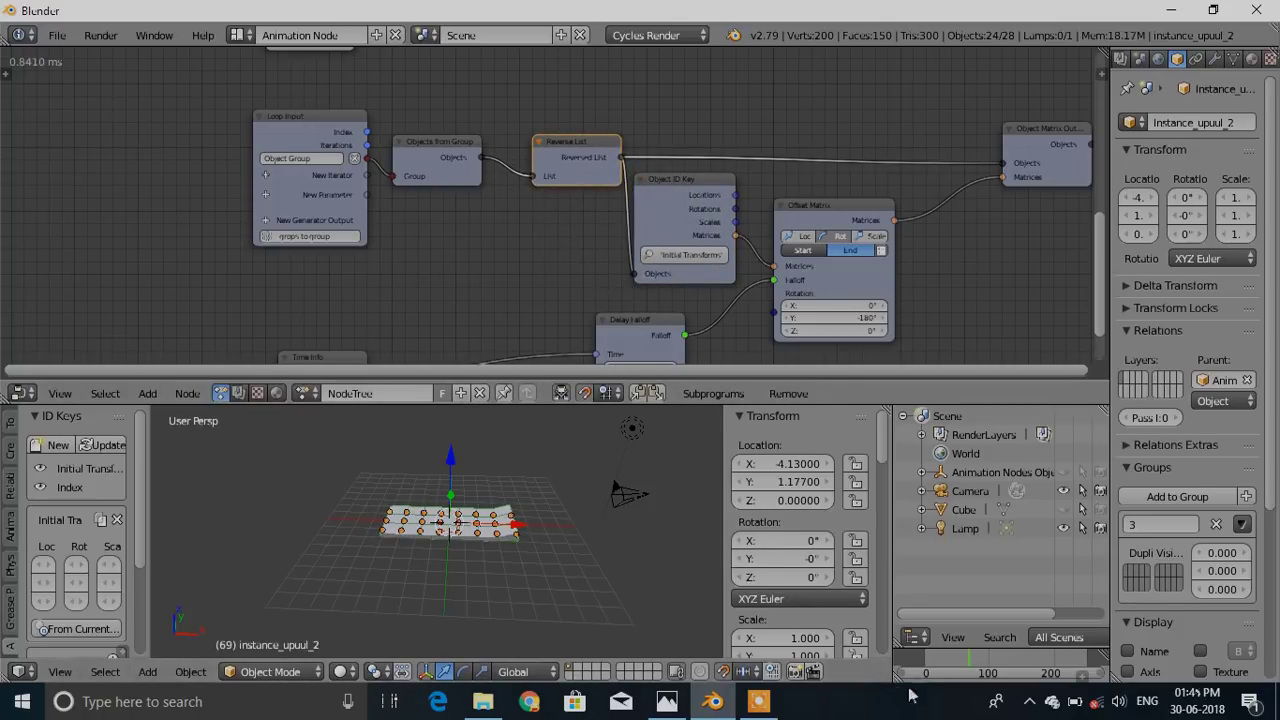
Scrub and play the animation to preview the reversed flipping order
drag(933, 654, 941, 655)
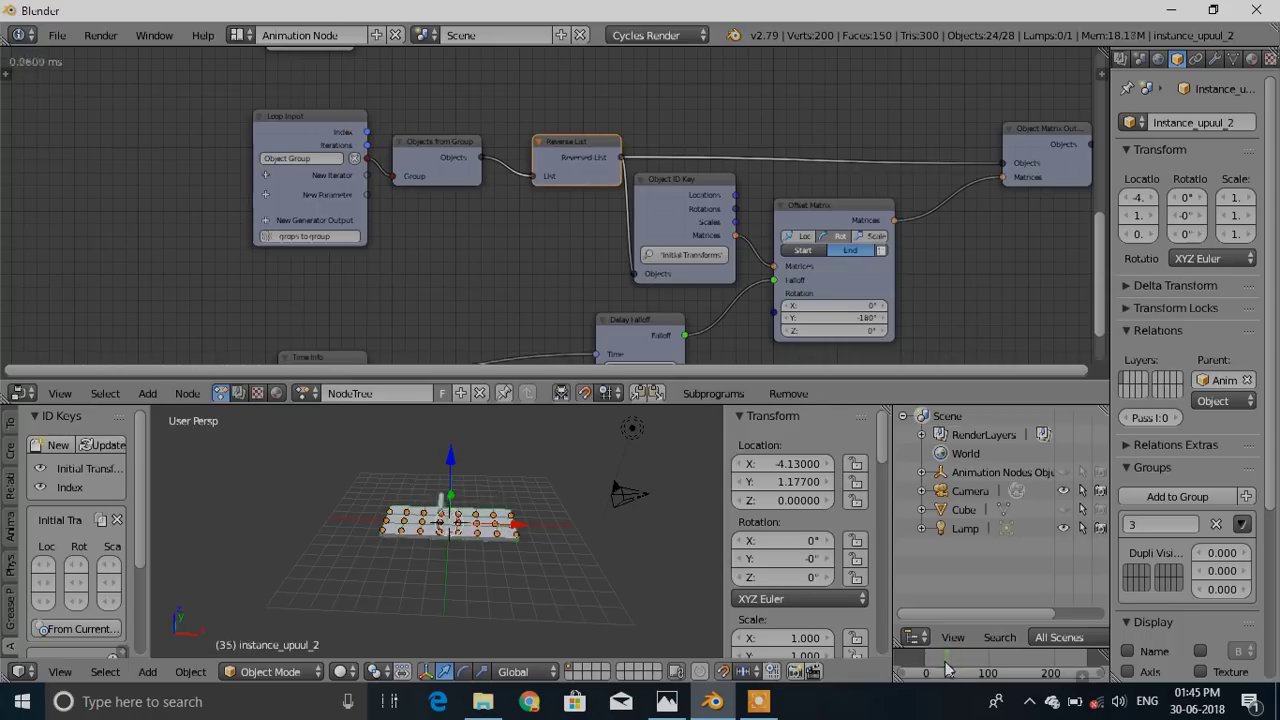
key(alt+a)
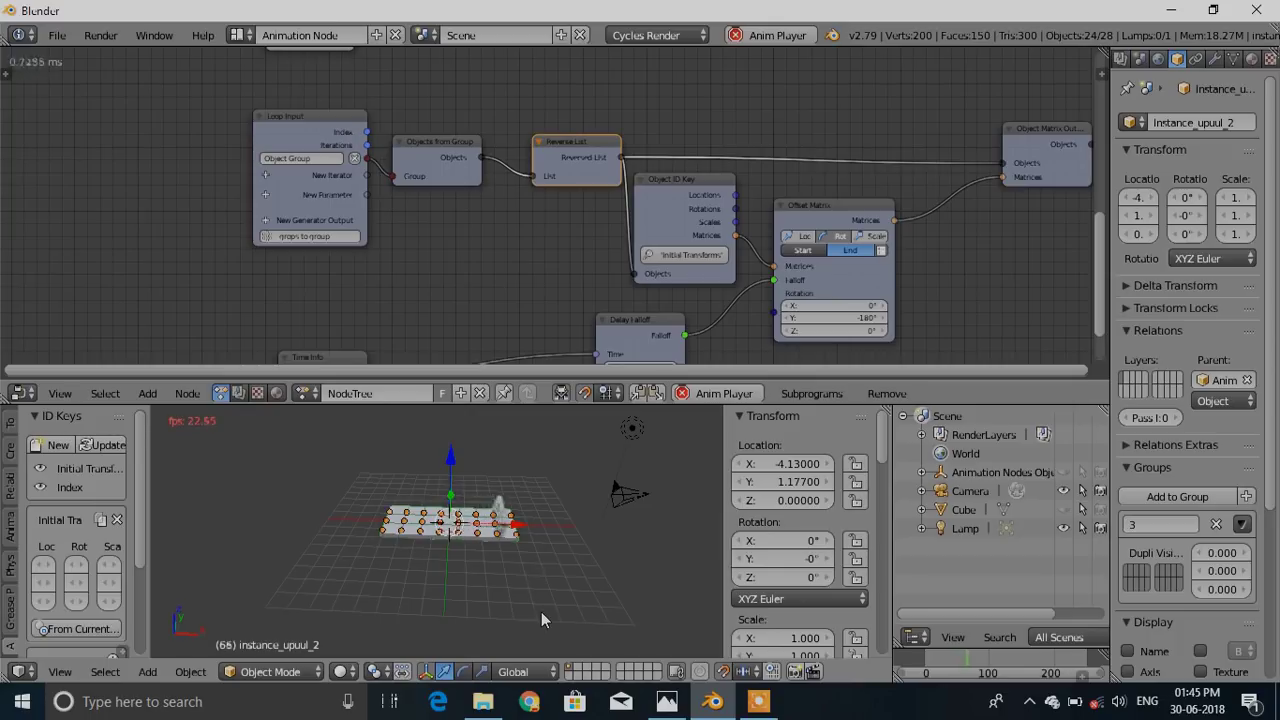
key(alt+a)
Move the Delay Falloff node closer to the Time Info node and return the timeline to frame 0
scroll(555, 220, down, 3)
middle_drag(672, 233, 703, 290)
scroll(602, 214, down, 4)
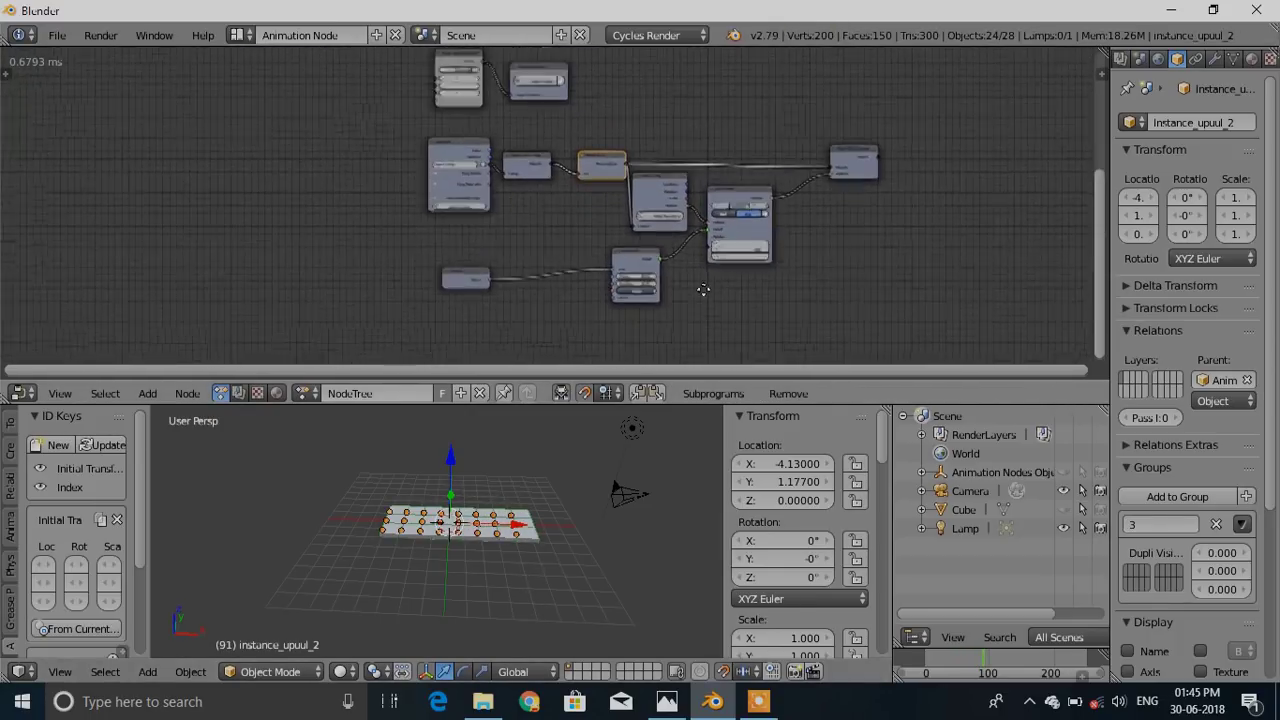
drag(640, 262, 558, 296)
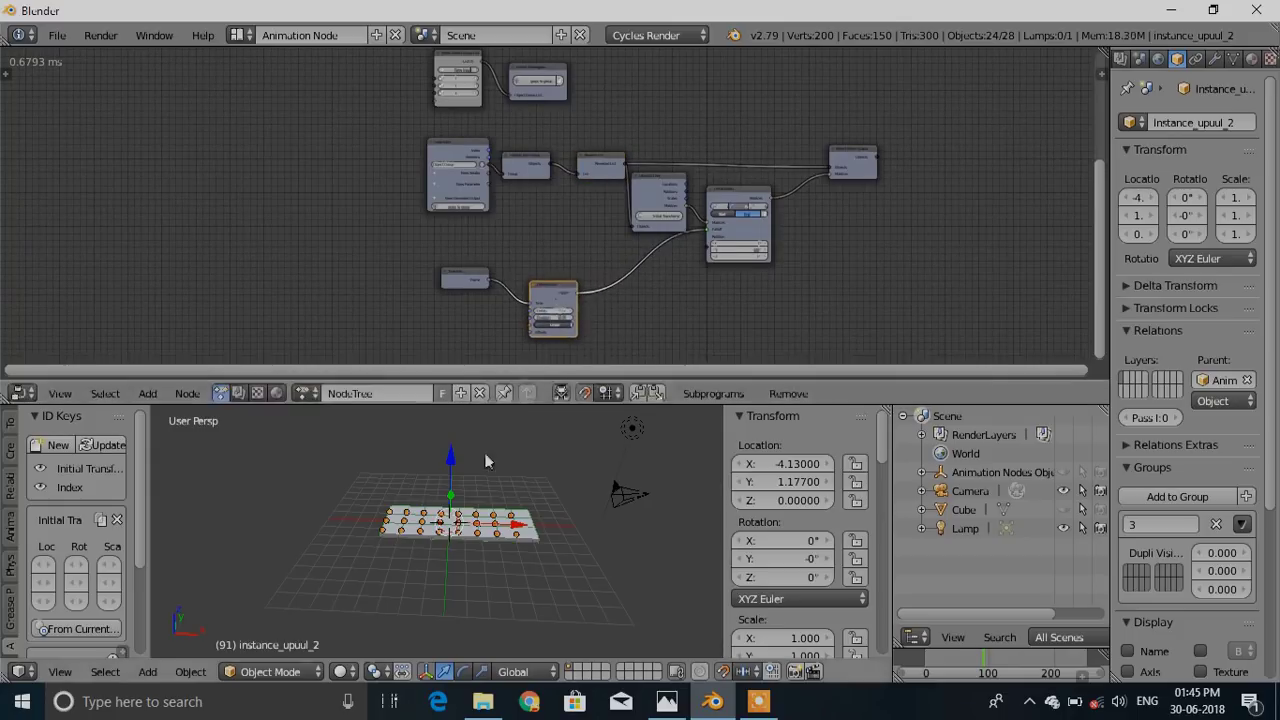
drag(940, 661, 918, 671)
scroll(357, 550, up, 4)
shift+middle_drag(357, 550, 356, 604)
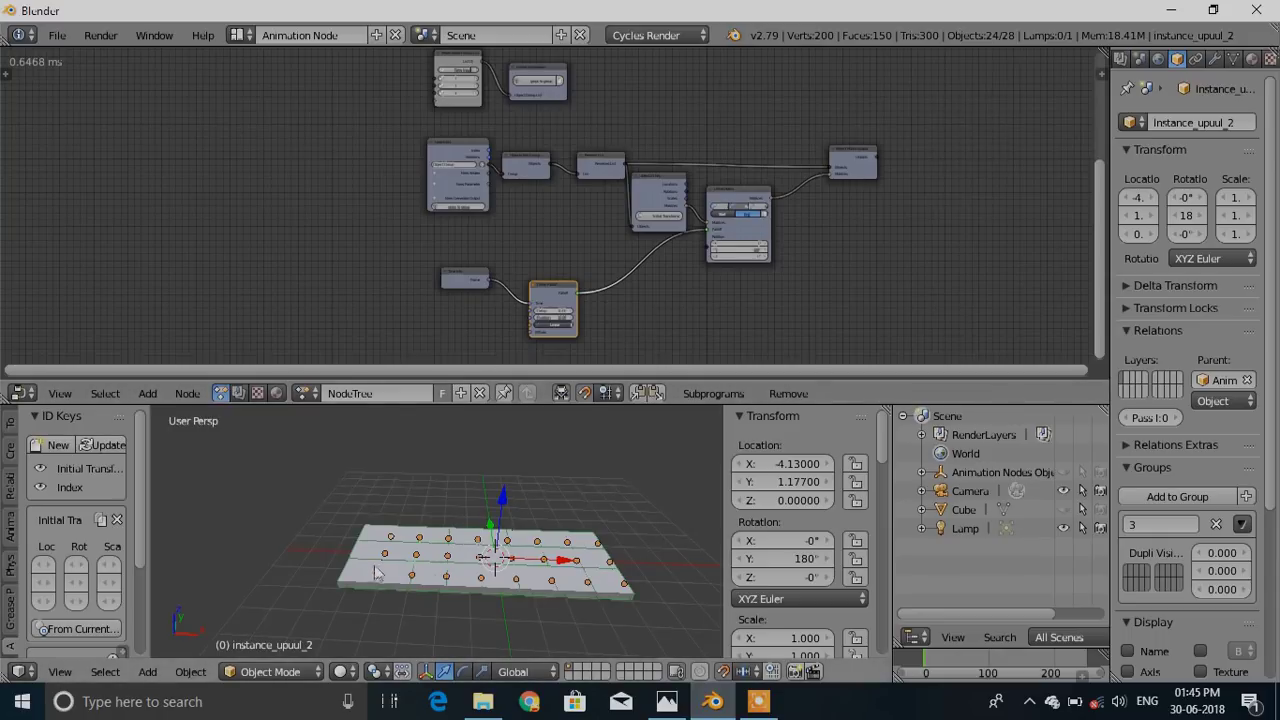
mouse_move(923, 655)
mouse_down()
mouse_move(942, 655)
mouse_move(916, 661)
mouse_up()
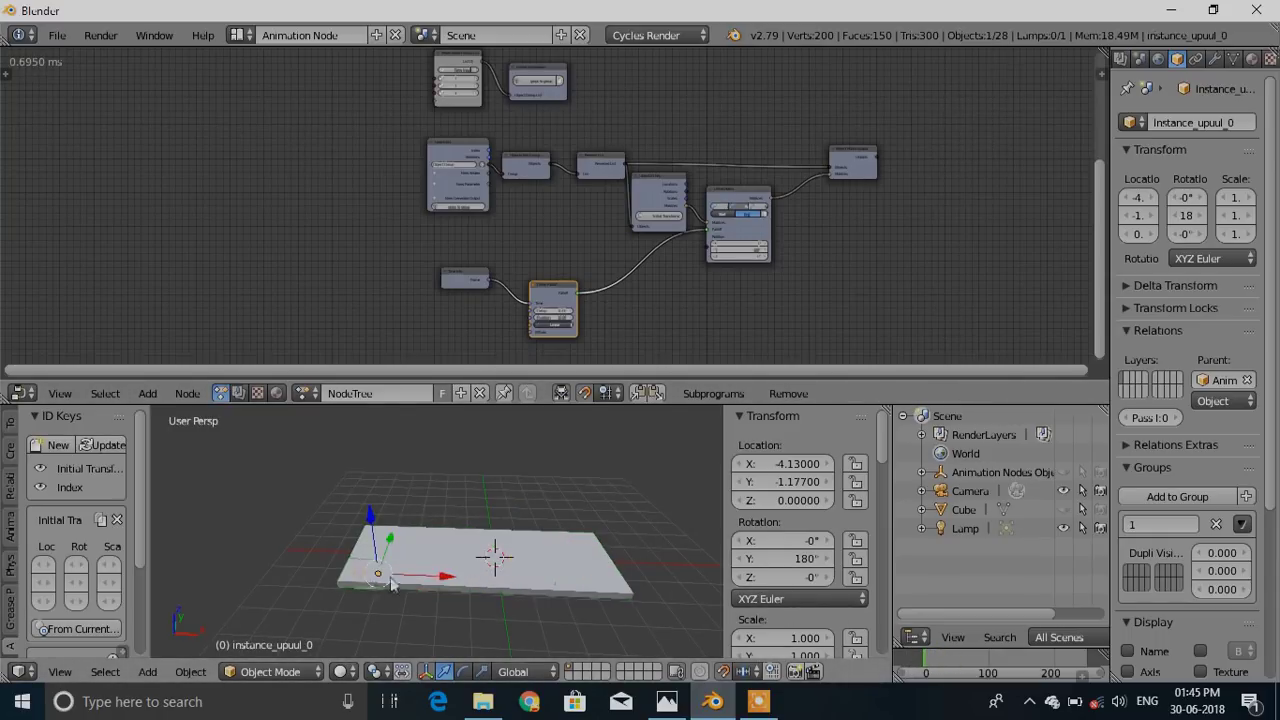
Examine the front-row cubes at frame 0 by selecting them one after another
scroll(698, 288, up, 1)
scroll(698, 288, up, 1)
middle_drag(560, 324, 602, 243)
scroll(602, 243, up, 5)
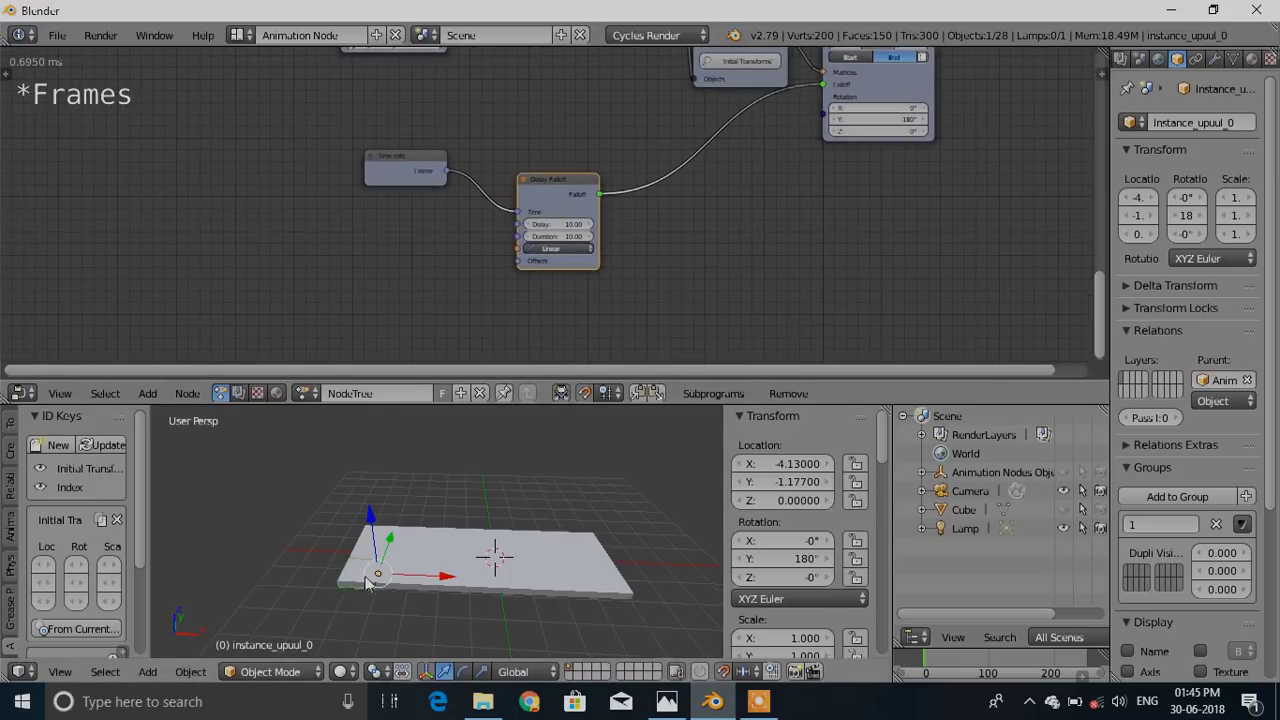
right_click(418, 582)
right_click(449, 584)
right_click(487, 586)
right_click(525, 588)
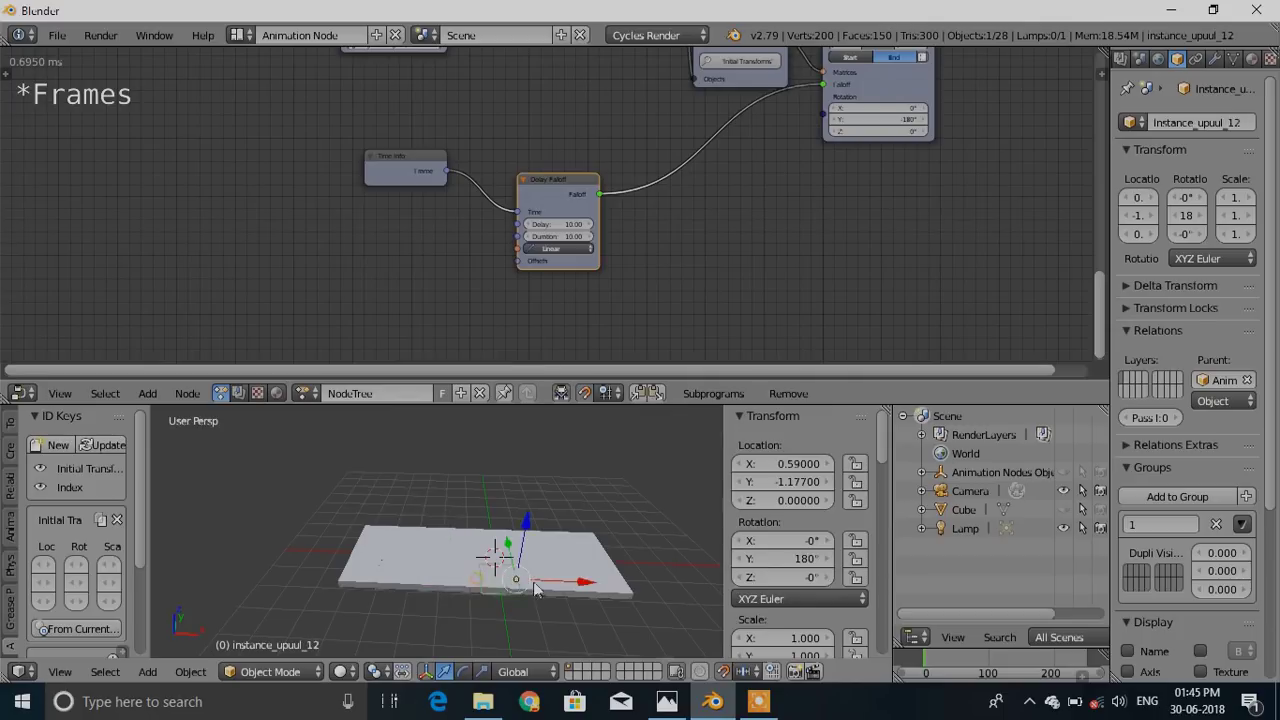
right_click(579, 590)
right_click(353, 583)
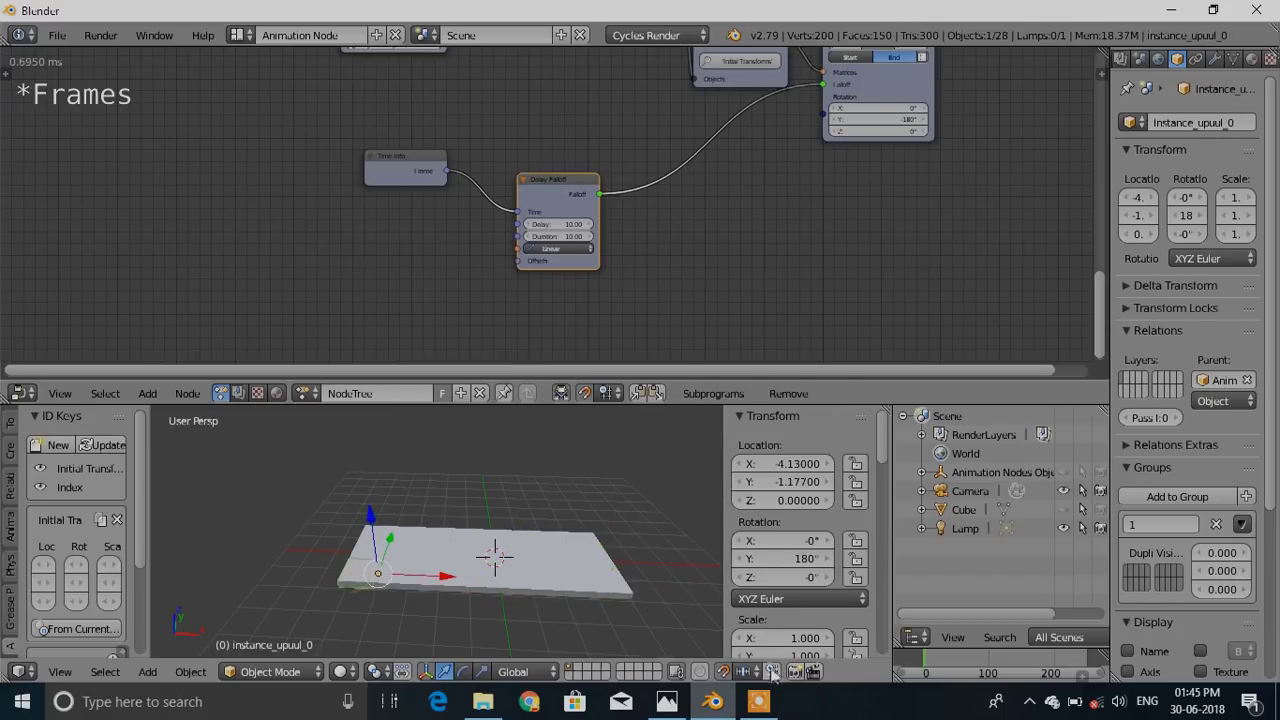
Go to frame 13 and select the front-row cubes in turn to examine their positions during the flip
drag(928, 668, 934, 668)
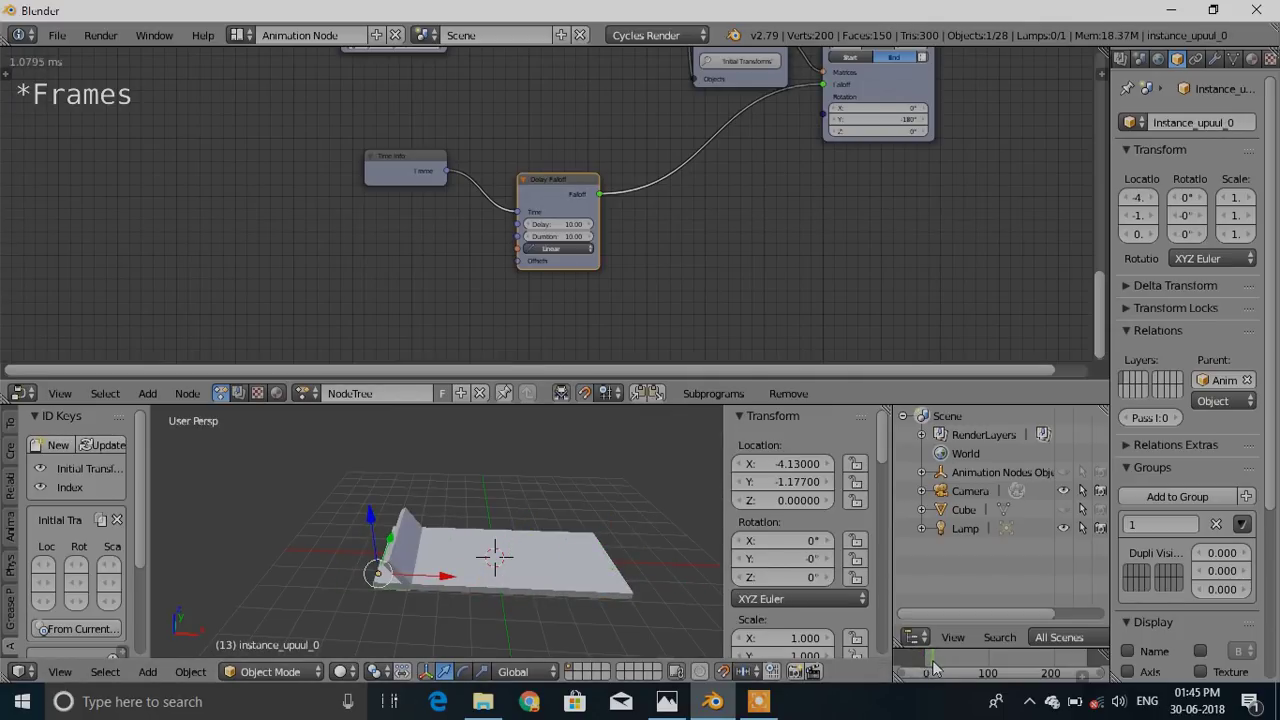
right_click(395, 572)
right_click(387, 581)
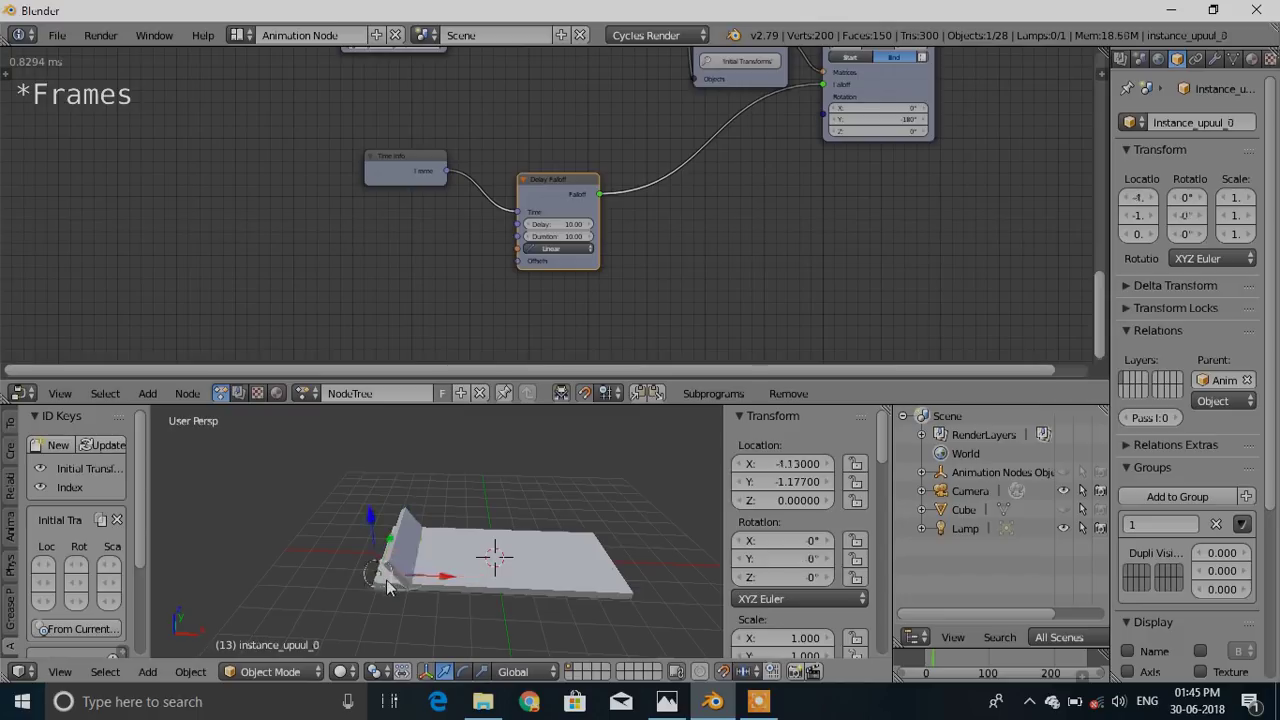
right_click(432, 583)
right_click(468, 584)
right_click(536, 588)
right_click(614, 589)
Add an Object Visibility Output node above the Object Matrix Output, with its Hide and Hide Render inputs enabled
scroll(737, 286, down, 5)
middle_drag(708, 272, 517, 400)
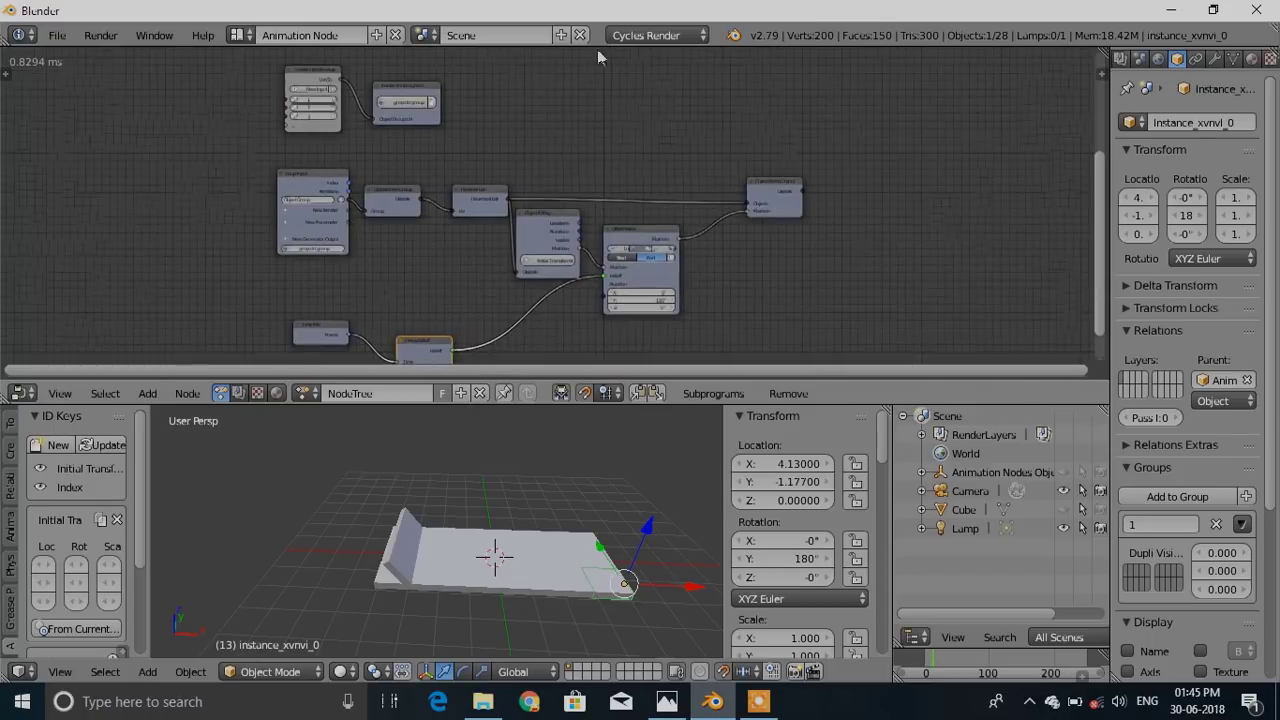
middle_drag(638, 212, 598, 277)
key(shift+a)
mouse_move(500, 276)
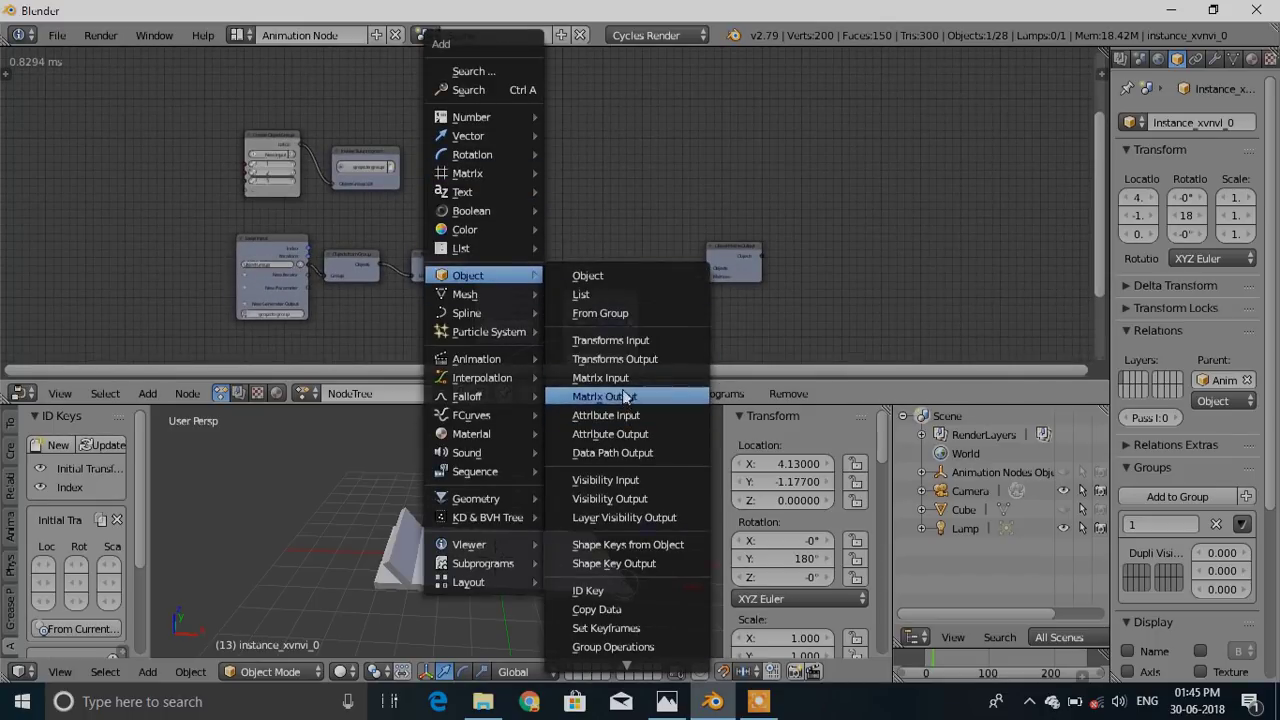
click(621, 494)
click(537, 176)
scroll(560, 200, up, 2)
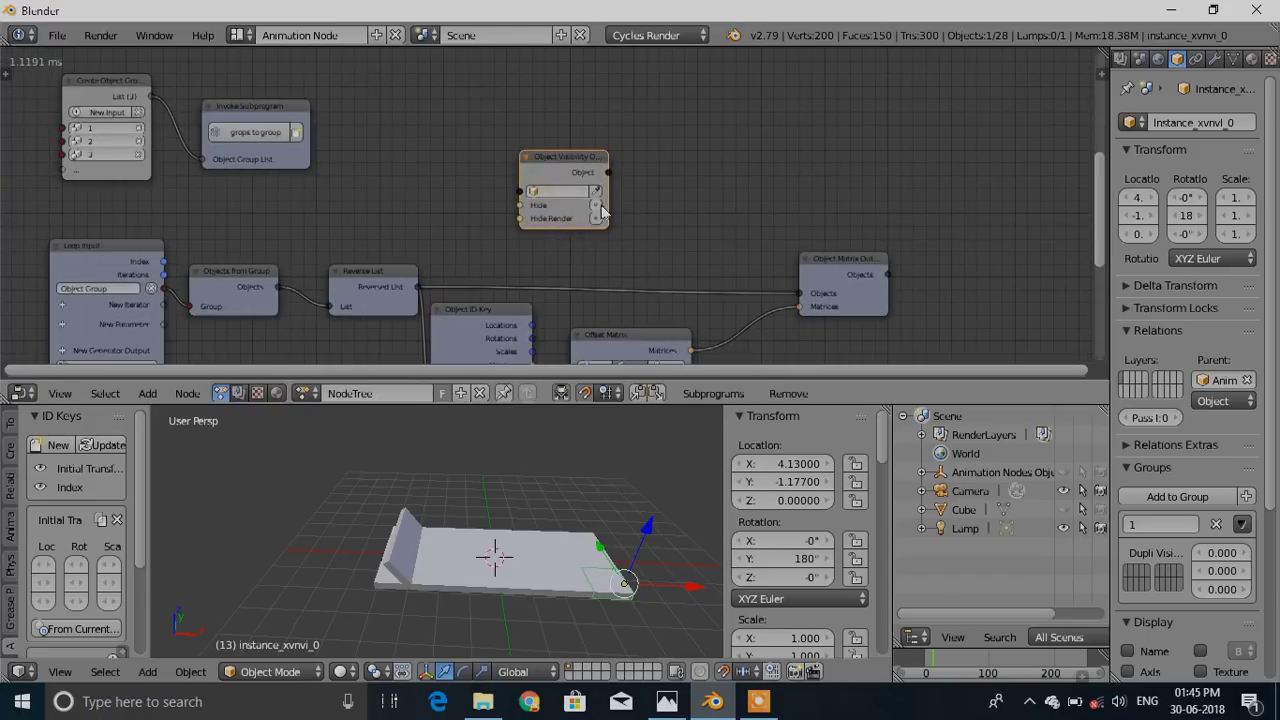
click(599, 219)
middle_drag(597, 225, 697, 185)
scroll(697, 185, down, 3)
drag(653, 133, 765, 128)
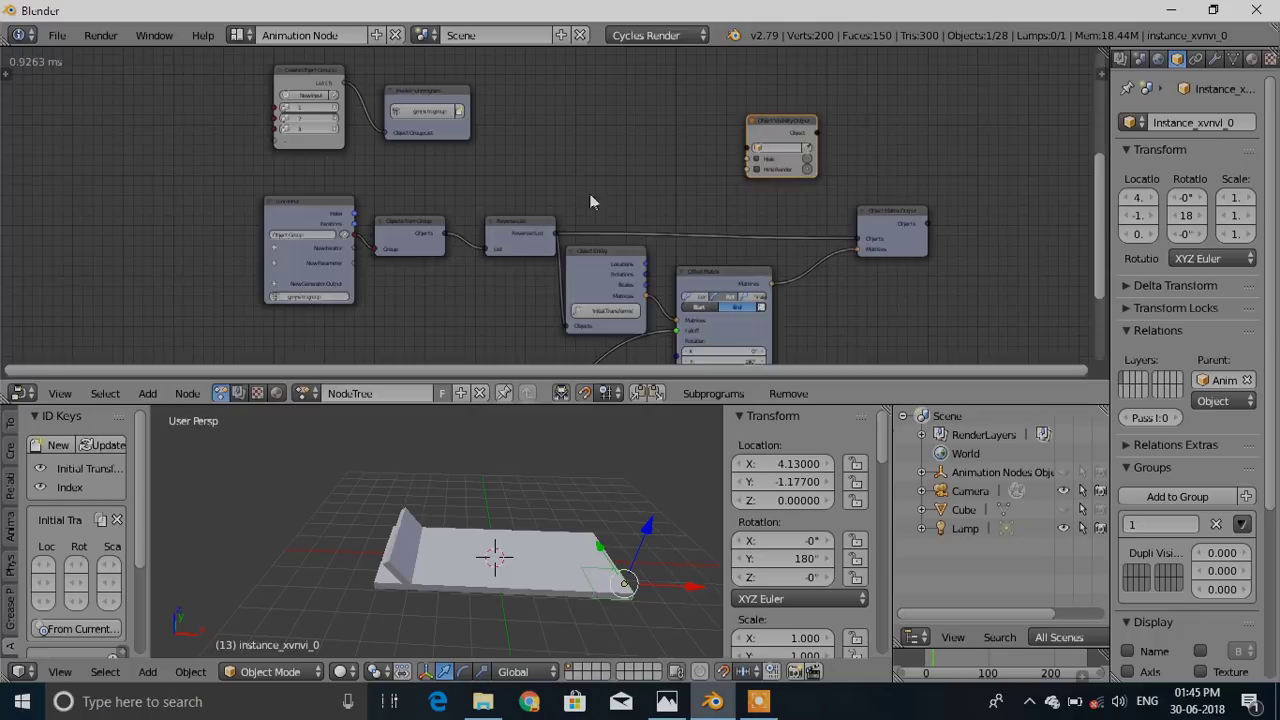
Add a Slice List node and arrange it just before the Object Visibility Output node
middle_drag(589, 193, 537, 192)
key(shift+a)
mouse_move(495, 175)
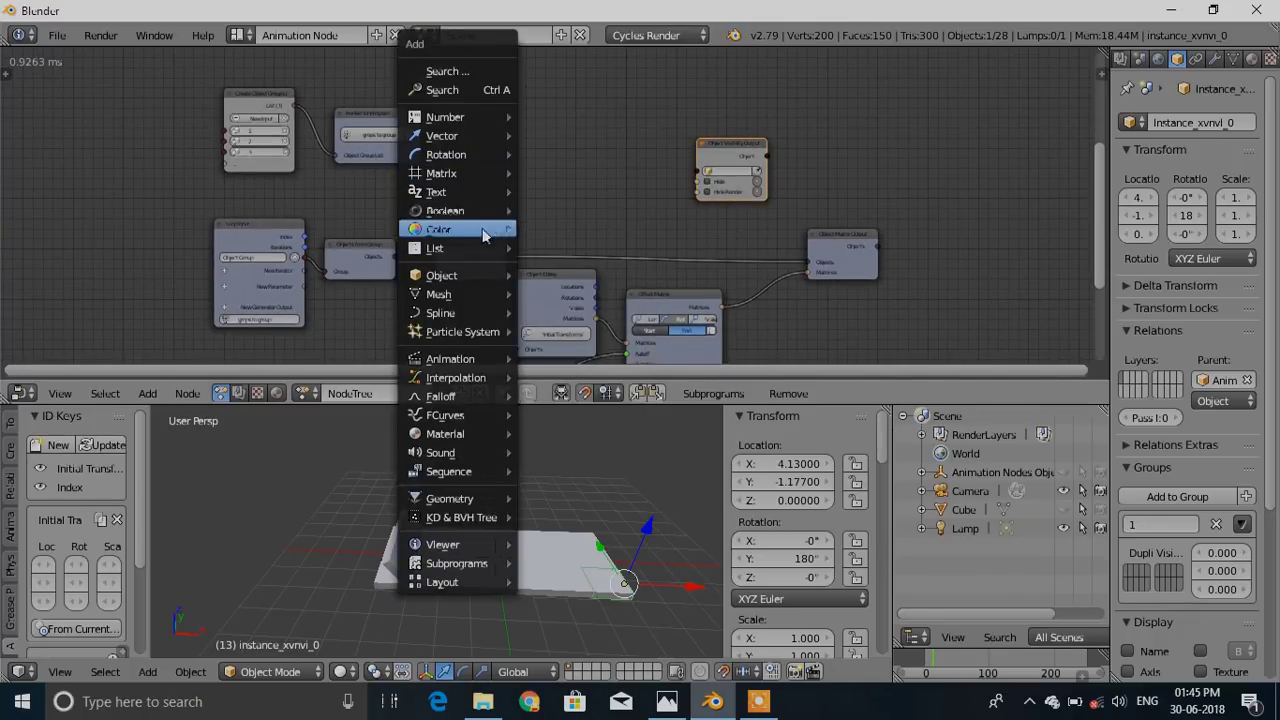
mouse_move(474, 250)
click(613, 479)
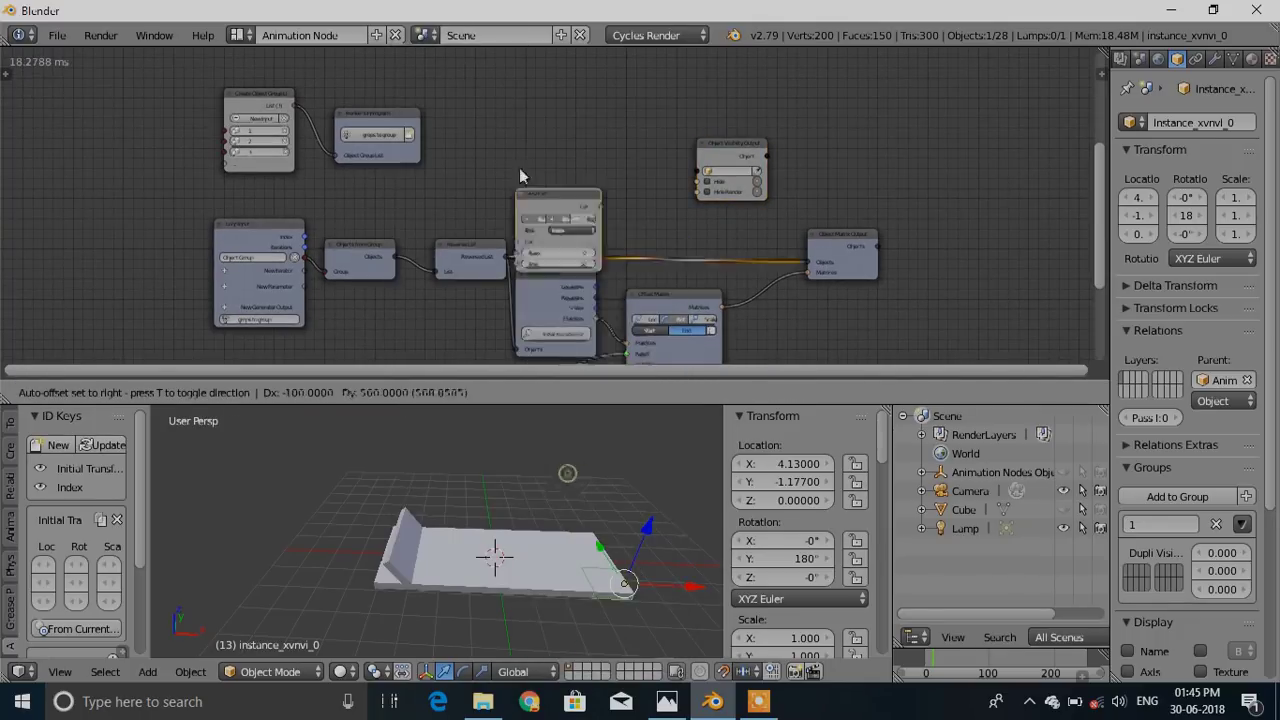
click(617, 197)
scroll(617, 197, up, 1)
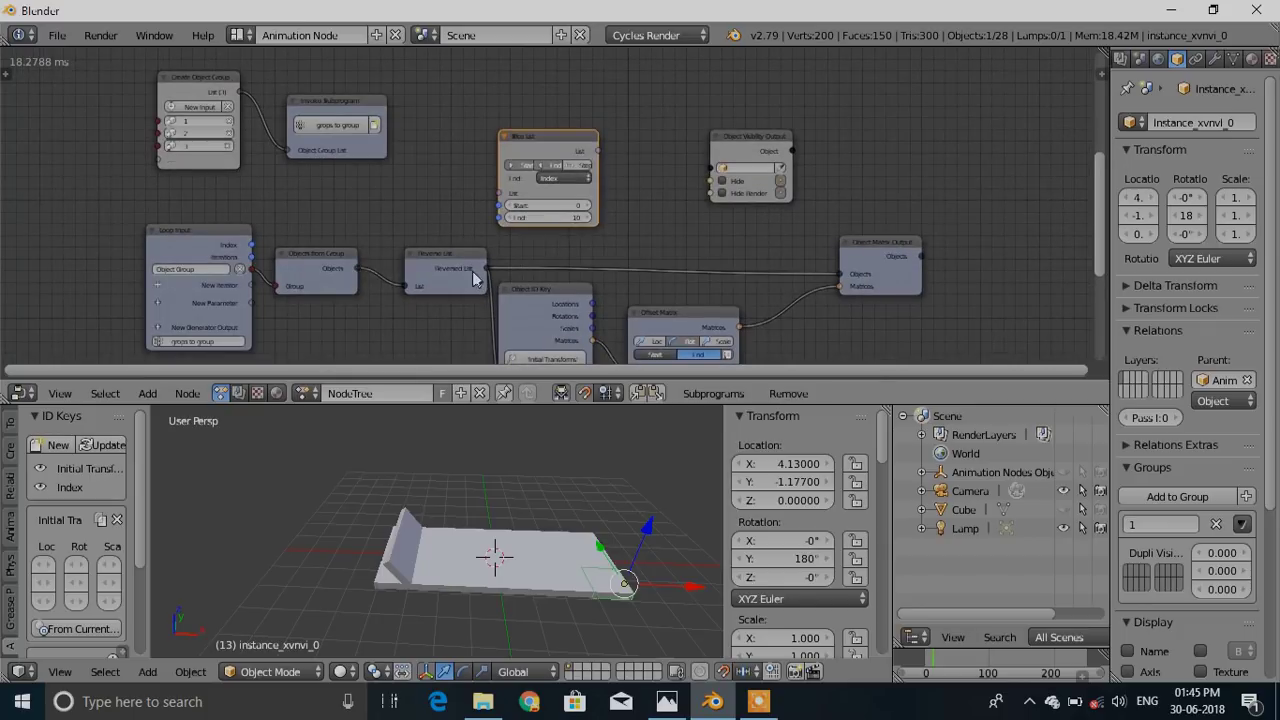
drag(745, 137, 805, 125)
drag(547, 134, 653, 134)
Connect the Reversed List to the Slice List's input and the sliced list to the Object Visibility Output's Objects
drag(488, 268, 606, 192)
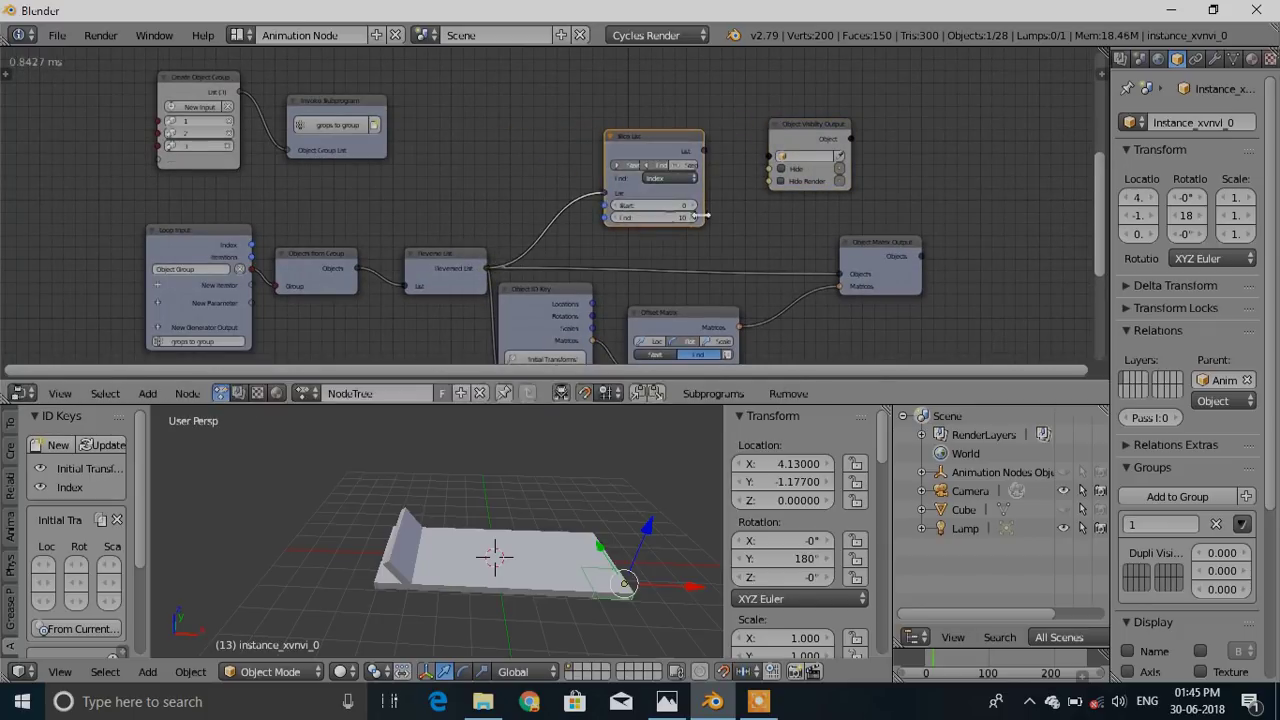
middle_drag(606, 192, 509, 185)
drag(606, 140, 672, 149)
middle_drag(718, 153, 613, 153)
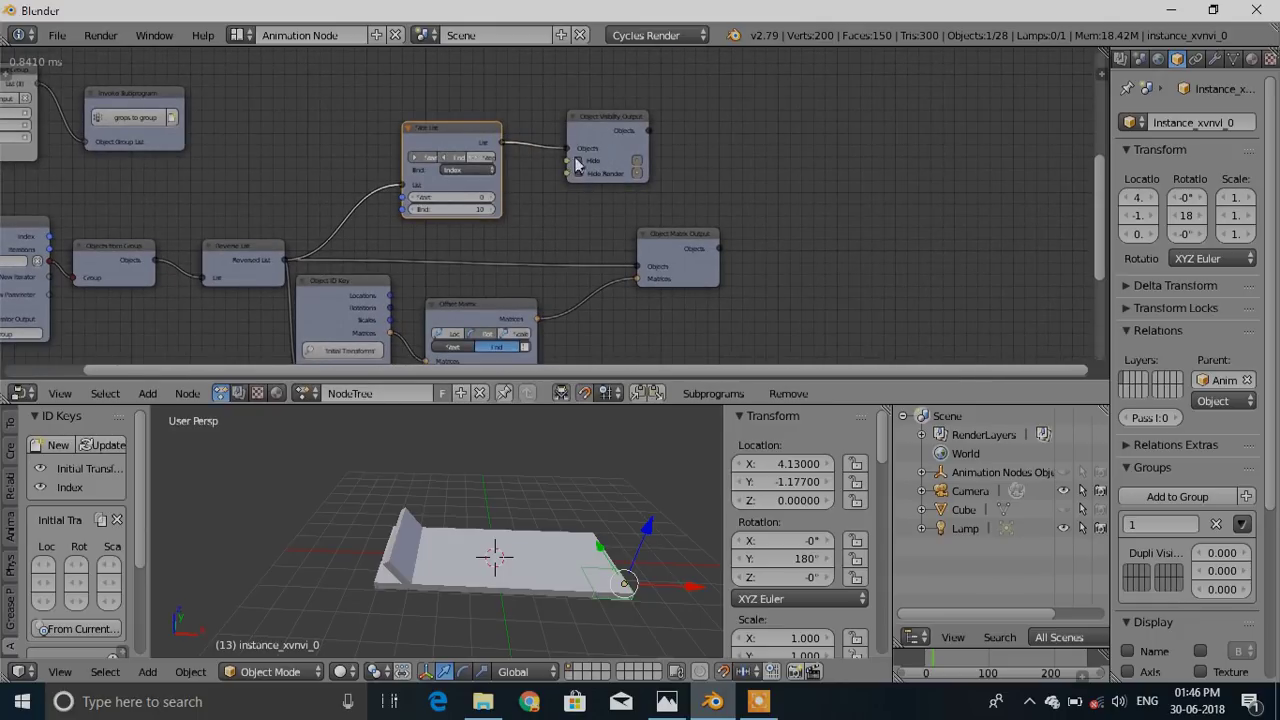
Duplicate the Slice List and Object Visibility Output nodes together and connect the Reversed List to the duplicated Slice List
middle_drag(688, 160, 604, 185)
click(519, 158)
shift+click(355, 154)
middle_drag(691, 165, 530, 166)
key(shift+d)
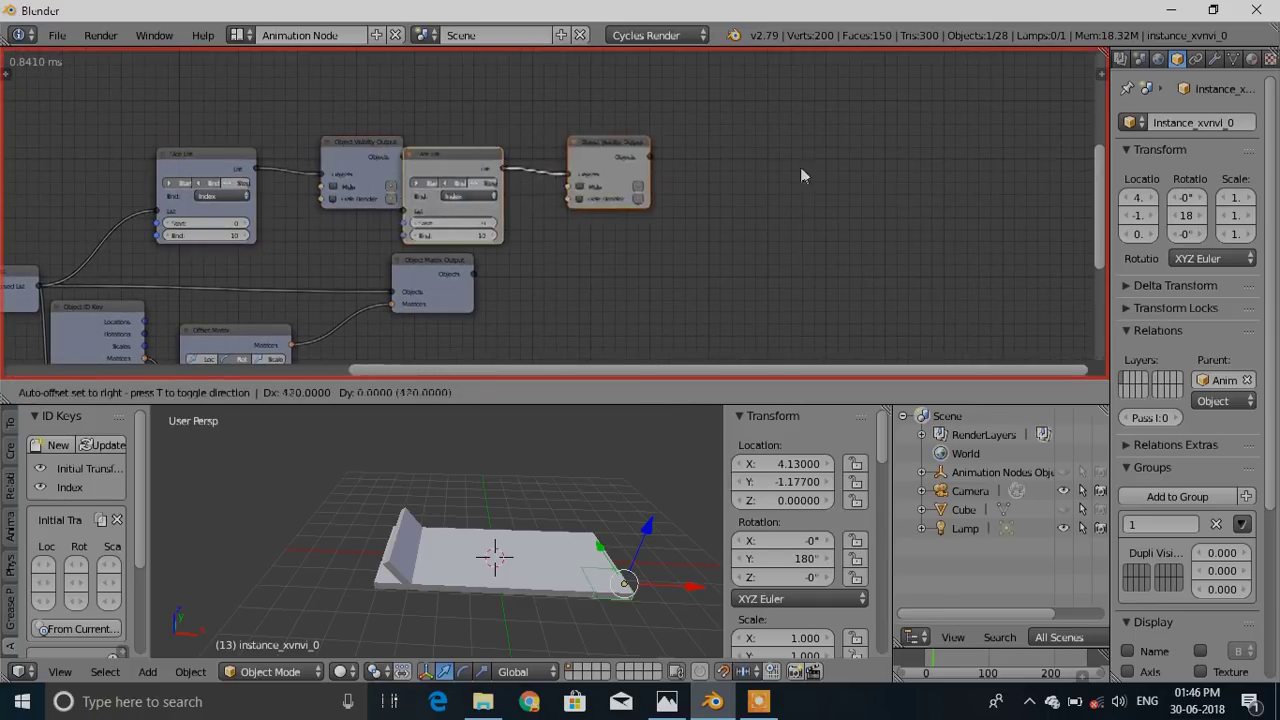
click(815, 150)
ctrl+scroll(213, 240, up, 3)
drag(169, 287, 568, 188)
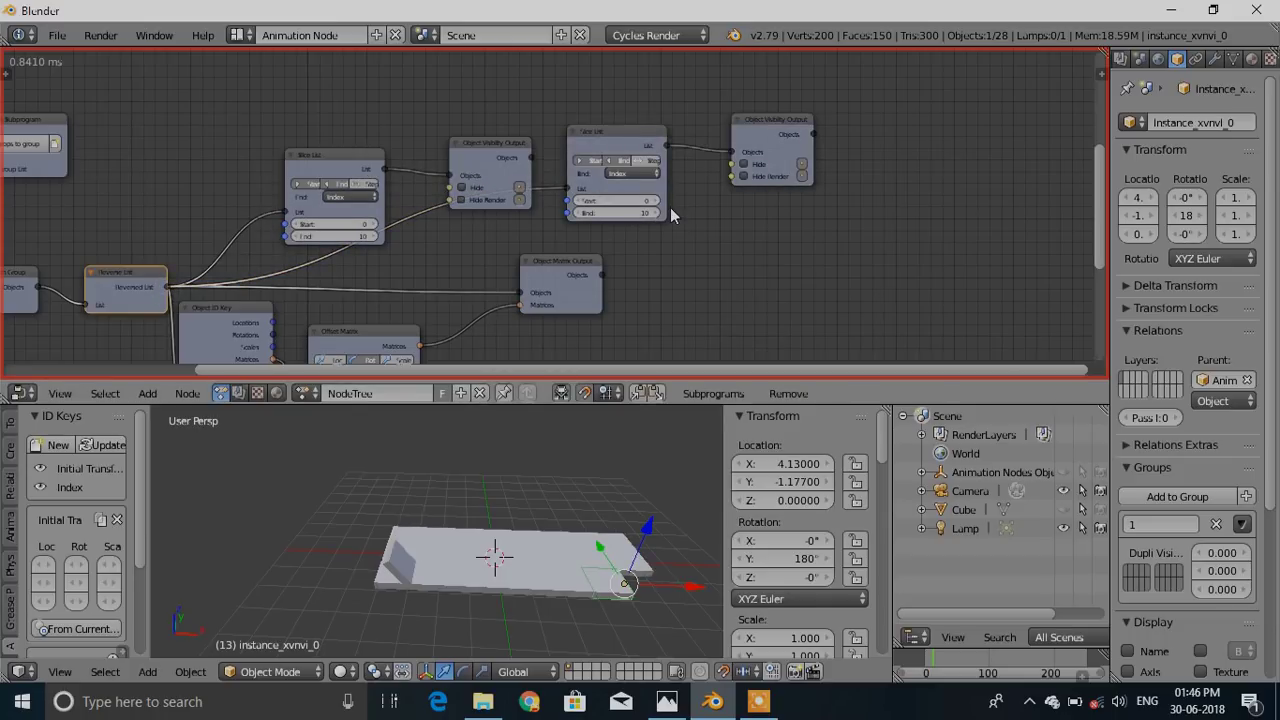
Delete the duplicated Slice List and Object Visibility Output nodes
middle_drag(703, 215, 676, 206)
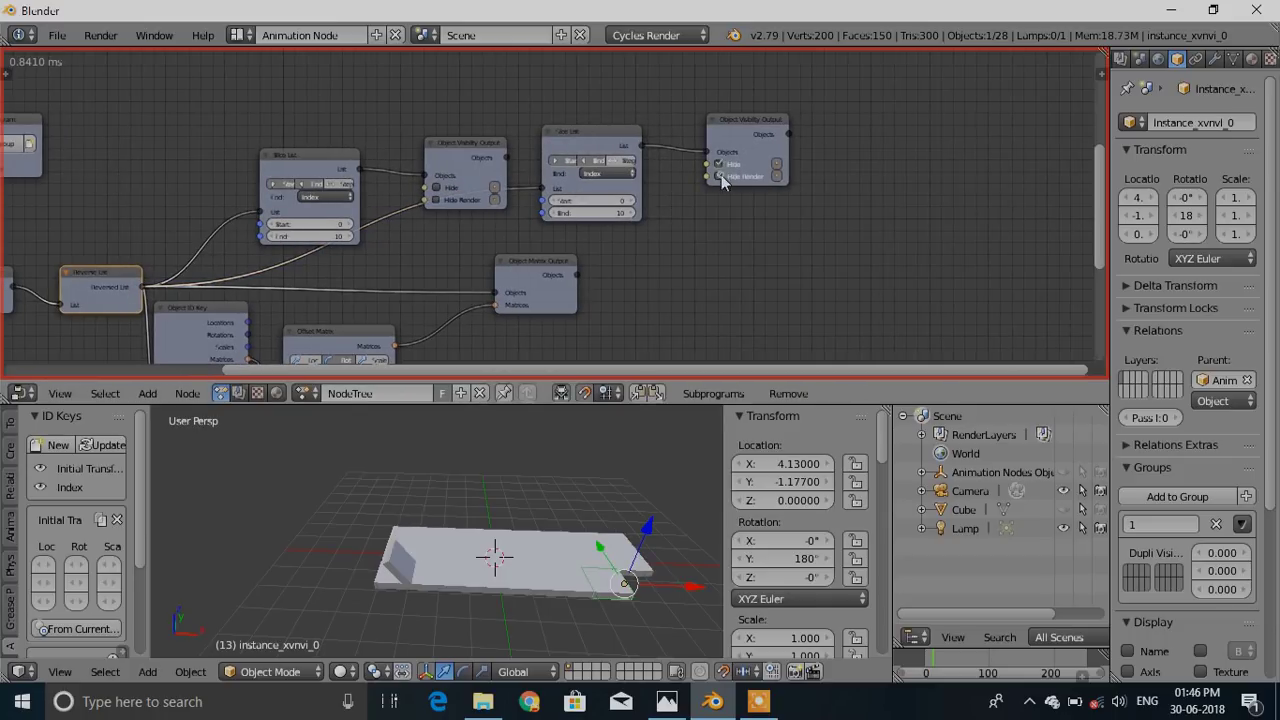
click(560, 139)
shift+click(730, 131)
key(x)
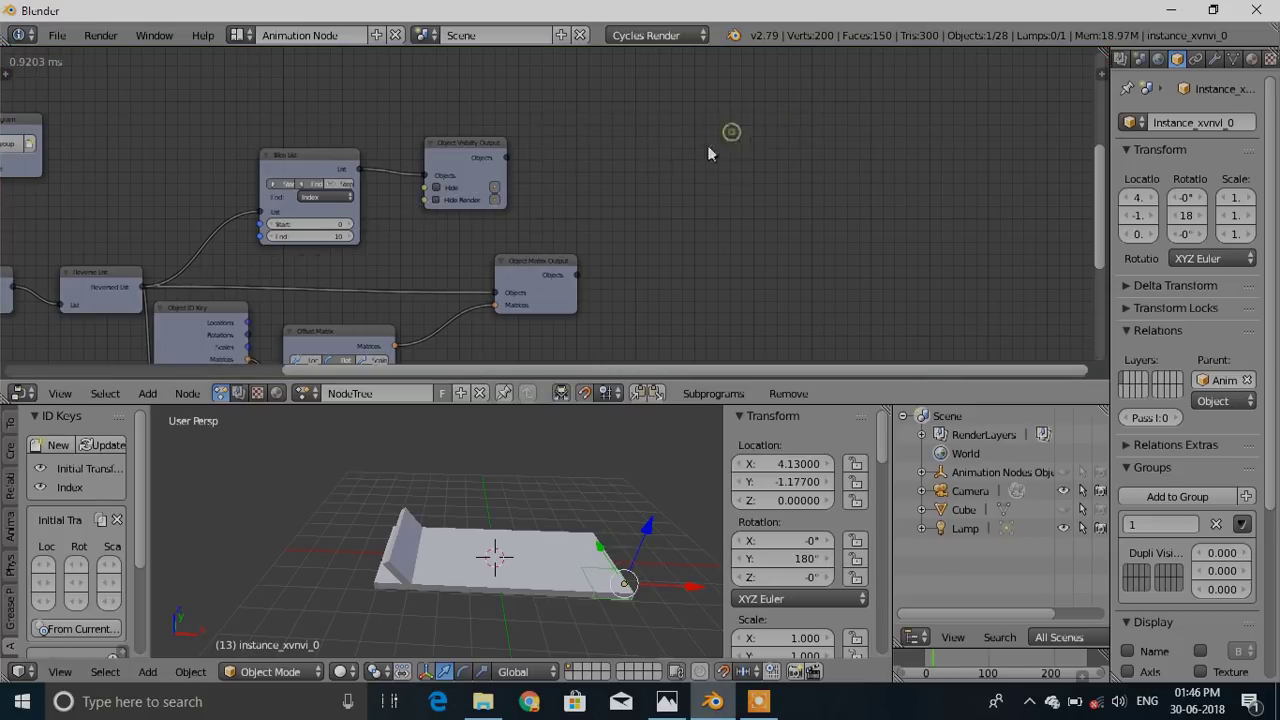
Duplicate only the Slice List node and place the copy beyond the Object Visibility Output
middle_drag(380, 170, 467, 153)
key(shift+d)
click(718, 124)
Add a second Object Visibility Output and feed its Objects from the Reversed List through the duplicated Slice List
key(shift+a)
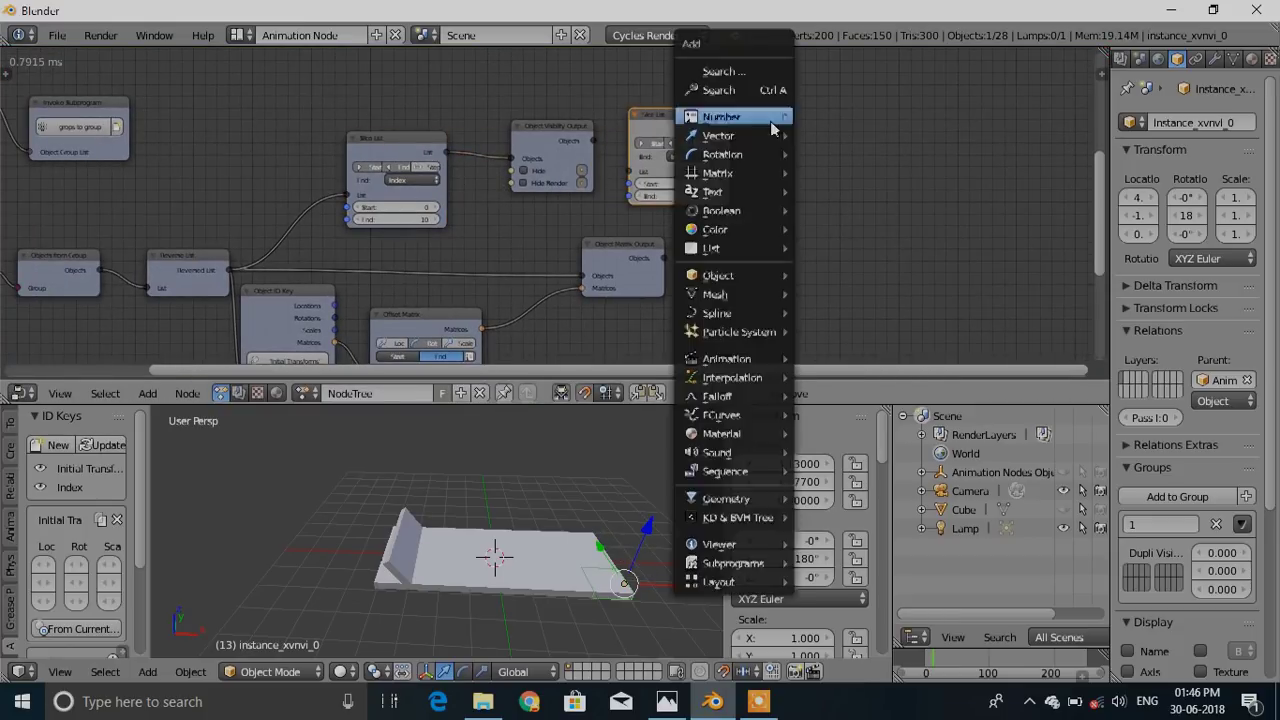
mouse_move(740, 275)
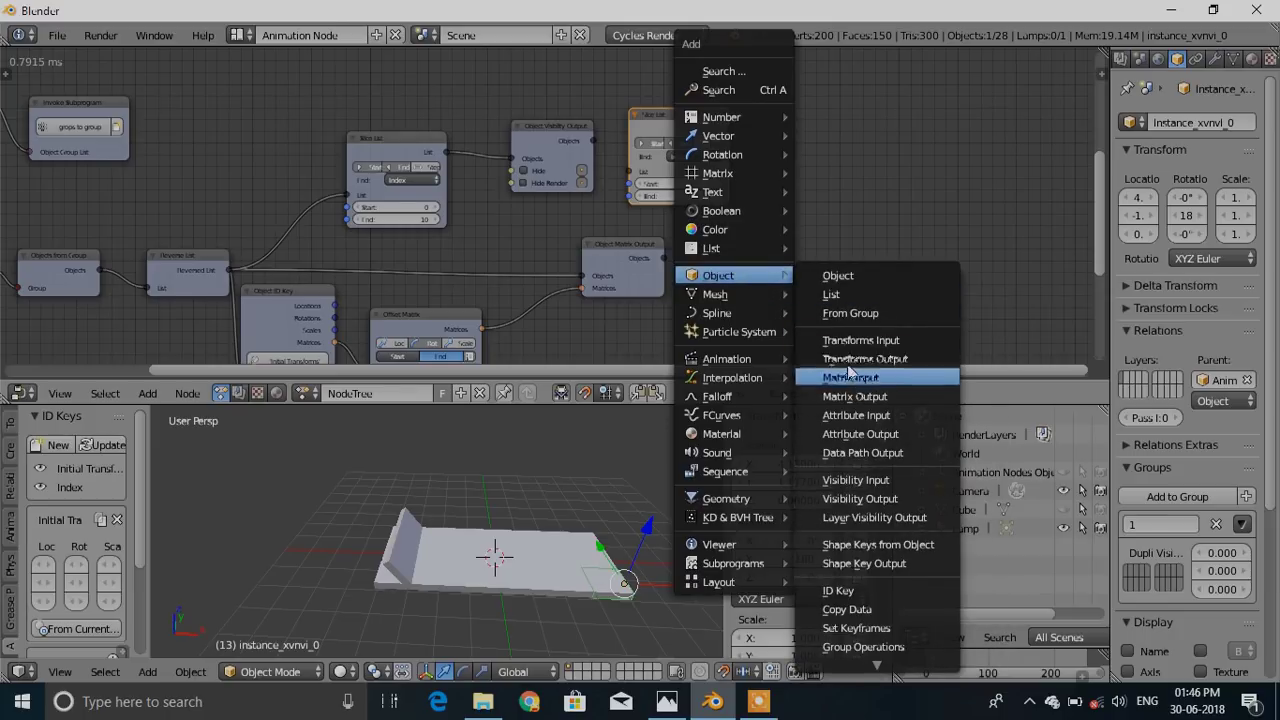
click(850, 498)
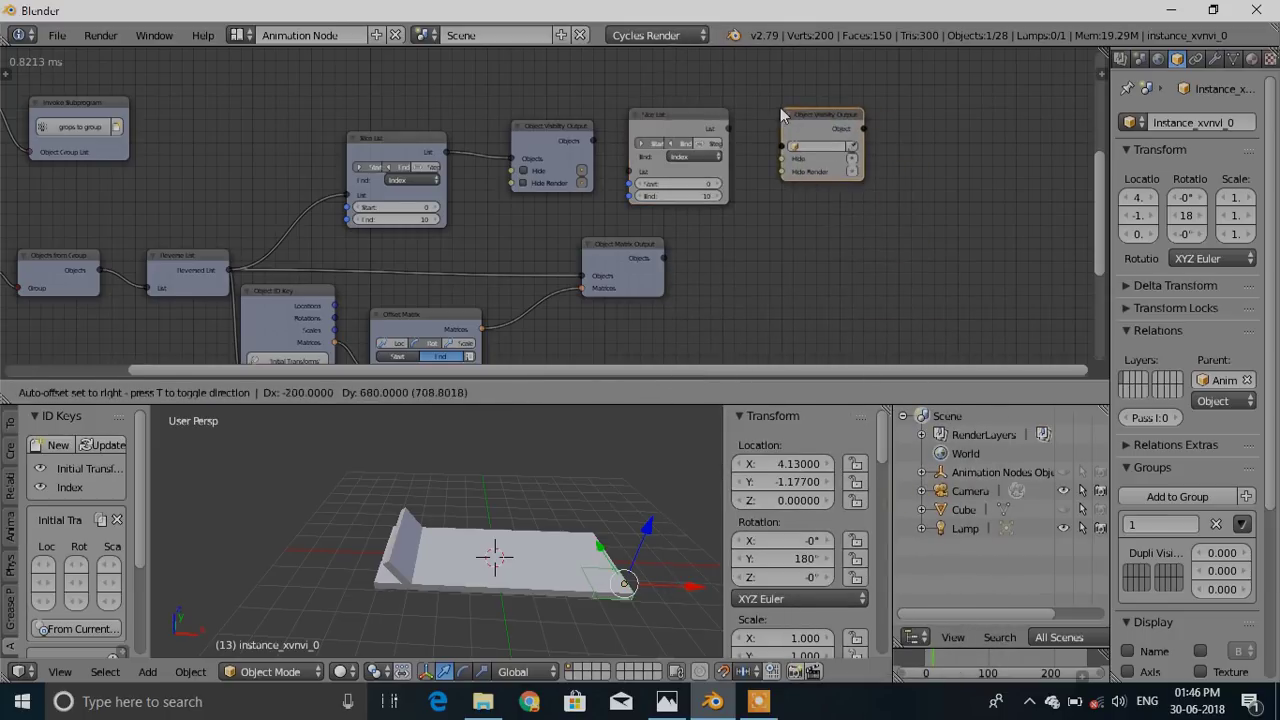
click(779, 106)
drag(728, 131, 784, 147)
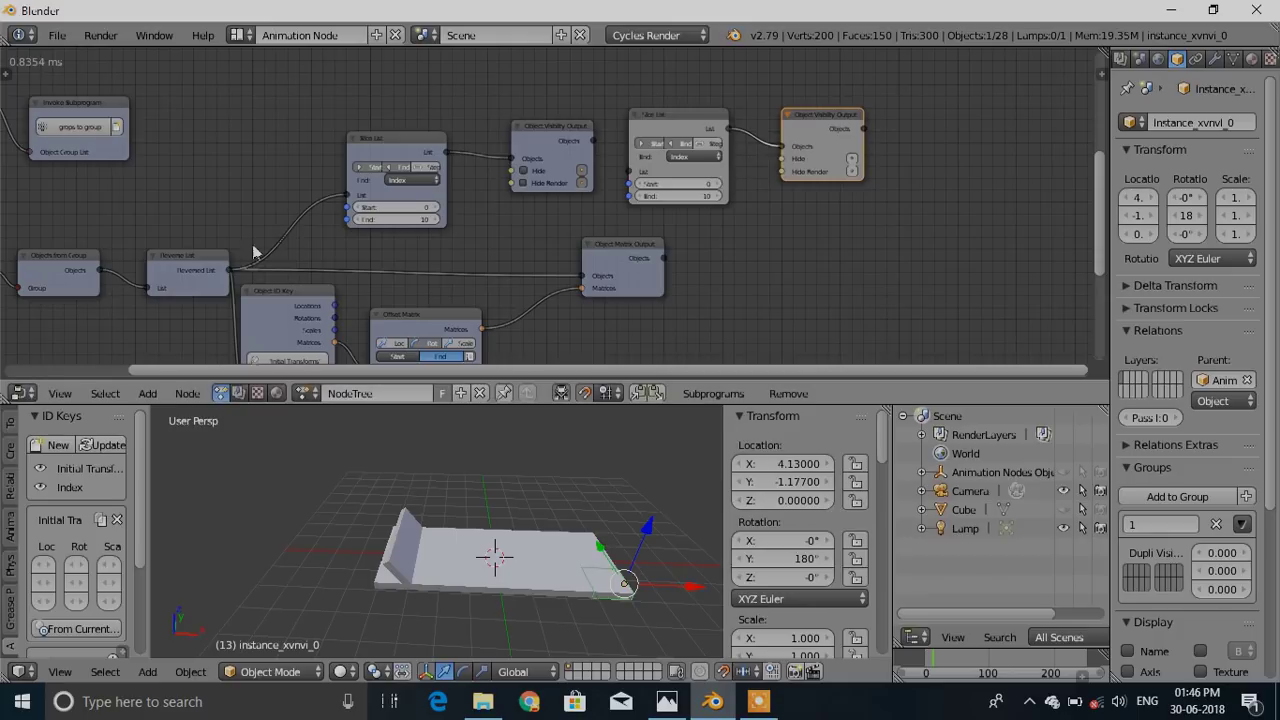
drag(229, 271, 628, 173)
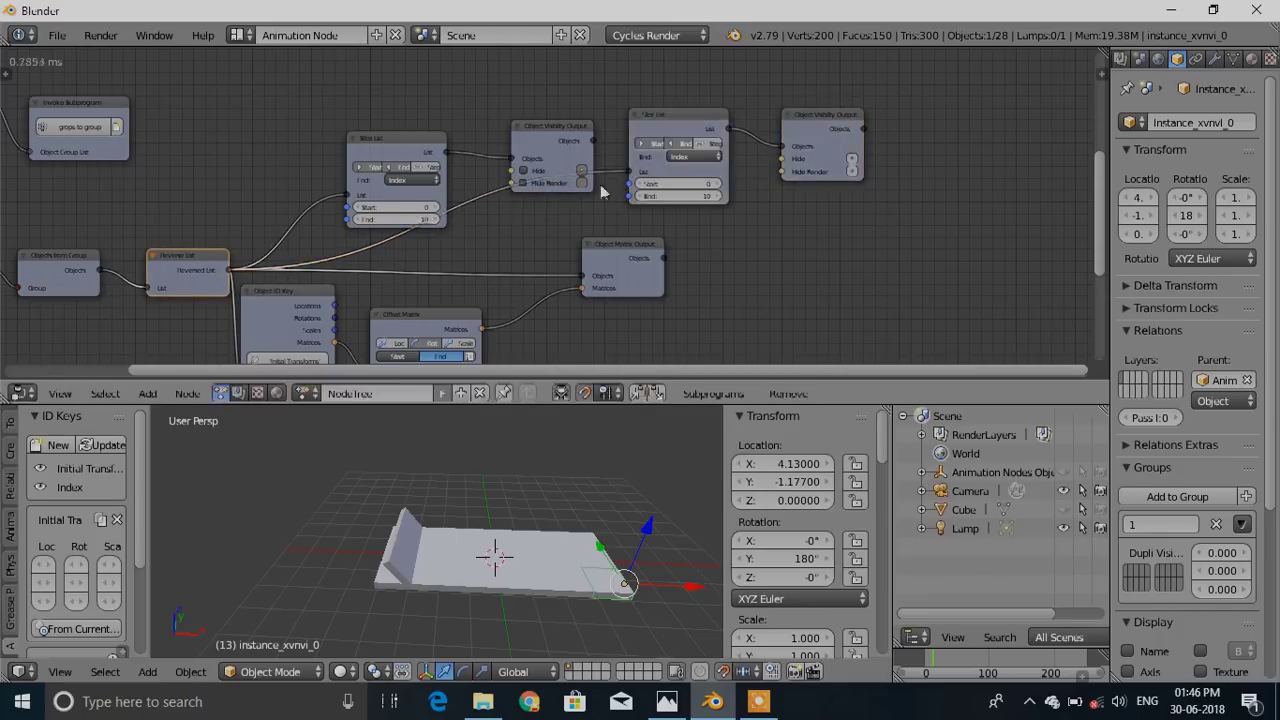
Attach a Viewer node to the List output of each of the two Slice List nodes
middle_drag(360, 170, 458, 193)
drag(459, 200, 424, 165)
key(w)
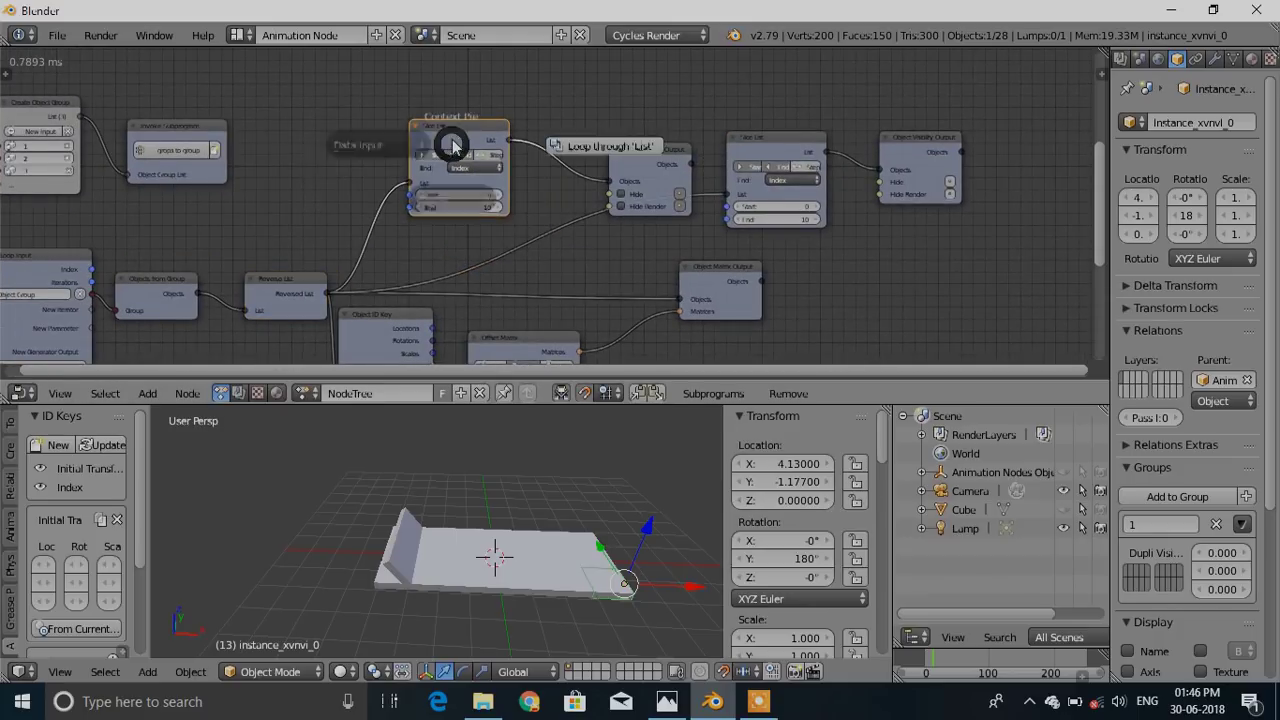
click(459, 260)
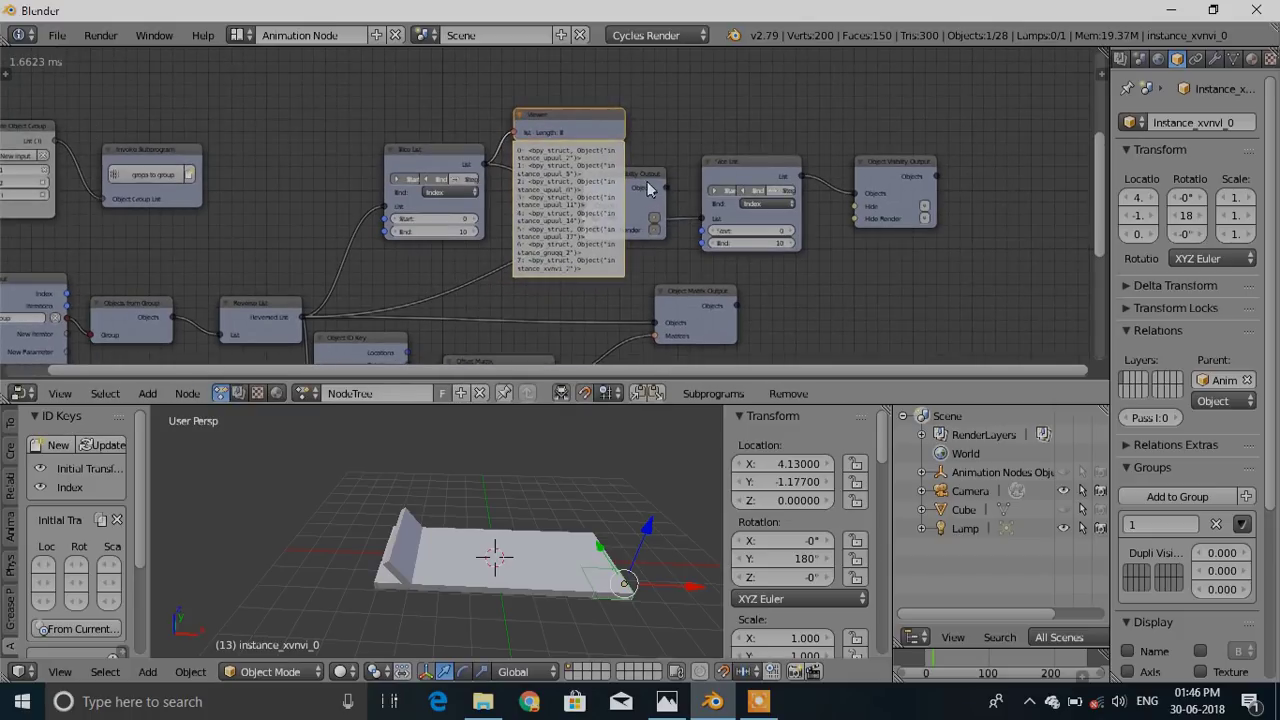
click(734, 178)
key(w)
click(754, 261)
click(869, 104)
With the timeline back at frame 0, select end instances of the strip and compare their names with the first Slice List's Viewer
middle_drag(224, 307, 426, 211)
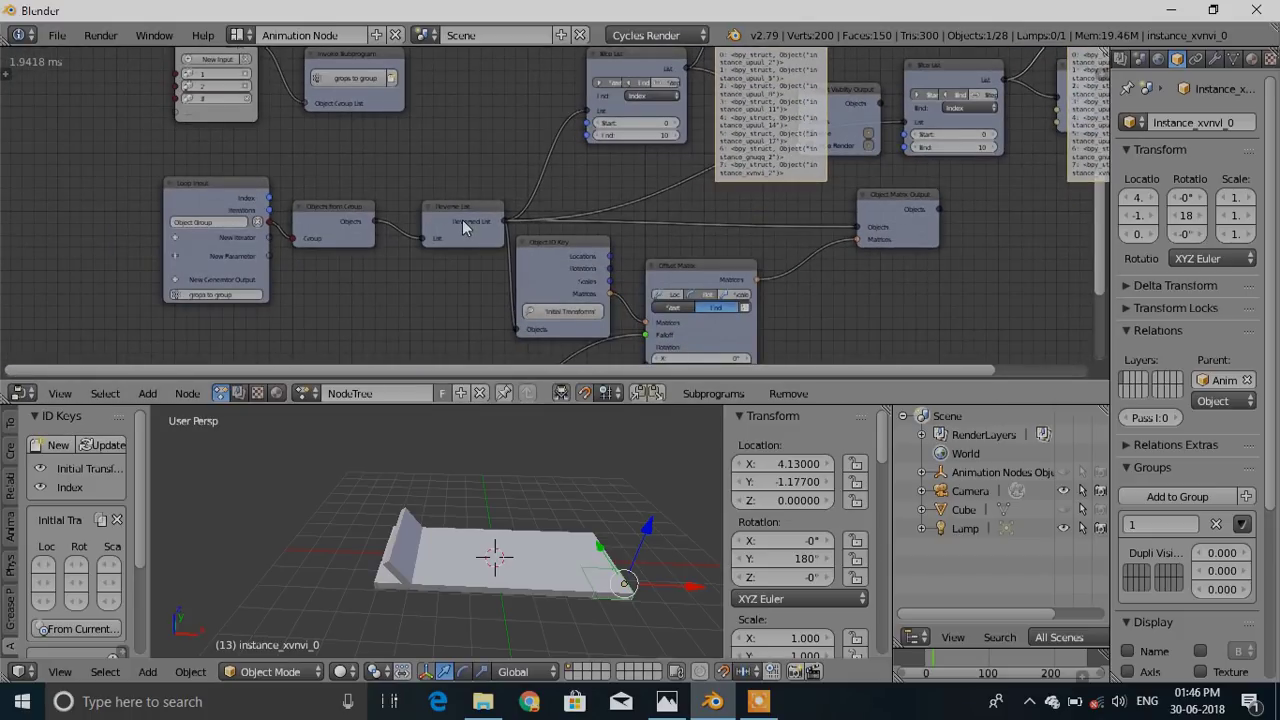
middle_drag(493, 589, 445, 608)
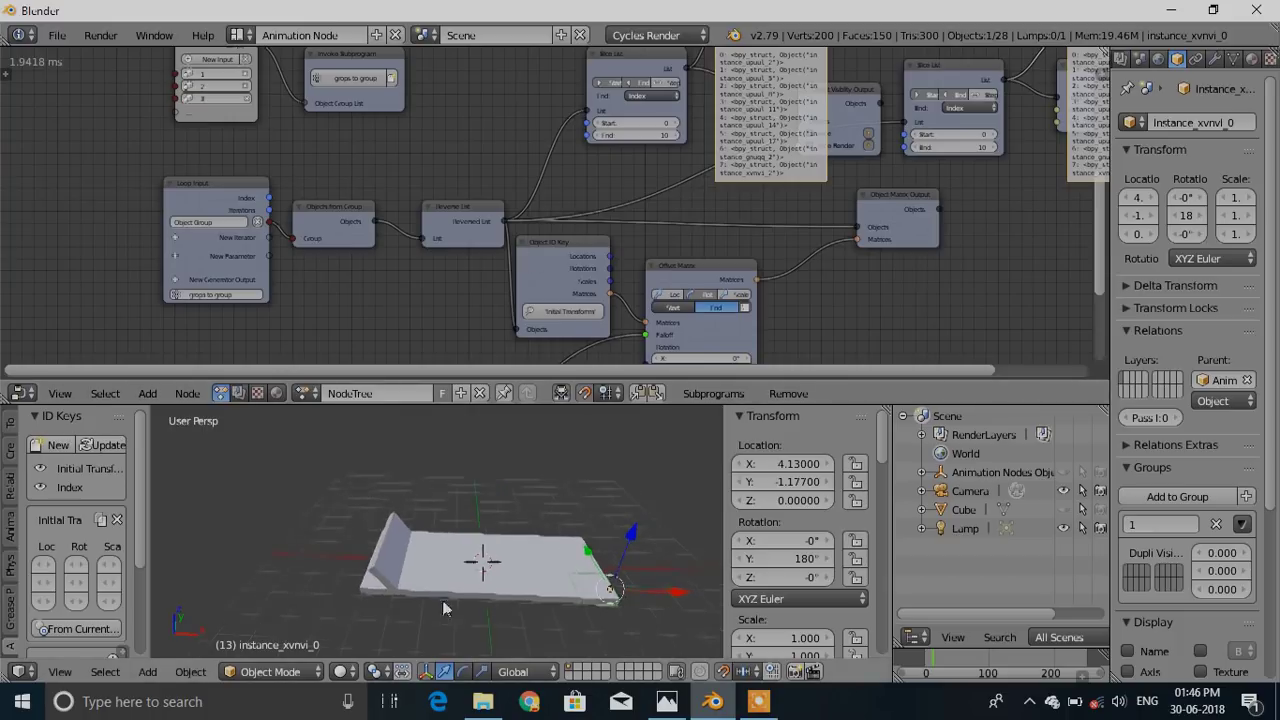
click(921, 663)
middle_drag(473, 345, 406, 351)
right_click(344, 582)
scroll(617, 118, up, 3)
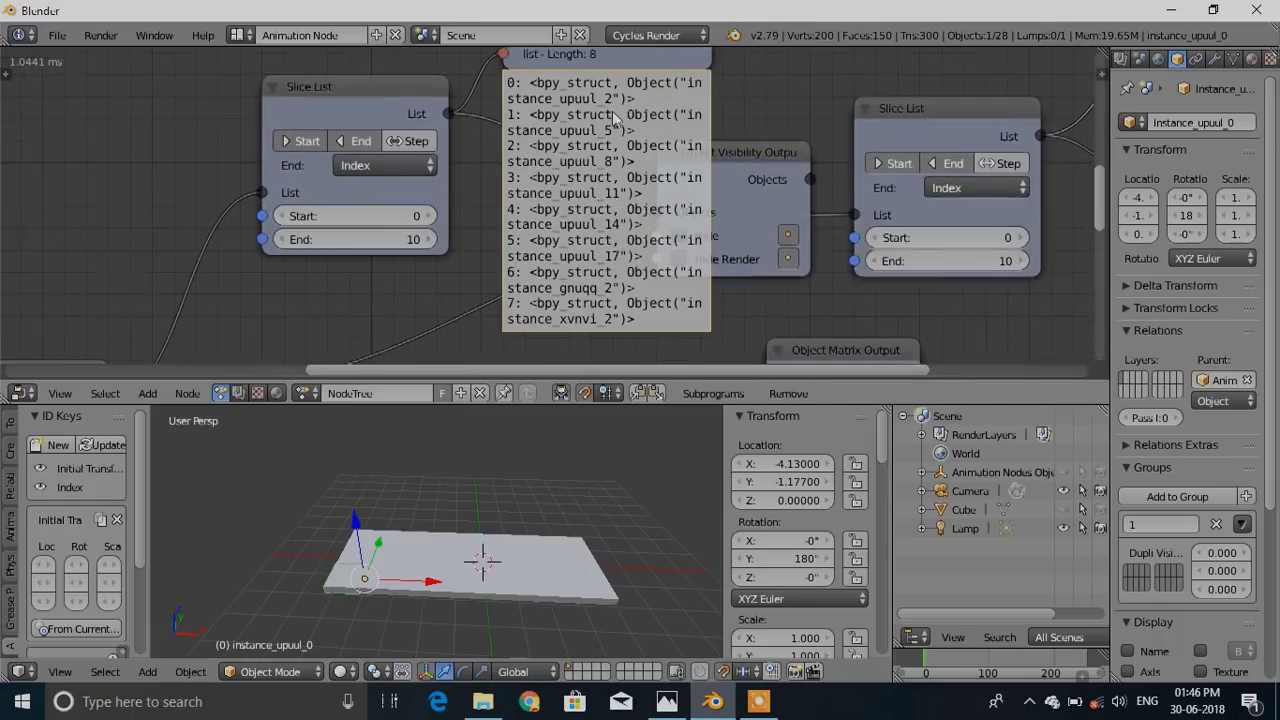
right_click(354, 562)
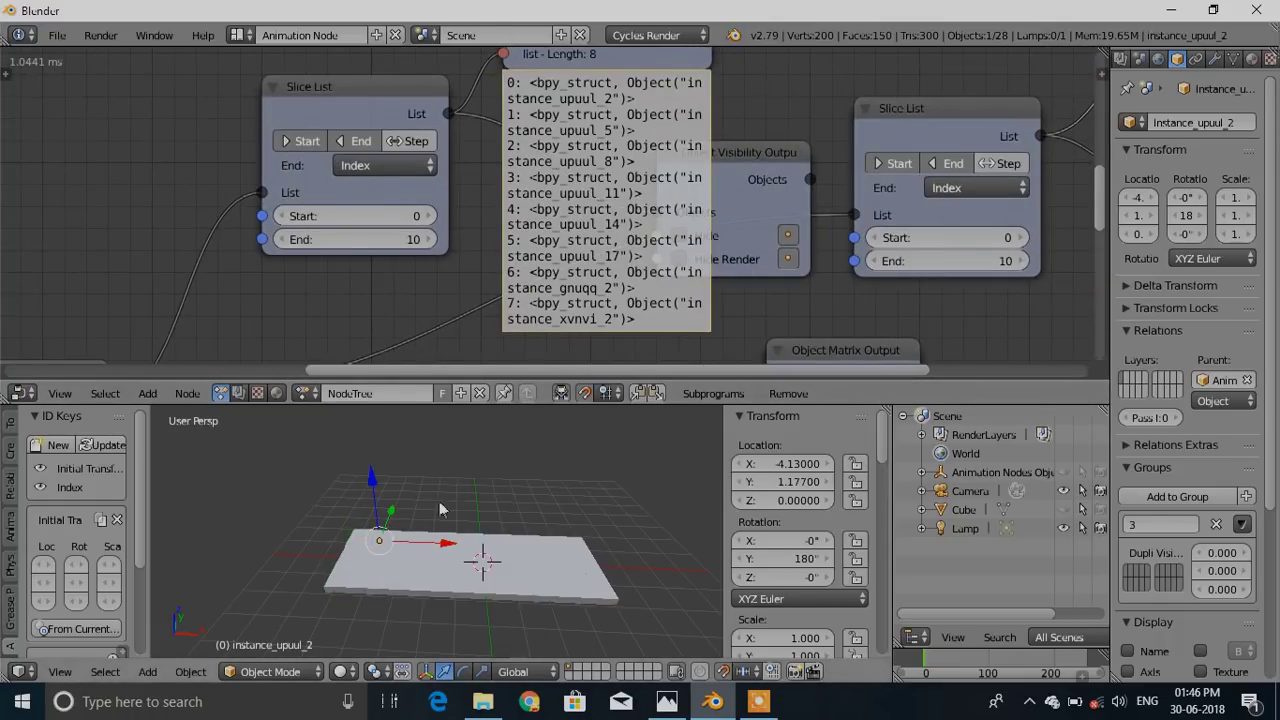
scroll(548, 285, down, 1)
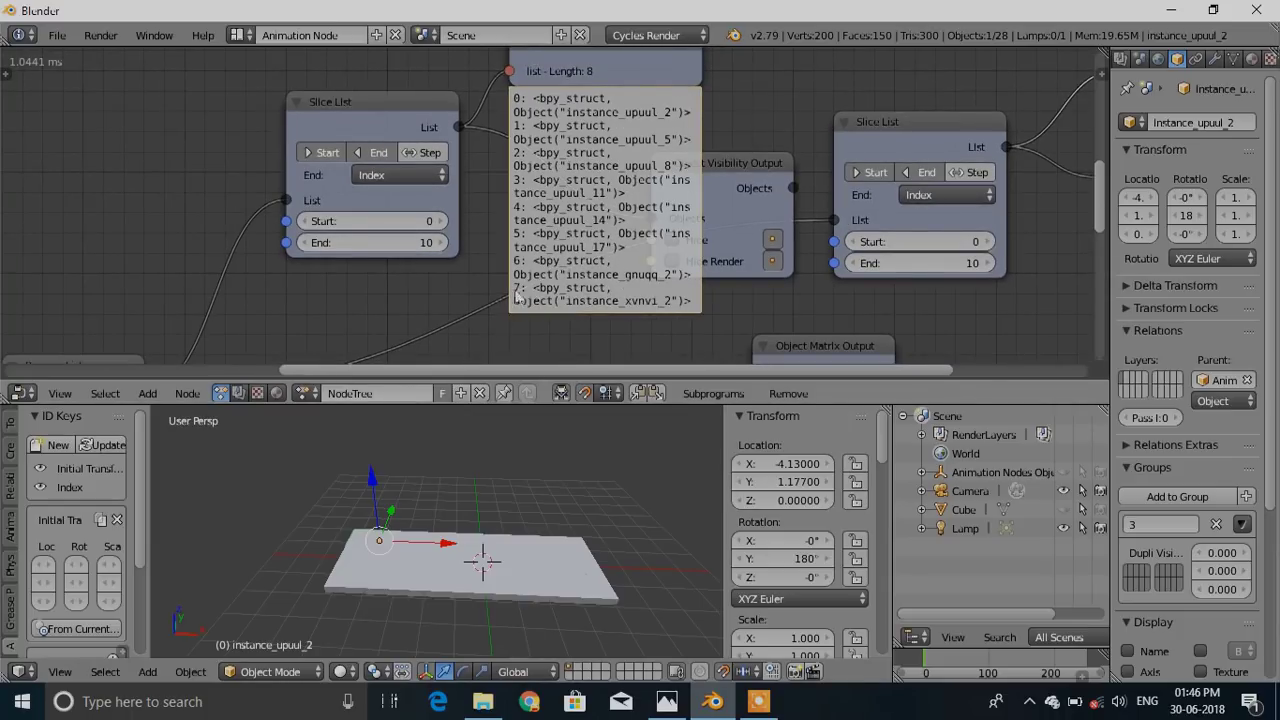
mouse_move(924, 656)
mouse_down()
mouse_move(943, 657)
mouse_move(908, 661)
mouse_up()
Add an Animate Float node above the Delay Falloff and connect Time Info's Frame to its Time input
middle_drag(414, 267, 713, 331)
drag(549, 303, 535, 344)
drag(374, 284, 278, 339)
key(shift+a)
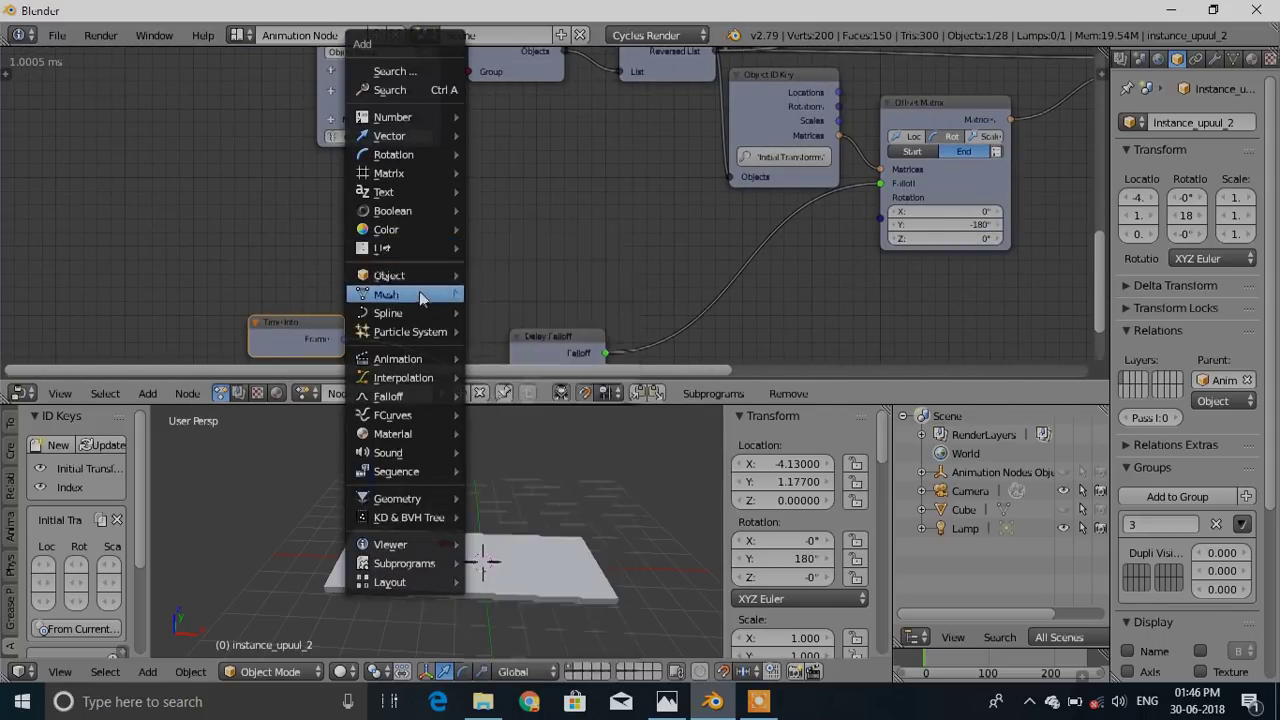
mouse_move(420, 360)
click(530, 422)
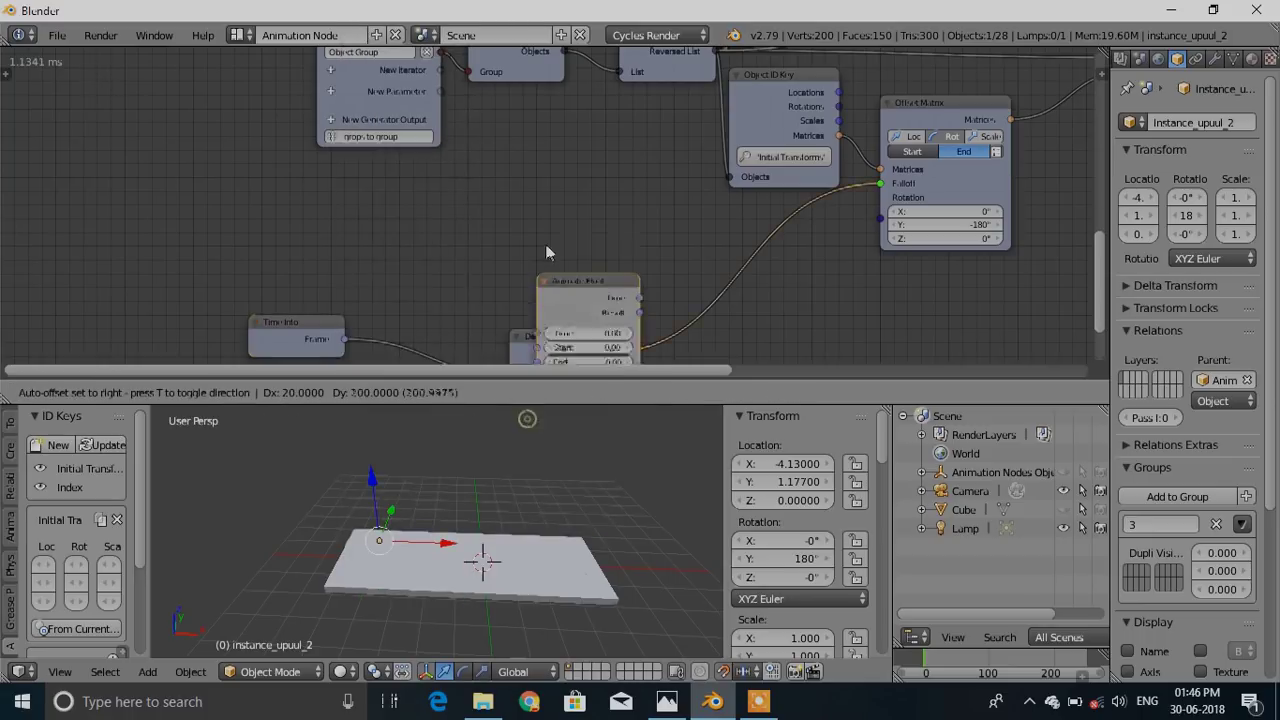
click(534, 177)
click(347, 345)
drag(347, 345, 538, 237)
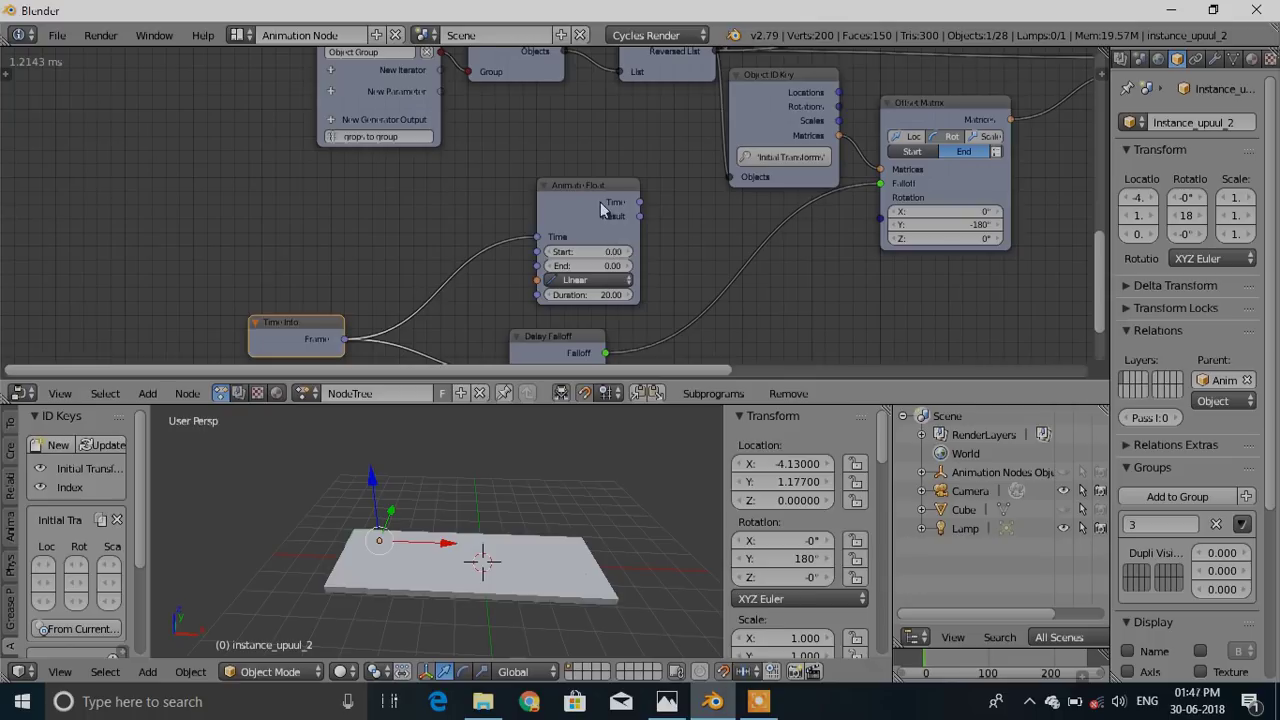
Spread out the Loop Input, Objects from Group and Reverse List nodes away from the Object ID Key to make room
middle_drag(728, 261, 692, 225)
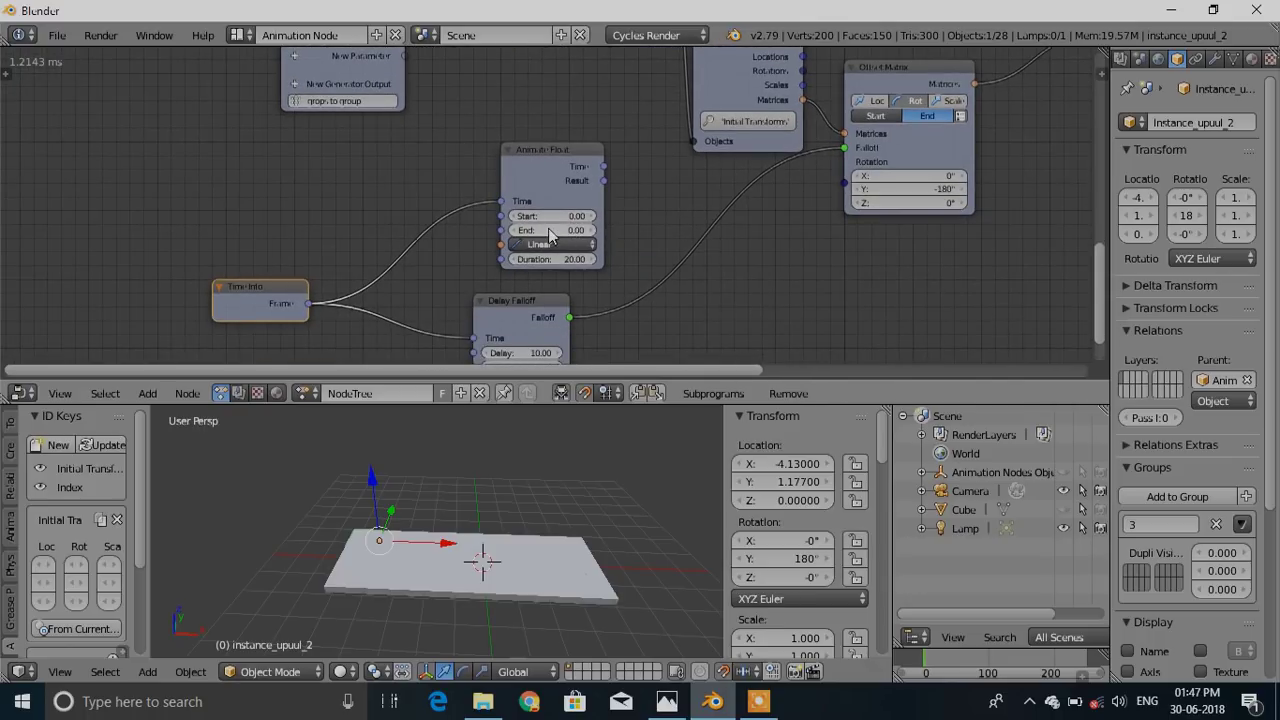
middle_drag(703, 229, 671, 206)
drag(493, 296, 535, 277)
middle_drag(558, 223, 775, 413)
drag(517, 146, 215, 146)
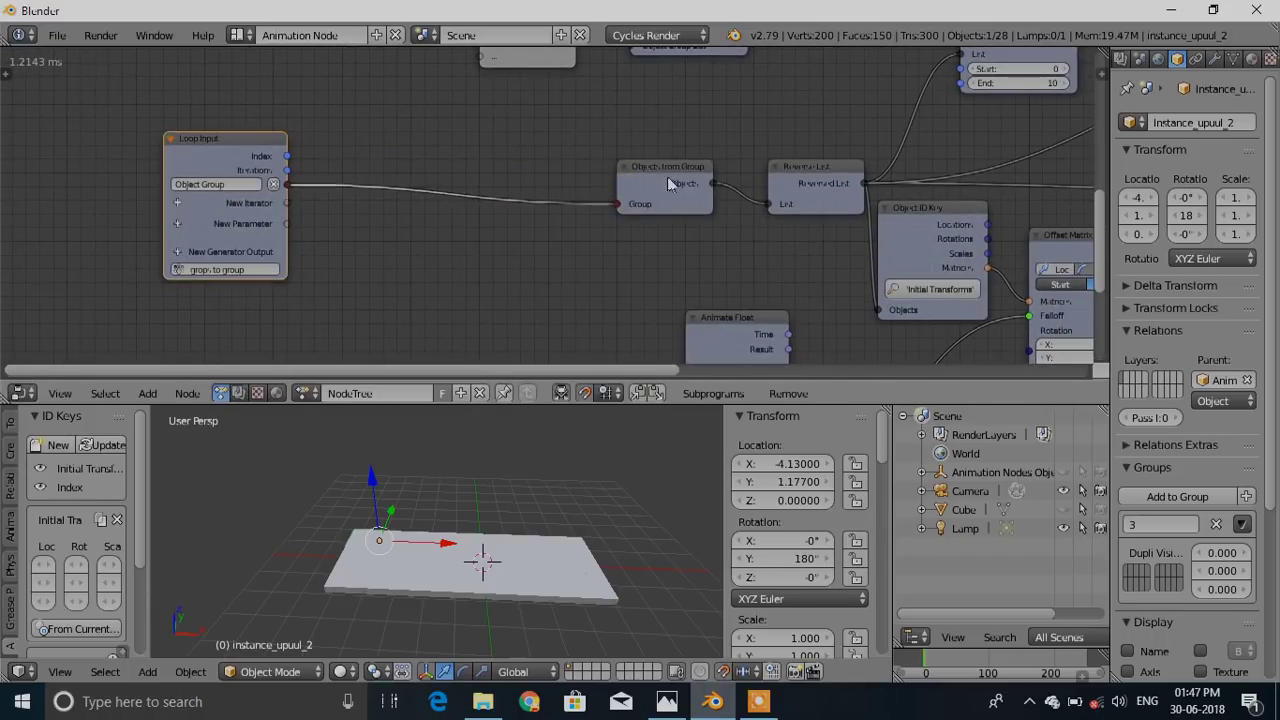
drag(667, 176, 420, 176)
drag(775, 185, 503, 185)
Add a Get List Length node fed by the Reversed List and connect its Length to Animate Float's End
middle_drag(353, 294, 402, 216)
key(shift+a)
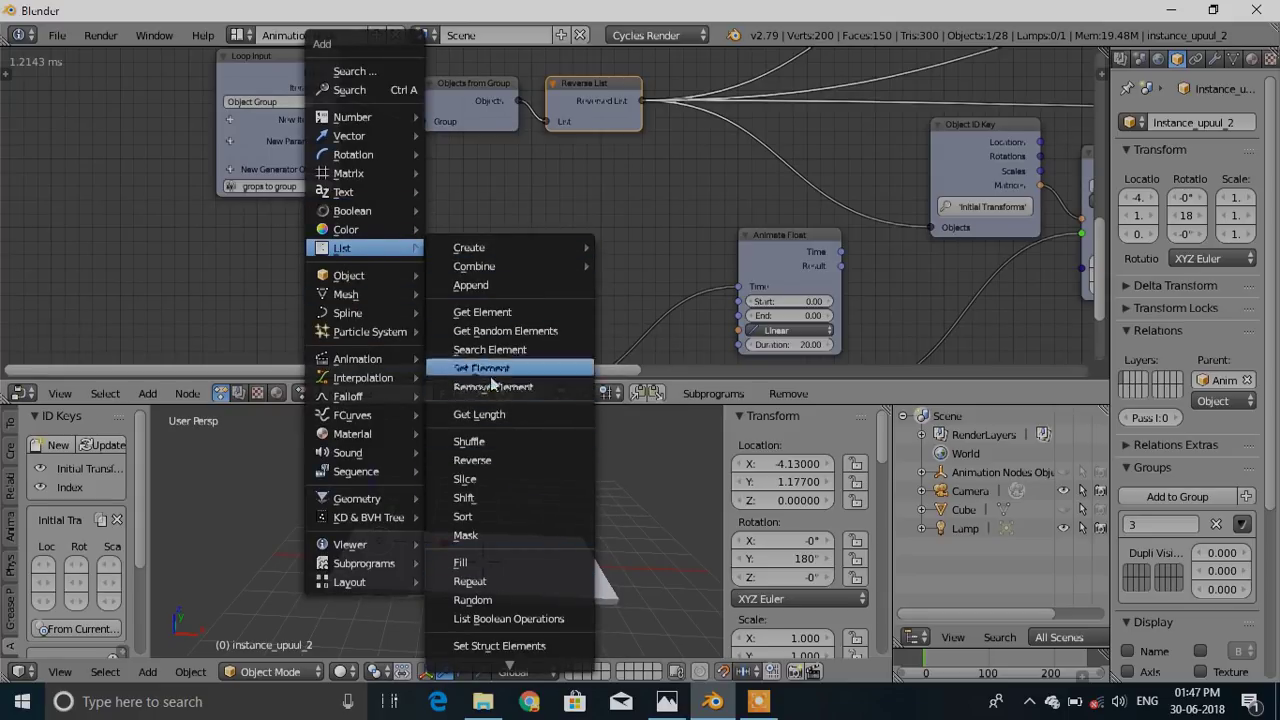
click(480, 414)
click(640, 160)
drag(641, 101, 642, 216)
drag(749, 234, 814, 231)
drag(737, 196, 766, 315)
Move the Loop Input, Objects from Group and Reverse List nodes farther away and align Animate Float above the Delay Falloff
scroll(420, 193, down, 3)
middle_drag(420, 190, 608, 170)
drag(492, 112, 296, 109)
drag(634, 135, 343, 137)
drag(727, 138, 555, 138)
scroll(940, 338, up, 3)
middle_drag(940, 338, 760, 258)
drag(727, 150, 713, 150)
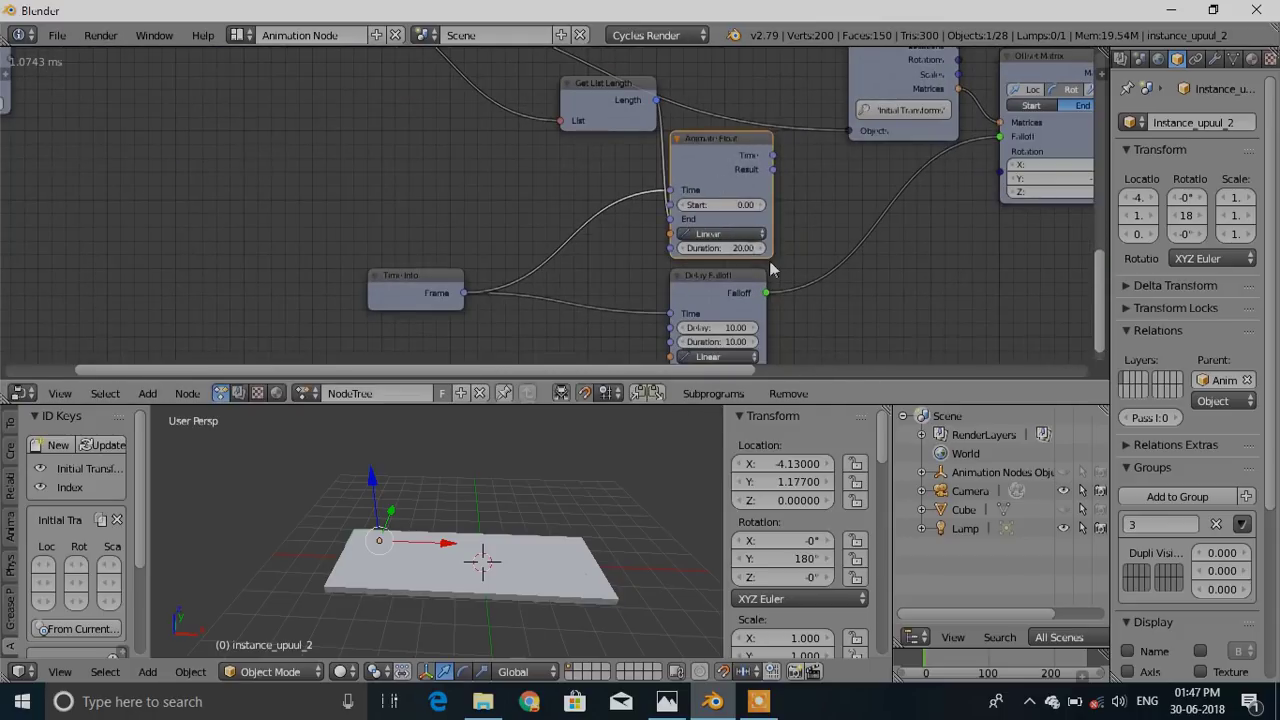
Move the Get List Length node farther from Animate Float to leave space between them
scroll(769, 260, up, 3)
middle_drag(769, 260, 717, 262)
middle_drag(570, 158, 636, 157)
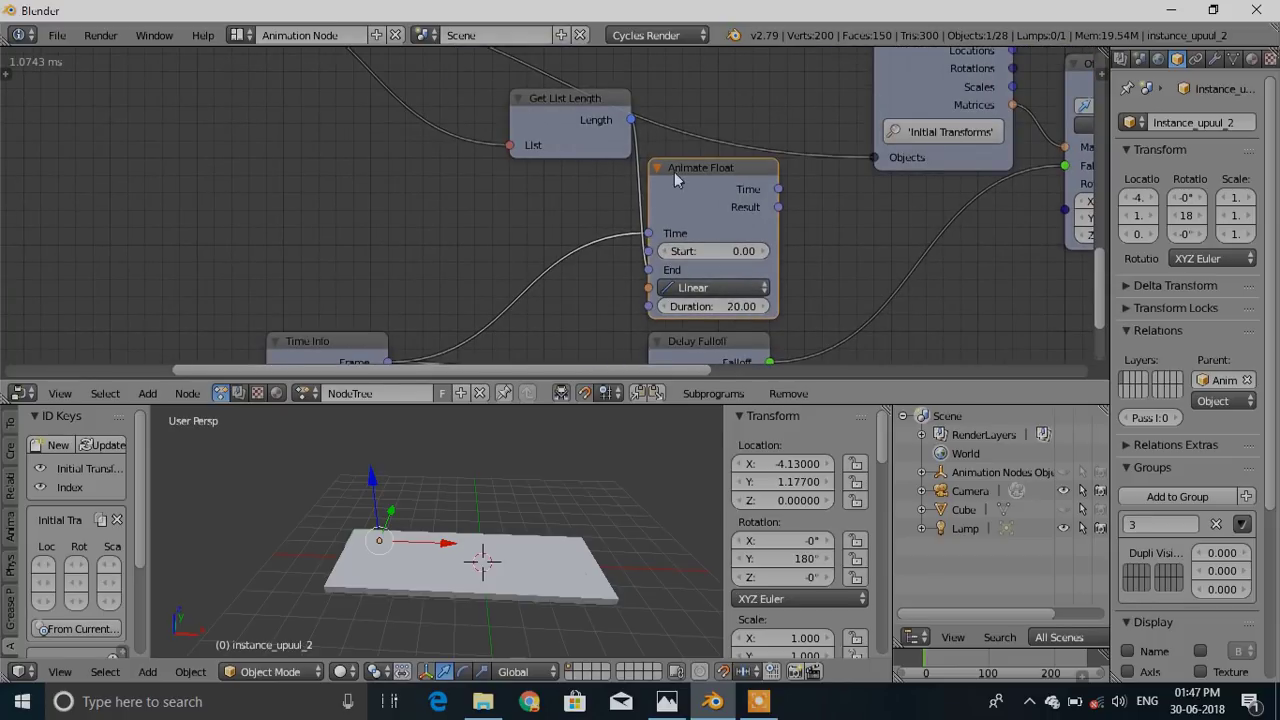
middle_drag(762, 346, 933, 300)
drag(780, 68, 676, 73)
middle_drag(787, 217, 754, 133)
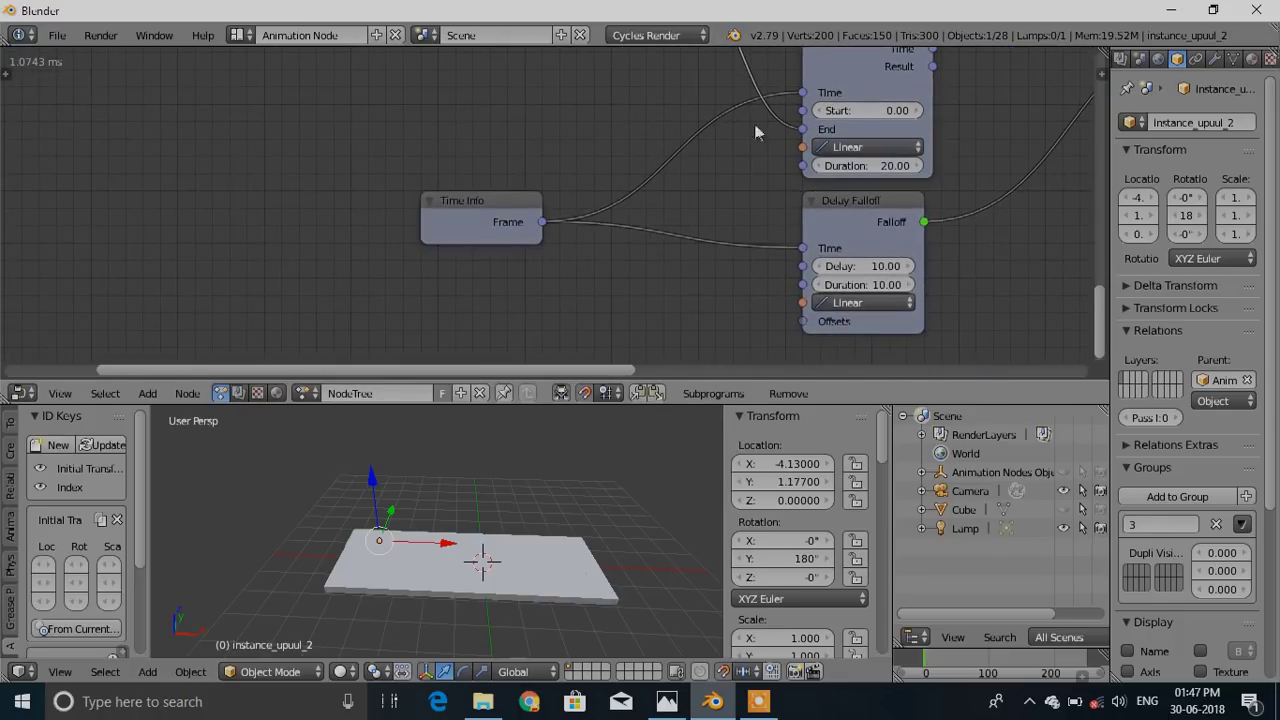
middle_drag(617, 102, 682, 190)
Add a Math node multiplying the list Length by 10 and connect its Result to Animate Float's Duration
key(shift+a)
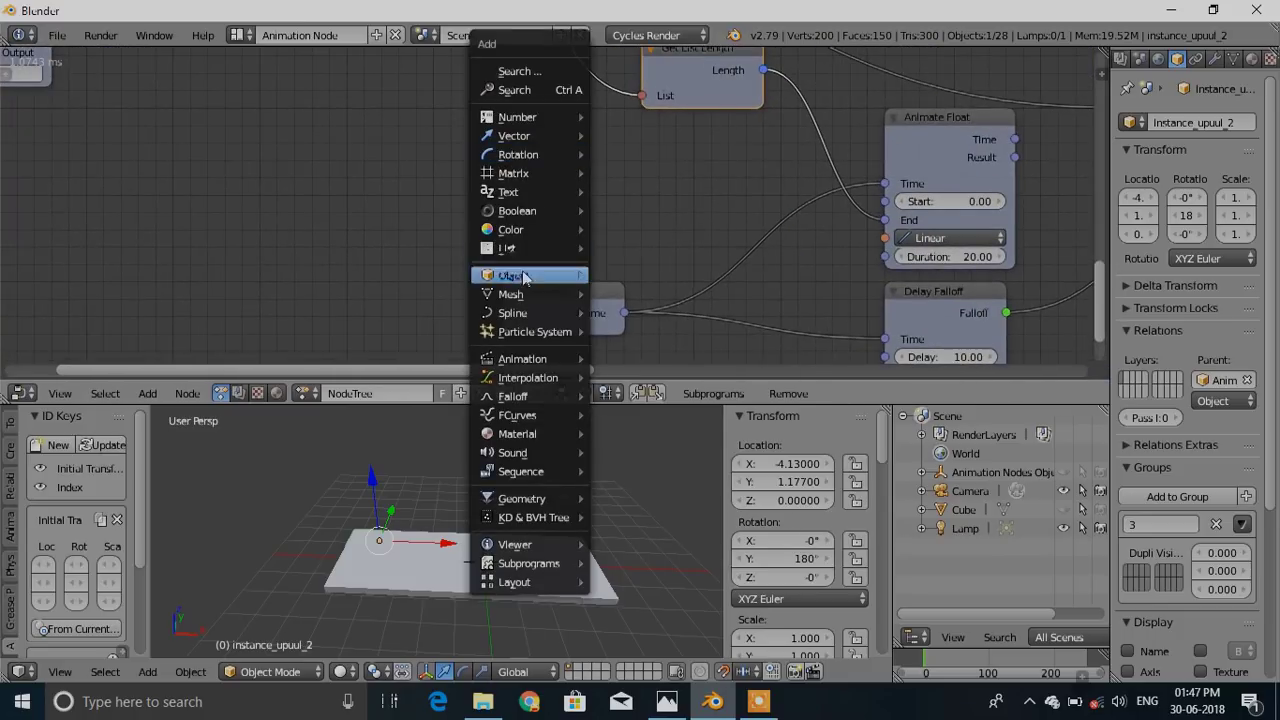
mouse_move(517, 122)
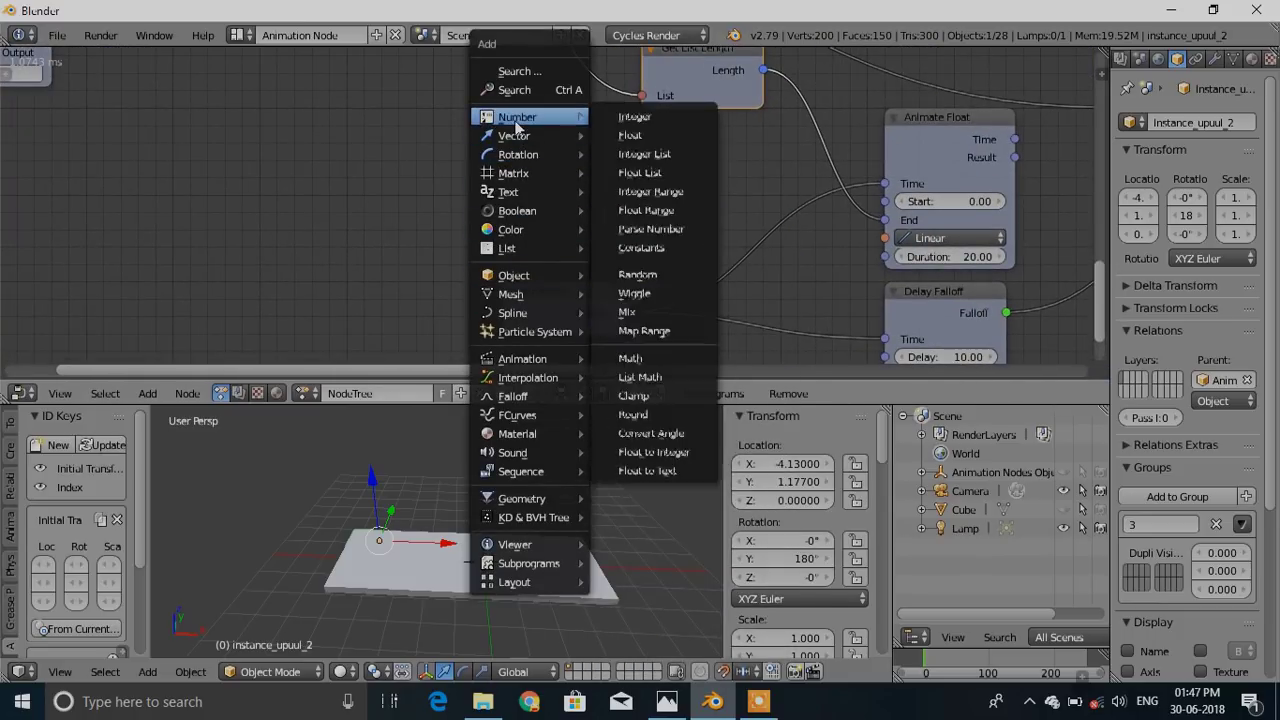
click(630, 358)
click(663, 92)
drag(663, 92, 662, 184)
text(0)
key(Return)
drag(584, 292, 445, 292)
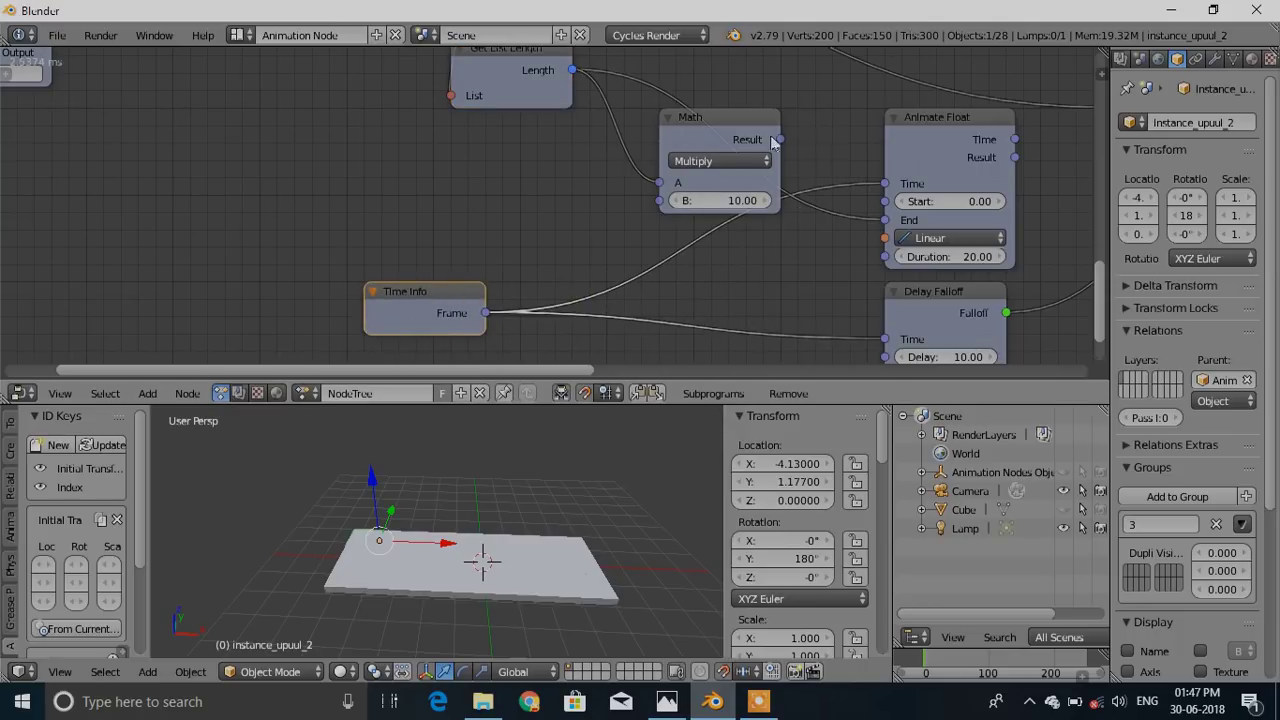
drag(782, 139, 886, 257)
Check Animate Float's Result with a temporary Viewer node during animation playback, and remove that Viewer
middle_drag(942, 260, 664, 325)
click(666, 204)
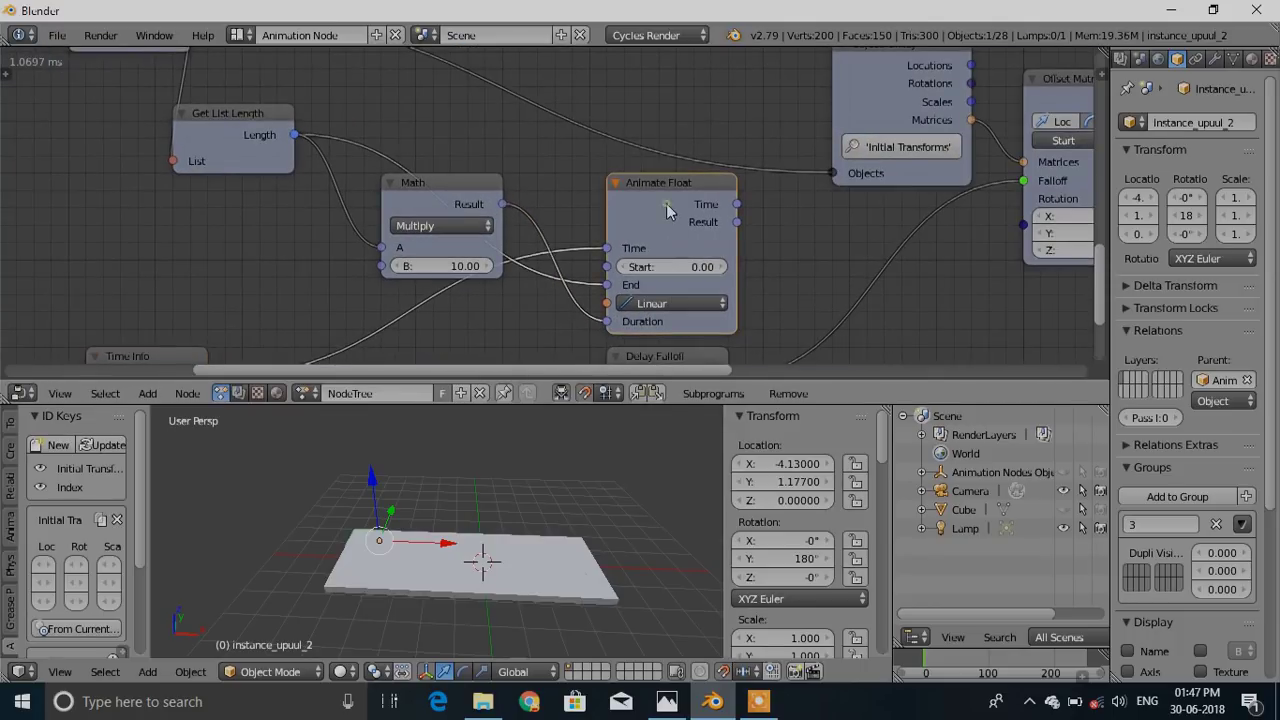
key(w)
click(677, 300)
click(676, 298)
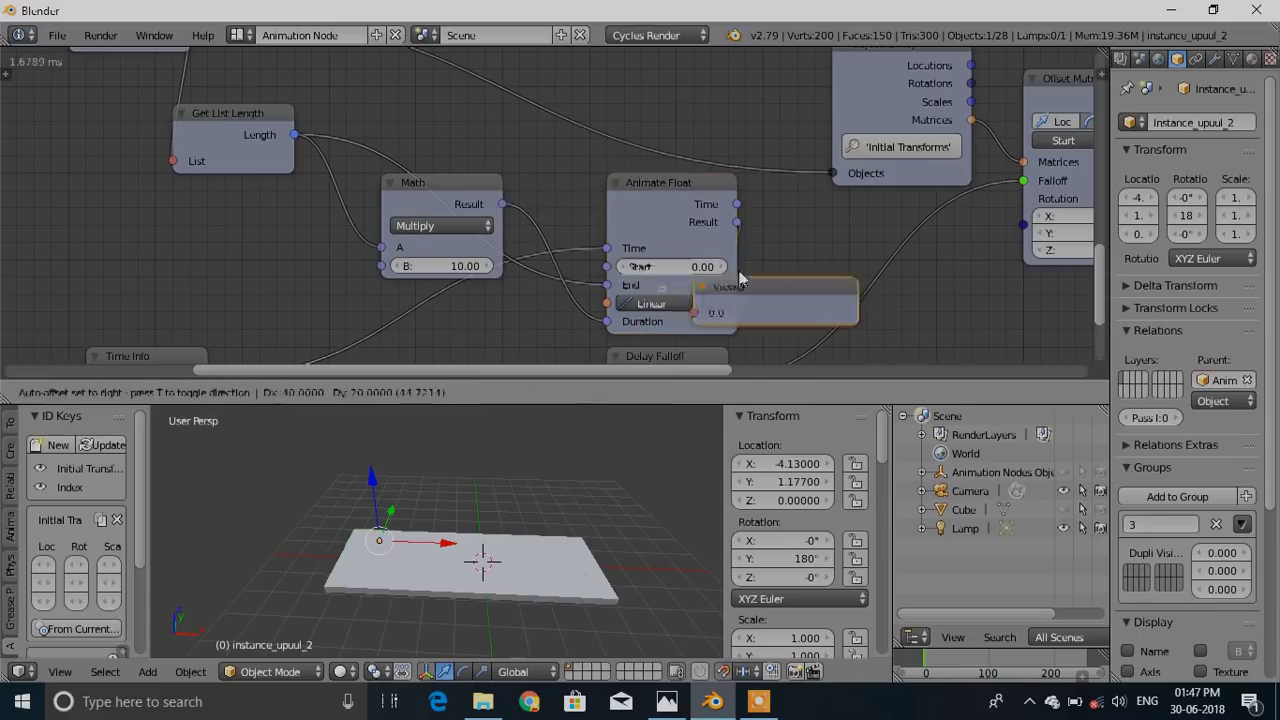
click(827, 242)
key(alt+a)
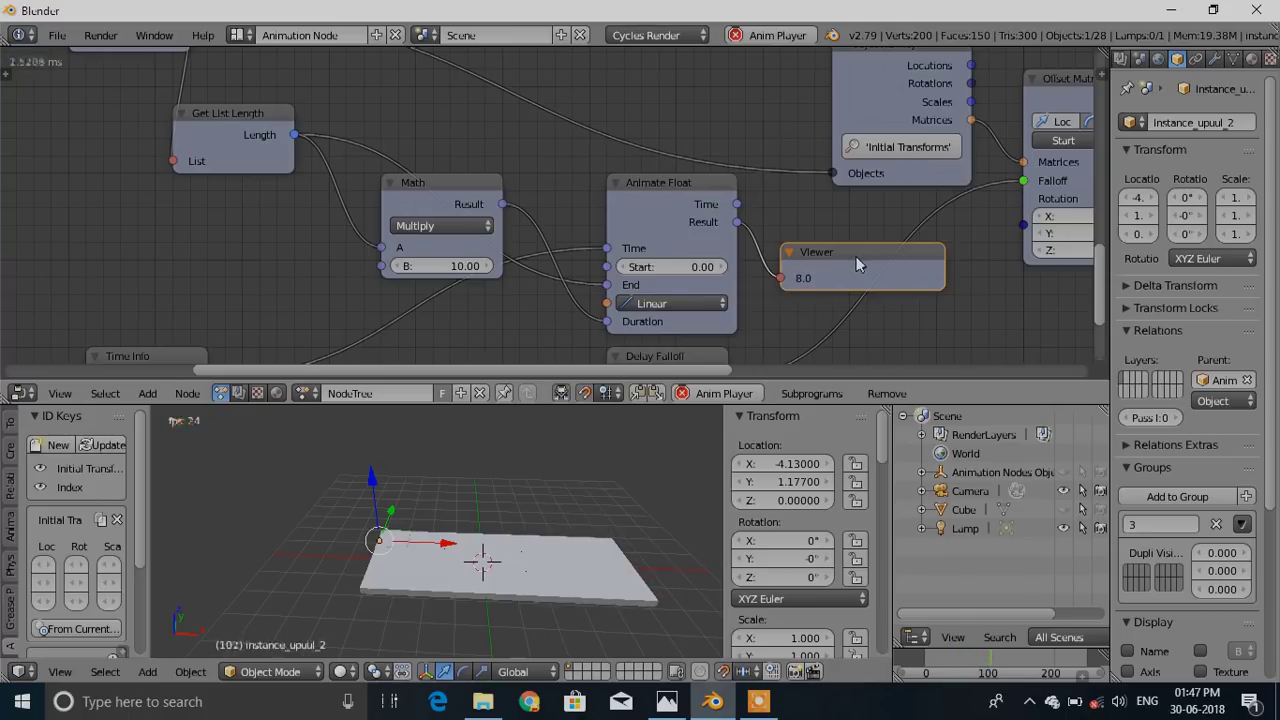
key(alt+a)
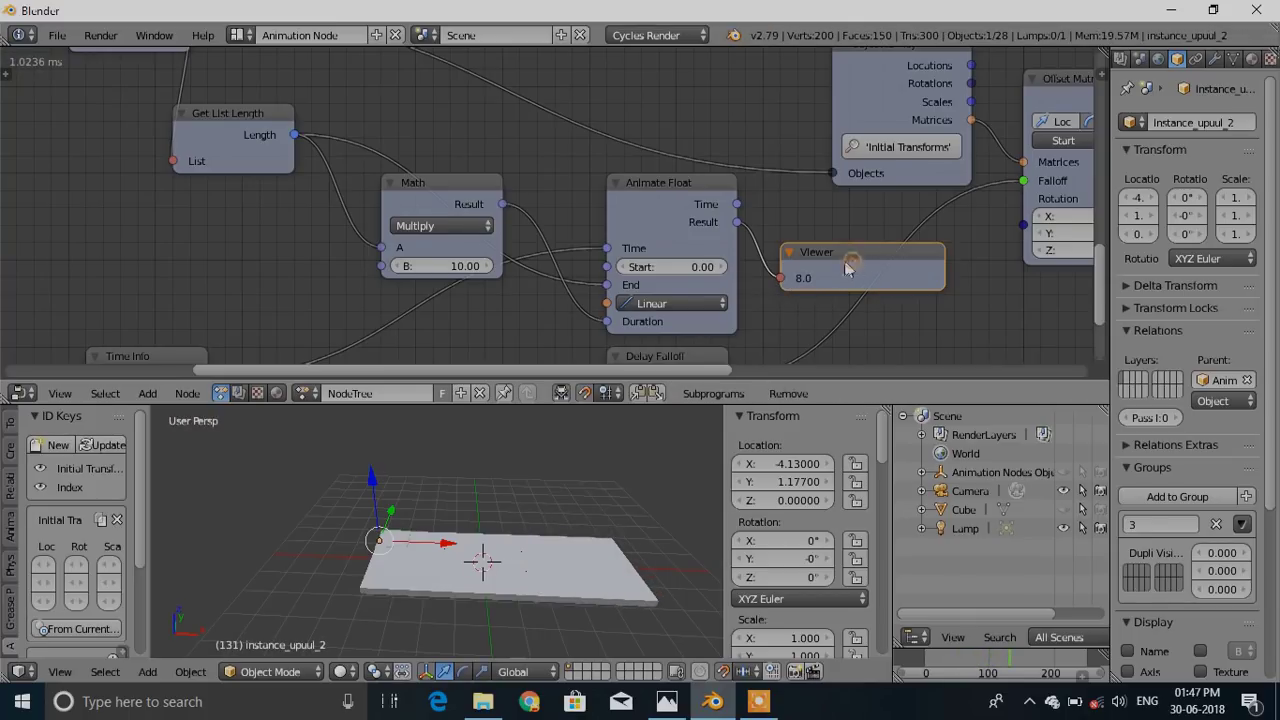
key(x)
Examine the first Slice List's Viewer entries against instances selected along the strip's far row
scroll(643, 278, down, 3)
middle_drag(655, 277, 711, 357)
middle_drag(678, 253, 648, 248)
scroll(648, 248, up, 5)
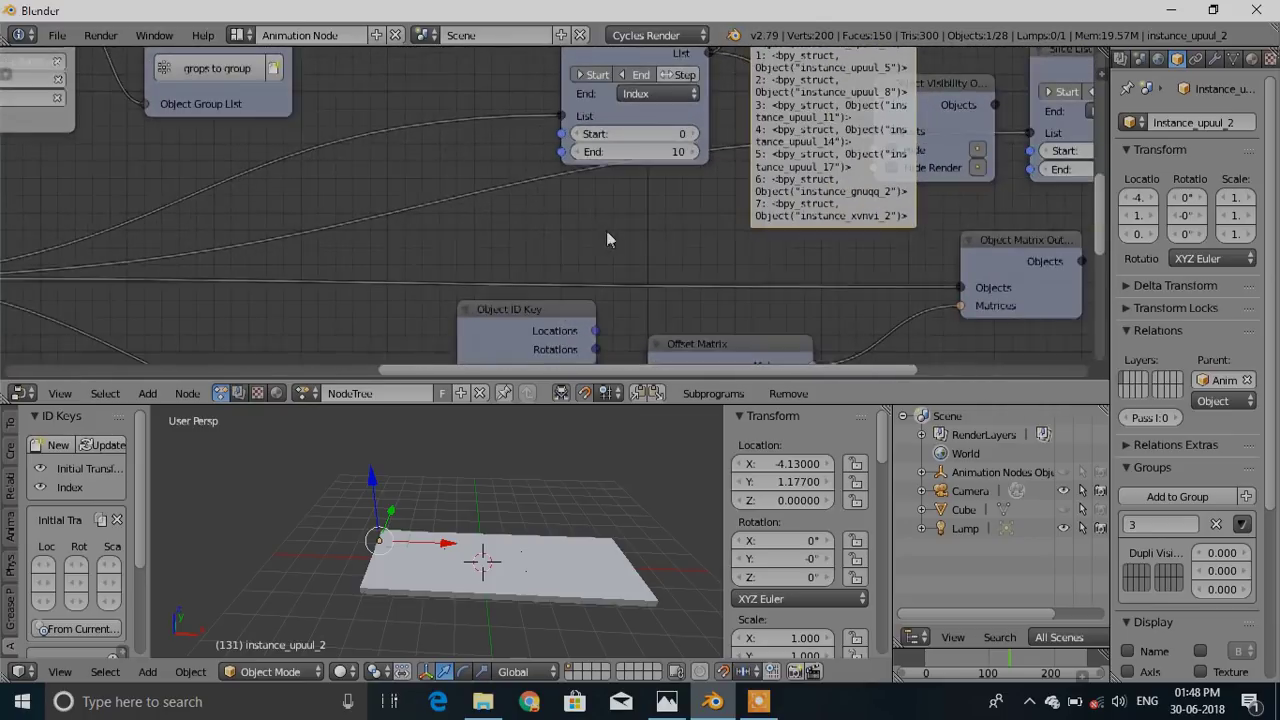
middle_drag(526, 337, 483, 348)
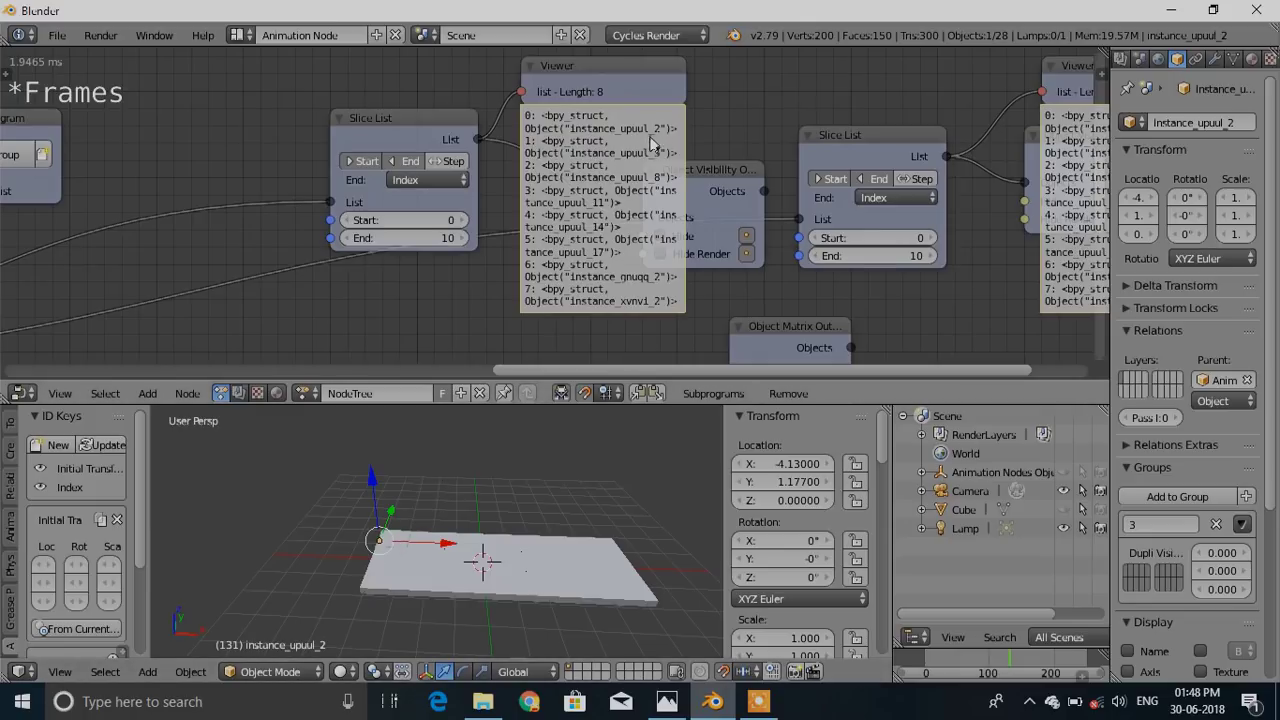
scroll(650, 143, up, 2)
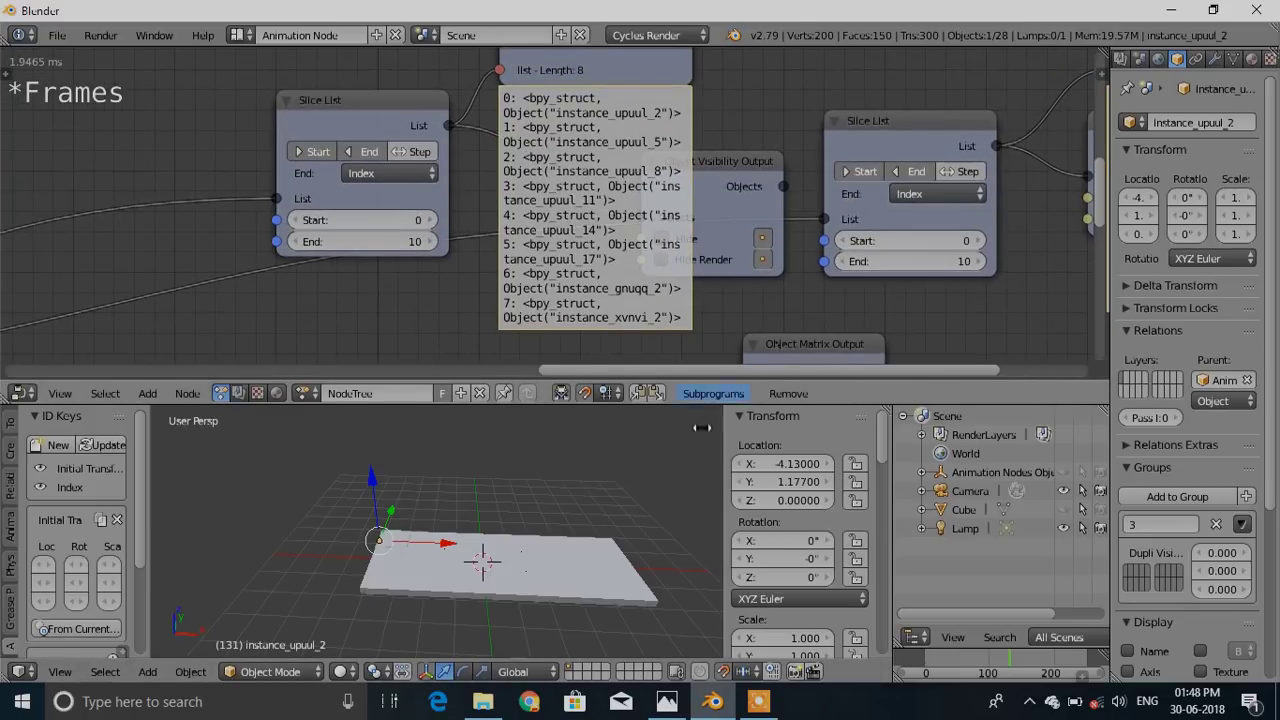
right_click(421, 546)
right_click(398, 543)
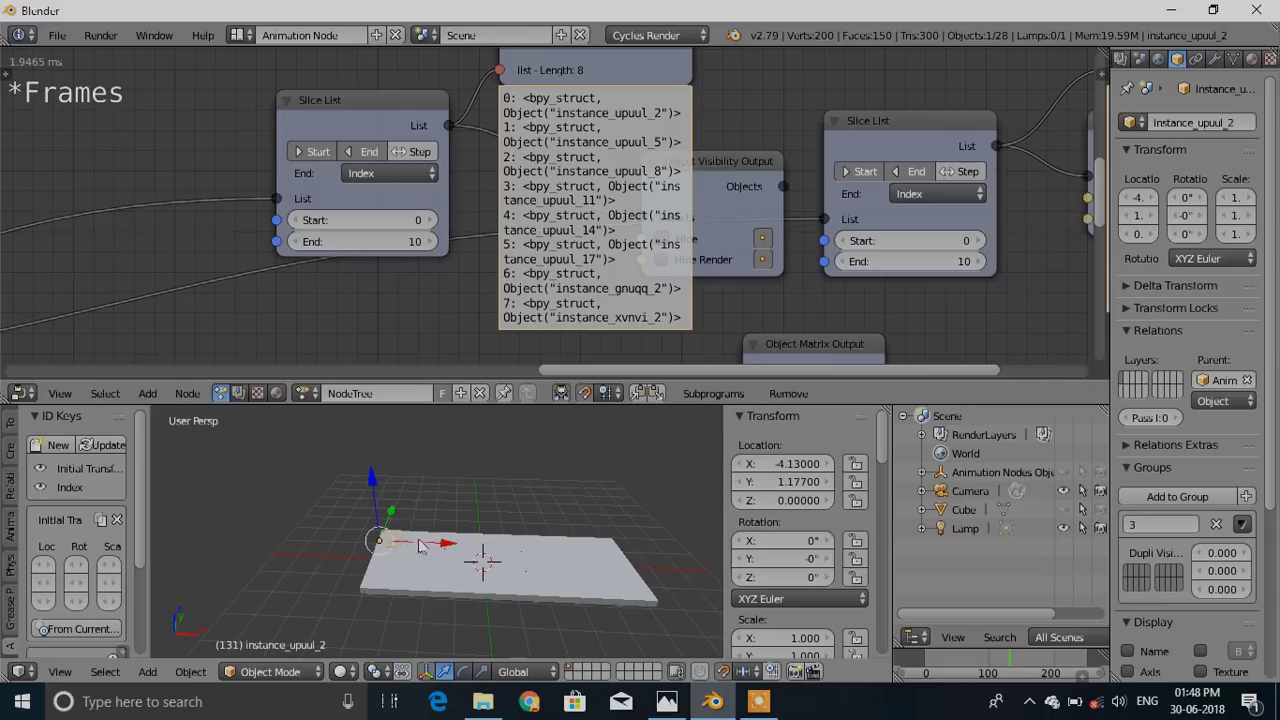
right_click(434, 544)
middle_drag(279, 292, 407, 283)
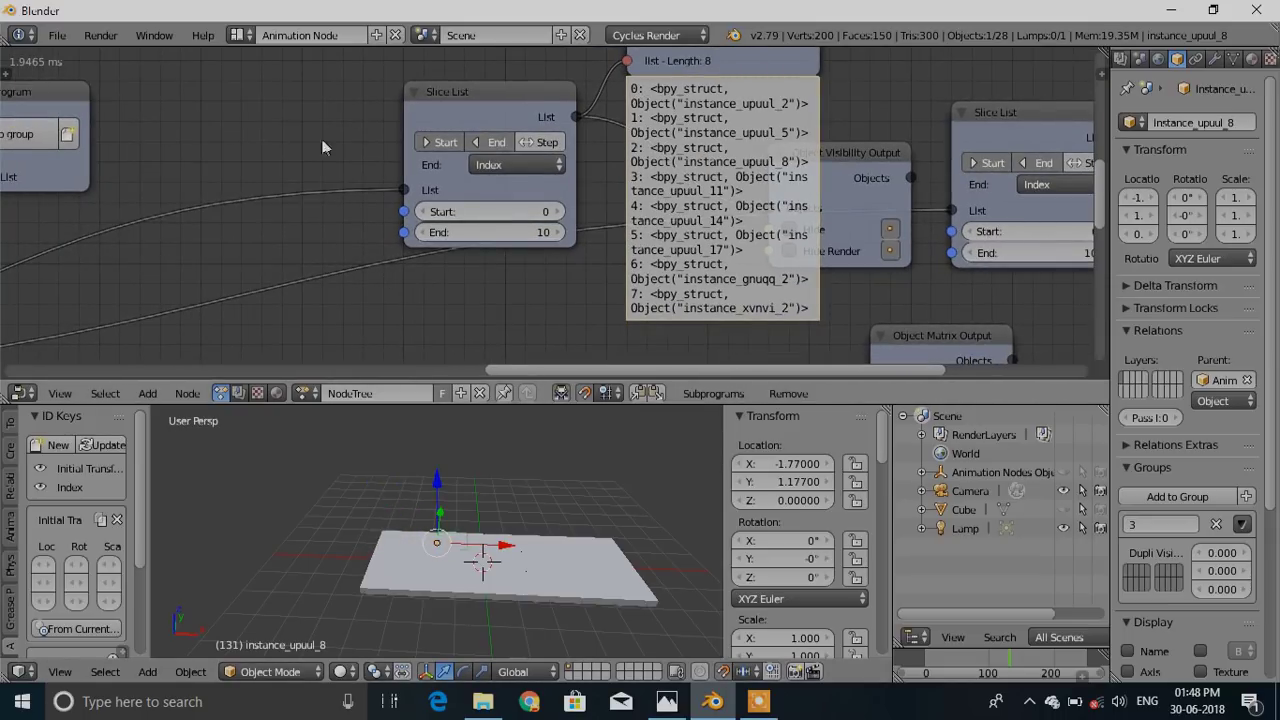
Connect Animate Float's Result to the first Slice List's End input
scroll(525, 200, down, 3)
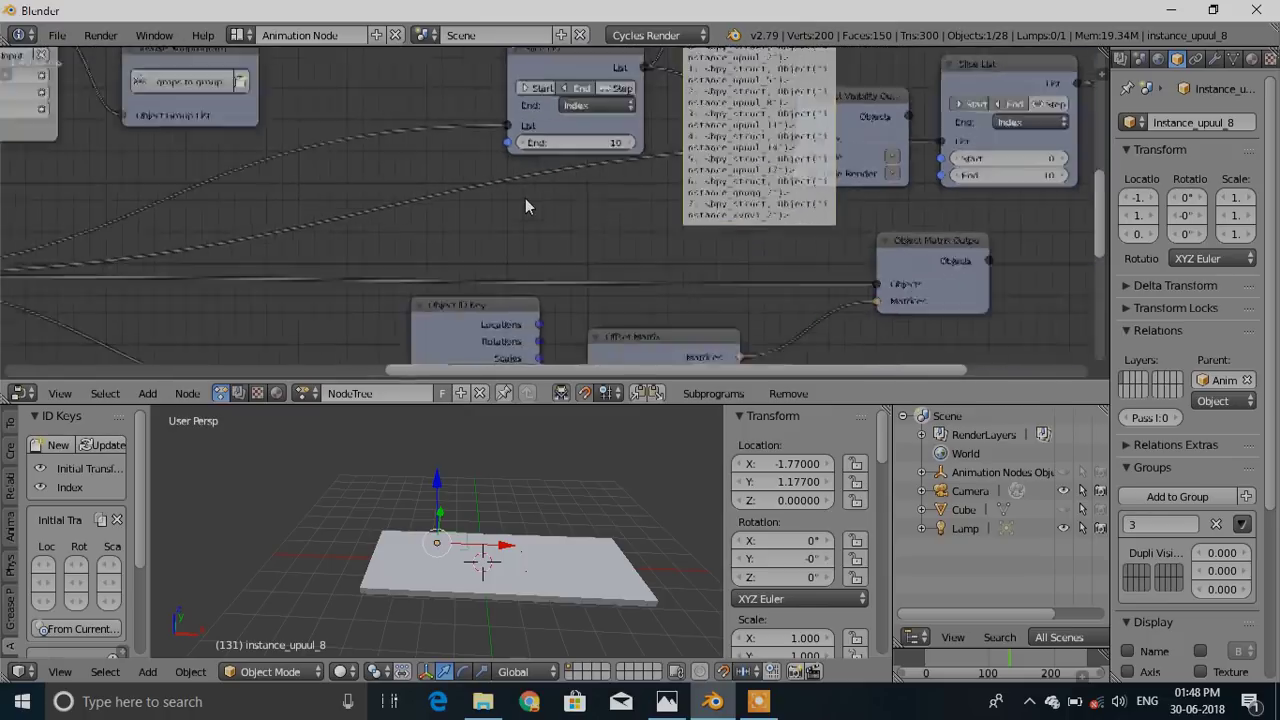
middle_drag(437, 248, 548, 143)
scroll(548, 143, down, 4)
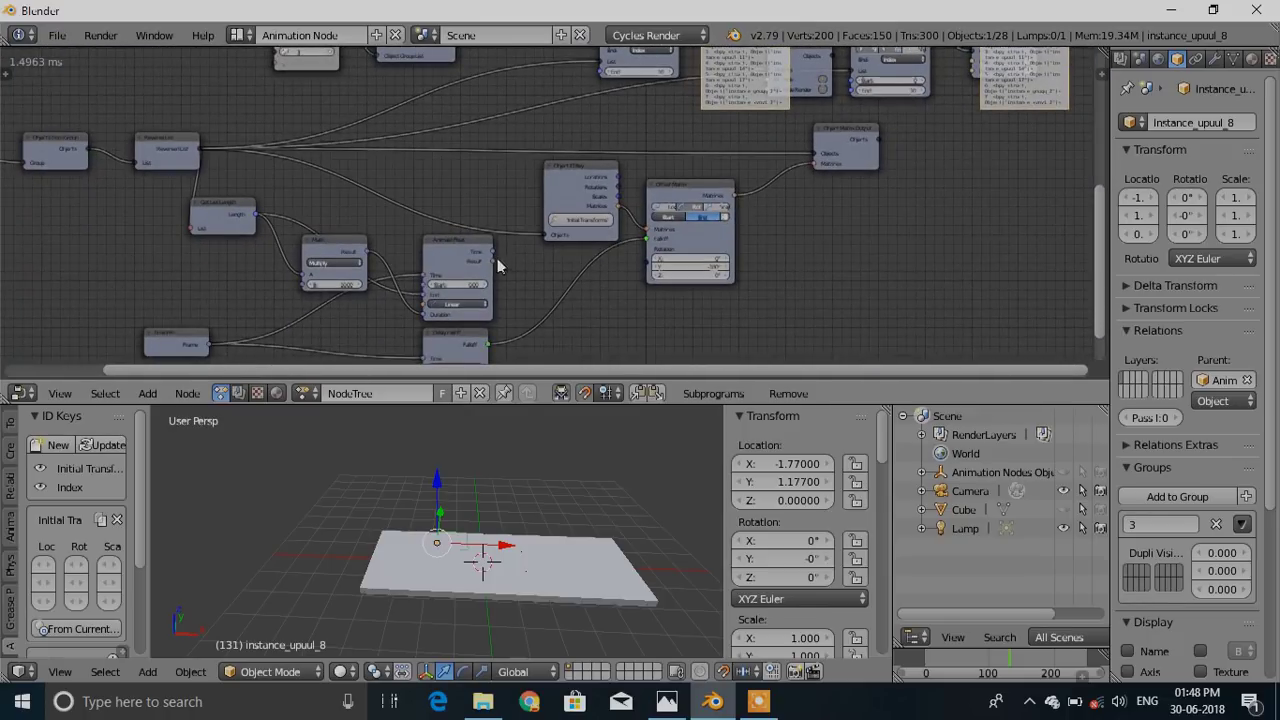
drag(492, 259, 602, 73)
scroll(575, 228, up, 4)
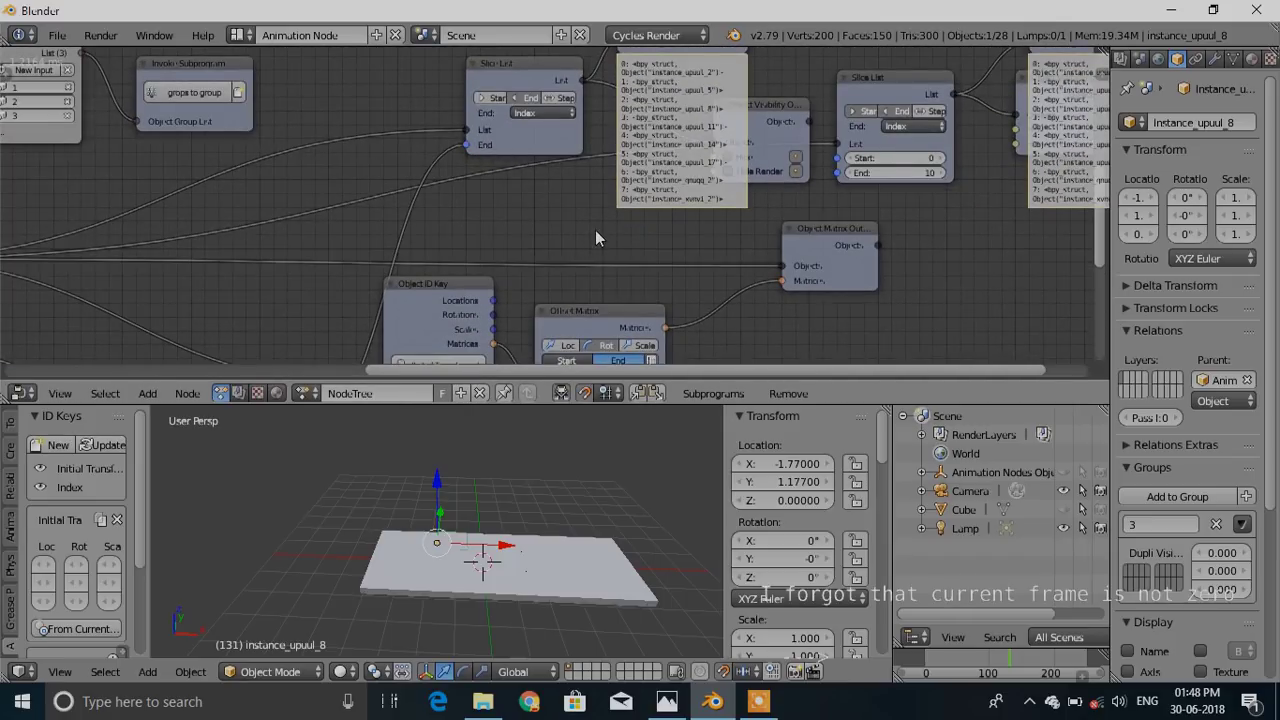
Play the animation briefly to check how the first Slice List's Viewer entries change
key(alt+a)
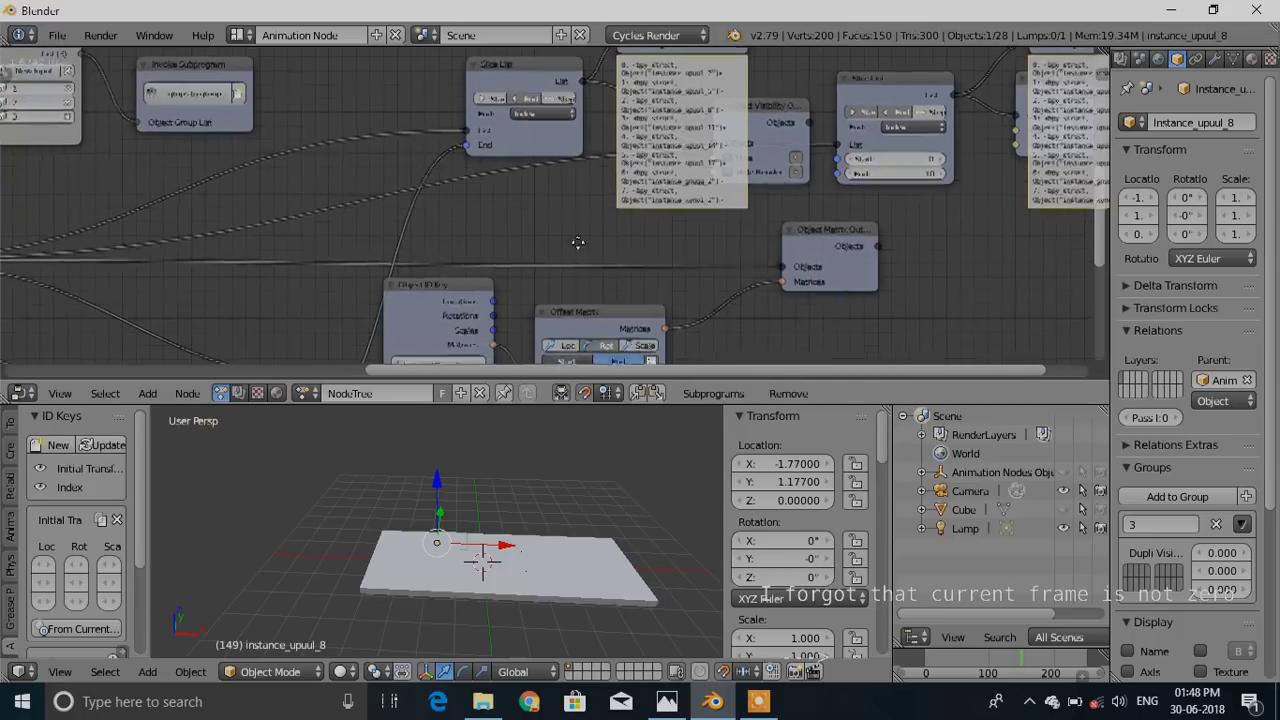
middle_drag(580, 243, 556, 288)
key(alt+a)
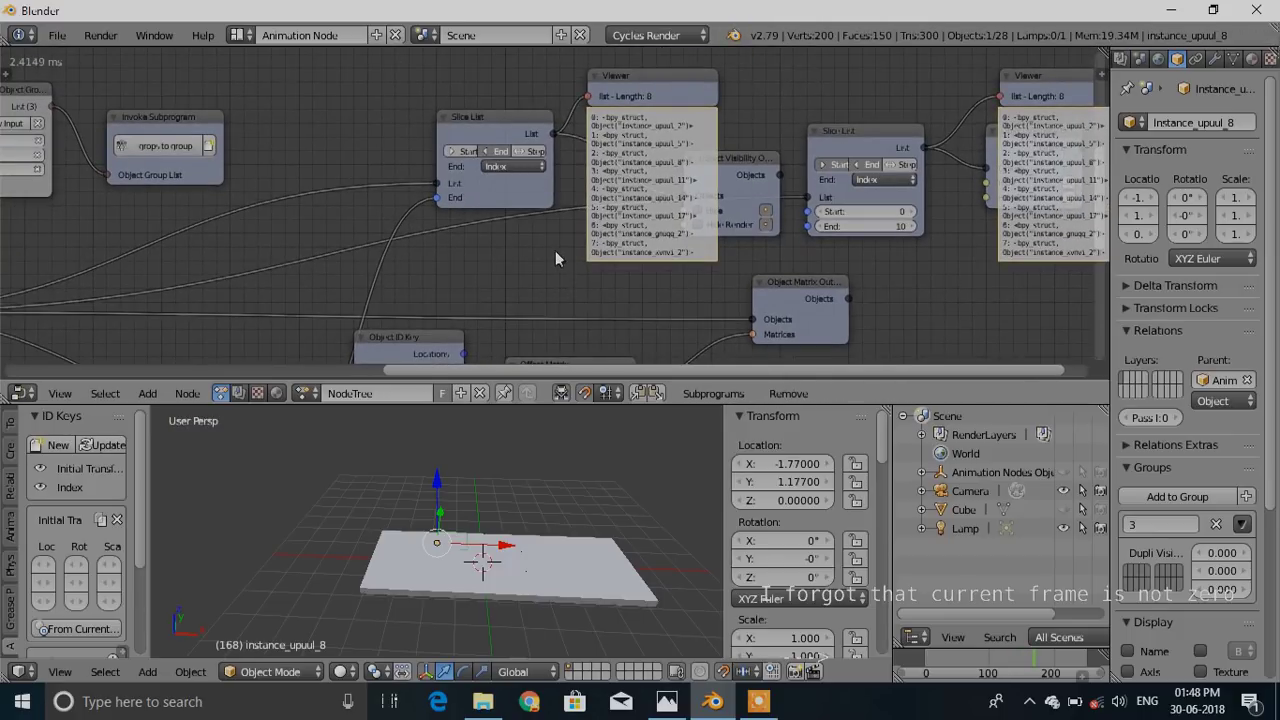
Switch the first Slice List from End to Start slicing and feed Animate Float's Result into Start
scroll(553, 250, up, 2)
click(461, 182)
click(486, 183)
scroll(458, 253, down, 4)
middle_drag(384, 345, 476, 232)
scroll(476, 236, down, 2)
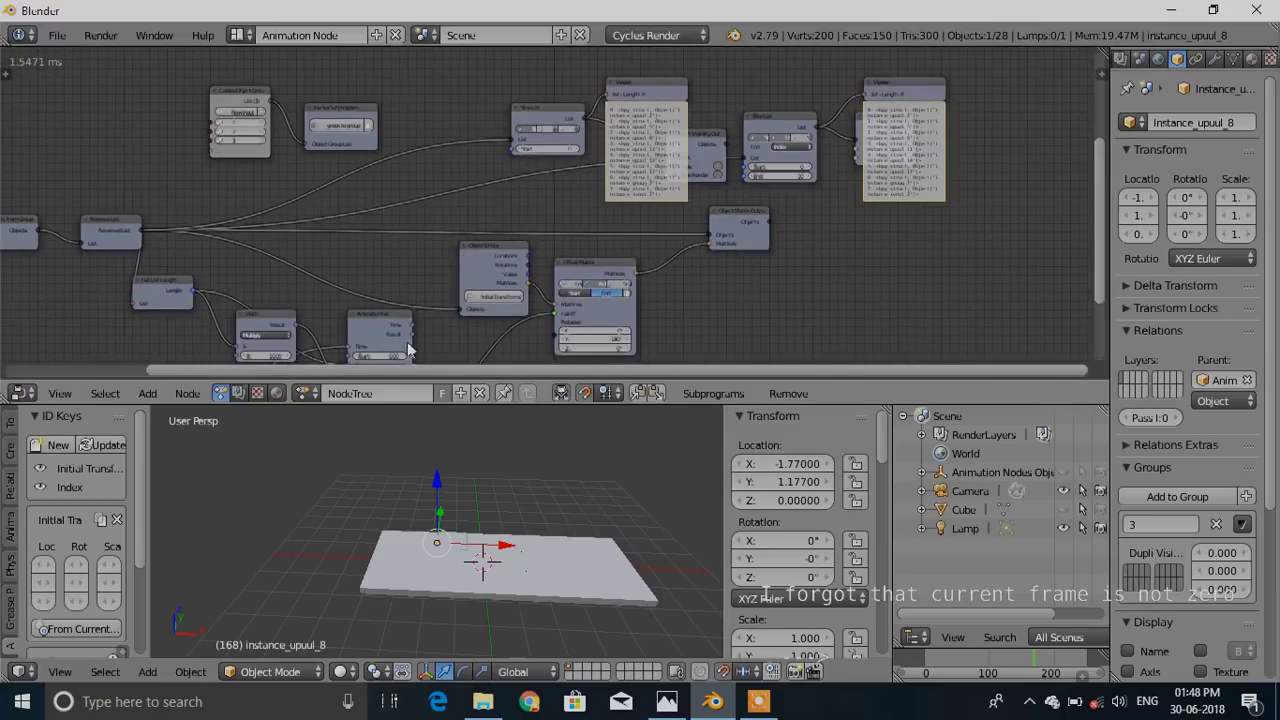
drag(413, 334, 513, 149)
scroll(505, 180, up, 2)
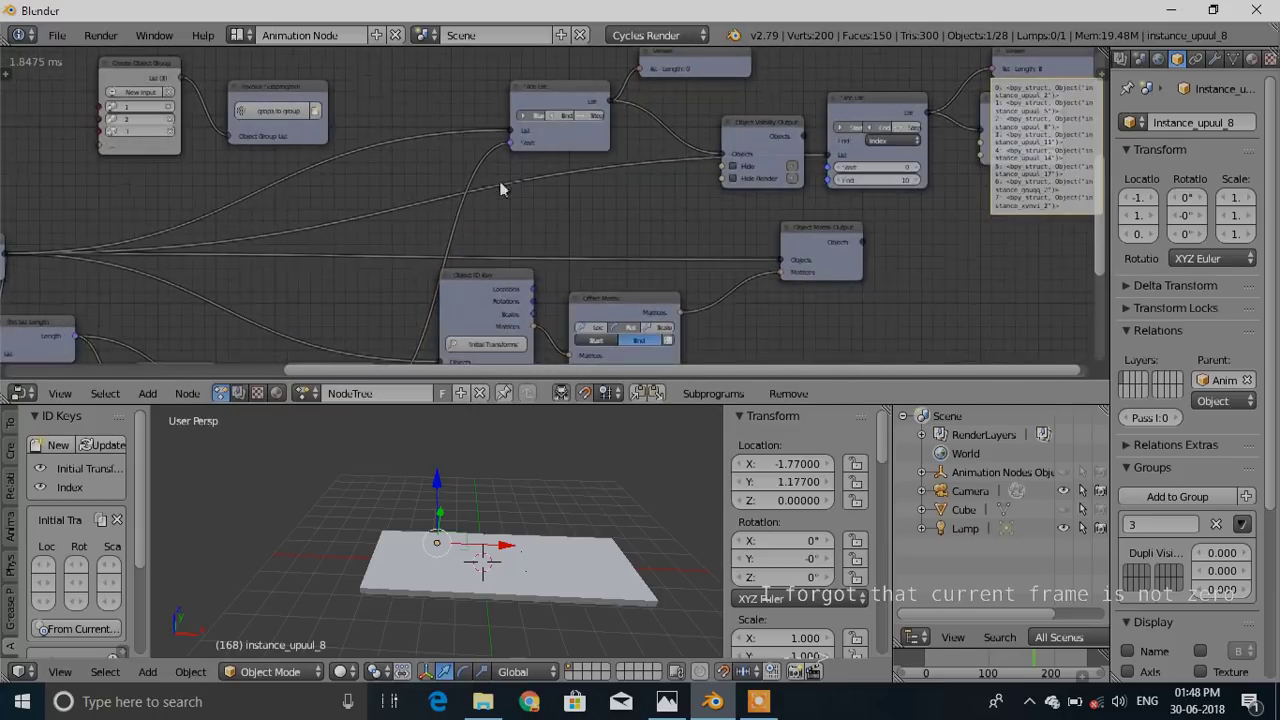
Try the first Slice List with unlinked Start and End indices, setting End to 1
middle_drag(380, 352, 408, 230)
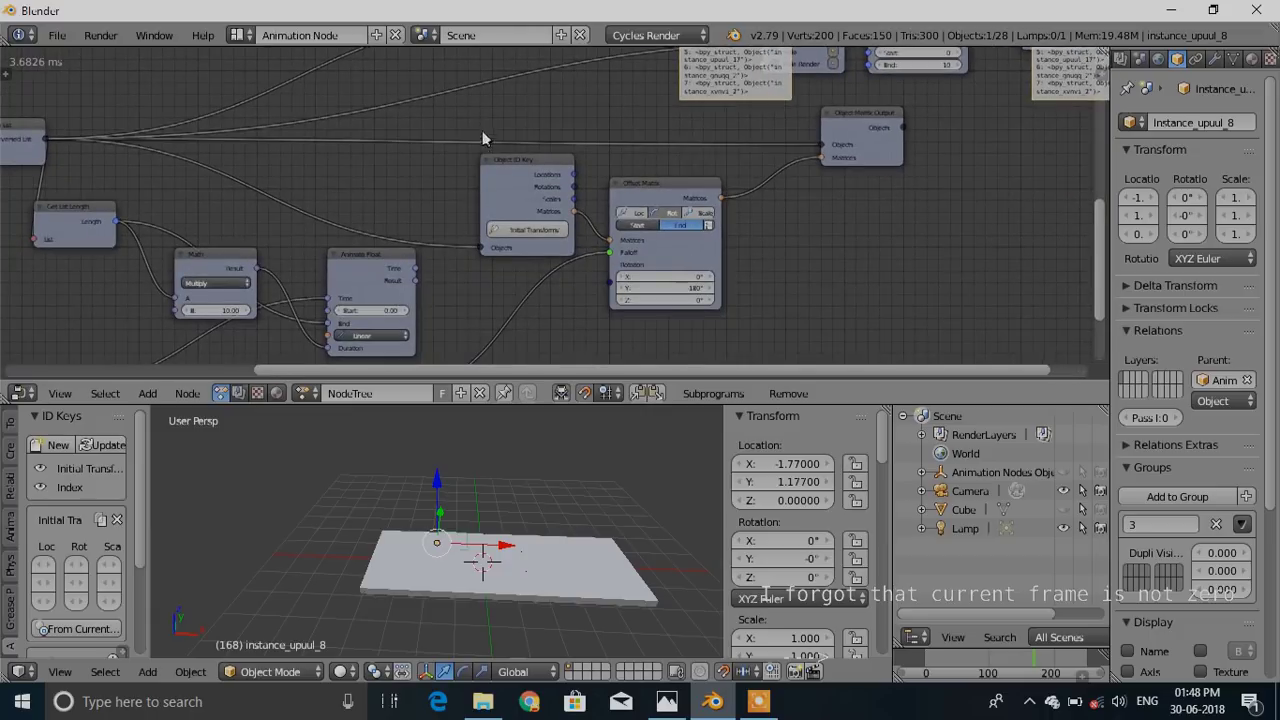
middle_drag(482, 138, 419, 230)
scroll(520, 105, up, 3)
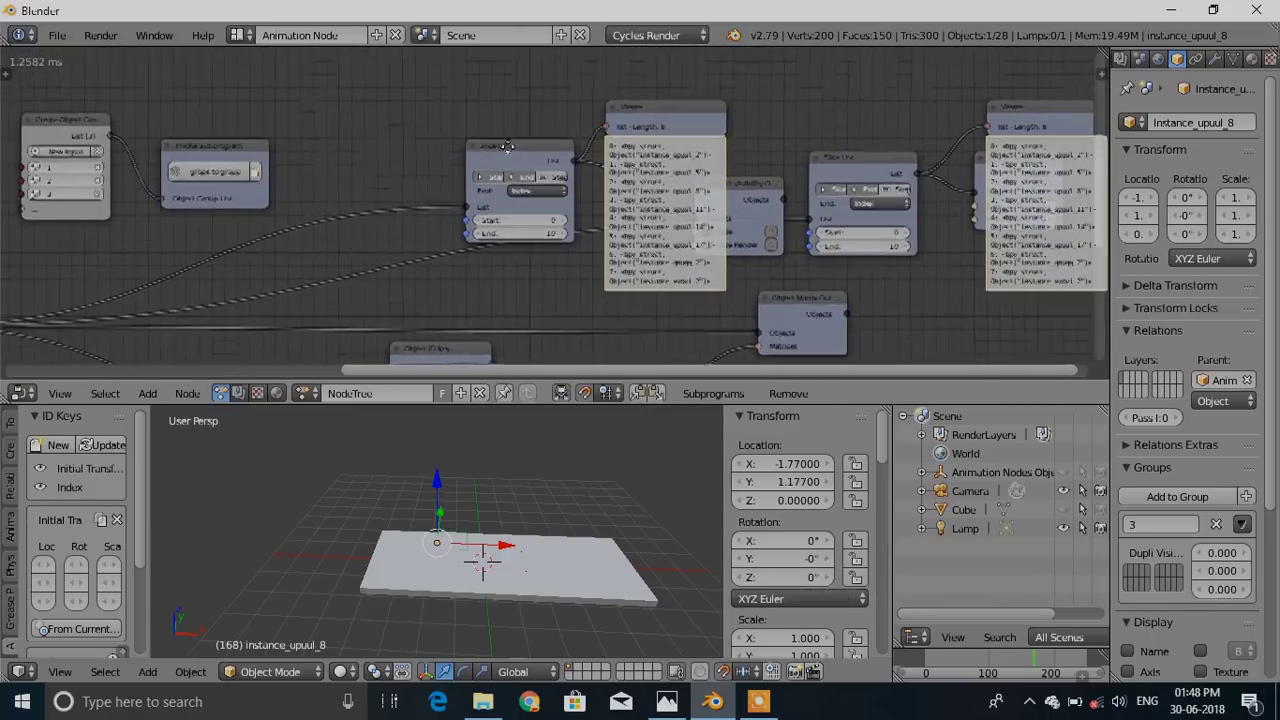
drag(505, 235, 470, 235)
click(505, 235)
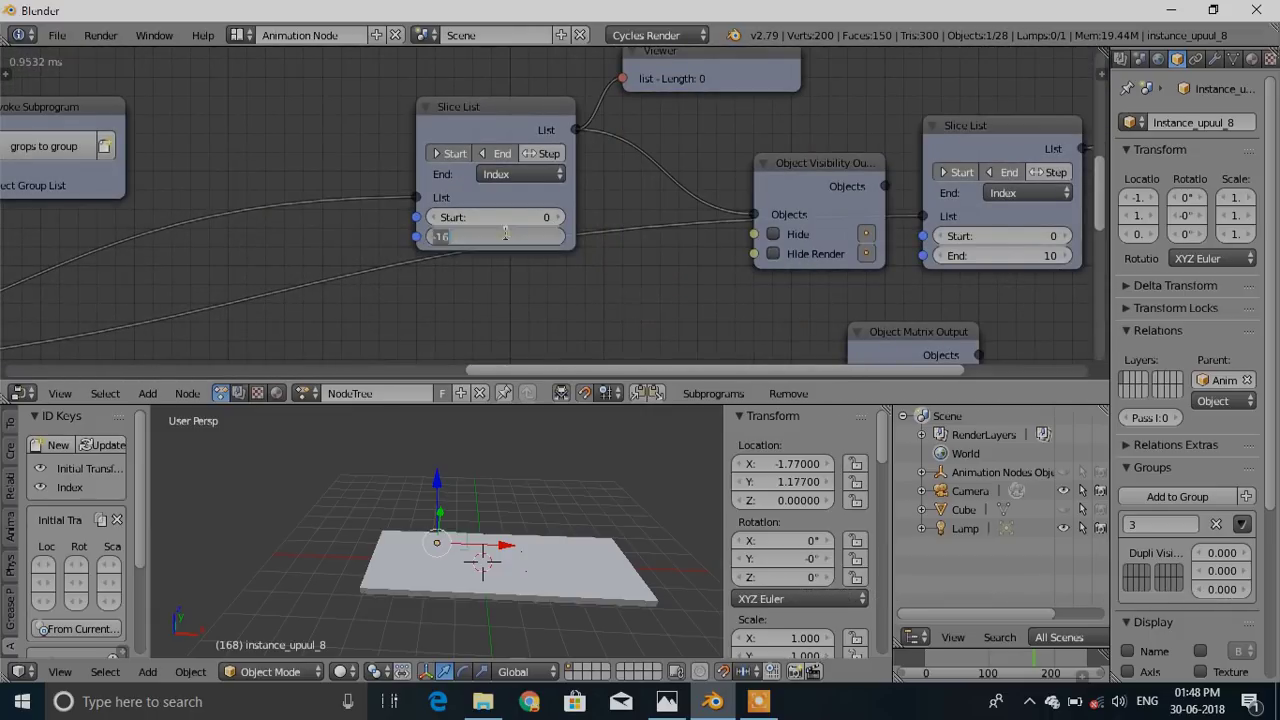
text(1)
key(Return)
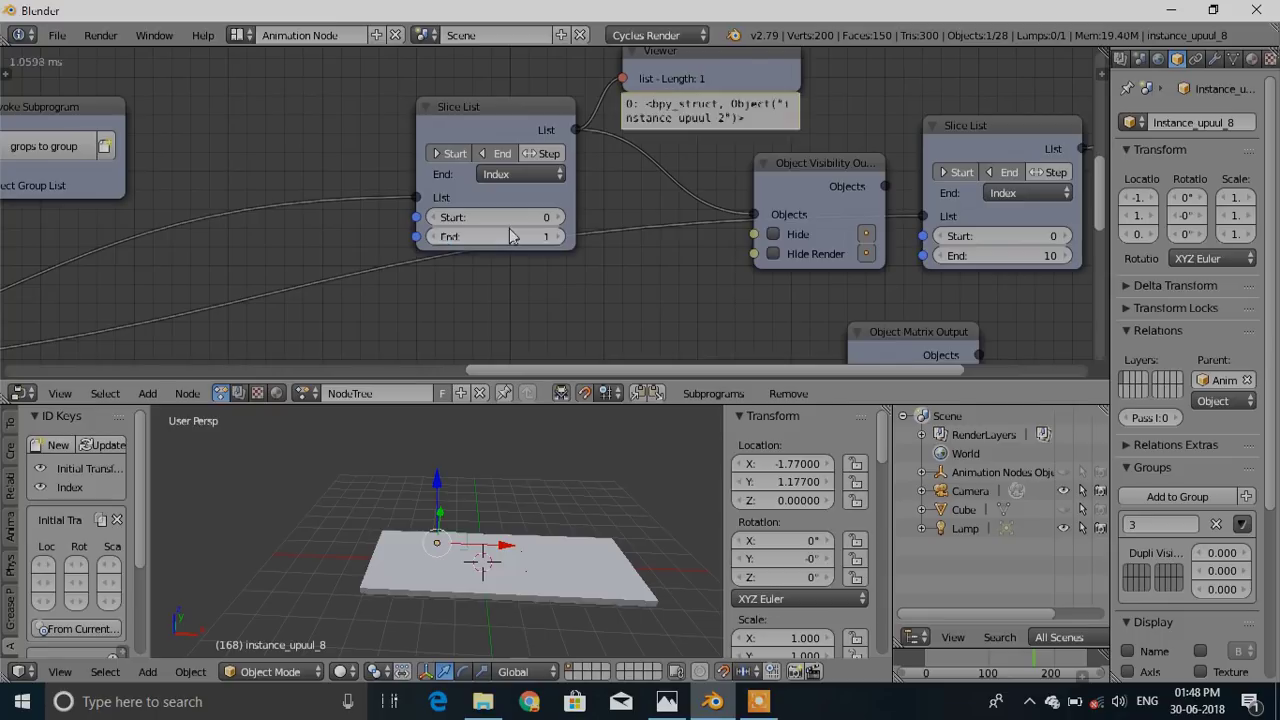
Disable Start on the first Slice List and connect Animate Float's Result to its End
click(446, 156)
middle_drag(398, 246, 524, 98)
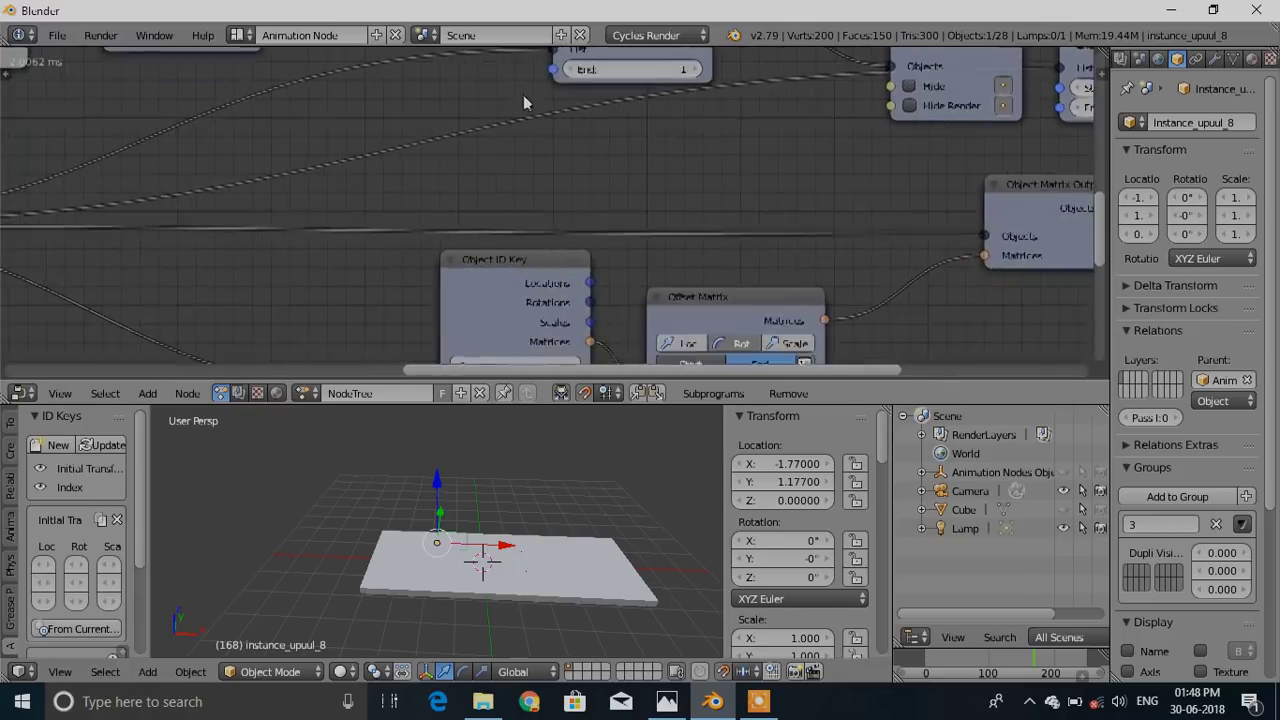
scroll(500, 130, down, 5)
middle_drag(420, 229, 423, 171)
scroll(331, 293, down, 3)
drag(318, 299, 423, 126)
scroll(425, 181, up, 3)
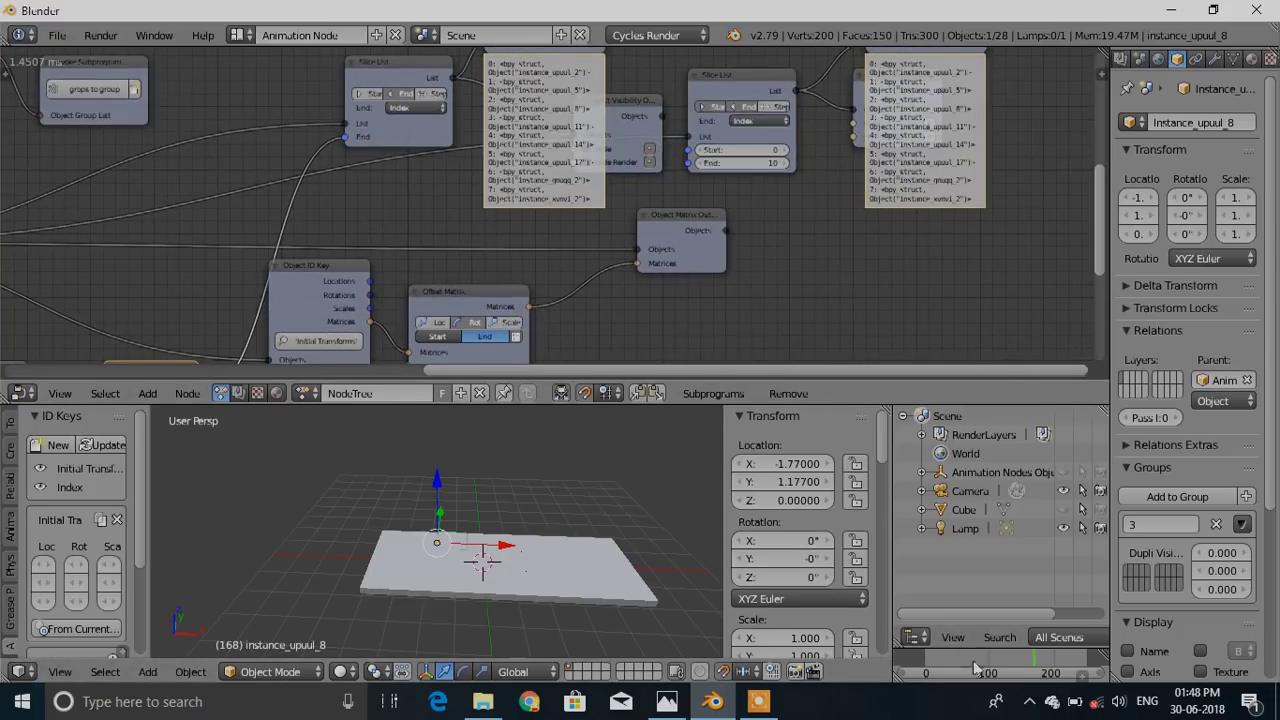
Return the timeline to frame 0, check the first Slice List's Viewer, and select the instance in the strip's leftmost row
drag(1030, 660, 924, 657)
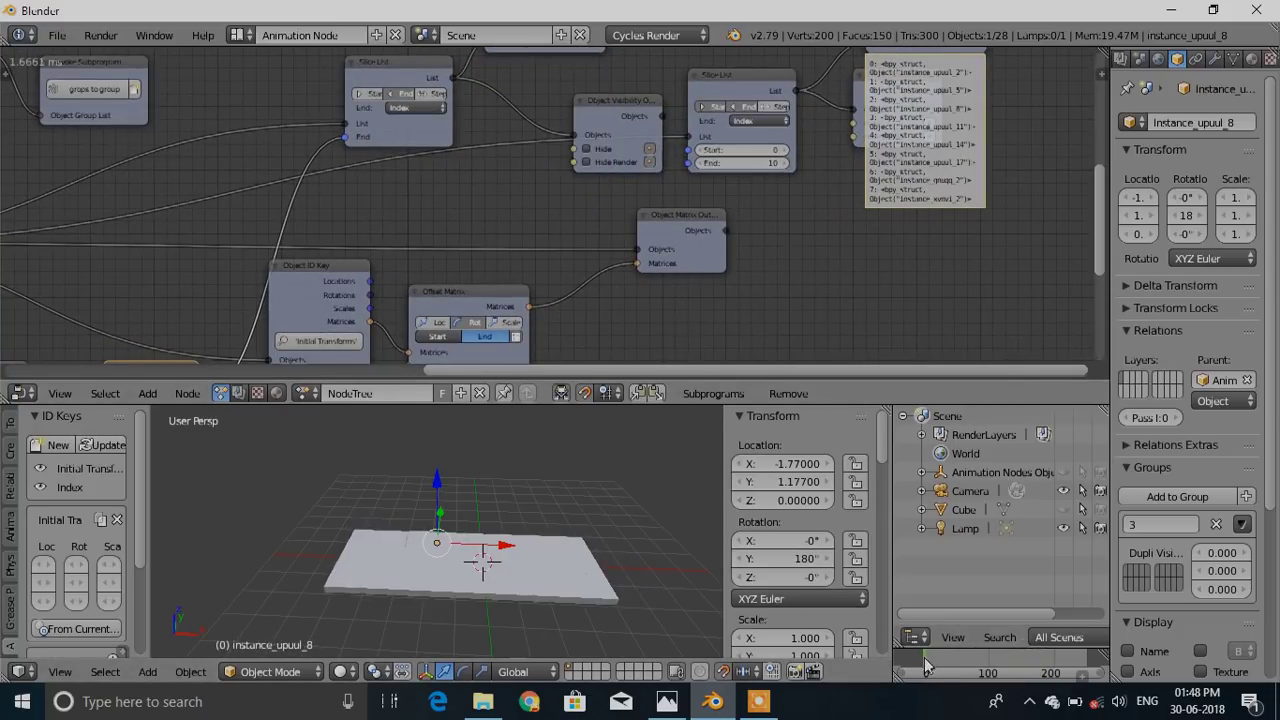
middle_drag(349, 184, 450, 196)
scroll(520, 160, up, 3)
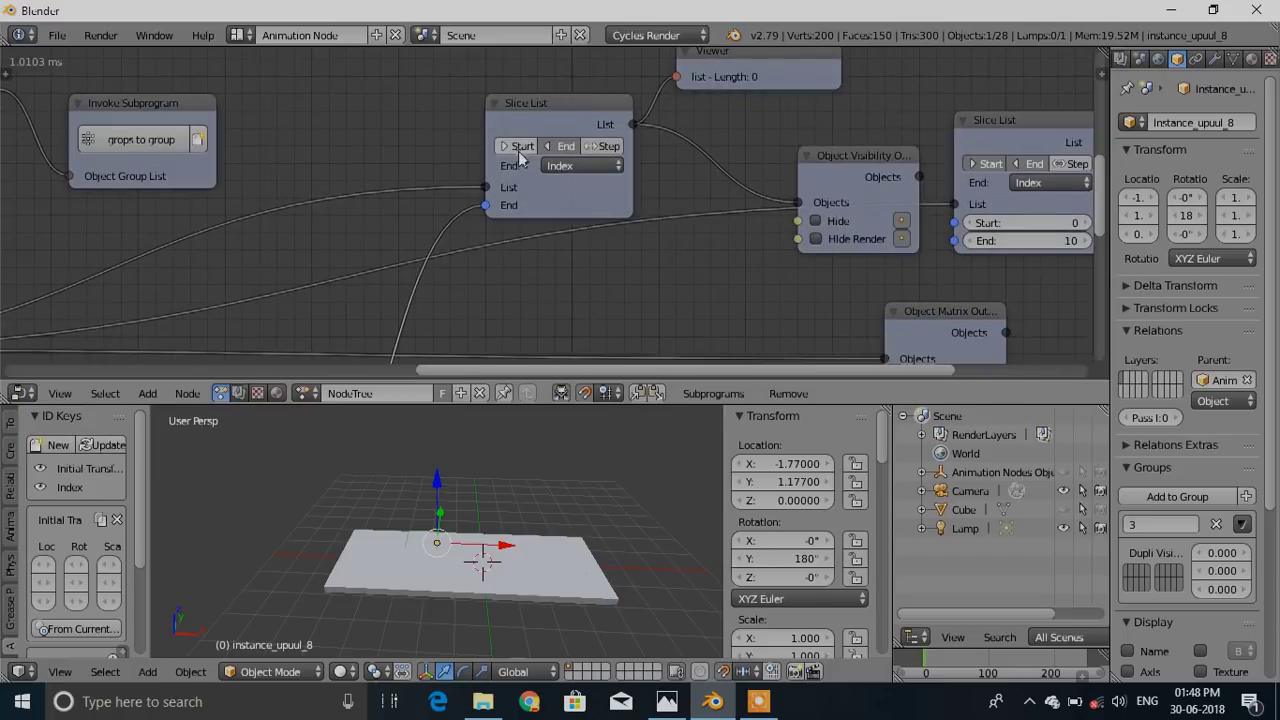
middle_drag(795, 318, 781, 284)
middle_drag(729, 248, 623, 259)
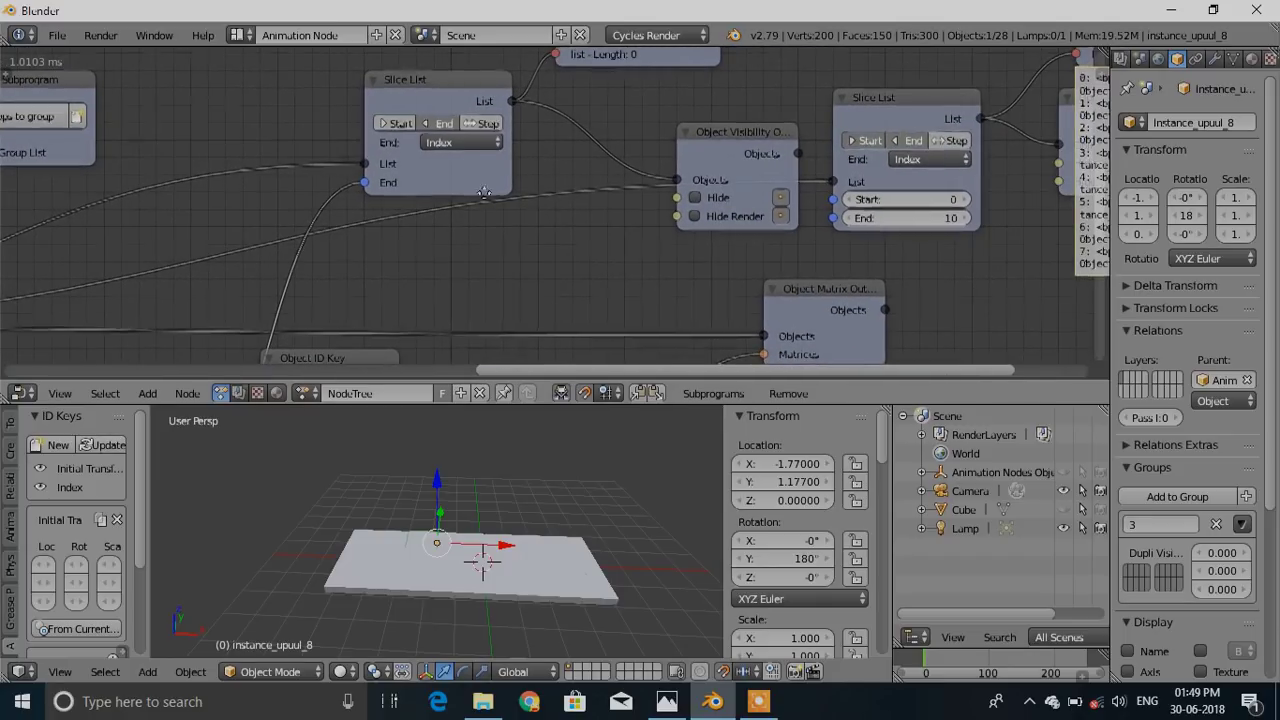
middle_drag(450, 235, 562, 149)
right_click(353, 550)
Duplicate the Math node as an Add of 1 between Animate Float's Result and the first Slice List's End
scroll(488, 299, down, 4)
scroll(440, 260, up, 3)
right_click(381, 215)
key(shift+d)
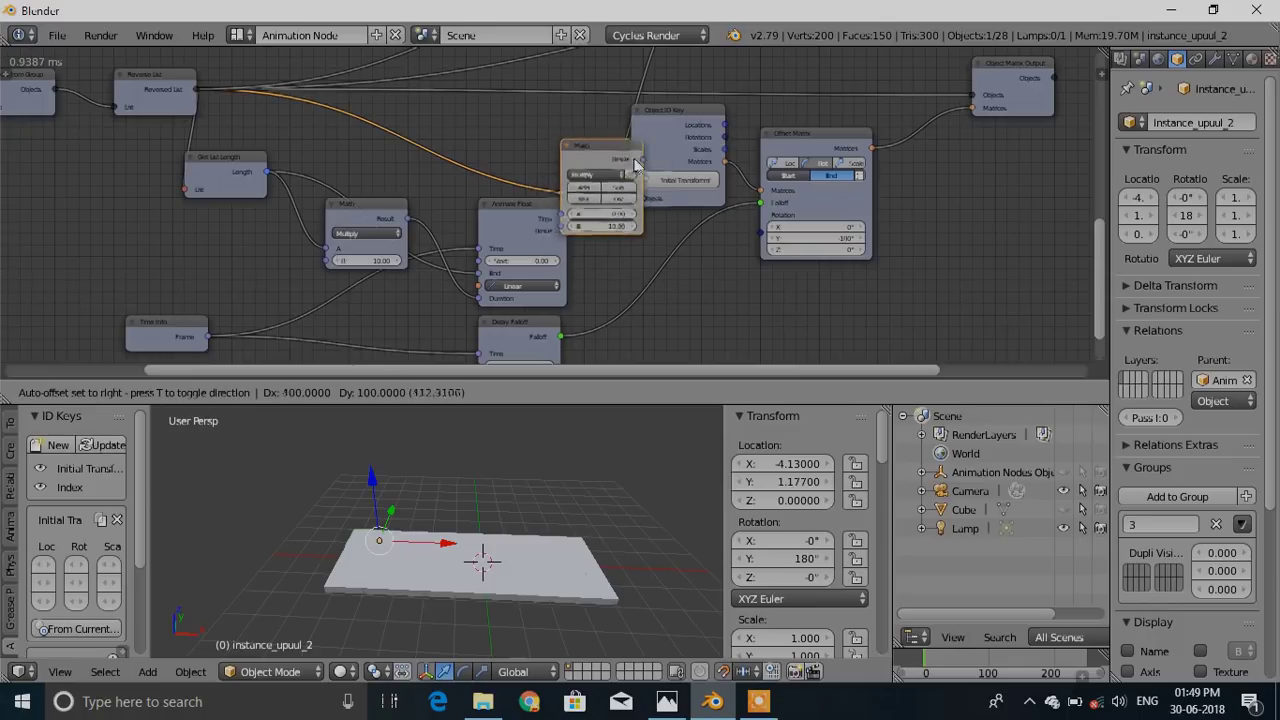
scroll(611, 237, up, 4)
click(657, 184)
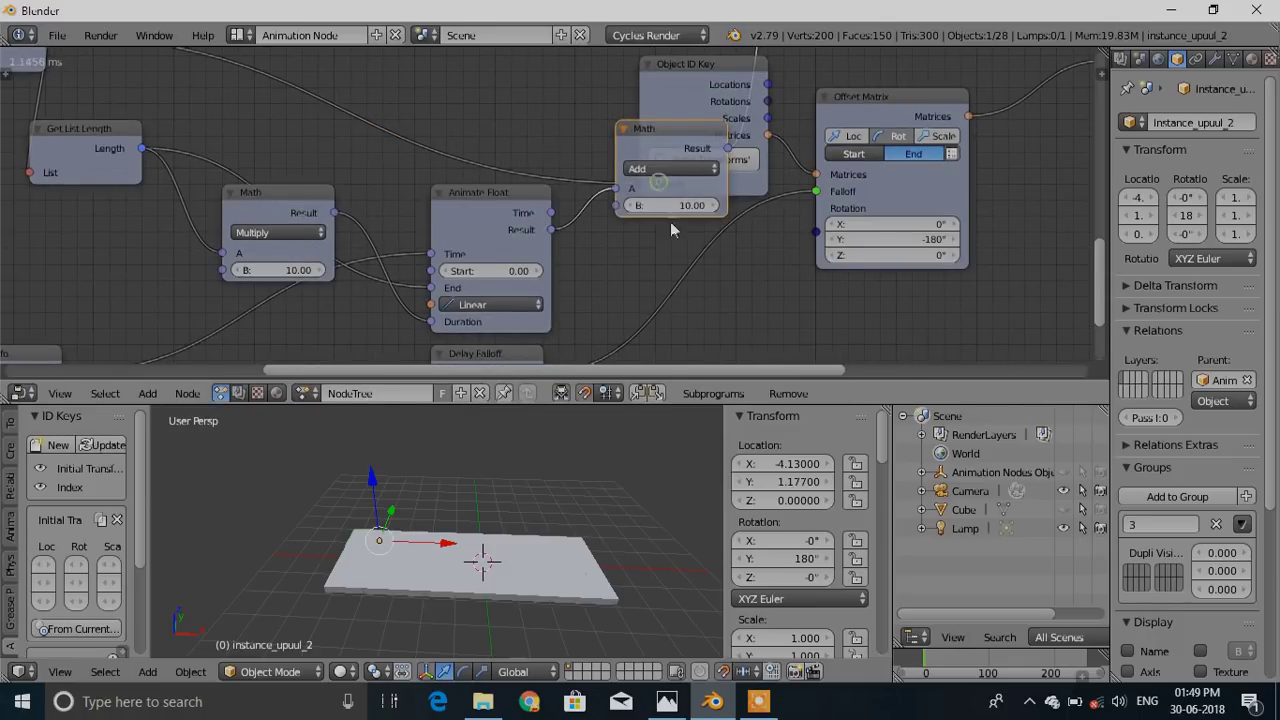
text(1)
key(Return)
scroll(755, 262, down, 3)
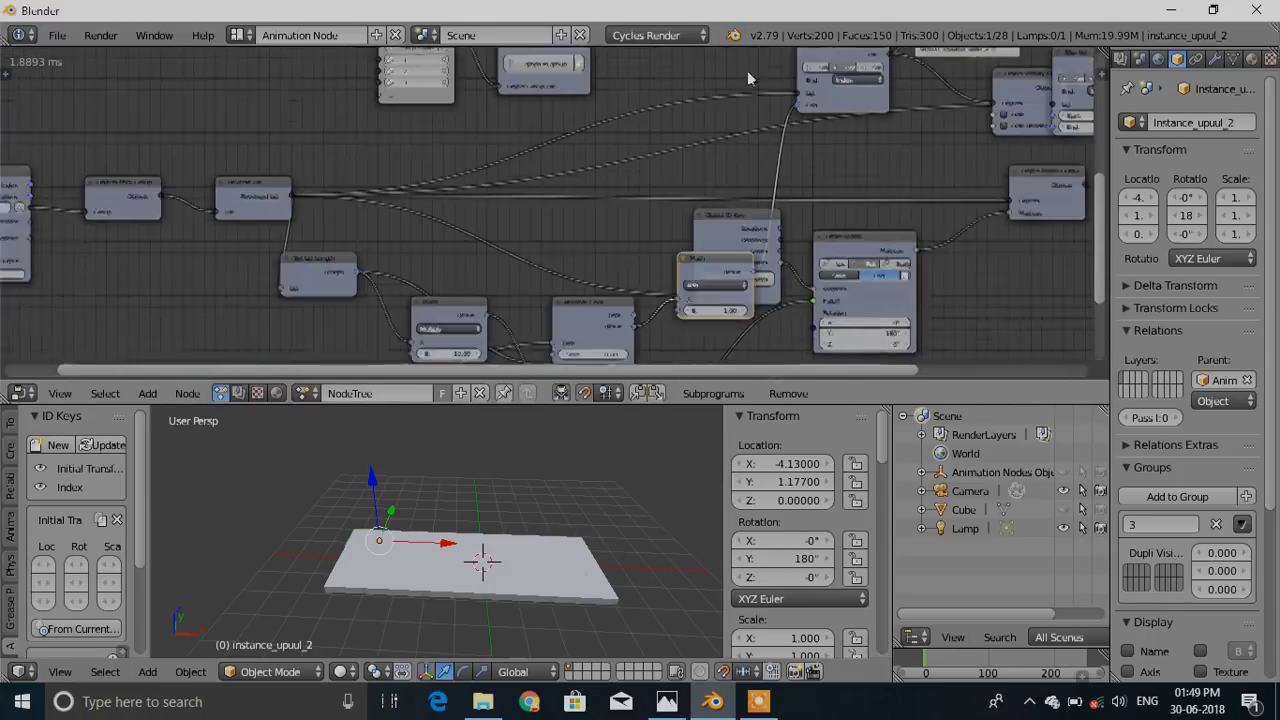
Move the Offset Matrix and Object ID Key nodes aside to make room for the Add Math node
drag(838, 267, 990, 267)
drag(723, 258, 831, 258)
middle_drag(612, 318, 691, 141)
scroll(697, 221, up, 2)
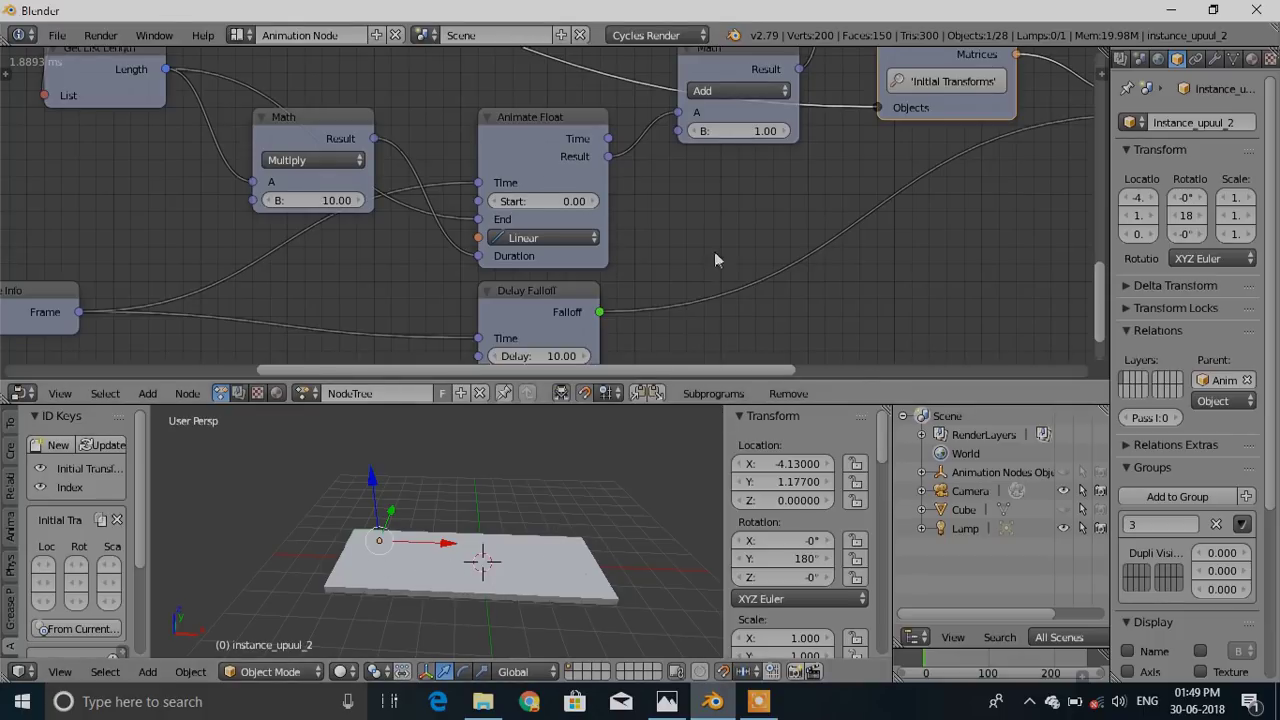
Compare both Slice List Viewers' entries at frame 0 with the rows of the strip
middle_drag(747, 107, 593, 208)
middle_drag(679, 208, 445, 352)
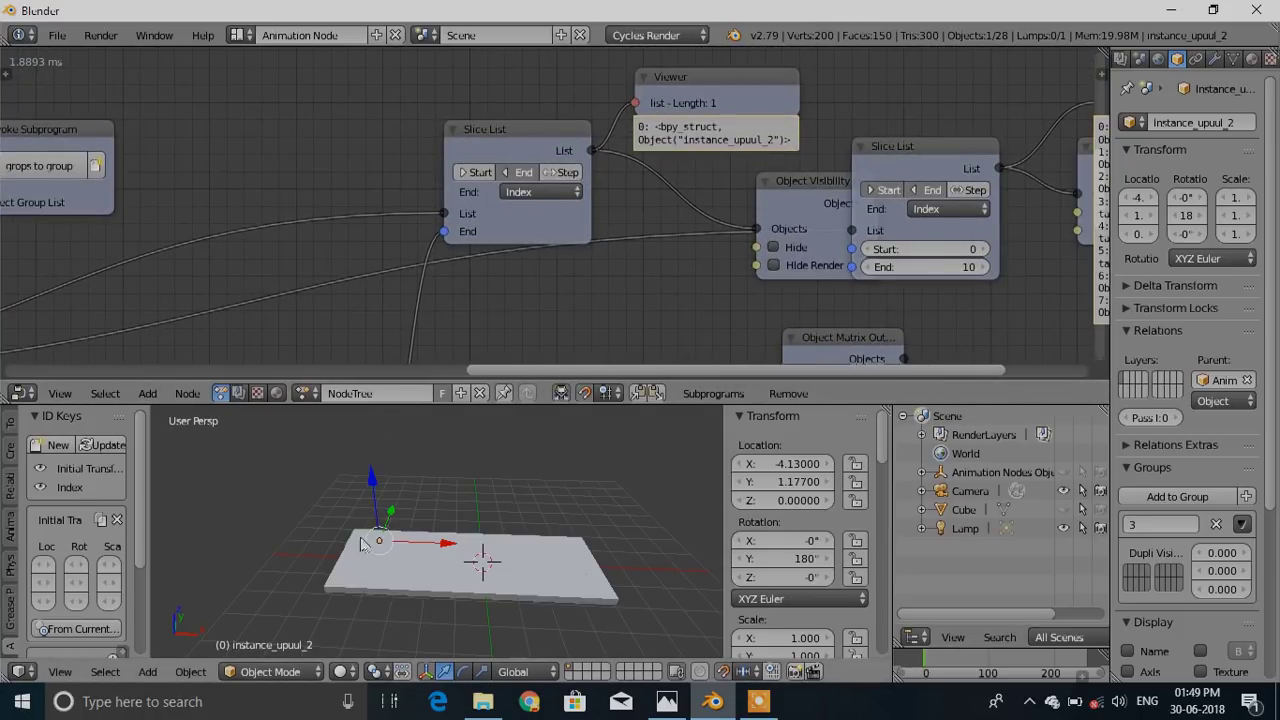
click(928, 668)
drag(928, 668, 926, 668)
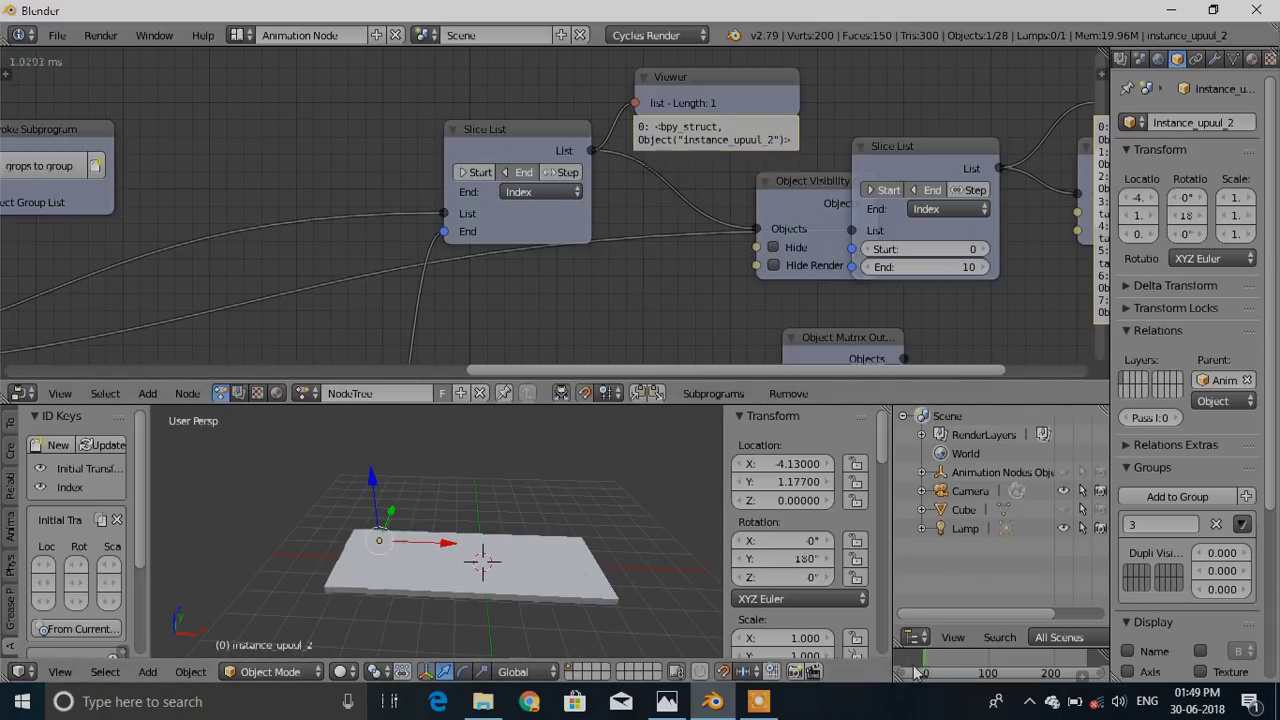
scroll(700, 253, down, 2)
scroll(548, 280, up, 2)
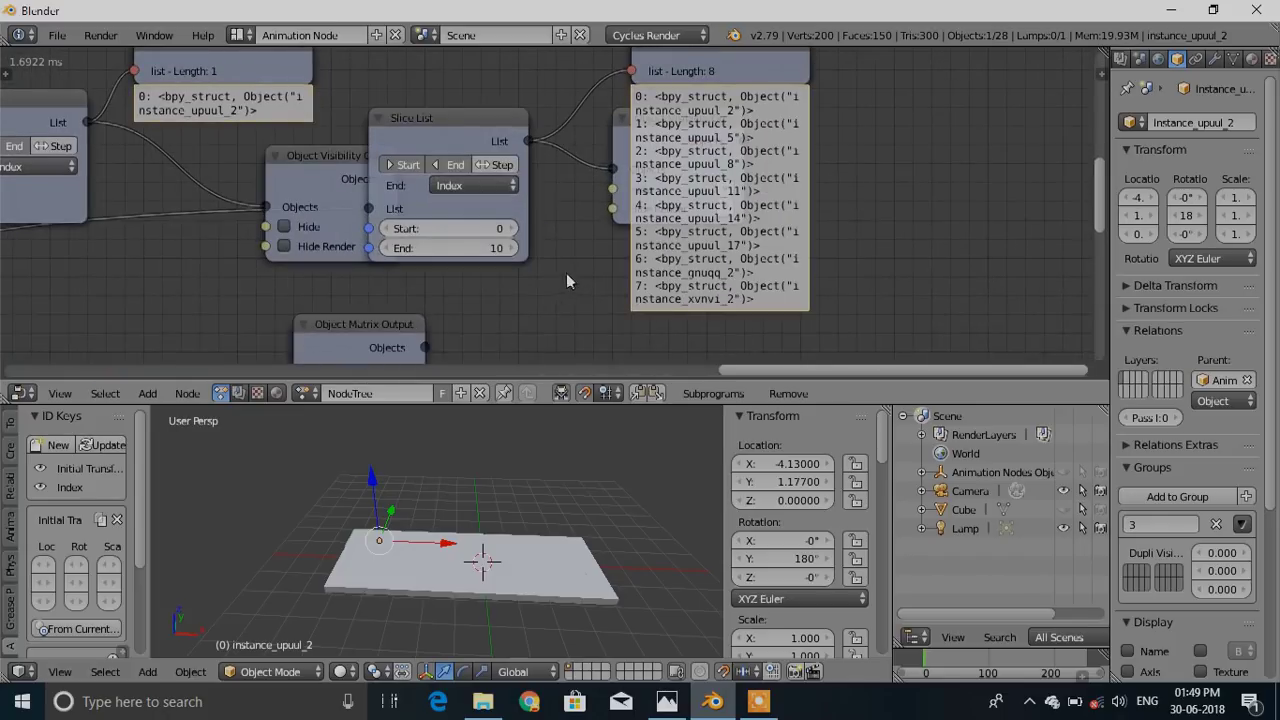
middle_drag(631, 195, 558, 193)
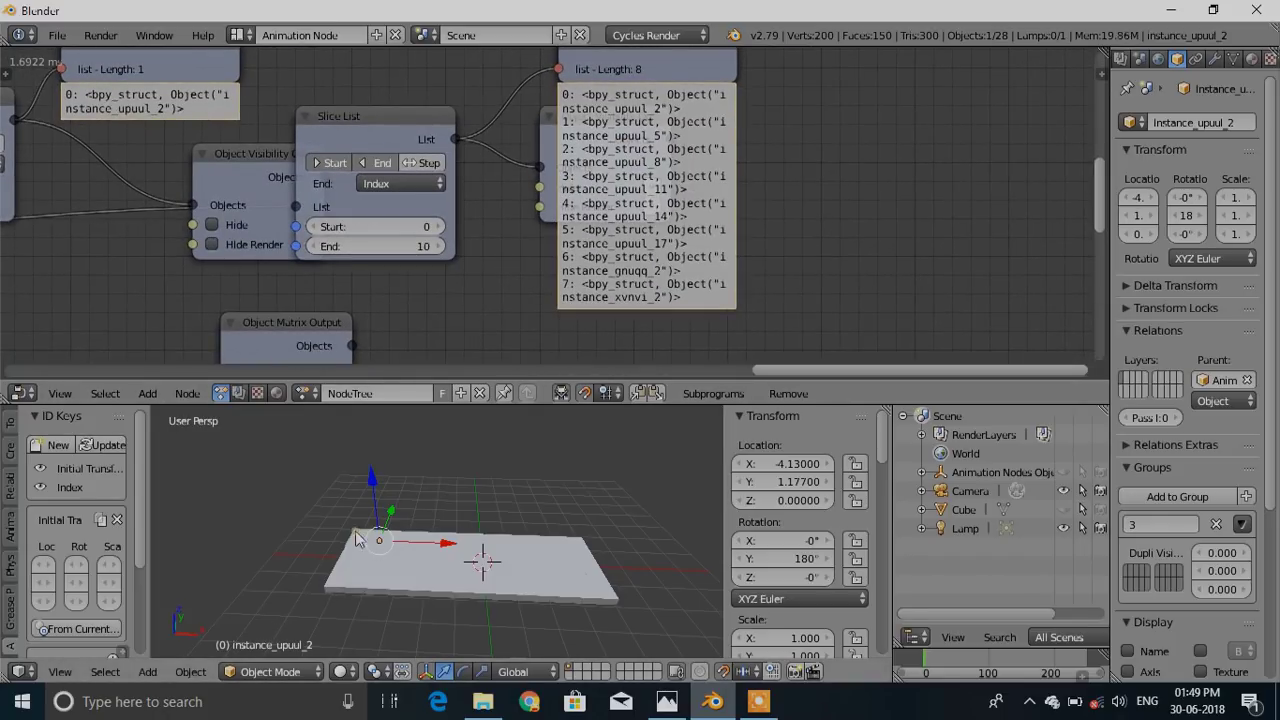
Move the second Viewer off the second Object Visibility Output and enable that node's Hide and Hide Render options
drag(655, 65, 824, 47)
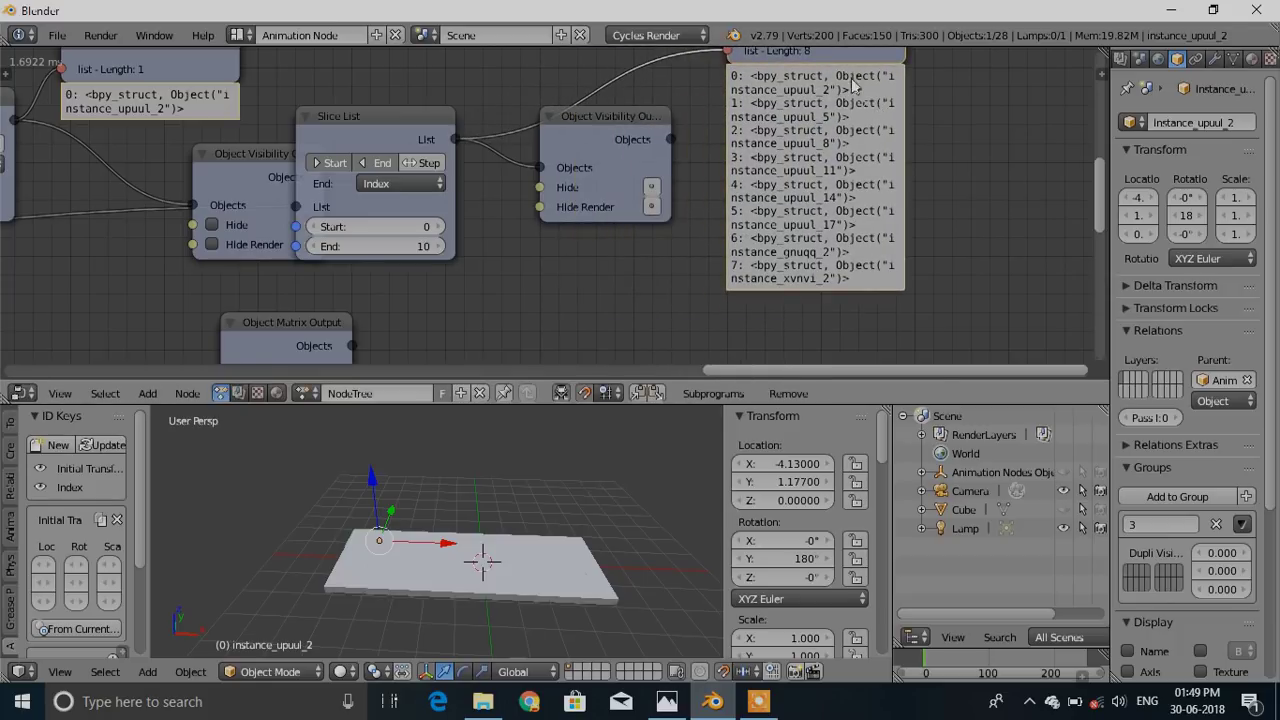
click(651, 207)
click(559, 187)
click(557, 207)
Move the second Slice List clear of the first Object Visibility Output and review its Viewer entries
drag(378, 130, 438, 130)
middle_drag(444, 248, 584, 171)
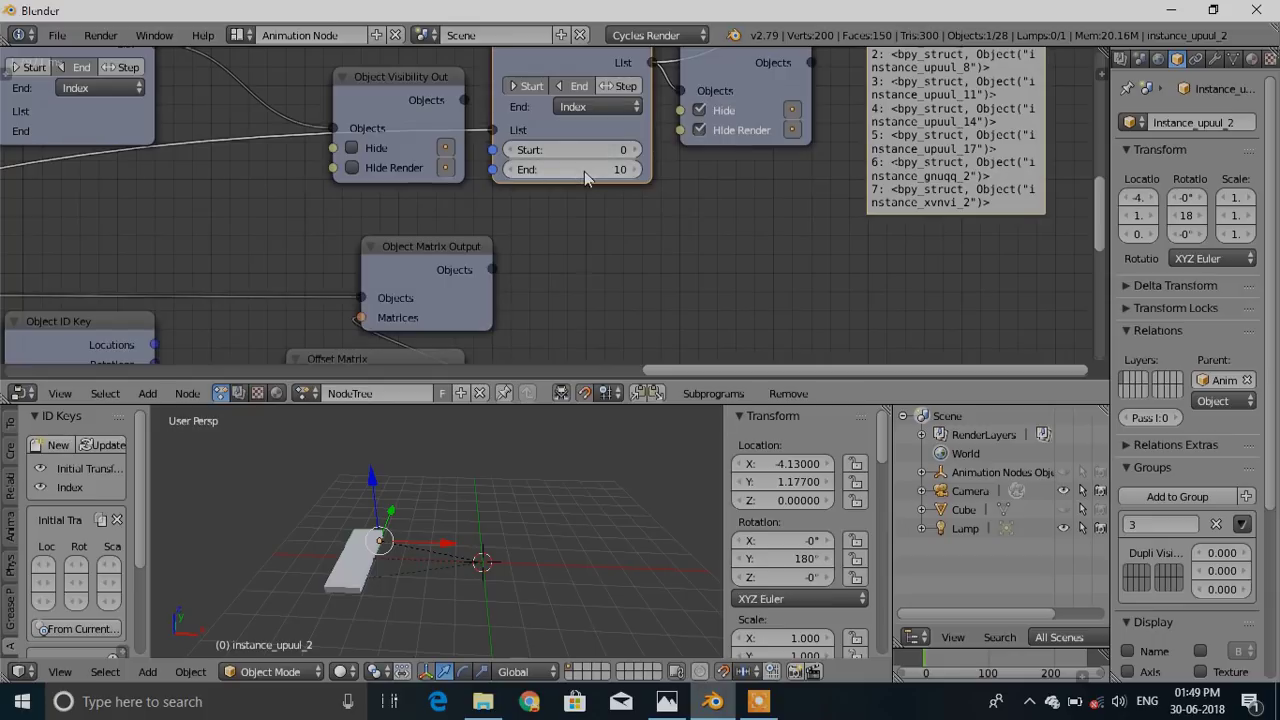
middle_drag(737, 229, 658, 275)
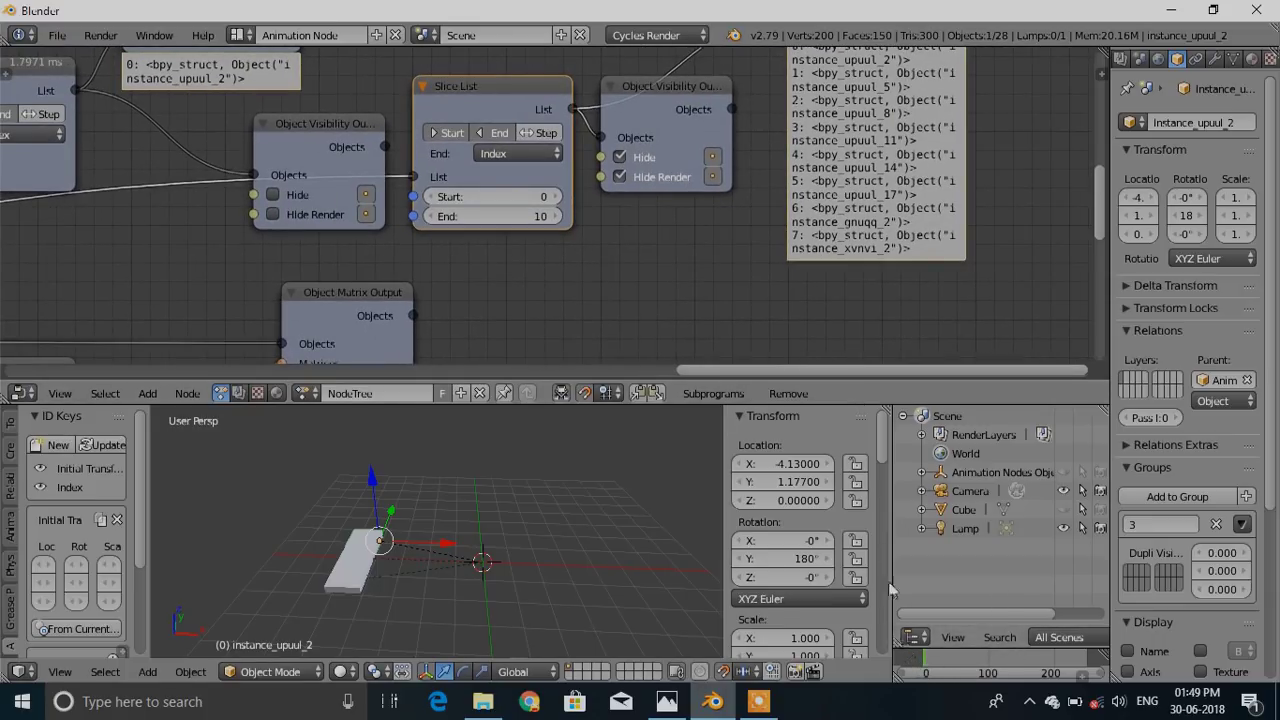
middle_drag(841, 260, 828, 290)
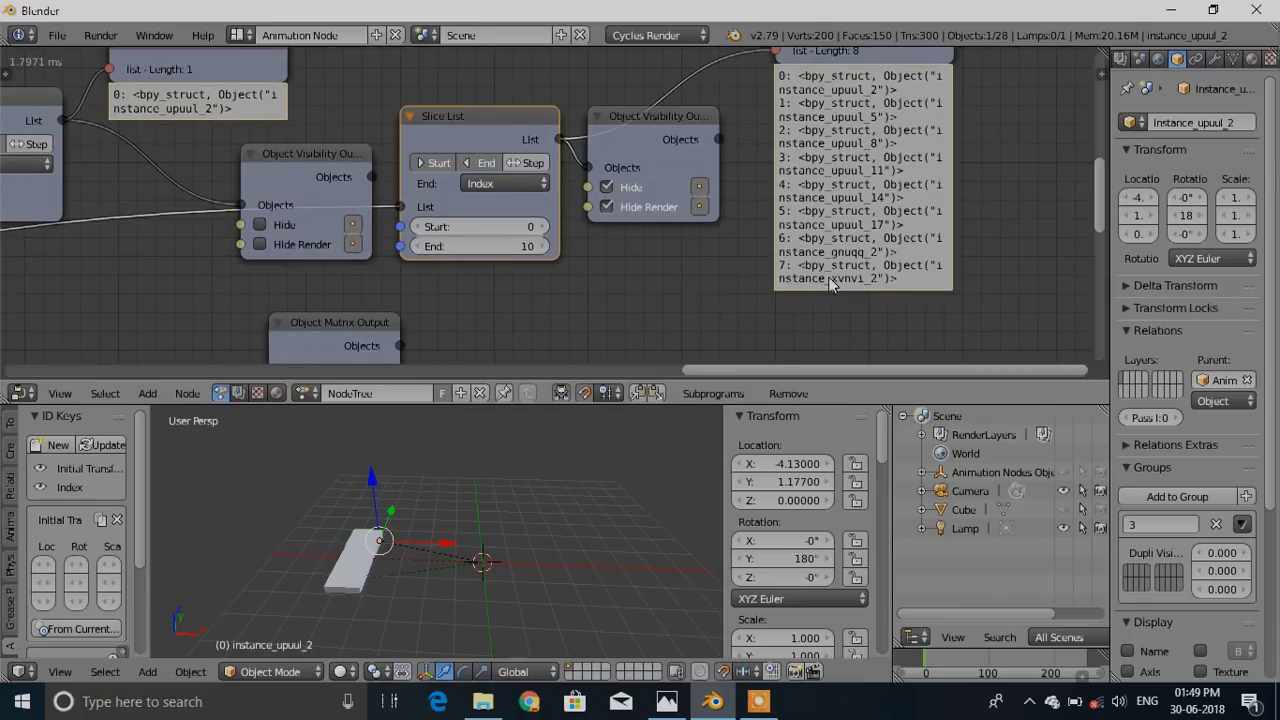
Disable End on the second Slice List and connect the Add Math node's Result to its Start
click(486, 163)
middle_drag(384, 297, 497, 241)
scroll(497, 241, down, 2)
scroll(497, 240, down, 2)
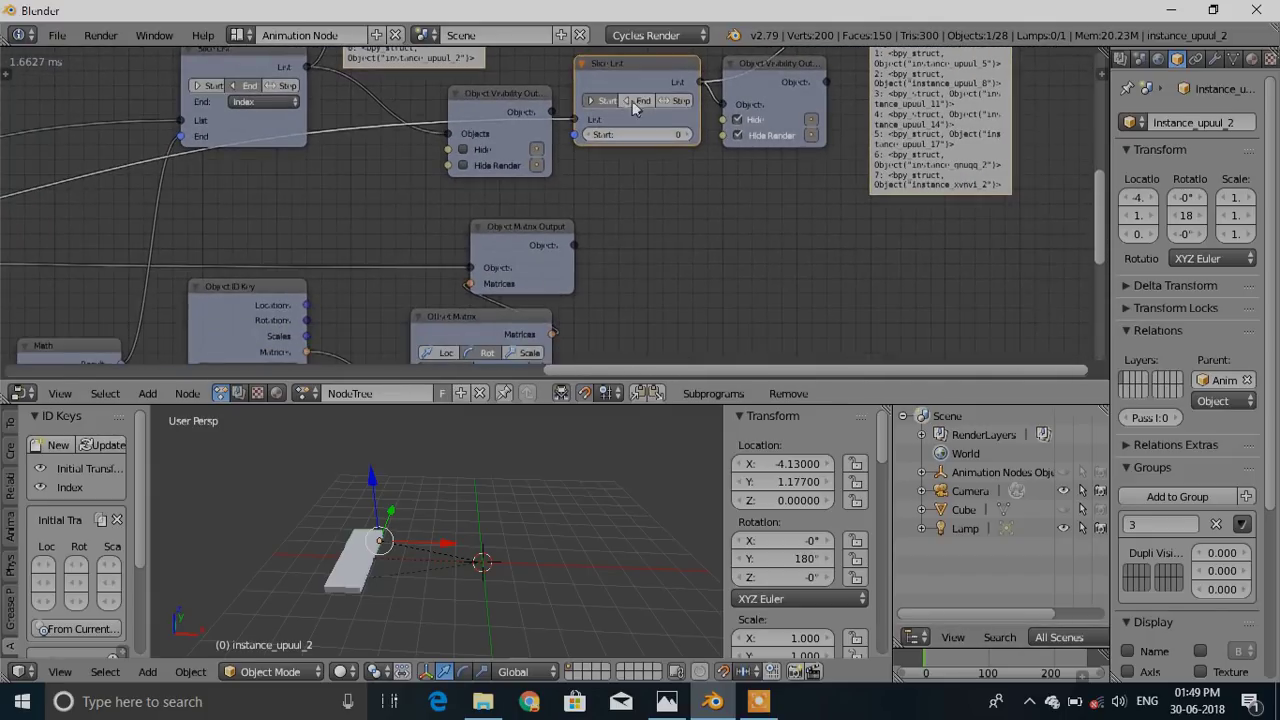
scroll(493, 228, down, 2)
middle_drag(462, 168, 462, 188)
click(266, 227)
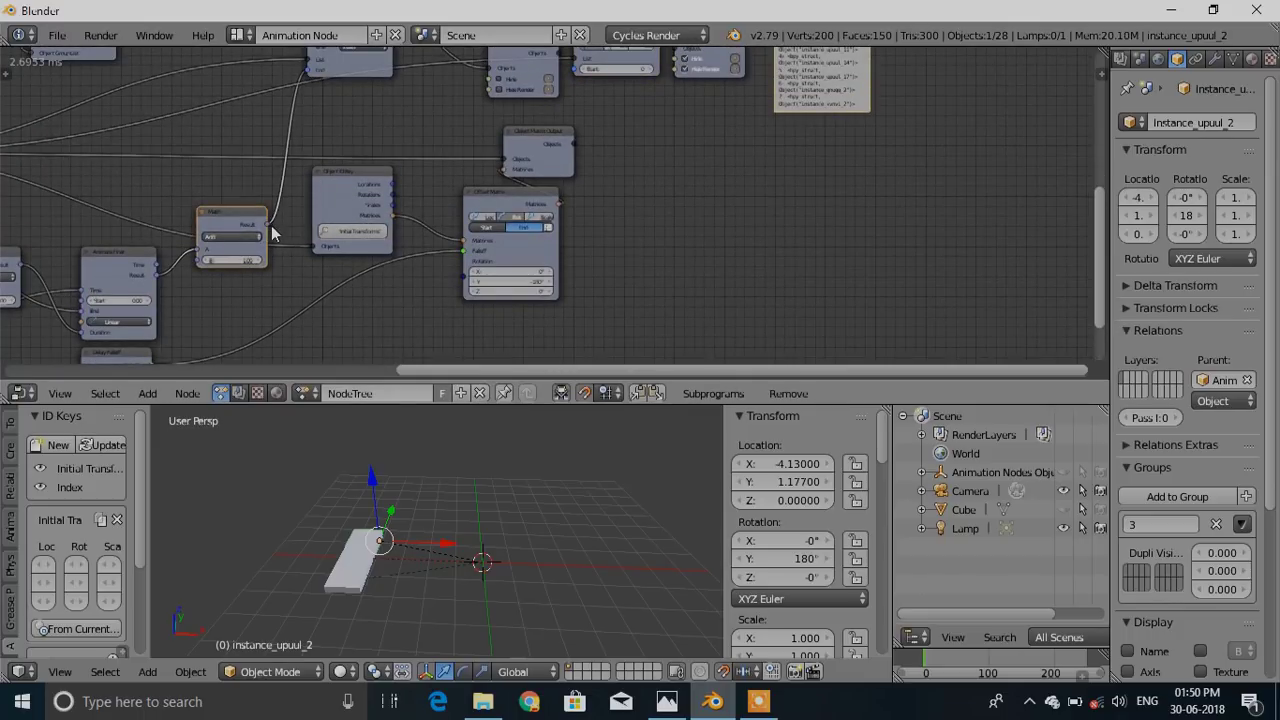
drag(268, 231, 581, 74)
middle_drag(719, 194, 655, 312)
scroll(620, 257, up, 3)
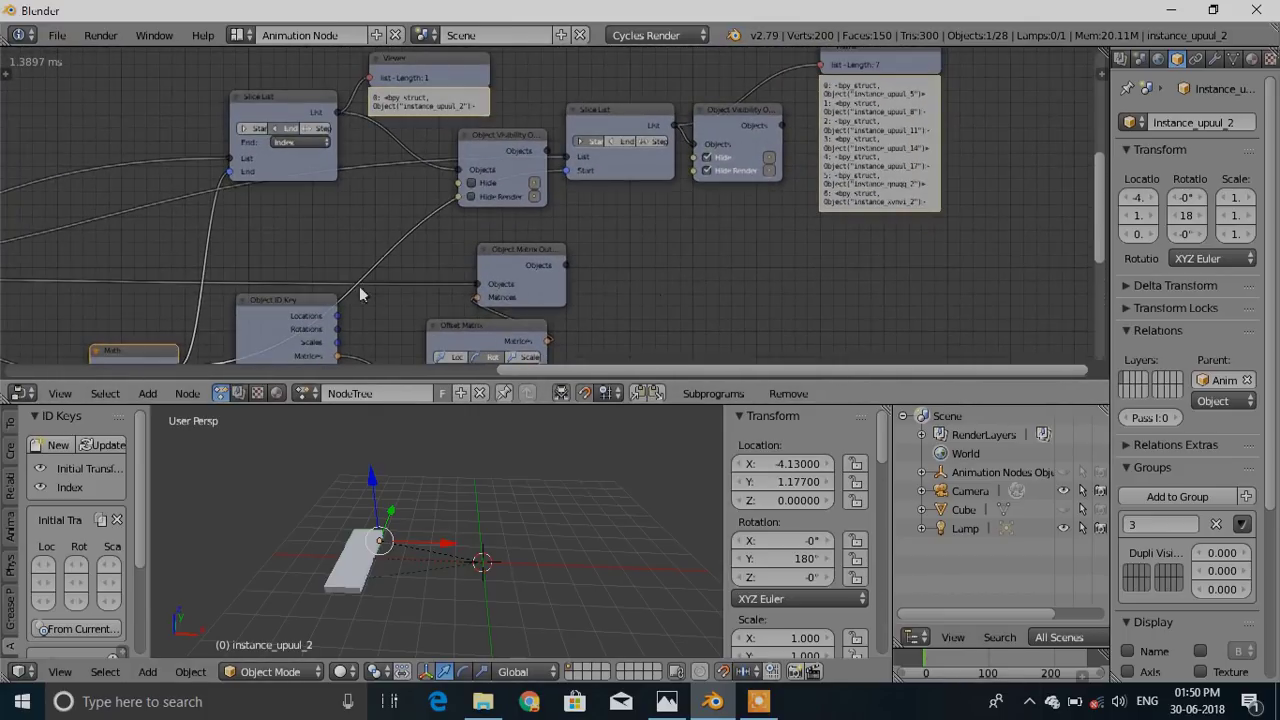
Connect Animate Float's Result to the second Slice List's Start instead and play the animation from frame 0
scroll(387, 302, down, 4)
middle_drag(166, 353, 218, 283)
drag(184, 321, 225, 307)
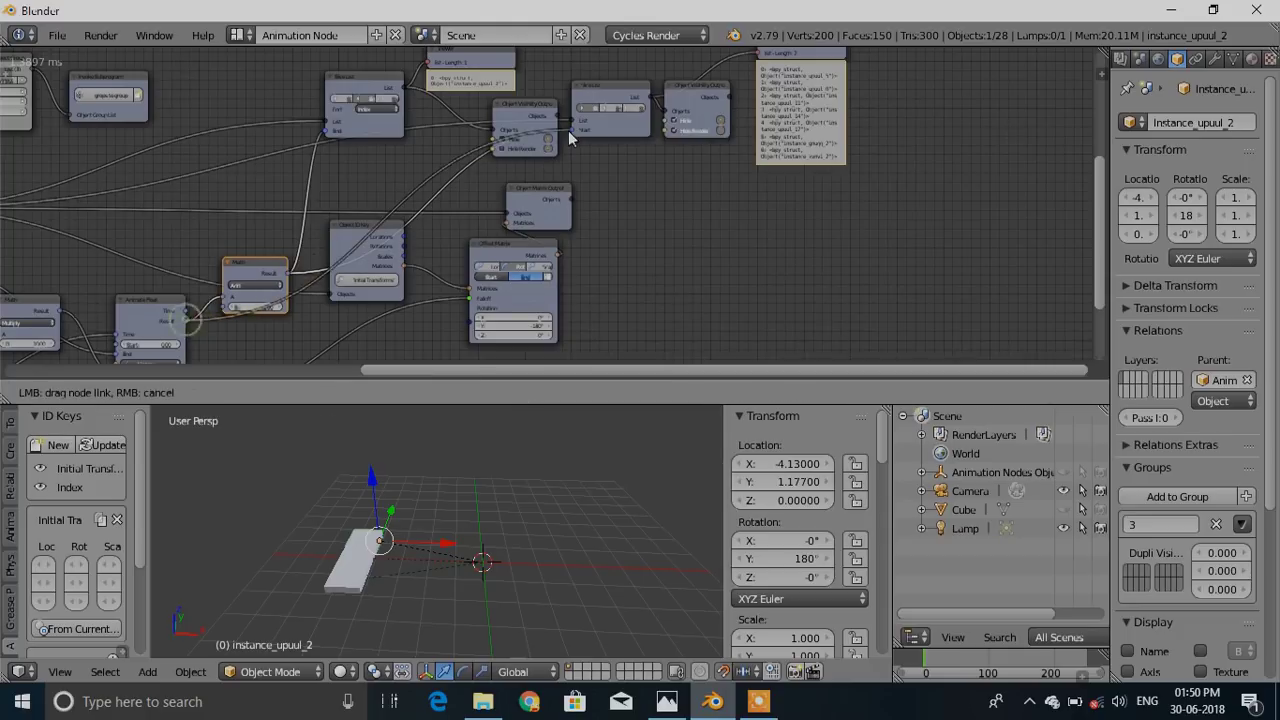
mouse_move(922, 658)
mouse_down()
mouse_move(1022, 651)
mouse_move(922, 656)
mouse_up()
key(alt+a)
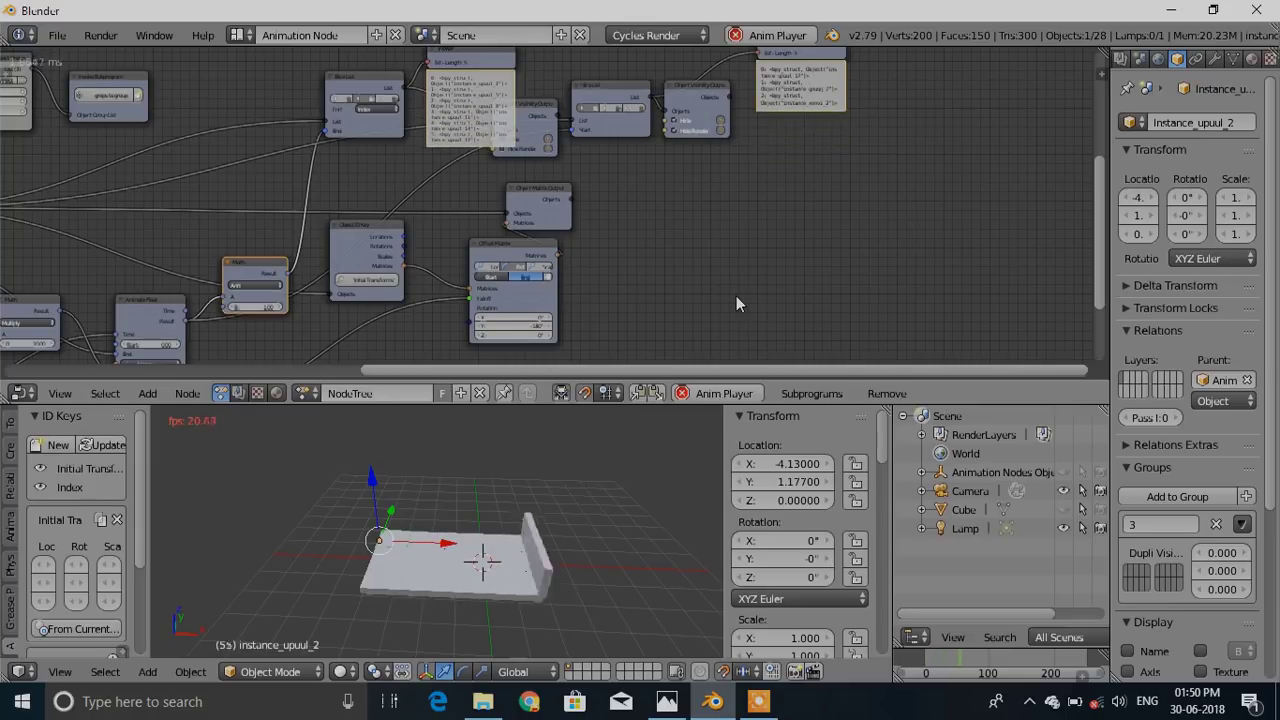
Stop the animation playback and return the timeline to frame 0
key(alt+a)
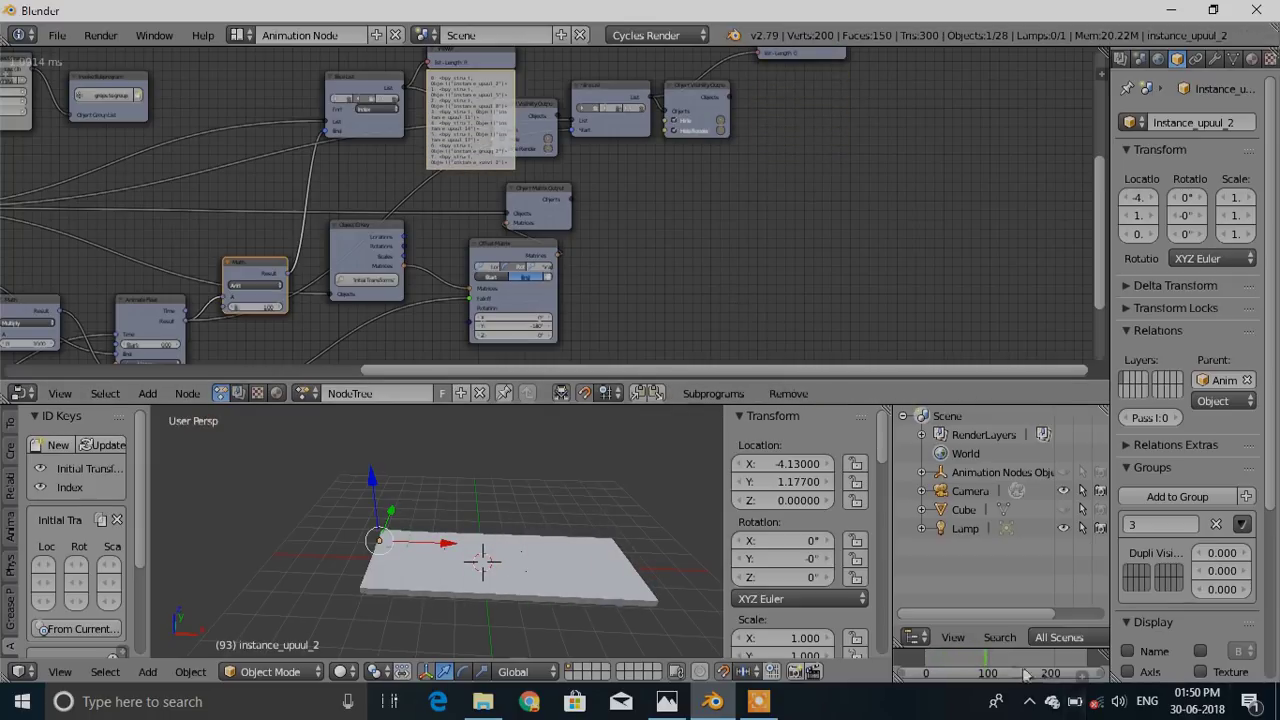
click(915, 662)
middle_drag(731, 270, 805, 277)
scroll(795, 290, up, 3)
middle_drag(996, 196, 768, 324)
middle_drag(527, 296, 625, 198)
scroll(598, 249, down, 2)
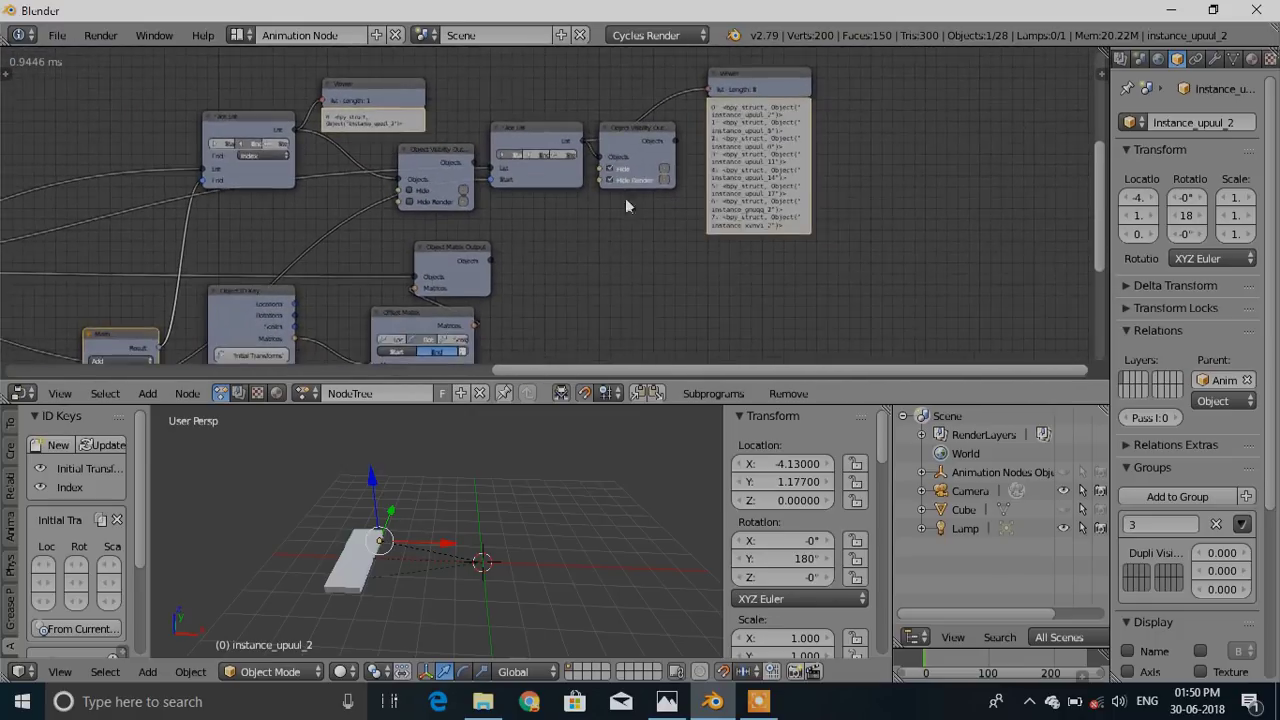
scroll(625, 198, up, 4)
middle_drag(545, 247, 560, 241)
middle_drag(596, 290, 785, 197)
scroll(577, 235, down, 3)
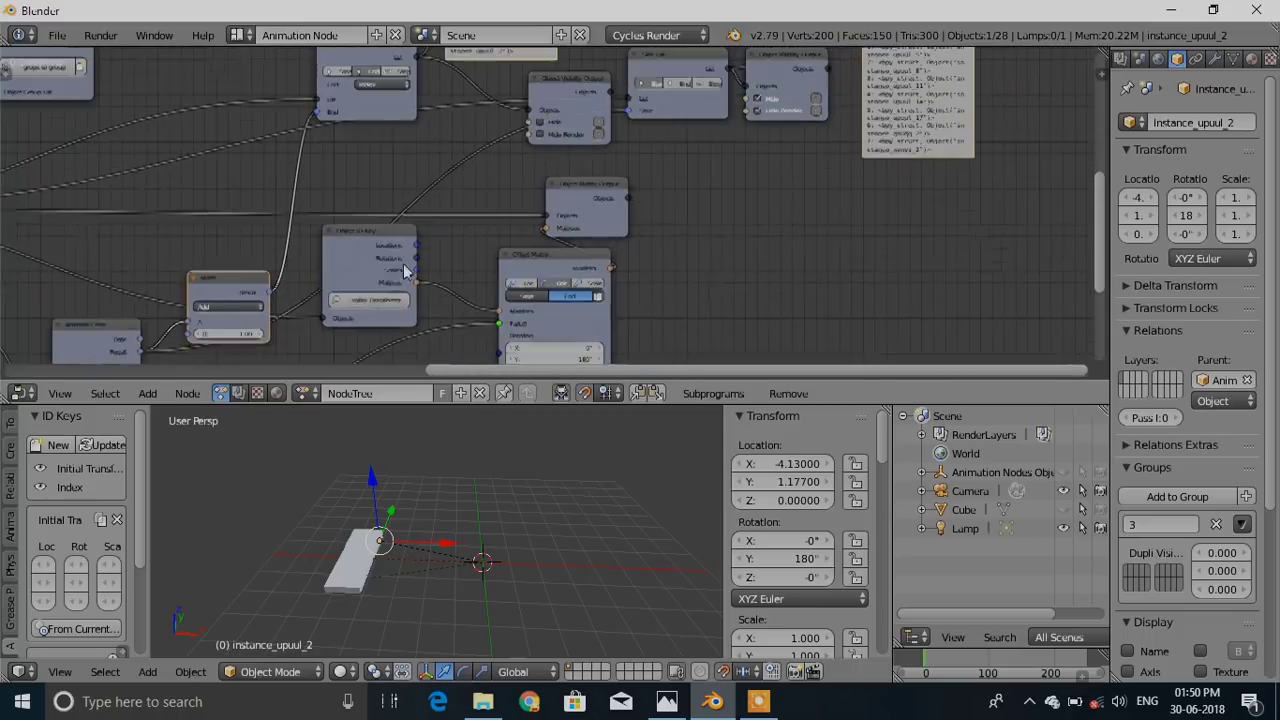
Link the Math node's Result to the Start input of the second Slice List node
drag(269, 294, 641, 112)
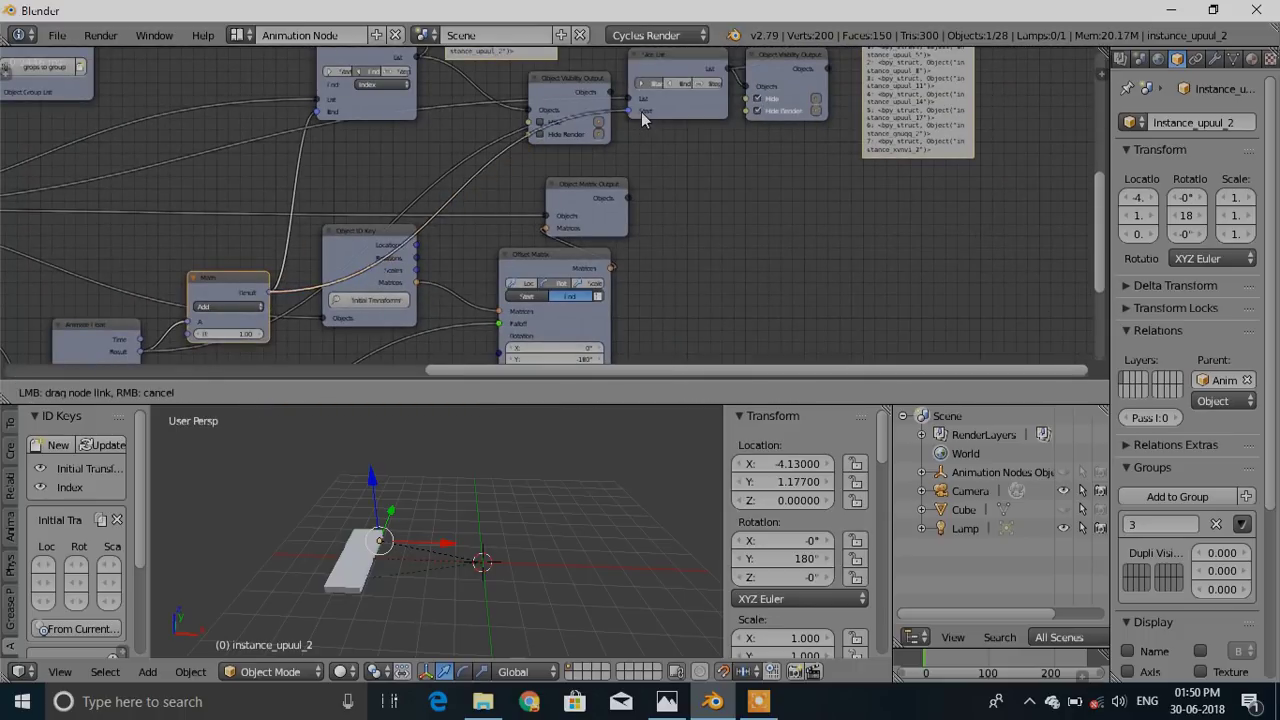
drag(214, 291, 220, 303)
middle_drag(237, 328, 313, 256)
middle_drag(657, 326, 490, 376)
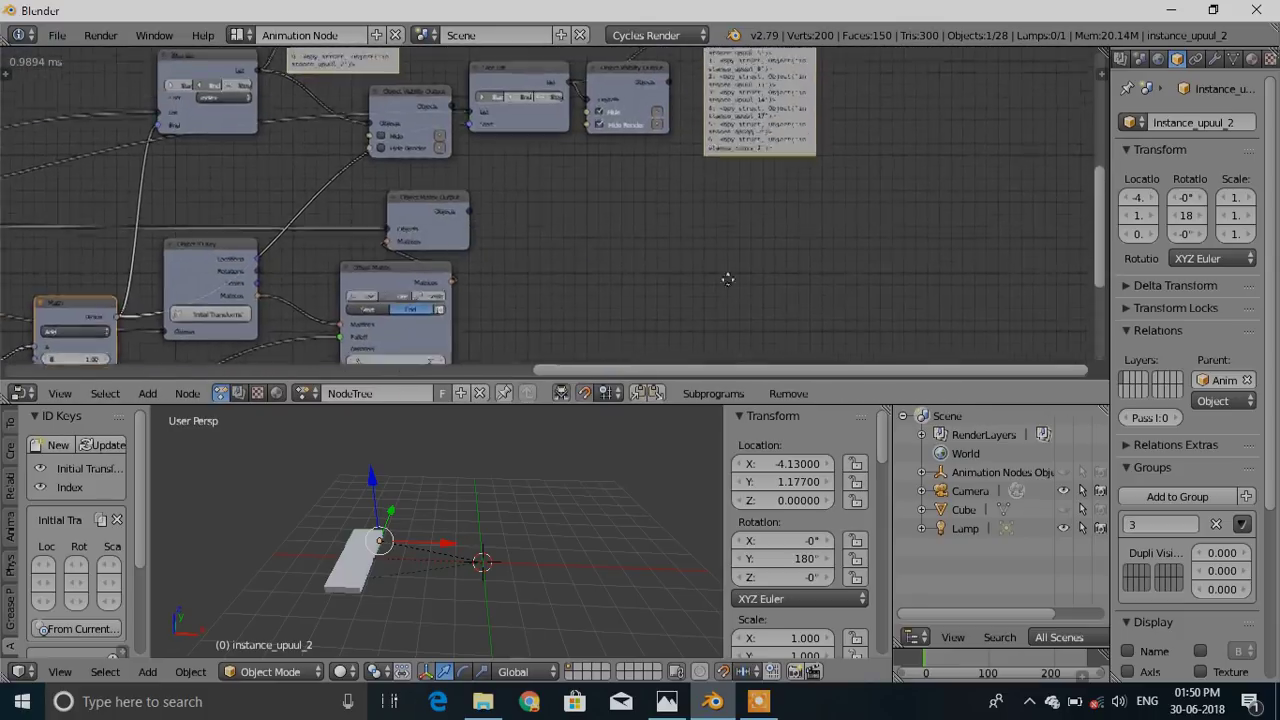
middle_drag(728, 277, 645, 376)
middle_drag(400, 213, 400, 312)
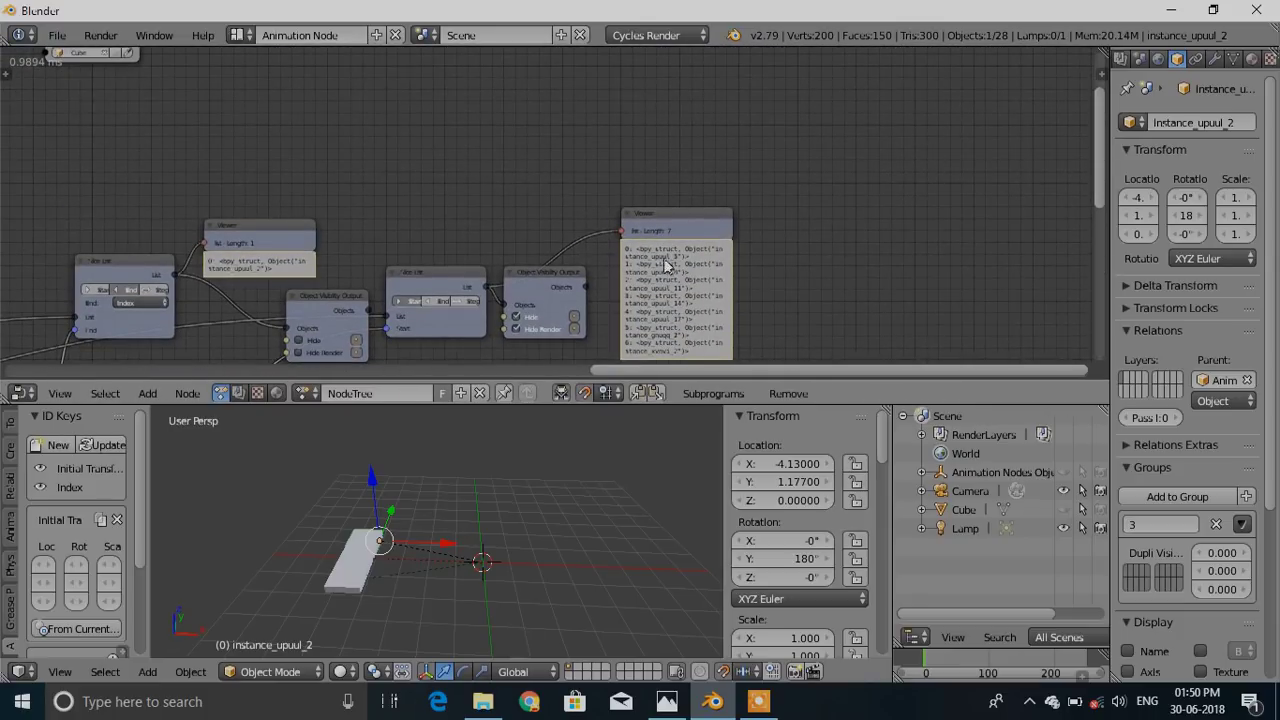
Play the animation to check the tile visibility, stop it and return to frame 0
key(alt+a)
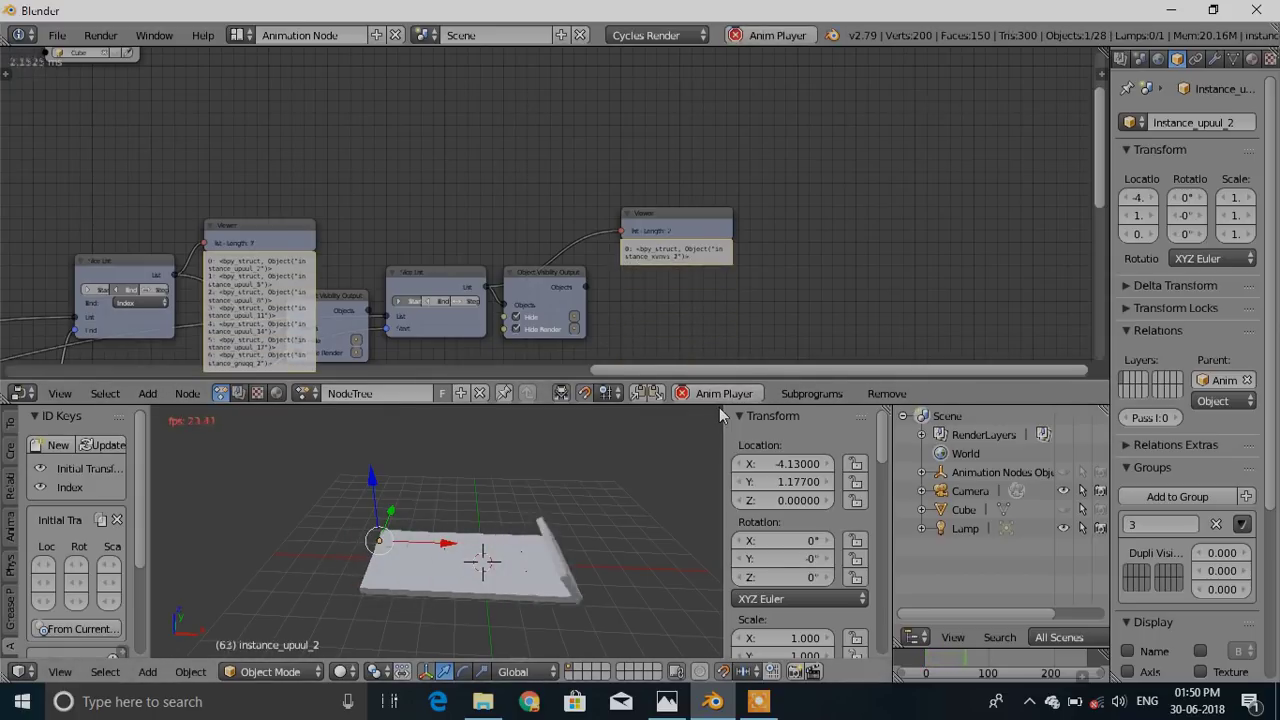
key(alt+a)
drag(984, 661, 910, 660)
Rearrange the node tree by moving Object Matrix Output beyond the Offset Matrix node and spacing out the first three nodes of the chain
scroll(530, 230, down, 6)
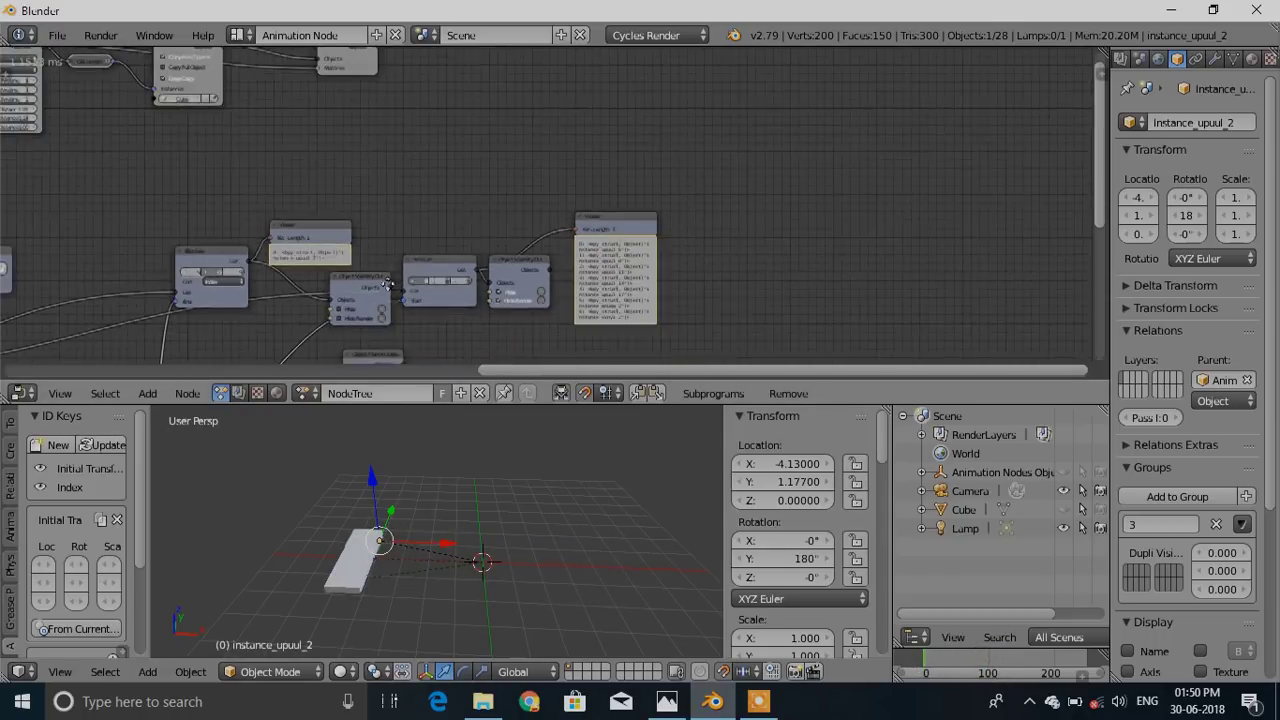
drag(675, 193, 845, 172)
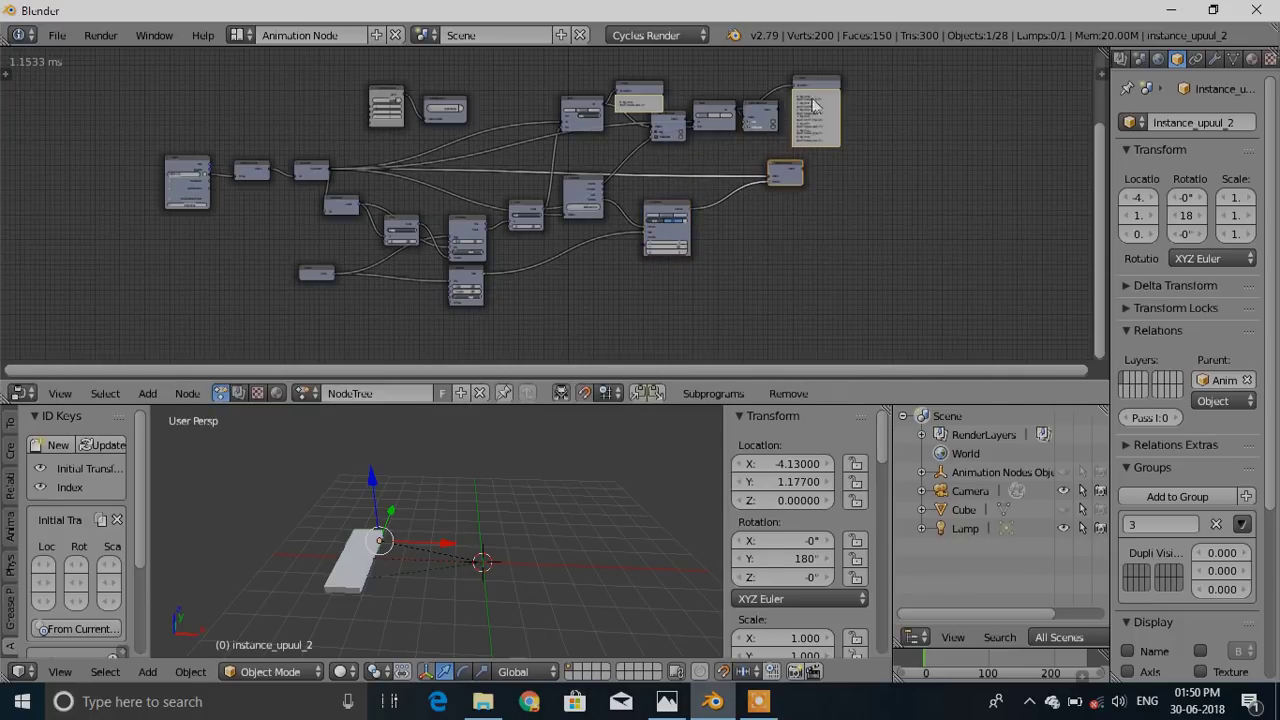
middle_drag(475, 258, 650, 273)
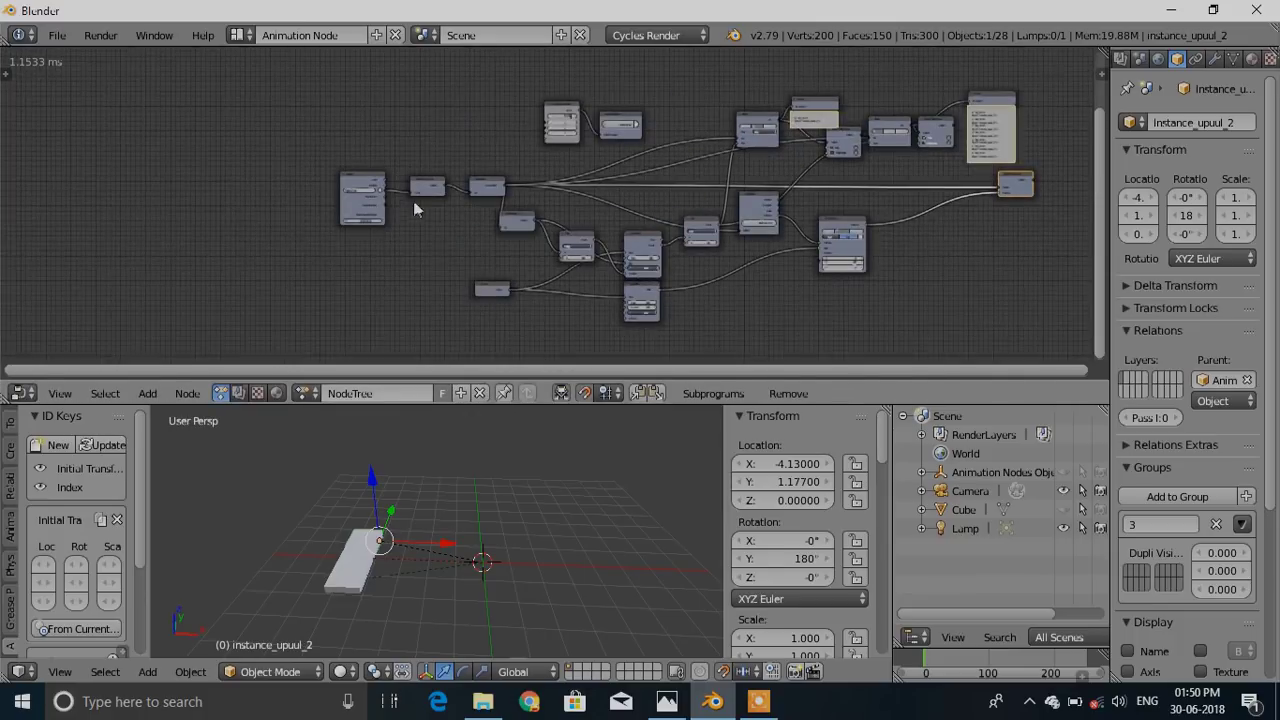
drag(335, 186, 191, 187)
drag(425, 187, 375, 197)
drag(480, 197, 455, 207)
Move the timeline to frame 216
middle_drag(420, 567, 445, 573)
drag(928, 663, 1067, 662)
shift+middle_drag(502, 583, 408, 624)
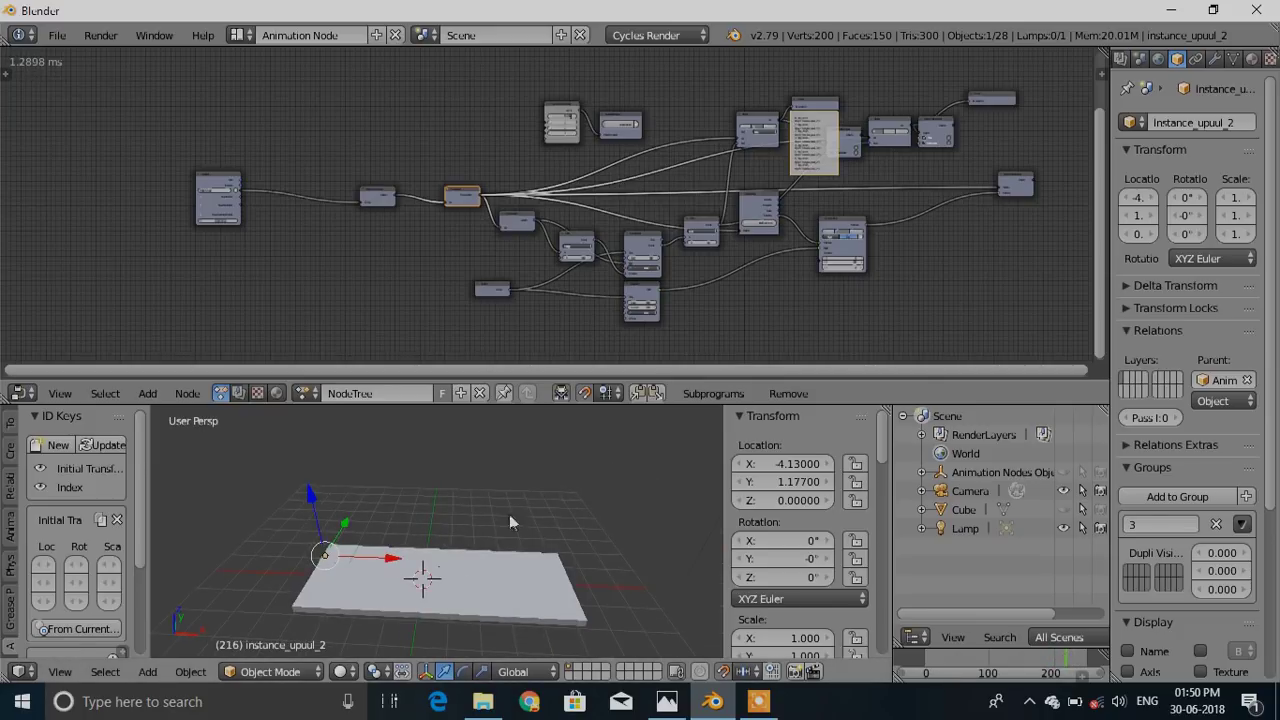
Maximize the 3D viewport and frame the tiled slab in top view
key(shift+space)
scroll(513, 495, down, 4)
middle_drag(570, 423, 591, 449)
key(KP_7)
scroll(587, 481, up, 5)
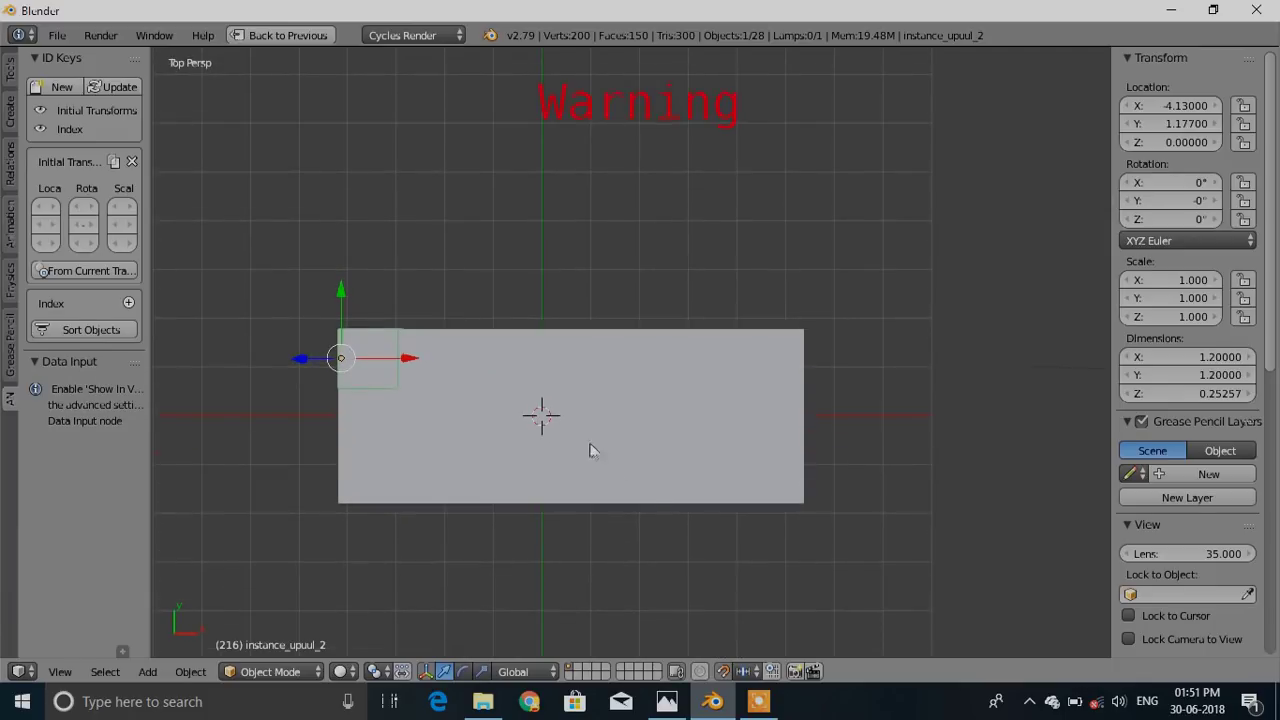
shift+middle_drag(714, 491, 704, 445)
scroll(698, 447, up, 3)
scroll(692, 444, down, 3)
scroll(549, 443, up, 2)
middle_drag(549, 443, 668, 402)
key(KP_7)
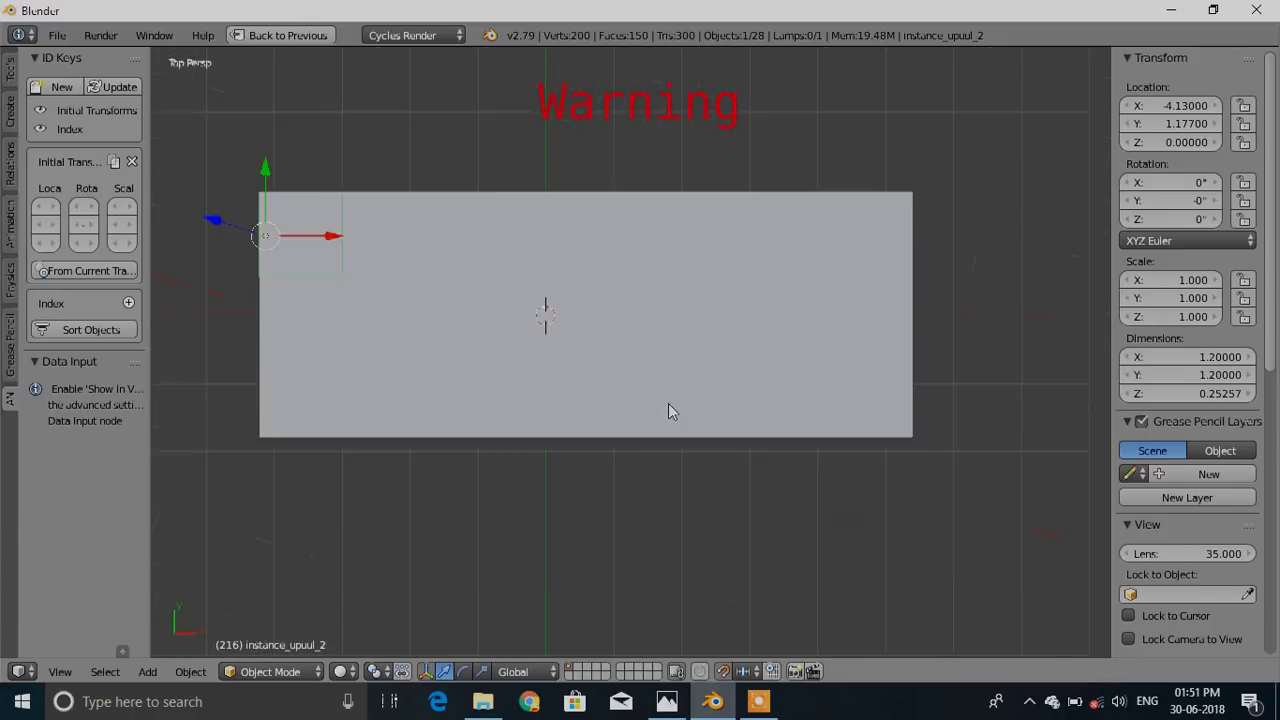
scroll(760, 392, down, 1)
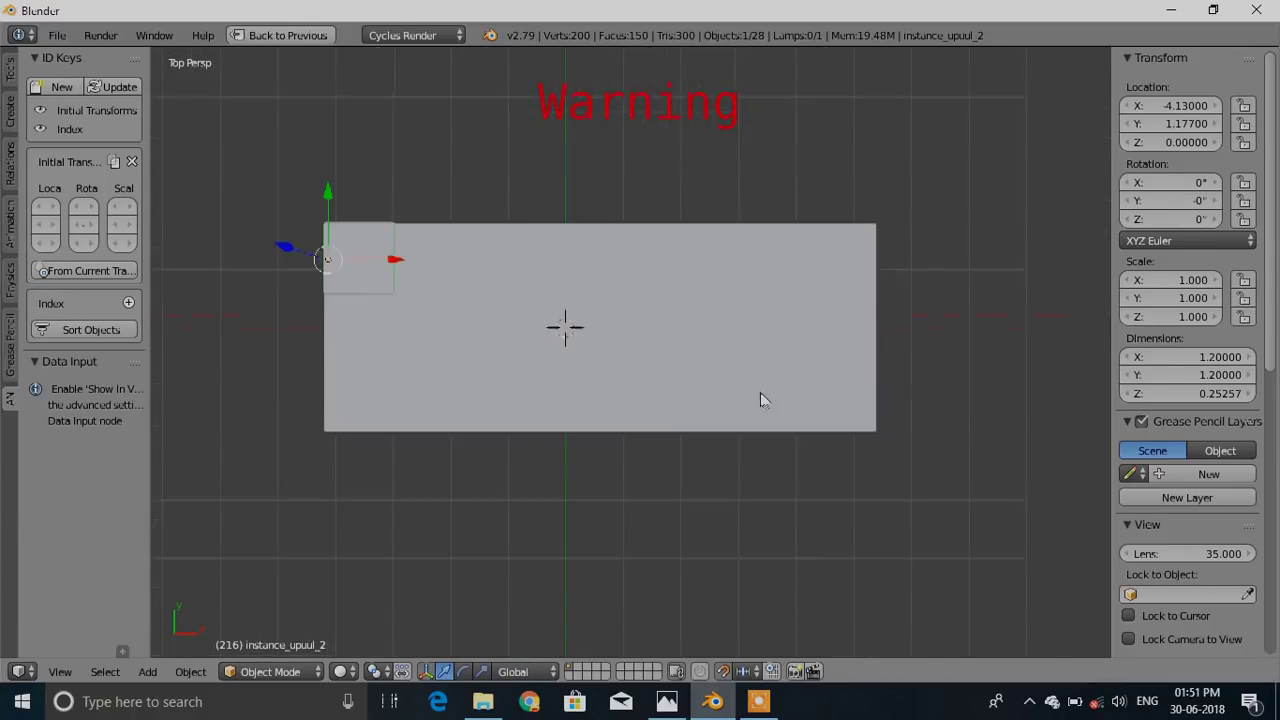
In face select mode and orthographic top view, UV-unwrap the lower-right corner tile's top face with Project From View
right_click(852, 396)
key(Tab)
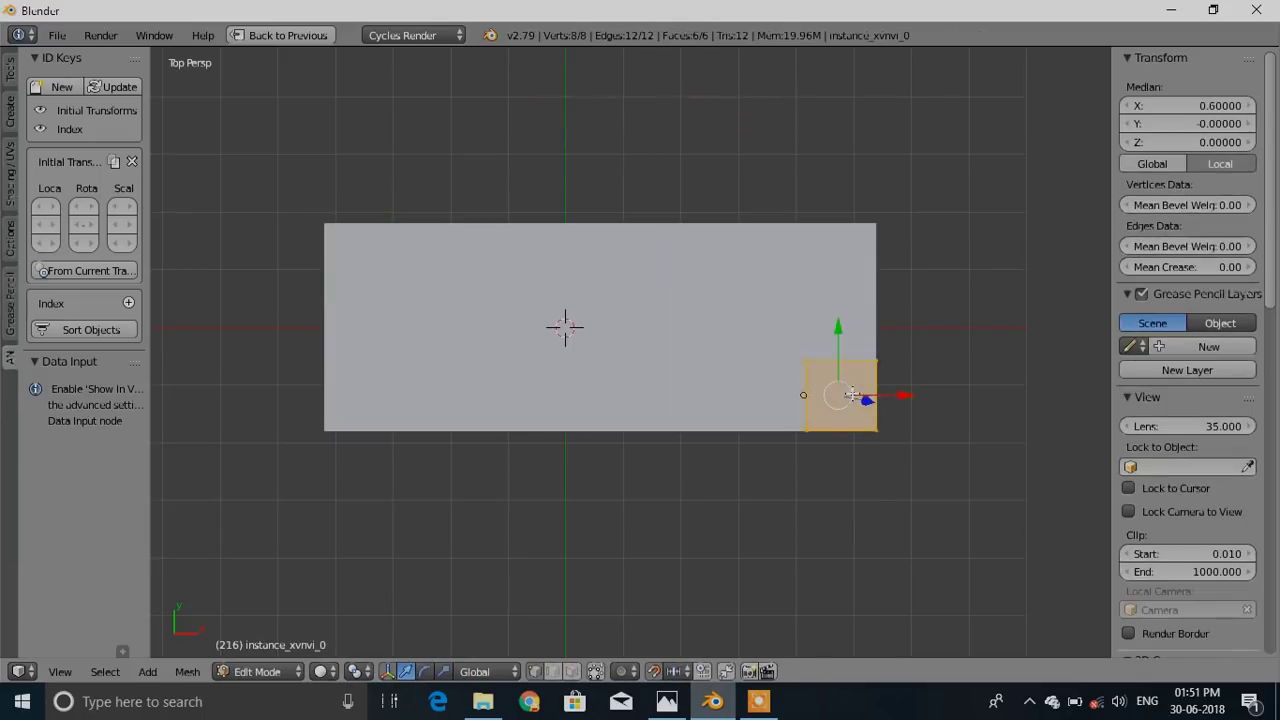
key(ctrl+Tab)
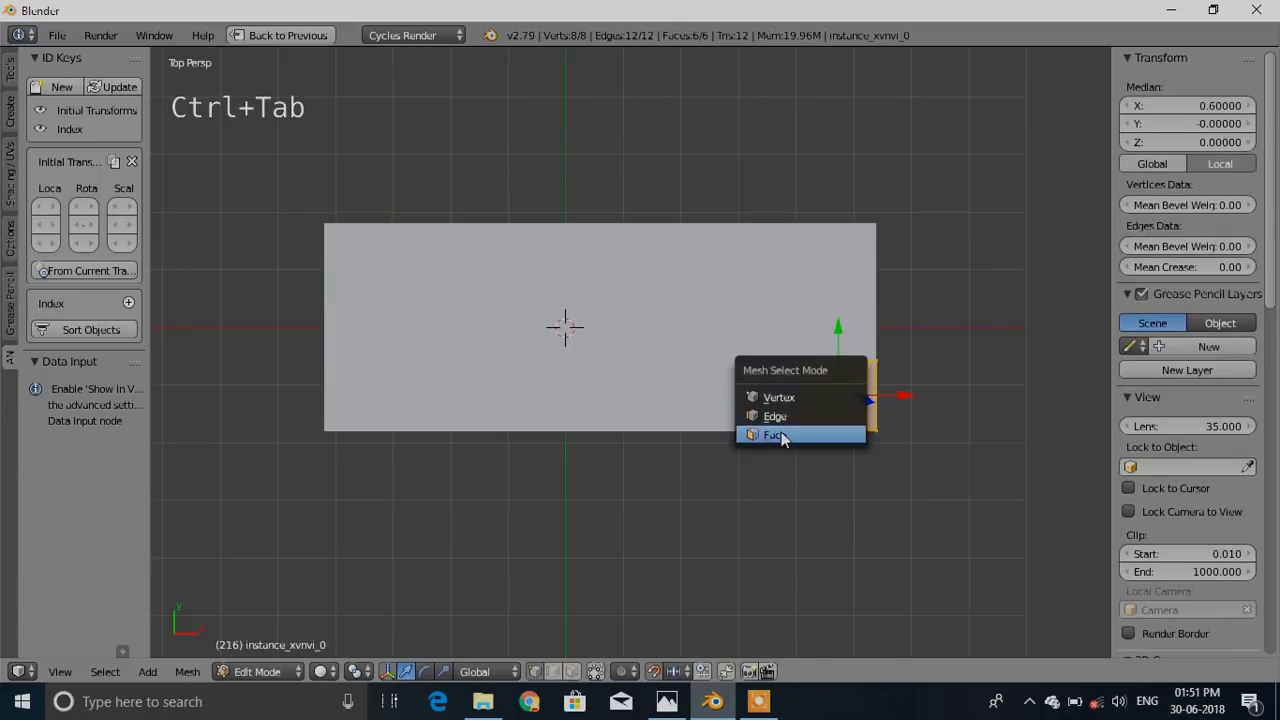
click(785, 434)
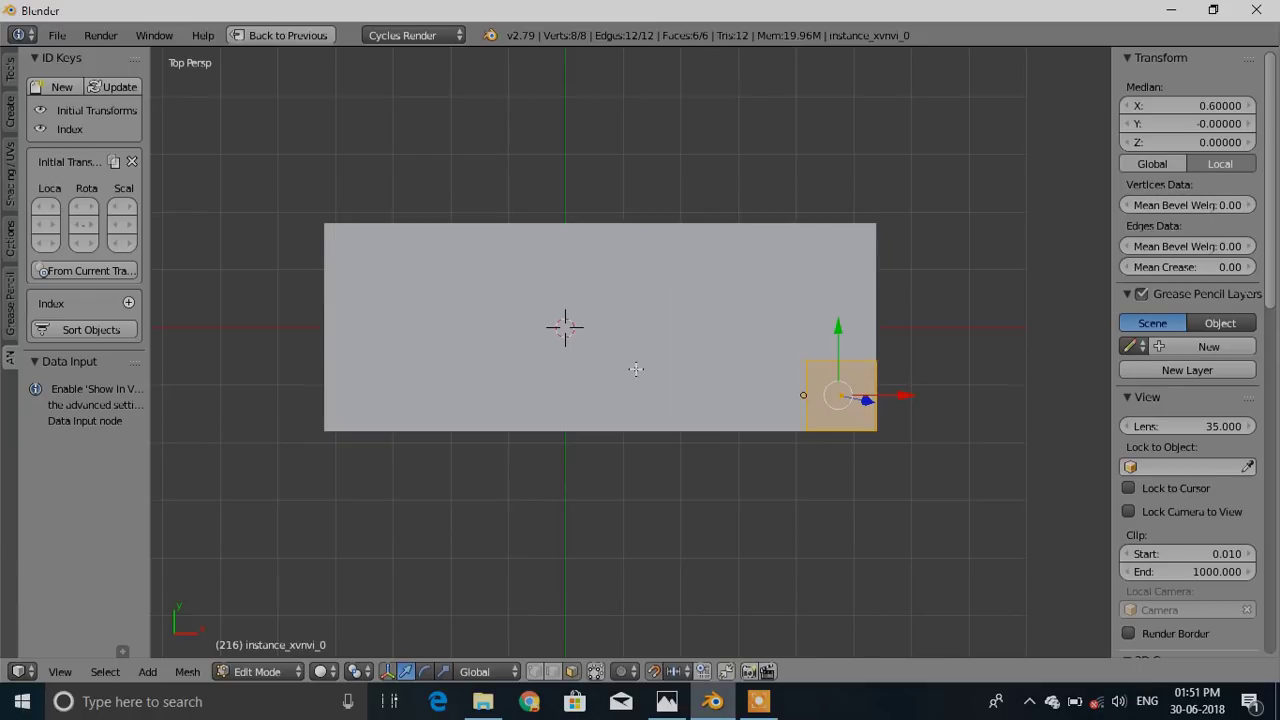
key(KP_5)
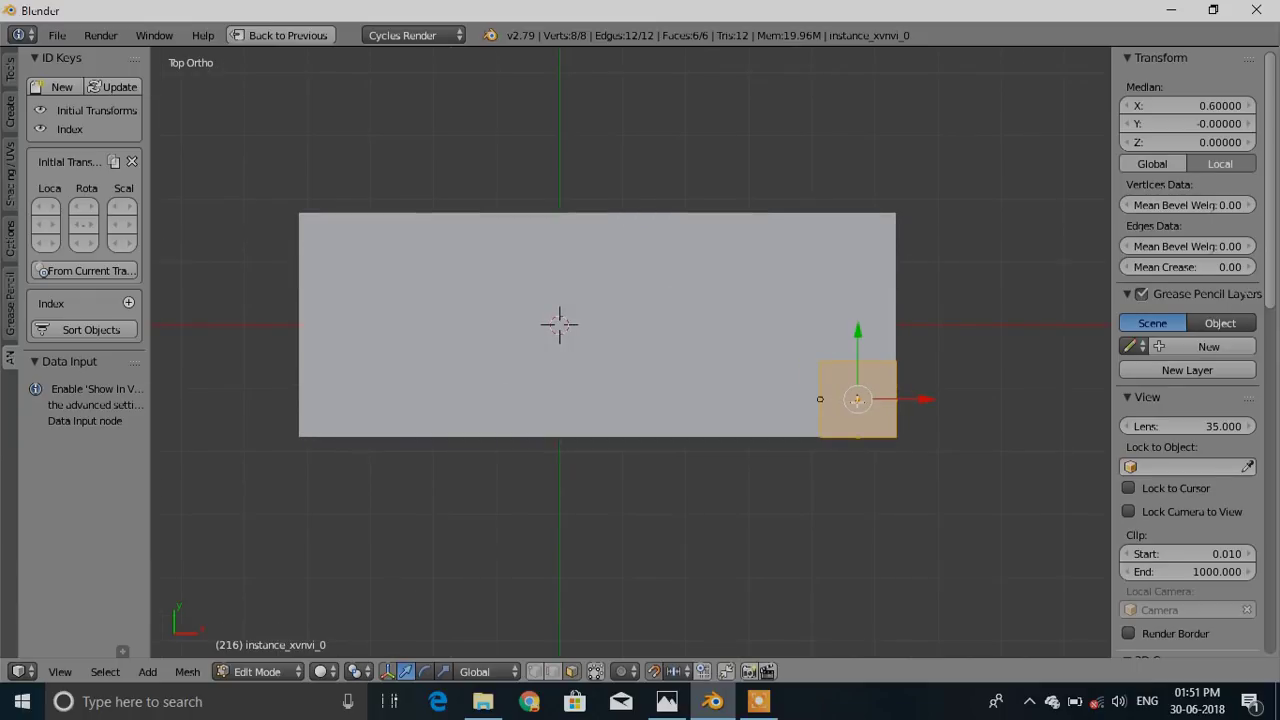
right_click(858, 400)
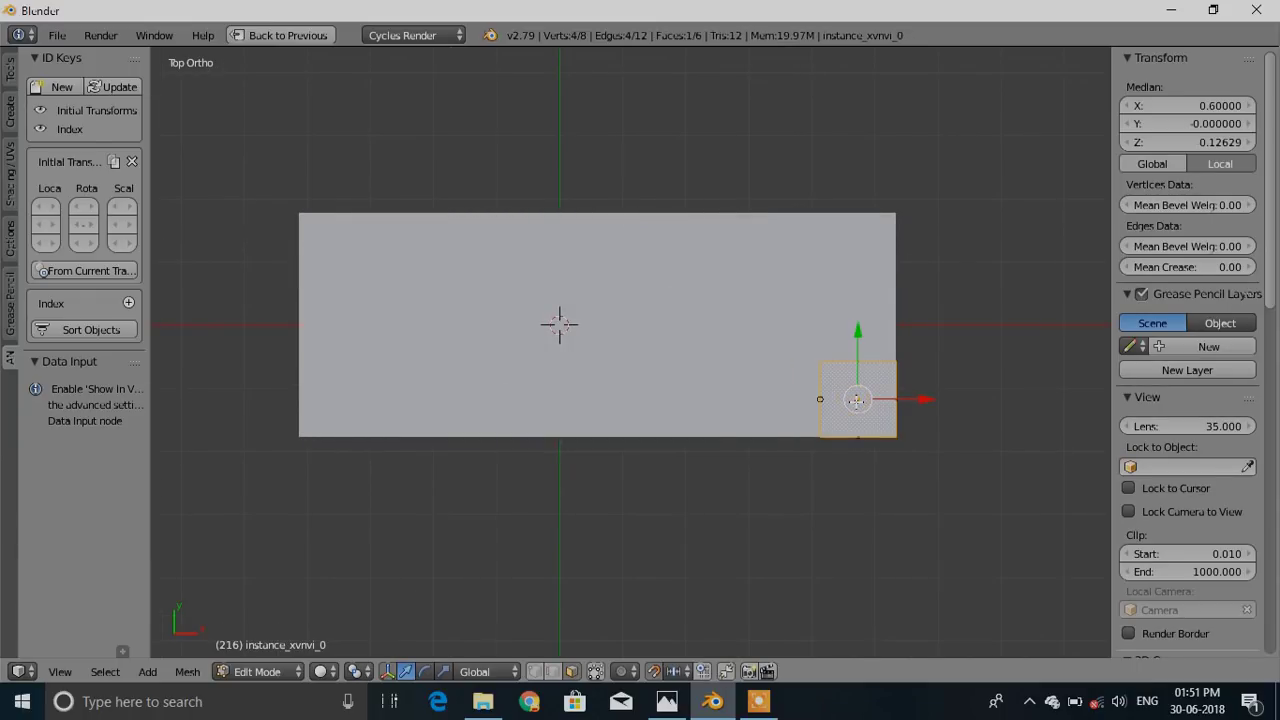
key(u)
click(834, 548)
UV-unwrap the top face of the middle tile in the rightmost column with Project From View
key(Tab)
right_click(855, 332)
key(Tab)
right_click(856, 328)
key(u)
click(857, 331)
key(Tab)
UV-unwrap the upper-right corner tile's top face with Project From View
right_click(858, 263)
key(Tab)
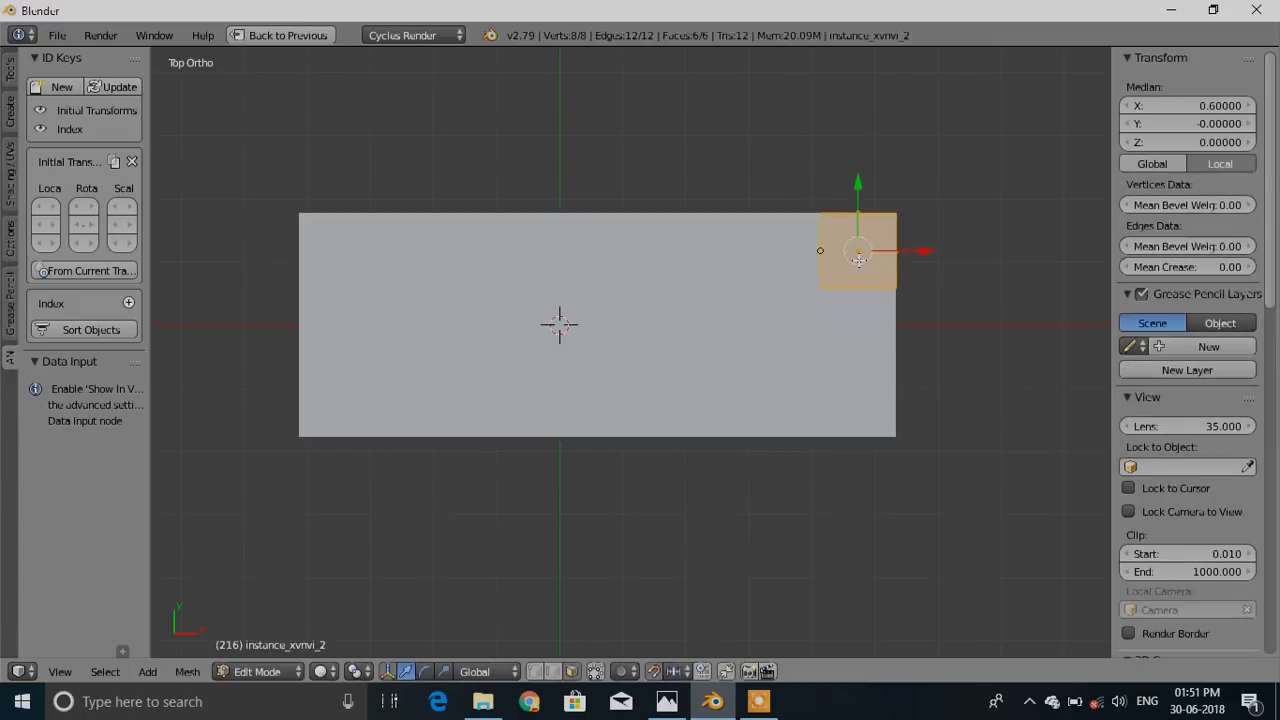
key(a)
right_click(859, 257)
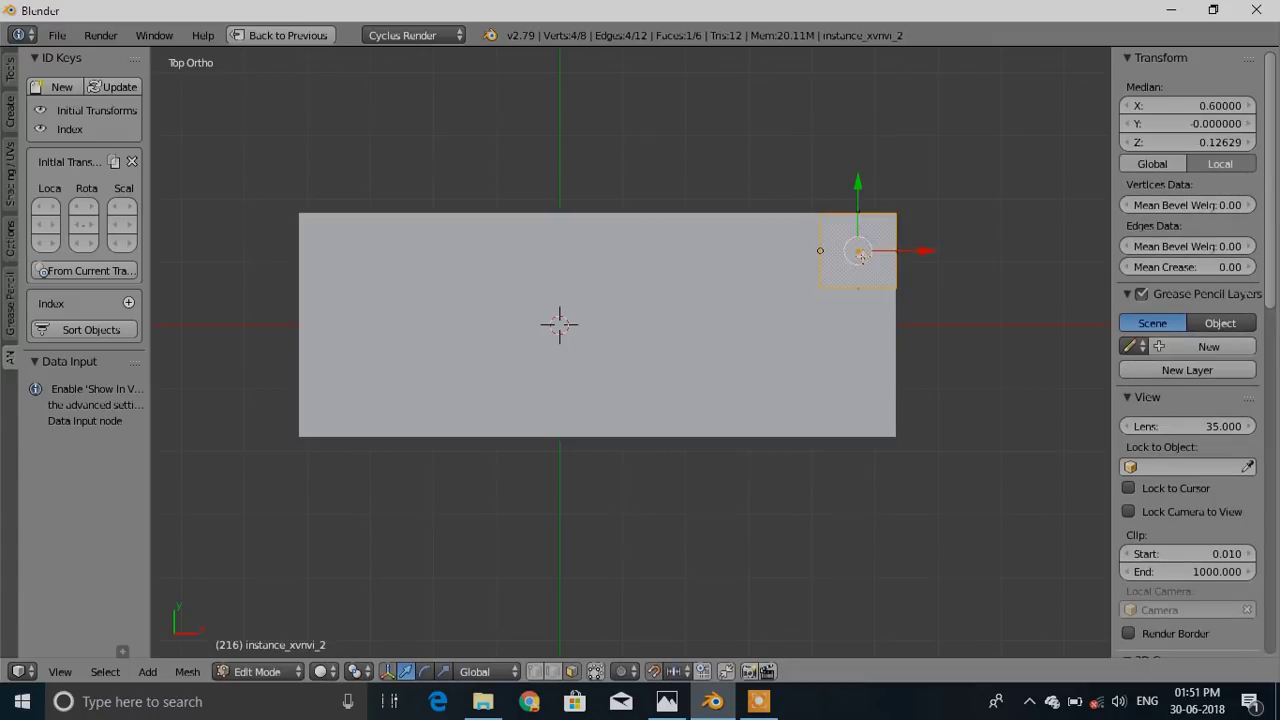
key(u)
click(862, 256)
key(Tab)
Project the top faces of the three tiles in the second column from the right from view for their UVs
right_click(783, 251)
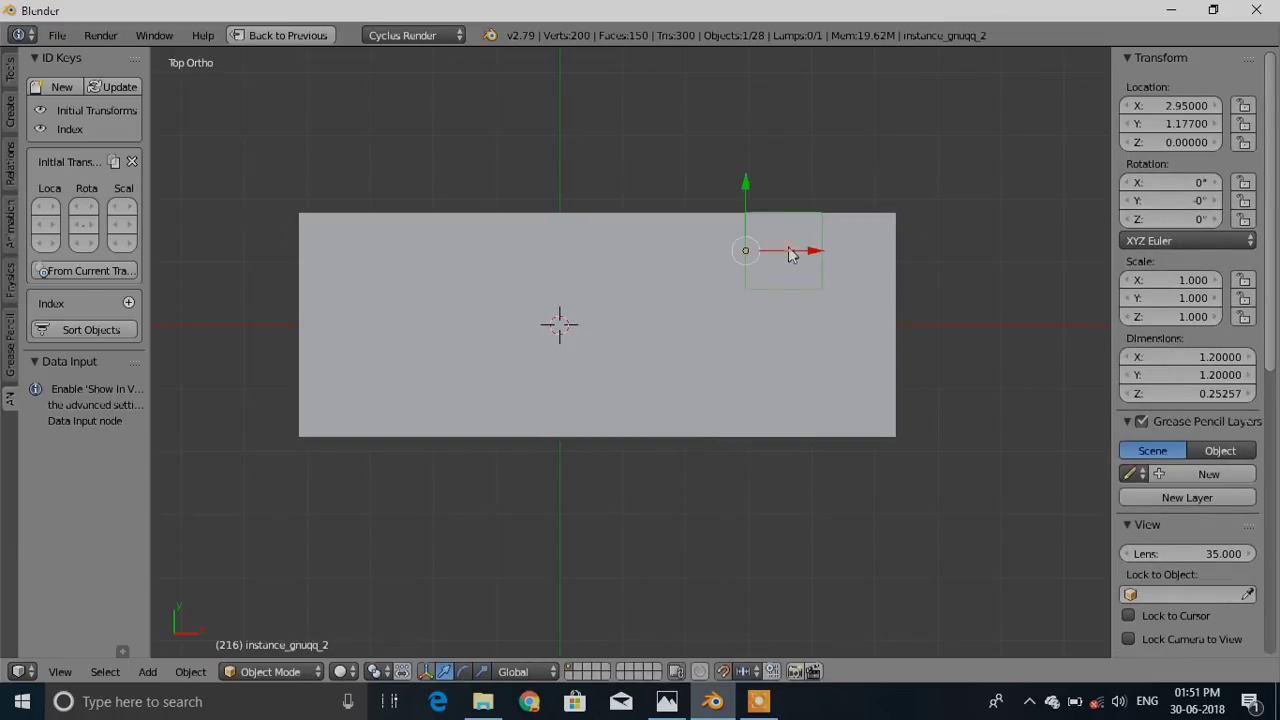
key(Tab)
key(a)
right_click(782, 251)
key(Tab)
right_click(780, 329)
key(Tab)
key(Tab)
right_click(788, 401)
key(Tab)
right_click(788, 401)
key(u)
click(788, 401)
key(Tab)
Project the top faces of the tiles in the third column from the right from view for their UVs
right_click(716, 399)
key(Tab)
right_click(716, 399)
key(u)
key(u)
click(711, 328)
key(Tab)
right_click(709, 252)
key(Tab)
key(a)
right_click(709, 252)
key(u)
Project the top faces of the tiles in the fourth column from the right from view for their UVs
right_click(628, 250)
key(u)
click(635, 253)
key(Tab)
right_click(634, 324)
key(Tab)
right_click(634, 324)
key(u)
key(Tab)
Project the top faces of the tiles in the fifth column from the right from view for their UVs
right_click(548, 412)
key(Tab)
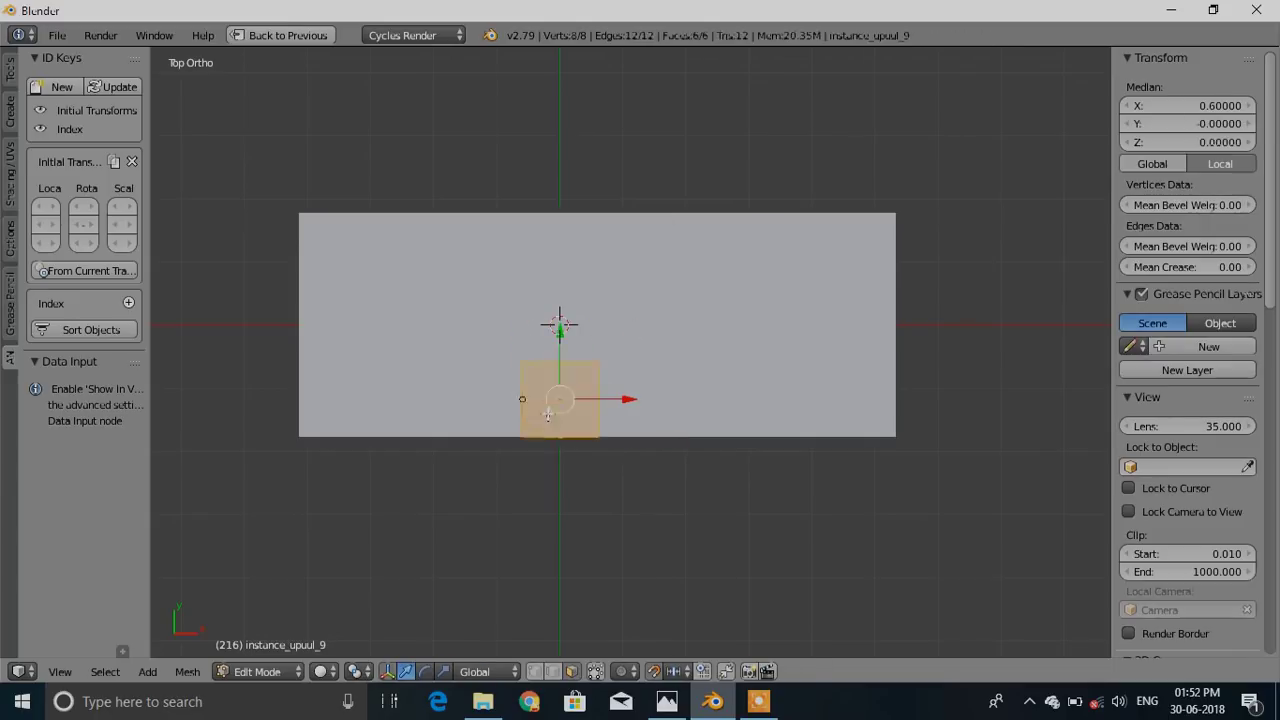
key(Tab)
right_click(558, 335)
key(Tab)
key(Tab)
right_click(563, 256)
key(Tab)
Project the top faces of the tiles in the third column from the left from view for their UVs
right_click(499, 252)
key(Tab)
right_click(499, 252)
key(u)
click(488, 254)
key(Tab)
right_click(487, 330)
key(Tab)
right_click(487, 332)
key(u)
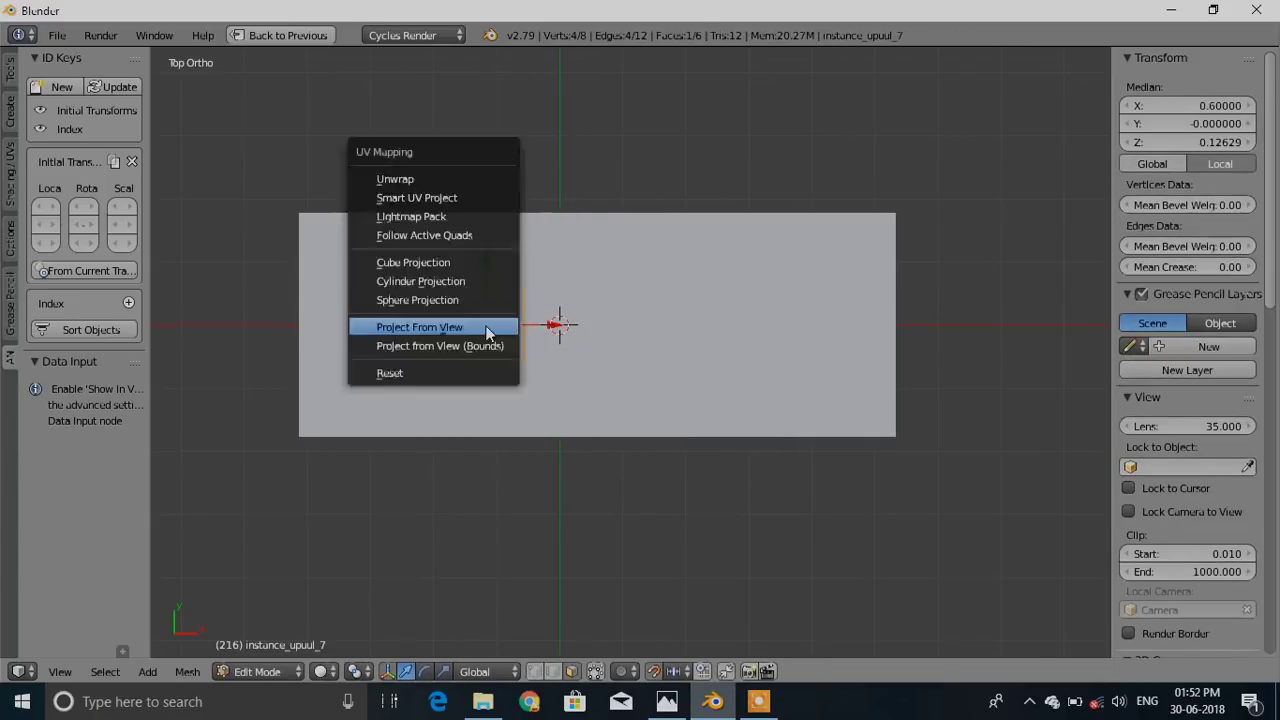
key(u)
click(490, 398)
Project the top faces of the tiles in the second column from the left from view for their UVs
key(Tab)
right_click(412, 398)
key(Tab)
key(u)
click(412, 399)
key(Tab)
key(Tab)
key(u)
click(413, 322)
key(Tab)
right_click(407, 262)
key(Tab)
key(u)
click(407, 260)
Project the top faces of the remaining tiles in the leftmost column from view for their UVs
right_click(343, 254)
key(Tab)
key(u)
click(340, 252)
key(Tab)
right_click(339, 320)
key(Tab)
key(u)
click(340, 321)
key(Tab)
right_click(378, 407)
key(Tab)
key(u)
click(378, 407)
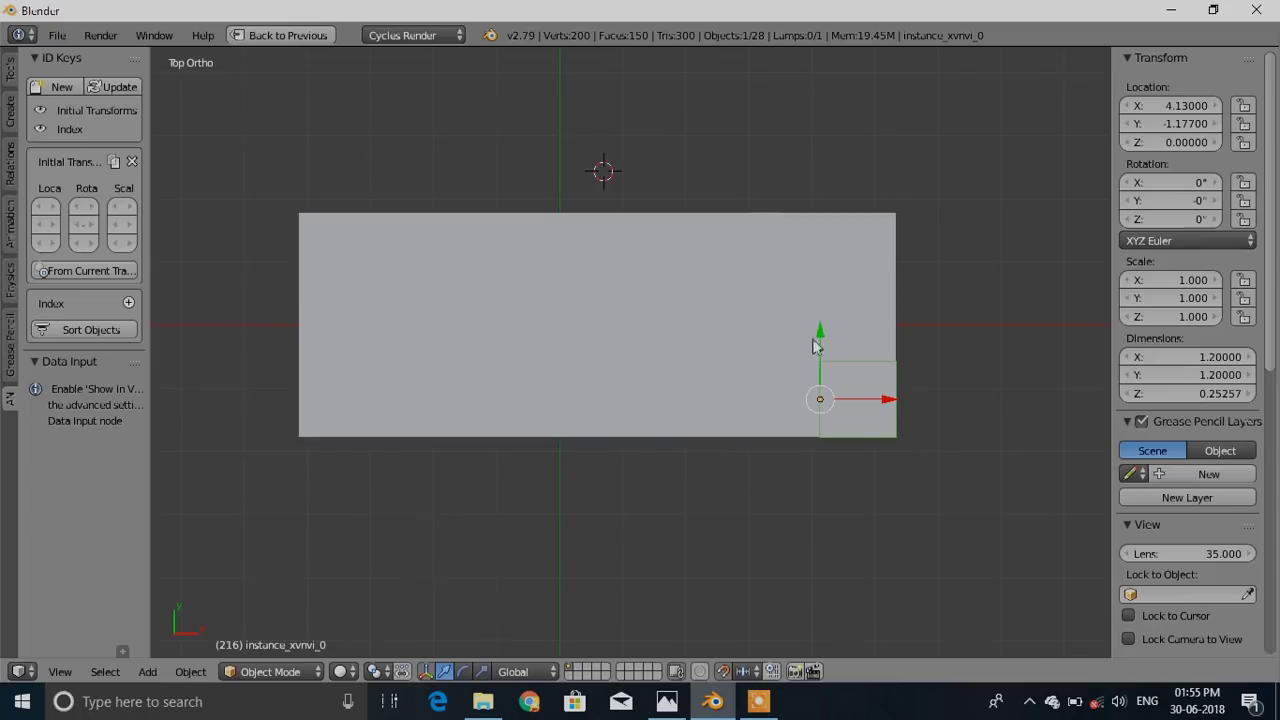
Restore the full layout, switch the node editor to shader nodes and enable nodes for the tiles' material
key(ctrl+Up)
middle_drag(528, 282, 495, 220)
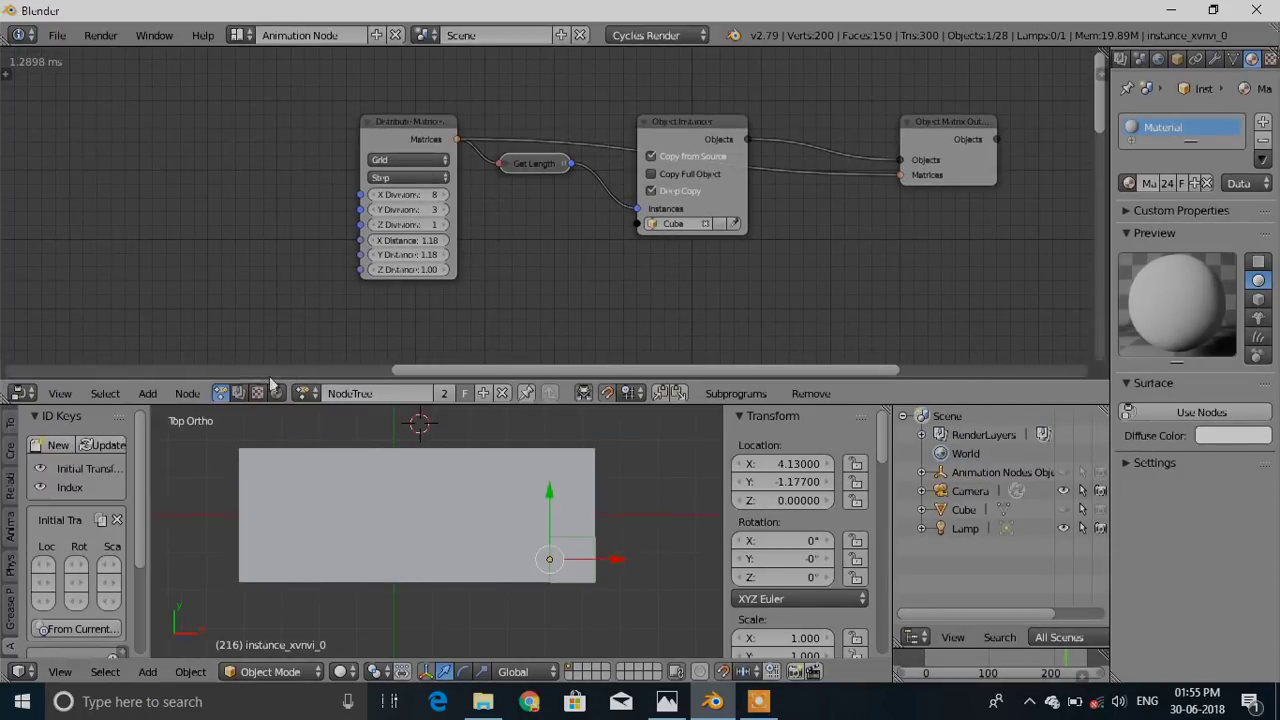
click(278, 394)
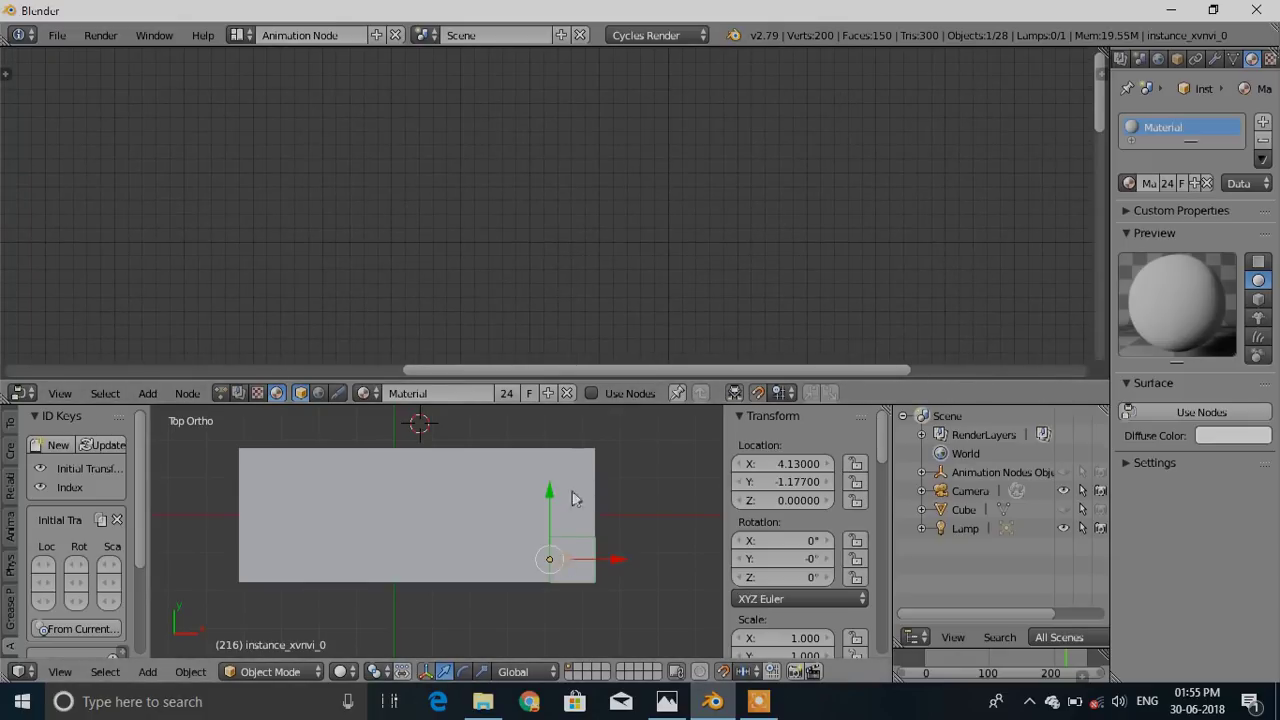
click(592, 394)
Replace the Diffuse BSDF with a Principled BSDF and link it to the Material Output's Surface
middle_drag(677, 223, 527, 356)
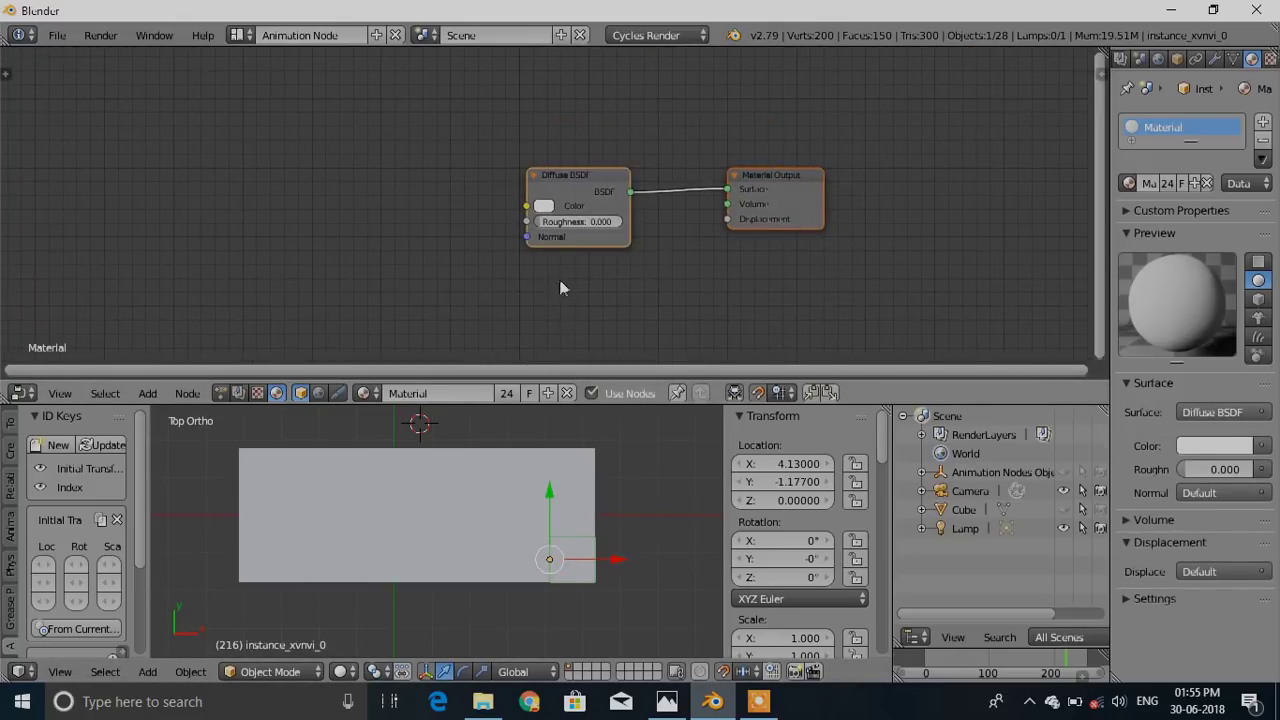
key(x)
key(shift+a)
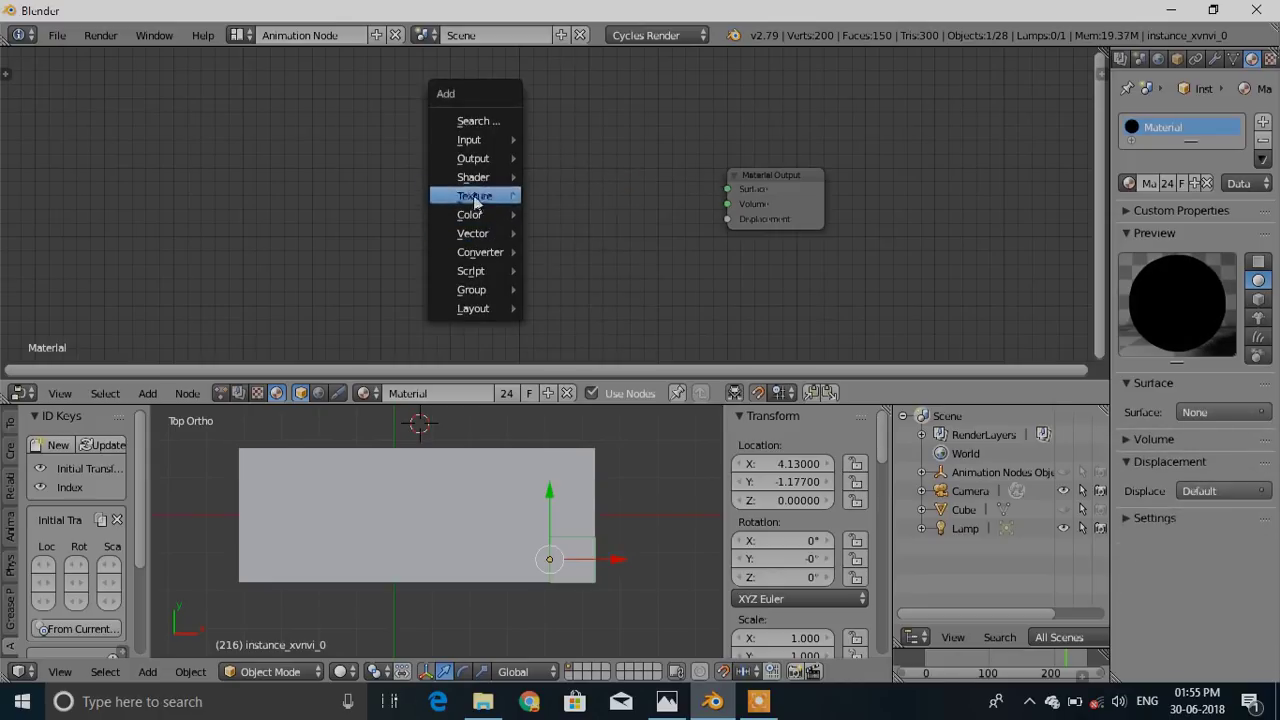
mouse_move(527, 178)
click(588, 382)
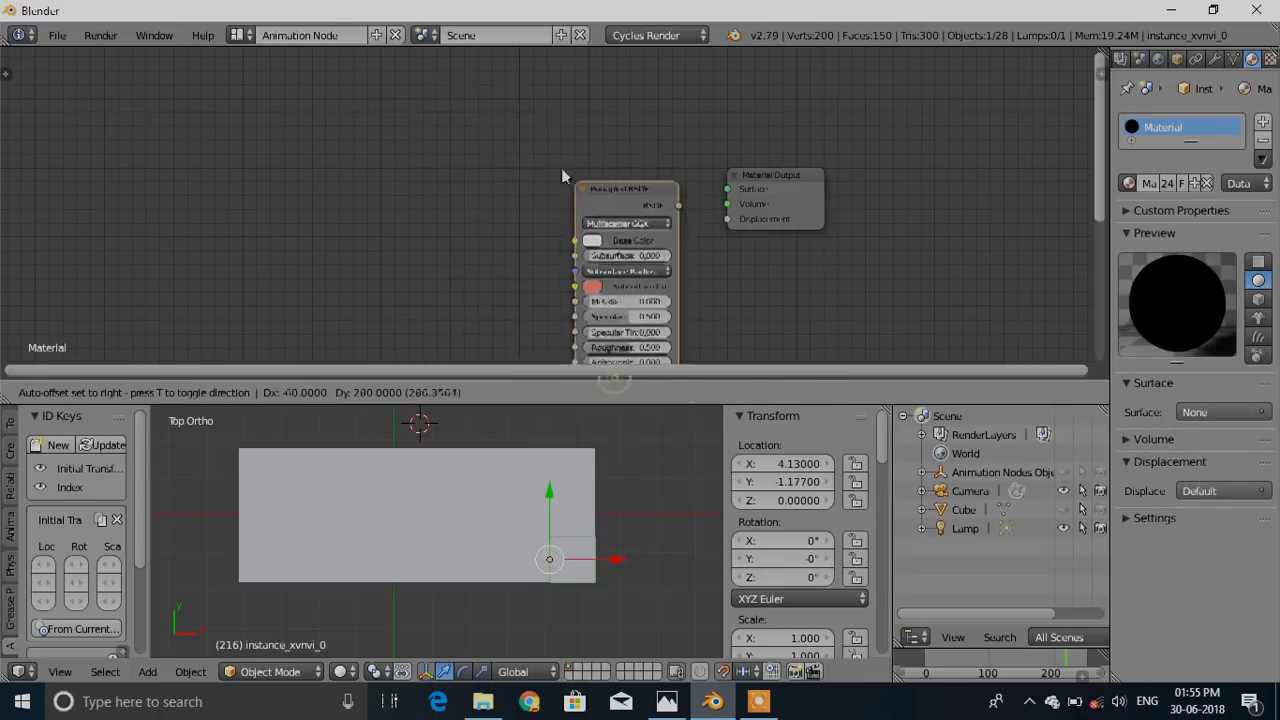
click(615, 186)
drag(626, 152, 729, 192)
Add an Image Texture node and link its Color to the Principled BSDF's Base Color
middle_drag(333, 226, 511, 200)
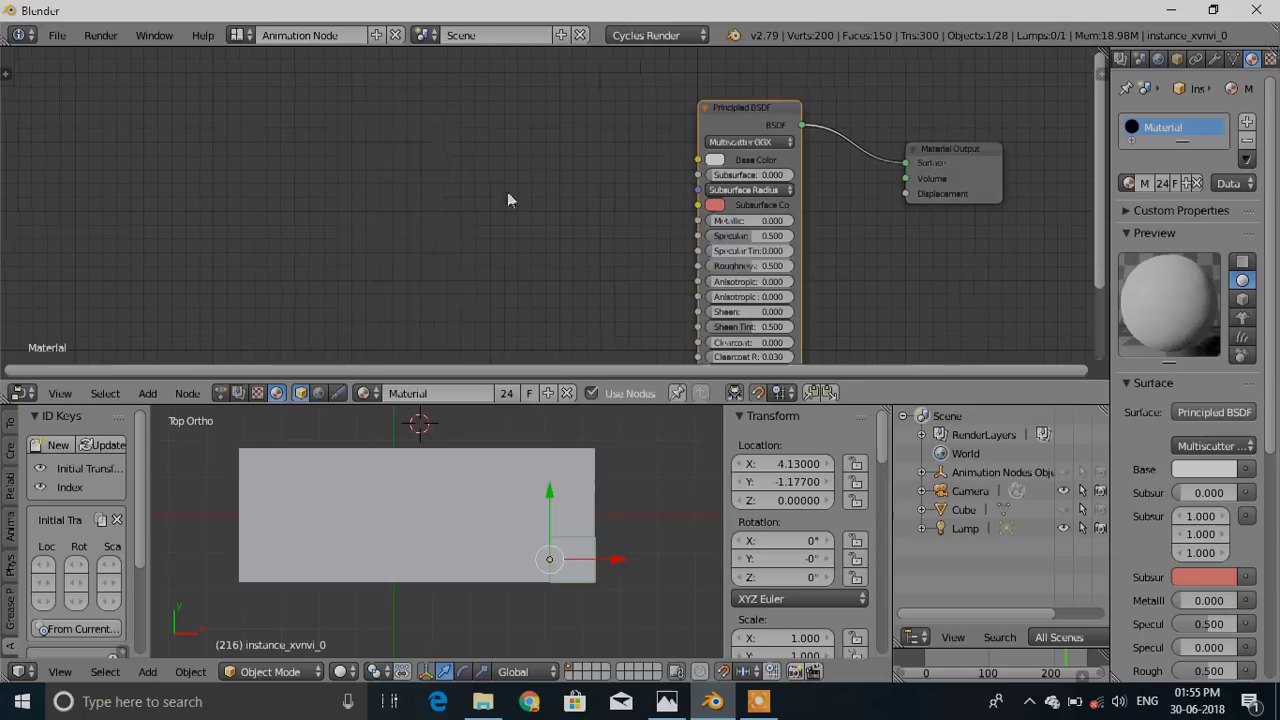
key(shift+a)
mouse_move(398, 209)
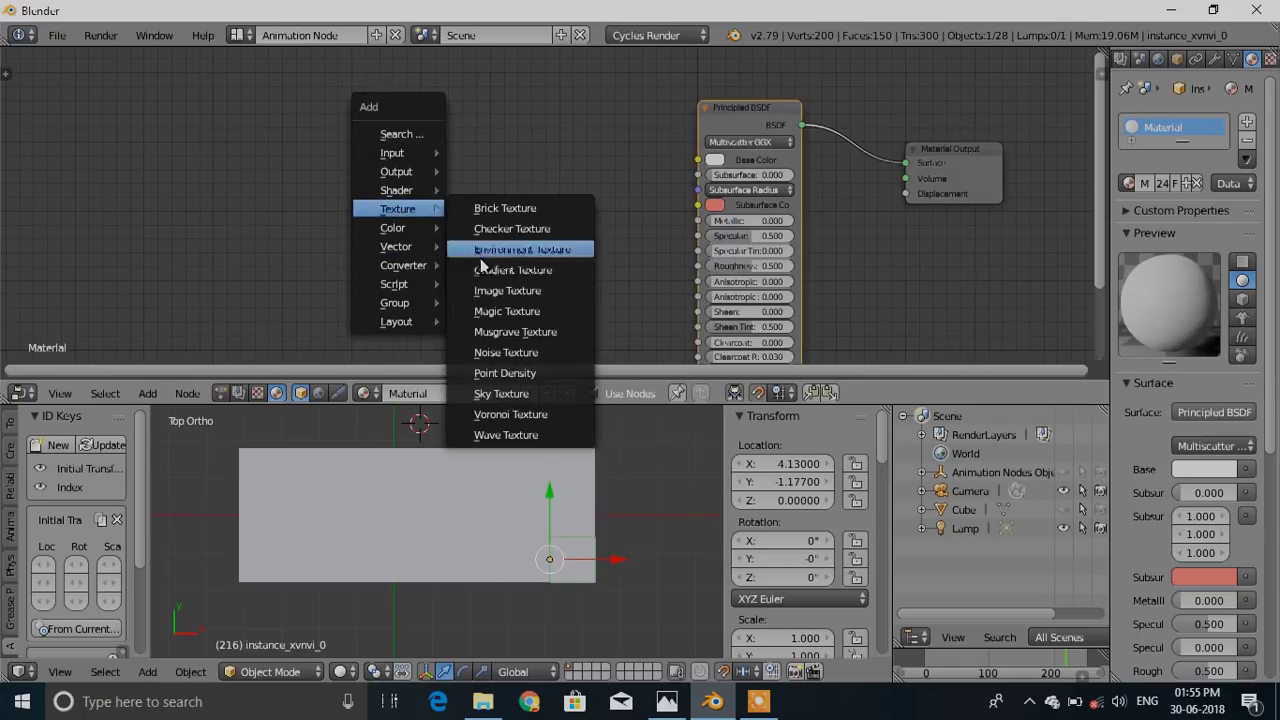
click(485, 292)
drag(518, 207, 698, 160)
middle_drag(698, 325, 695, 276)
Check the picture in the Photos app, return to Blender and load YASHSS.png from the Desktop into the Image Texture node
click(666, 702)
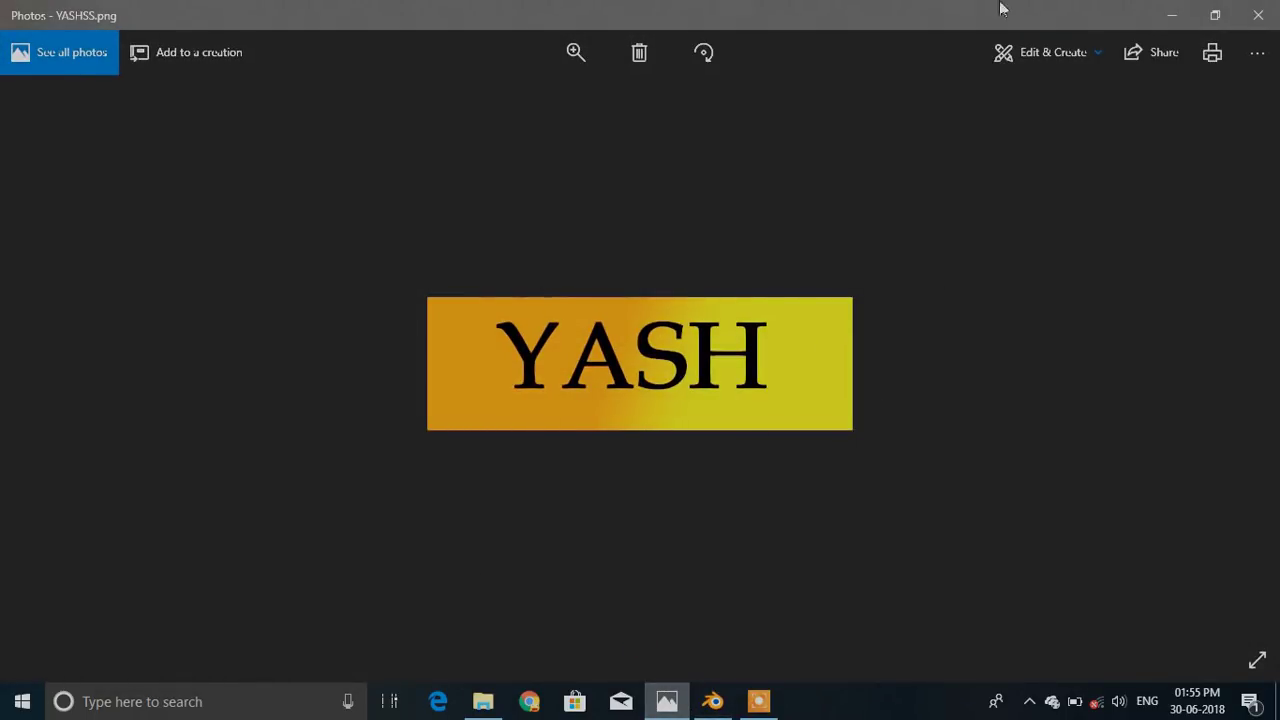
click(1172, 15)
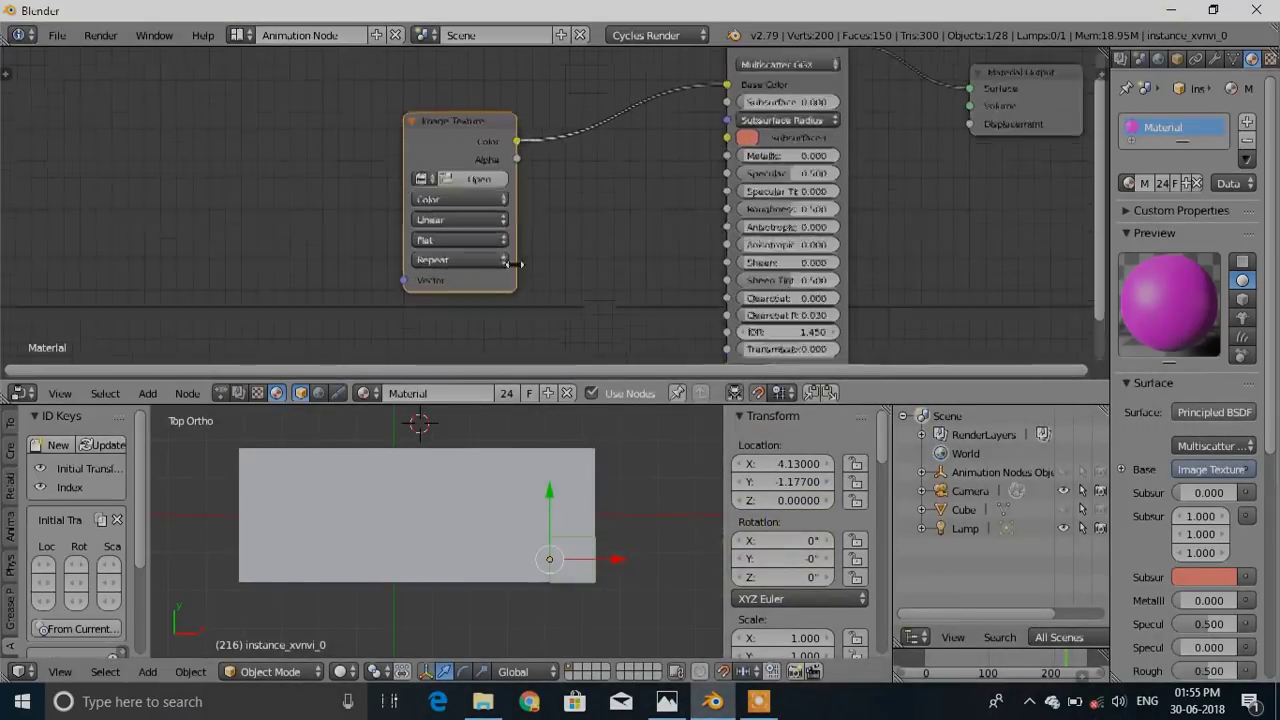
click(476, 173)
click(71, 284)
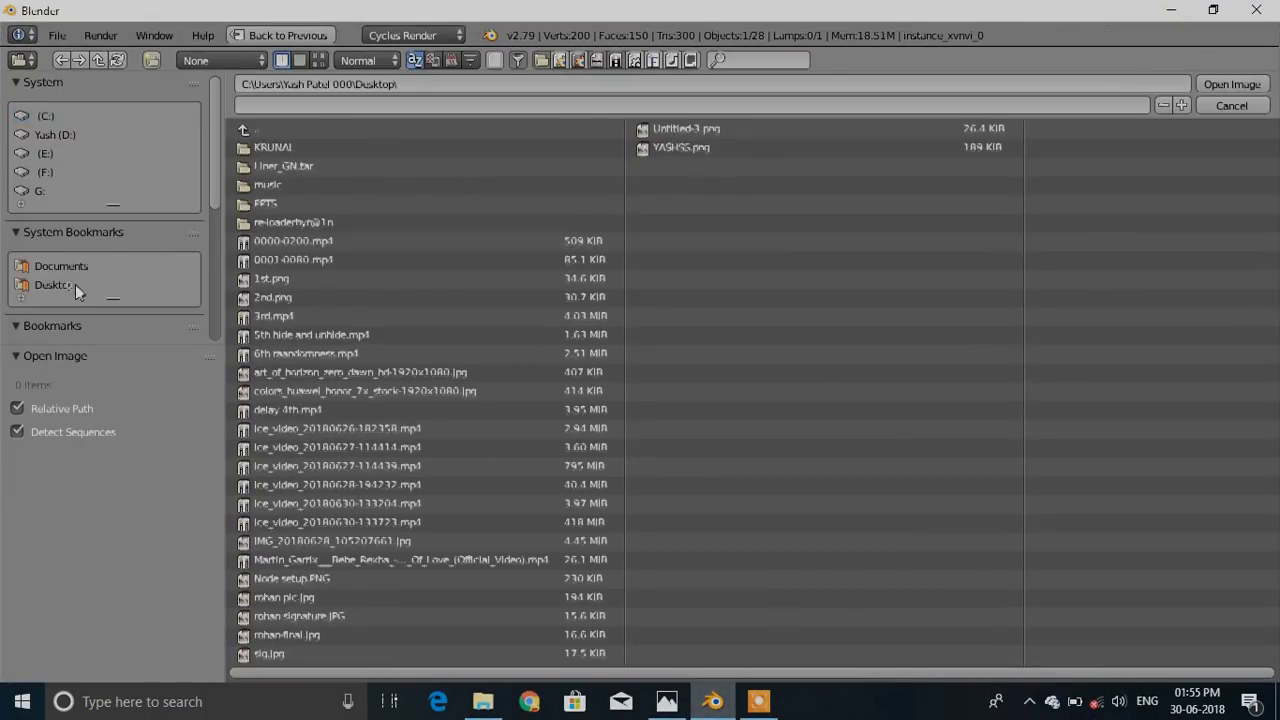
double_click(695, 143)
scroll(771, 290, down, 2)
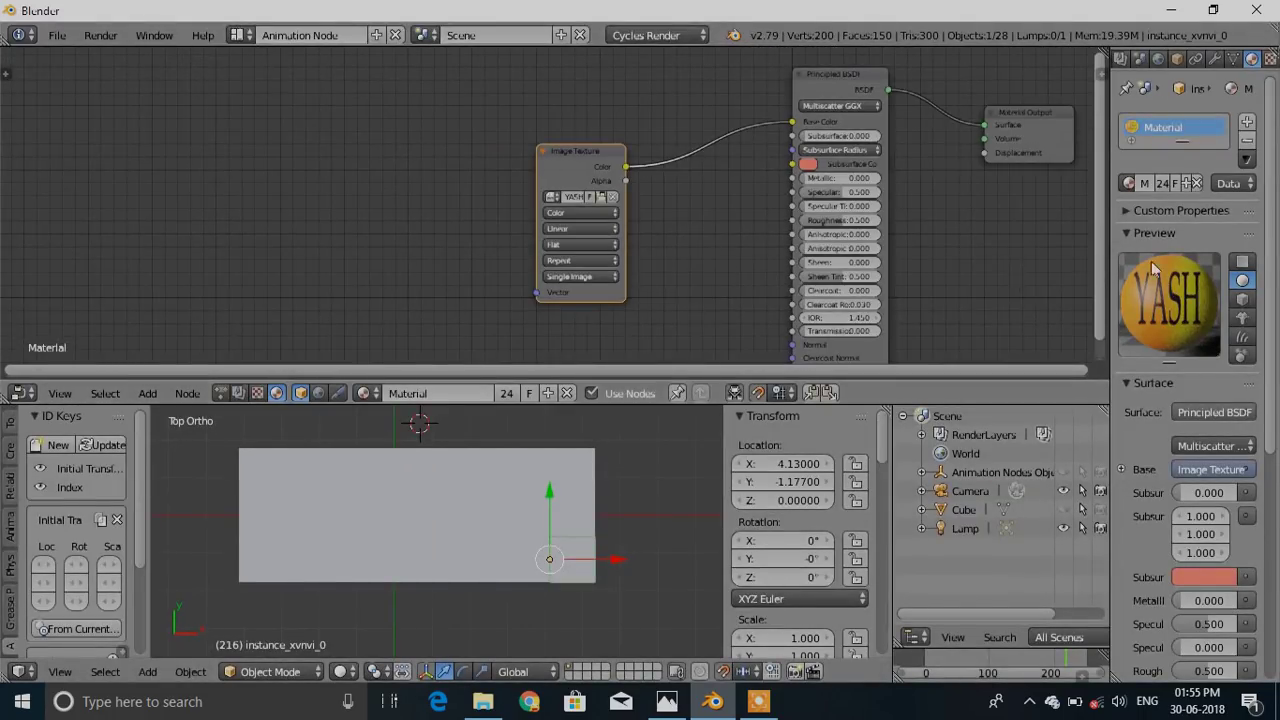
Collapse the material preview and expand it again
click(1131, 232)
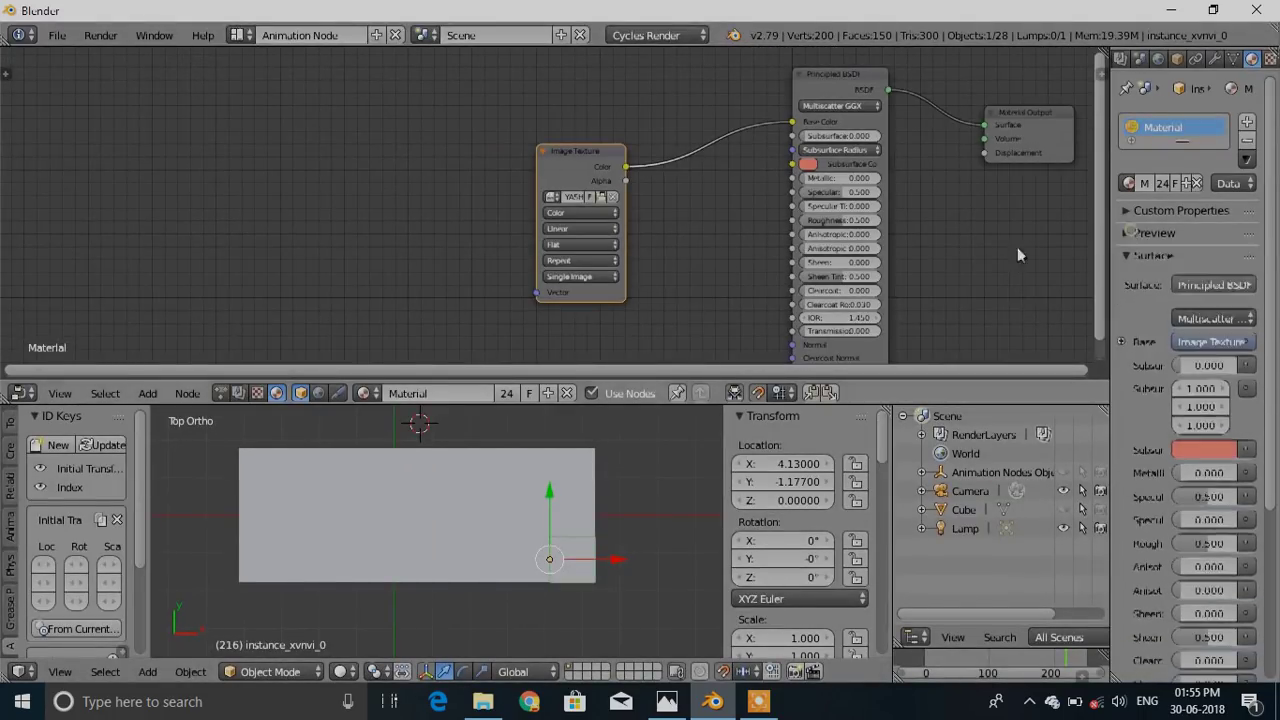
click(1131, 236)
scroll(686, 251, down, 1)
scroll(585, 242, up, 2)
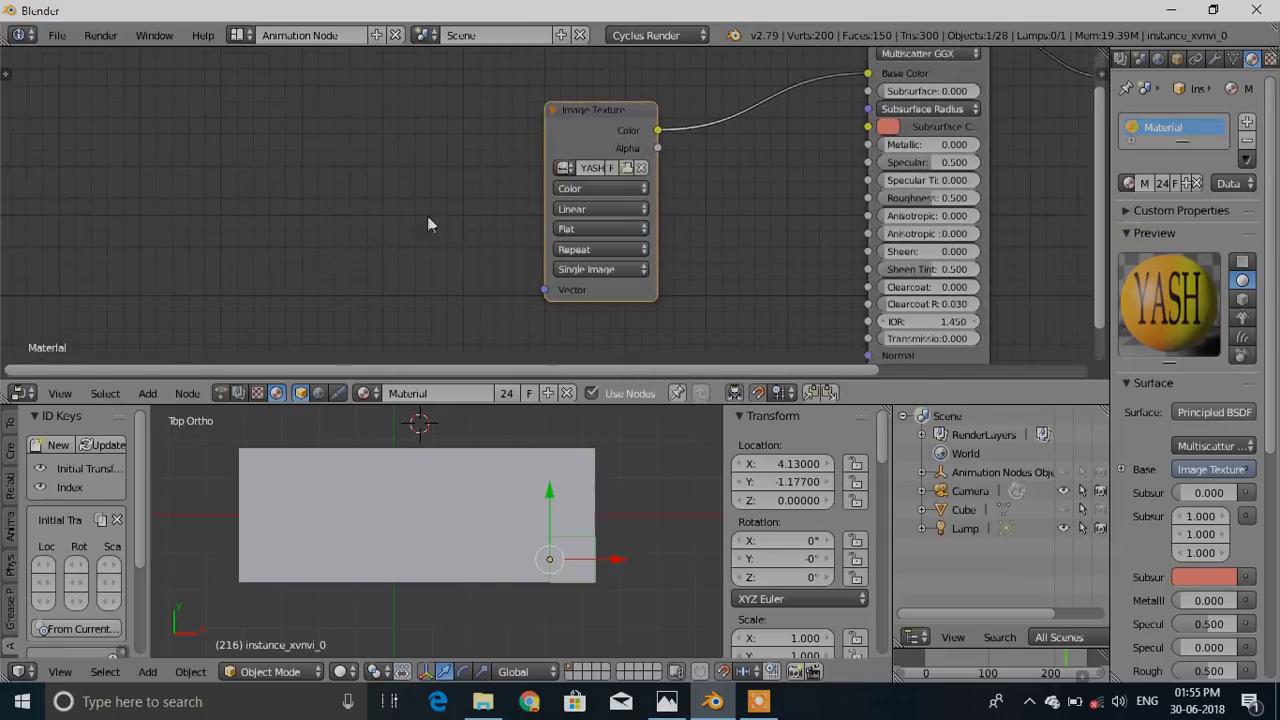
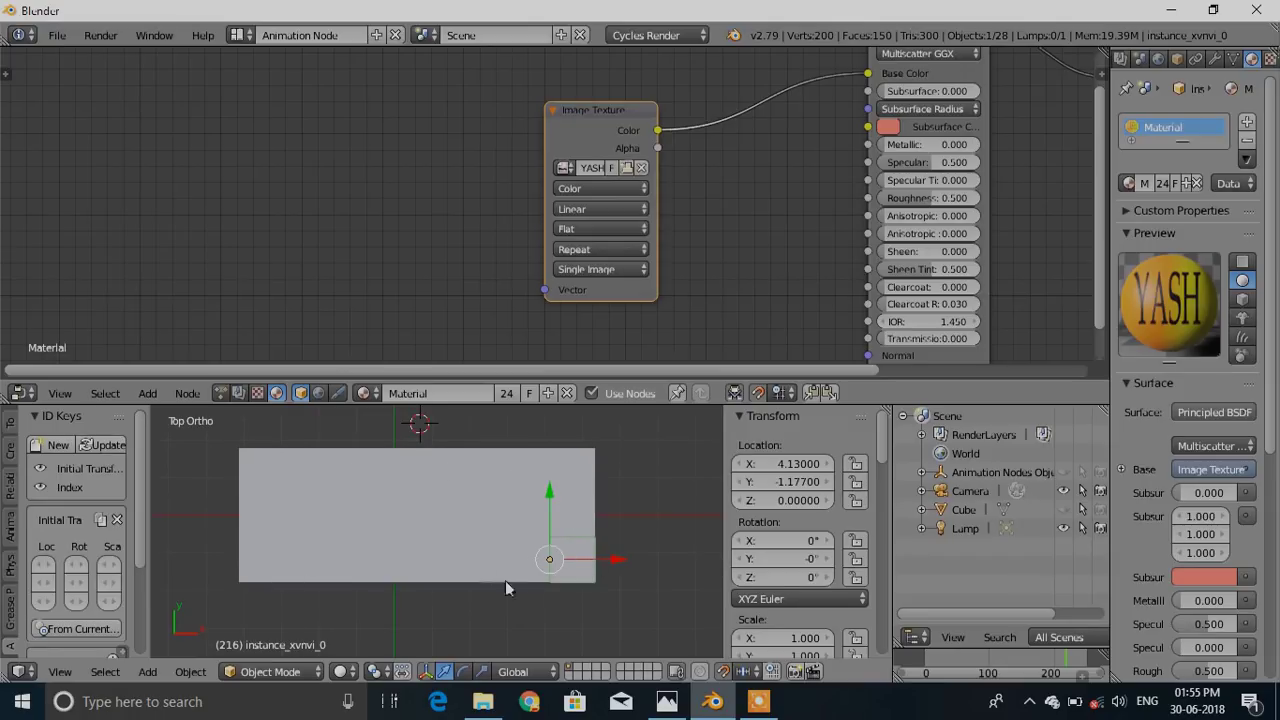
Add a Texture Coordinate node and link its UV output to the Image Texture's Vector
middle_drag(428, 233, 586, 238)
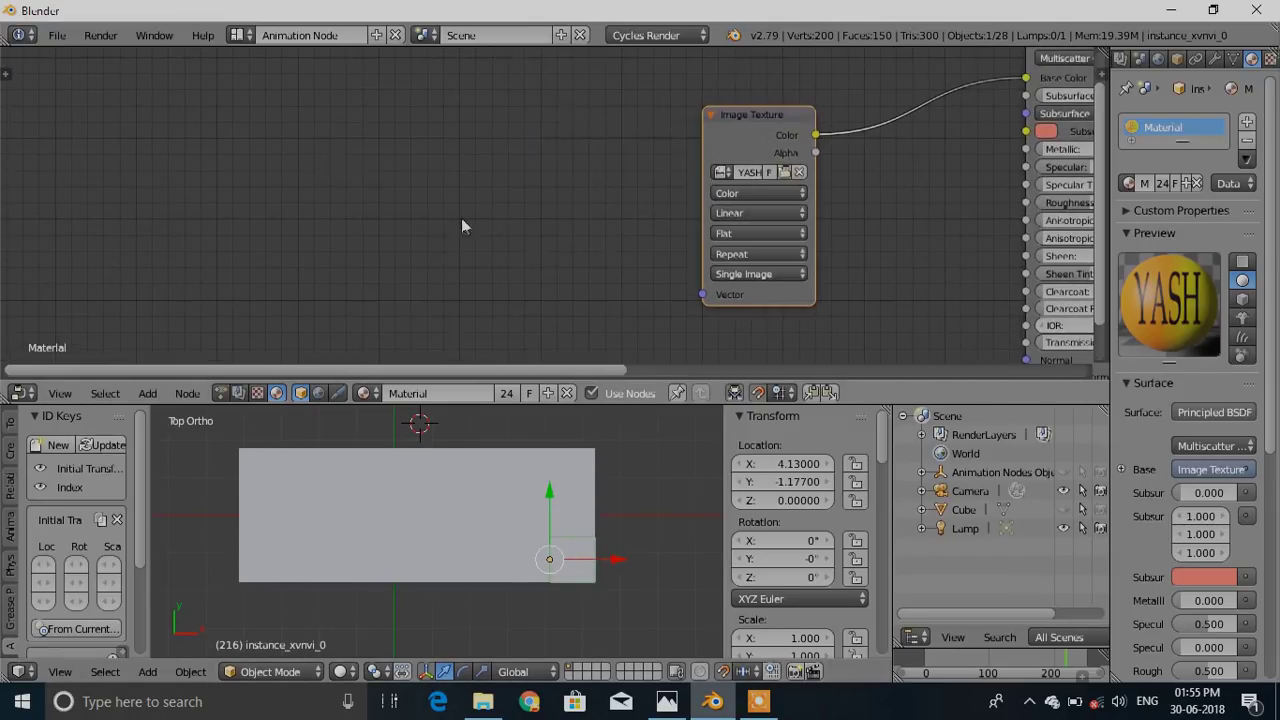
key(shift+a)
mouse_move(418, 222)
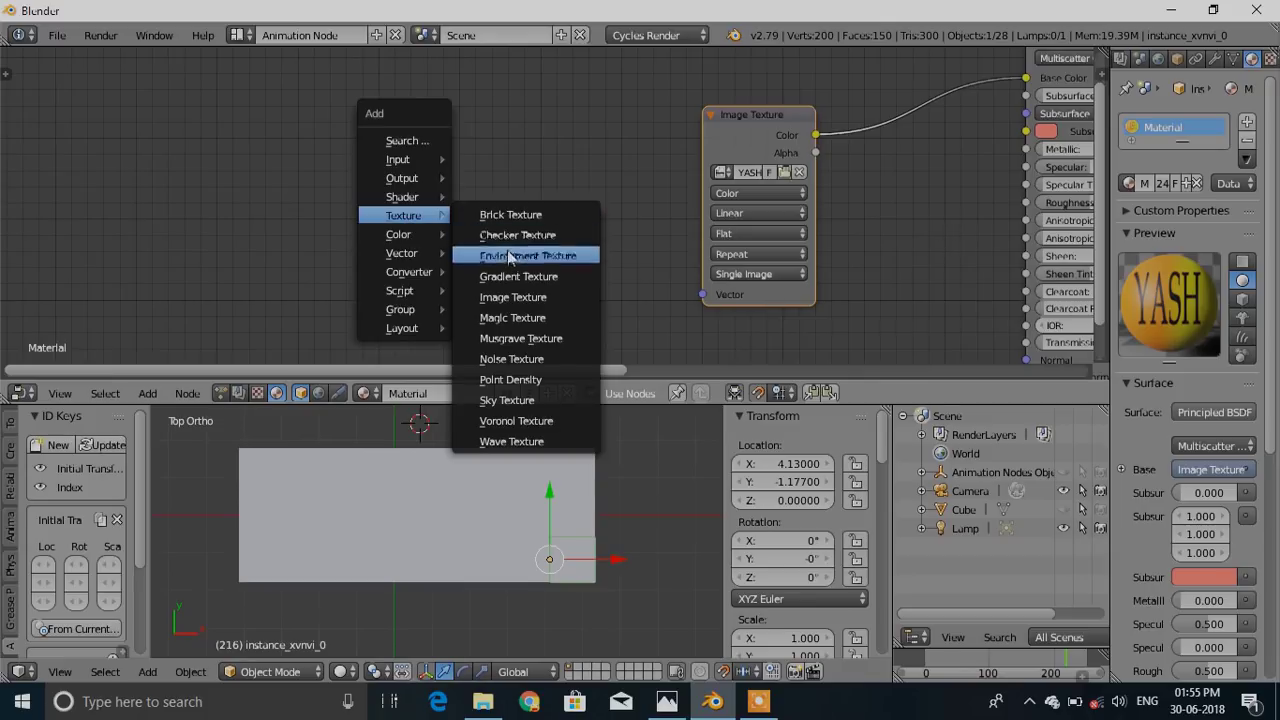
mouse_move(400, 160)
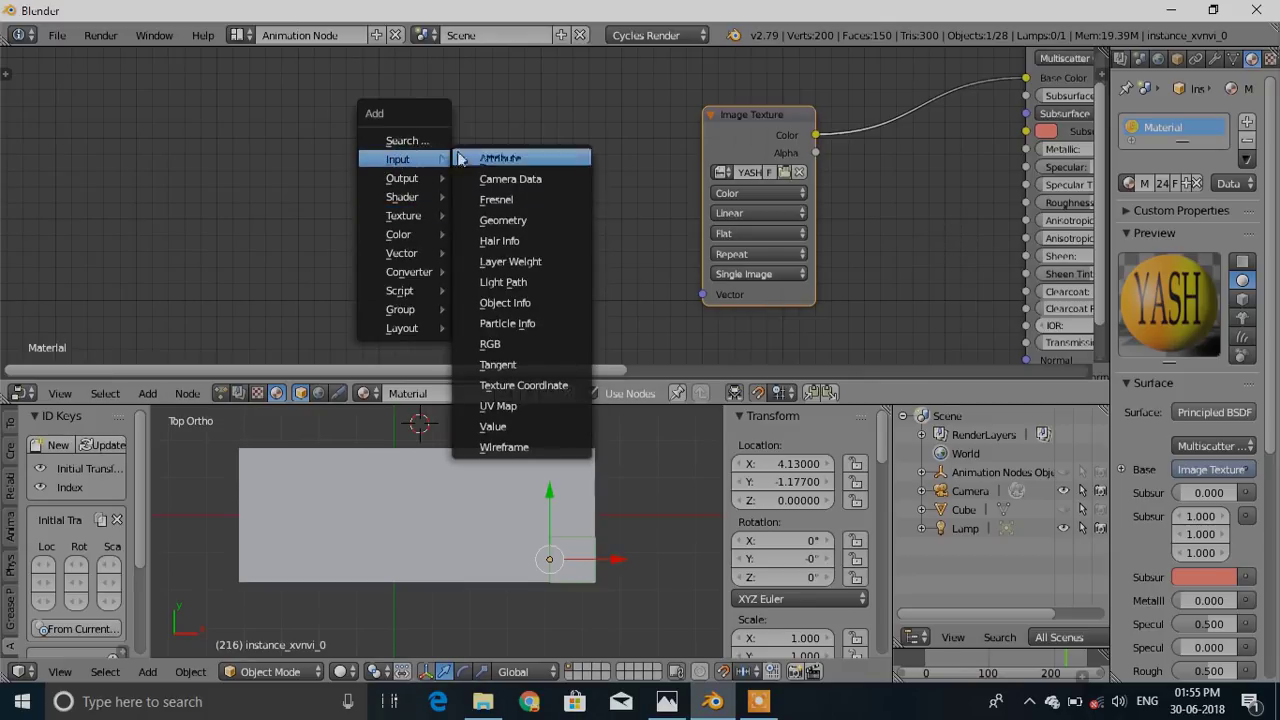
click(528, 385)
drag(538, 175, 703, 294)
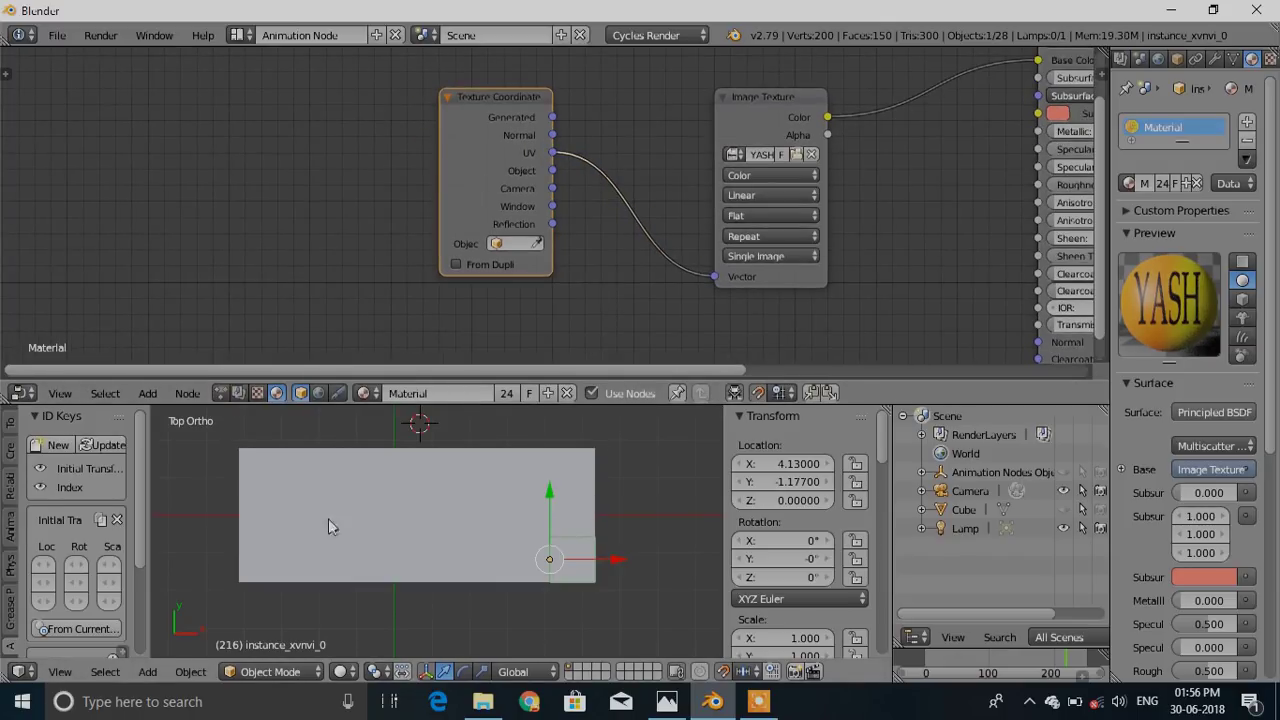
Select all the tiles, link the active tile's material to them and show the viewport as rendered
drag(229, 434, 582, 585)
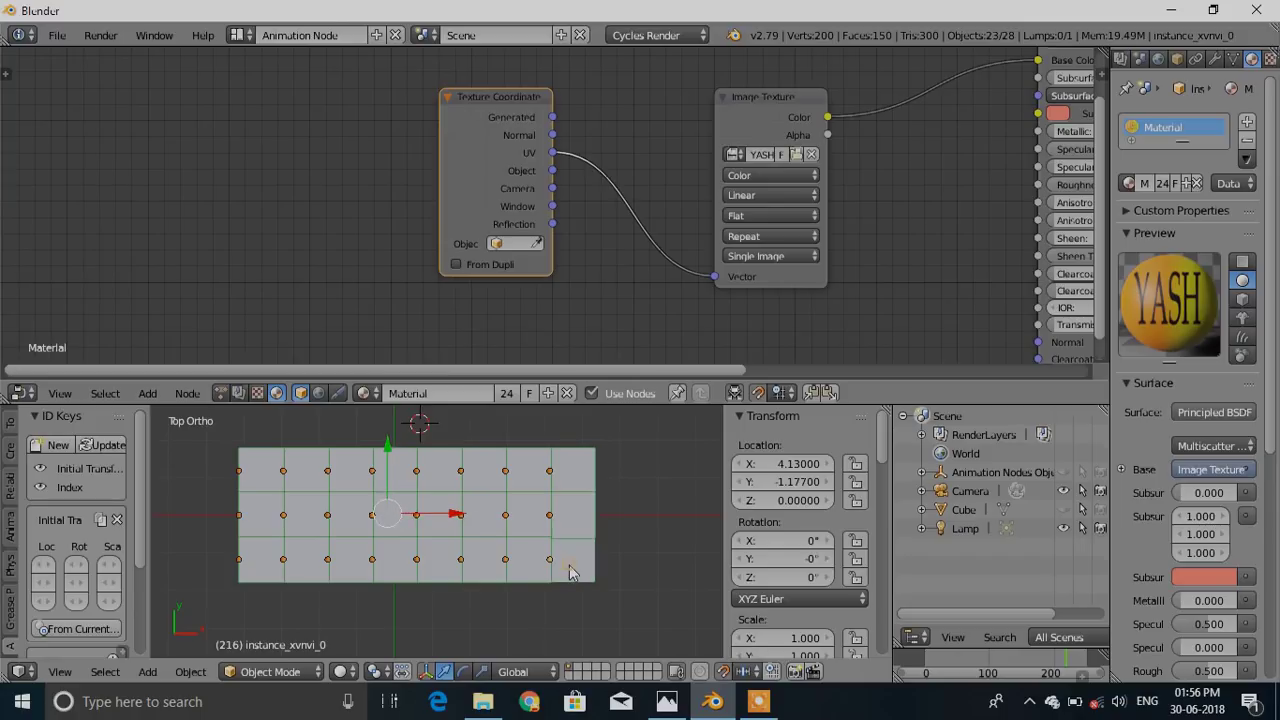
middle_drag(671, 262, 570, 265)
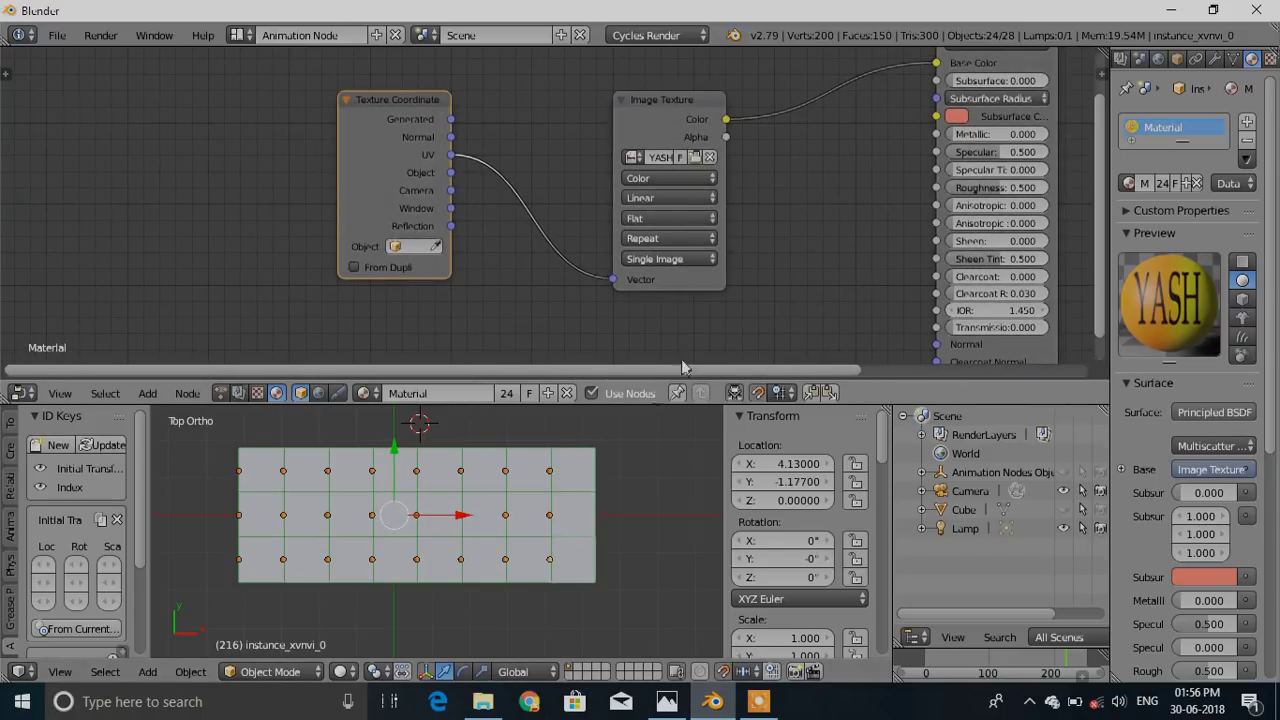
key(ctrl+l)
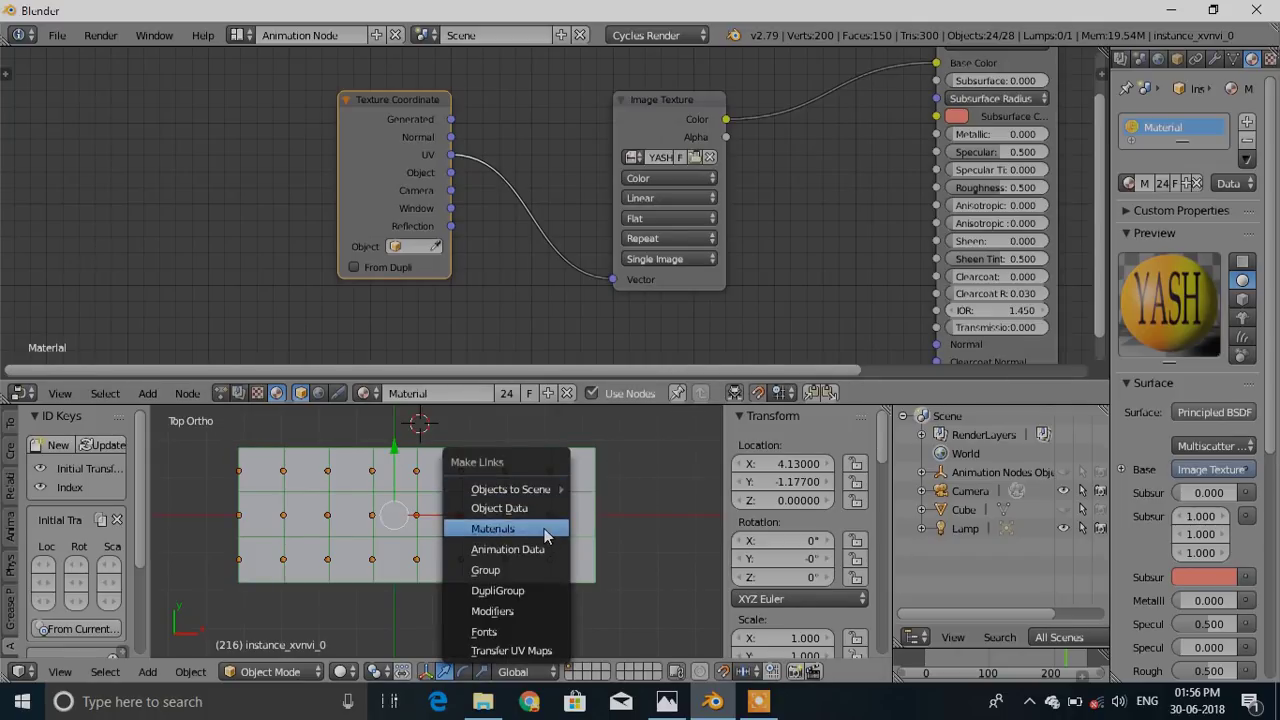
click(546, 537)
key(shift+z)
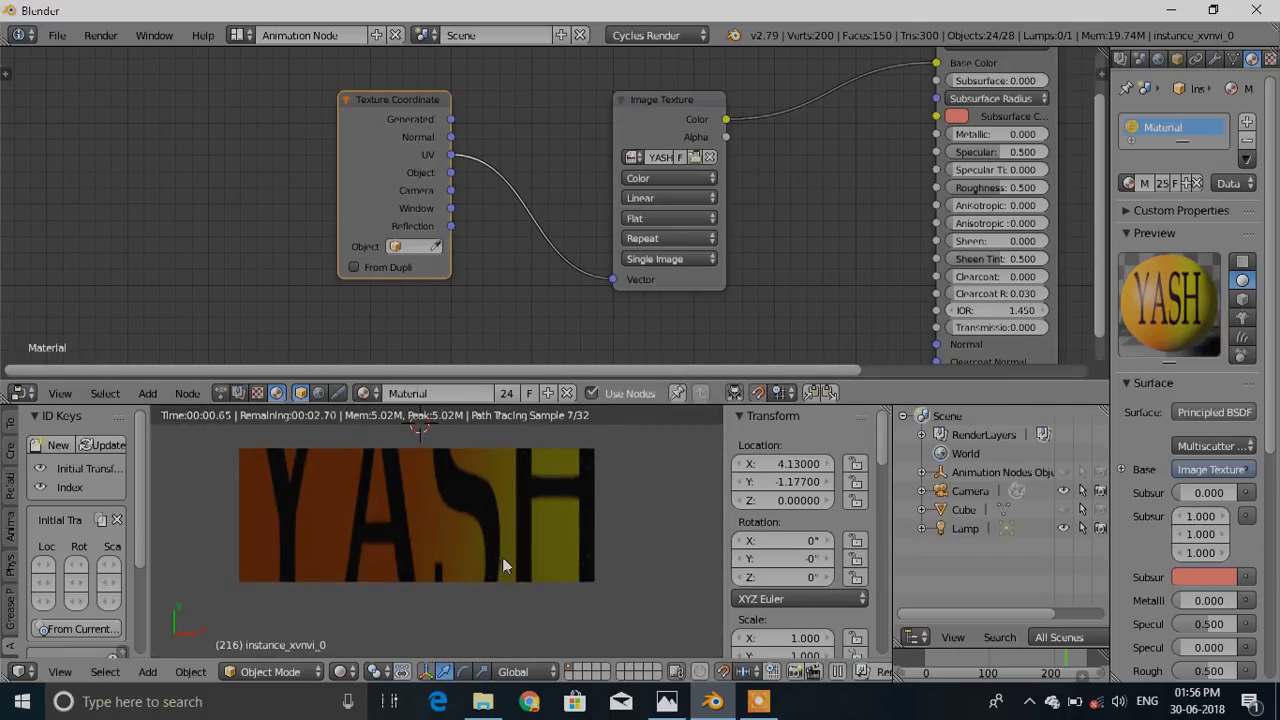
Make room beside the Texture Coordinate node, insert a Mapping node before the Image Texture and set its type to Texture
middle_drag(605, 227, 553, 236)
drag(333, 135, 74, 135)
middle_drag(266, 236, 410, 209)
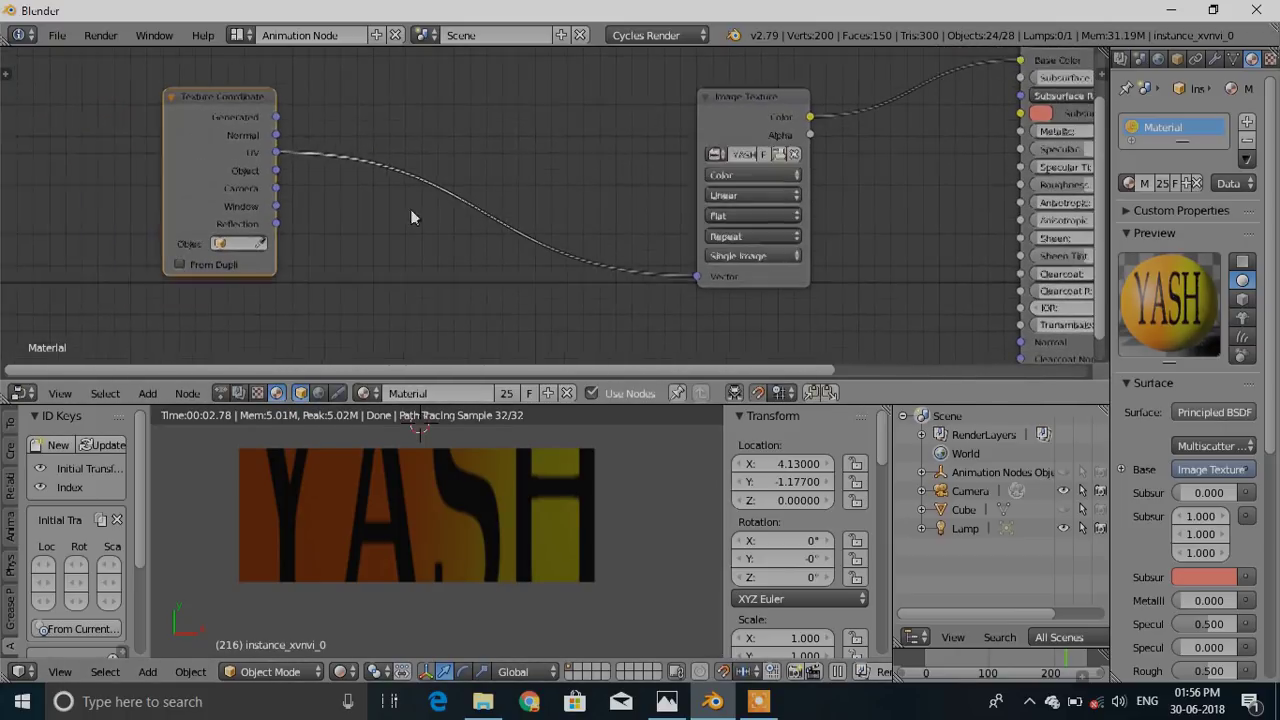
key(shift+a)
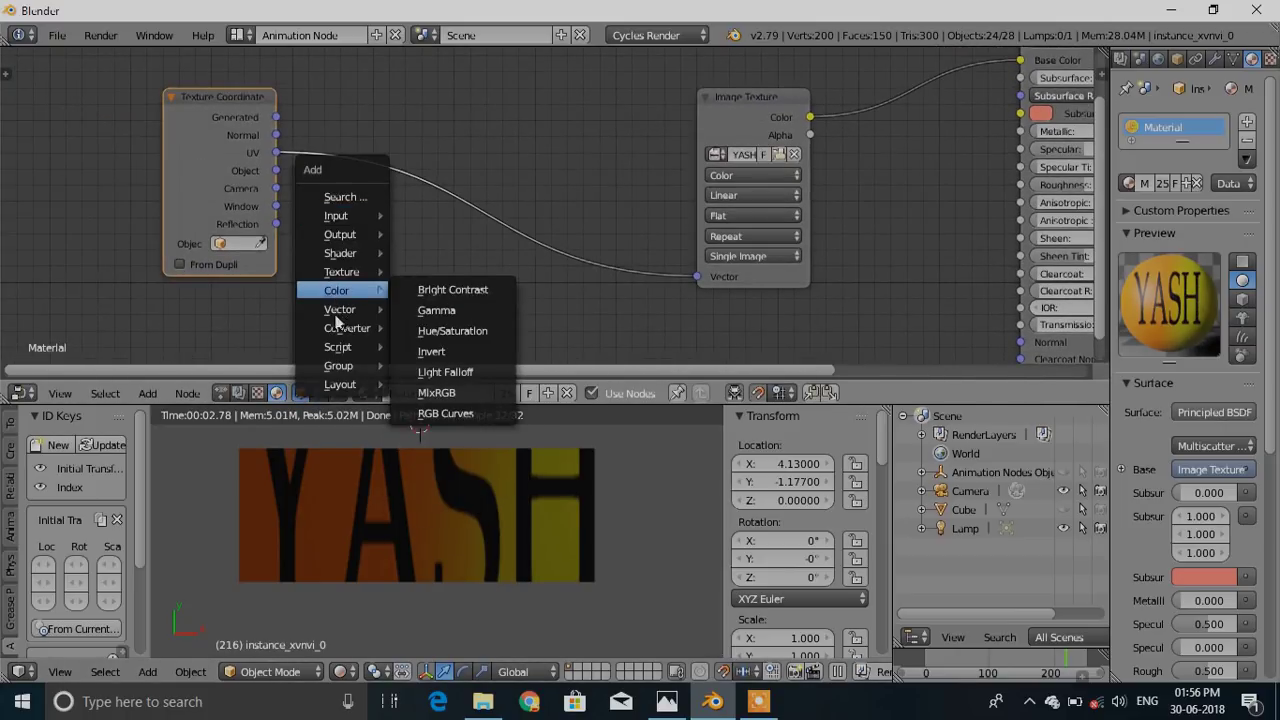
mouse_move(341, 312)
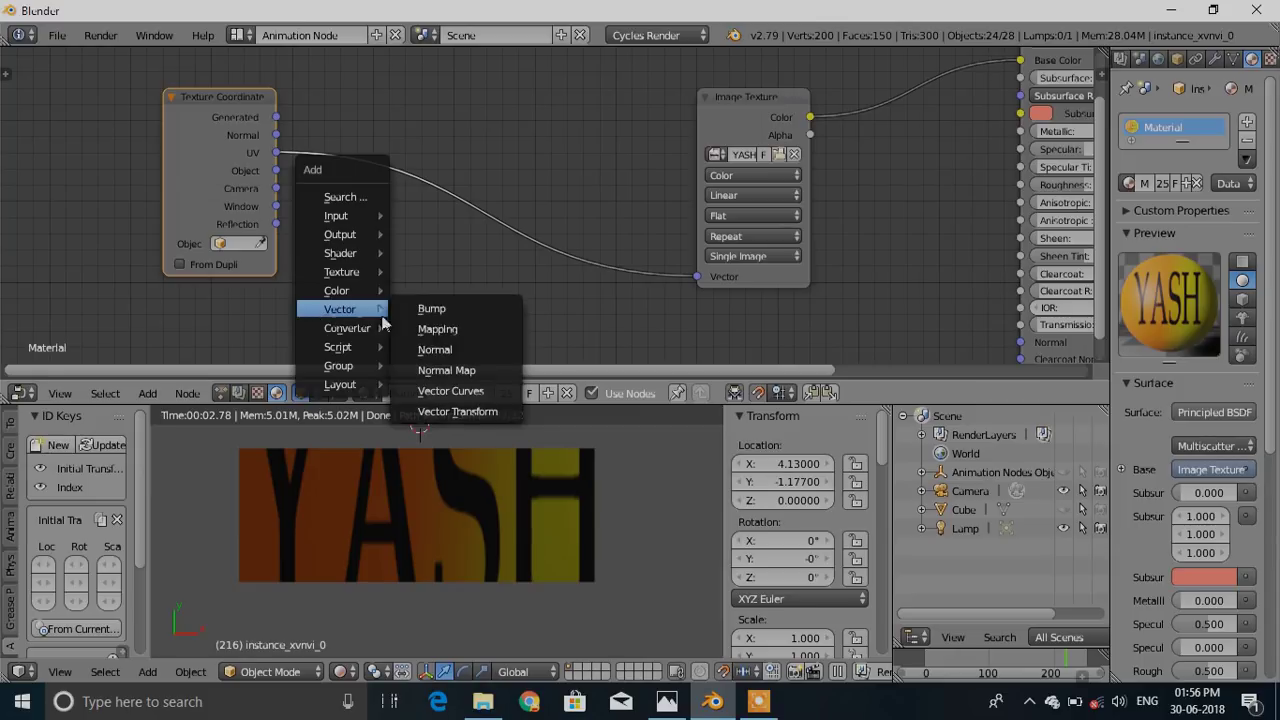
click(437, 328)
click(380, 130)
click(420, 188)
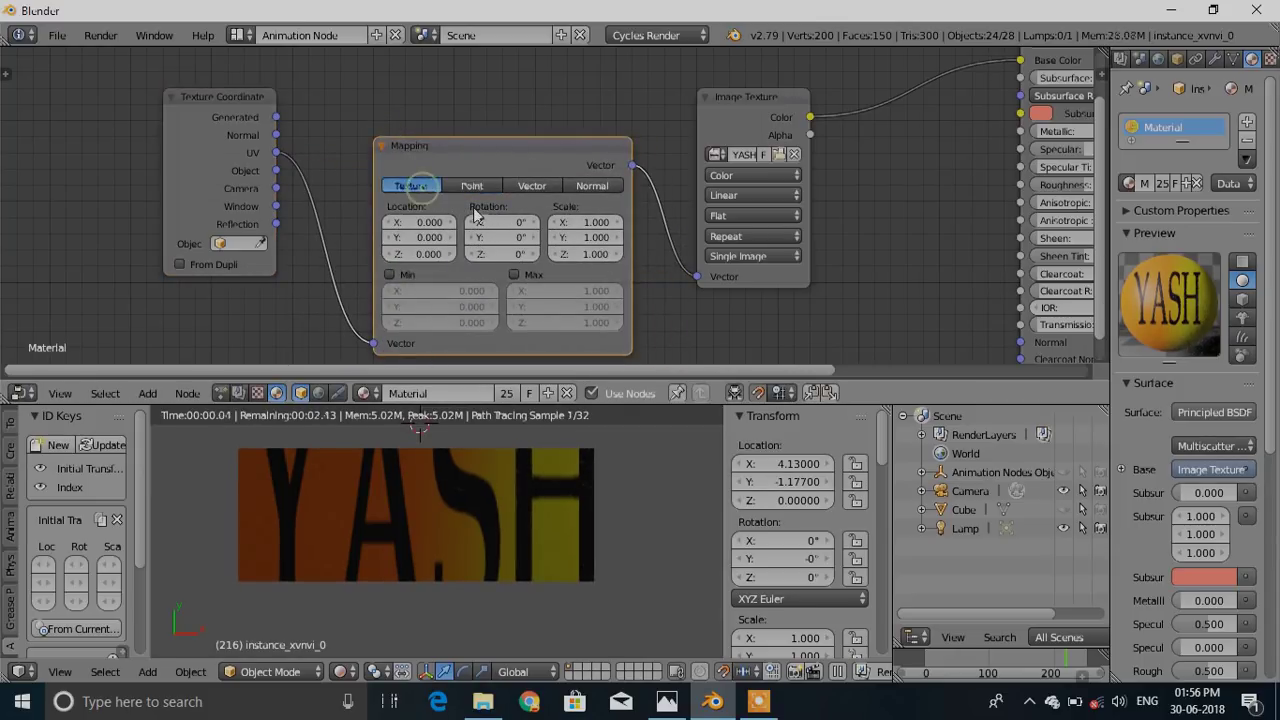
Set the Mapping node's scale to 0.7 on all axes and its Y location to 0.13
scroll(464, 140, up, 3)
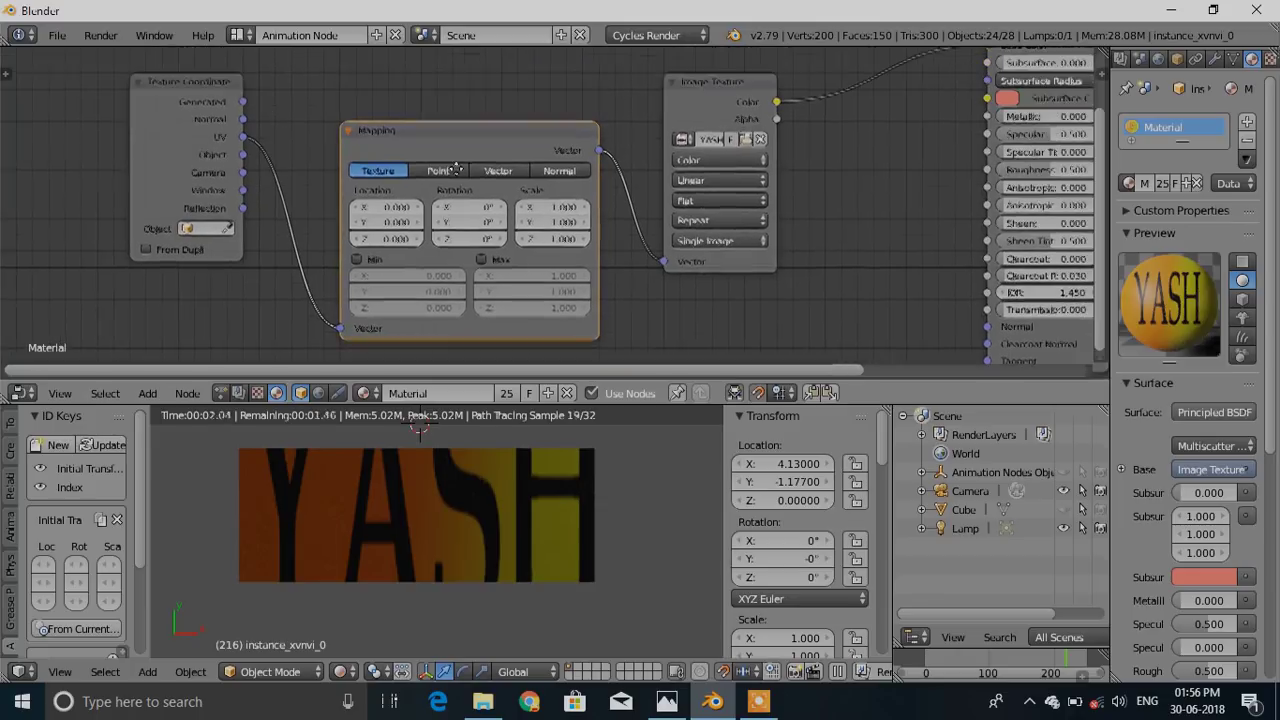
drag(563, 166, 562, 212)
text(0.7)
key(Return)
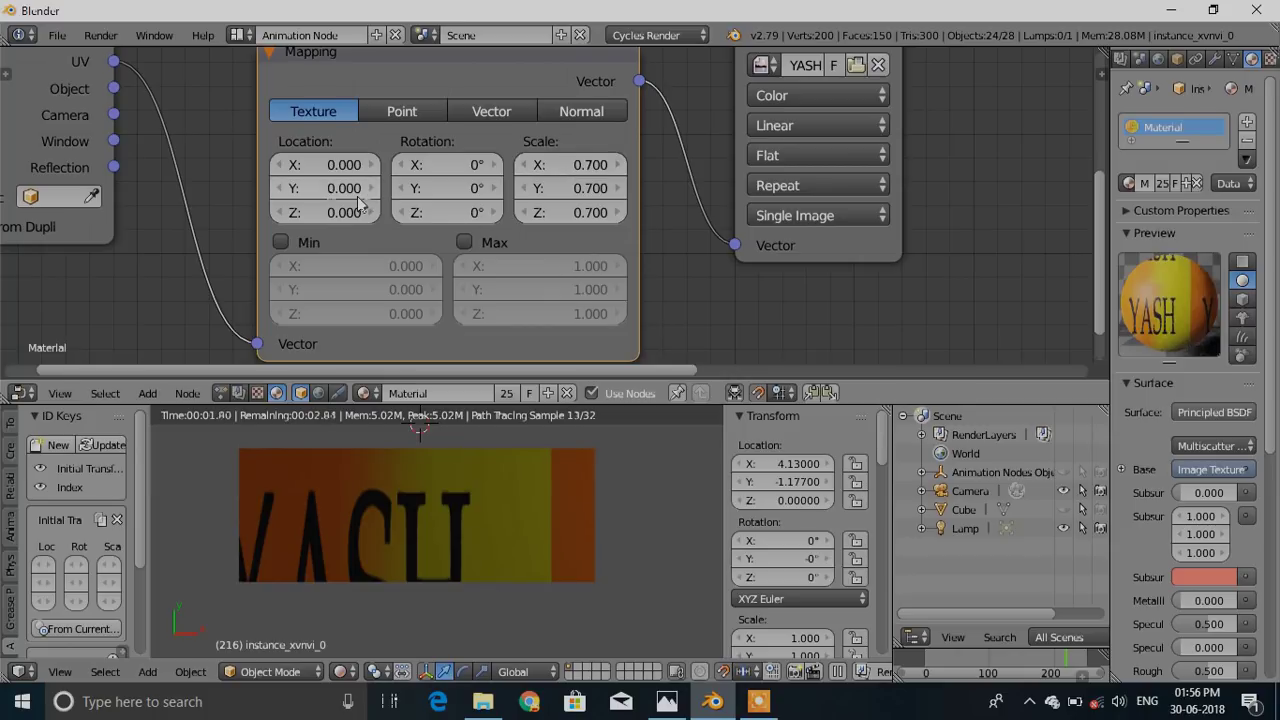
drag(313, 196, 327, 196)
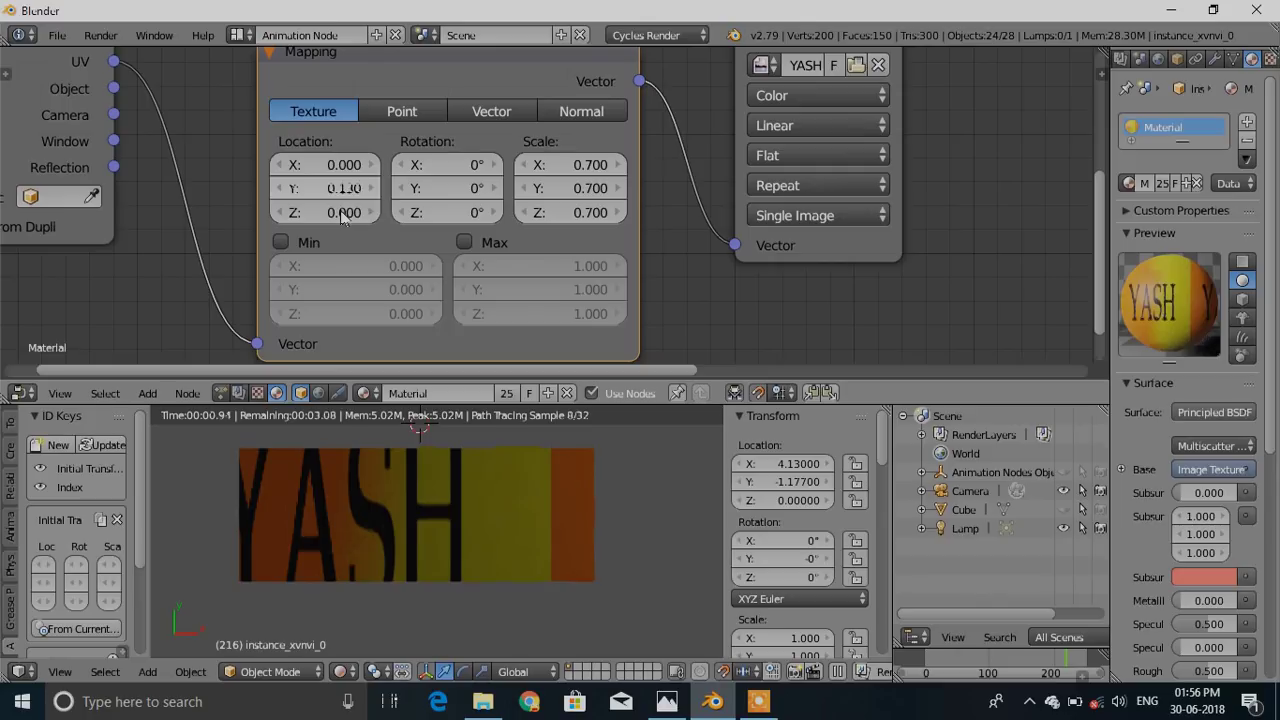
Set the Mapping node's Y scale to 0.5 and its location to 0.06 in X and 0.24 in Y
click(570, 189)
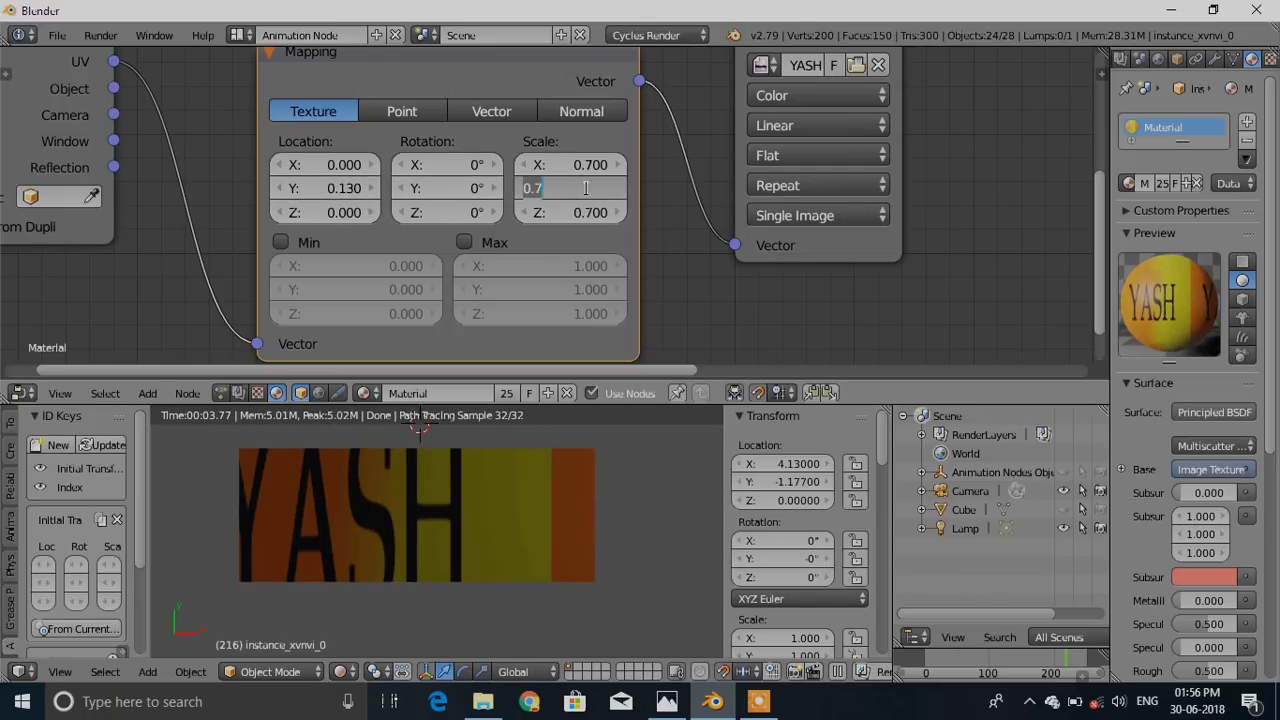
key(Return)
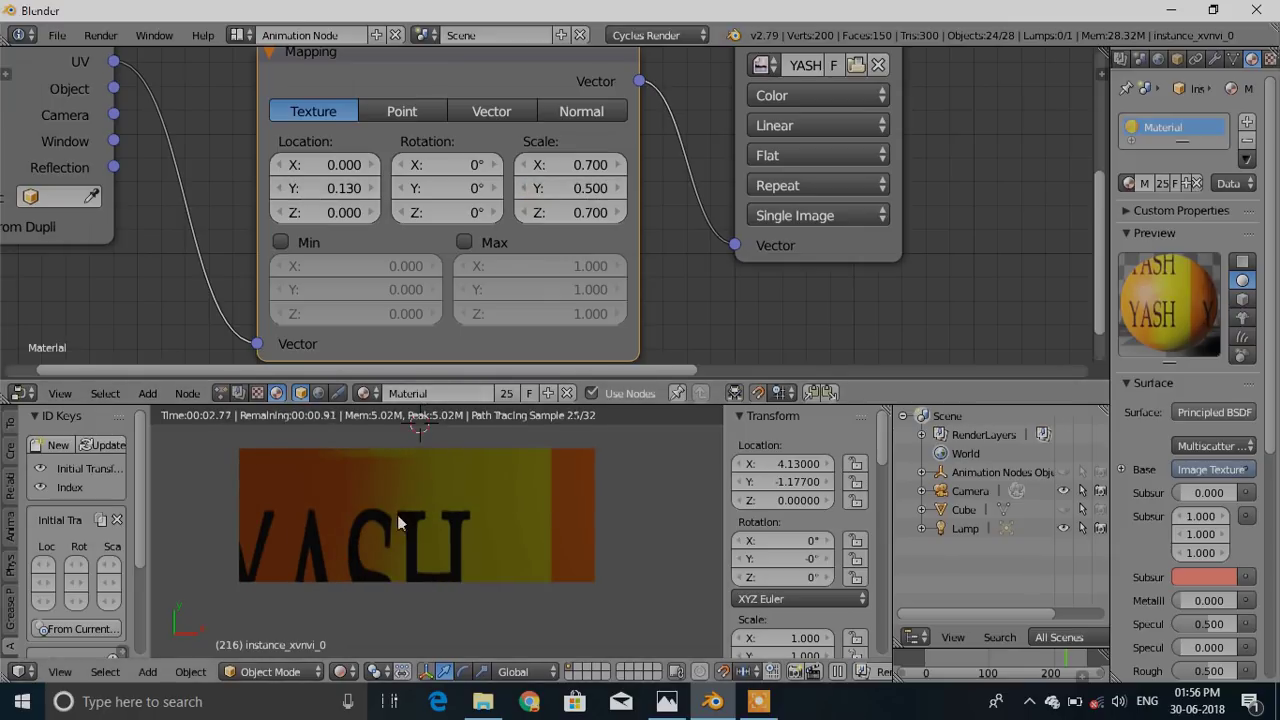
key(shift+z)
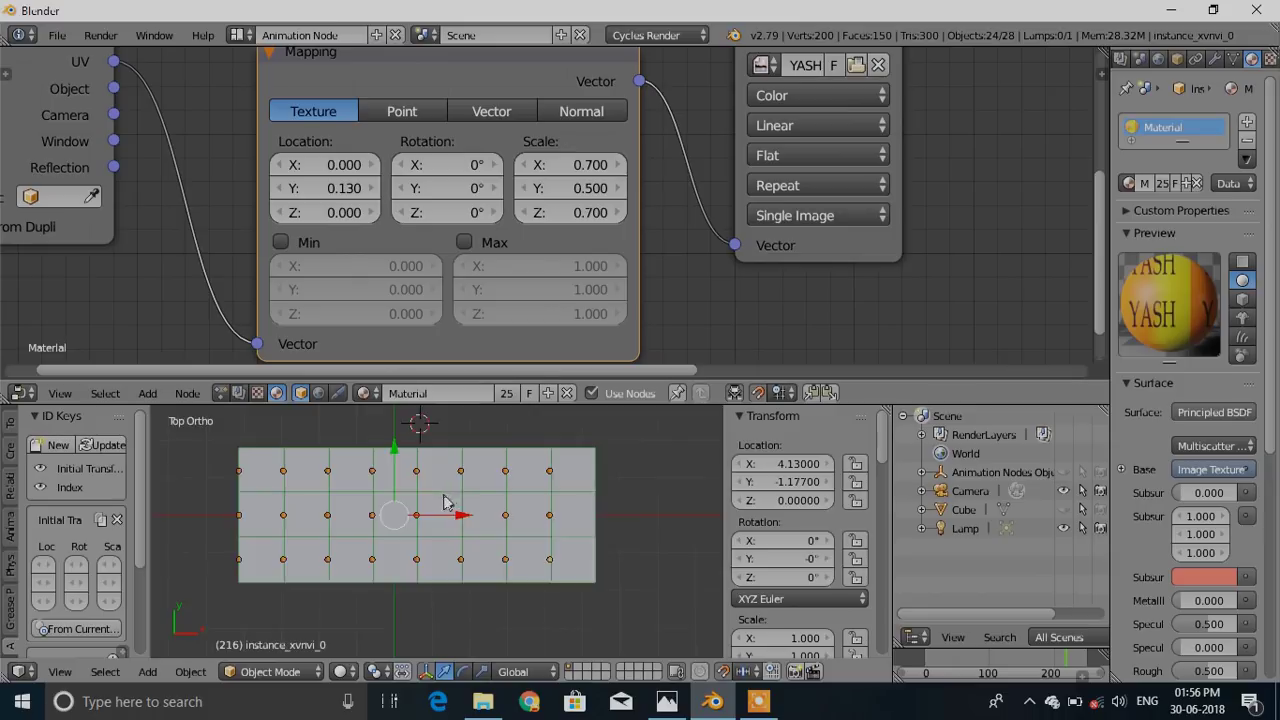
key(shift+z)
drag(338, 193, 391, 193)
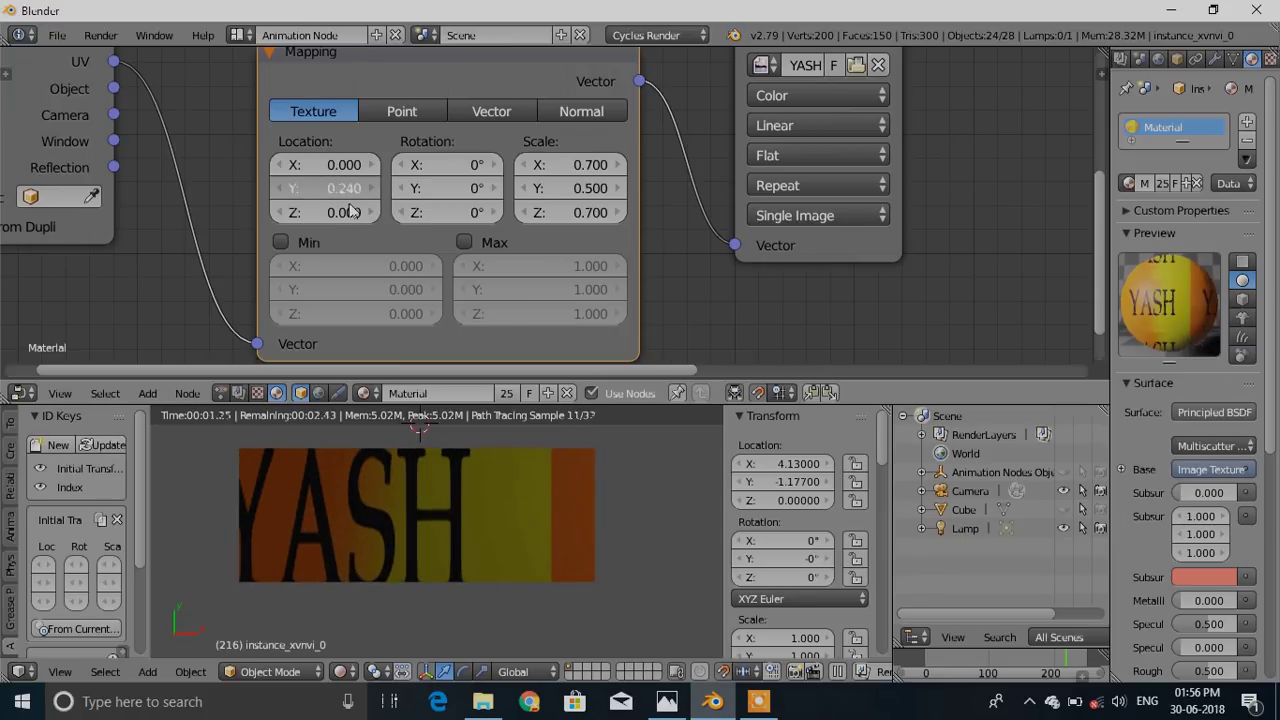
drag(325, 165, 281, 165)
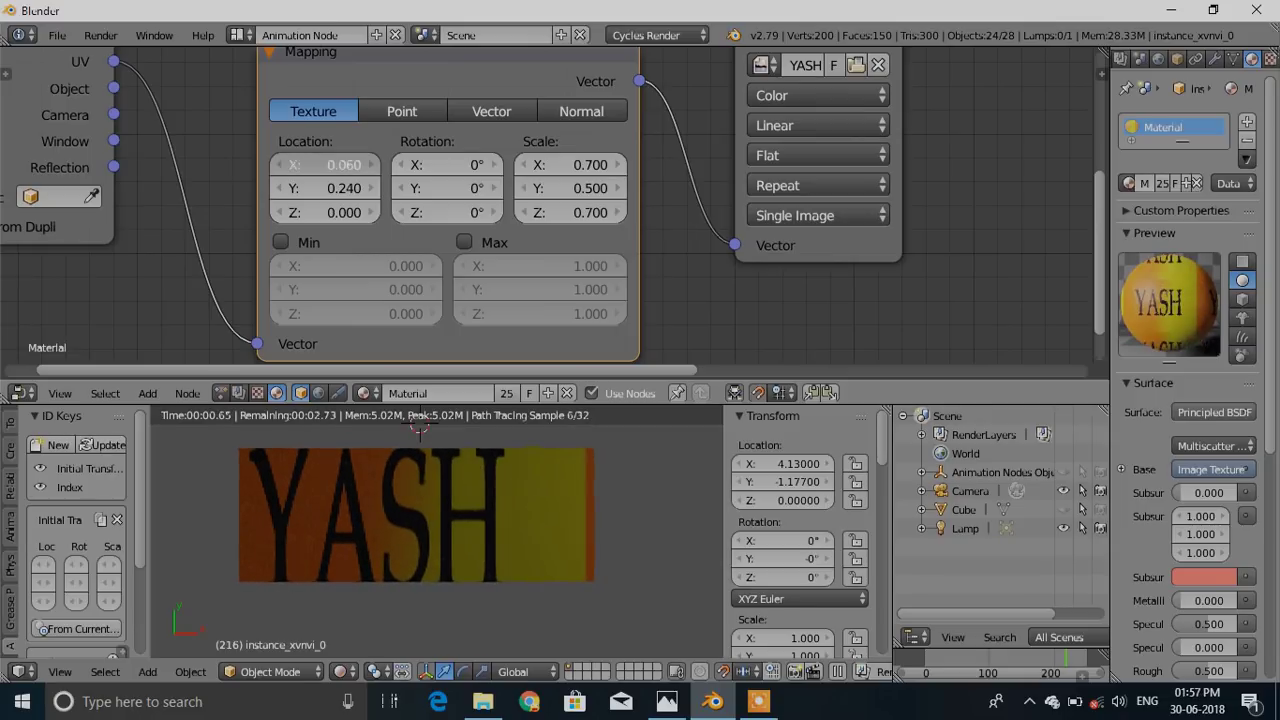
Hide the material preview and fit the texture with Mapping scale X 0.8, Y 0.3 and location 0.07 in both X and Y
click(571, 188)
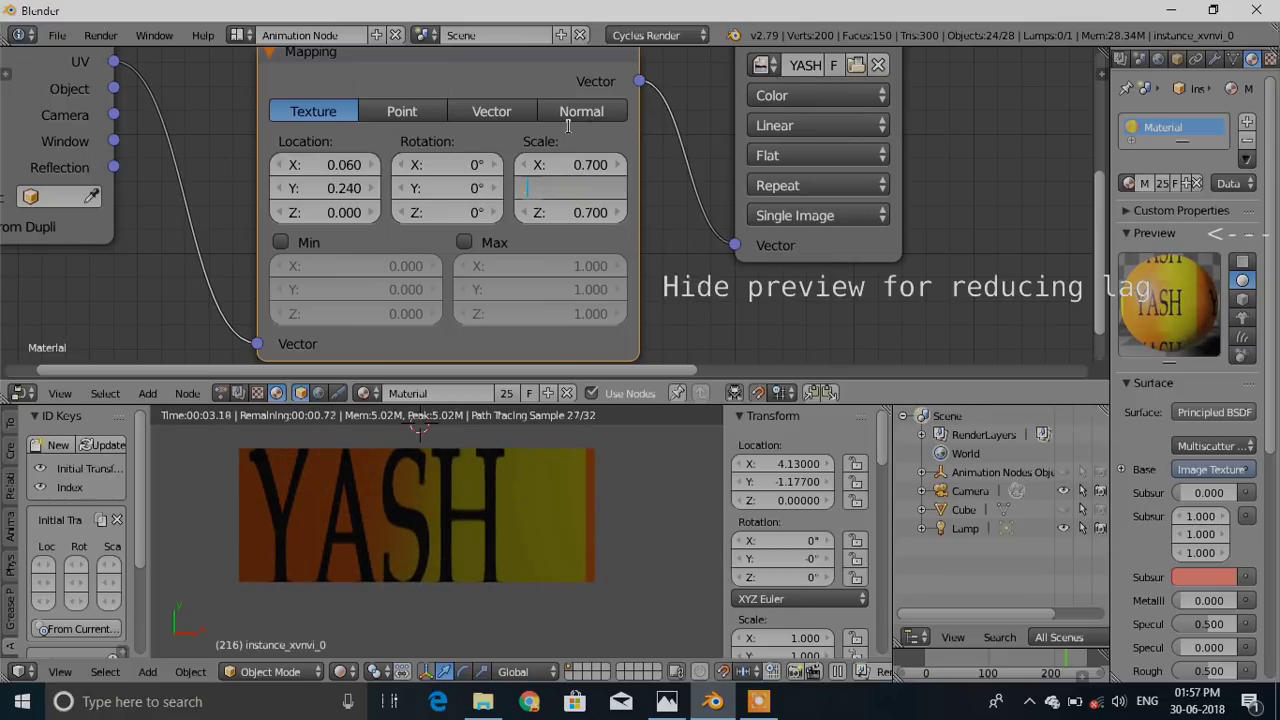
key(Return)
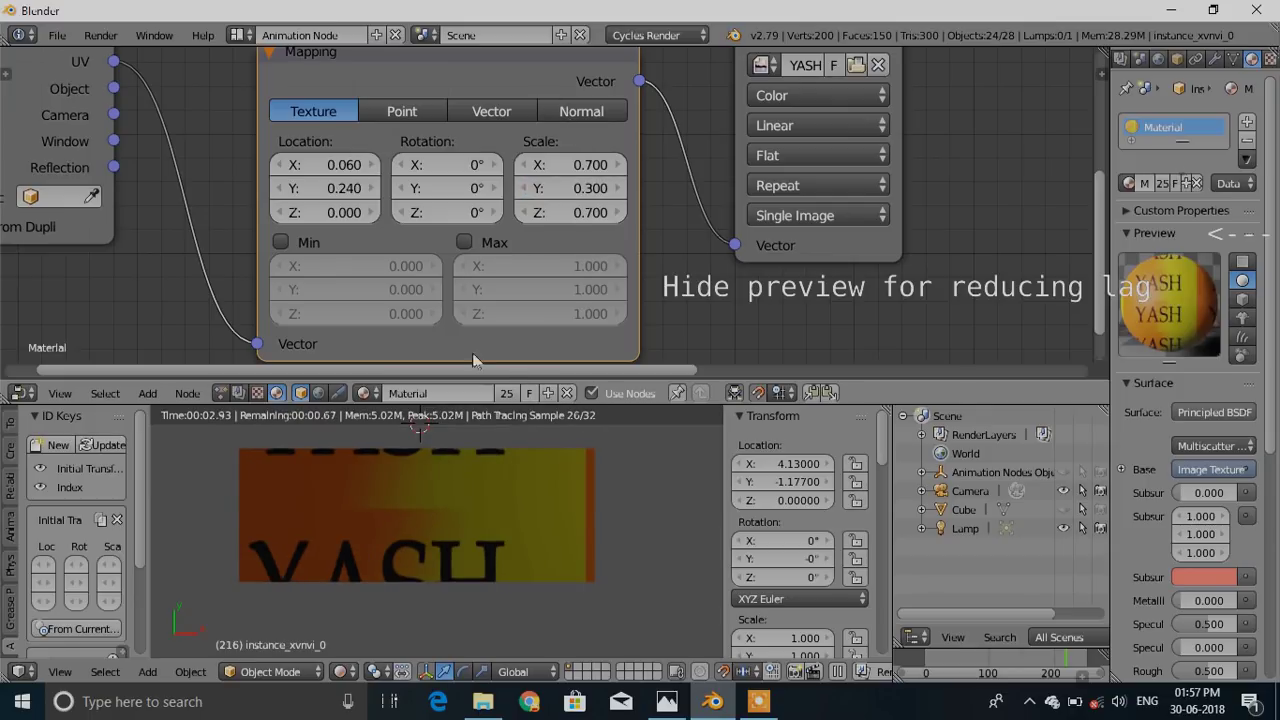
click(1154, 232)
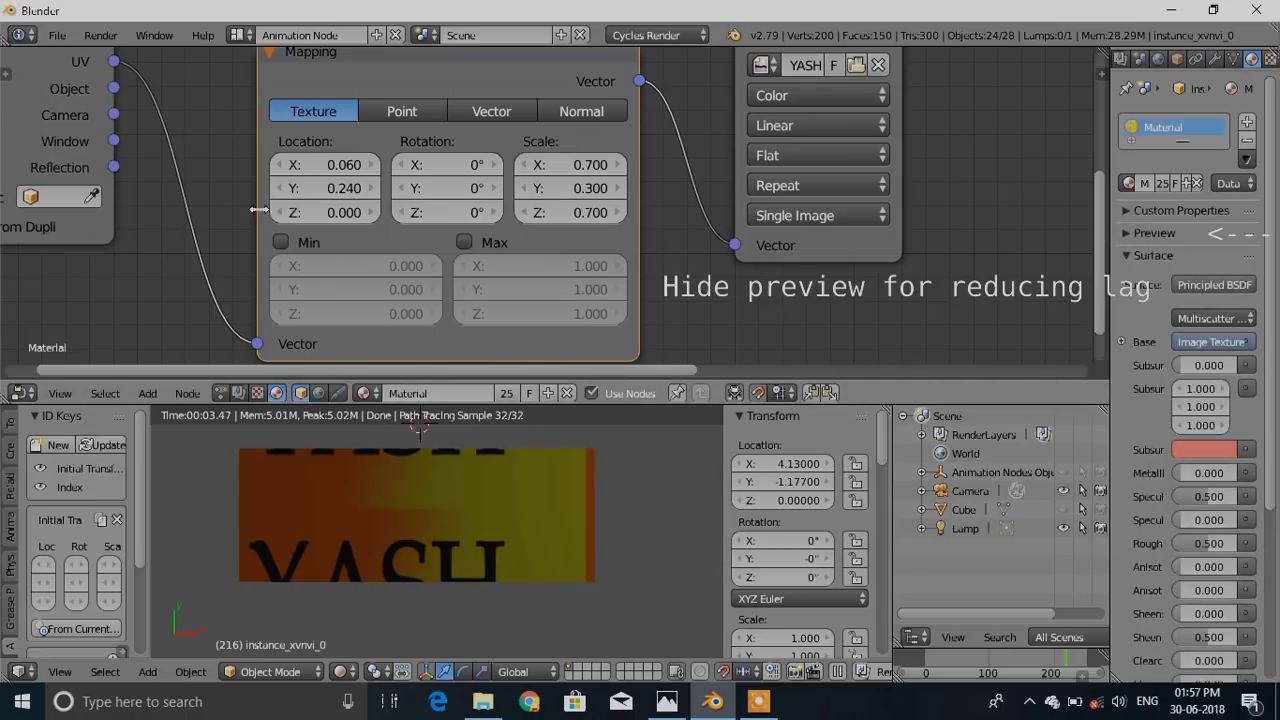
drag(336, 193, 308, 164)
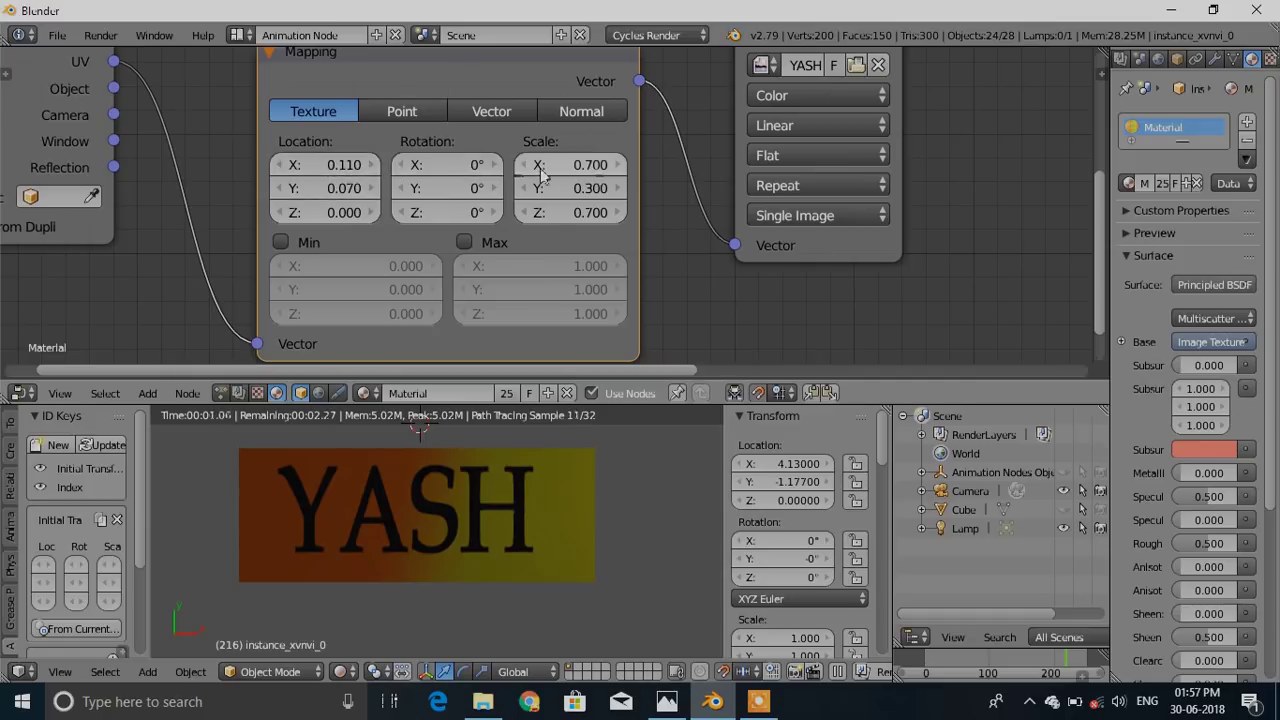
click(614, 168)
mouse_move(340, 166)
mouse_down()
mouse_move(353, 166)
mouse_move(309, 166)
mouse_move(318, 189)
mouse_move(336, 188)
mouse_move(327, 166)
mouse_move(355, 166)
mouse_up()
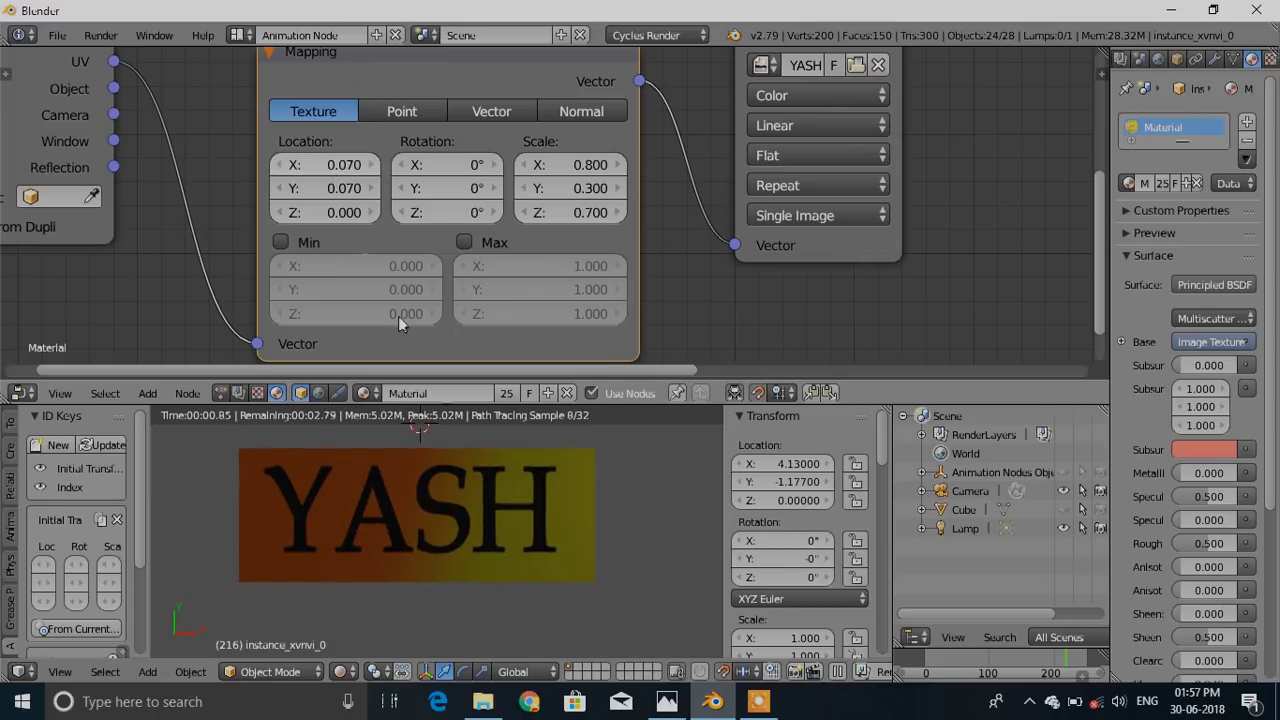
Leave the rendered preview and delete the lamp from the scene
key(shift+z)
middle_drag(556, 563, 341, 578)
right_click(565, 485)
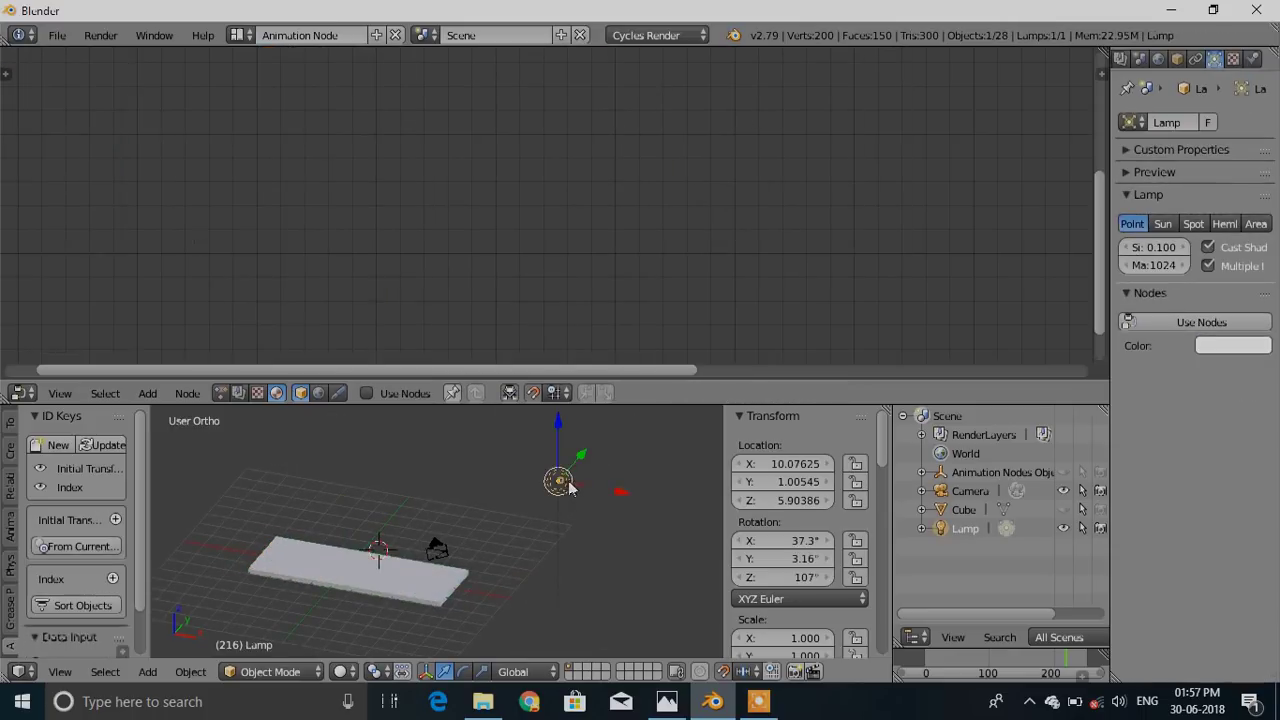
key(x)
key(x)
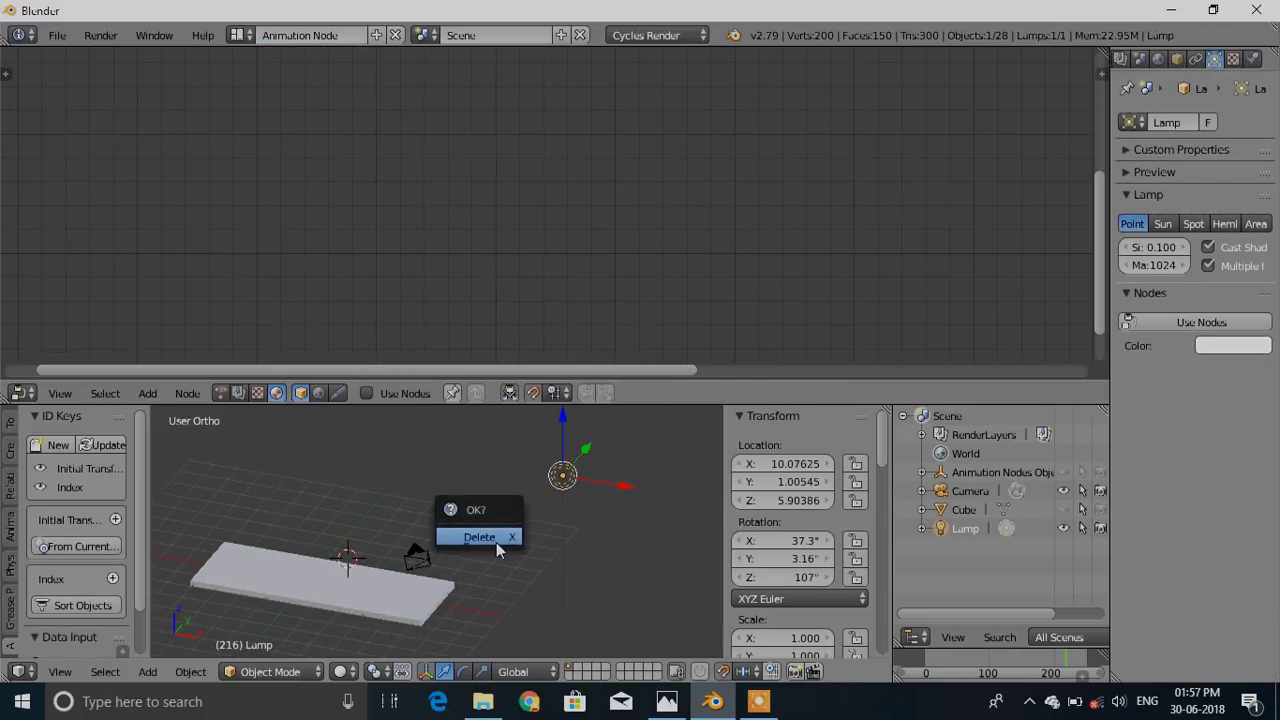
click(494, 536)
Set the world surface color to pure black
middle_drag(494, 536, 486, 585)
shift+middle_drag(430, 507, 500, 543)
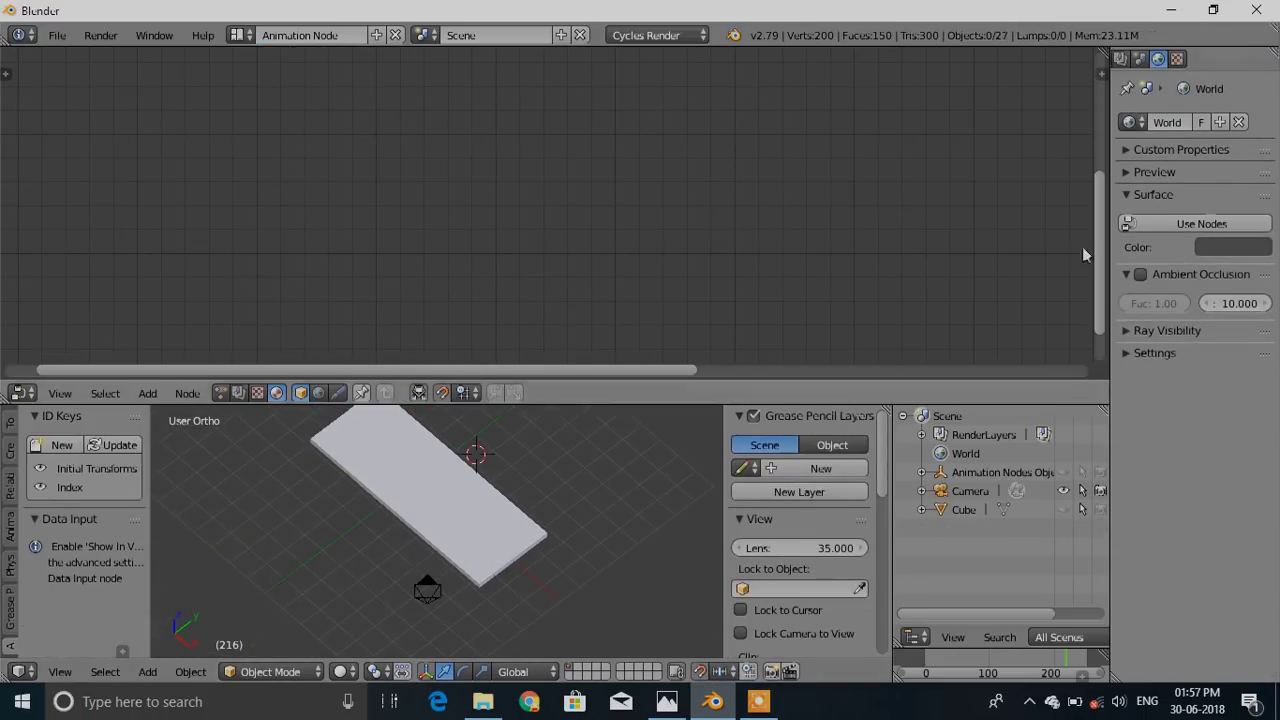
click(1238, 252)
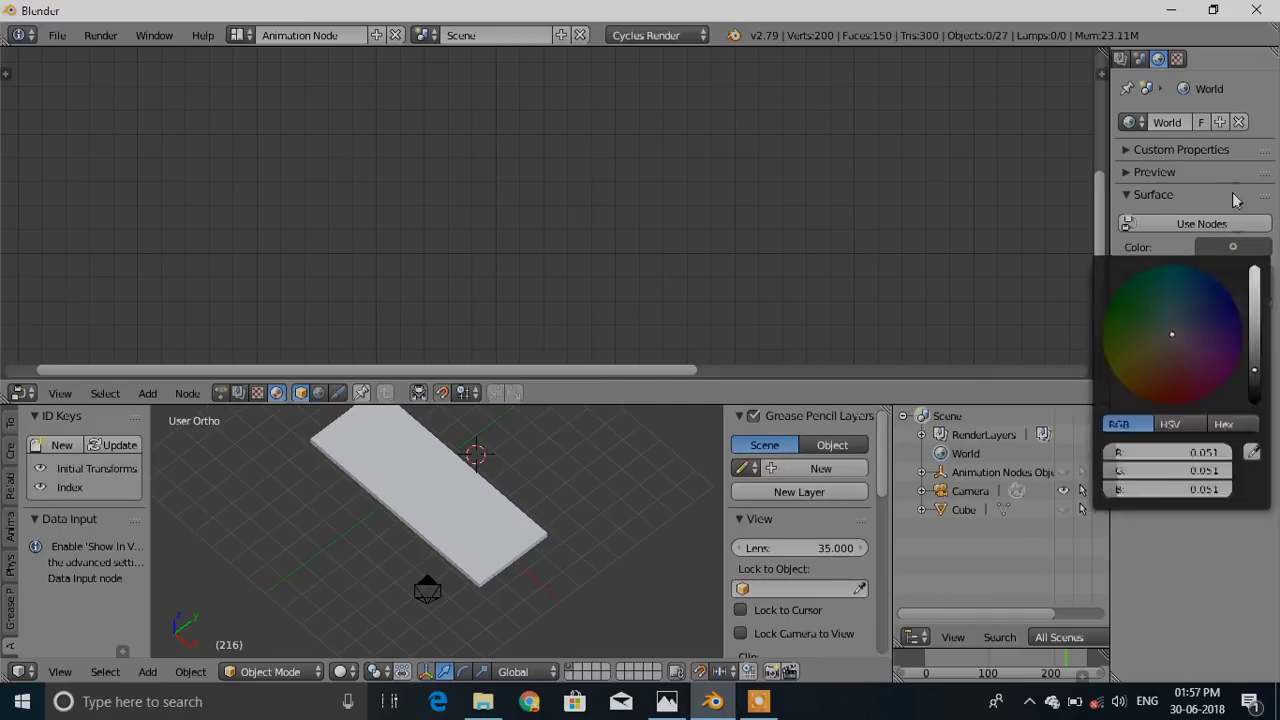
click(1258, 250)
drag(1254, 370, 1254, 398)
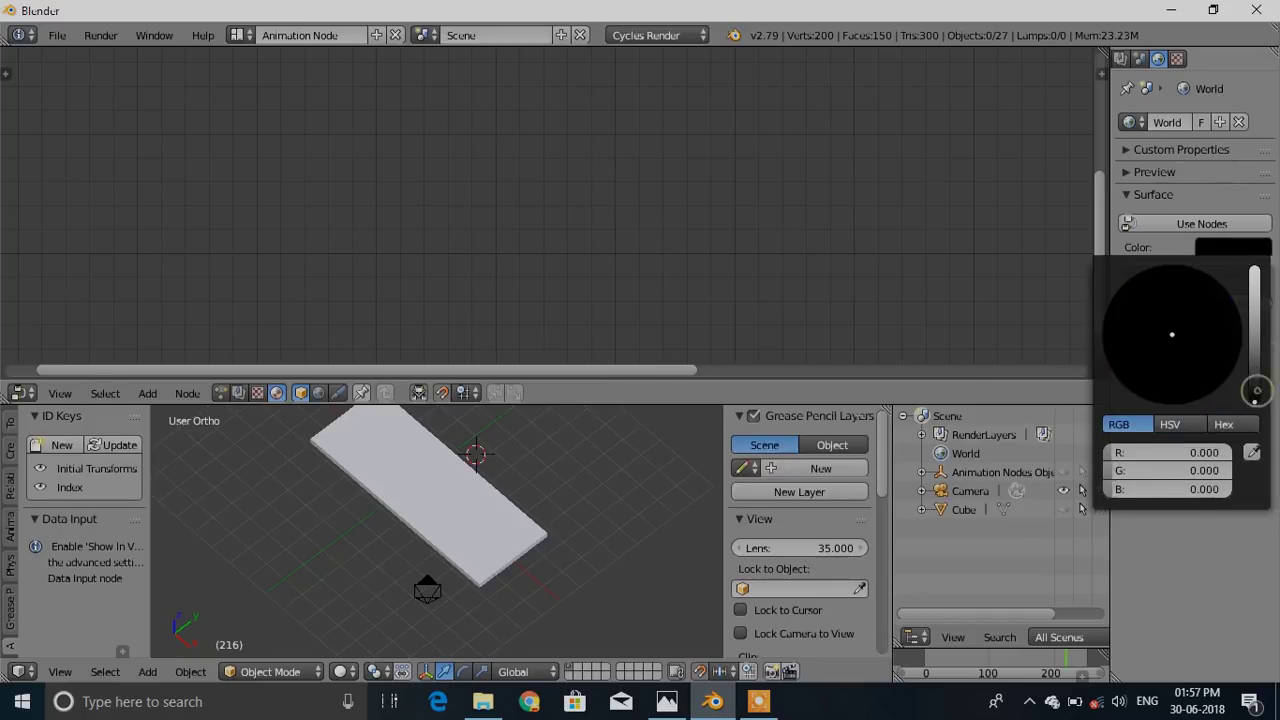
Add a plane mesh and move it along Y to -3
middle_drag(597, 577, 444, 500)
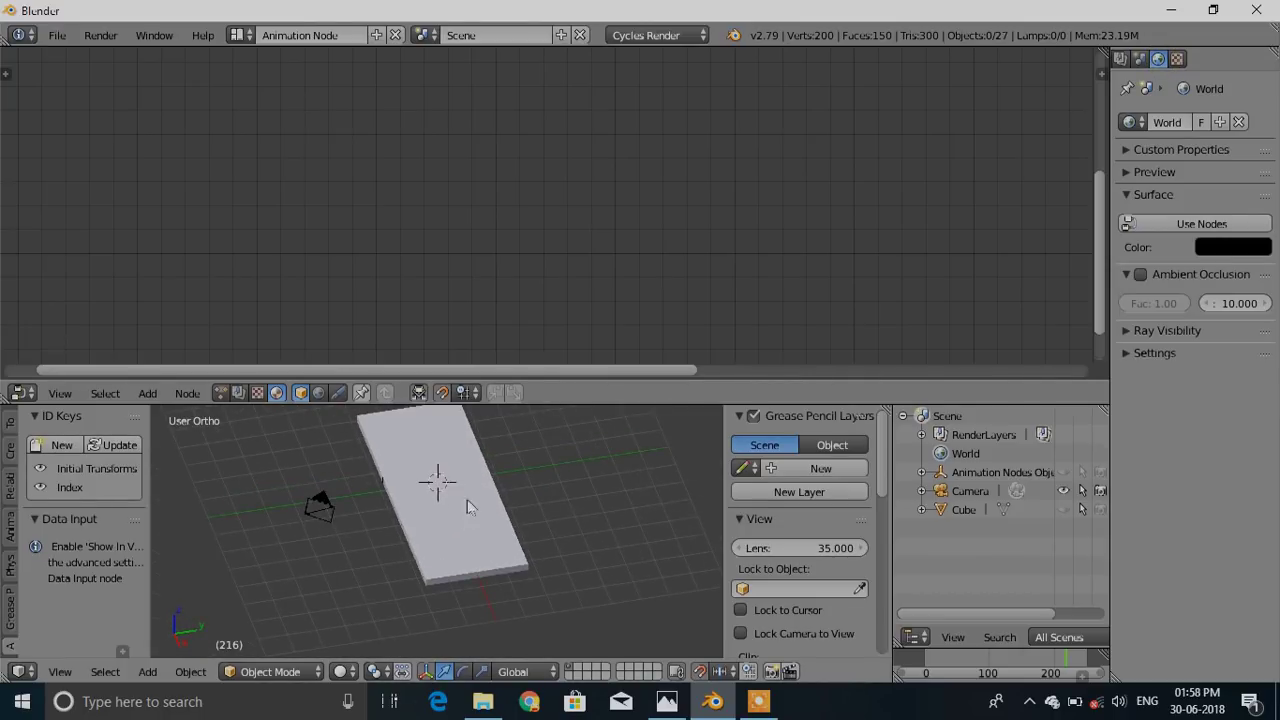
middle_drag(545, 520, 450, 513)
key(shift+a)
mouse_move(358, 397)
click(468, 392)
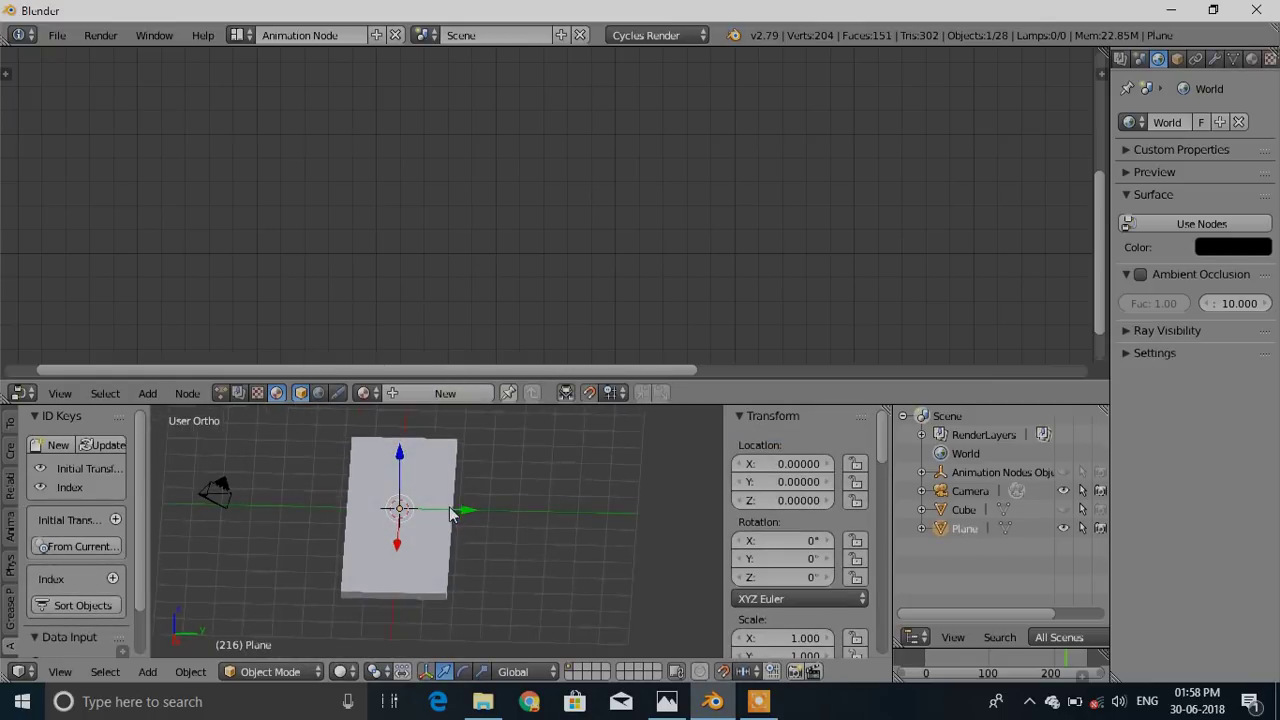
drag(465, 513, 380, 520)
middle_drag(380, 520, 375, 515)
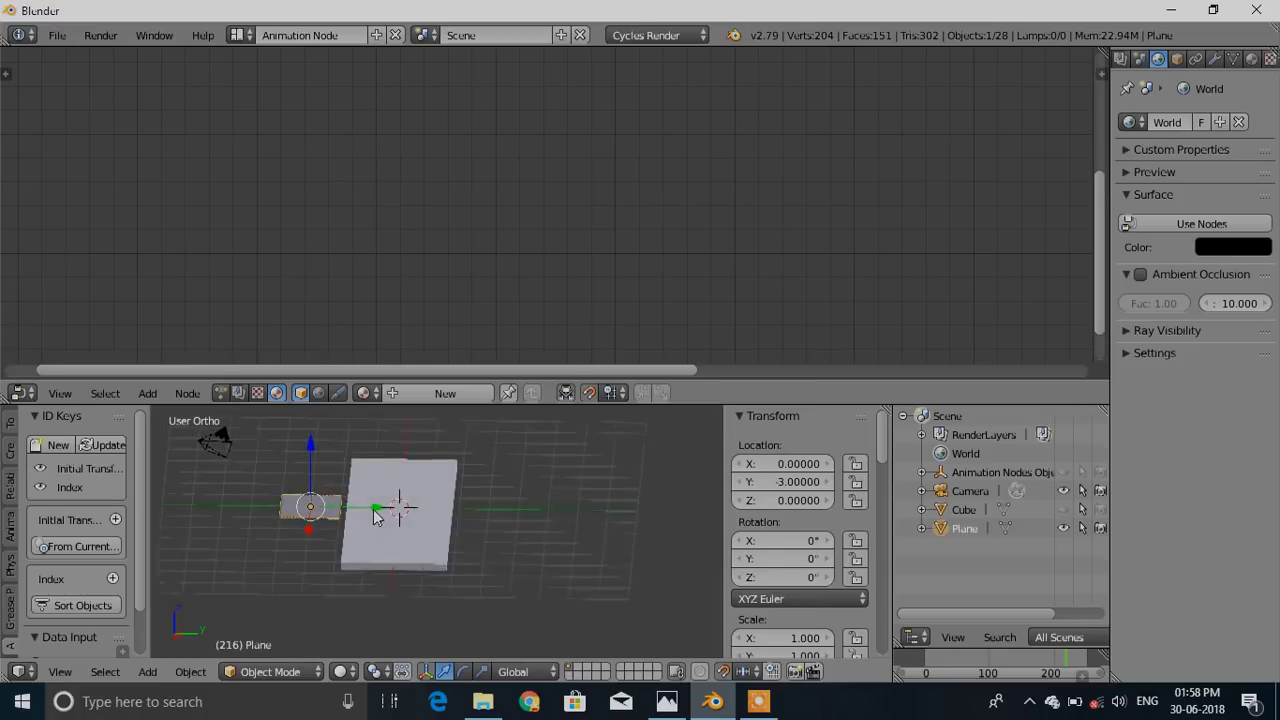
Rotate the plane 90° about X and raise it 2 units along Z
text(r)
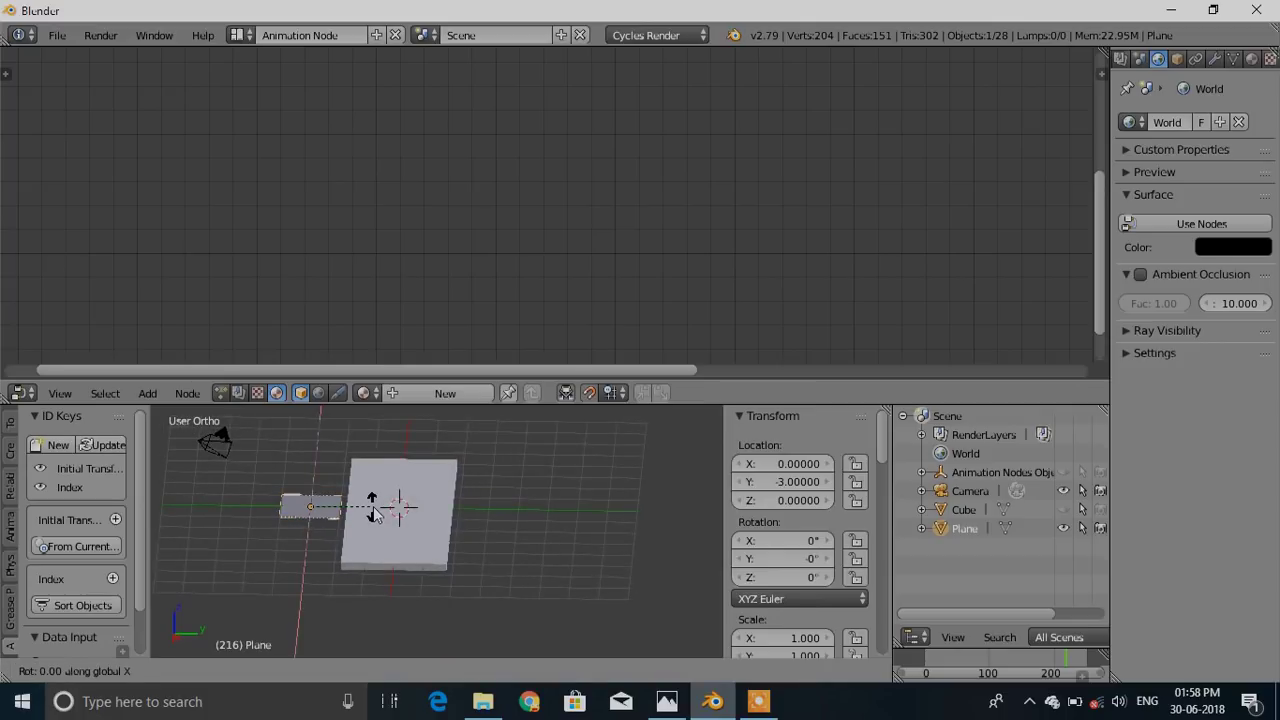
text(90)
key(Return)
middle_drag(352, 520, 425, 502)
text(gz)
text(2)
key(Return)
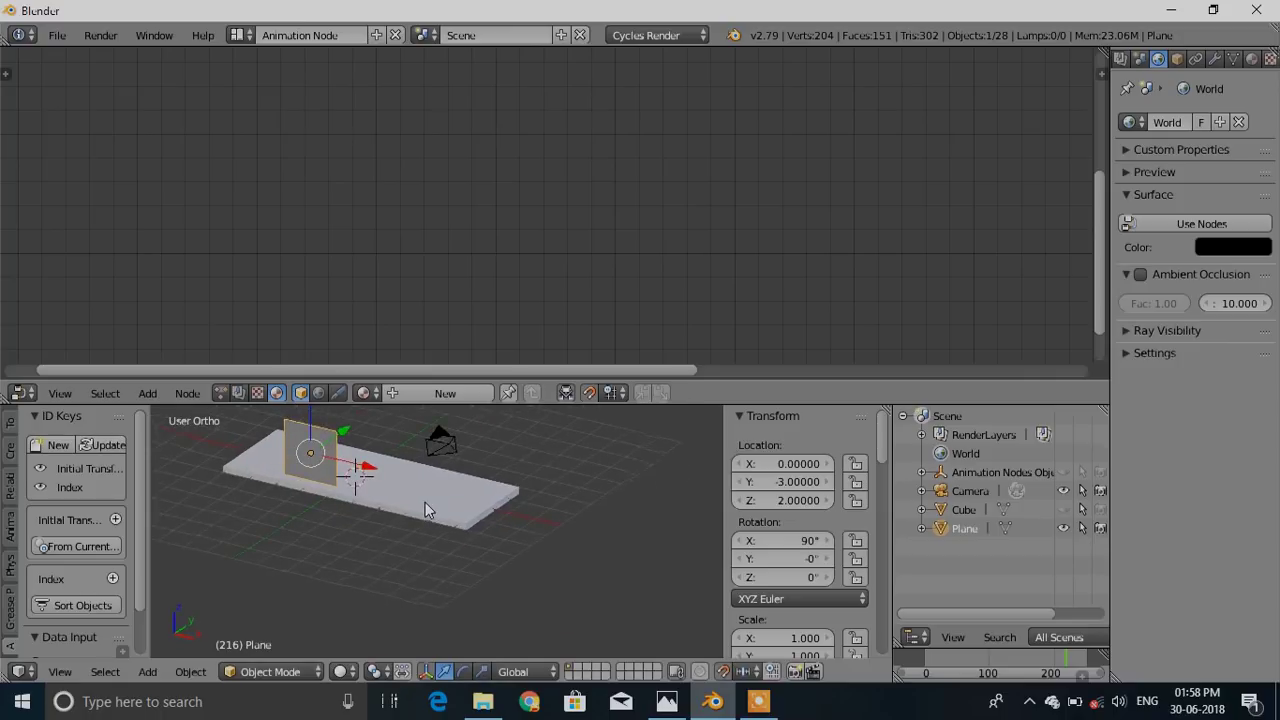
Scale the plane to 3.3 along X and 1.6 along Y
key(s)
key(x)
click(712, 514)
middle_drag(553, 514, 362, 462)
text(sy1.6)
key(Return)
Move the plane away from the tiles to Y -5 and raise it to Z 4
drag(365, 451, 296, 457)
middle_drag(306, 487, 373, 484)
scroll(291, 452, down, 3)
drag(289, 432, 289, 417)
key(Return)
Tilt the plane to an X rotation of 70° and widen it to an X scale of 4.29
text(rx-10)
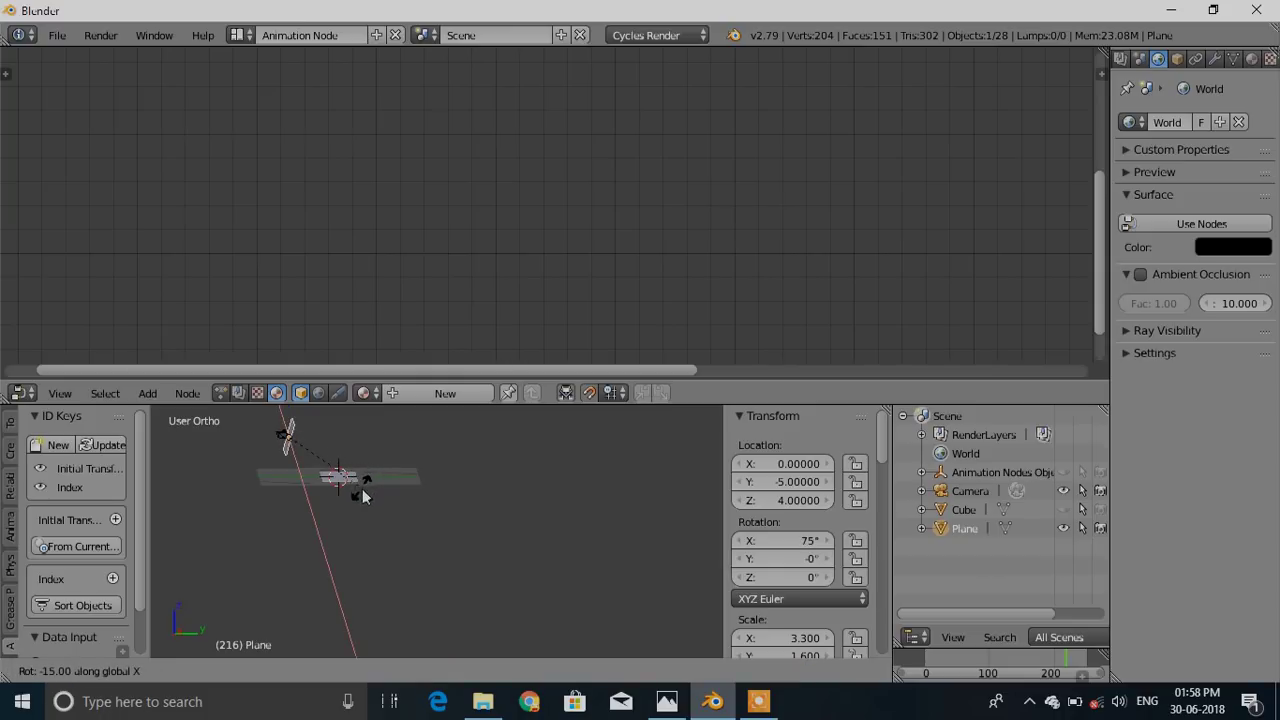
click(360, 496)
middle_drag(359, 496, 418, 467)
key(s)
key(x)
click(459, 449)
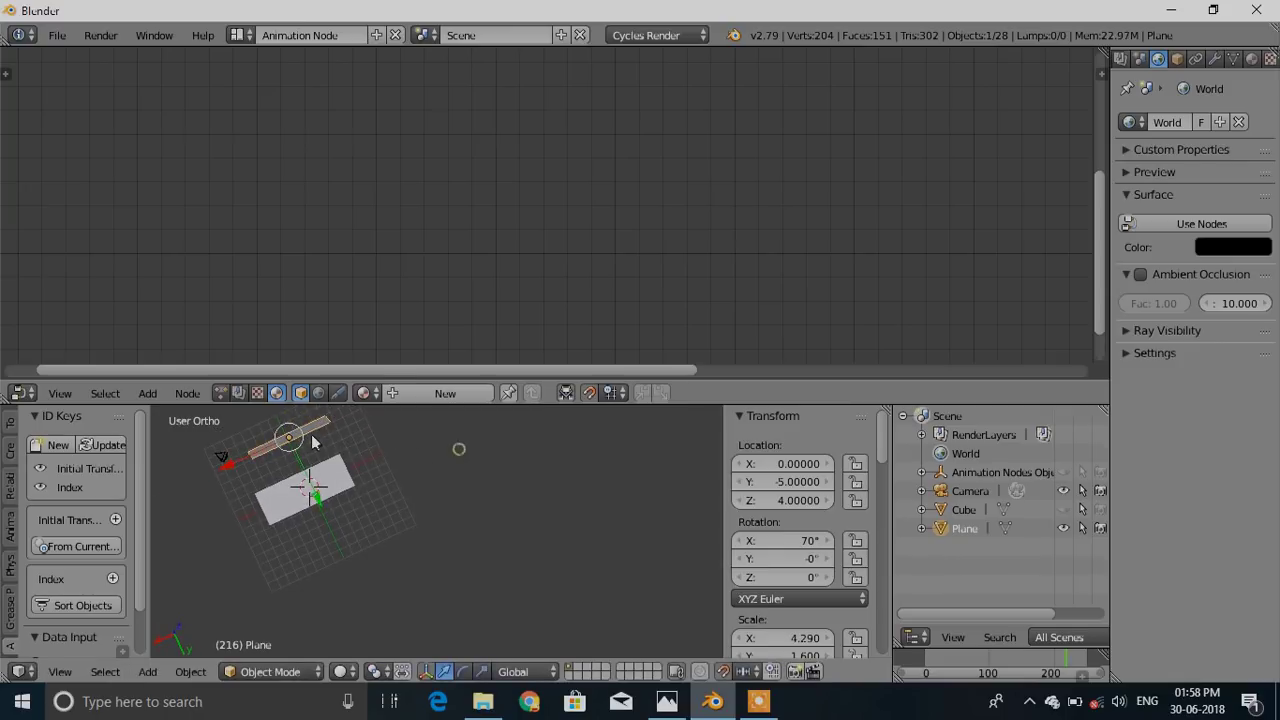
In top view, shift the plane along X to 0.4 to line it up with the tiles
key(KP_7)
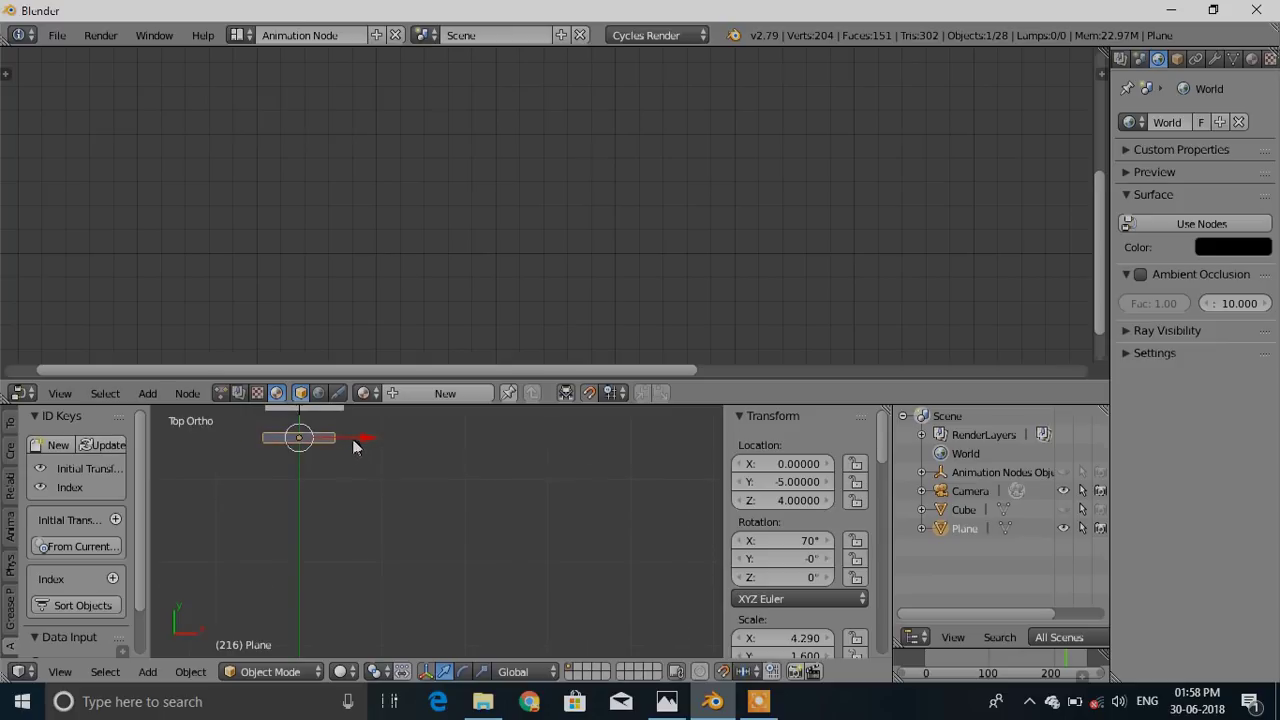
text(gx1)
drag(363, 435, 358, 435)
shift+middle_drag(375, 438, 353, 512)
scroll(353, 512, up, 1)
key(s)
right_click(353, 512)
key(g)
key(x)
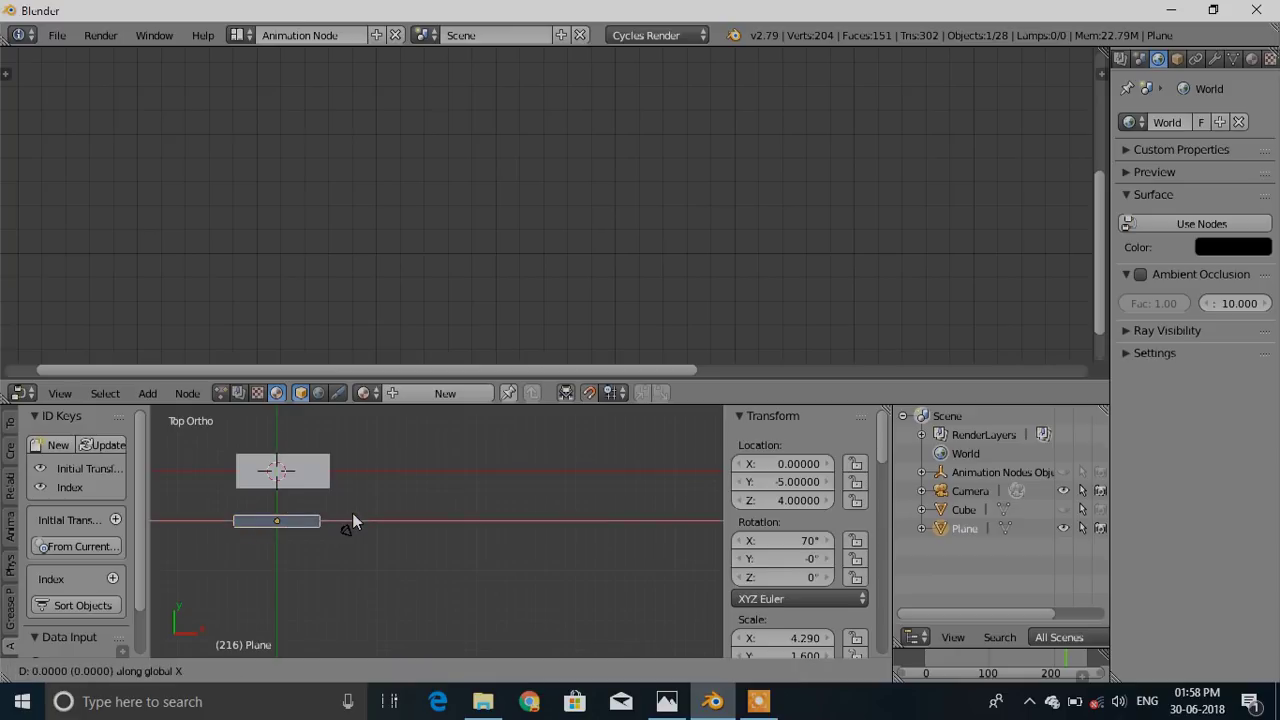
click(391, 517)
Duplicate the plane in place and rotate the copy 90° about X
middle_drag(395, 518, 389, 560)
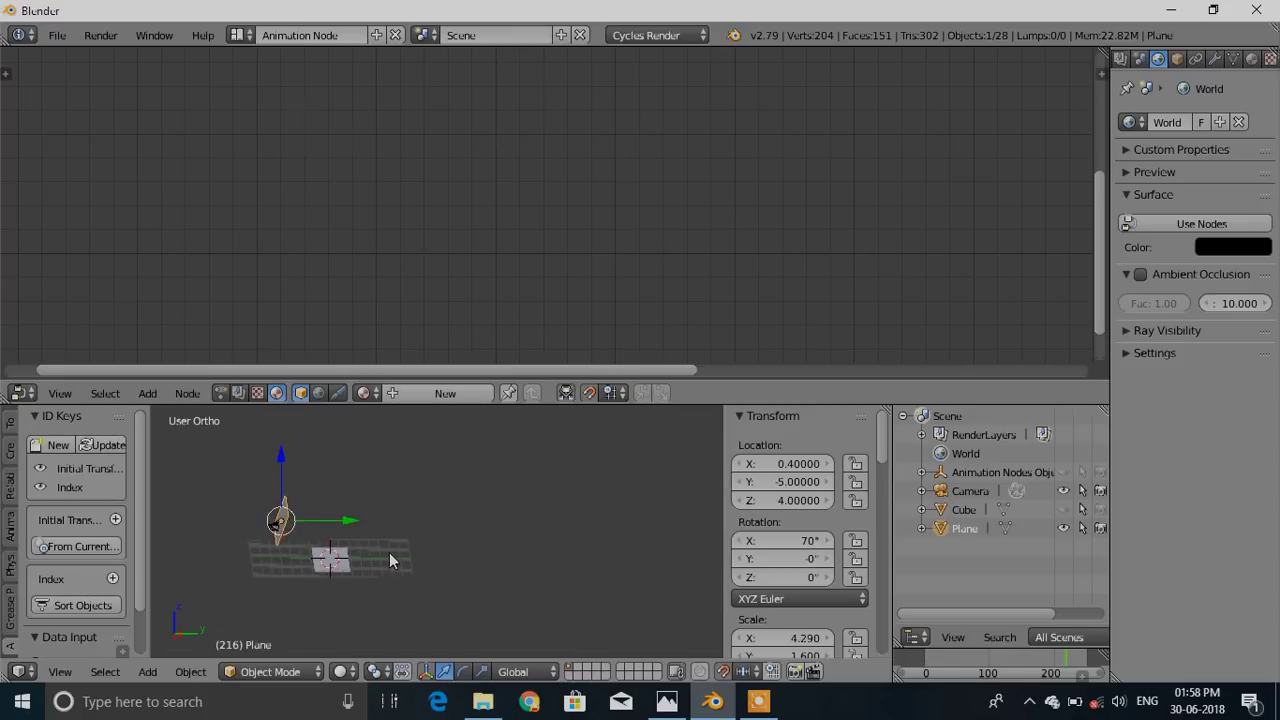
key(shift+d)
right_click(420, 540)
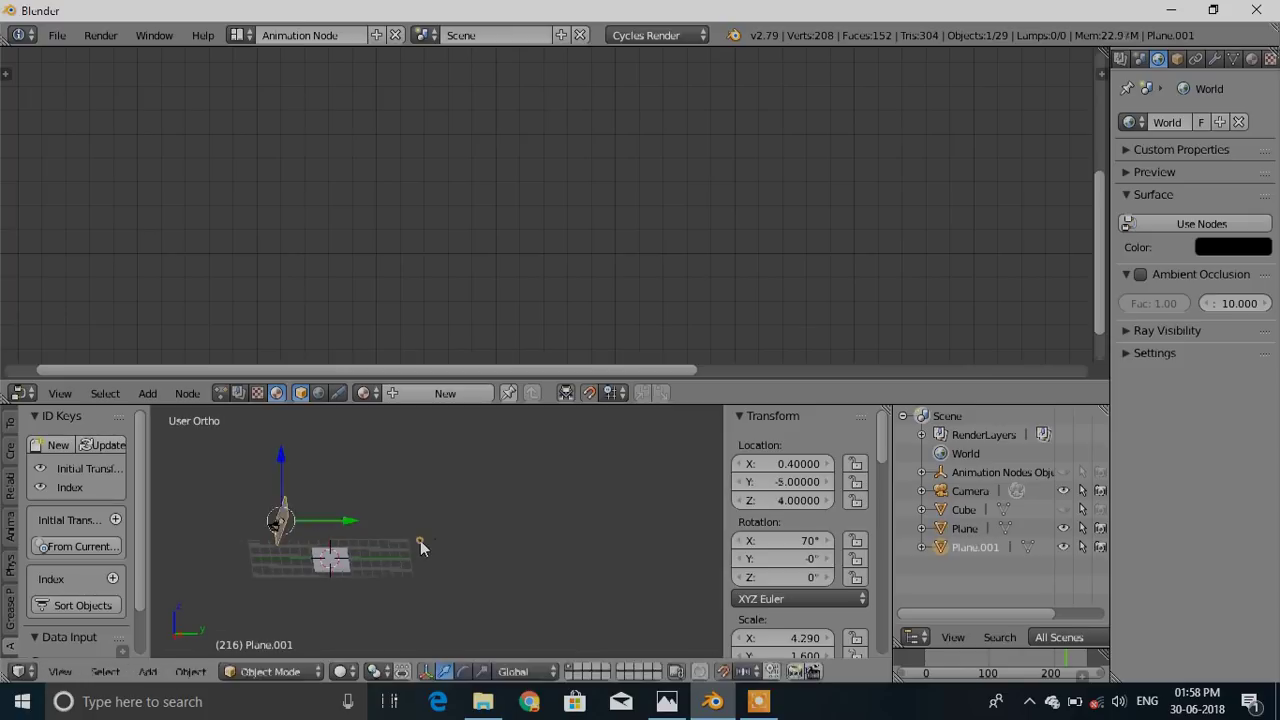
text(rx90)
key(Return)
key(g)
key(y)
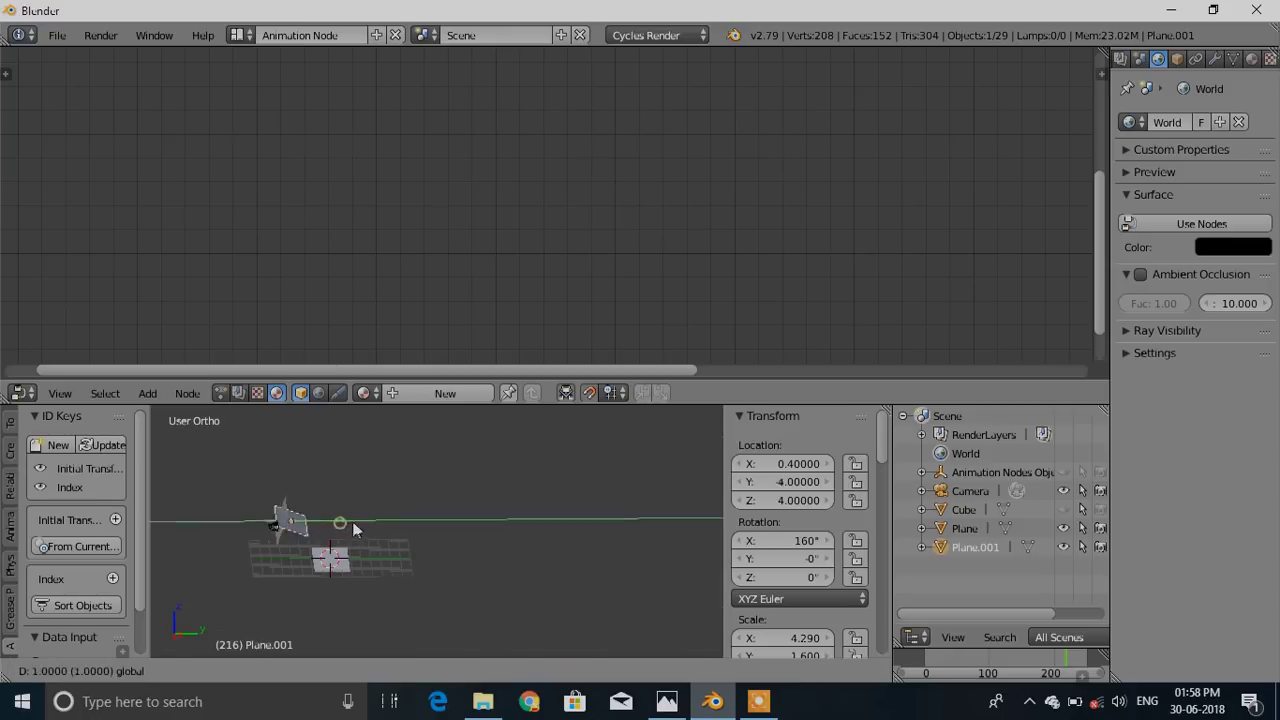
ctrl+drag(411, 523, 419, 524)
right_click(432, 525)
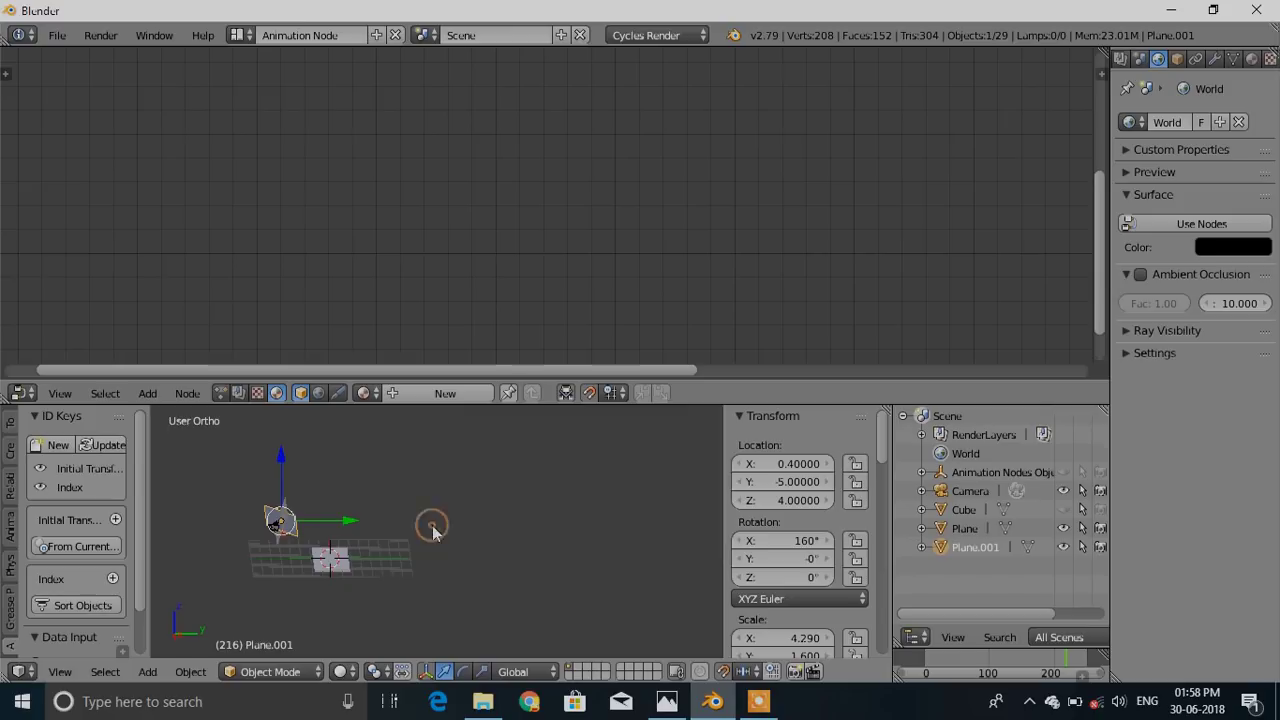
Move the duplicated plane to Y 3, beyond the tiles, and tilt it to an X rotation of 130°
key(g)
key(y)
click(427, 518)
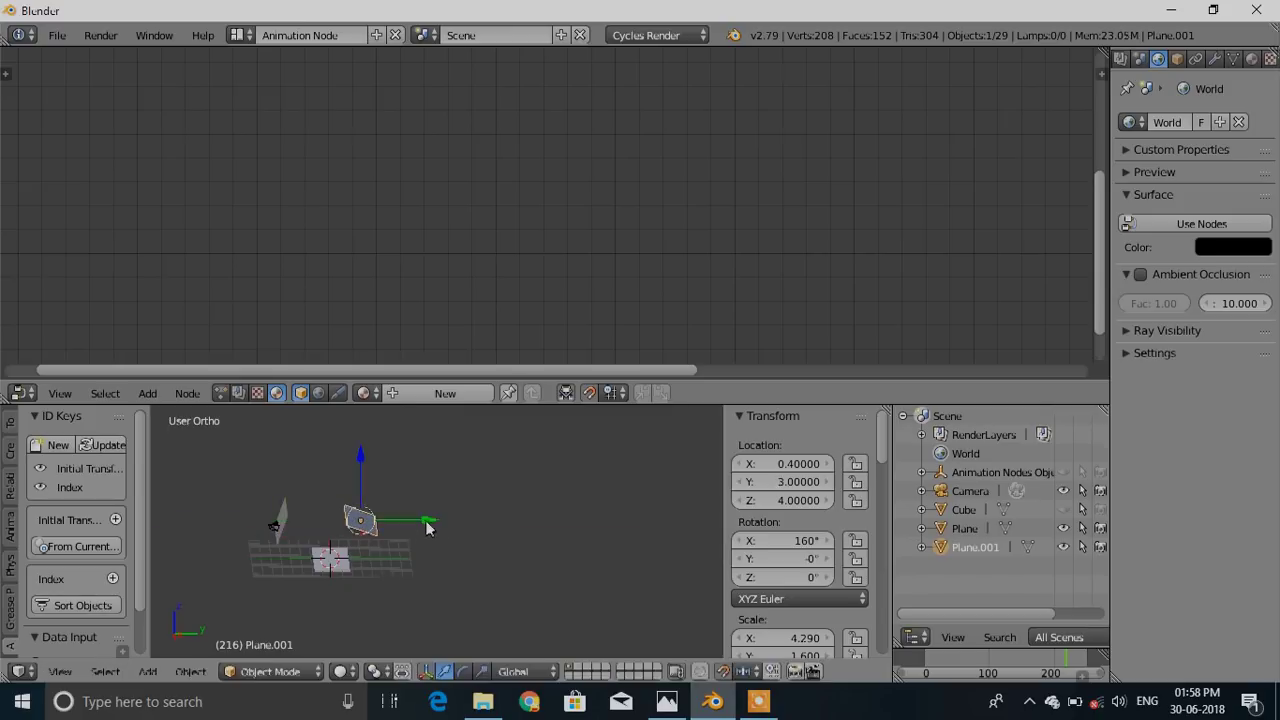
key(r)
key(x)
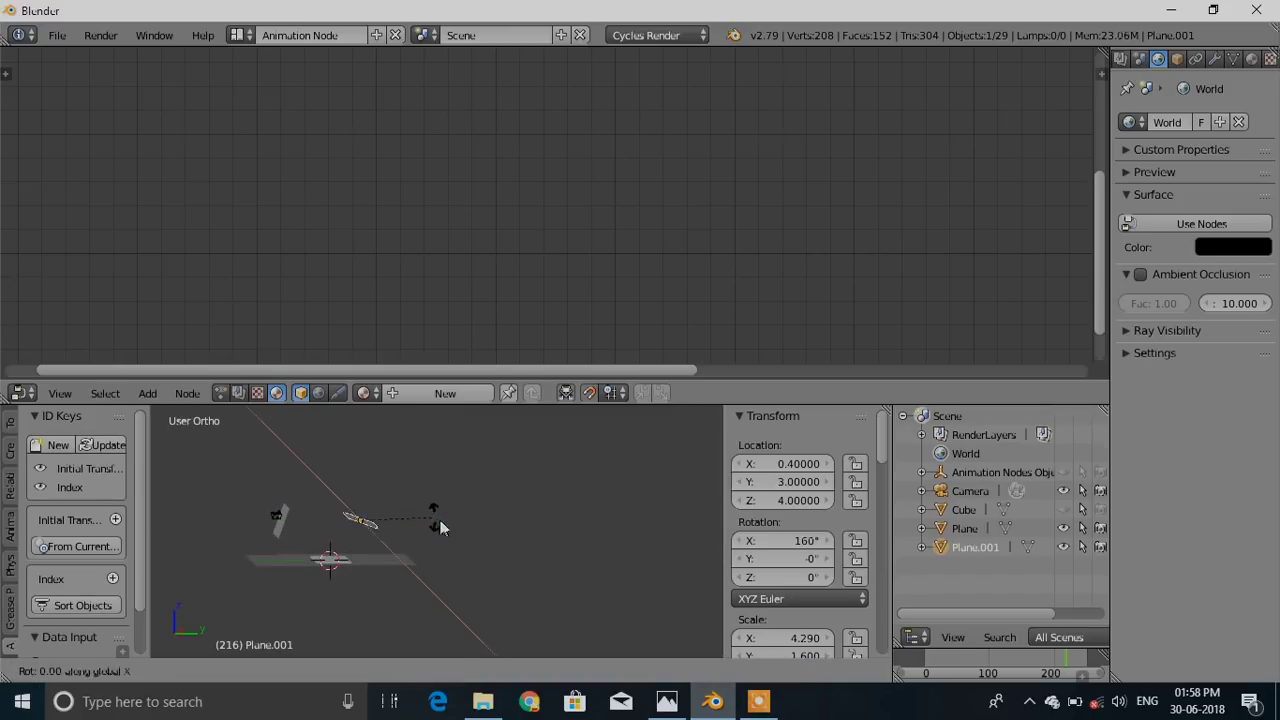
click(438, 559)
Move the duplicated plane farther out along Y to 7
click(397, 511)
drag(424, 523, 434, 523)
middle_drag(434, 523, 419, 565)
drag(427, 523, 456, 524)
middle_drag(340, 572, 378, 512)
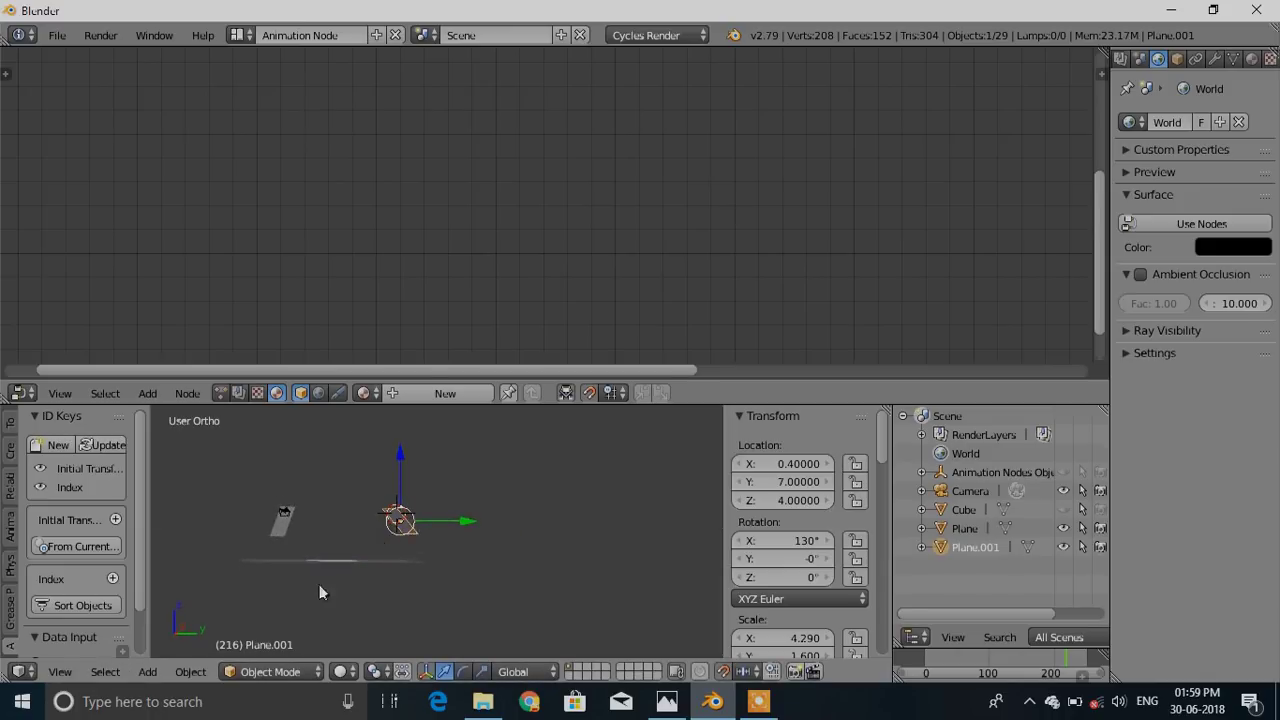
Give the first plane a new material and delete its Diffuse BSDF node
right_click(290, 522)
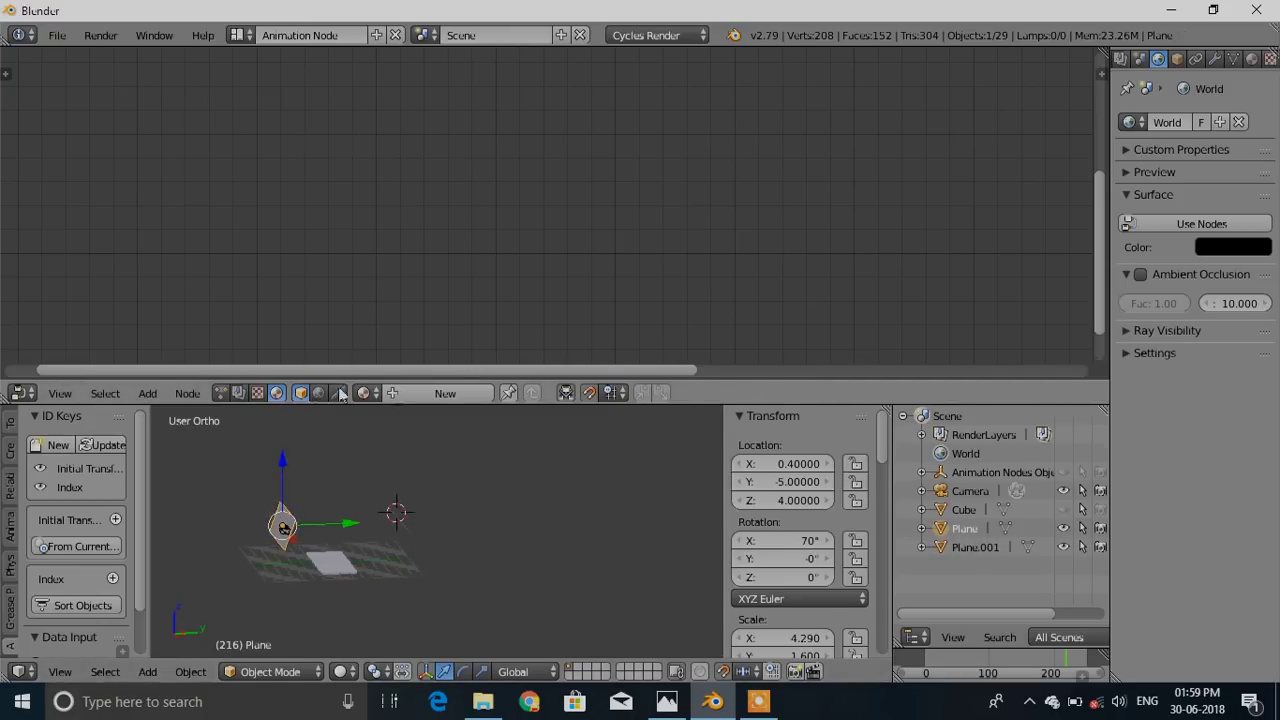
click(488, 394)
key(Home)
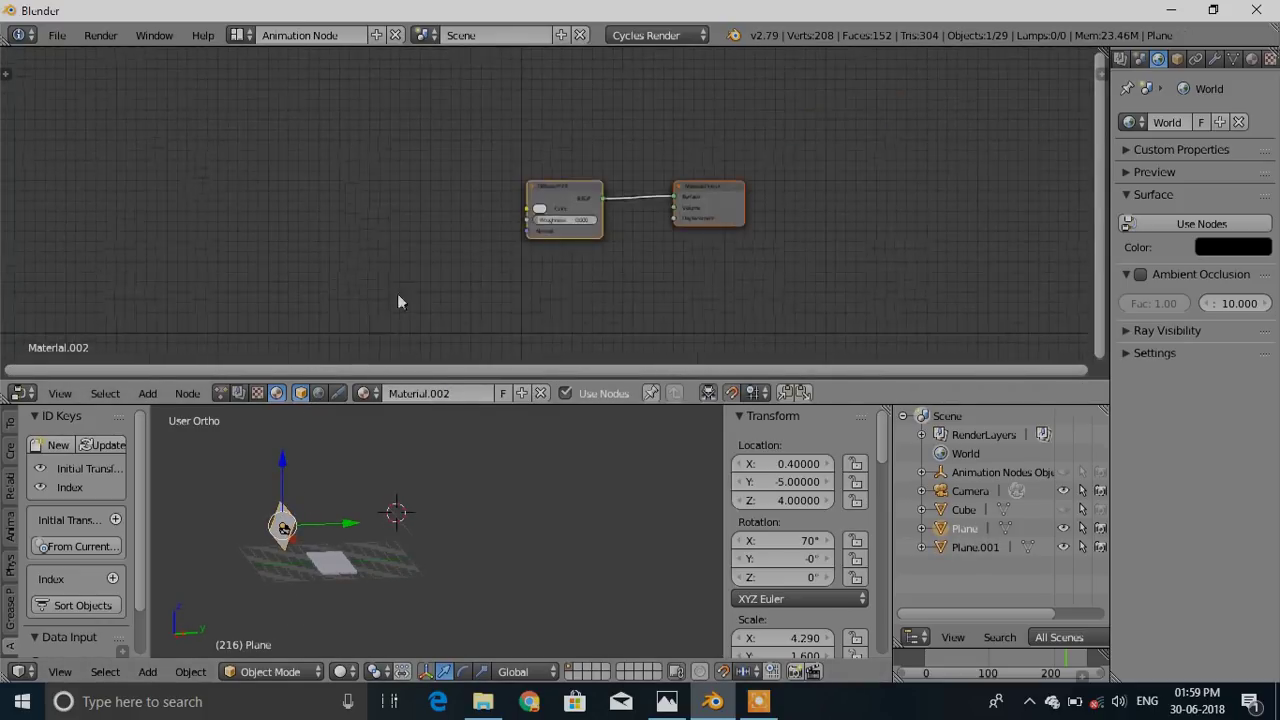
right_click(456, 199)
key(x)
Add an Emission shader to the first plane's material and connect it to the Material Output's Surface
key(shift+a)
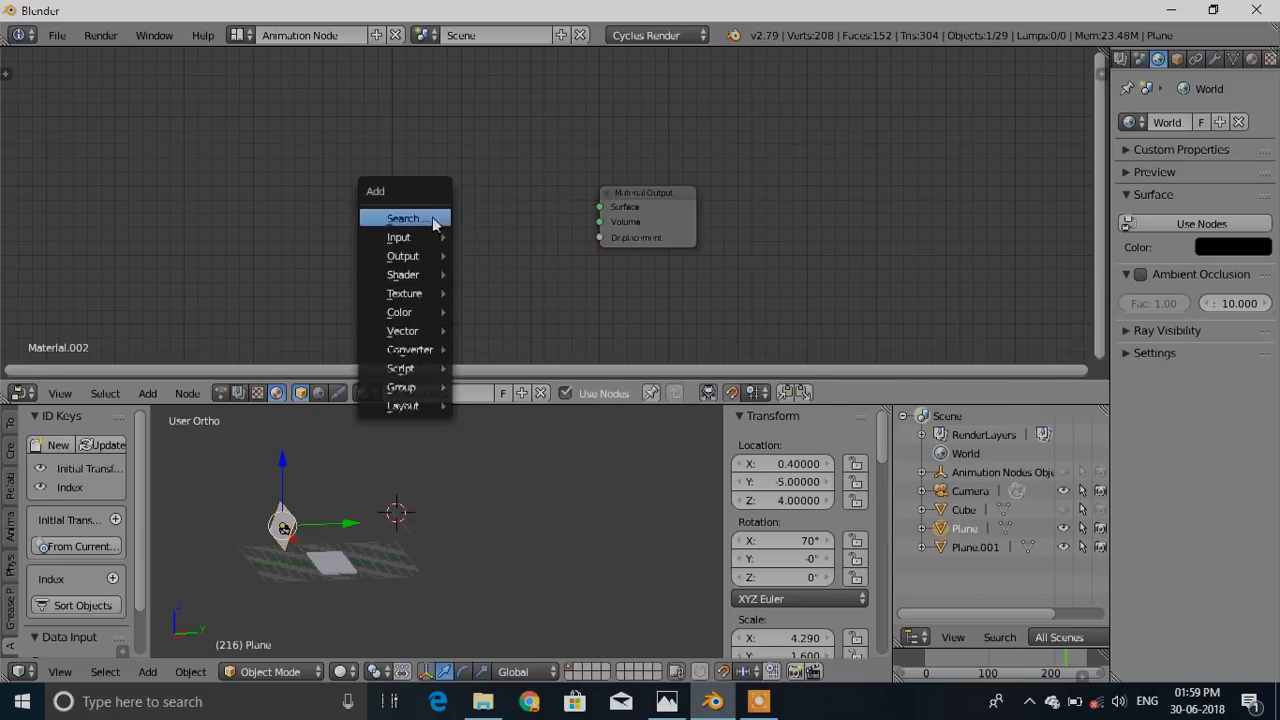
mouse_move(411, 280)
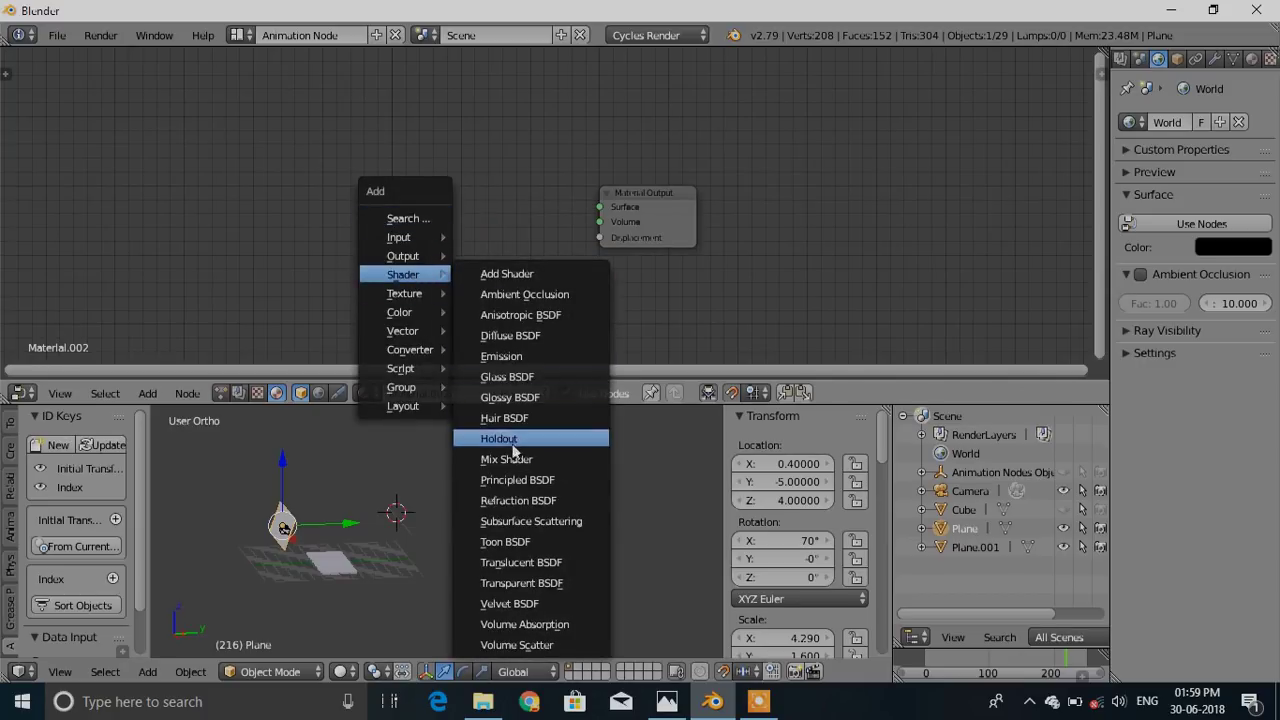
click(487, 357)
click(500, 212)
drag(517, 211, 600, 207)
Give the duplicated plane its own new material and remove the Diffuse BSDF node
right_click(400, 525)
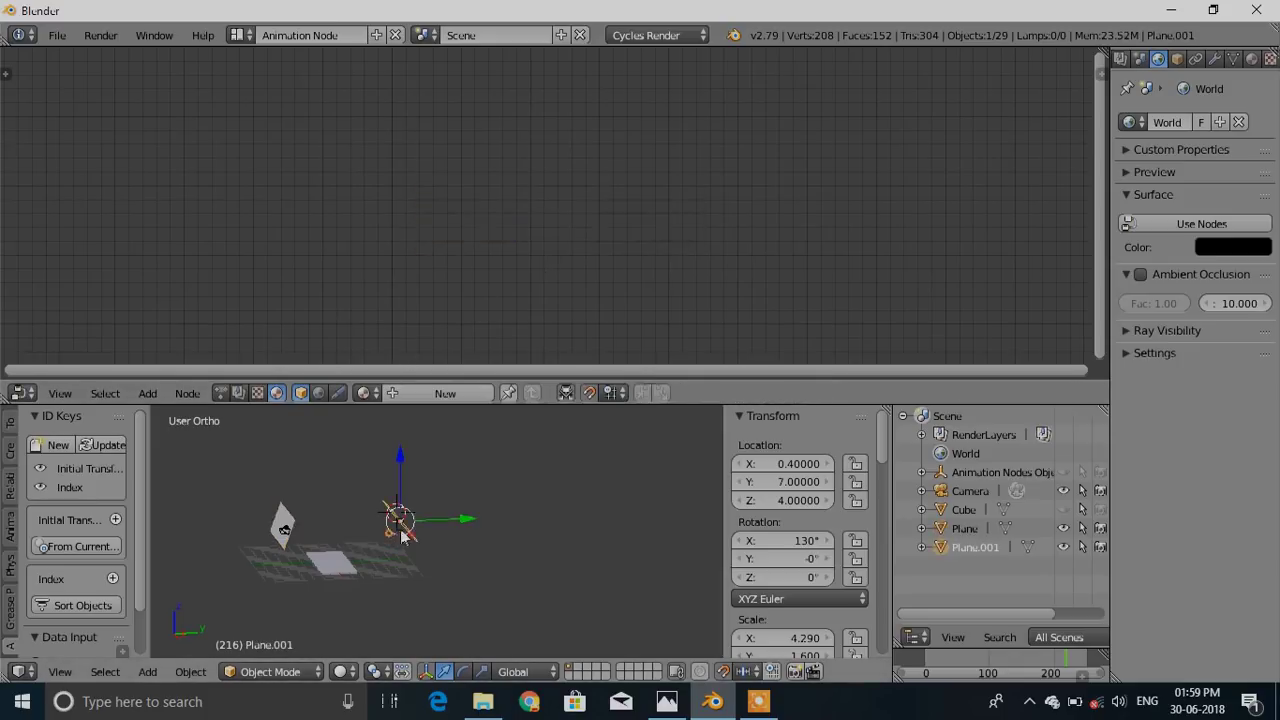
click(446, 393)
key(shift+a)
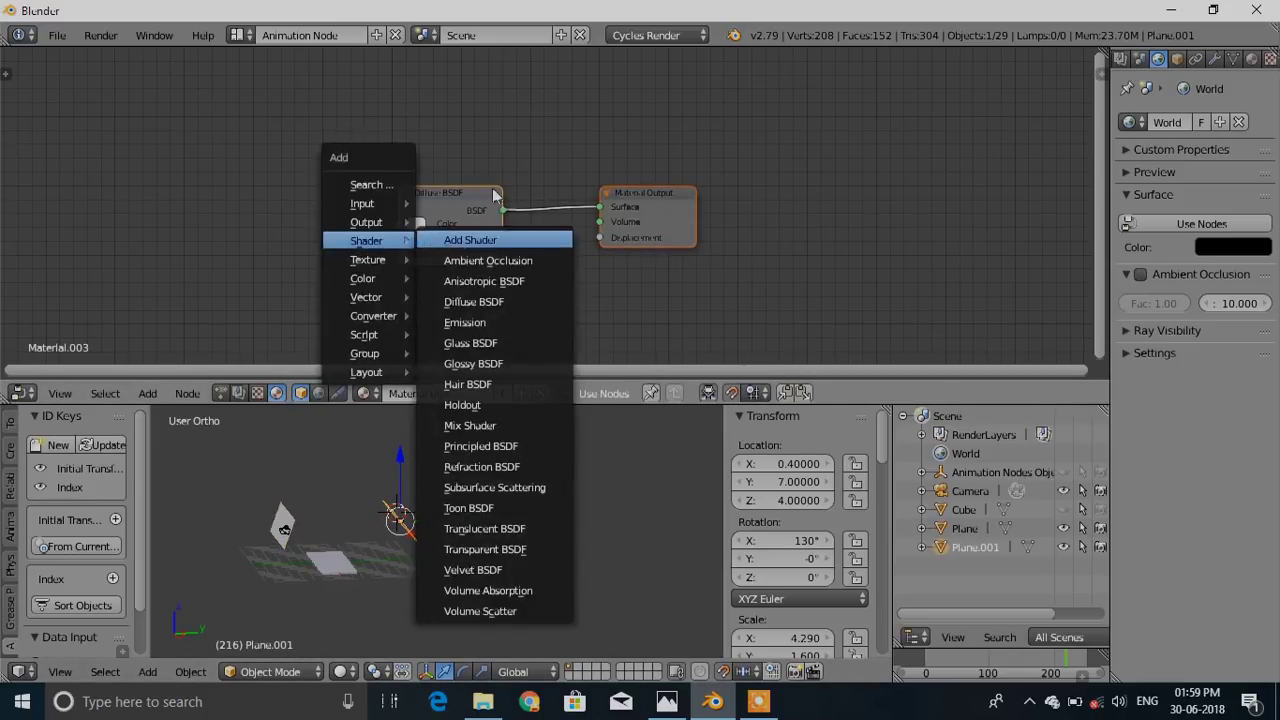
key(Escape)
key(x)
Add an Emission shader to the duplicated plane's material and link it to the Material Output's Surface
key(shift+a)
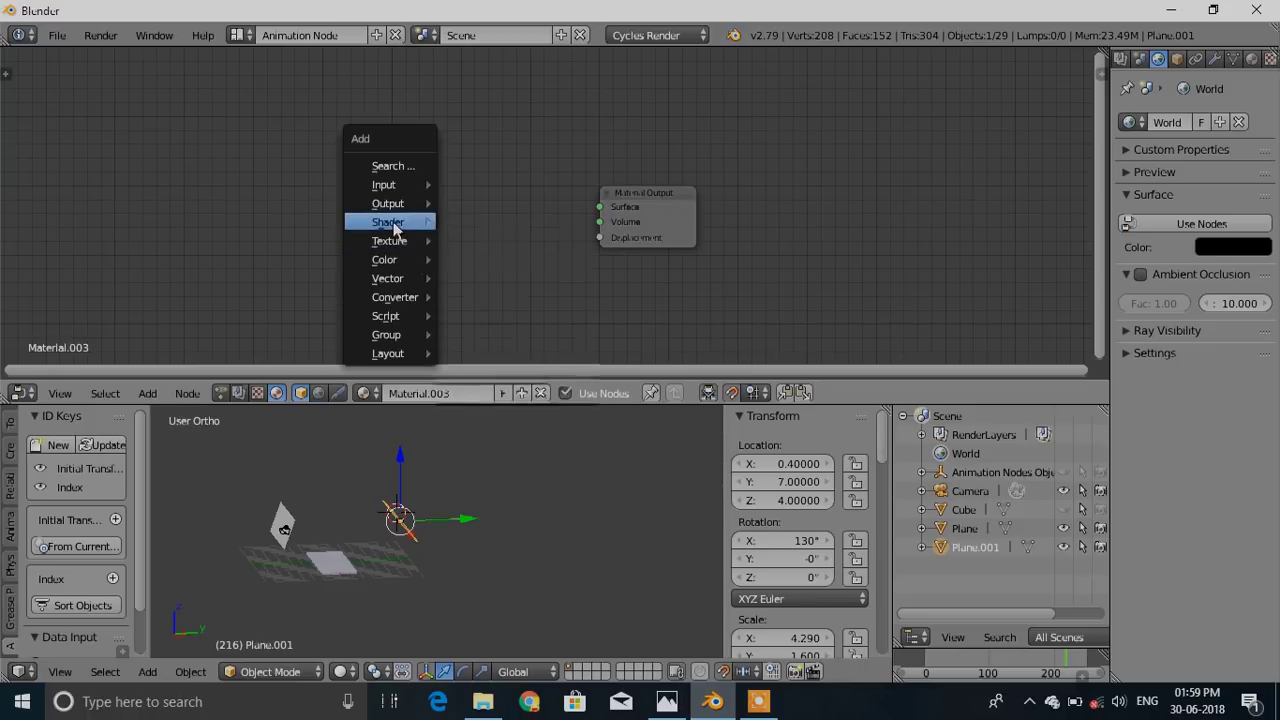
mouse_move(393, 228)
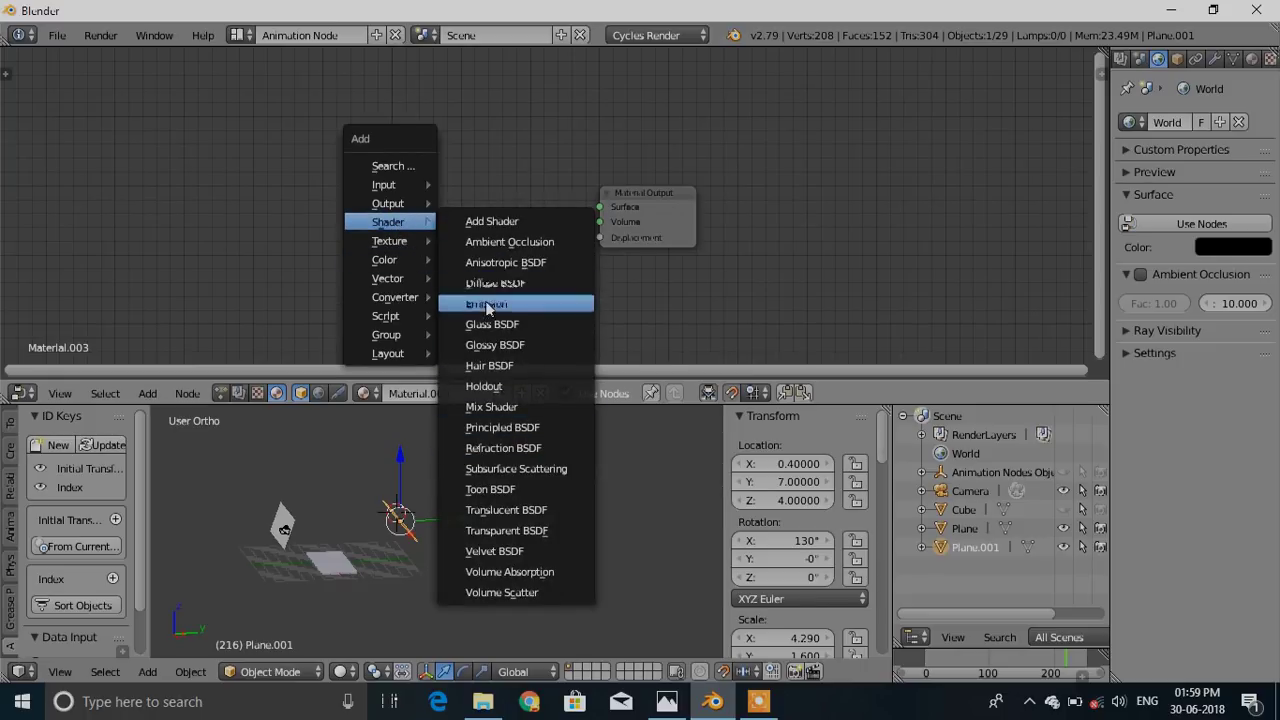
click(487, 308)
click(455, 230)
drag(502, 223, 599, 206)
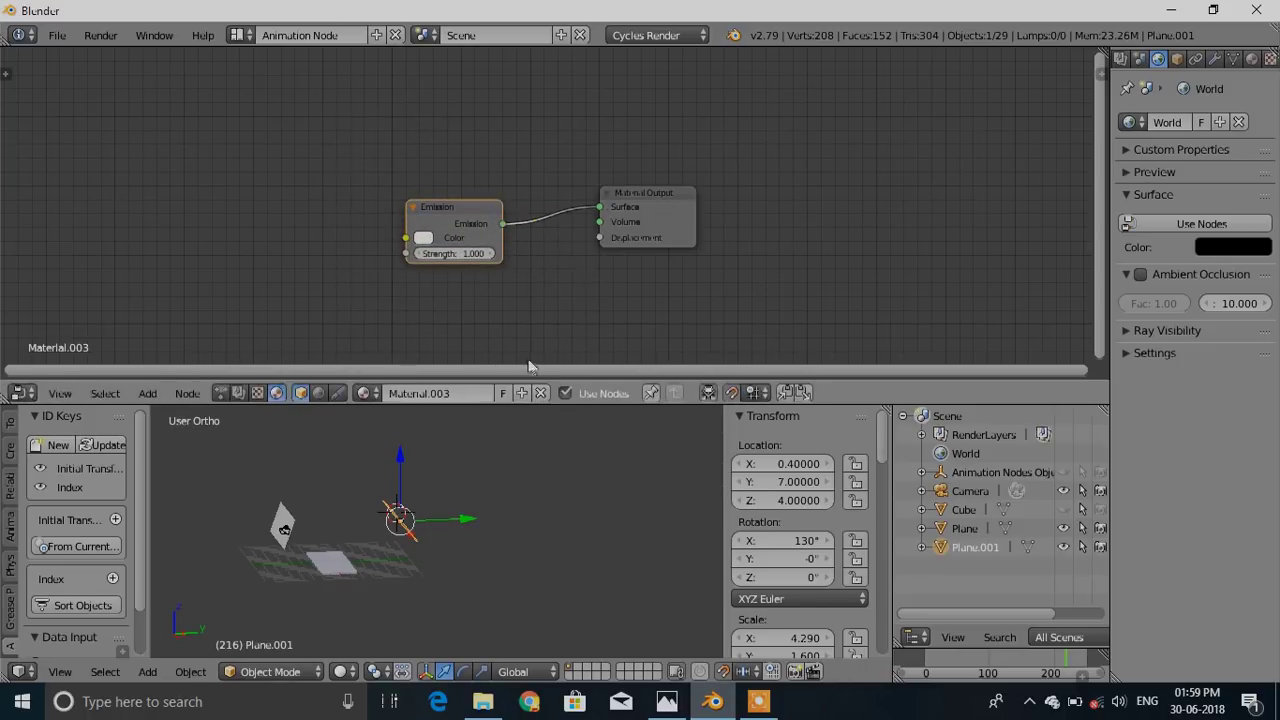
Preview the tiles lit by the two emission planes in rendered shading, then return to solid shading
key(shift+z)
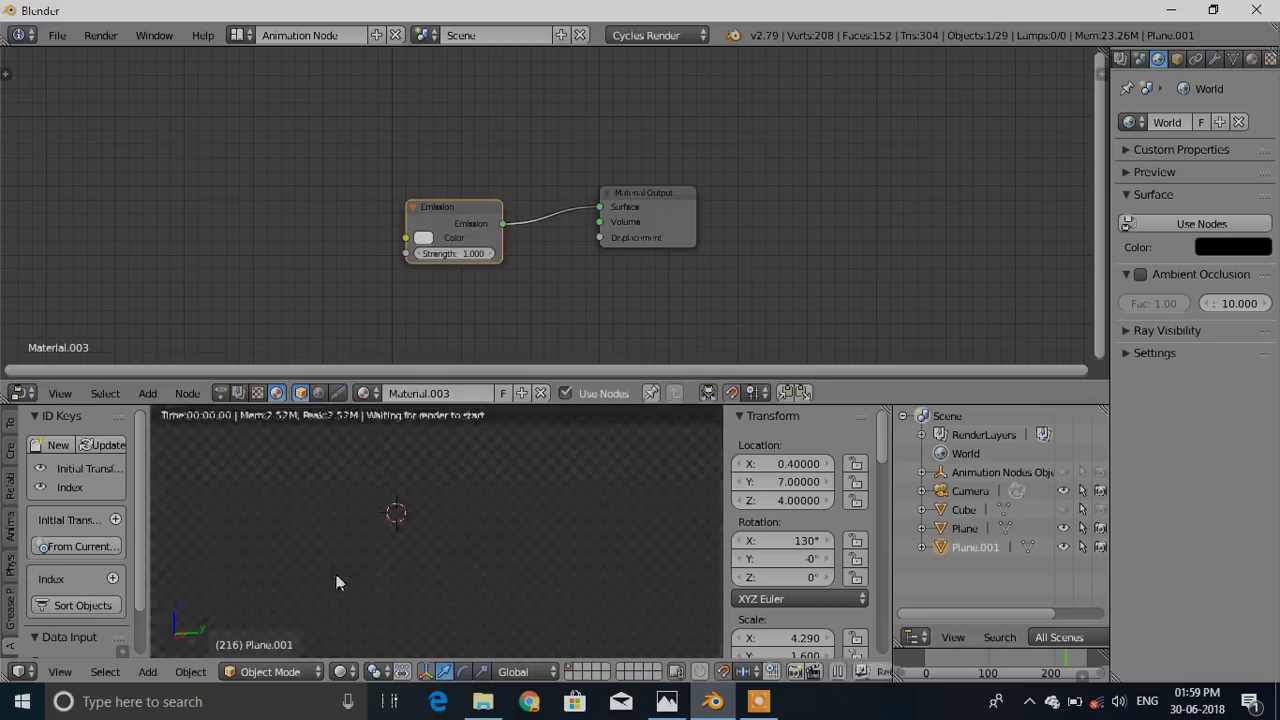
scroll(327, 585, up, 6)
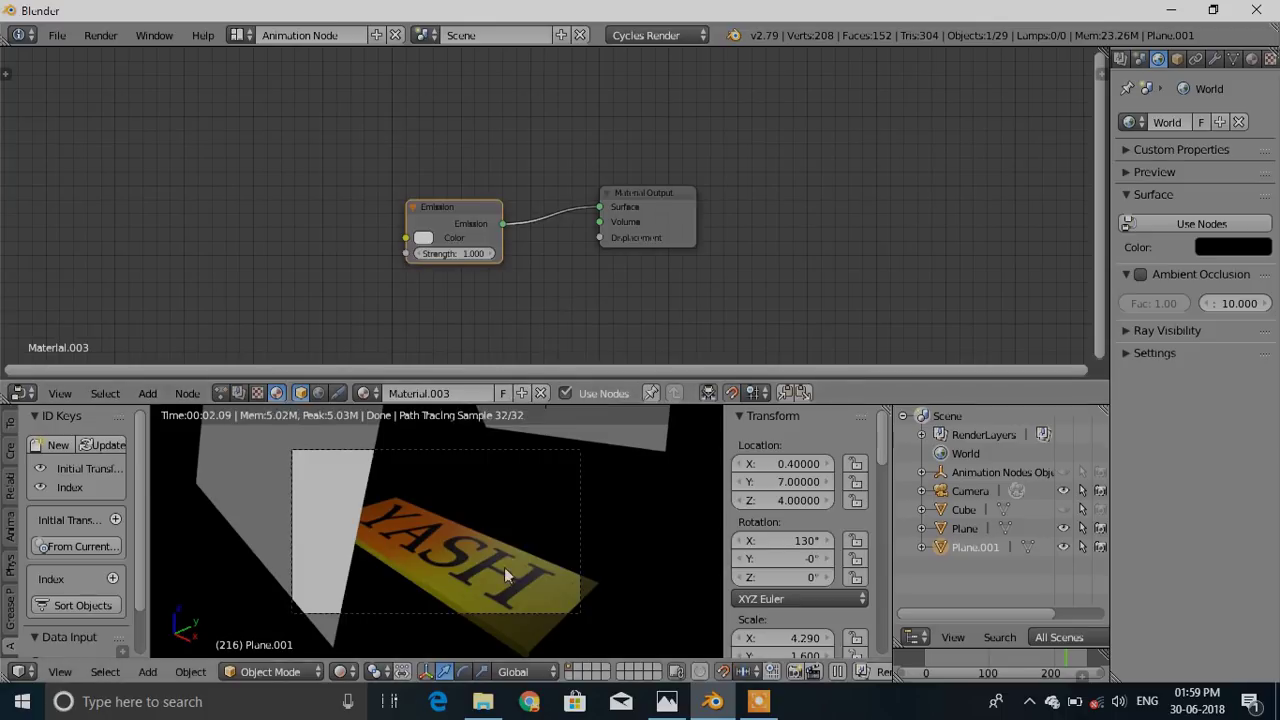
key(shift+z)
Select the camera, switch to its view and enable Lock Camera to View
middle_drag(513, 584, 465, 488)
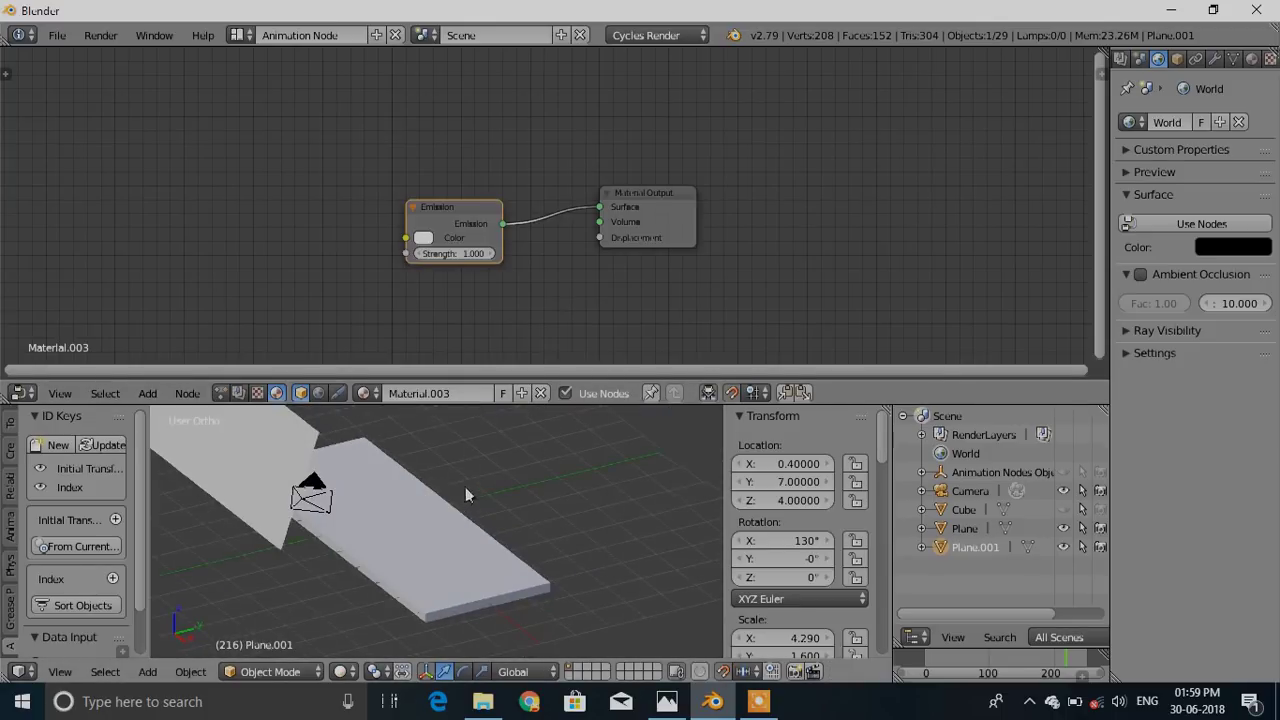
right_click(322, 510)
right_click(308, 500)
key(KP_Decimal)
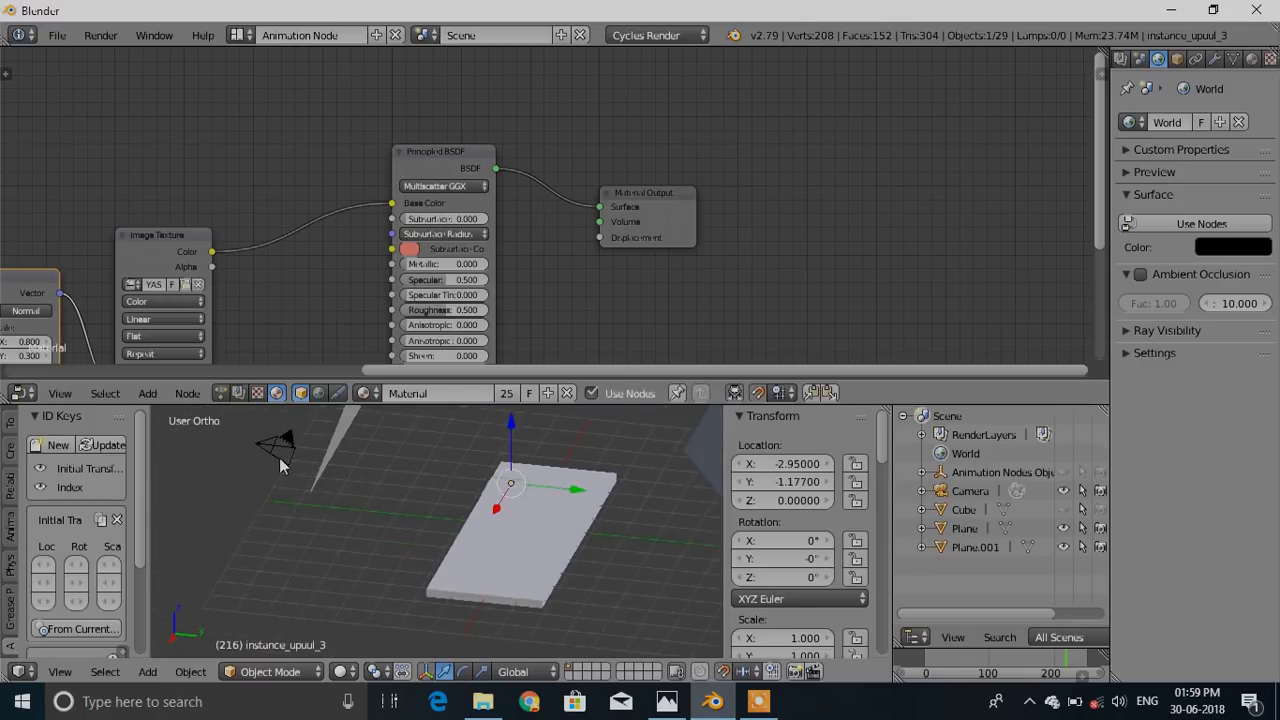
right_click(280, 462)
key(KP_0)
scroll(785, 610, down, 5)
scroll(783, 608, down, 6)
scroll(770, 606, up, 3)
click(740, 471)
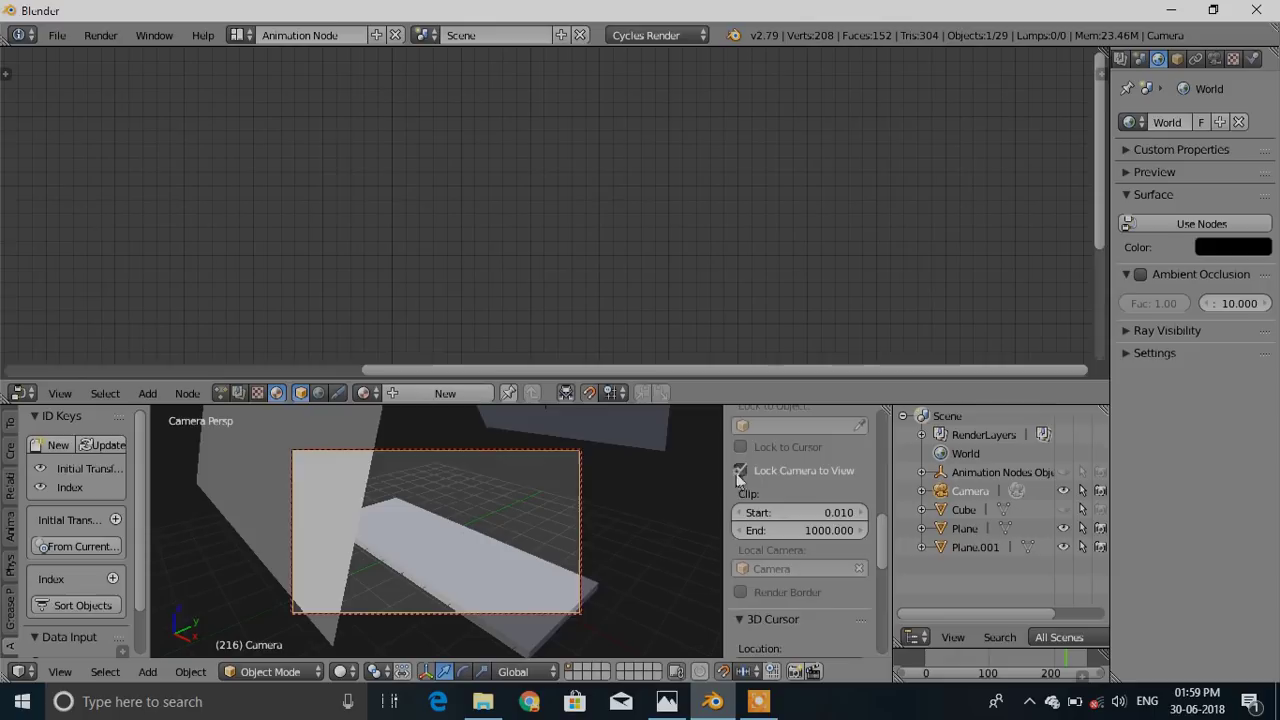
Orbit the locked camera around the tiles to change its angle and turn off Lock Camera to View
middle_drag(530, 532, 457, 500)
mouse_move(551, 531)
middle_down()
mouse_move(506, 531)
mouse_move(462, 493)
mouse_move(371, 470)
middle_up()
click(742, 471)
scroll(284, 513, down, 3)
mouse_move(284, 513)
middle_down()
mouse_move(315, 535)
mouse_move(296, 524)
middle_up()
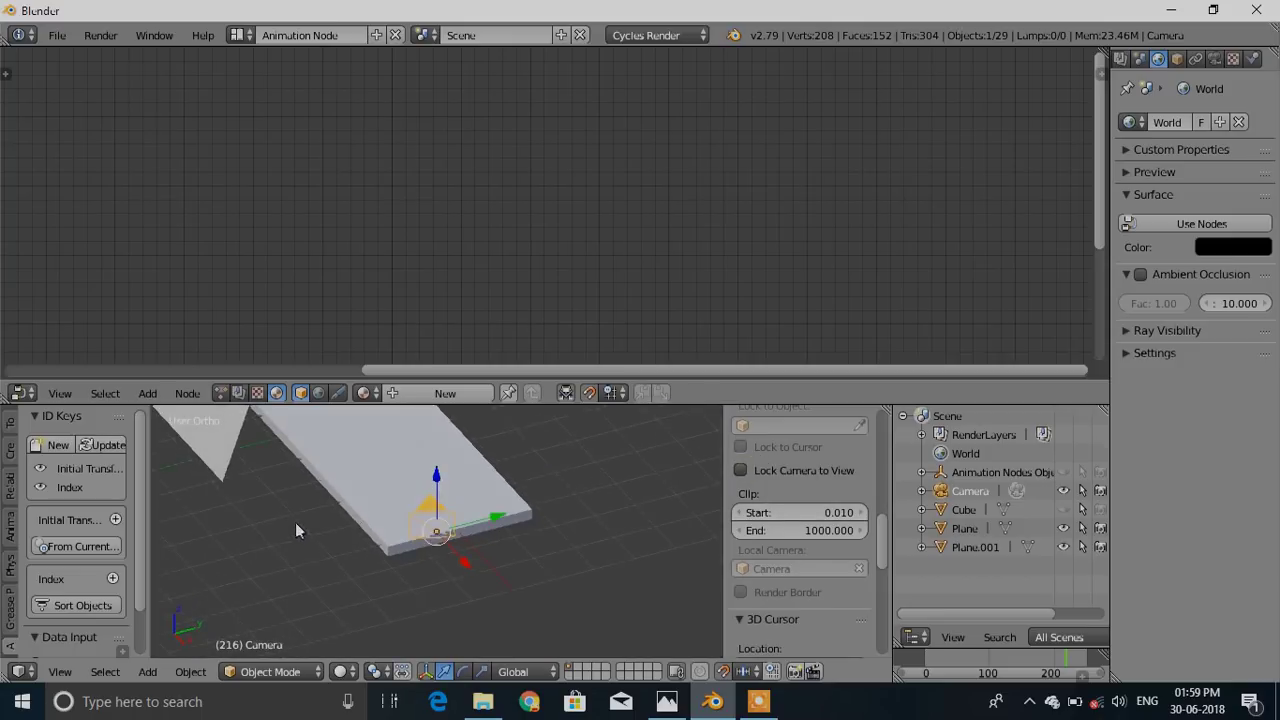
Return to the camera view and preview the framed tiles in rendered shading
key(KP_0)
right_click(333, 537)
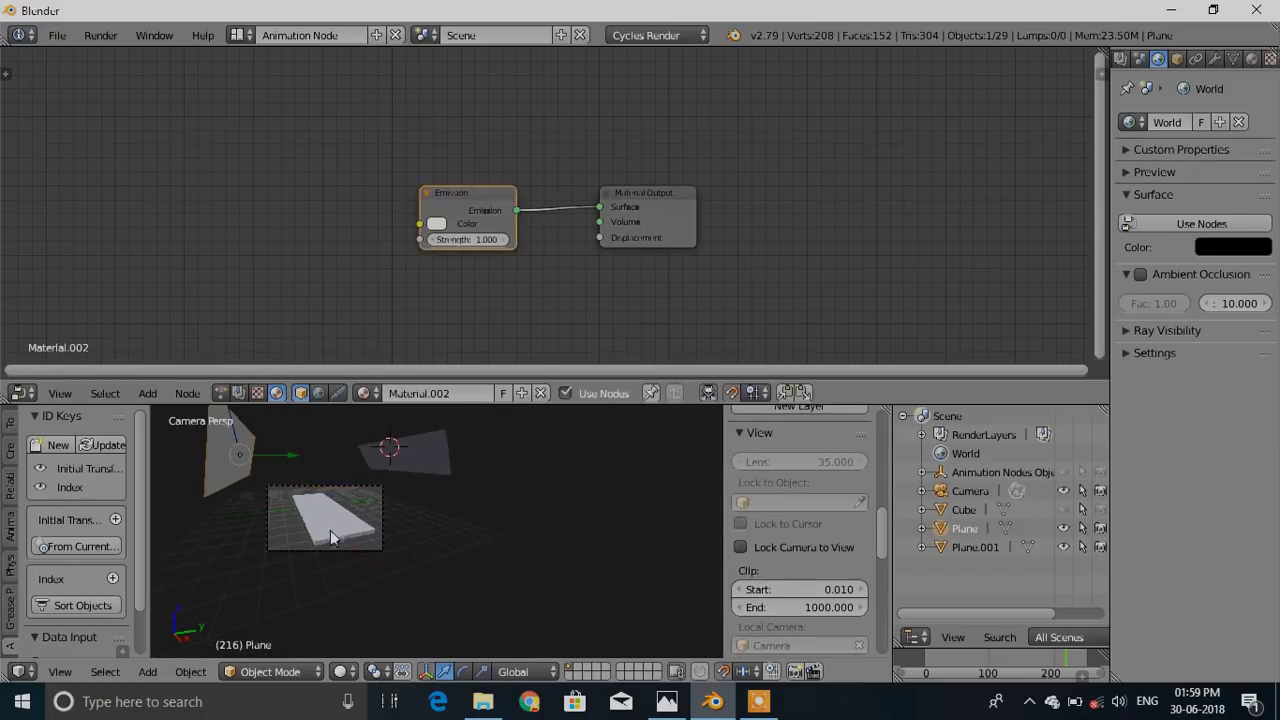
scroll(333, 537, up, 2)
key(shift+z)
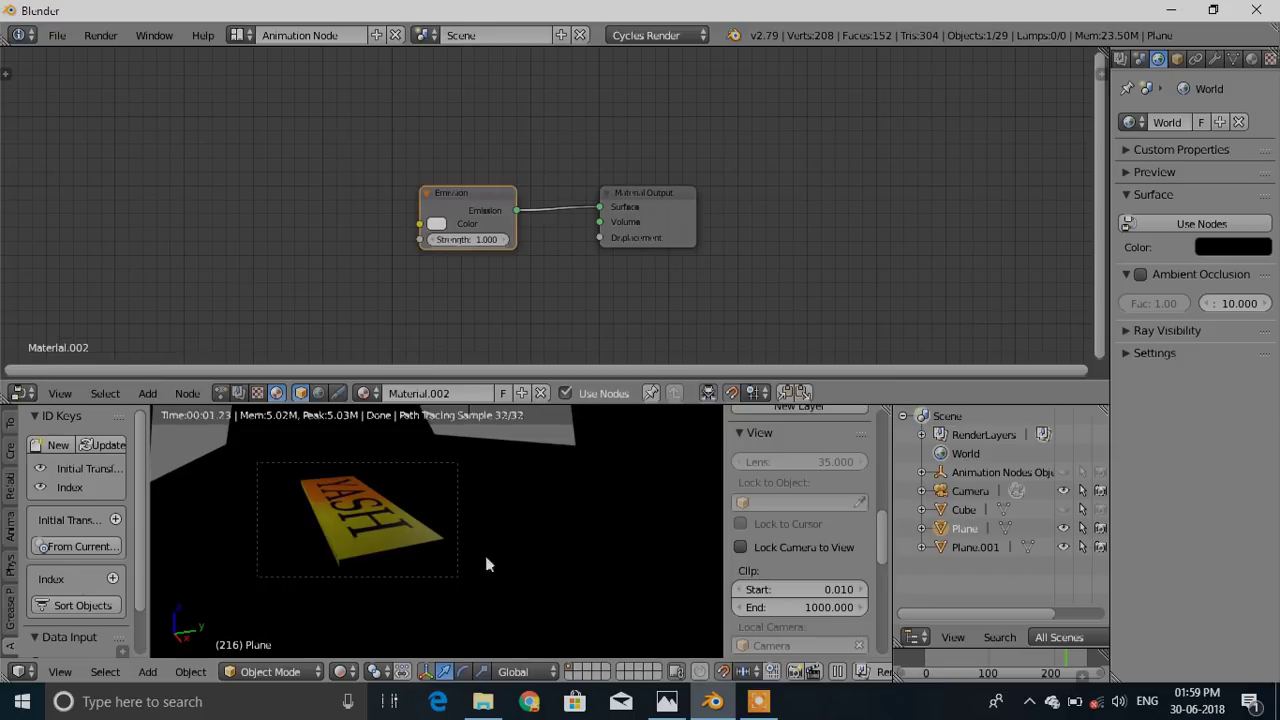
key(shift+z)
Enable Lock Camera to View and orbit the camera to reframe the tiles, checking the framing in rendered shading
click(740, 547)
mouse_move(294, 516)
middle_down()
mouse_move(350, 553)
mouse_move(349, 523)
mouse_move(340, 538)
mouse_move(366, 523)
mouse_move(357, 529)
mouse_move(377, 545)
middle_up()
key(shift+z)
click(748, 550)
click(741, 548)
mouse_move(300, 524)
middle_down()
mouse_move(346, 538)
mouse_move(338, 516)
mouse_move(380, 528)
middle_up()
key(shift+z)
Unhide all objects and orbit the locked camera further to refine its angle on the tiles
key(h)
key(alt+h)
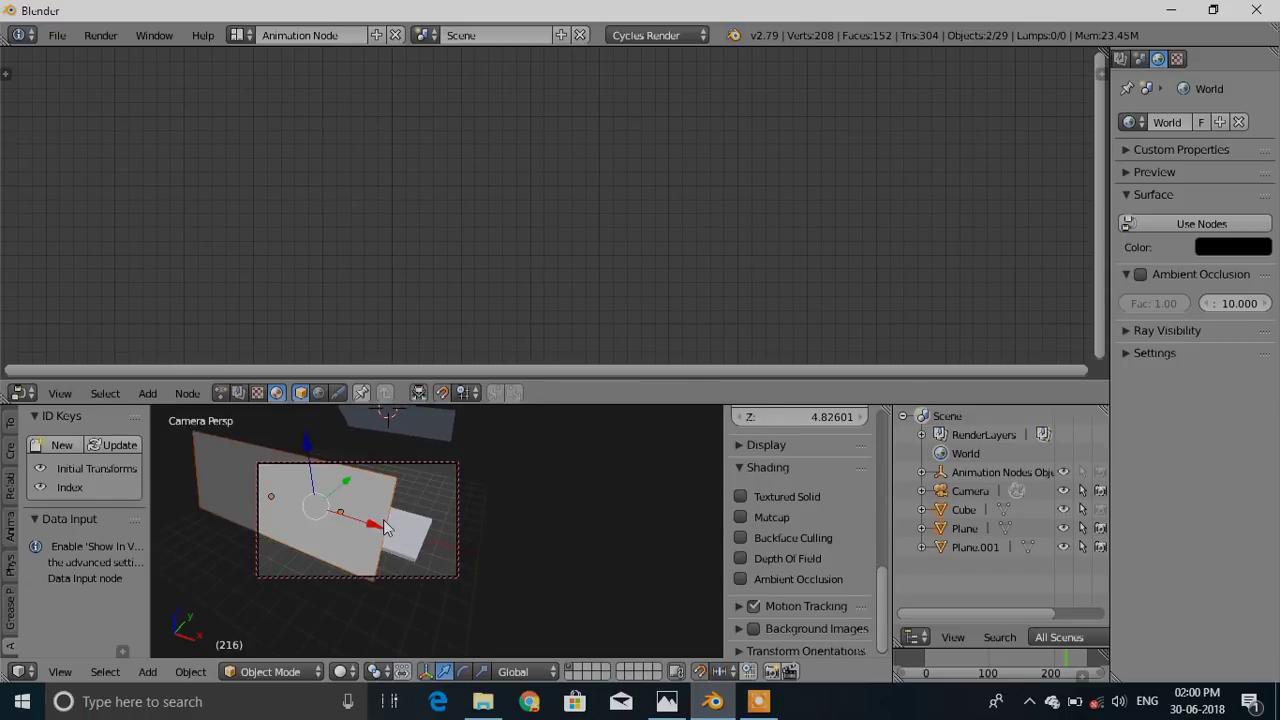
right_click(416, 528)
middle_drag(420, 523, 446, 530)
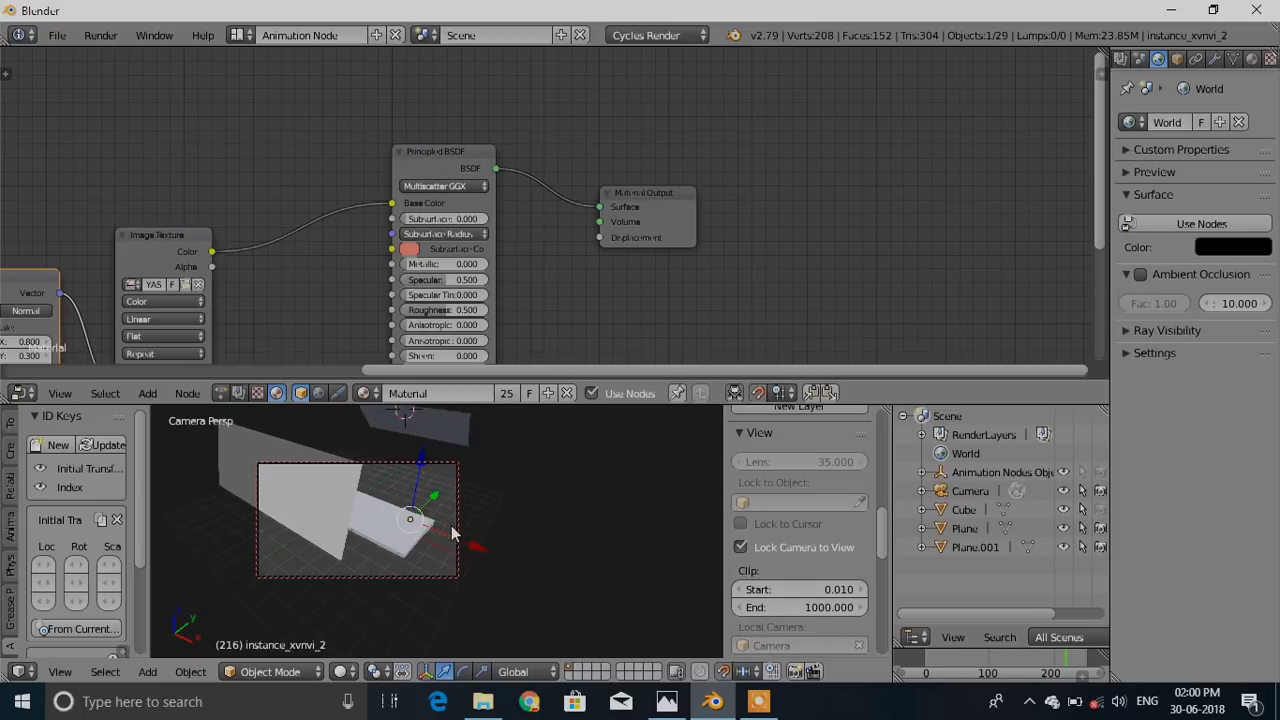
right_click(400, 464)
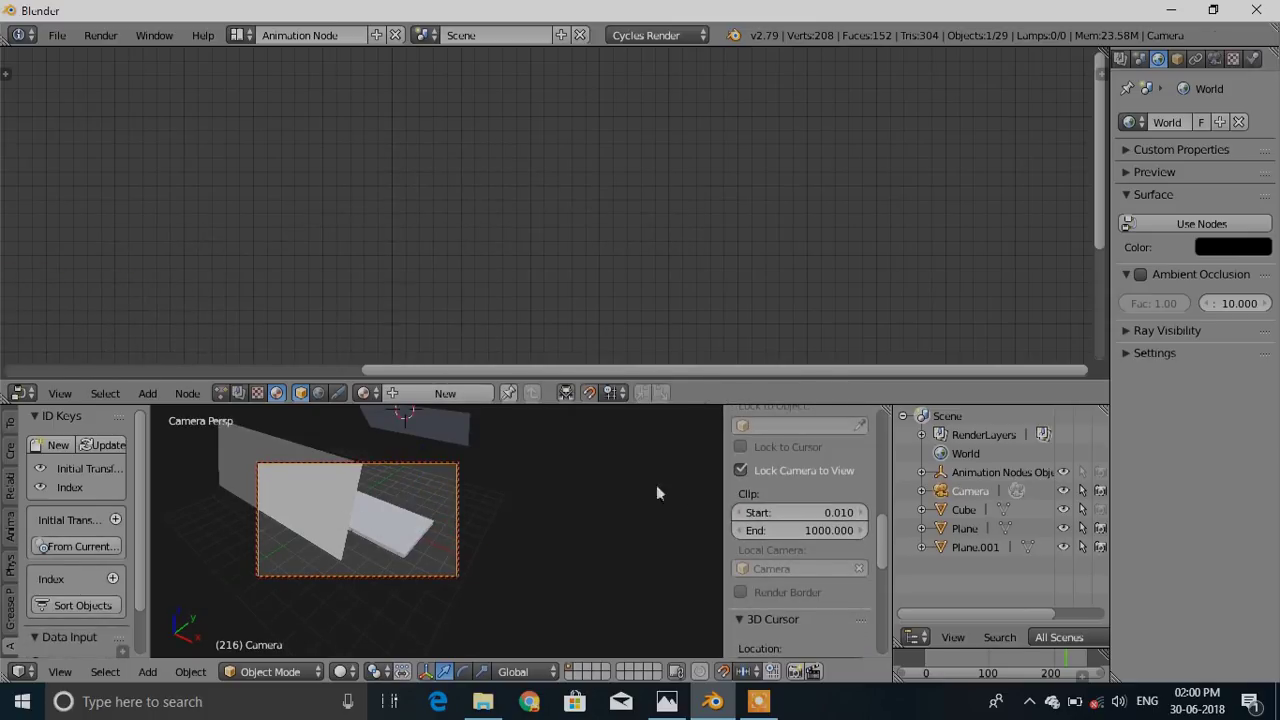
middle_drag(366, 524, 390, 535)
Hide the light plane that blocks the tiles and turn off Lock Camera to View
right_click(347, 510)
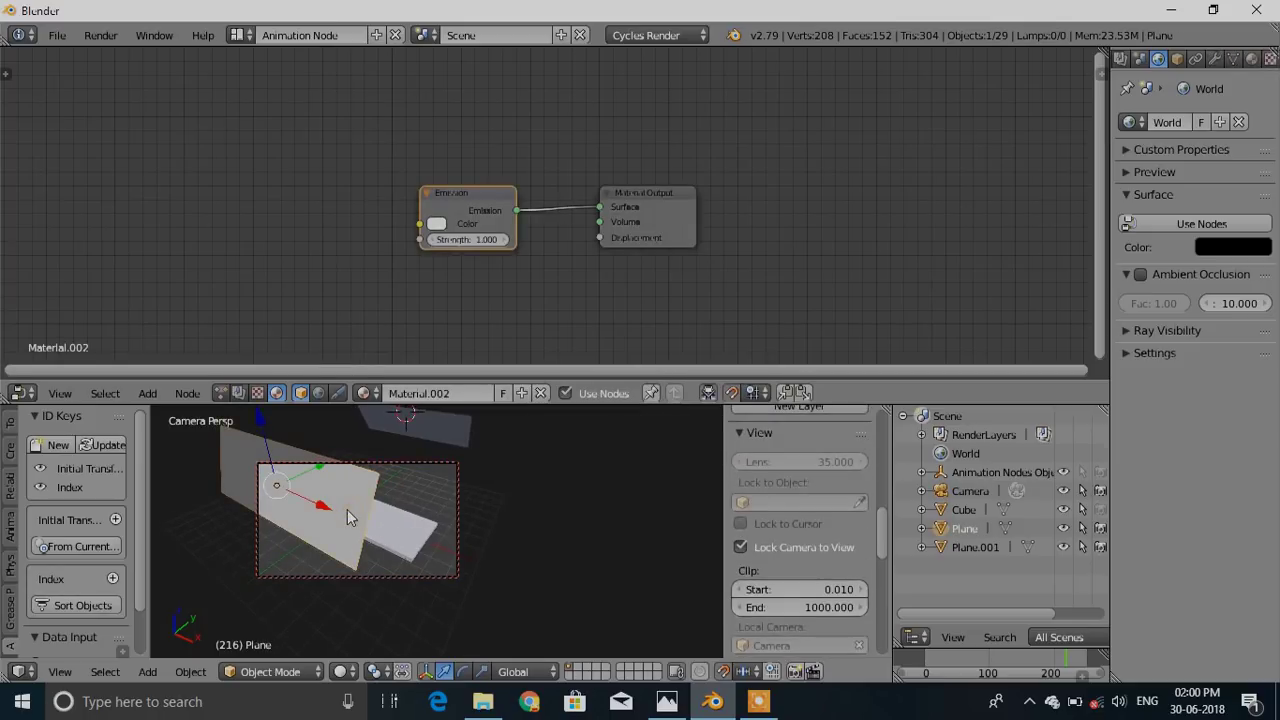
key(h)
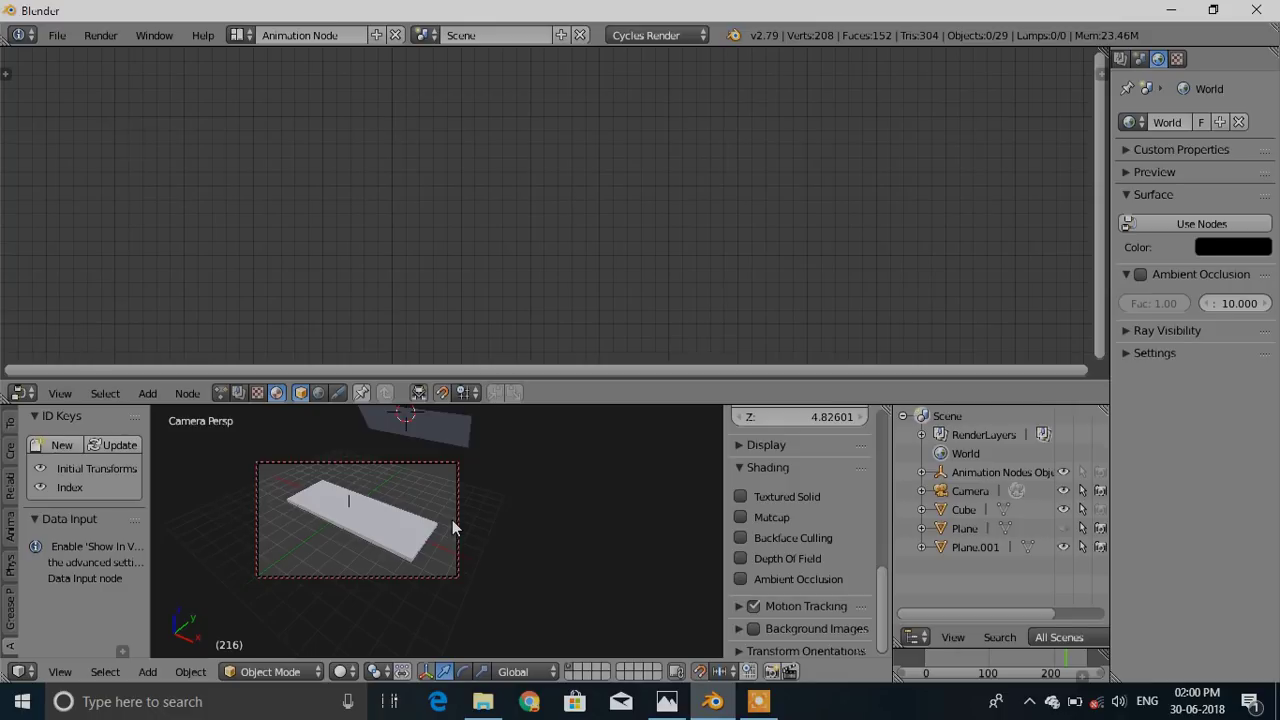
scroll(787, 560, up, 8)
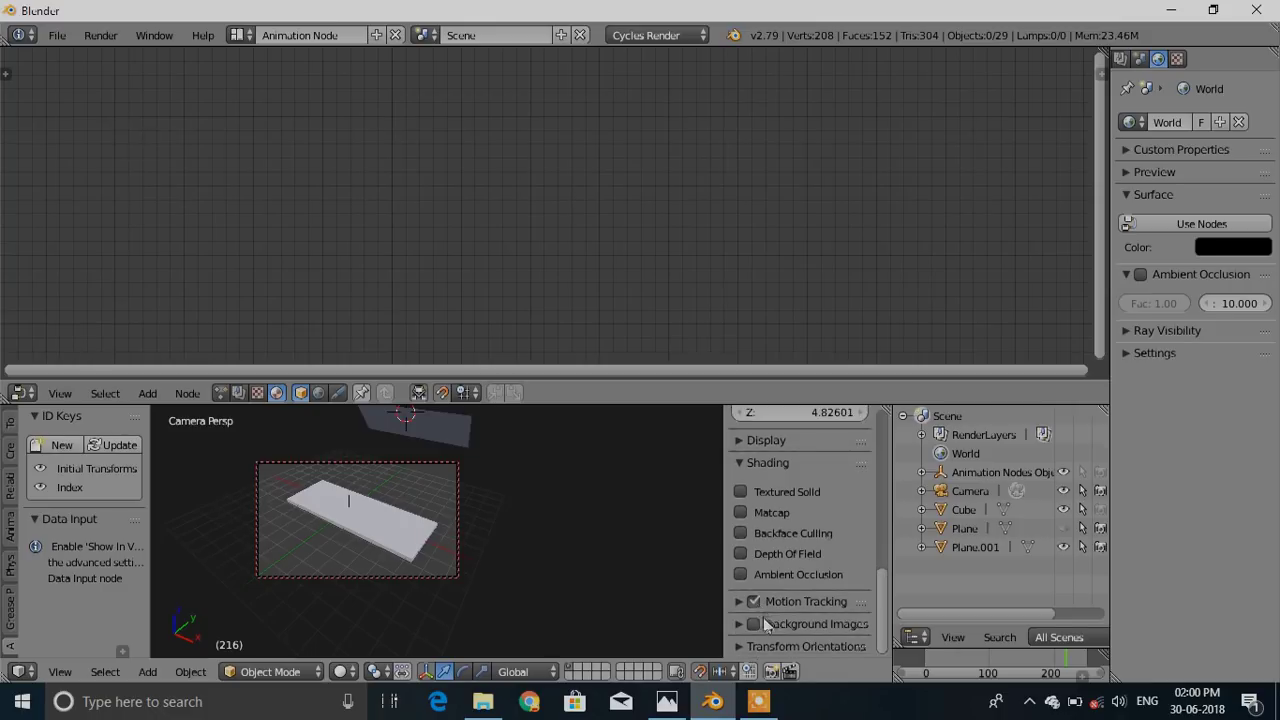
click(744, 555)
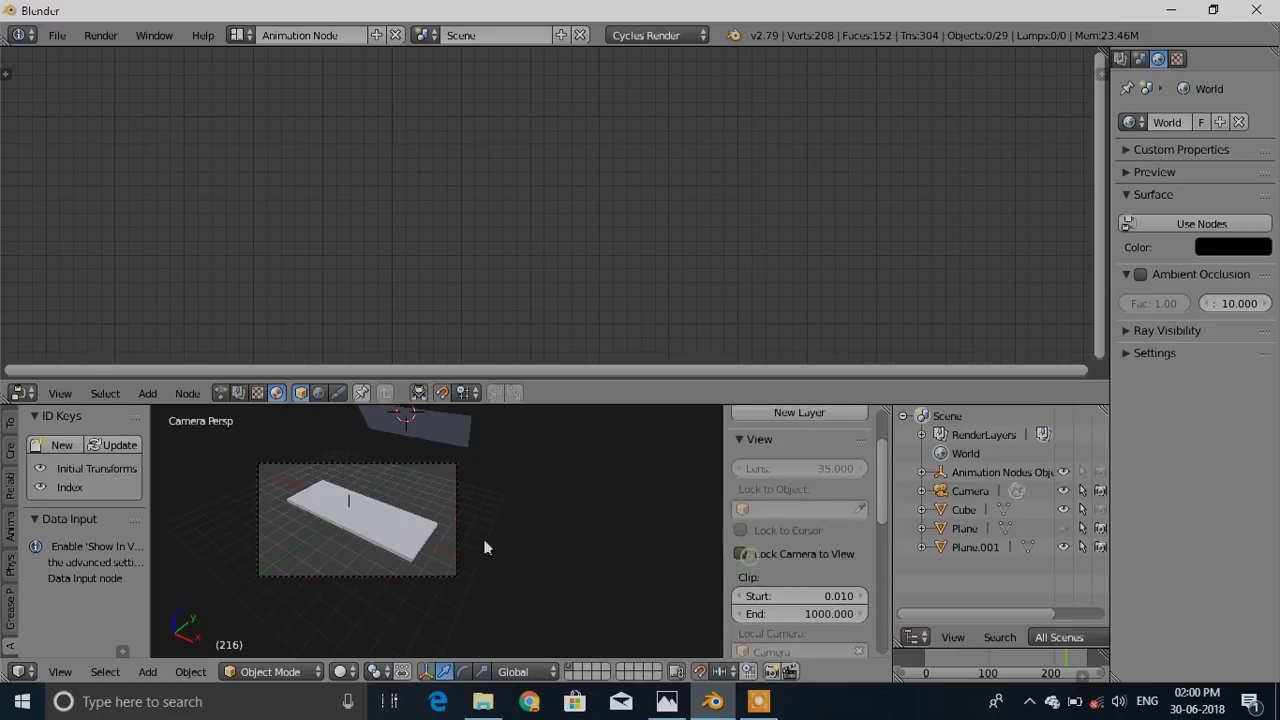
Unhide the front light plane, turn off its Camera ray visibility in Cycles Settings and check it in rendered shading
right_click(385, 512)
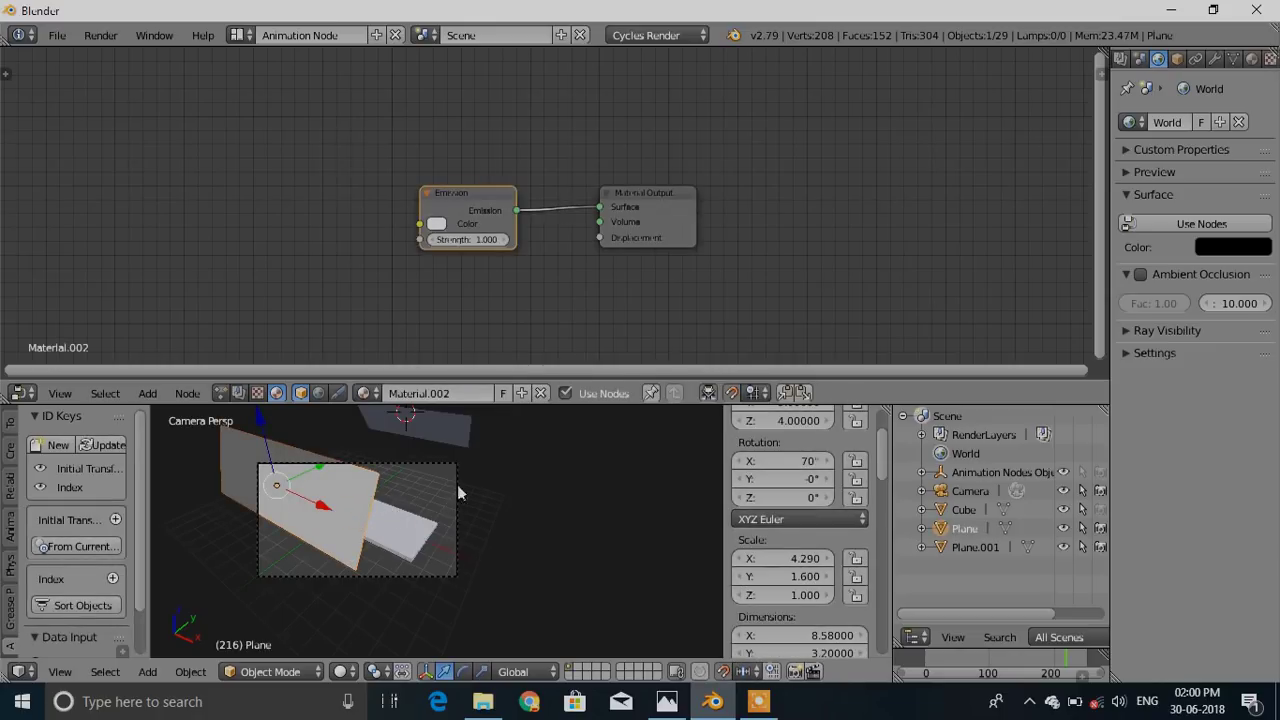
click(1177, 58)
scroll(1172, 560, down, 4)
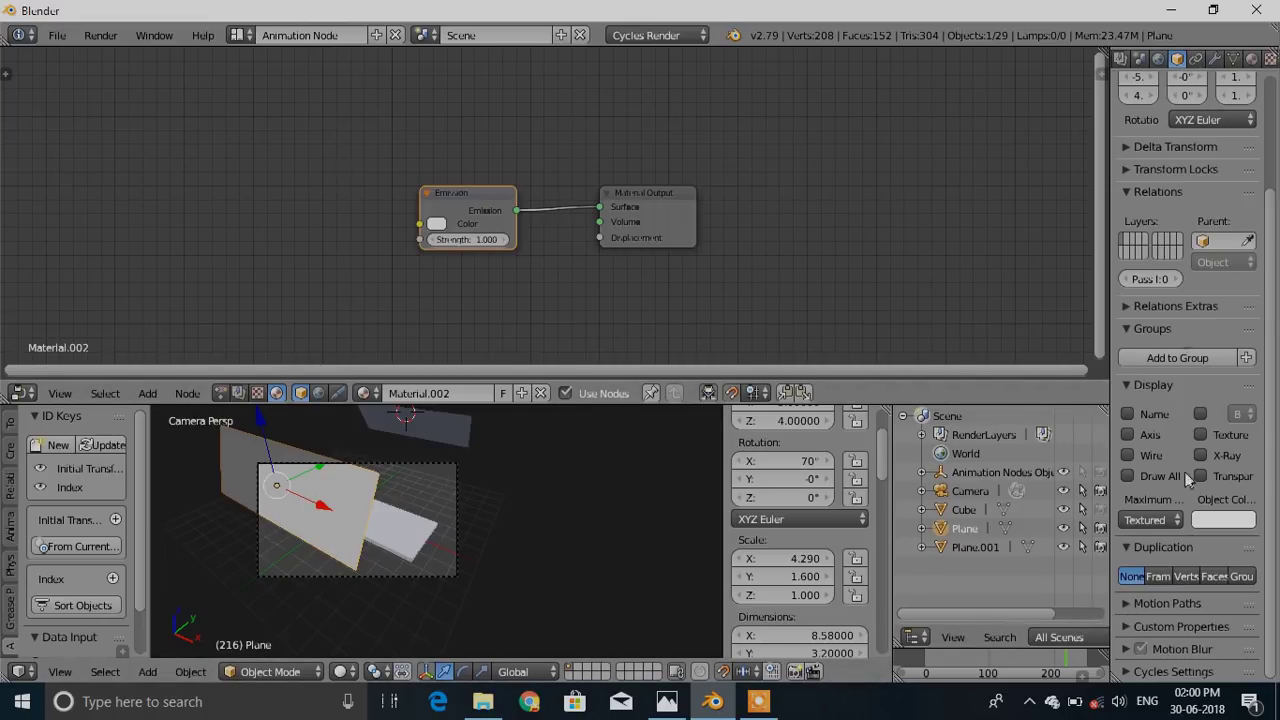
click(1122, 673)
scroll(1157, 643, down, 4)
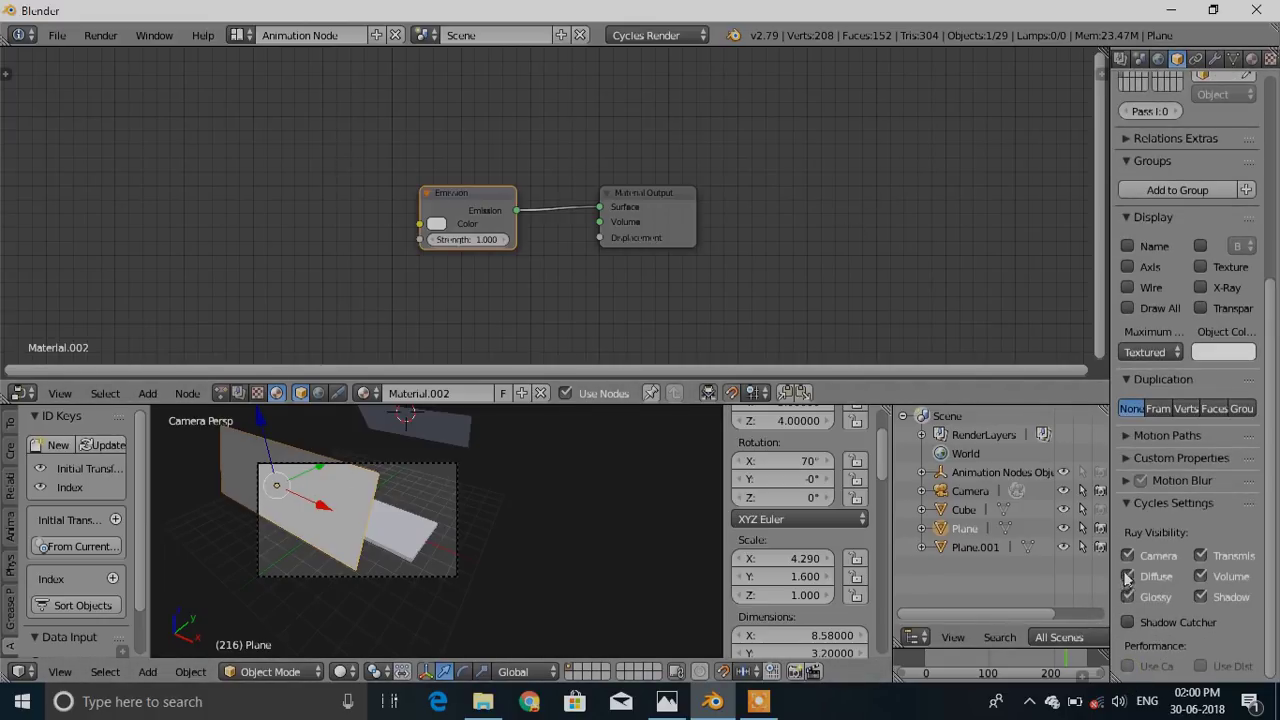
key(shift+z)
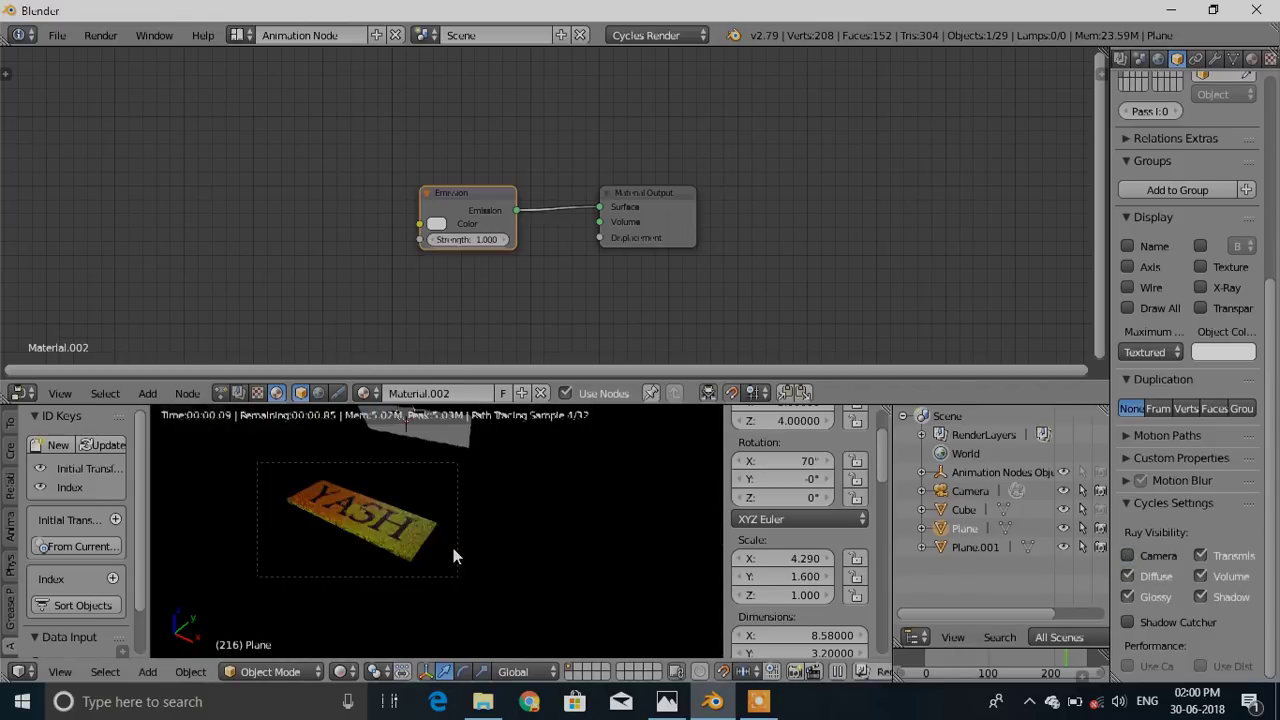
scroll(377, 558, up, 2)
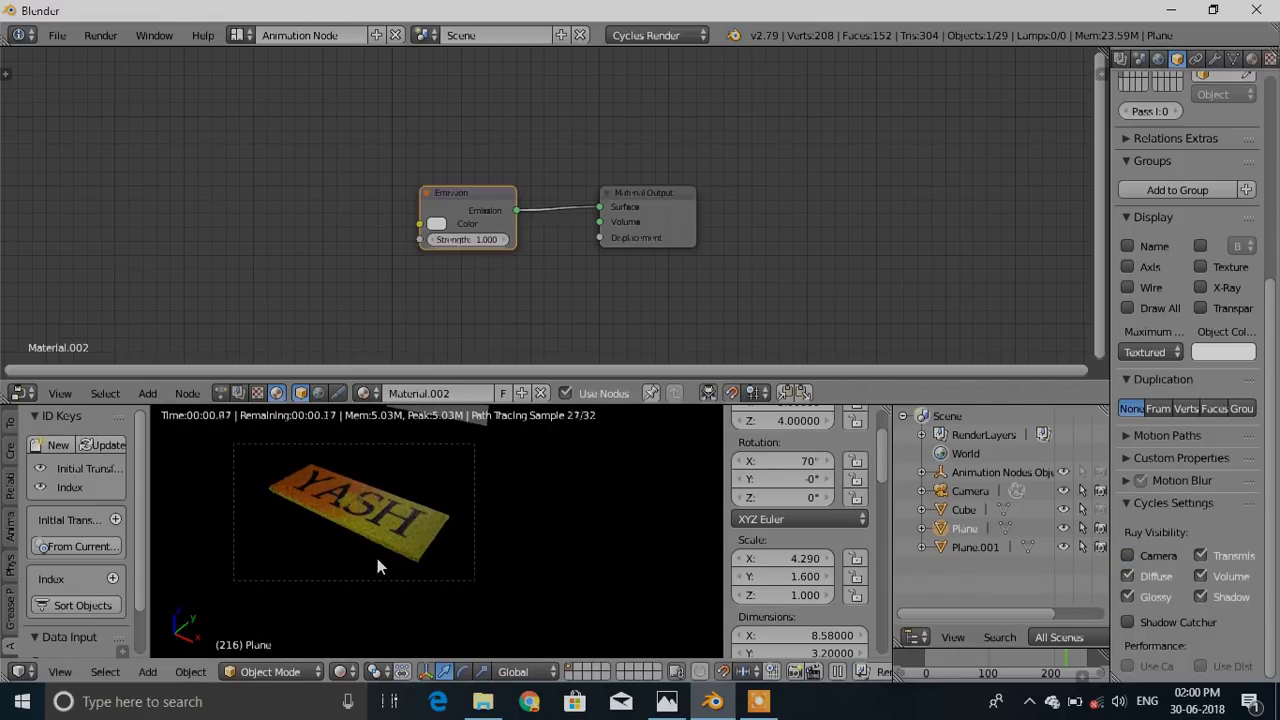
scroll(377, 558, up, 1)
key(shift+z)
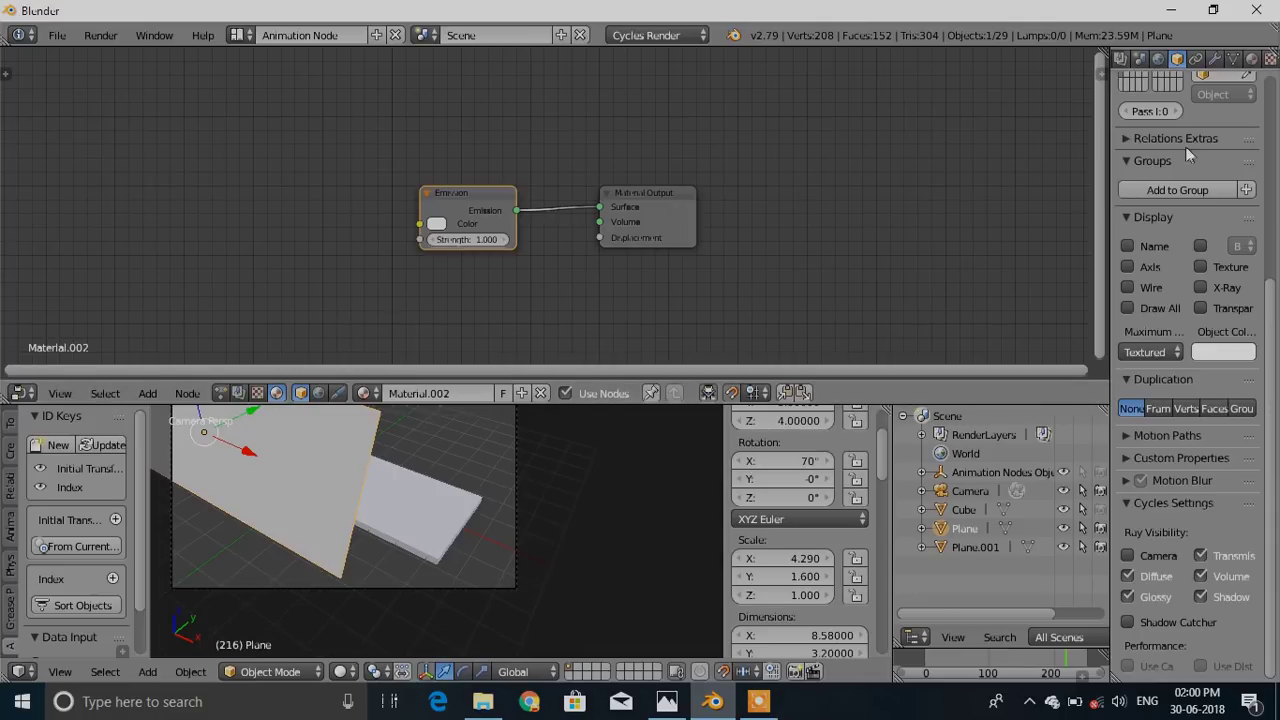
scroll(1190, 250, up, 7)
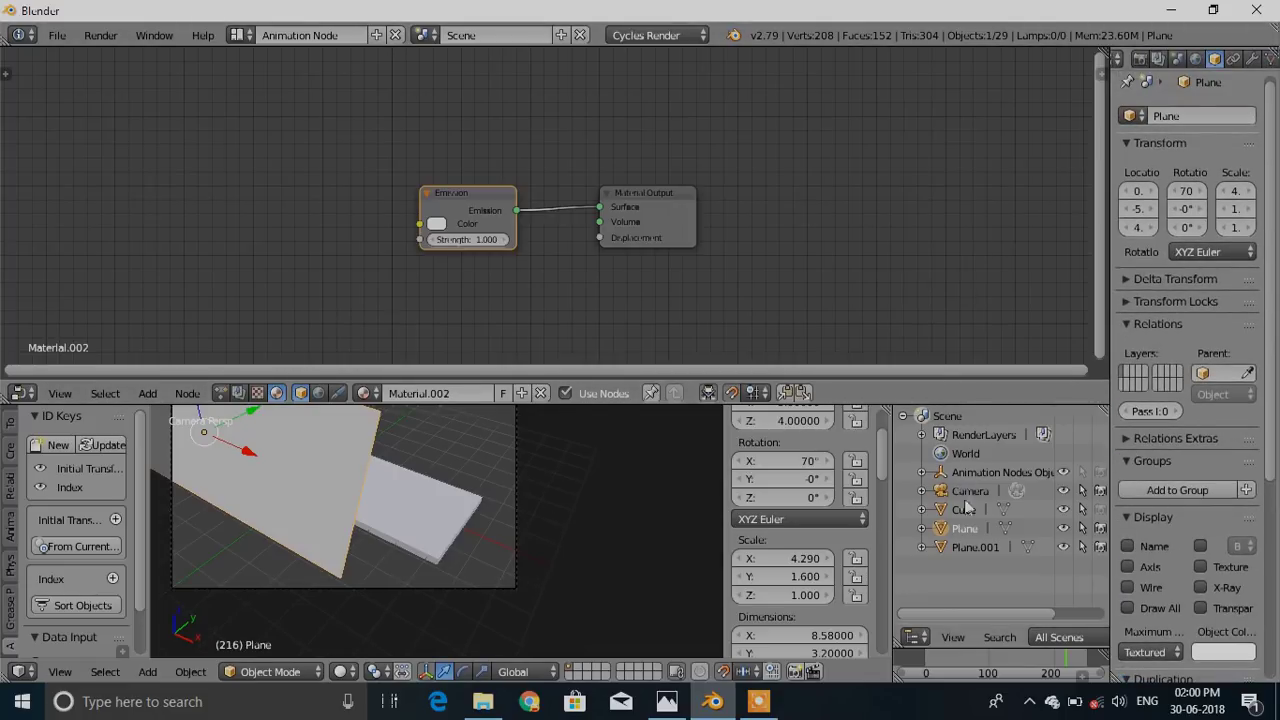
click(1064, 529)
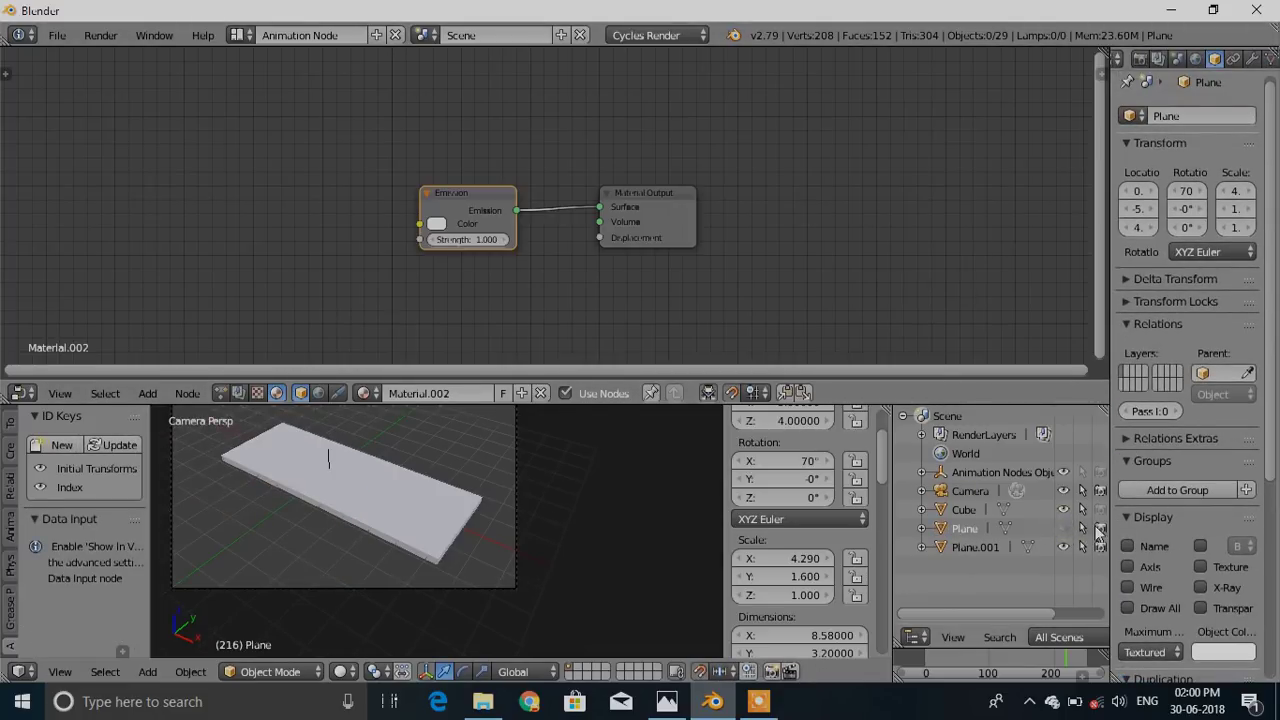
click(1064, 528)
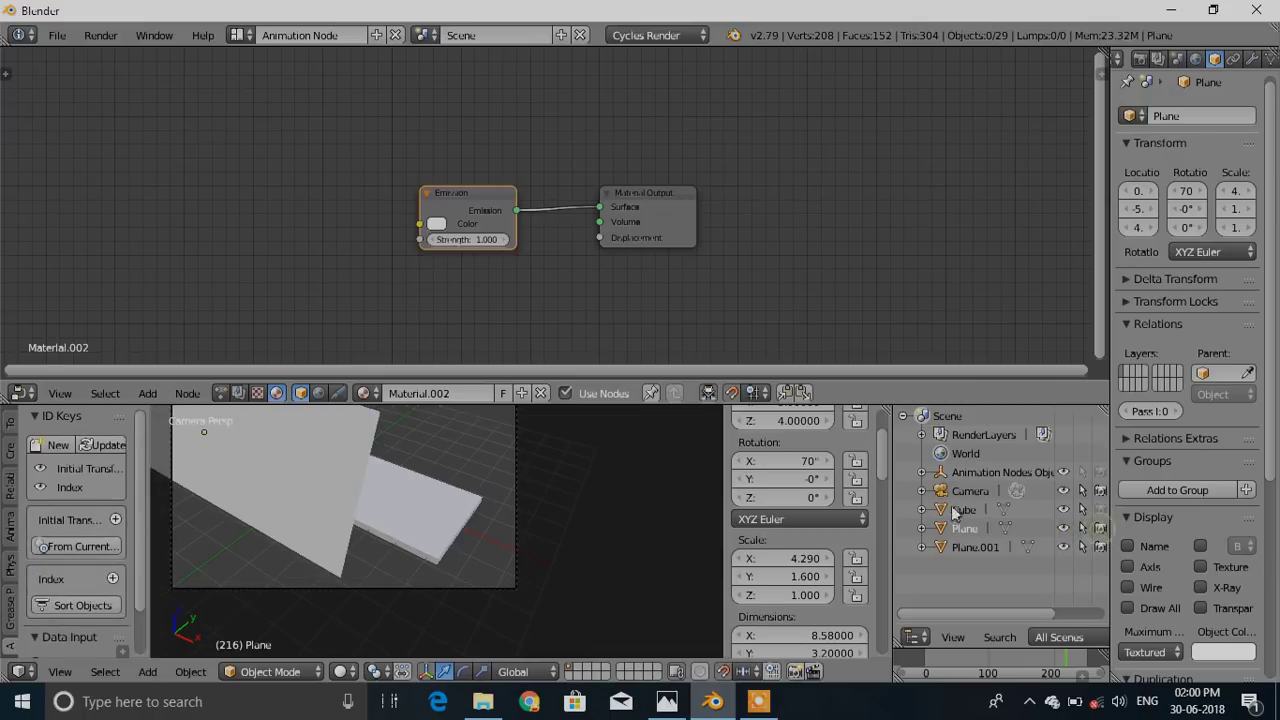
key(shift+z)
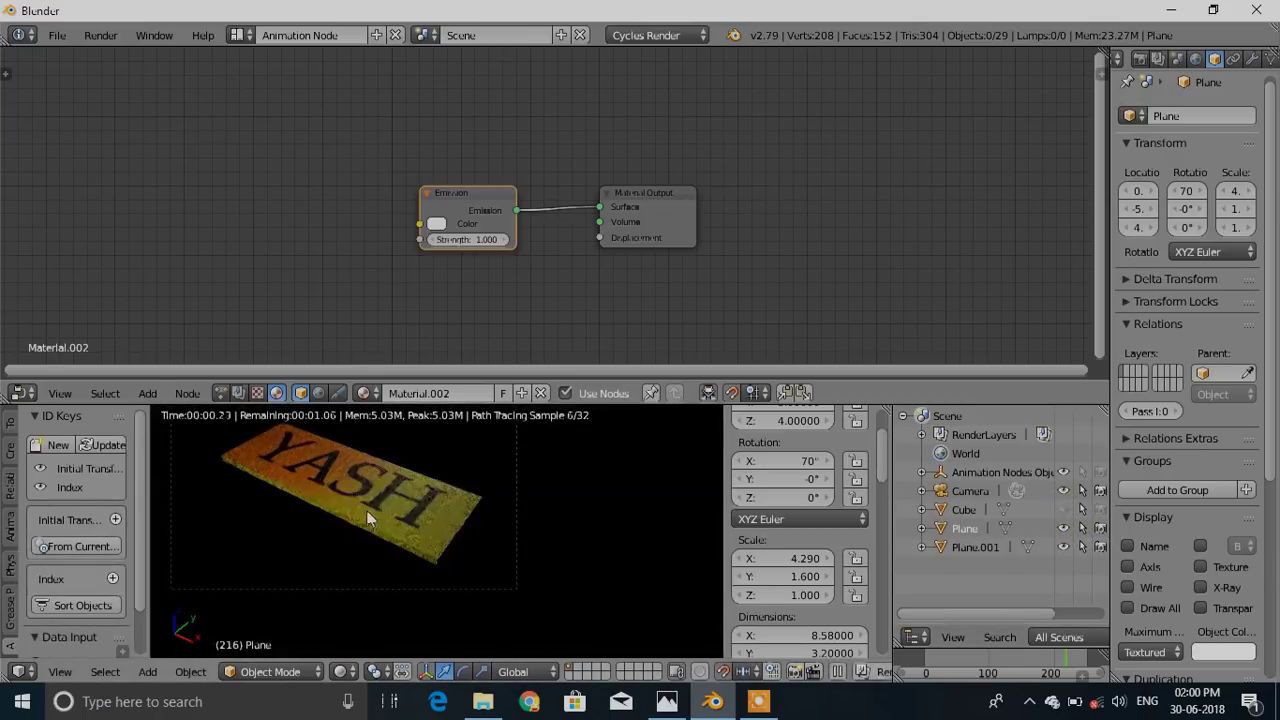
key(shift+z)
In rendered shading, set the front plane's Emission strength to 5.8 and its color to pink (R 0.8, G 0.332, B 0.6)
key(shift+z)
scroll(488, 256, up, 1)
drag(460, 238, 525, 238)
click(424, 215)
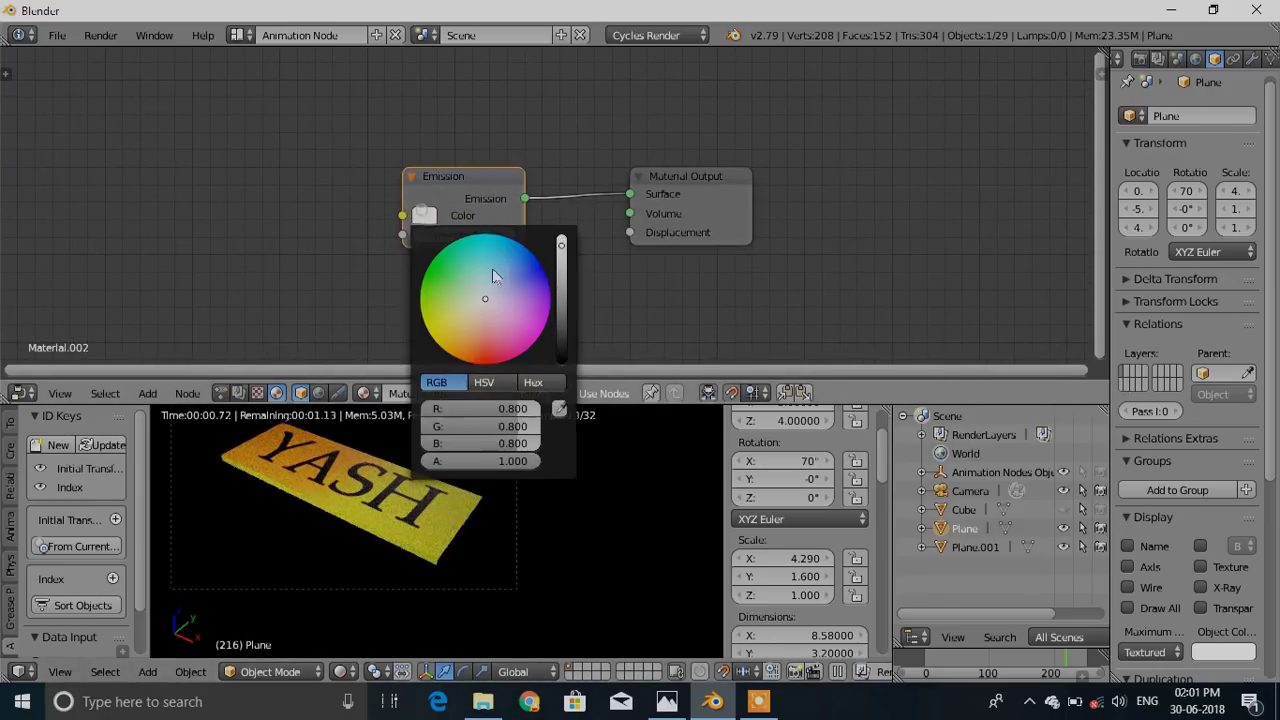
drag(492, 309, 498, 316)
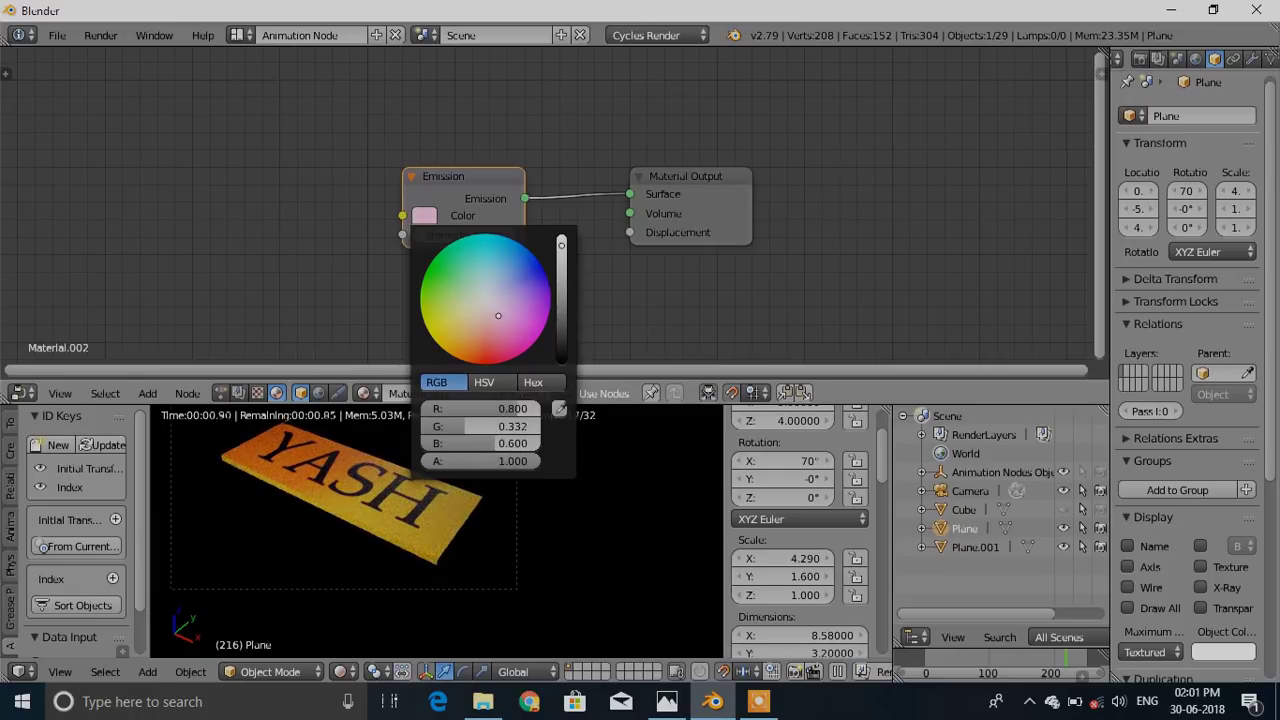
Select the second light plane, Plane.001, and set its Emission strength to 3.8 while previewing in rendered shading
key(shift+z)
scroll(443, 522, down, 2)
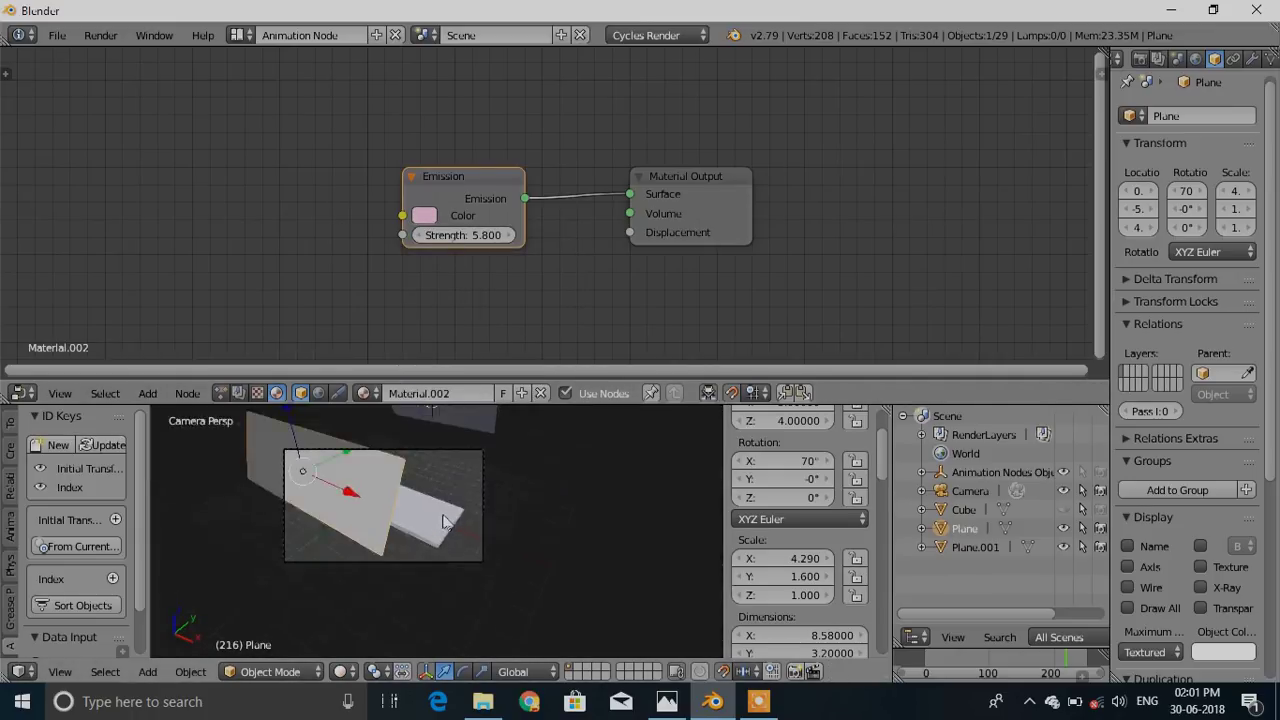
shift+middle_drag(445, 518, 400, 558)
right_click(416, 464)
key(shift+z)
scroll(427, 273, up, 2)
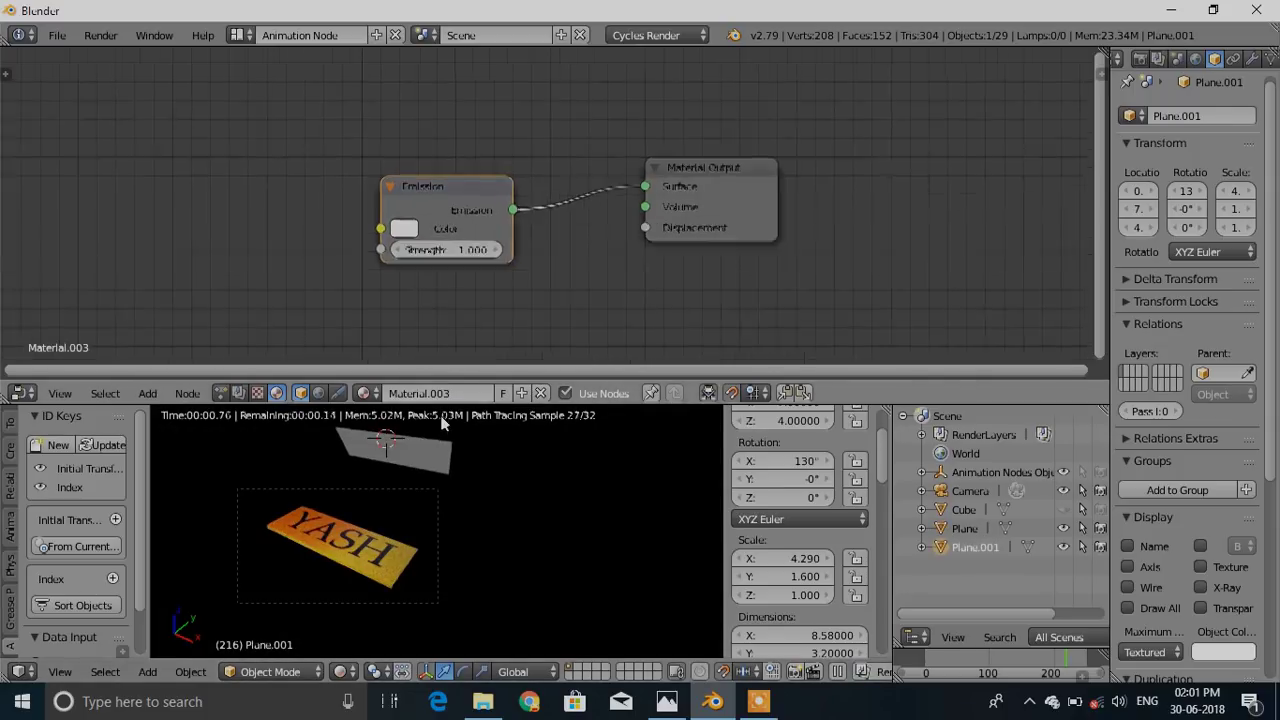
scroll(386, 551, up, 2)
drag(428, 237, 462, 237)
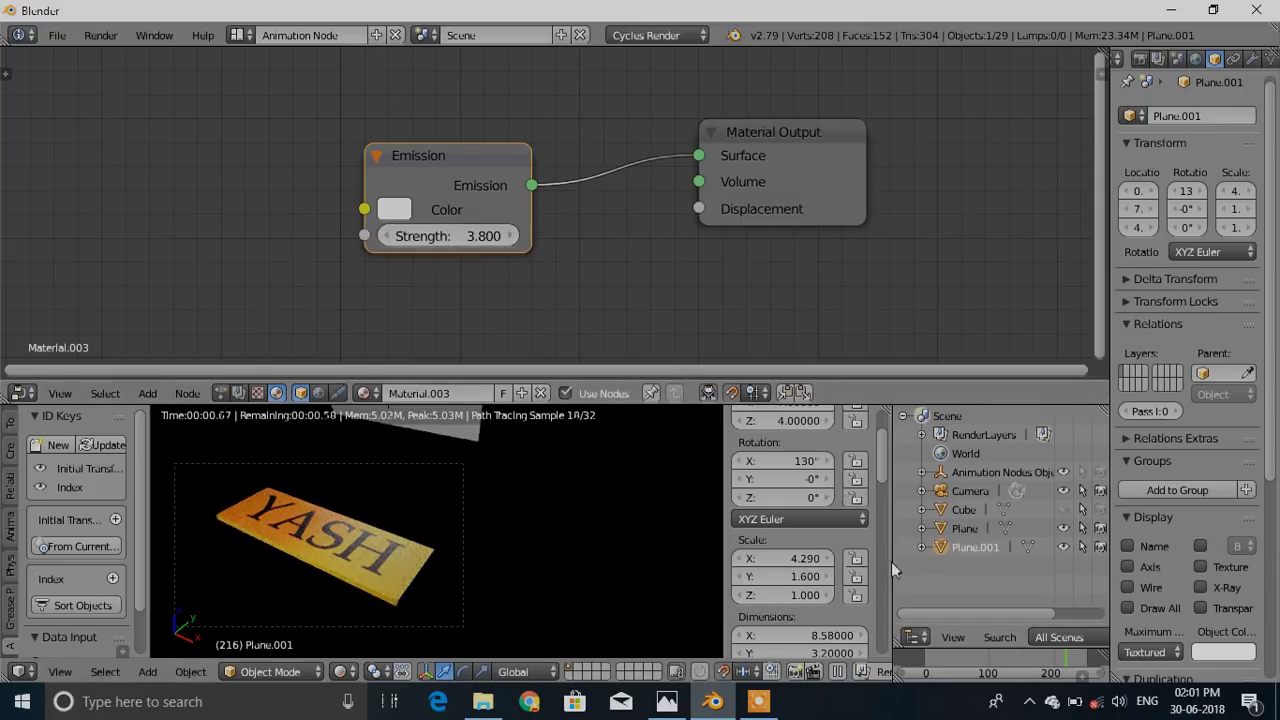
Set the second plane's Emission color to pale blue (R 0.602, G 0.637, B 0.8)
click(394, 209)
click(396, 210)
click(394, 209)
drag(494, 316, 486, 314)
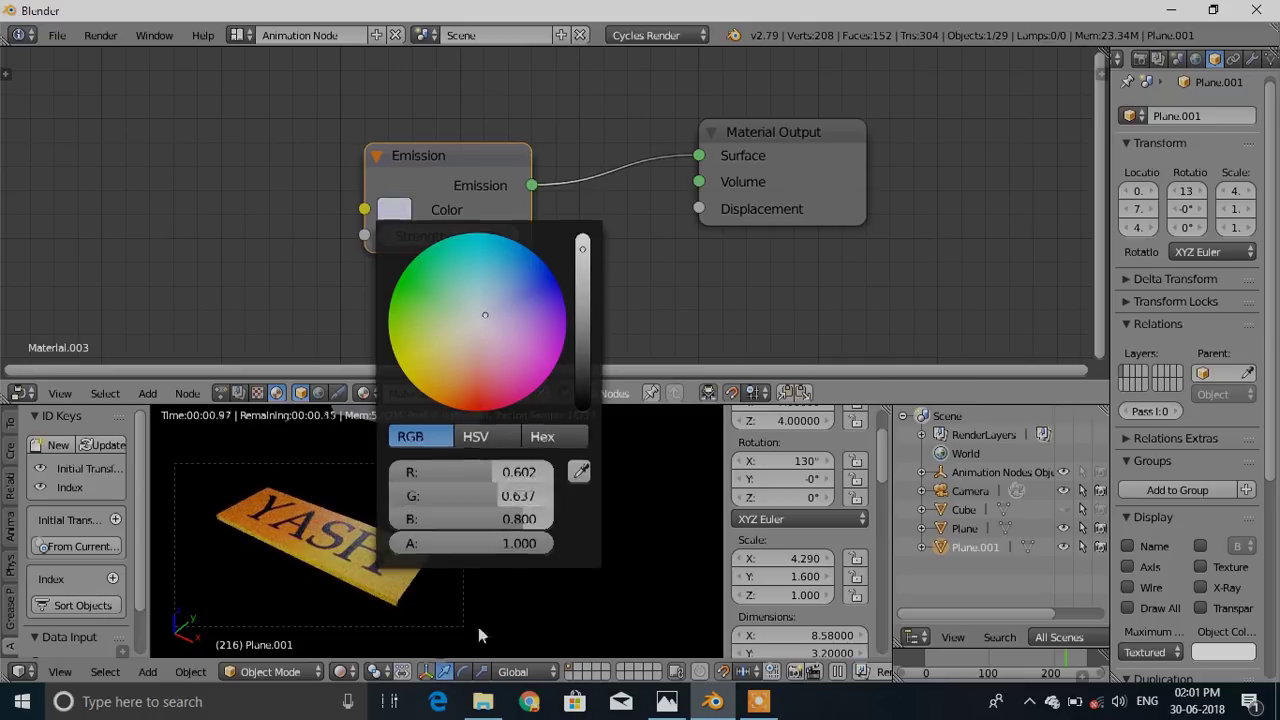
Move the timeline to frame 0 and view the tiles from outside the camera in solid shading
drag(939, 660, 900, 680)
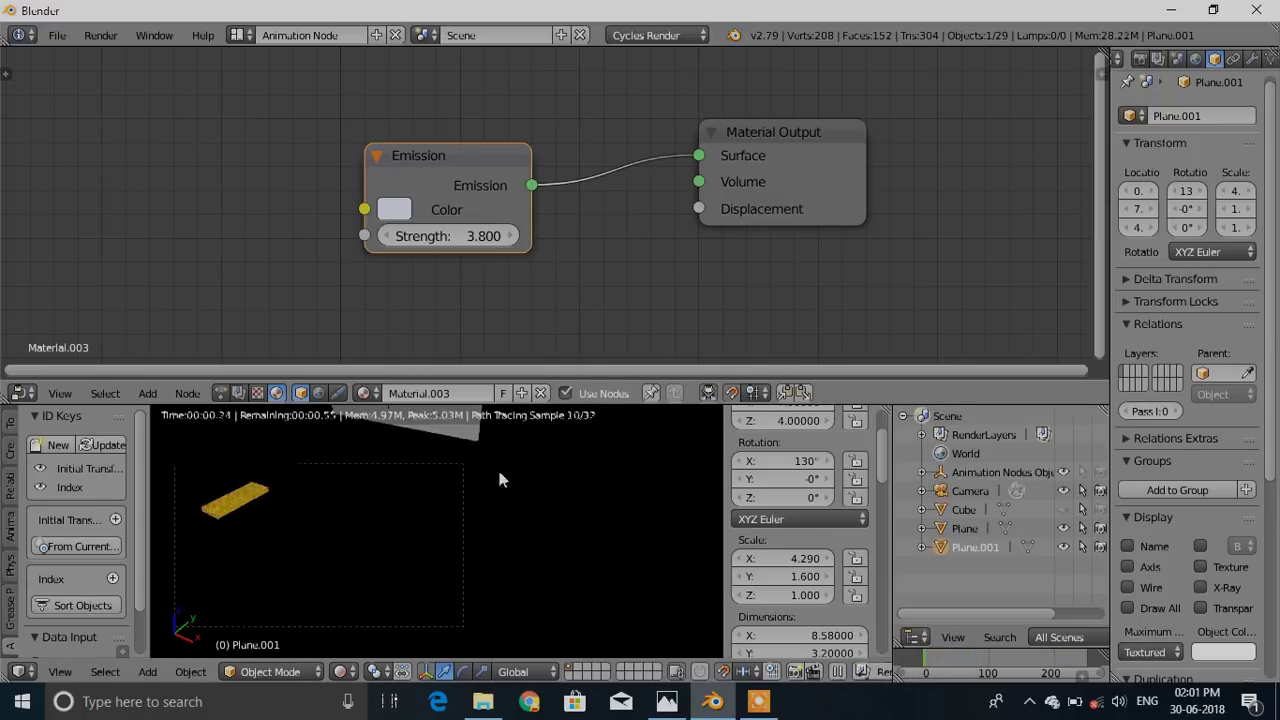
key(shift+z)
scroll(443, 585, down, 1)
mouse_move(575, 545)
middle_down()
mouse_move(428, 495)
mouse_move(416, 473)
middle_up()
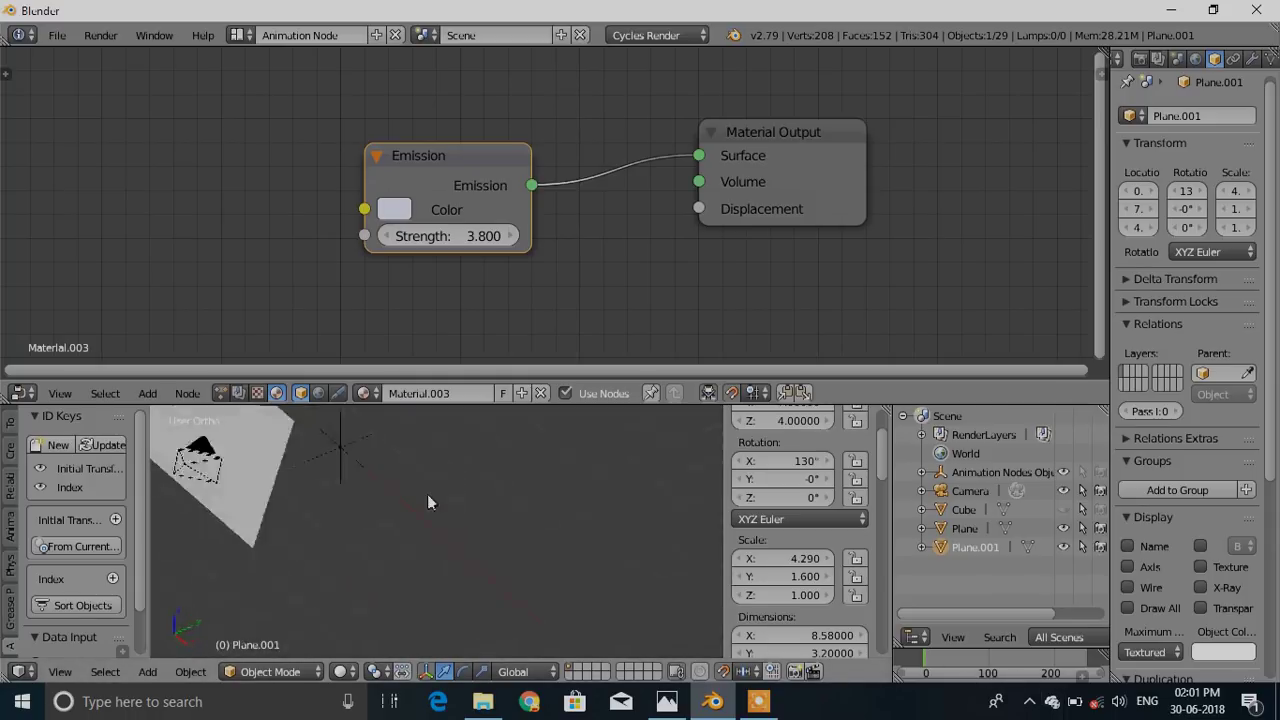
shift+middle_drag(330, 500, 384, 617)
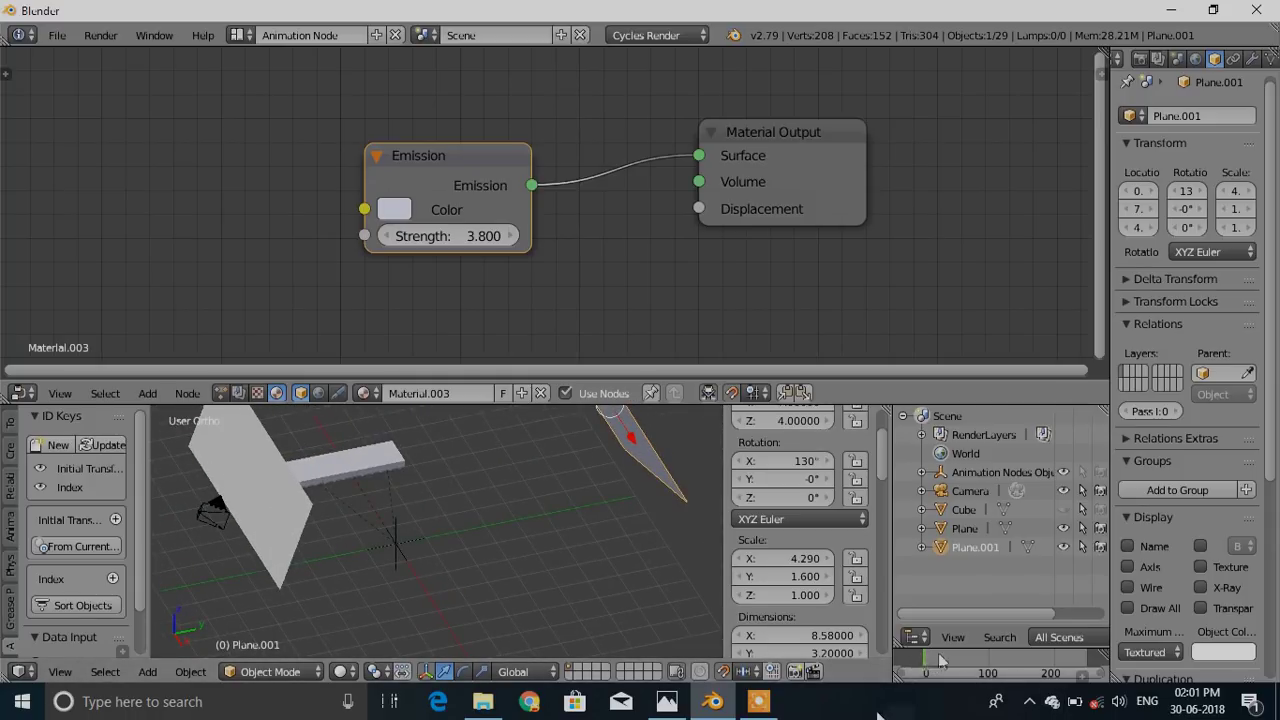
mouse_move(929, 668)
mouse_down()
mouse_move(993, 660)
mouse_move(919, 674)
mouse_up()
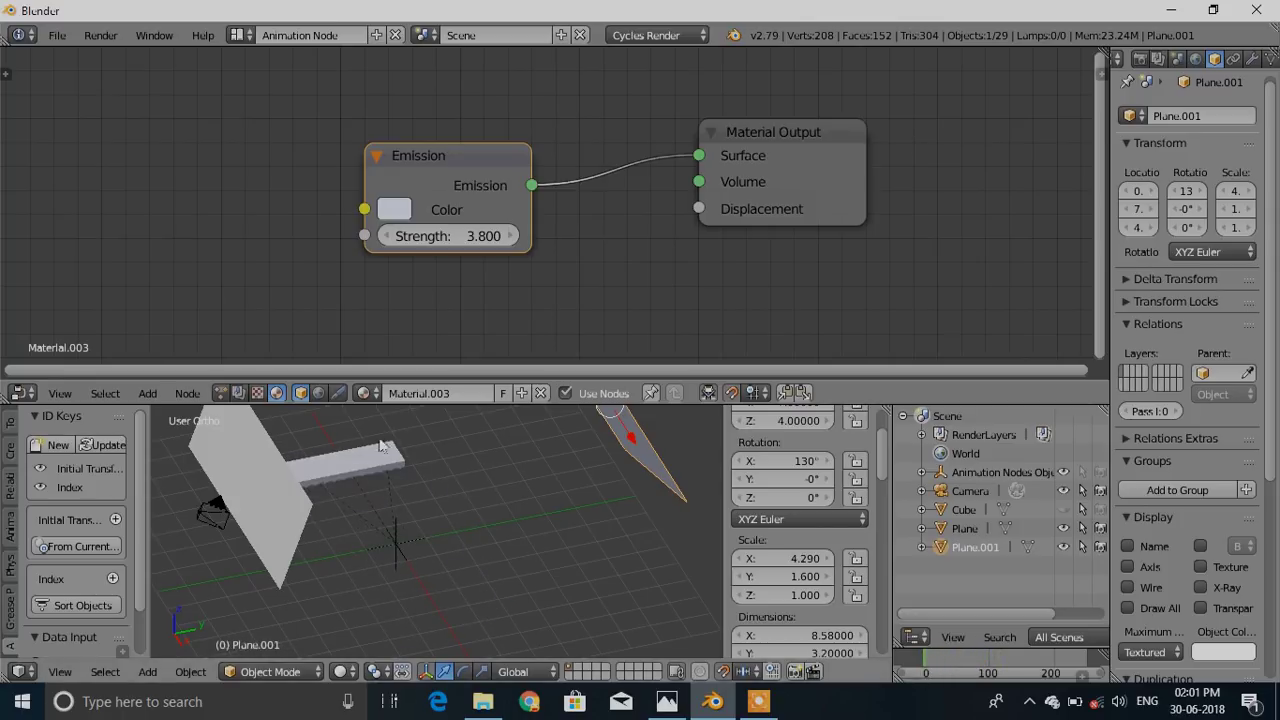
Switch the node editor to the Animation Nodes tree and move the Time Info node below the Loop Input node
click(224, 393)
scroll(380, 346, down, 8)
middle_drag(325, 355, 481, 223)
scroll(481, 224, down, 6)
middle_drag(476, 305, 556, 125)
middle_drag(105, 358, 301, 265)
scroll(301, 265, up, 3)
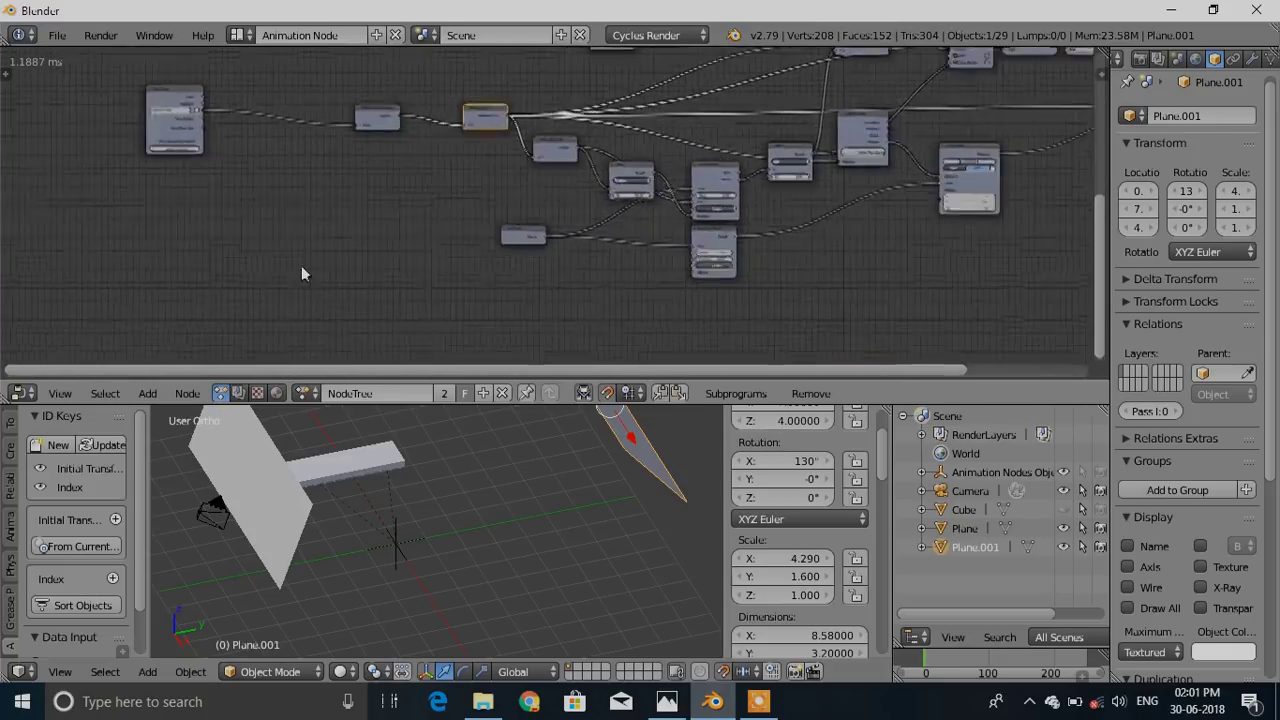
middle_drag(381, 215, 605, 290)
drag(782, 305, 365, 318)
Add a Random Number node between the Loop Input and Time Info nodes
key(shift+a)
mouse_move(462, 198)
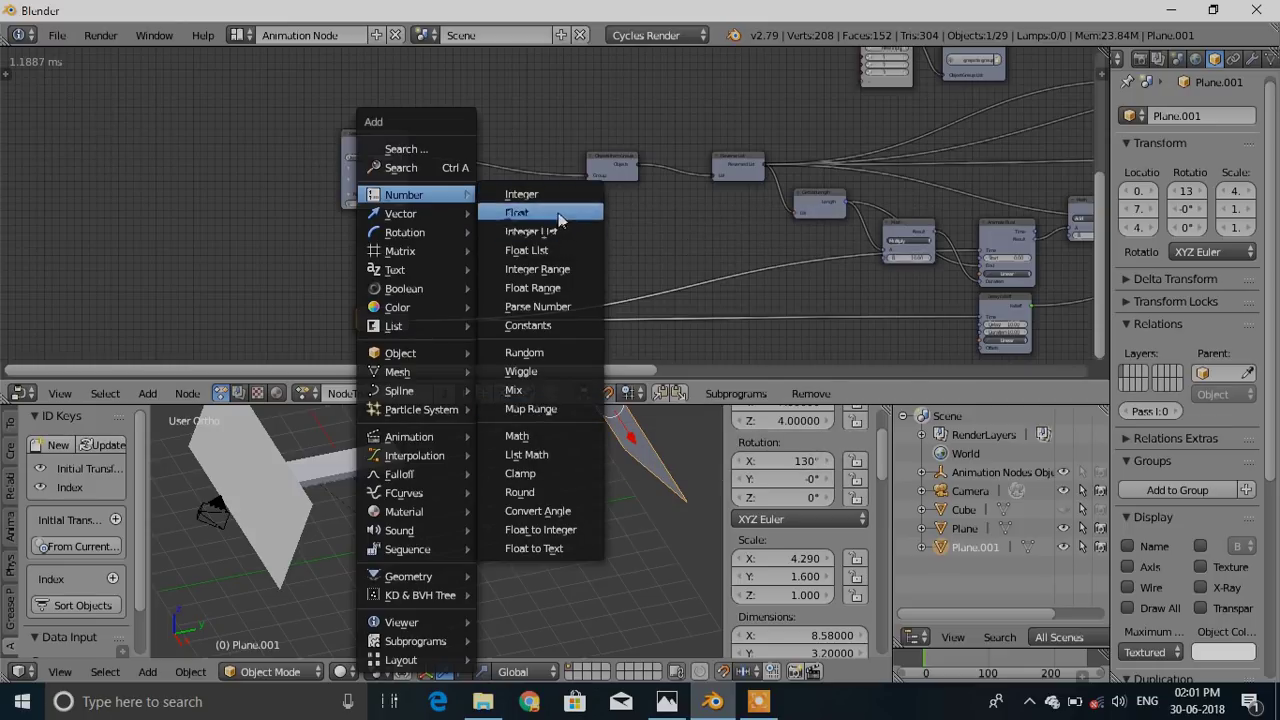
click(550, 325)
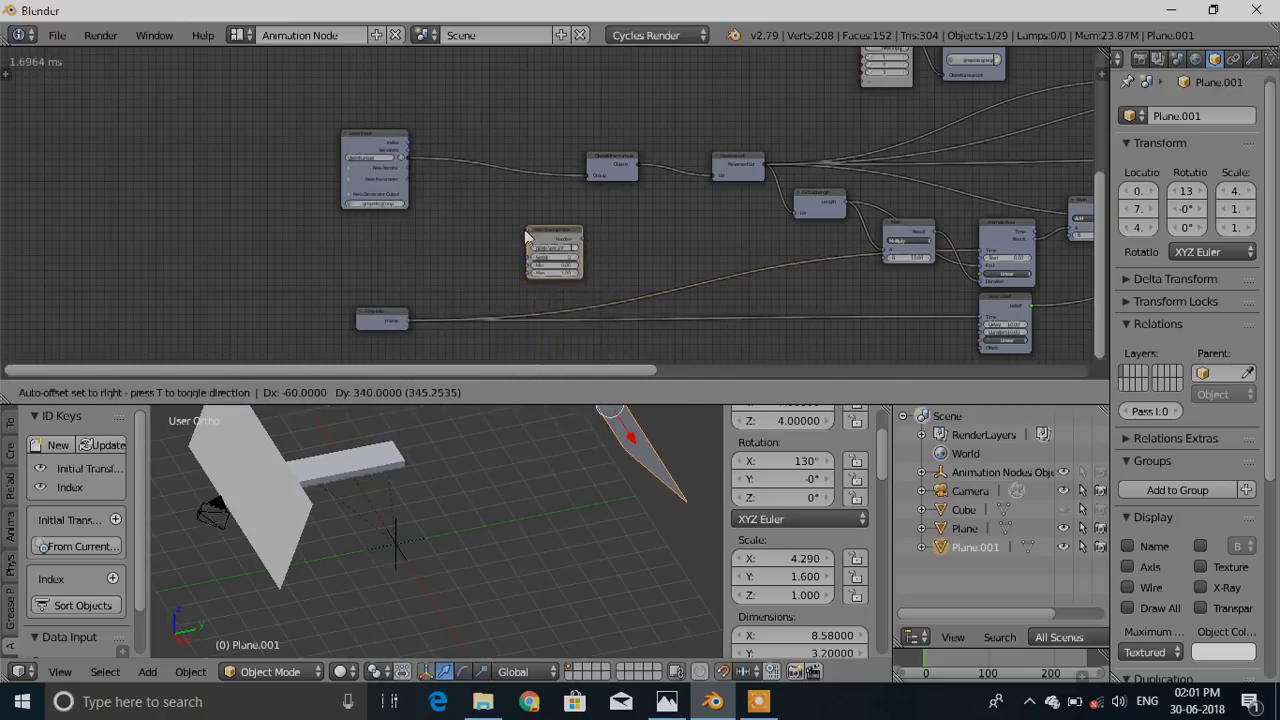
click(525, 241)
scroll(523, 253, up, 2)
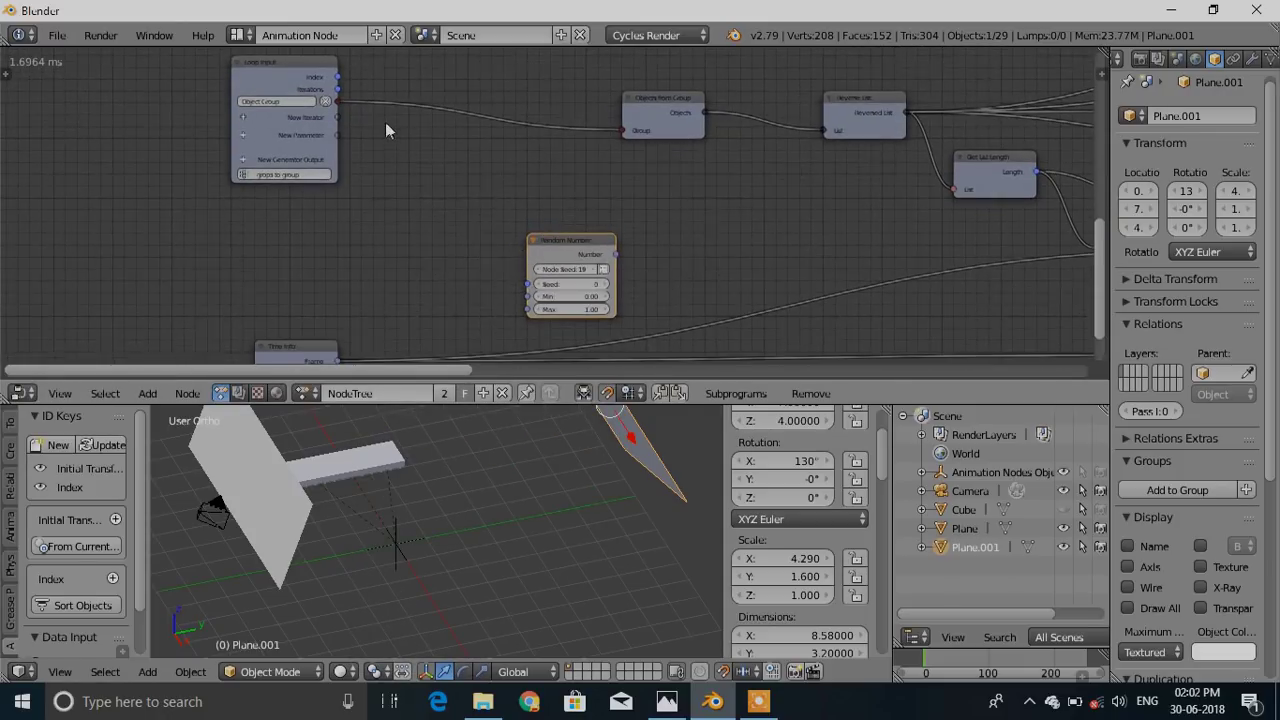
Link the Loop Input's Index output to the Random Number node's Seed input
scroll(385, 122, up, 1)
scroll(385, 115, down, 1)
drag(340, 78, 531, 283)
middle_drag(653, 262, 603, 238)
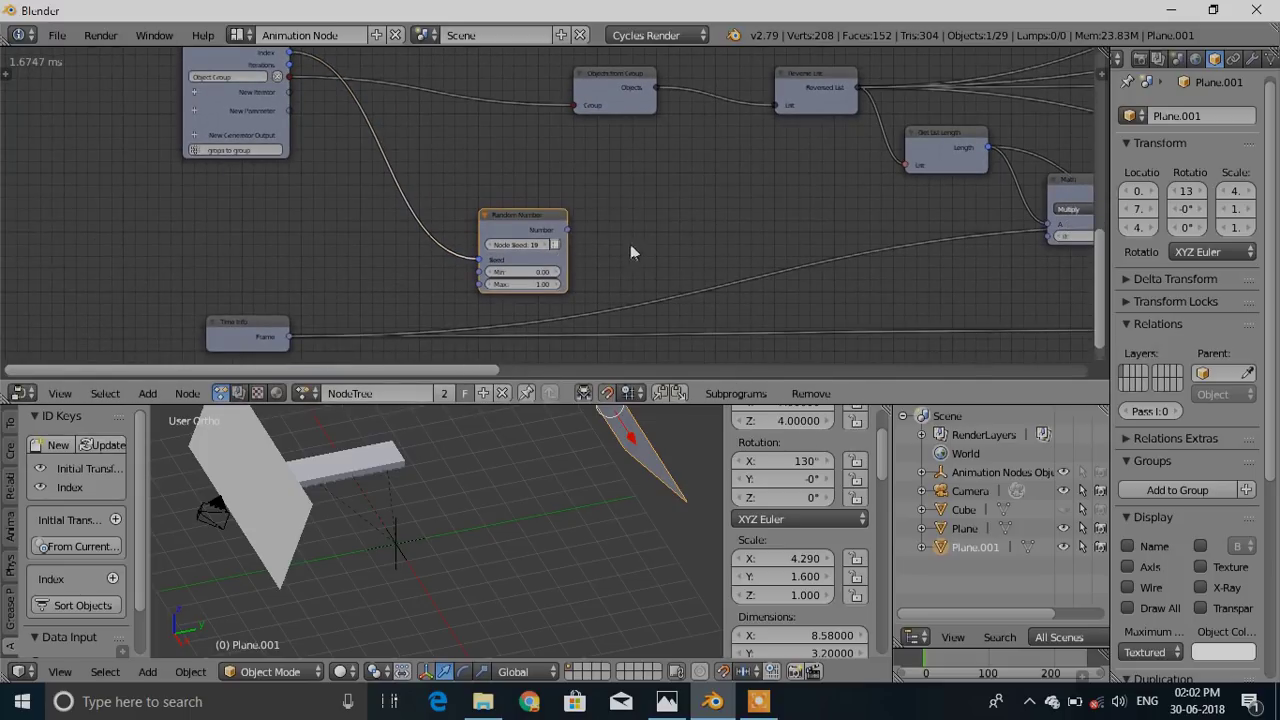
Duplicate the Multiply Math node and insert the copy on the link between Time Info and Animate Float
middle_drag(702, 220, 590, 224)
drag(427, 220, 439, 208)
middle_drag(575, 252, 574, 209)
middle_drag(828, 227, 654, 248)
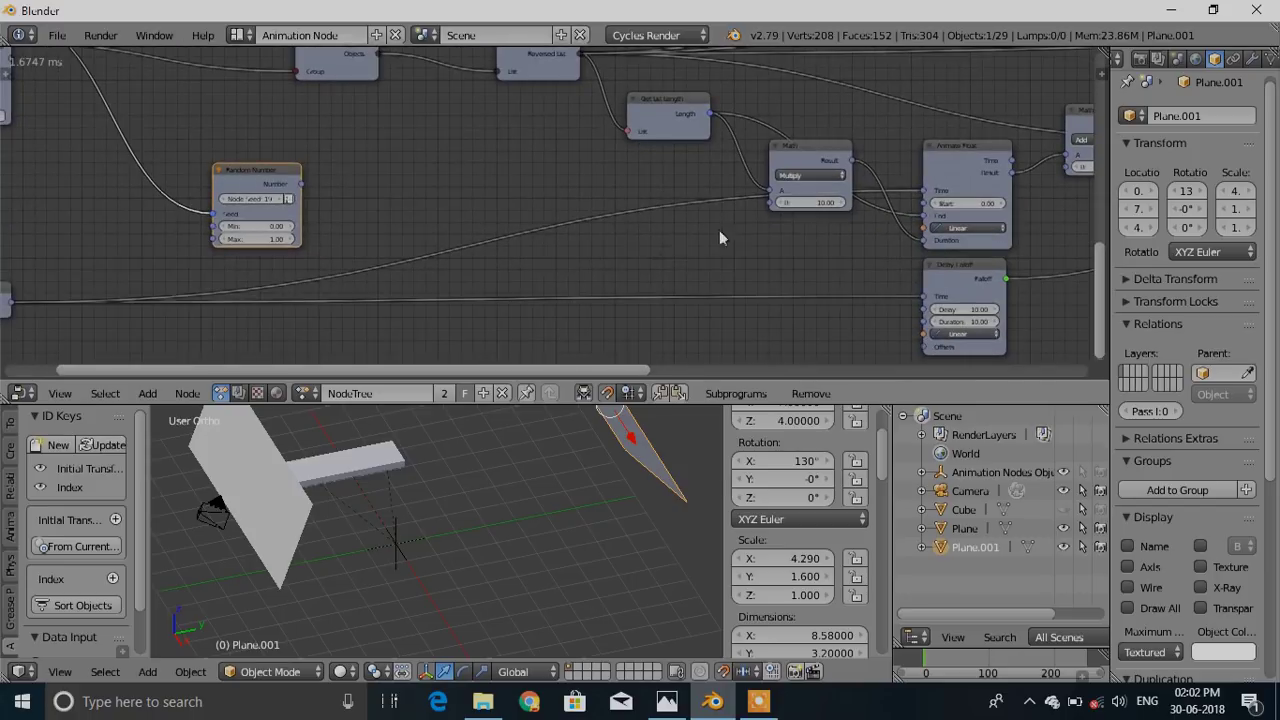
middle_drag(843, 243, 754, 250)
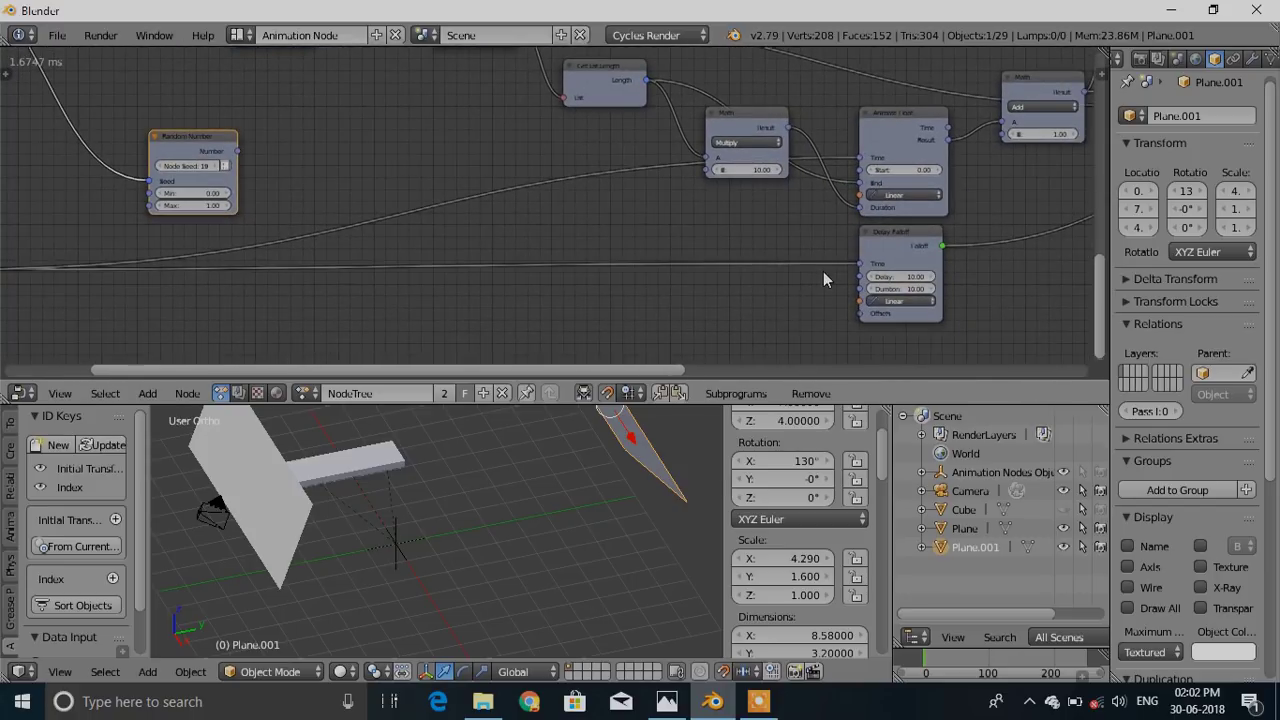
middle_drag(584, 221, 715, 209)
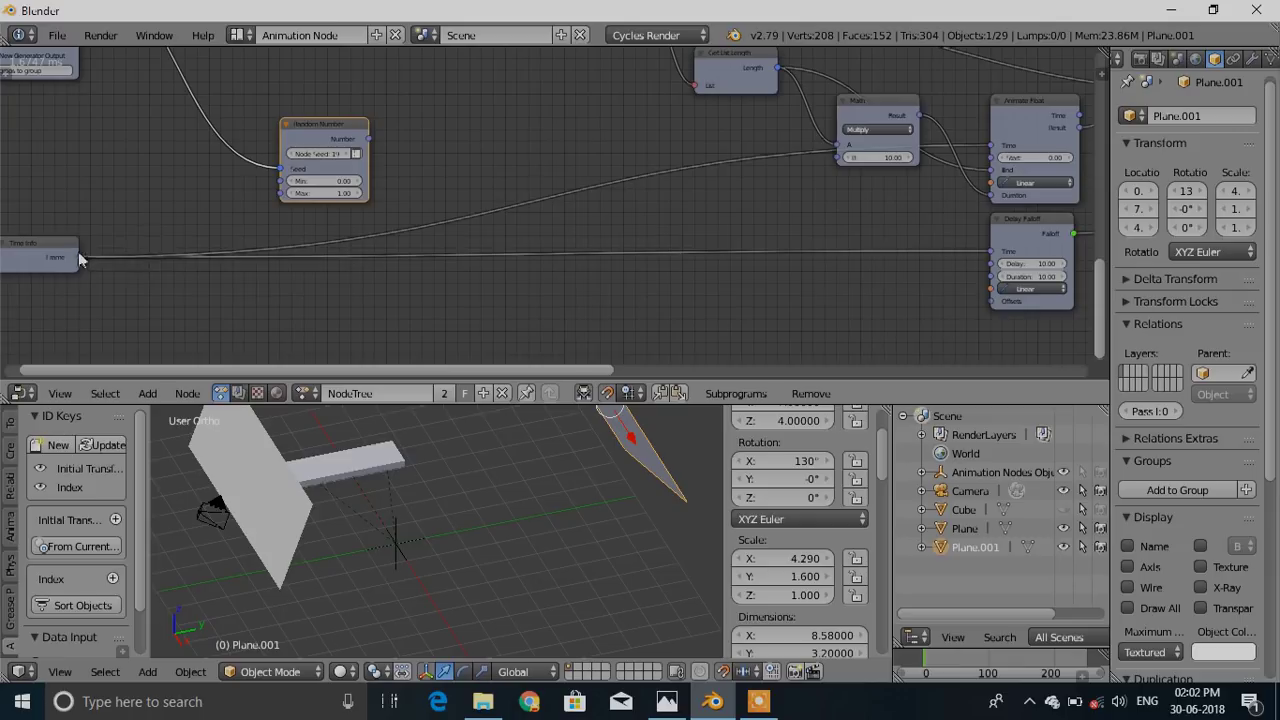
key(shift+a)
key(shift+a)
mouse_move(458, 183)
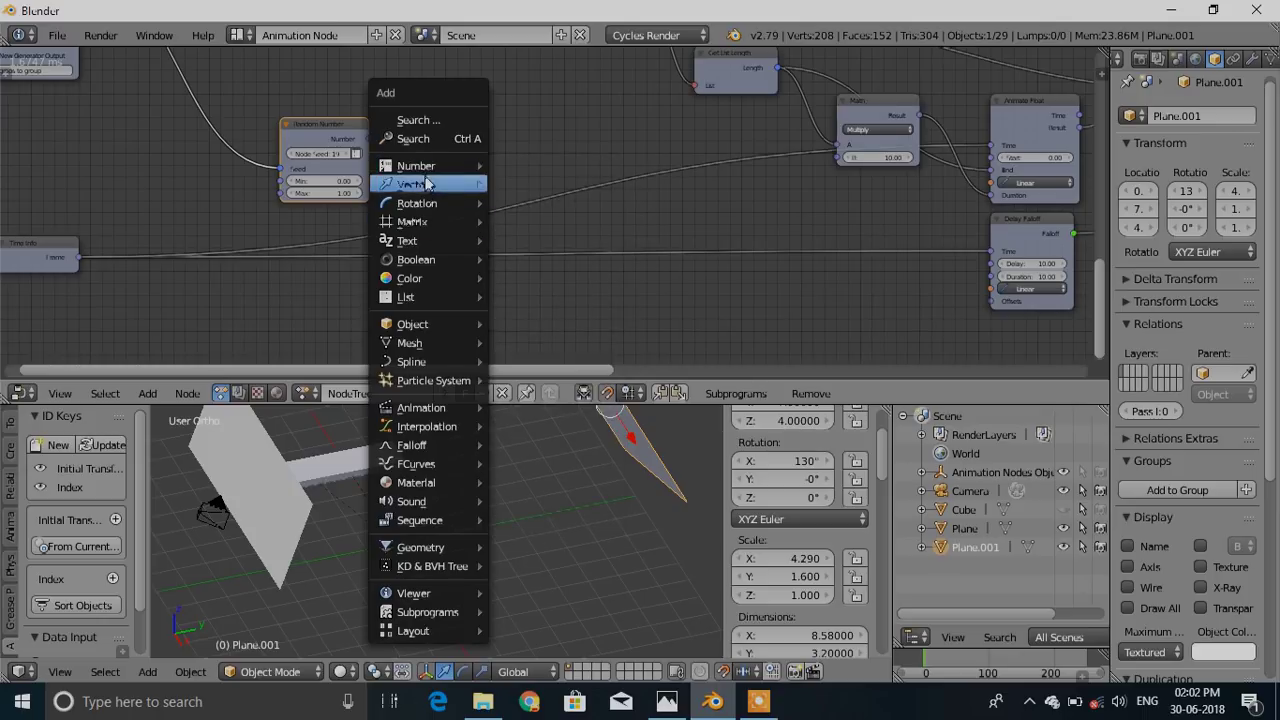
click(858, 112)
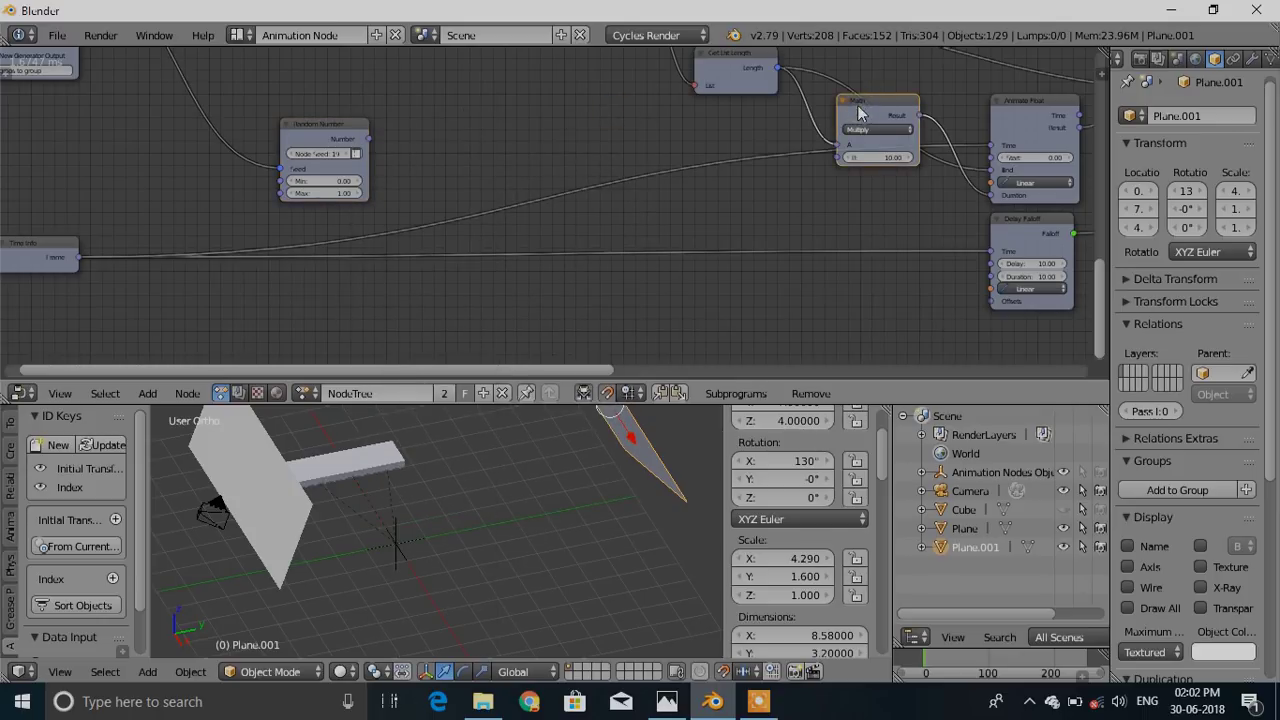
key(shift+d)
click(538, 158)
click(552, 177)
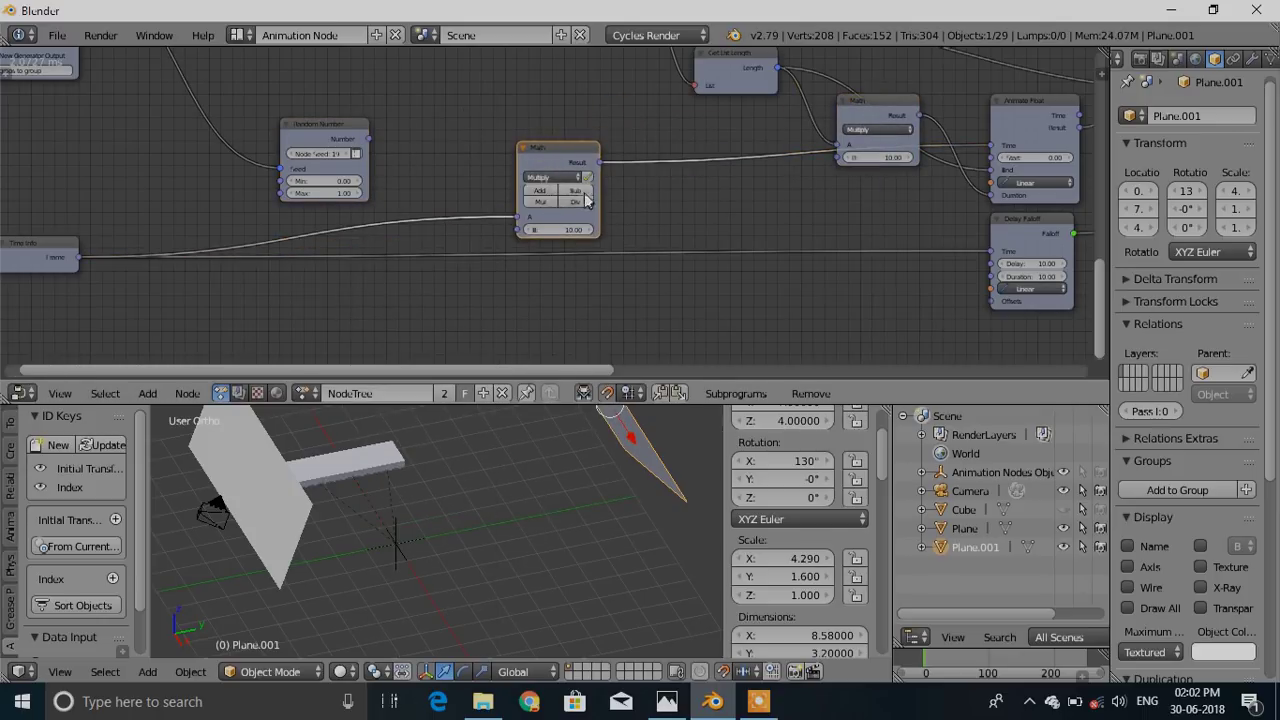
Set the new Math node to Subtract the random number from the frame, and feed its result to Delay Falloff's Time
click(583, 192)
drag(369, 140, 512, 206)
drag(598, 163, 993, 252)
Play the animation and set the Random Number node's Max to 3
middle_drag(325, 501, 342, 536)
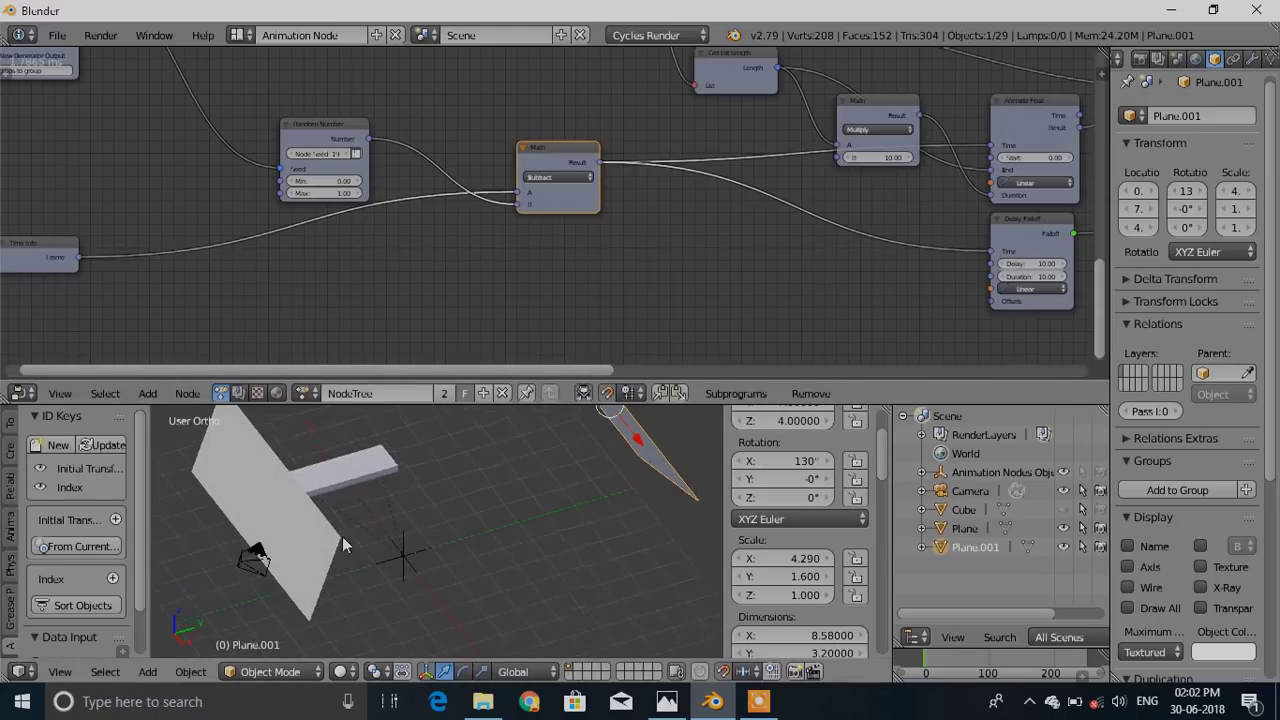
key(alt+a)
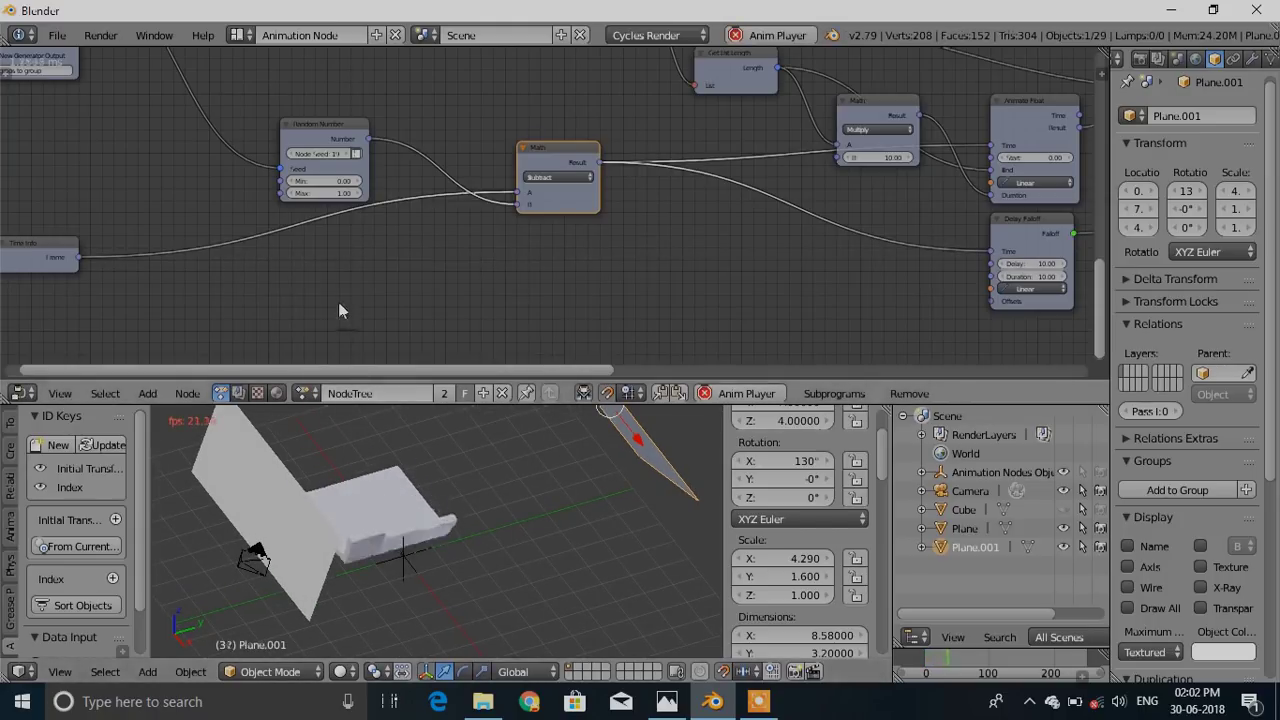
scroll(338, 310, up, 3)
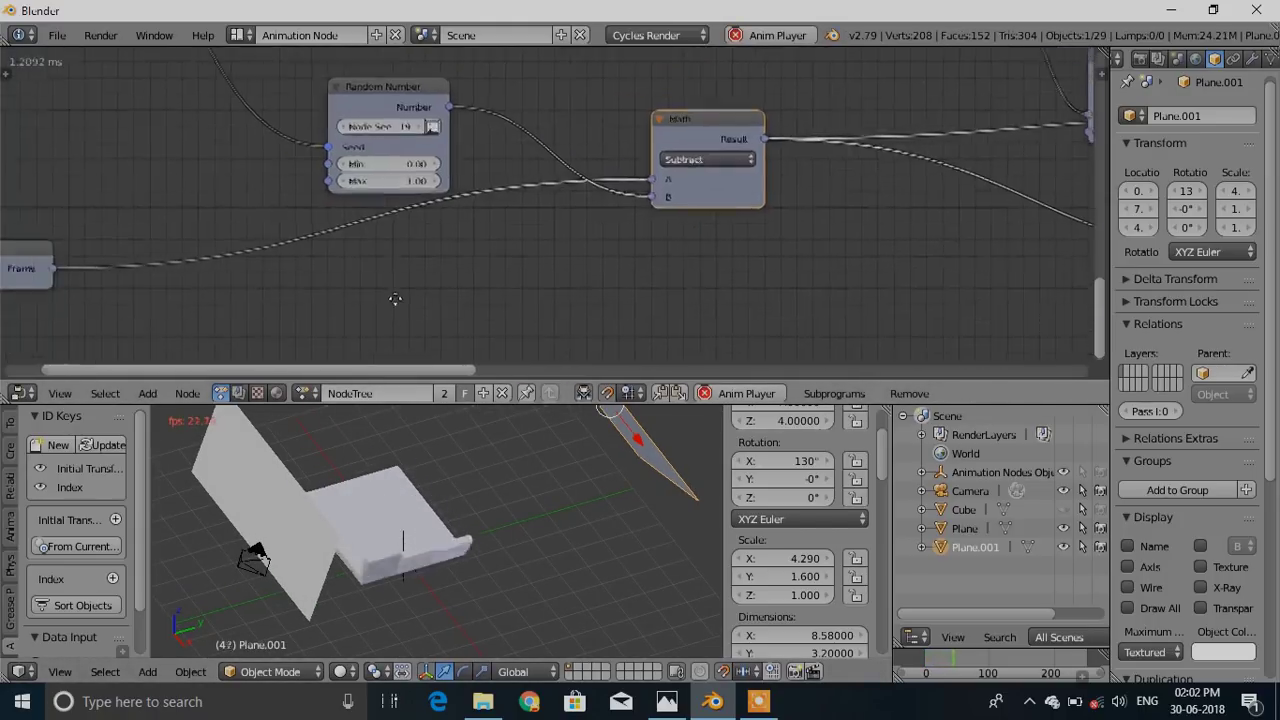
click(406, 188)
text(3)
key(Return)
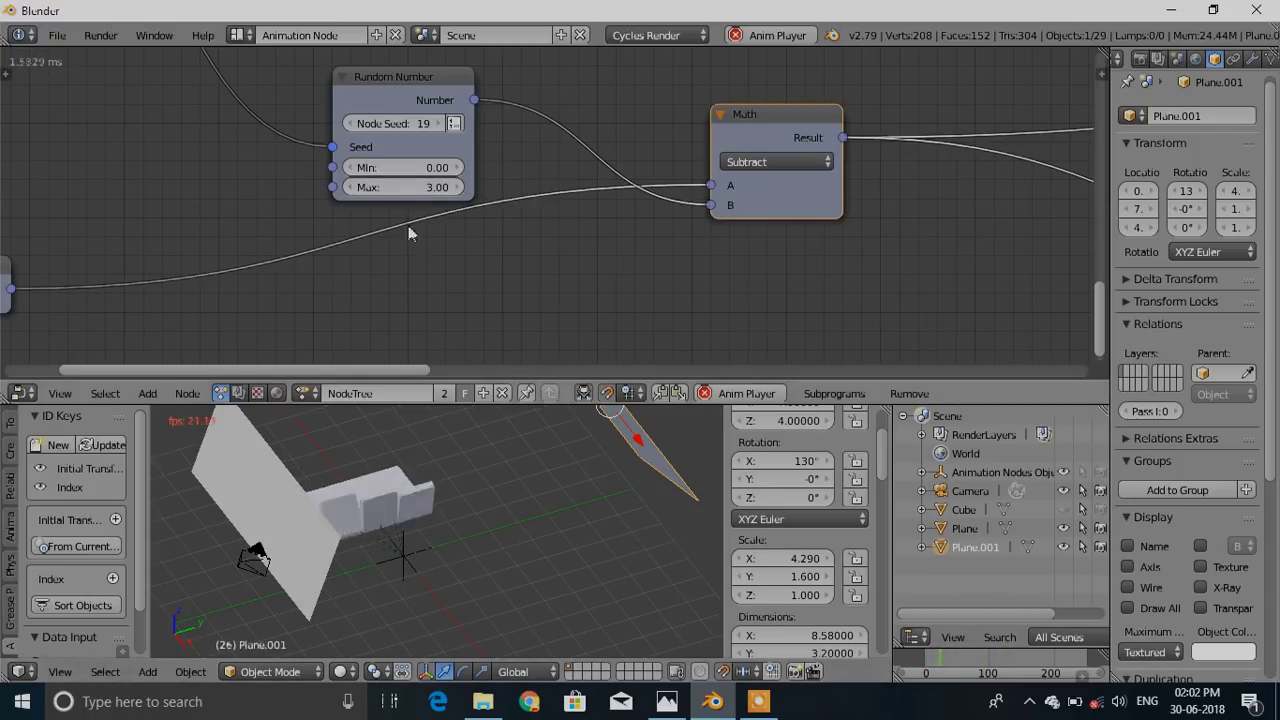
Set the Random Number node's Max to 5
click(415, 188)
text(5)
key(Return)
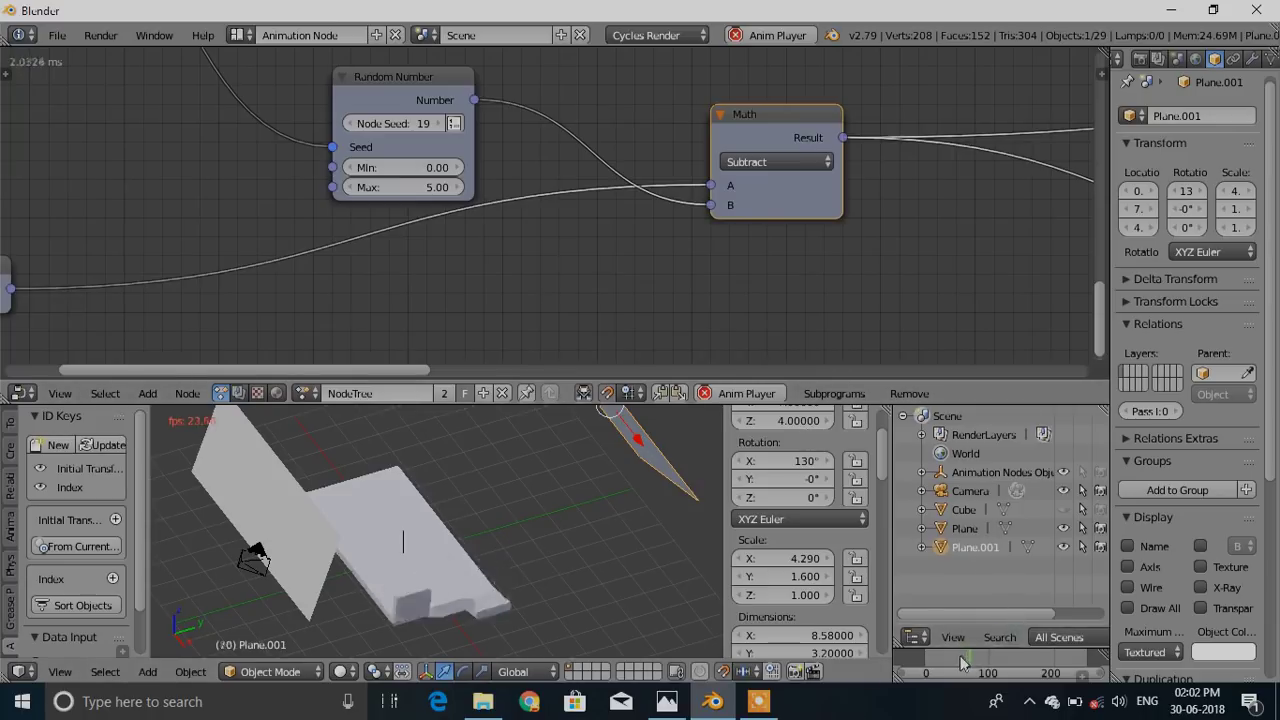
Replay the tile animation from the start, stop it and return the timeline to frame 0
drag(958, 655, 903, 664)
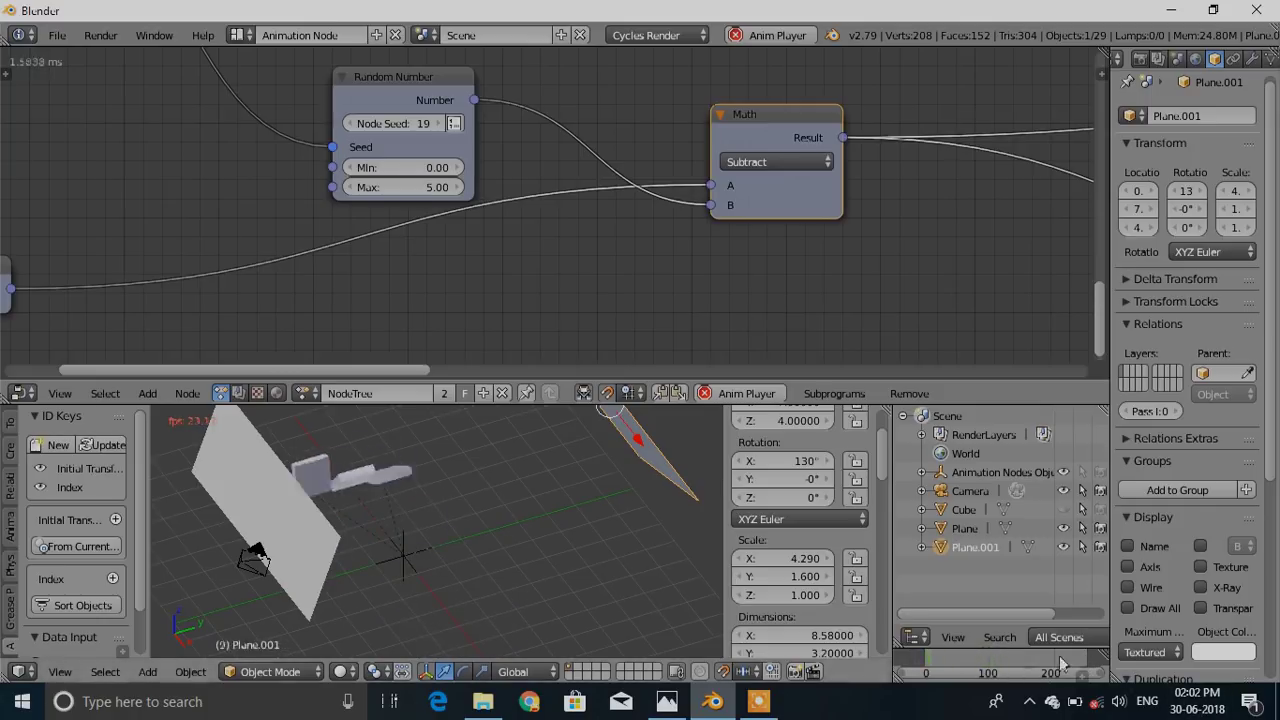
key(alt+a)
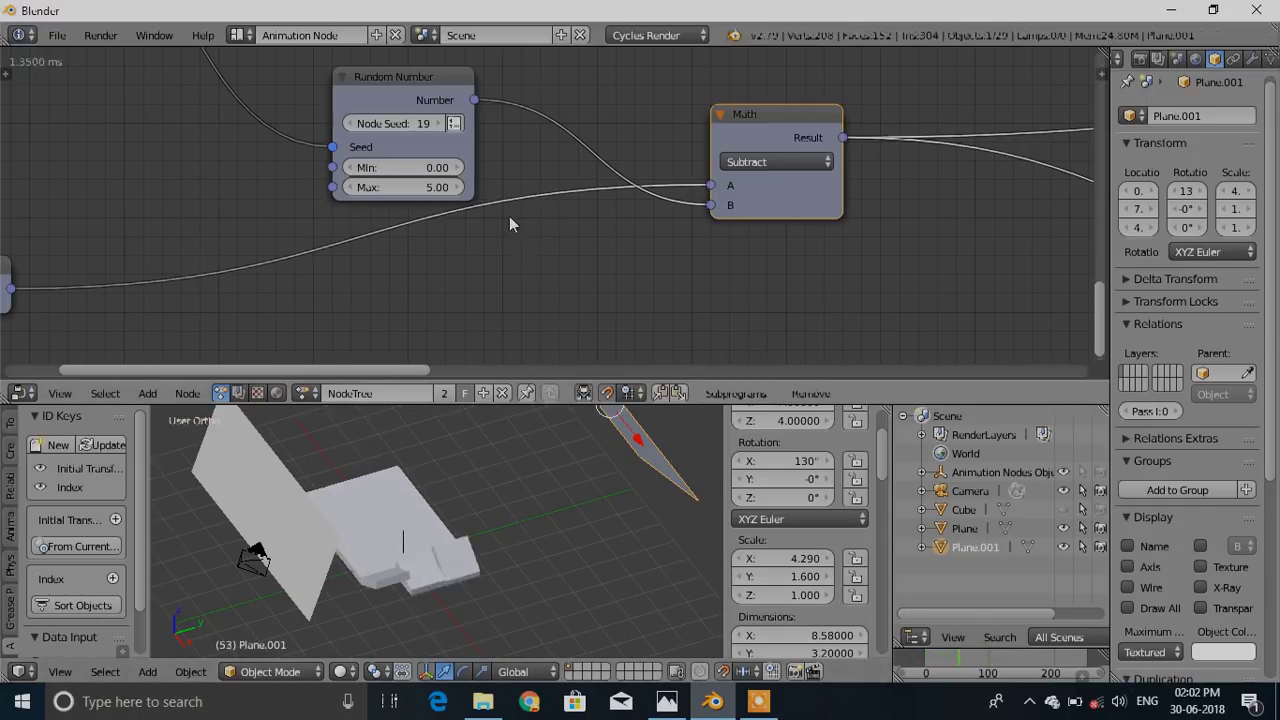
click(925, 669)
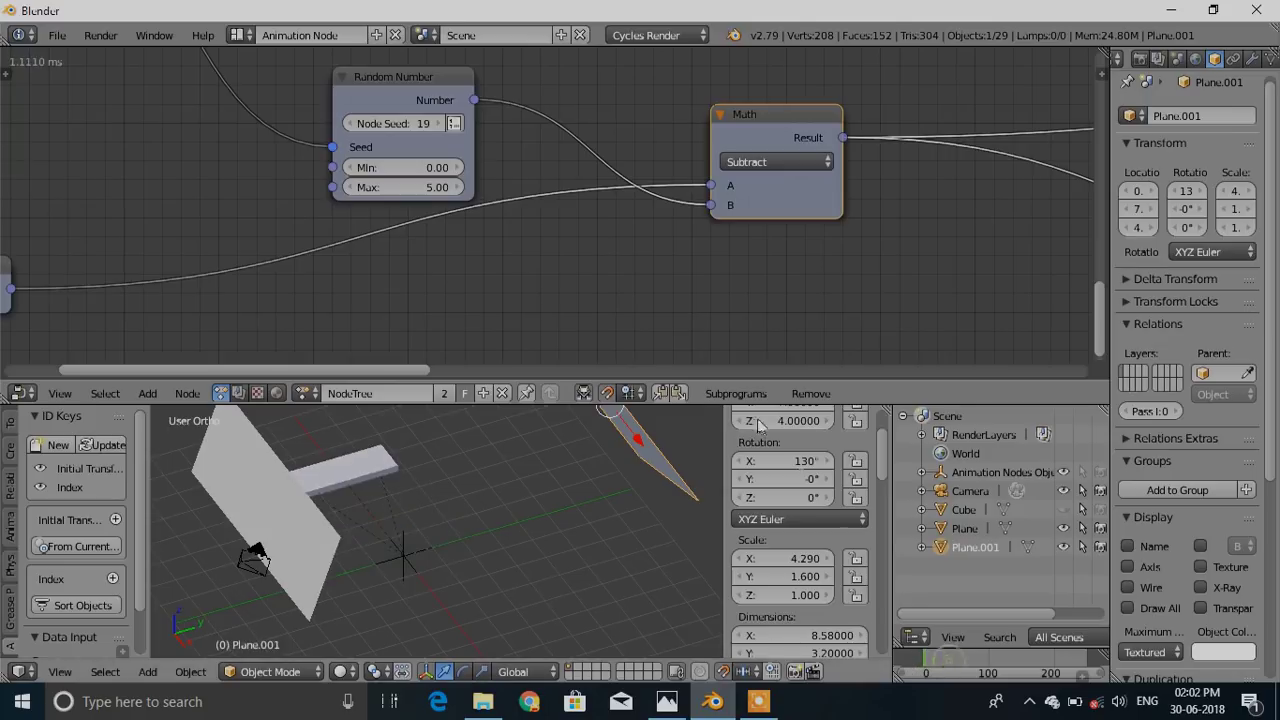
Duplicate the Random Number node and place the copy below the original
scroll(757, 423, down, 5)
middle_drag(752, 333, 703, 311)
scroll(702, 310, down, 10)
middle_drag(628, 268, 548, 223)
click(451, 155)
key(shift+d)
click(506, 252)
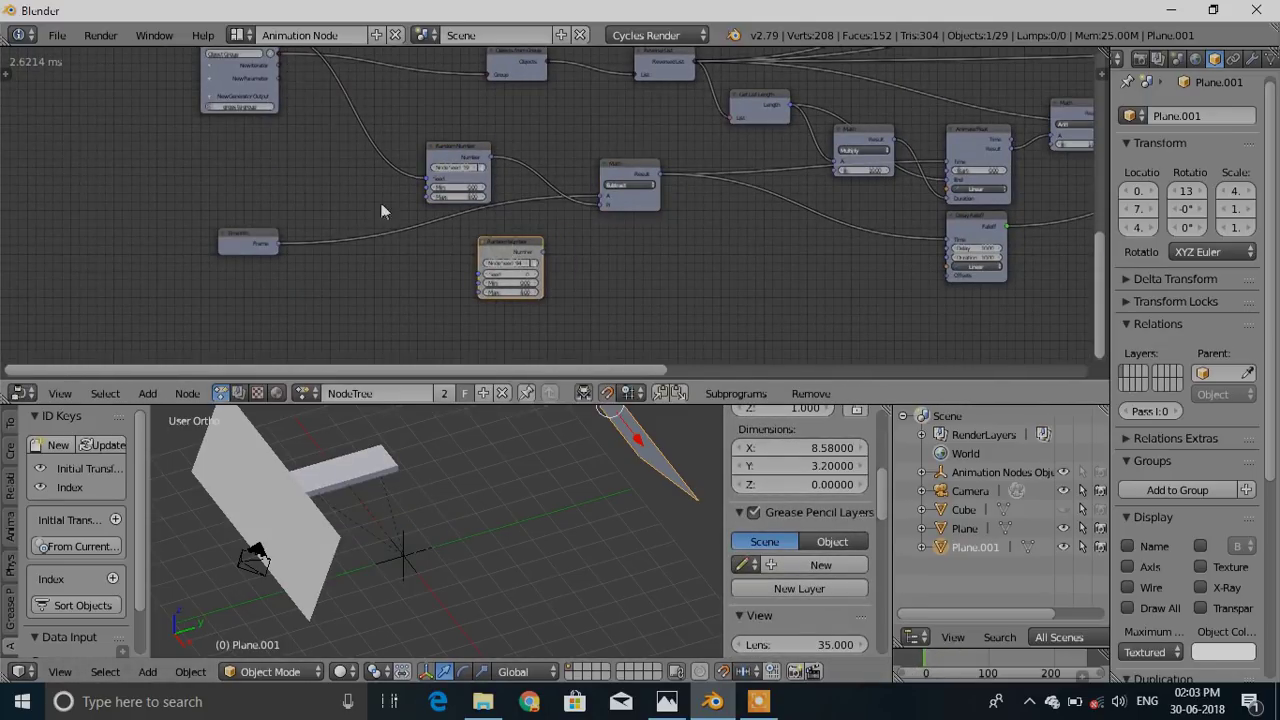
Link the Loop Input's Index output to the duplicated Random Number node's Seed input
scroll(380, 204, down, 3)
middle_drag(337, 126, 350, 197)
drag(313, 148, 474, 334)
scroll(590, 339, up, 3)
scroll(535, 301, up, 2)
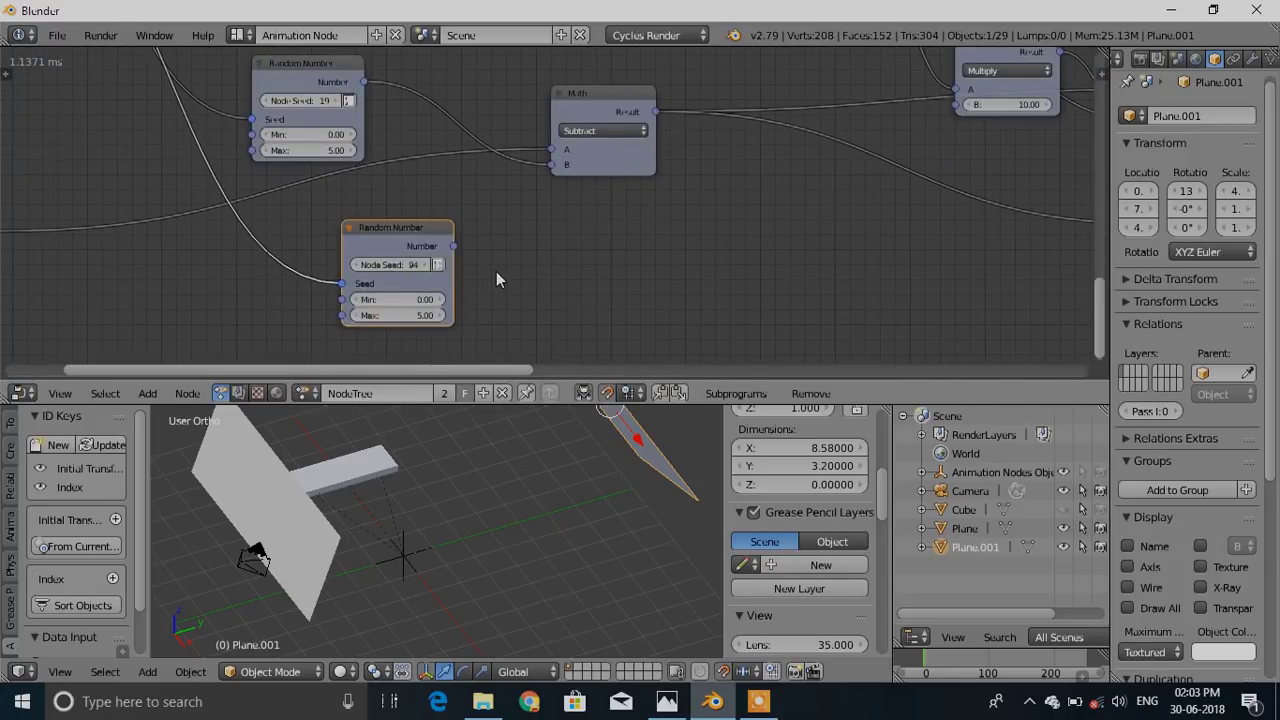
Add a Float Input node feeding the Delay Falloff's Delay and place it beneath the Subtract Math node
middle_drag(513, 248, 440, 226)
scroll(450, 228, down, 4)
middle_drag(789, 262, 740, 272)
middle_drag(566, 276, 685, 273)
middle_drag(840, 274, 846, 323)
scroll(977, 321, up, 2)
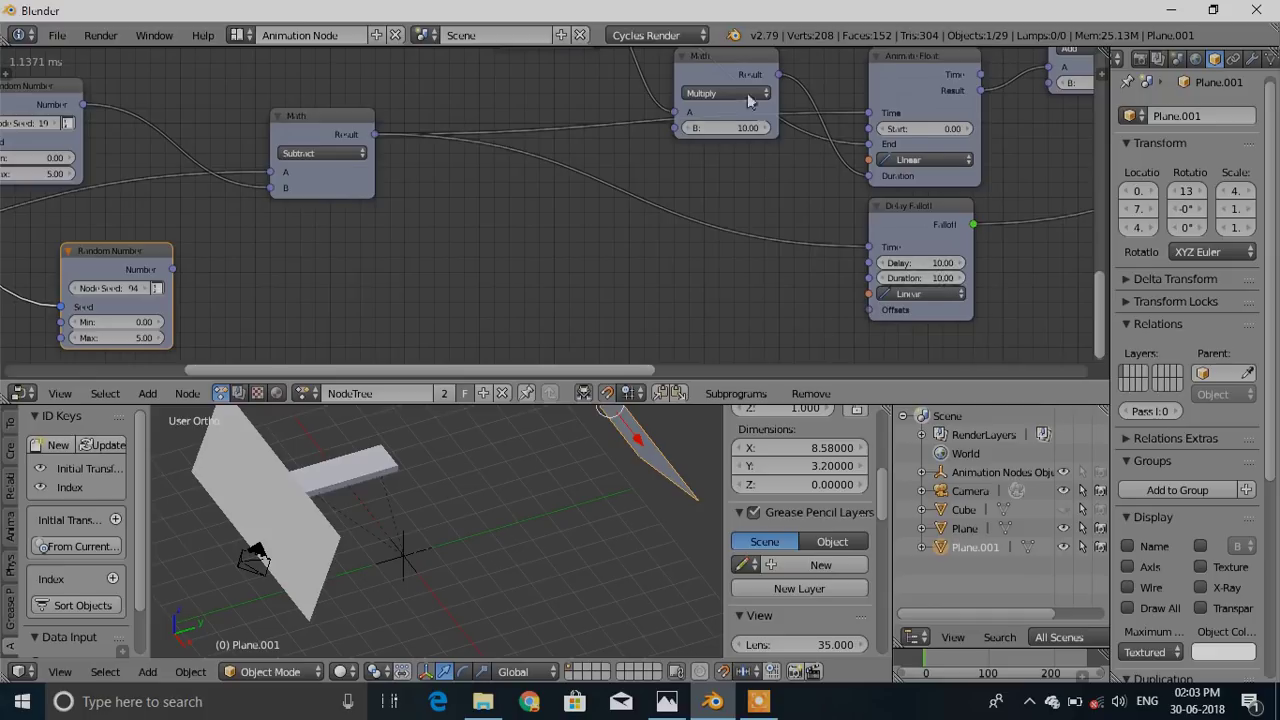
click(912, 226)
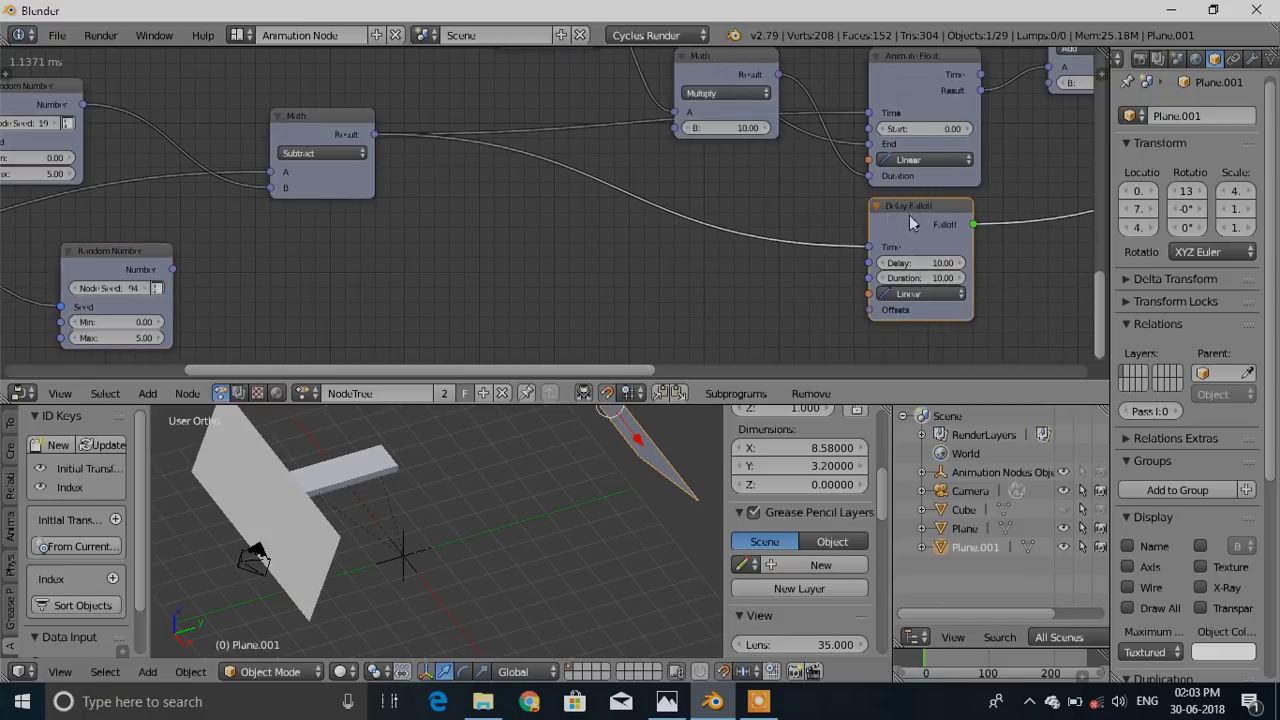
key(w)
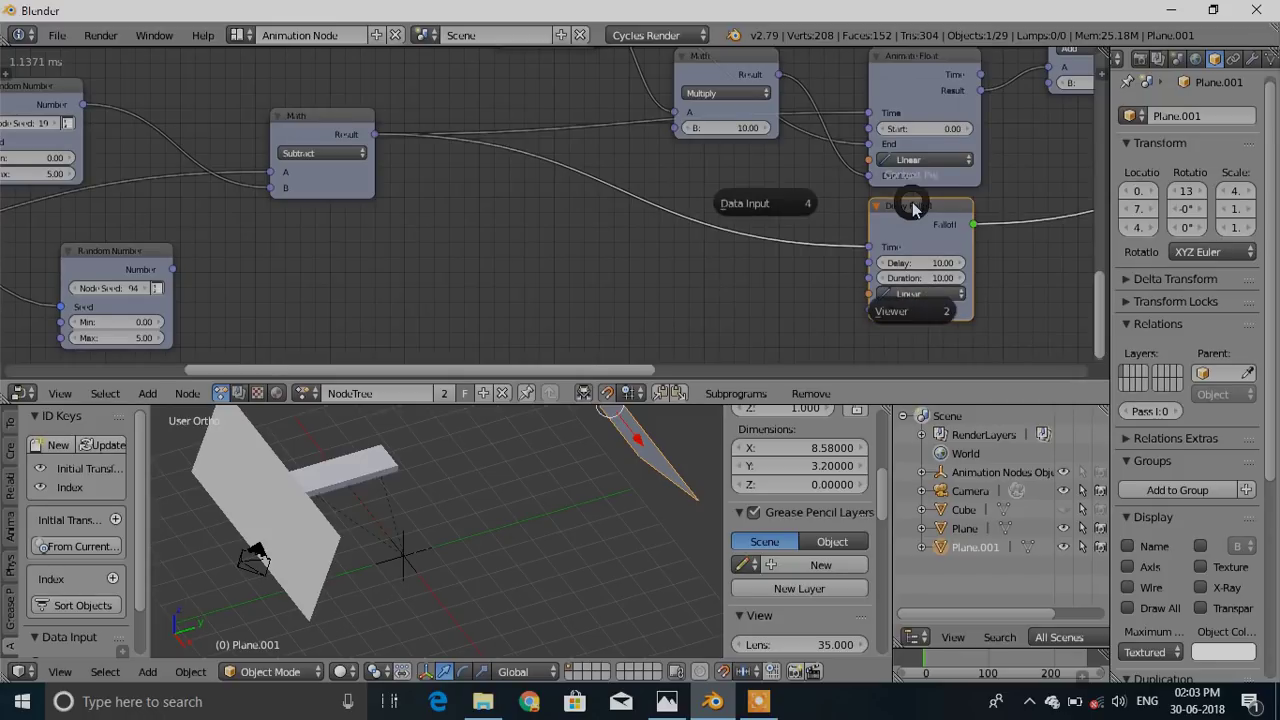
click(746, 203)
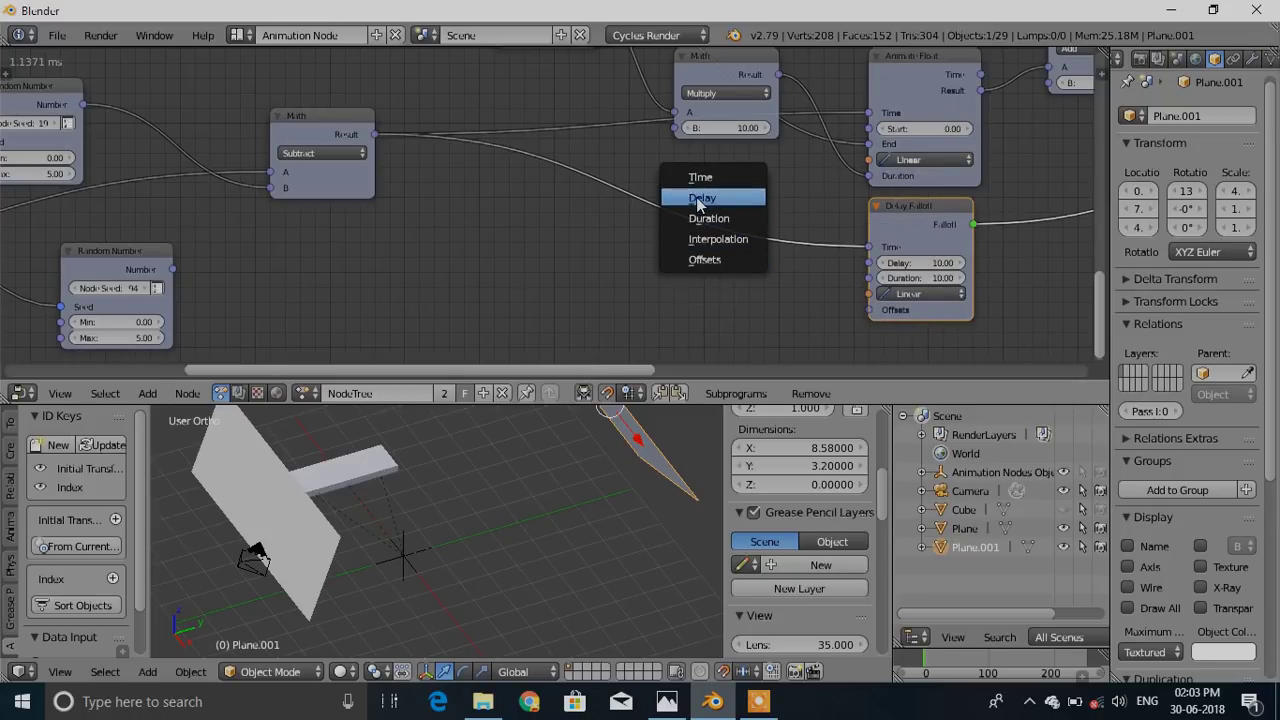
click(700, 198)
click(293, 223)
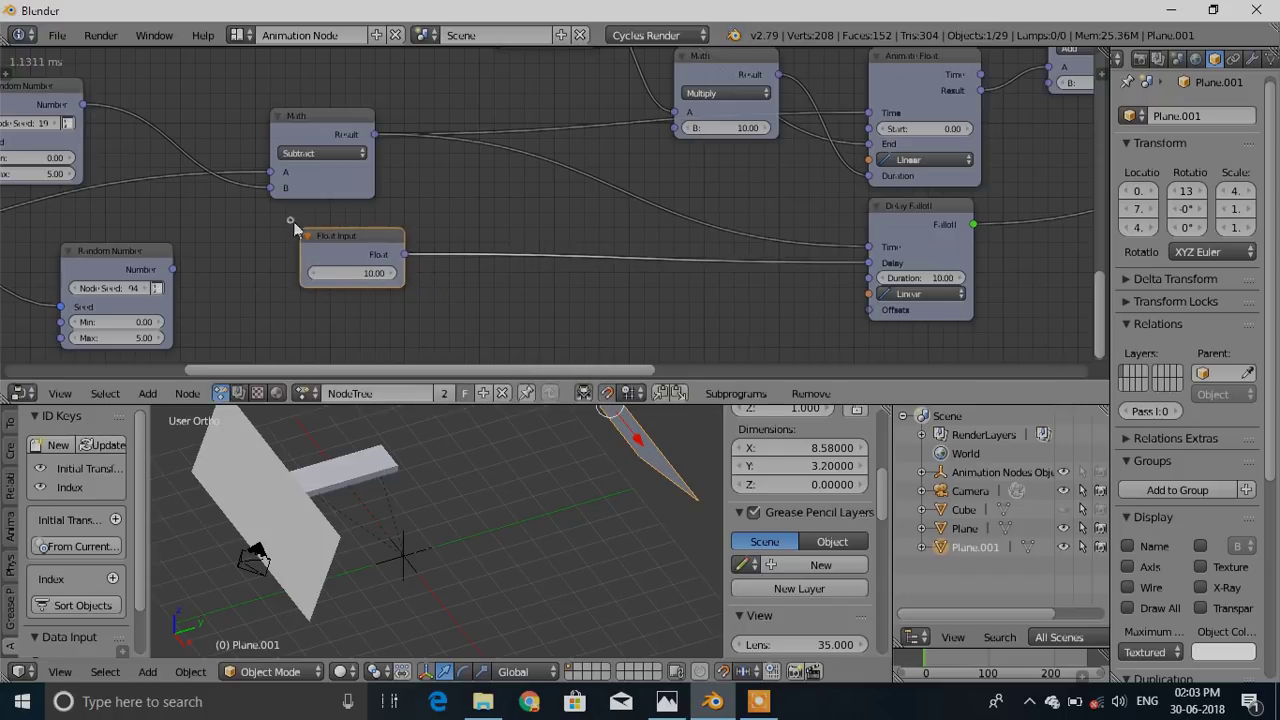
Duplicate the Subtract Math node onto the link between Float Input and Delay, keeping its operation as Subtract
middle_drag(428, 261, 470, 248)
click(335, 114)
key(shift+d)
click(576, 192)
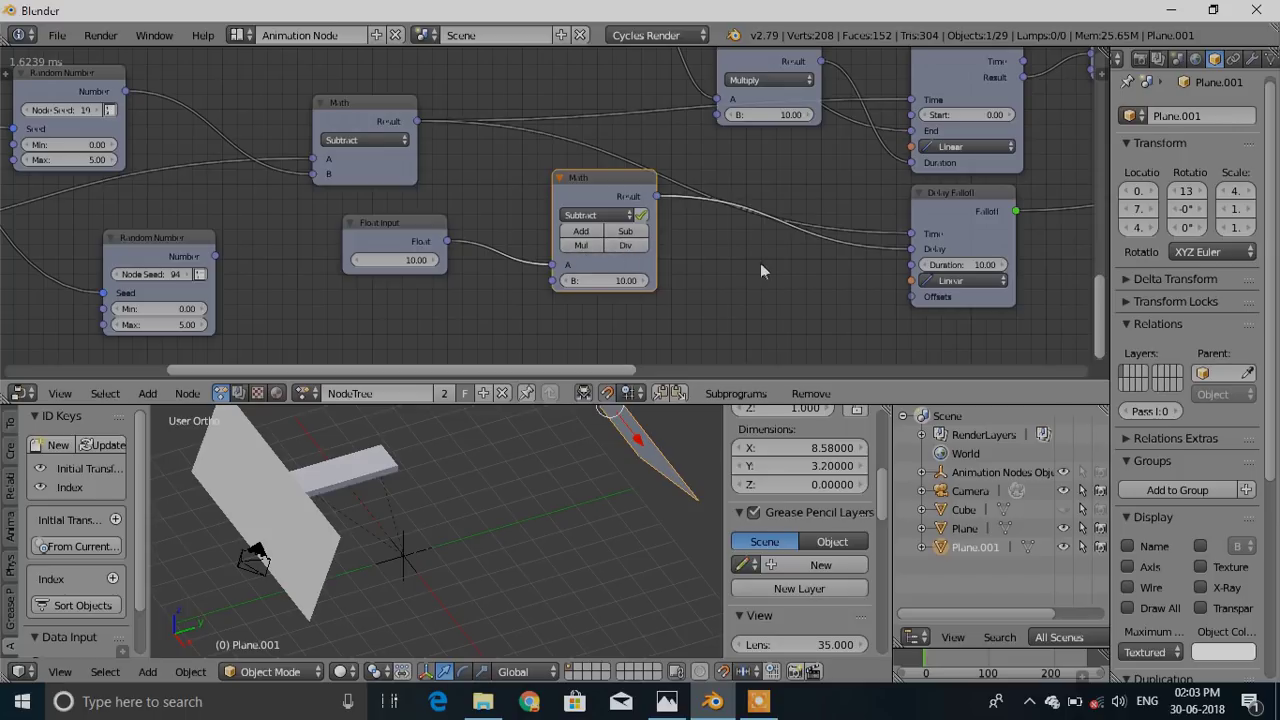
click(621, 230)
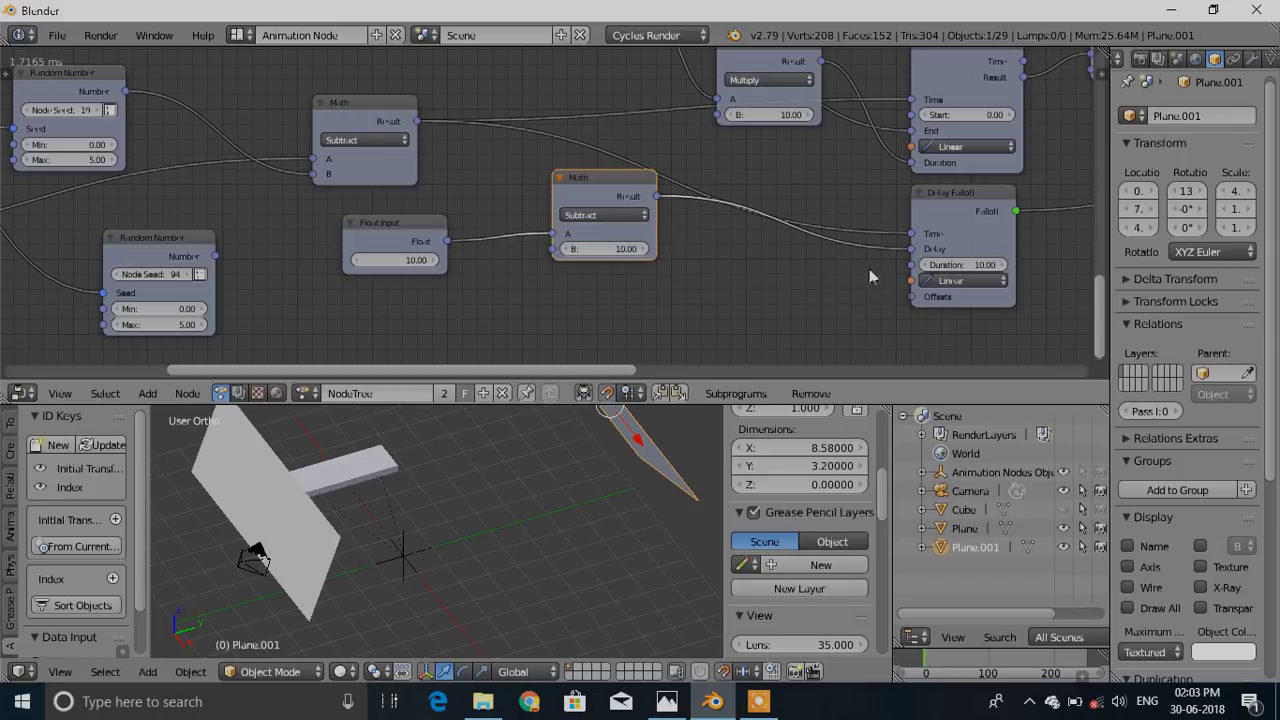
Link the second Random Number to the new Subtract node's B input, and that node's Result to Delay Falloff's Duration
drag(163, 248, 237, 292)
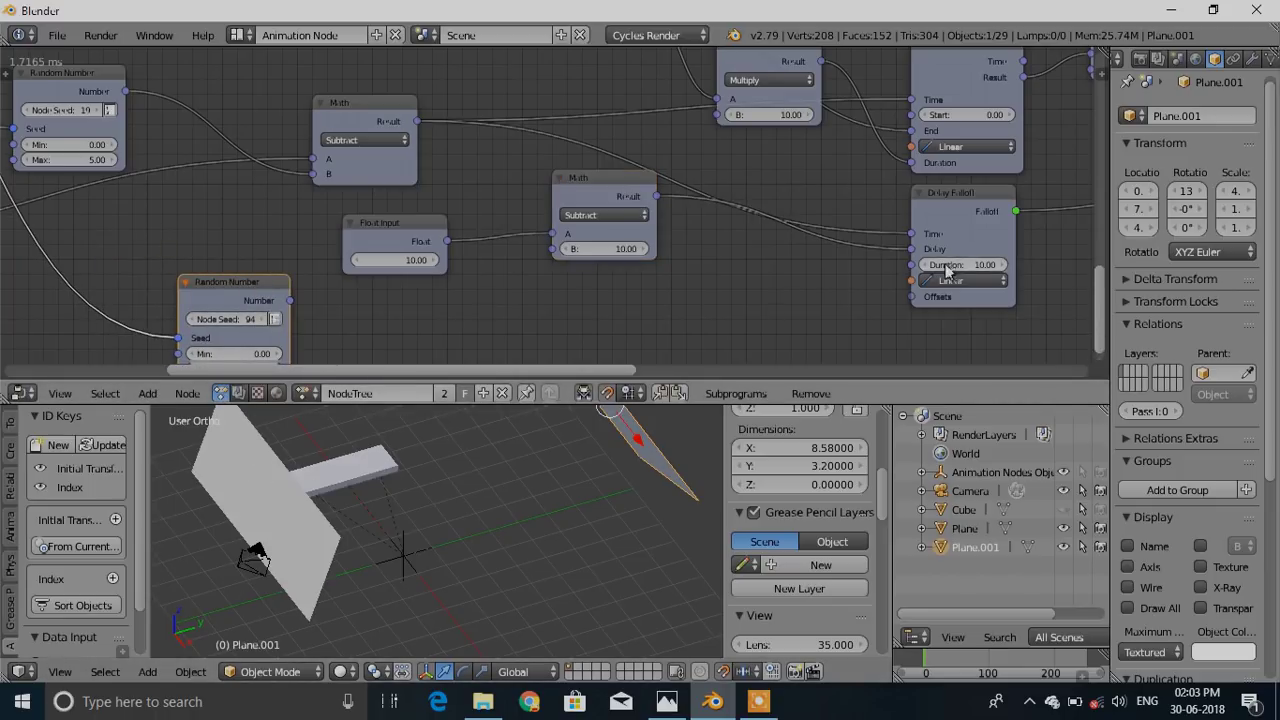
drag(289, 300, 552, 248)
drag(660, 200, 910, 267)
Move the second Subtract node down and link its Result to the Multiply Math node's B input
middle_drag(610, 153, 658, 232)
drag(625, 310, 610, 354)
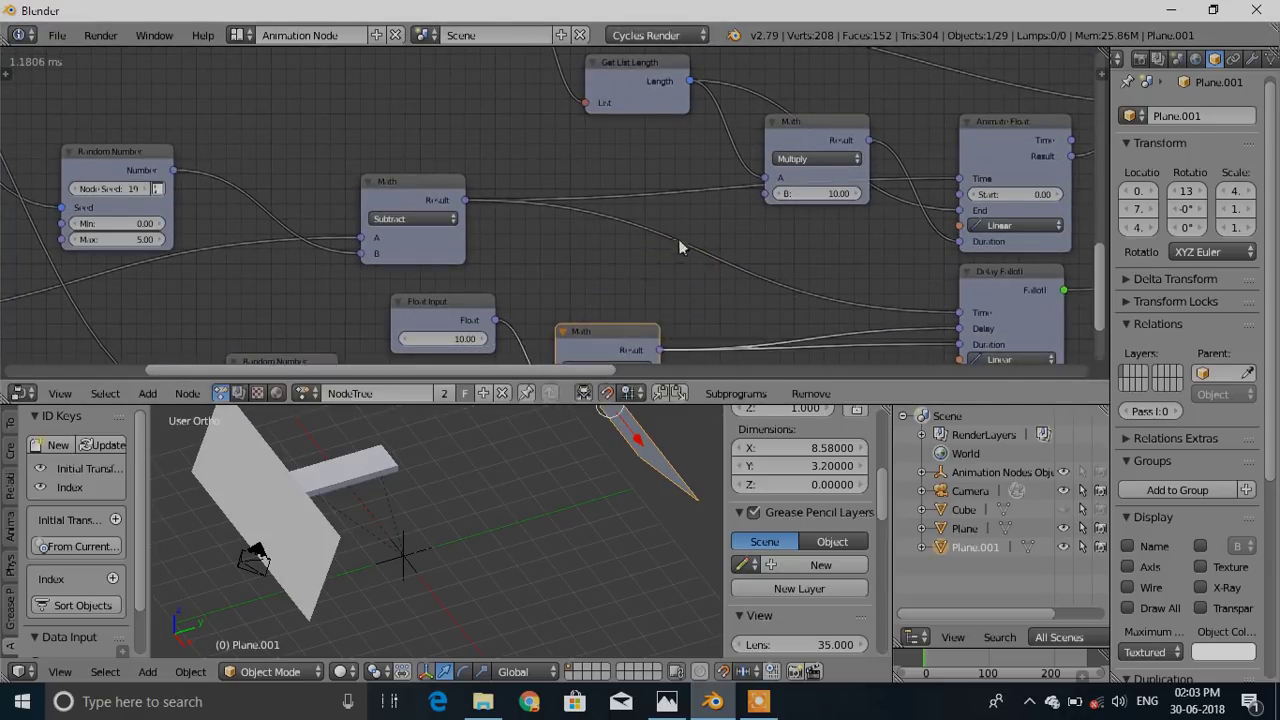
middle_drag(680, 247, 610, 95)
middle_drag(567, 226, 566, 311)
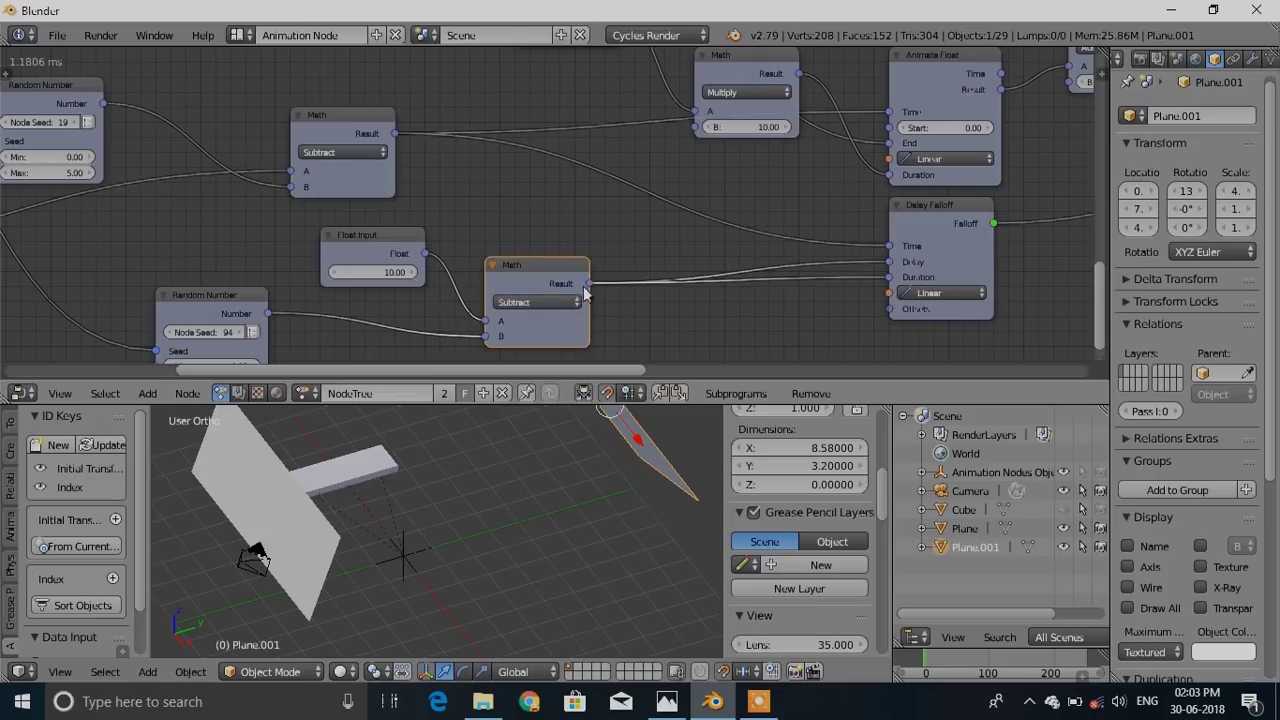
drag(587, 283, 647, 203)
drag(676, 134, 700, 127)
middle_drag(700, 127, 617, 186)
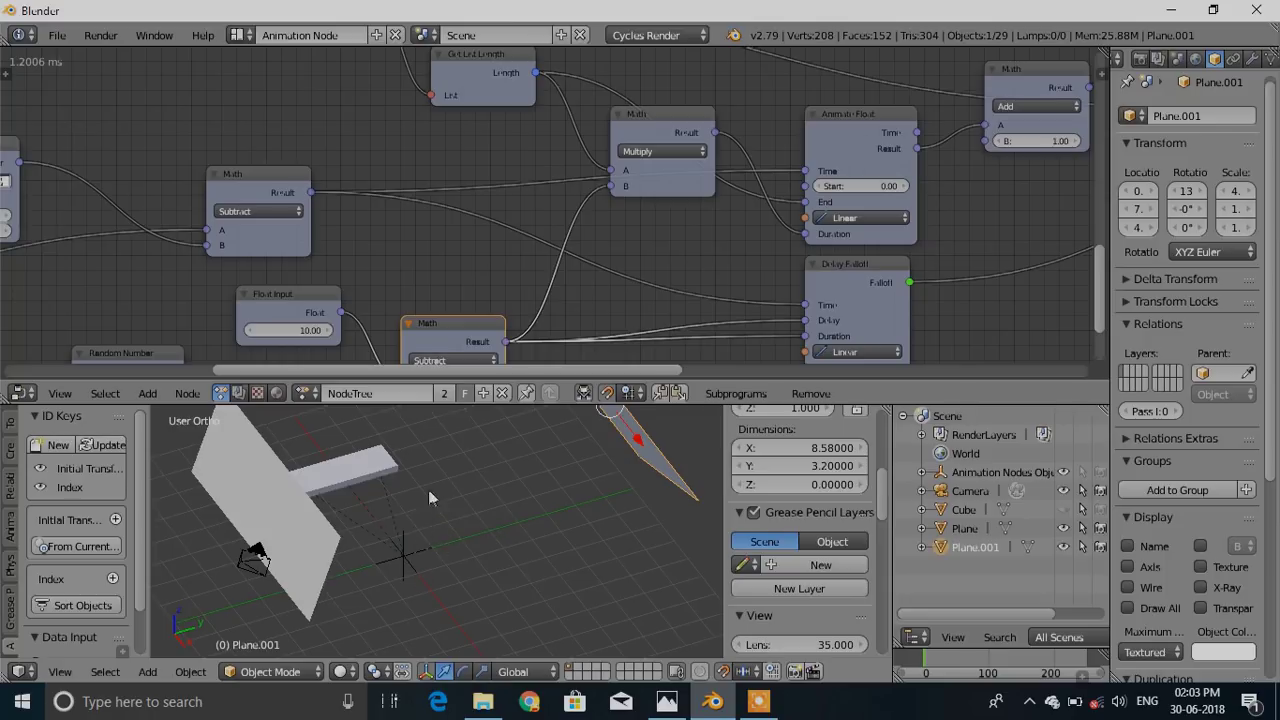
Play the animation to check the randomized flipping, then stop it and rewind the timeline to the start
middle_drag(827, 293, 772, 216)
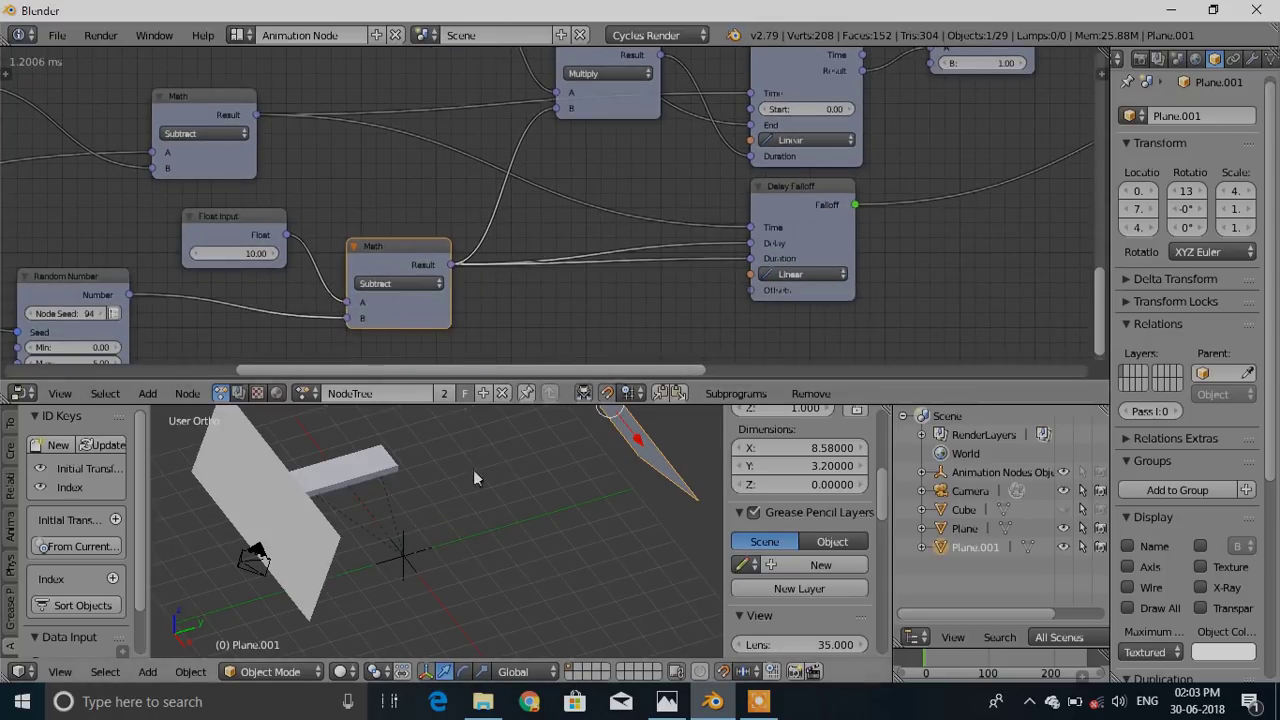
key(alt+a)
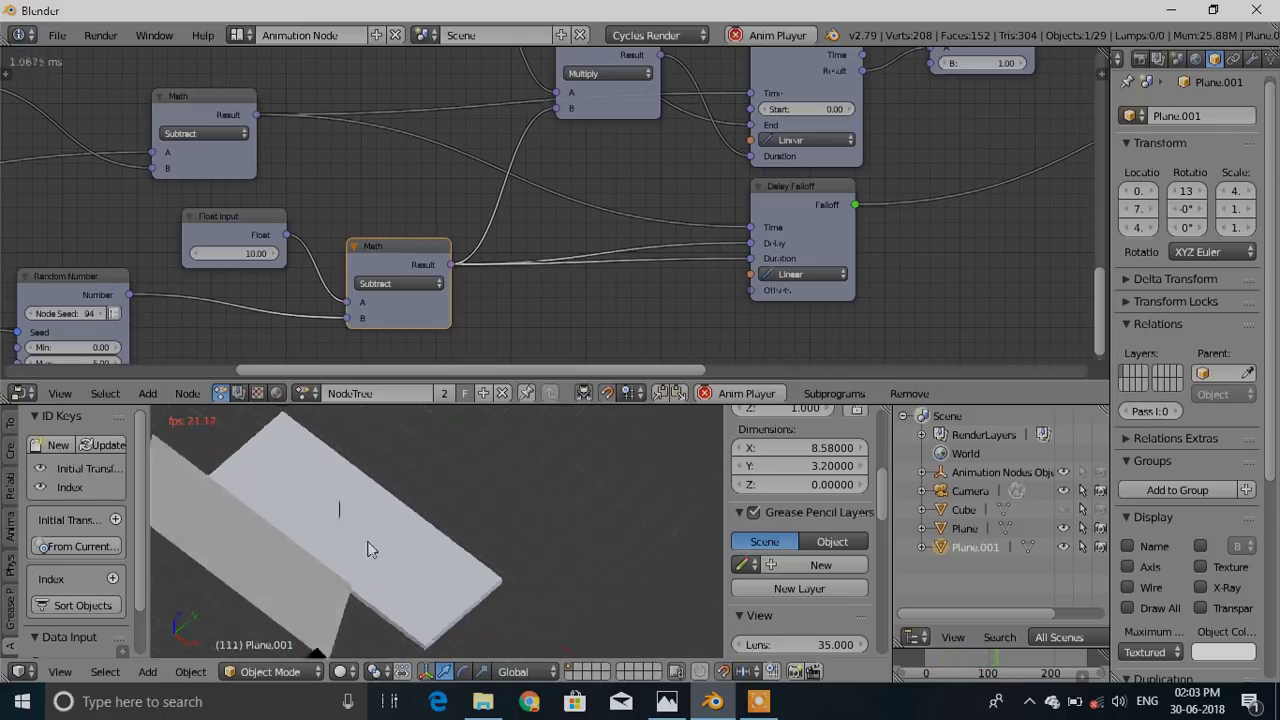
key(alt+a)
mouse_move(907, 650)
mouse_down()
mouse_move(977, 667)
mouse_move(963, 630)
mouse_move(927, 650)
mouse_up()
Set the second Random Number's Node Seed to 96 and replay the animation from the start
middle_drag(196, 290, 457, 263)
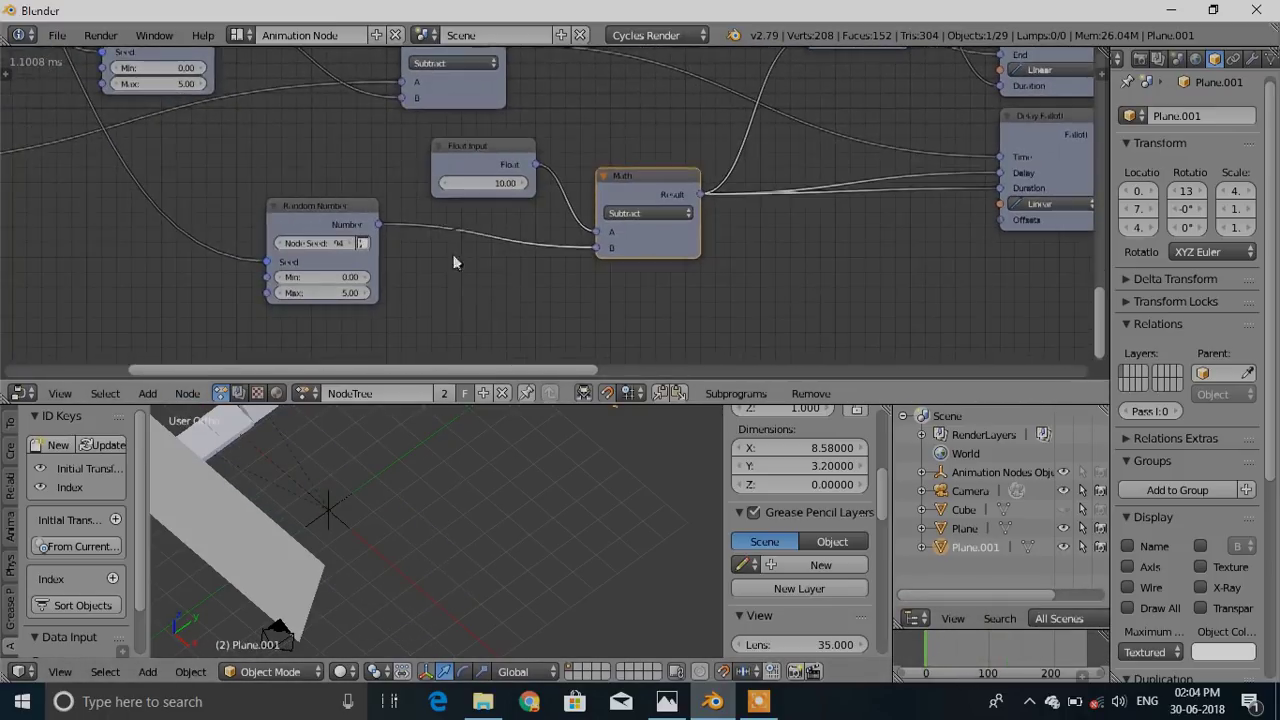
click(348, 243)
key(alt+a)
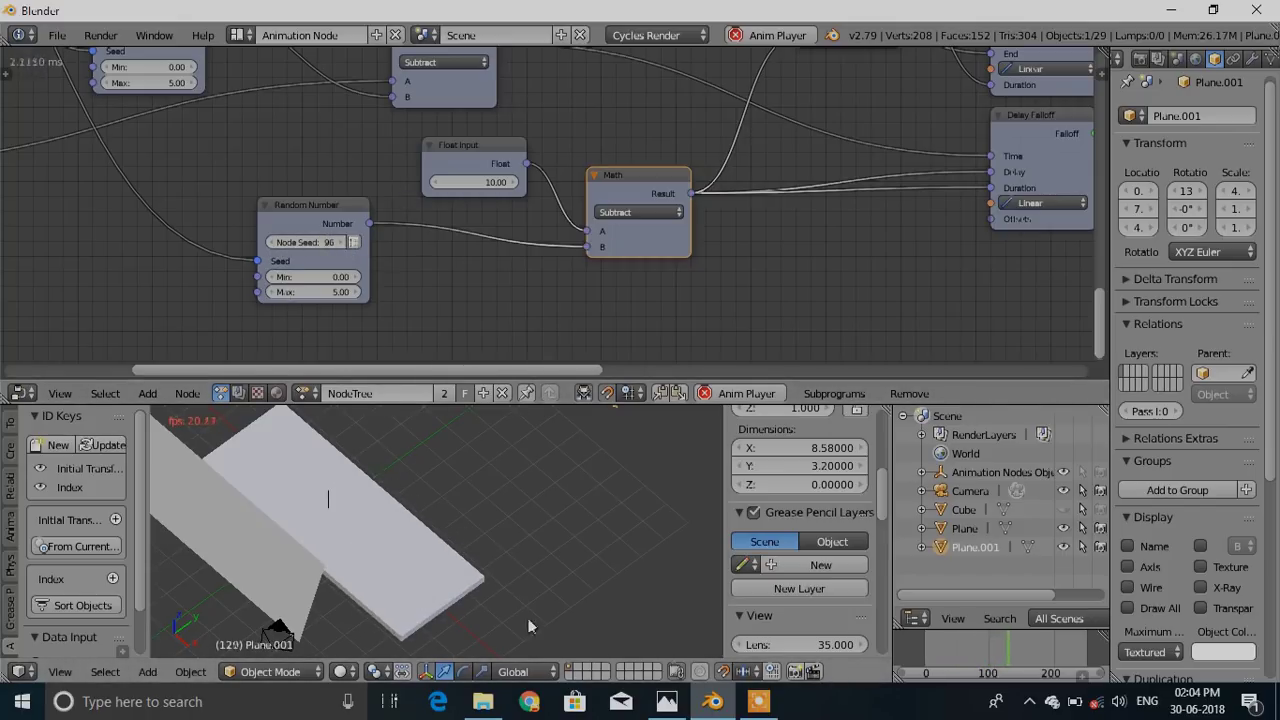
drag(968, 664, 925, 662)
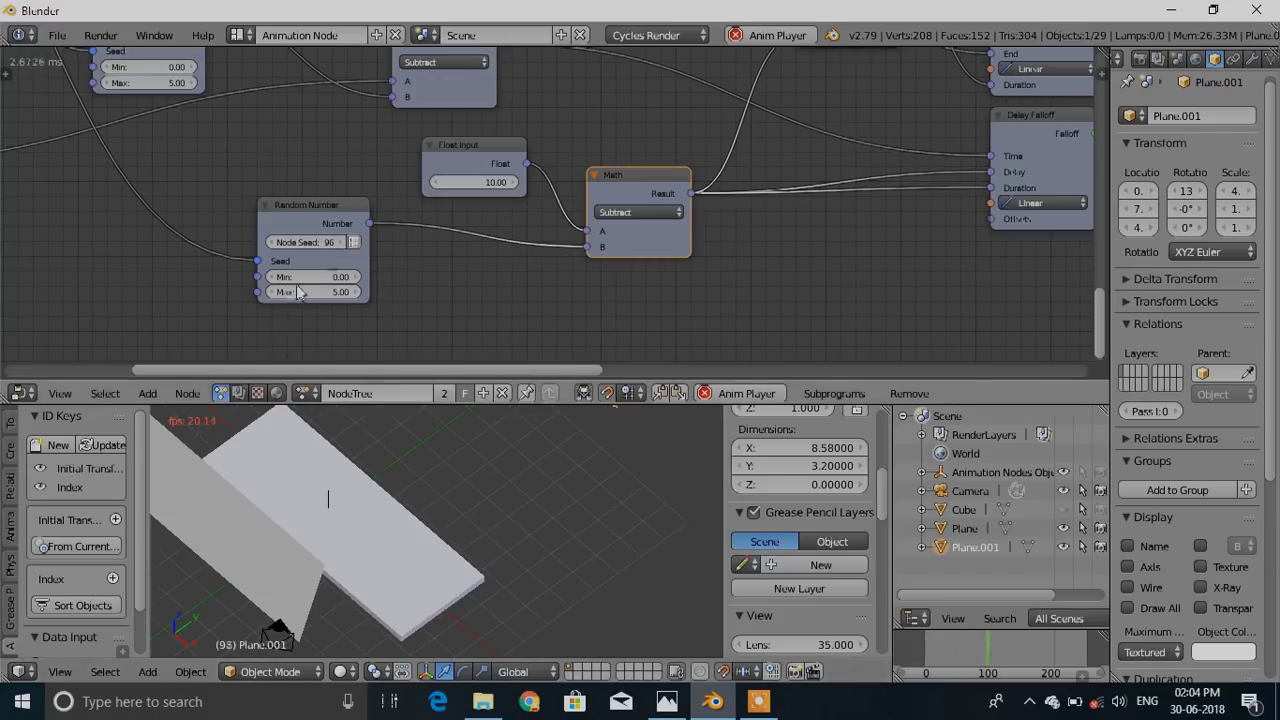
Set the second Random Number's Node Seed to 101 and replay the animation from the start
click(314, 240)
key(Return)
click(926, 654)
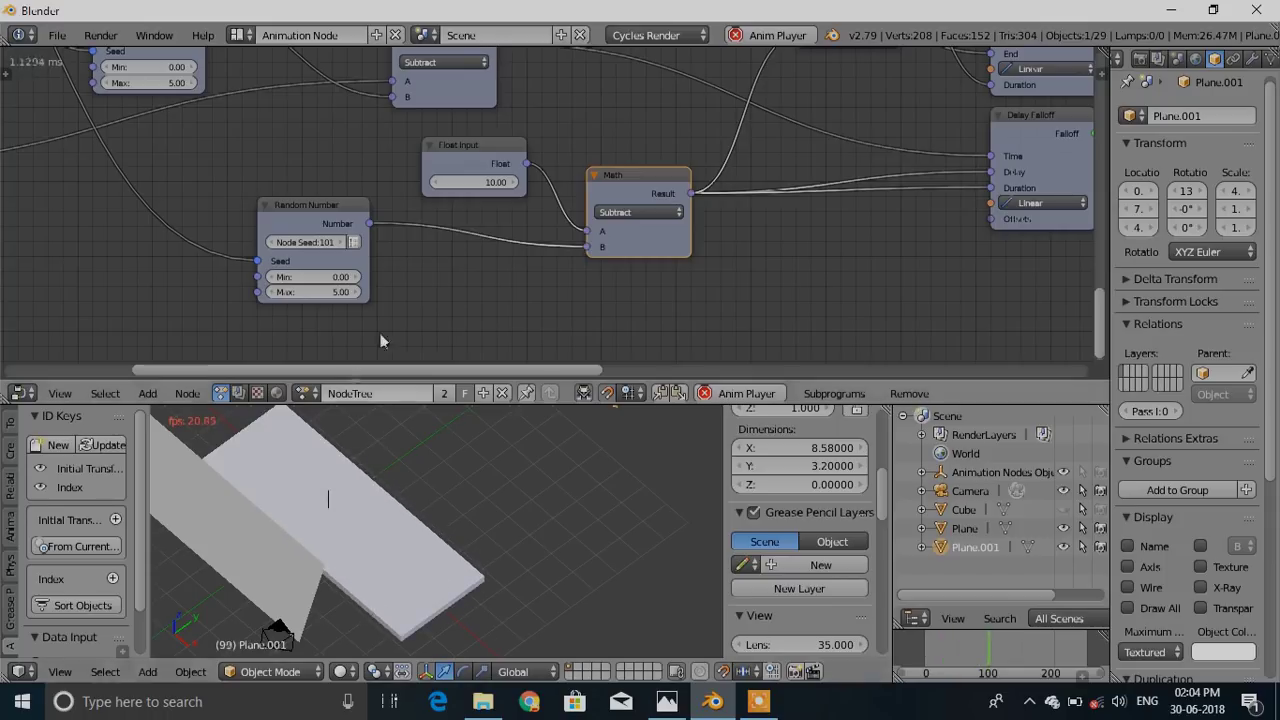
Set the second Random Number's Node Seed to 102
scroll(436, 480, down, 4)
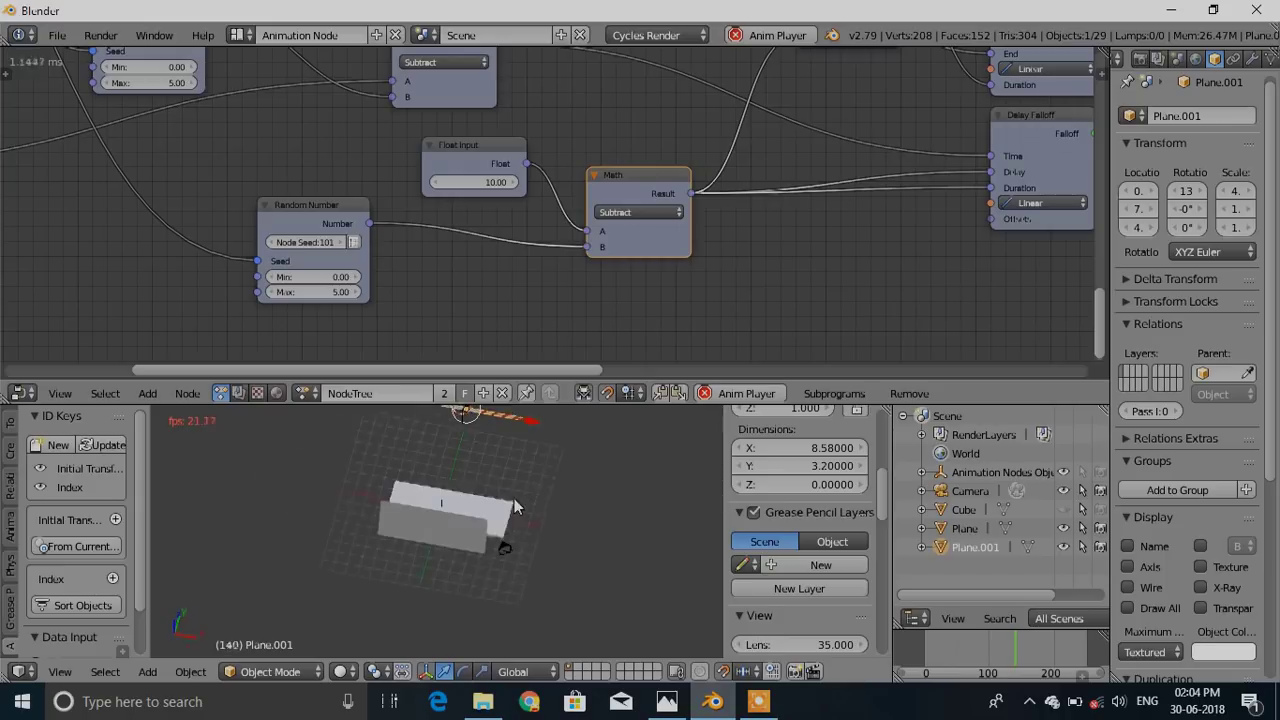
click(290, 242)
text(102)
key(Return)
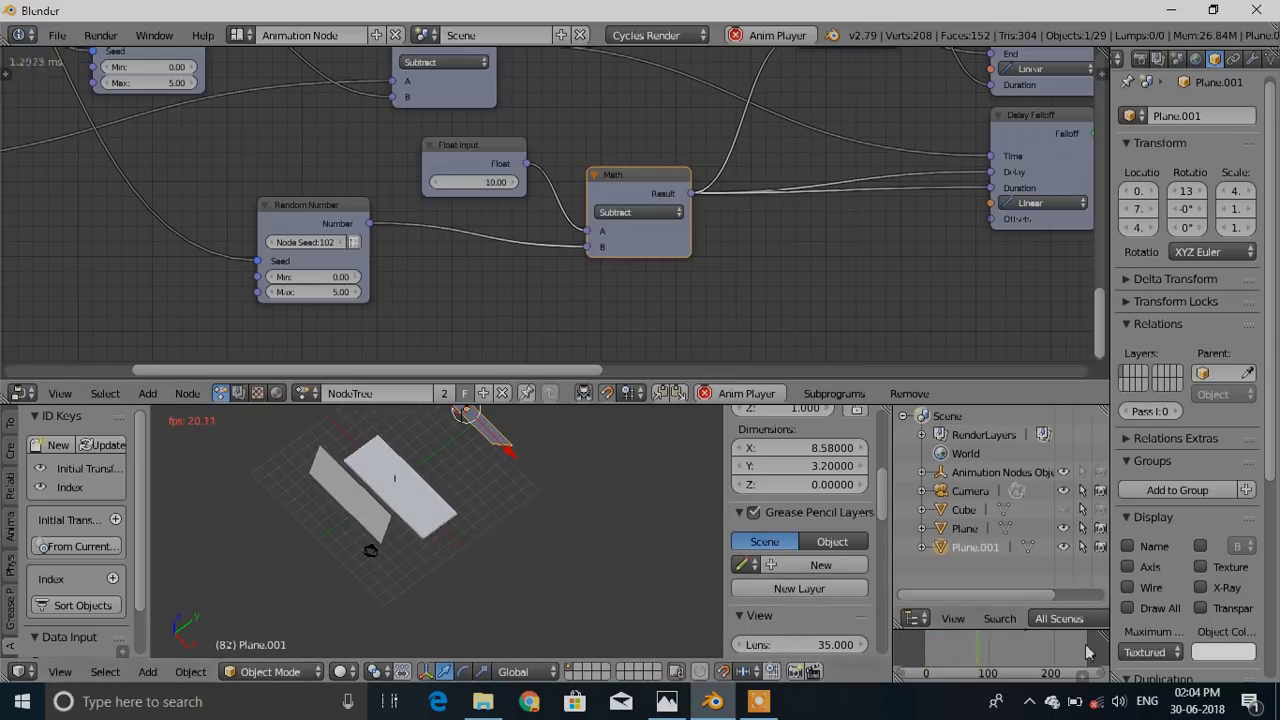
Stop the playback and preview the tiles in Rendered shading through the camera at frame 162, then return to Solid shading
key(Escape)
shift+middle_drag(453, 501, 431, 513)
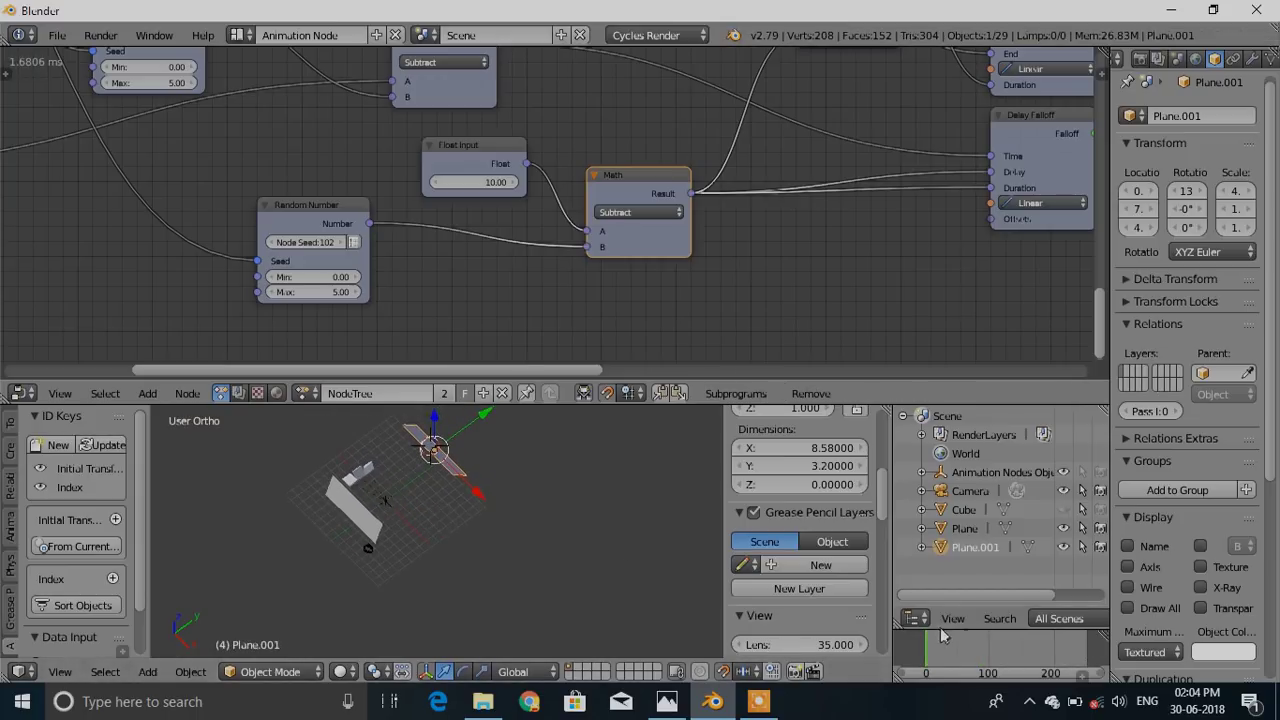
click(937, 652)
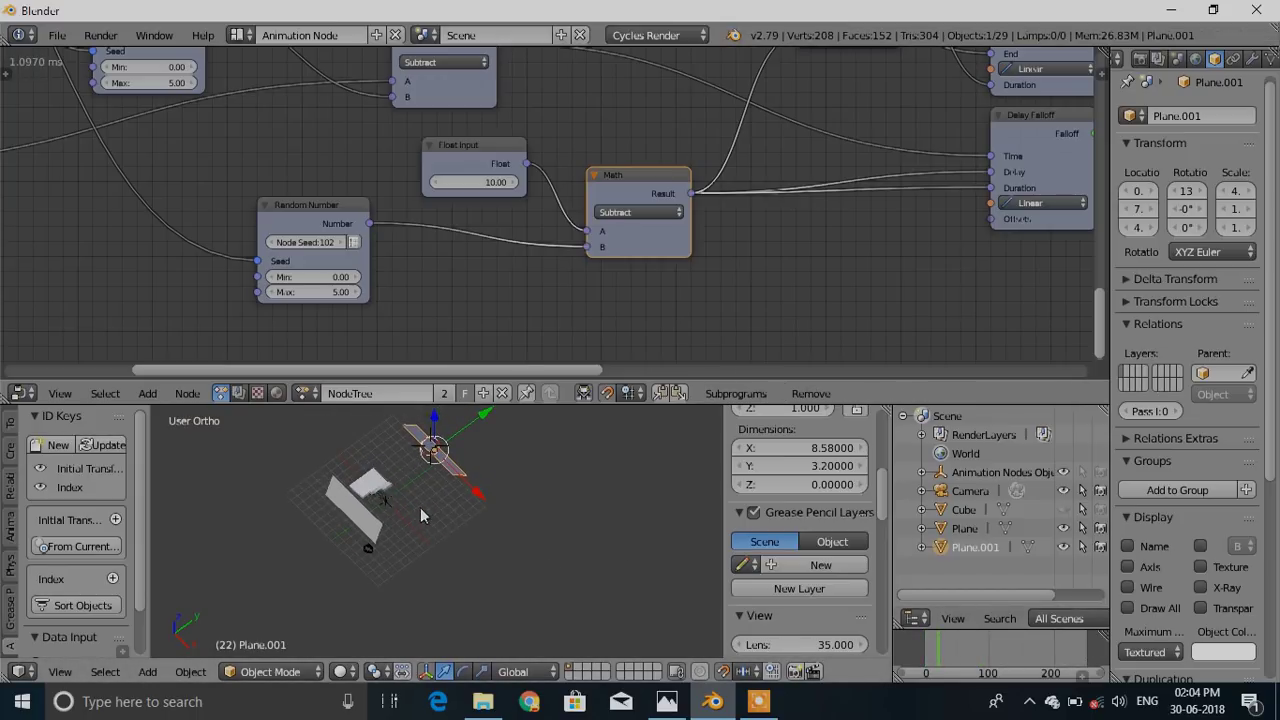
key(KP_0)
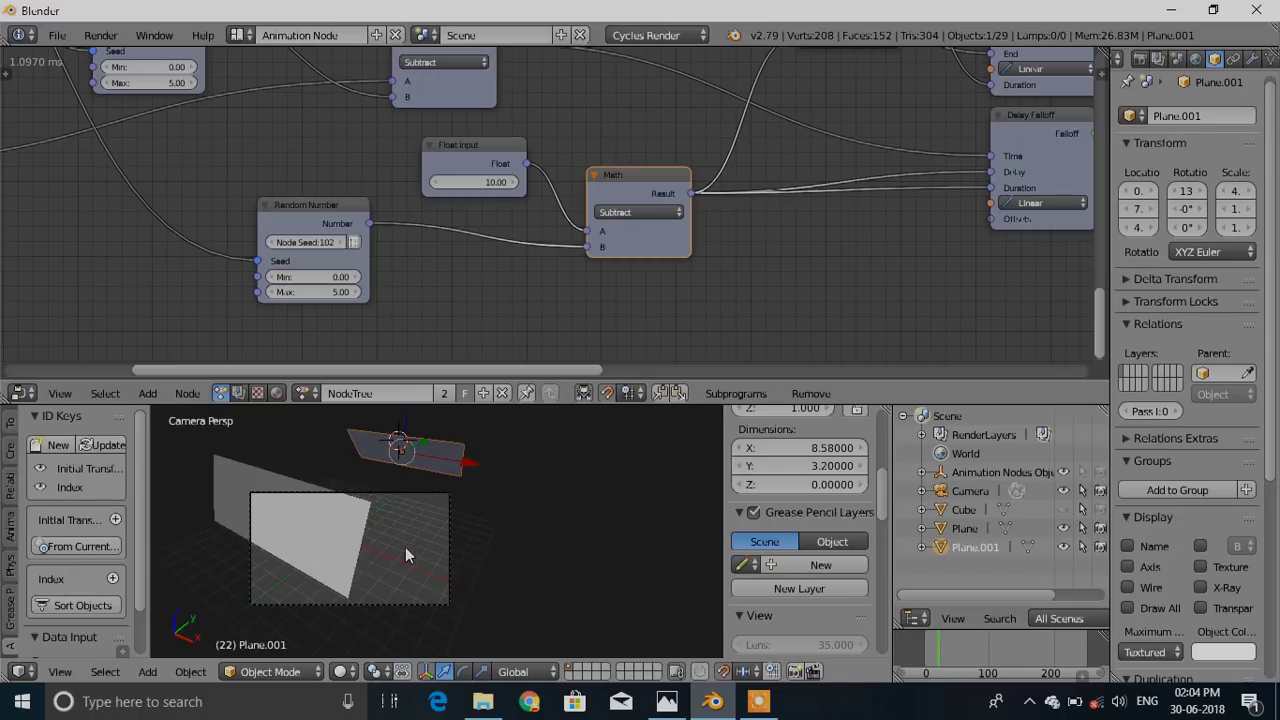
key(shift+z)
drag(930, 655, 1030, 648)
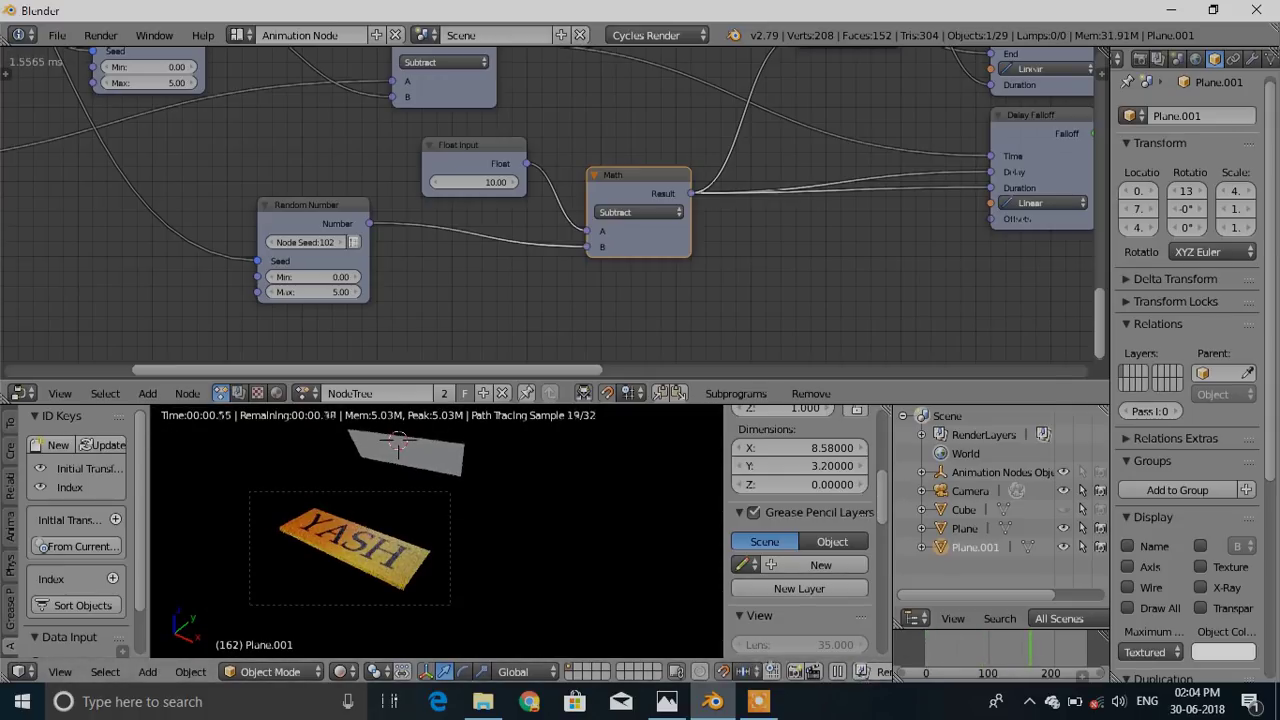
key(shift+z)
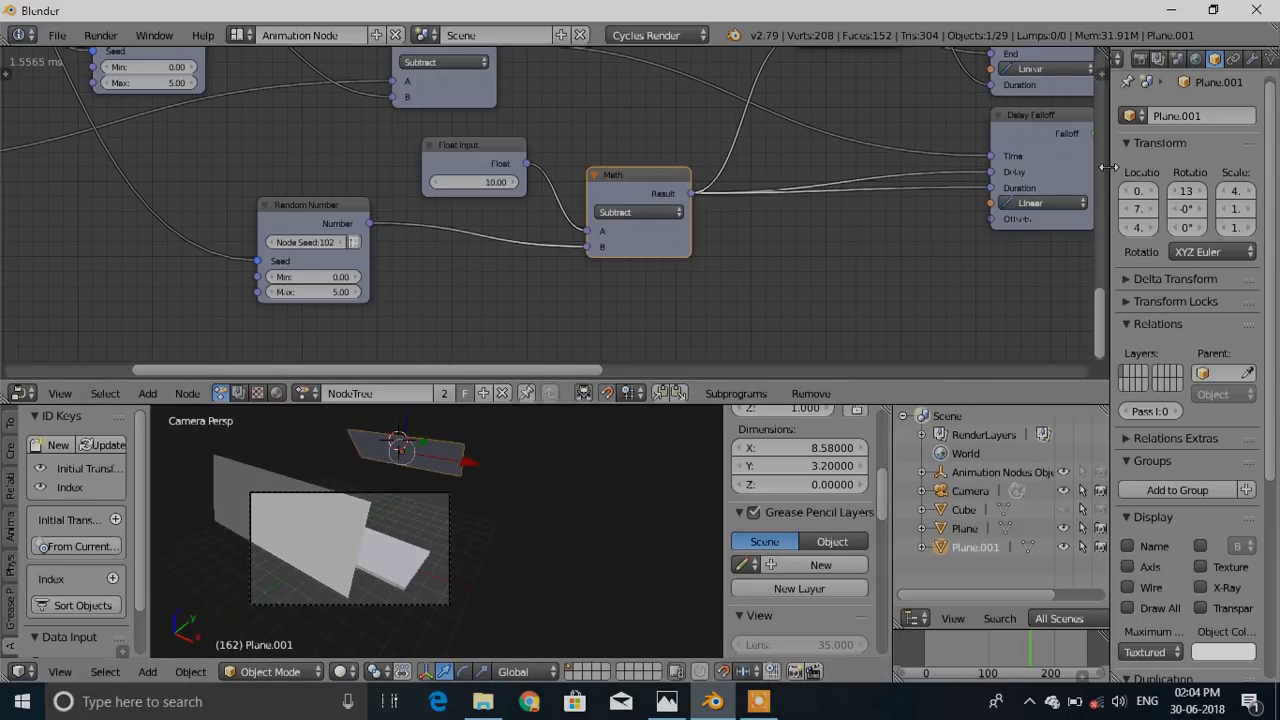
Widen the properties editor and set the render output to FFmpeg video with an MPEG-4 container
drag(1108, 167, 1024, 170)
click(1080, 58)
scroll(1132, 375, down, 5)
scroll(1132, 375, down, 2)
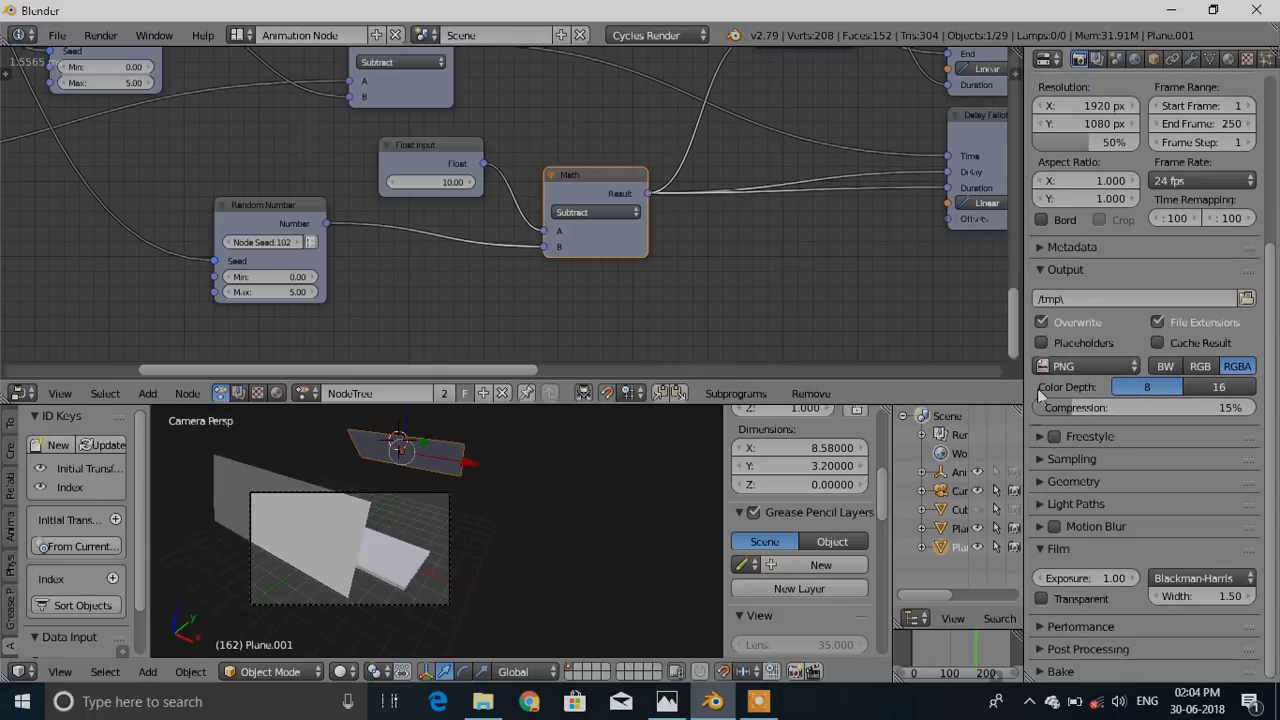
click(1128, 366)
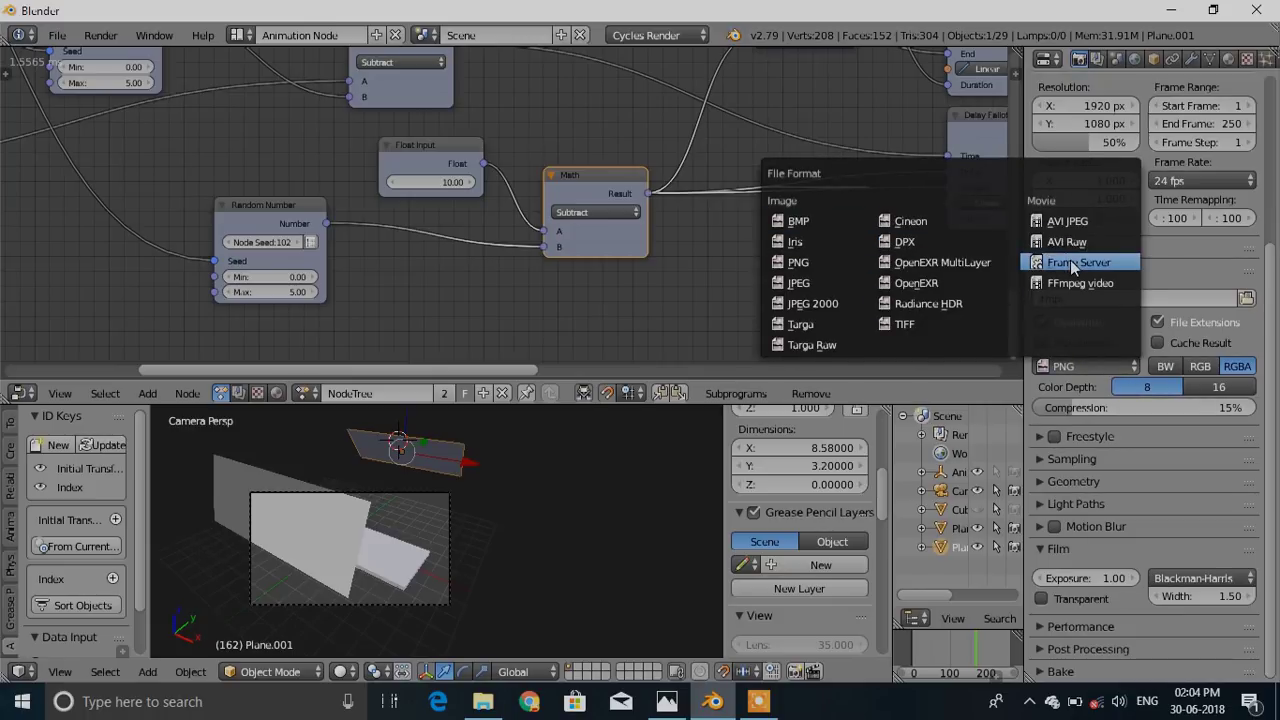
click(1080, 283)
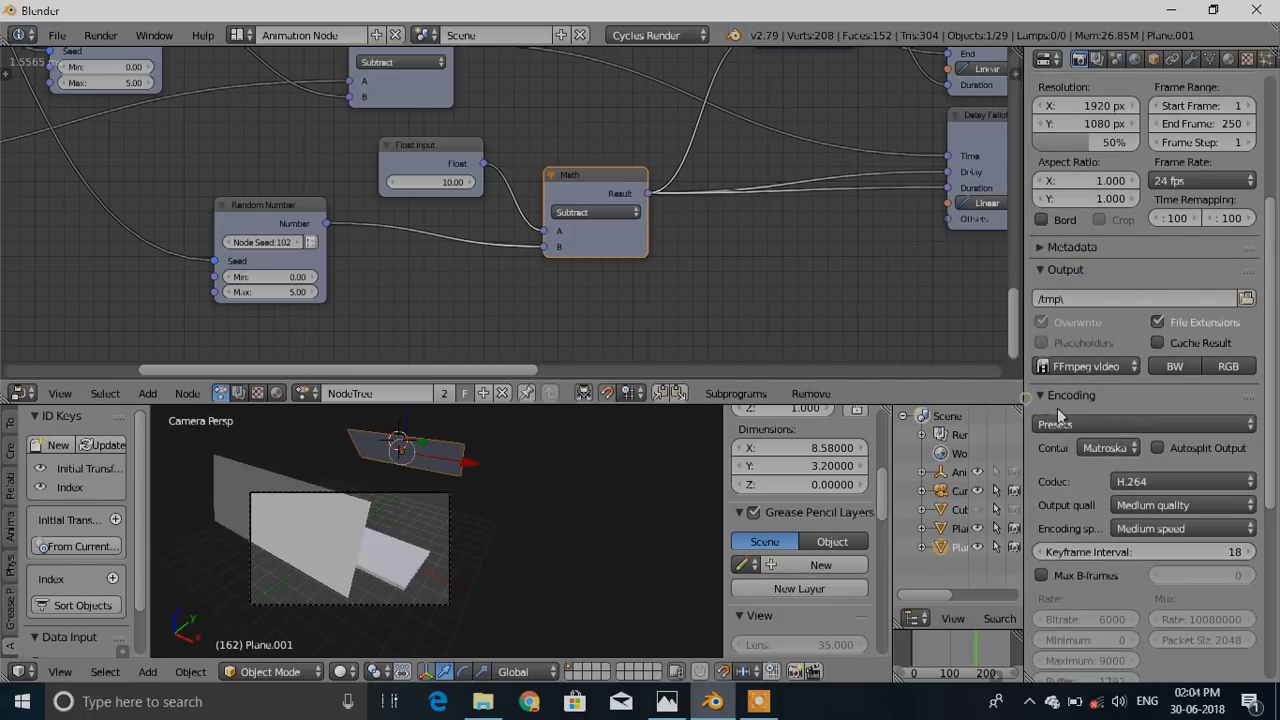
click(1115, 447)
click(1163, 384)
Set the render output folder to the Desktop
click(1246, 300)
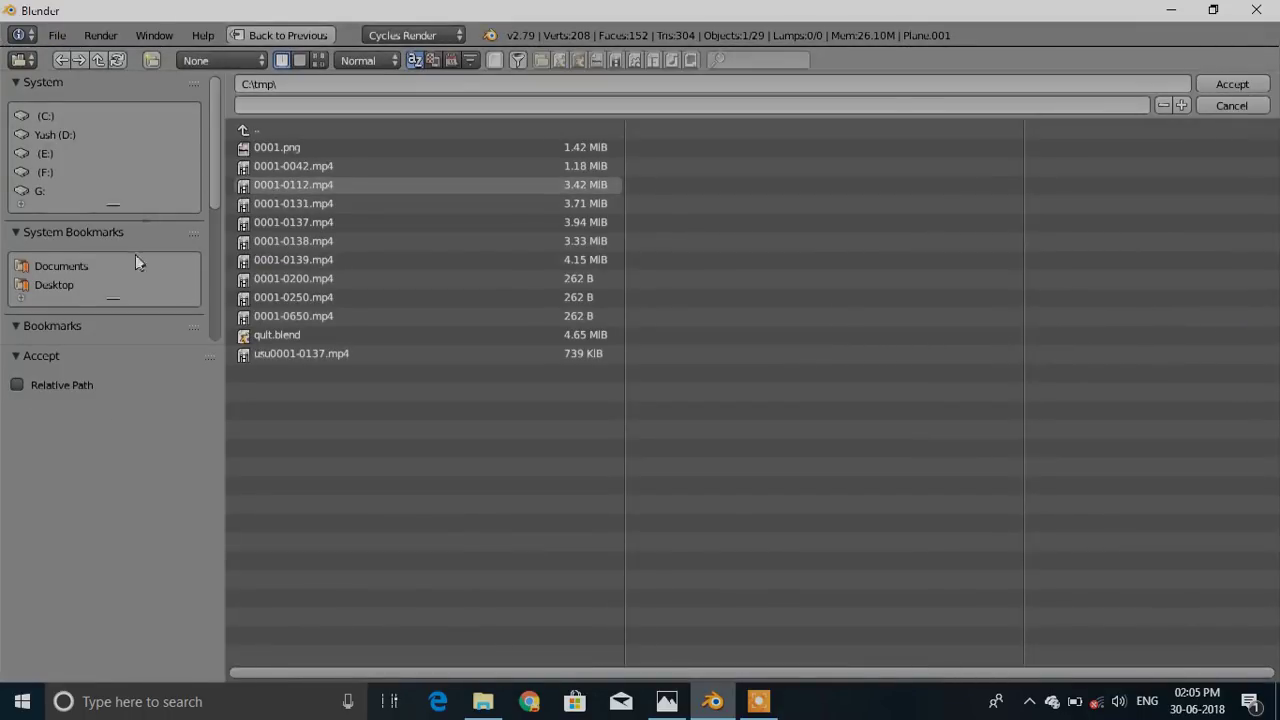
click(54, 285)
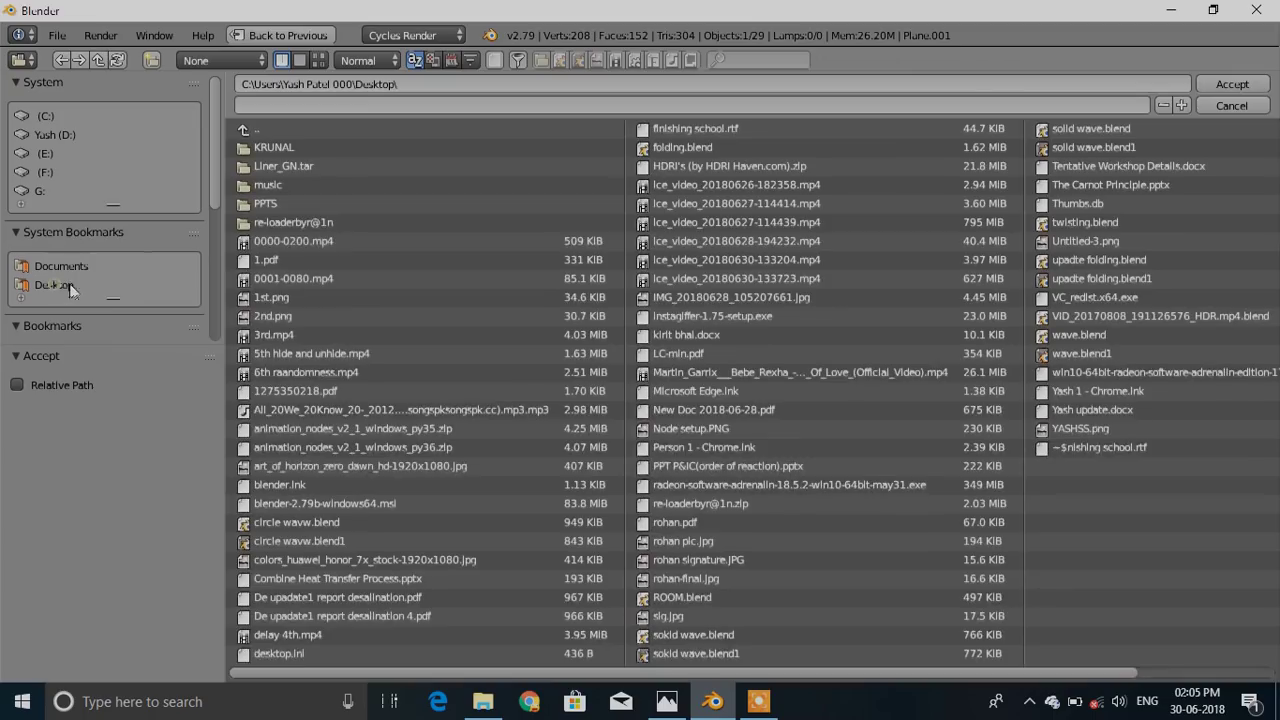
click(1212, 83)
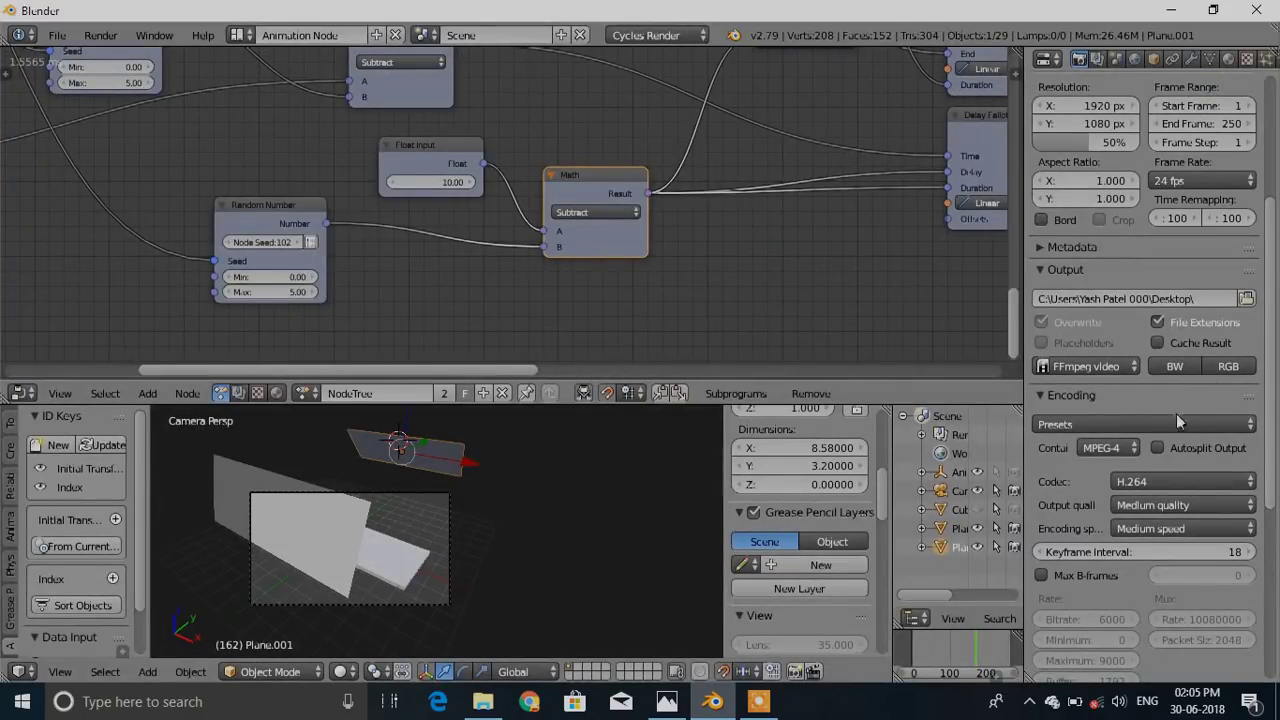
Set the render samples to 40 in the Sampling settings
scroll(1176, 407, down, 3)
scroll(1186, 407, up, 8)
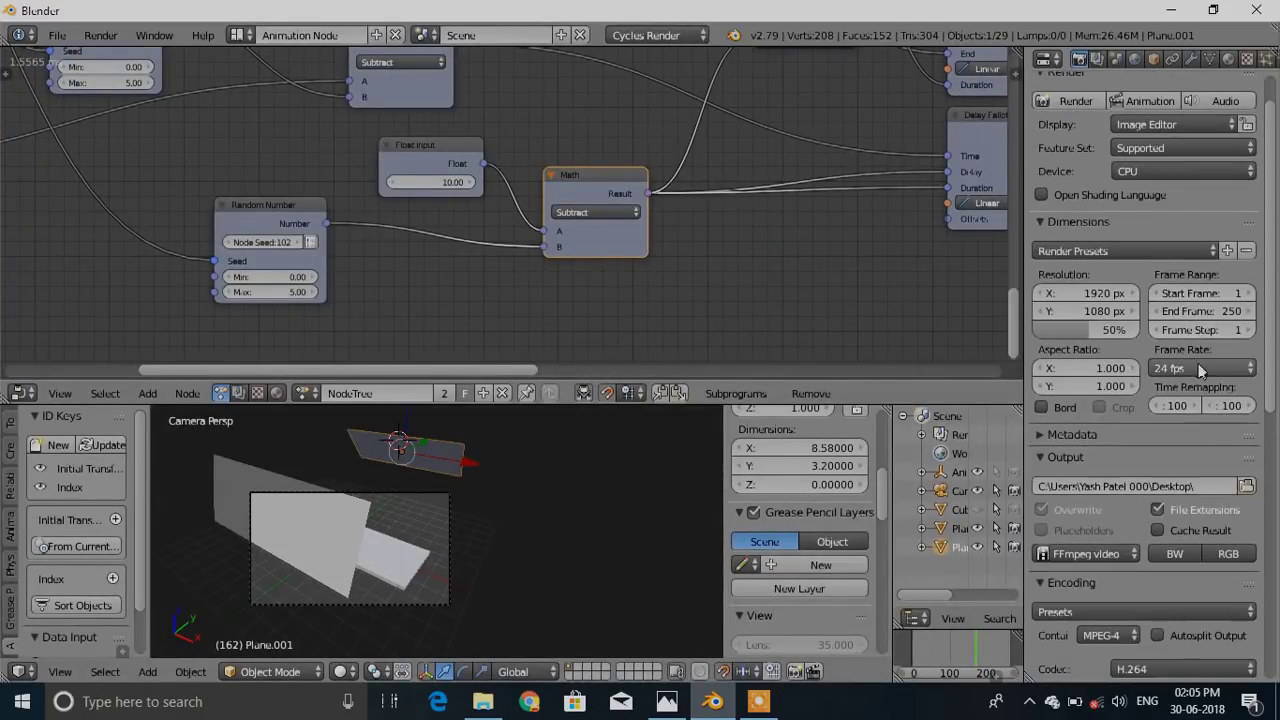
scroll(1130, 426, down, 12)
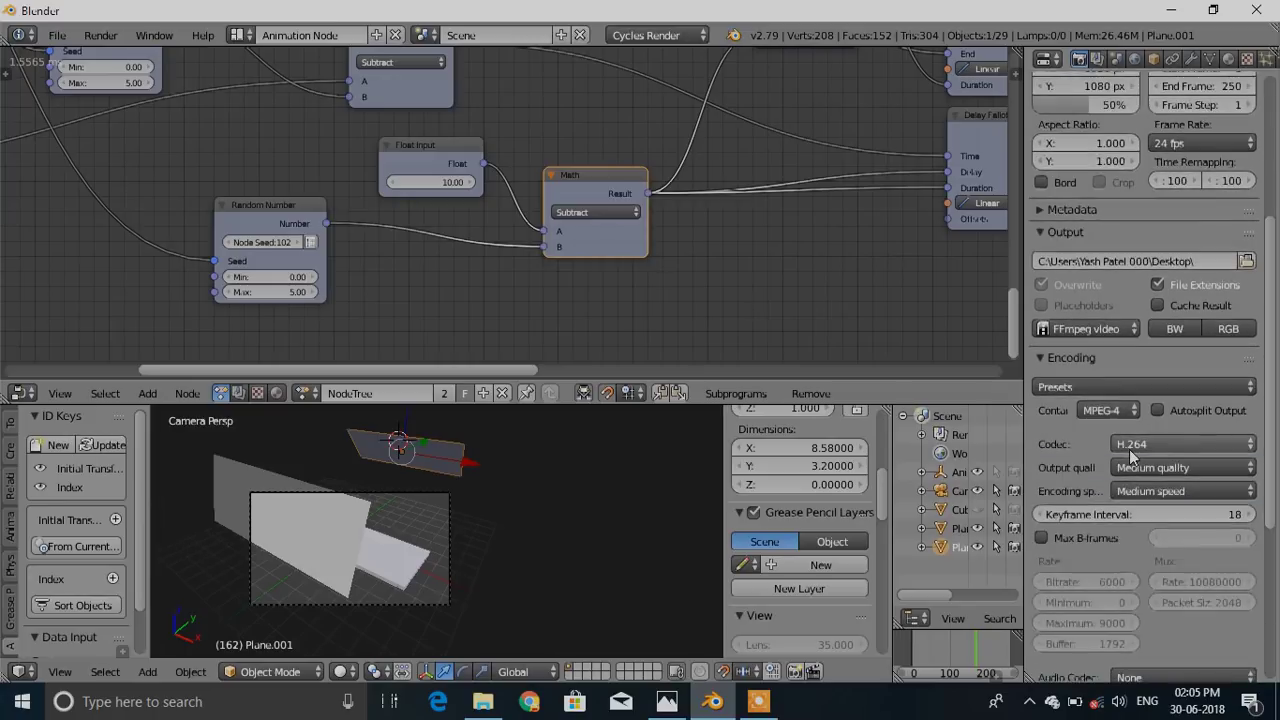
scroll(1098, 487, down, 2)
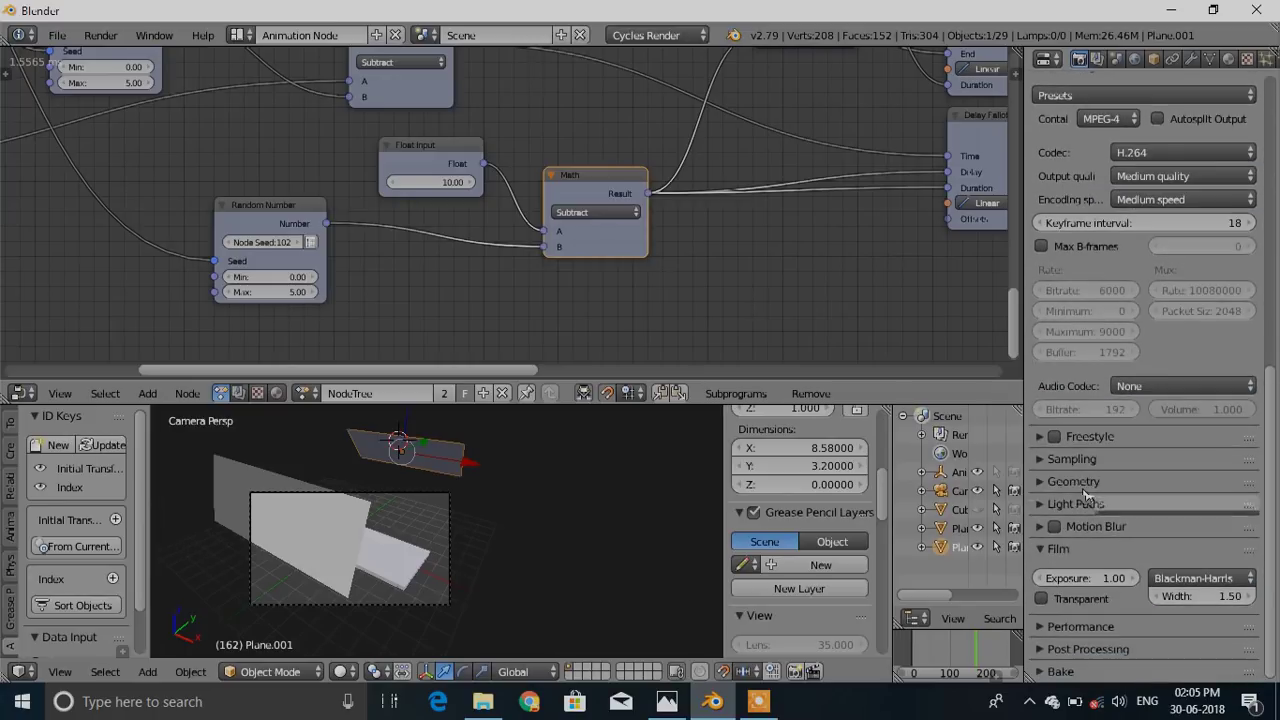
click(1070, 459)
click(1203, 552)
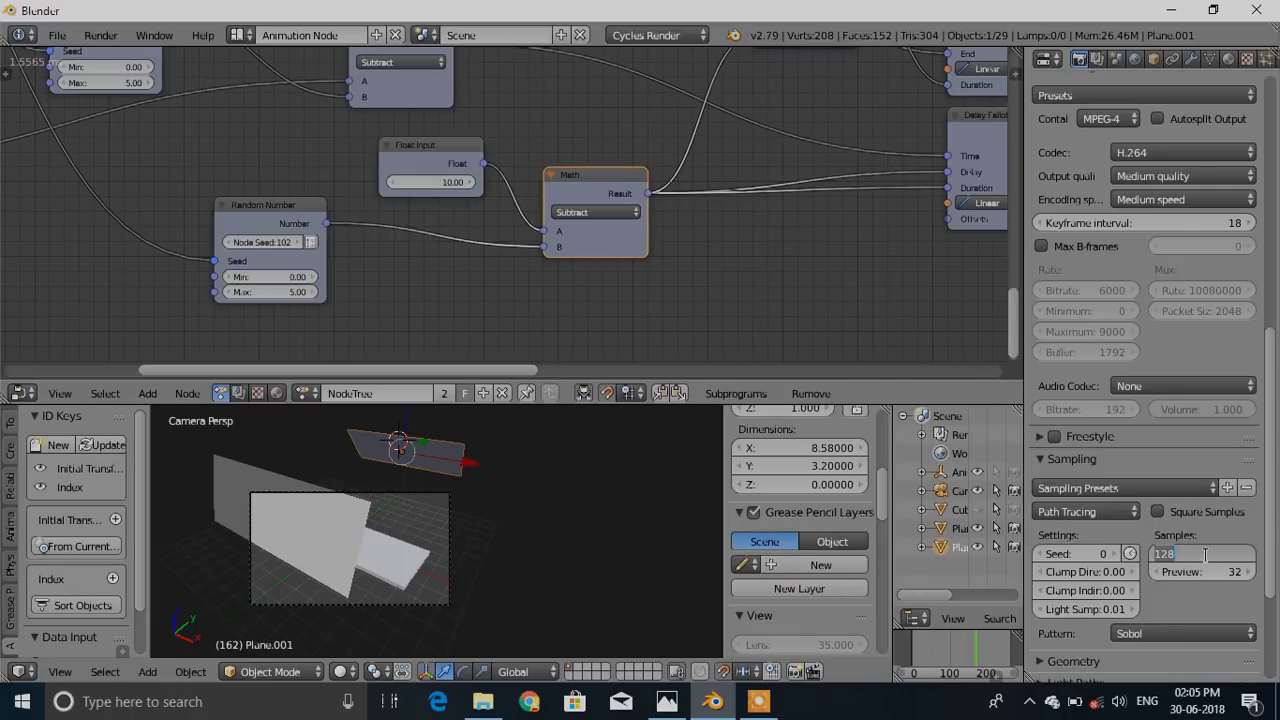
text(4)
key(Return)
scroll(1115, 275, up, 4)
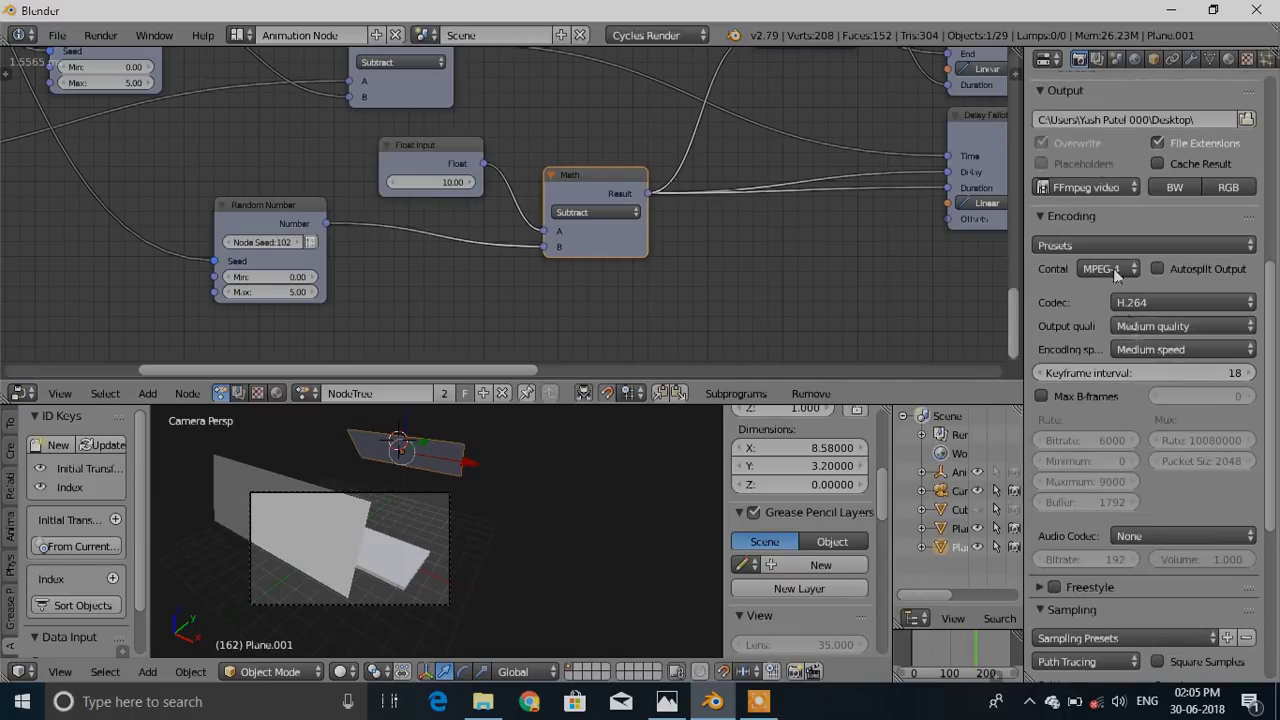
Expand the render layer's Denoising settings and toggle the animated seed option in the Sampling settings
click(1095, 60)
click(1038, 456)
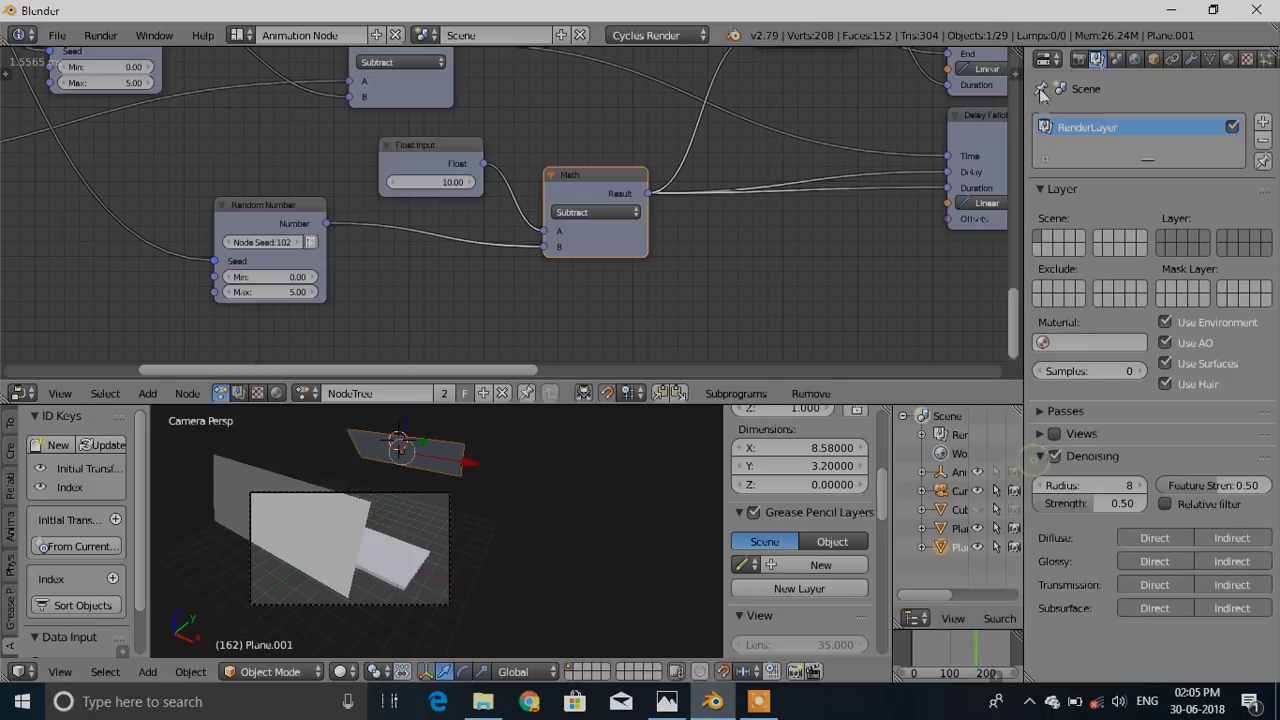
click(1079, 59)
scroll(1111, 561, down, 5)
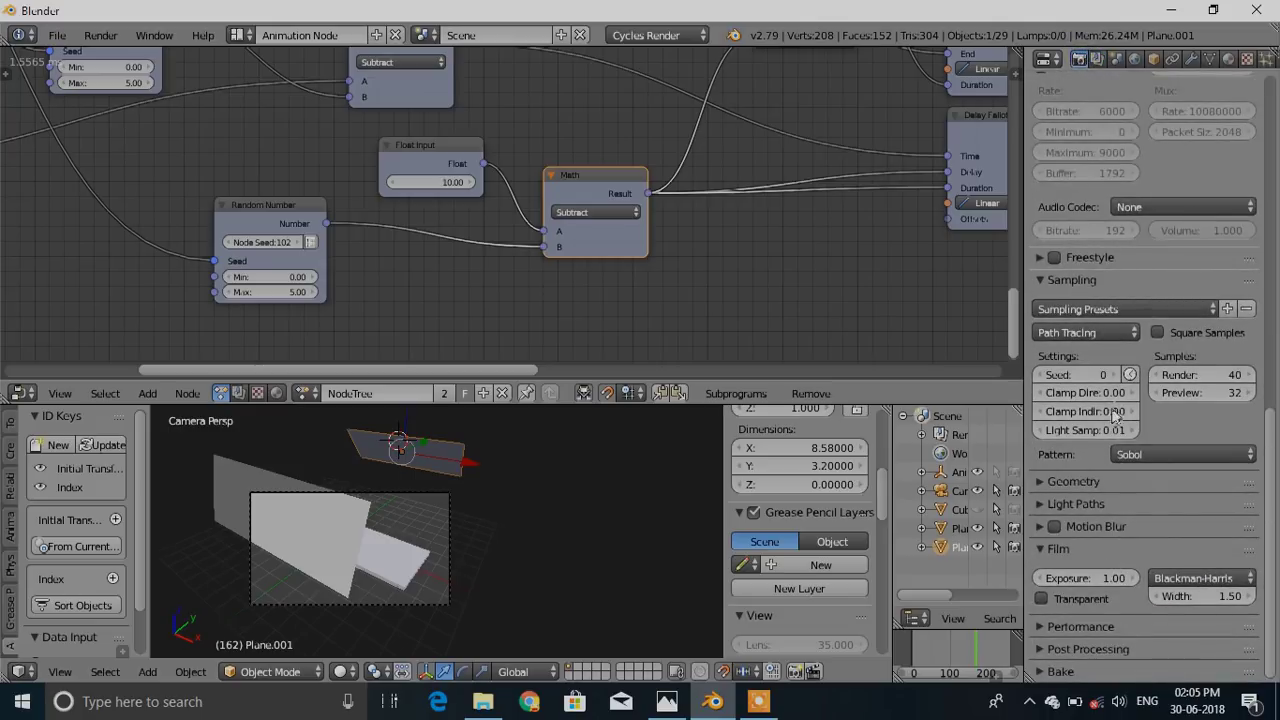
click(1129, 375)
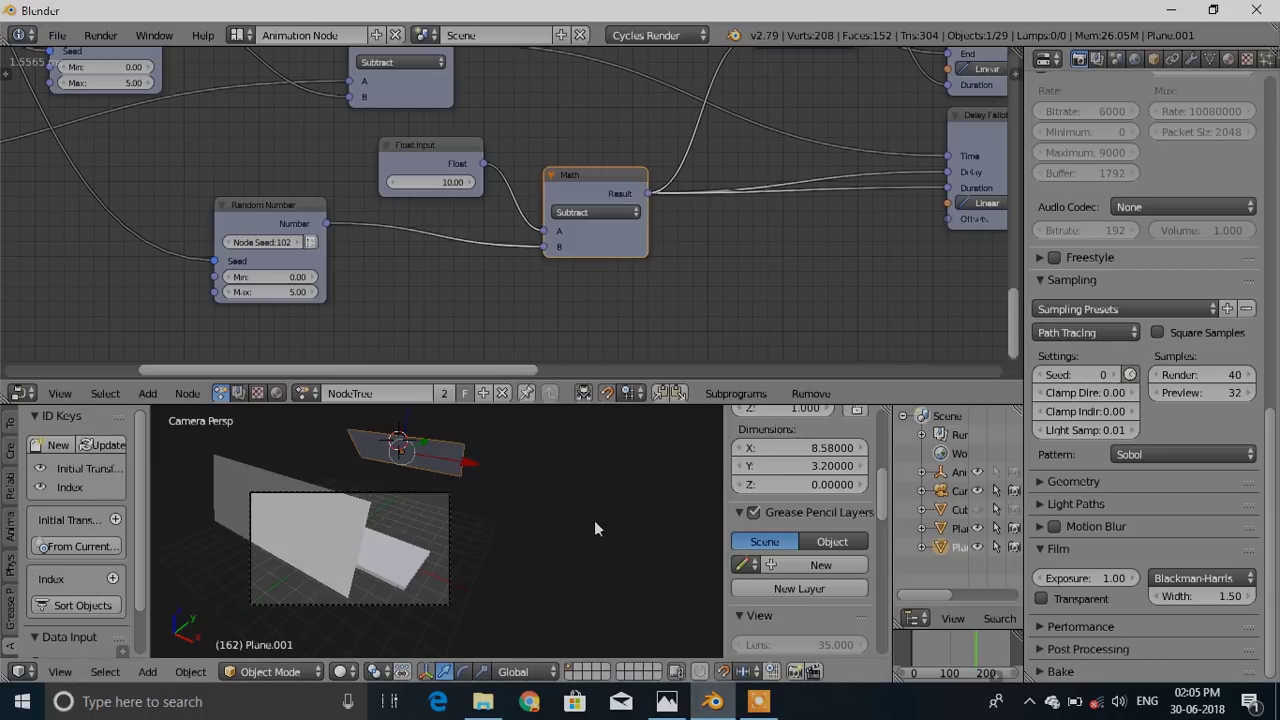
Scrub through the animation to find where the flipping ends and set the End Frame to 90
drag(962, 649, 910, 653)
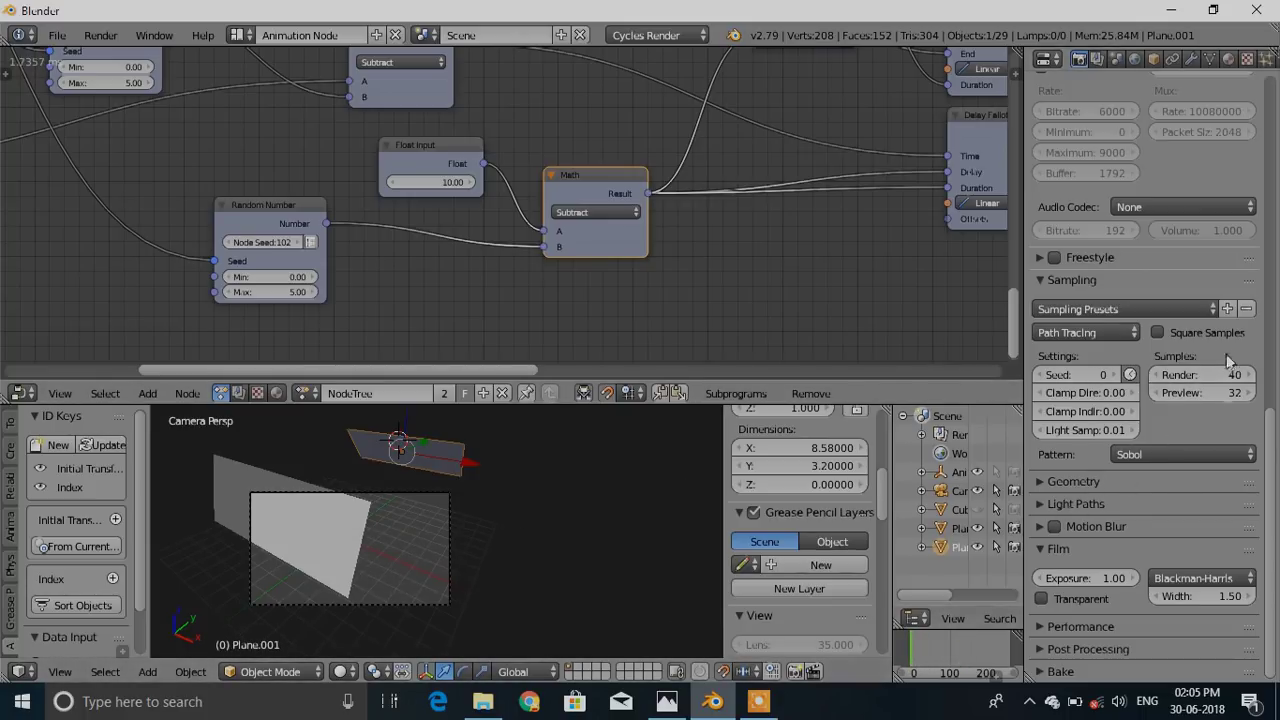
scroll(1214, 328, up, 15)
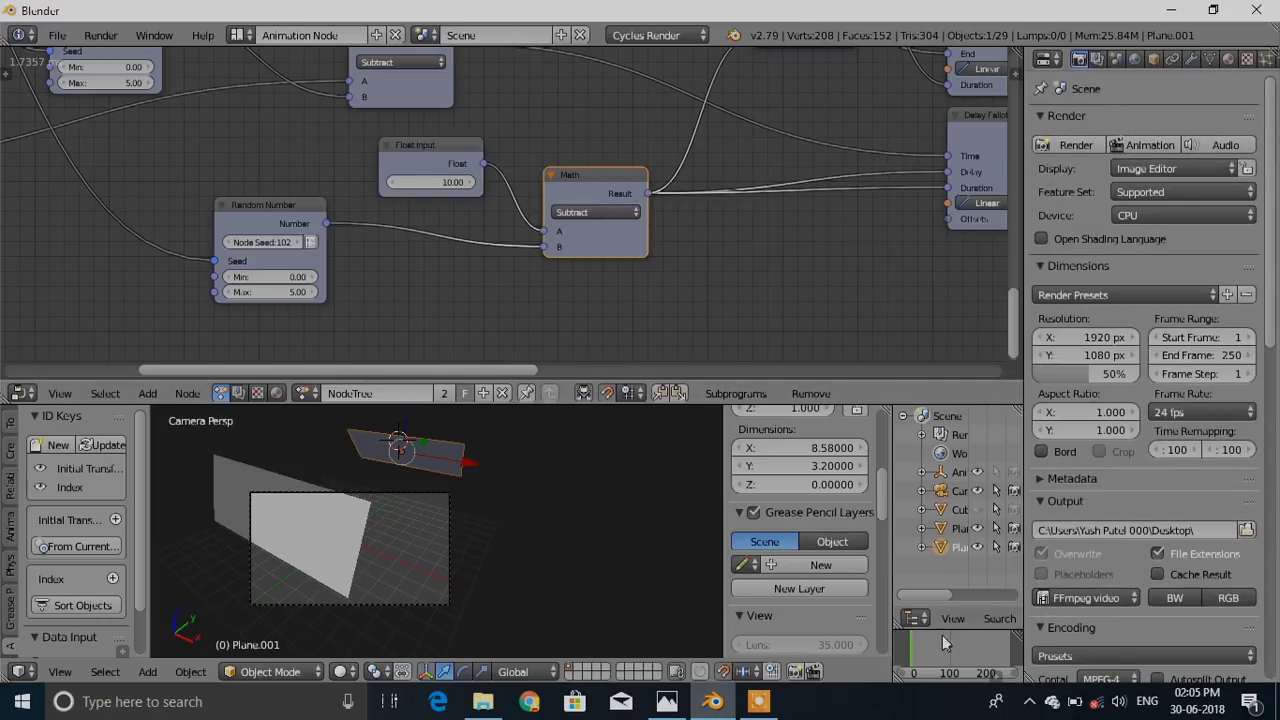
drag(913, 648, 948, 641)
click(1193, 357)
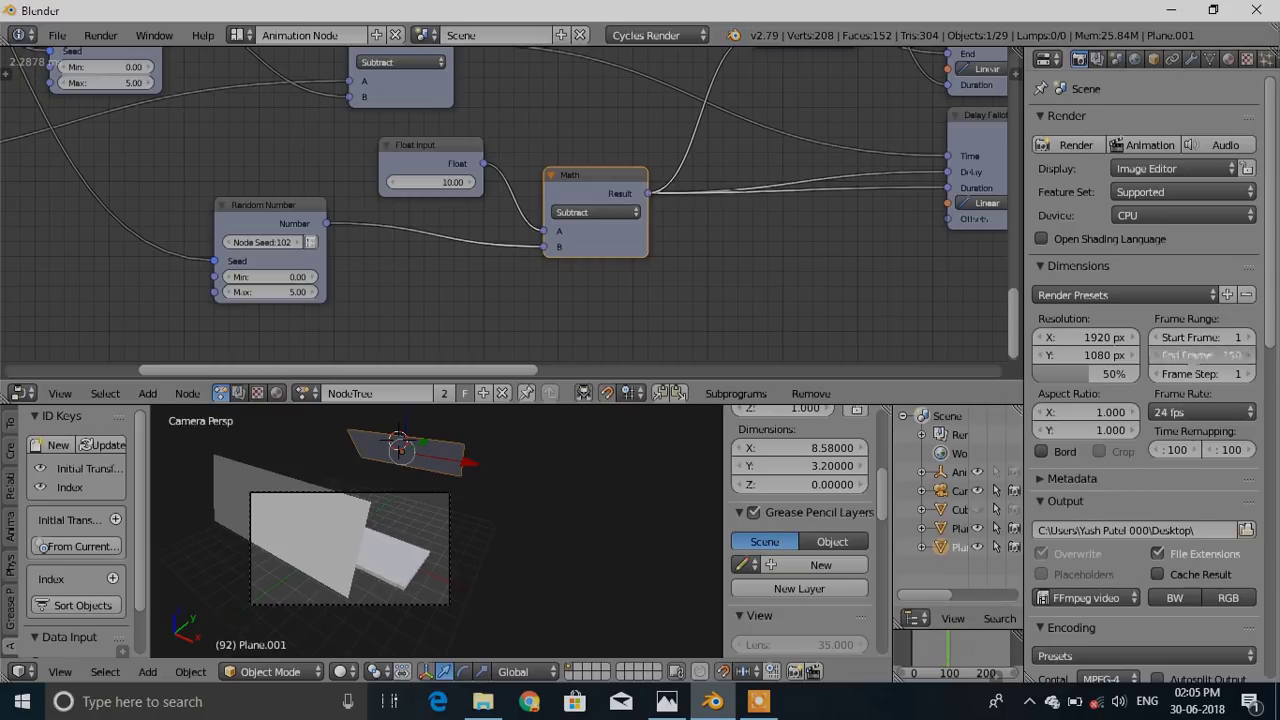
key(Return)
Recheck the last flipping frames on the timeline and set the End Frame to 95
drag(937, 655, 947, 660)
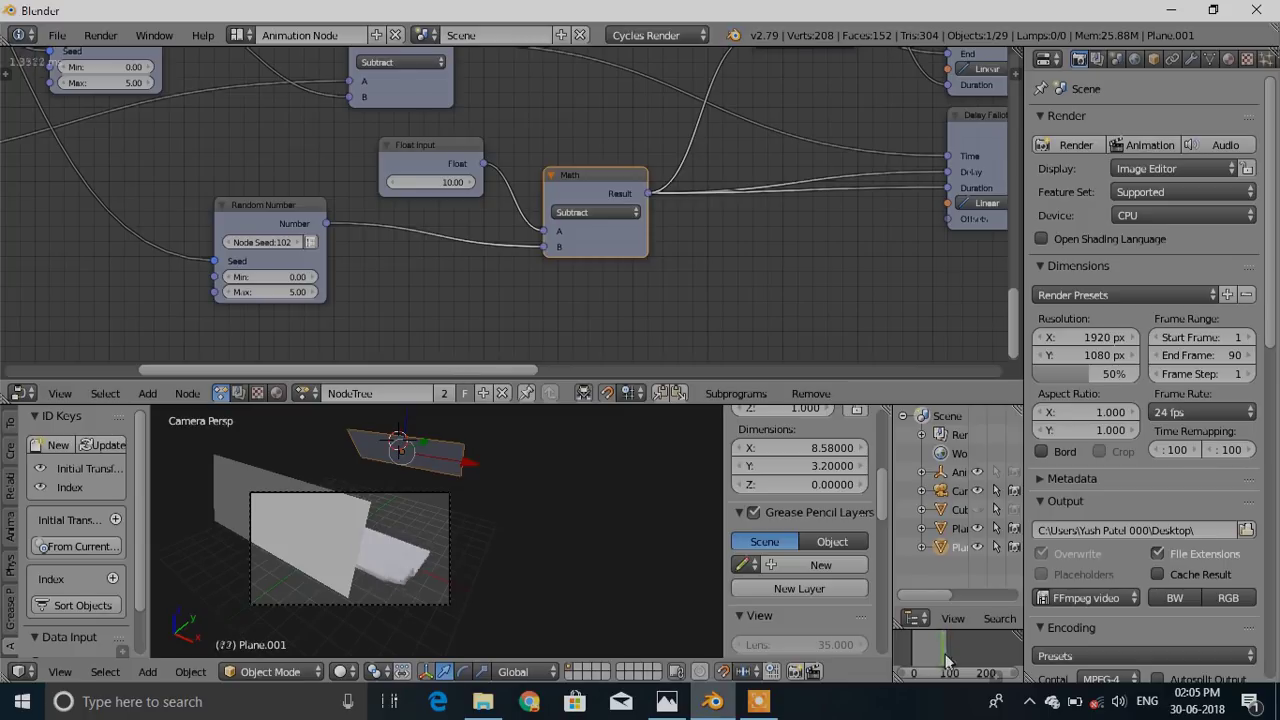
click(1215, 356)
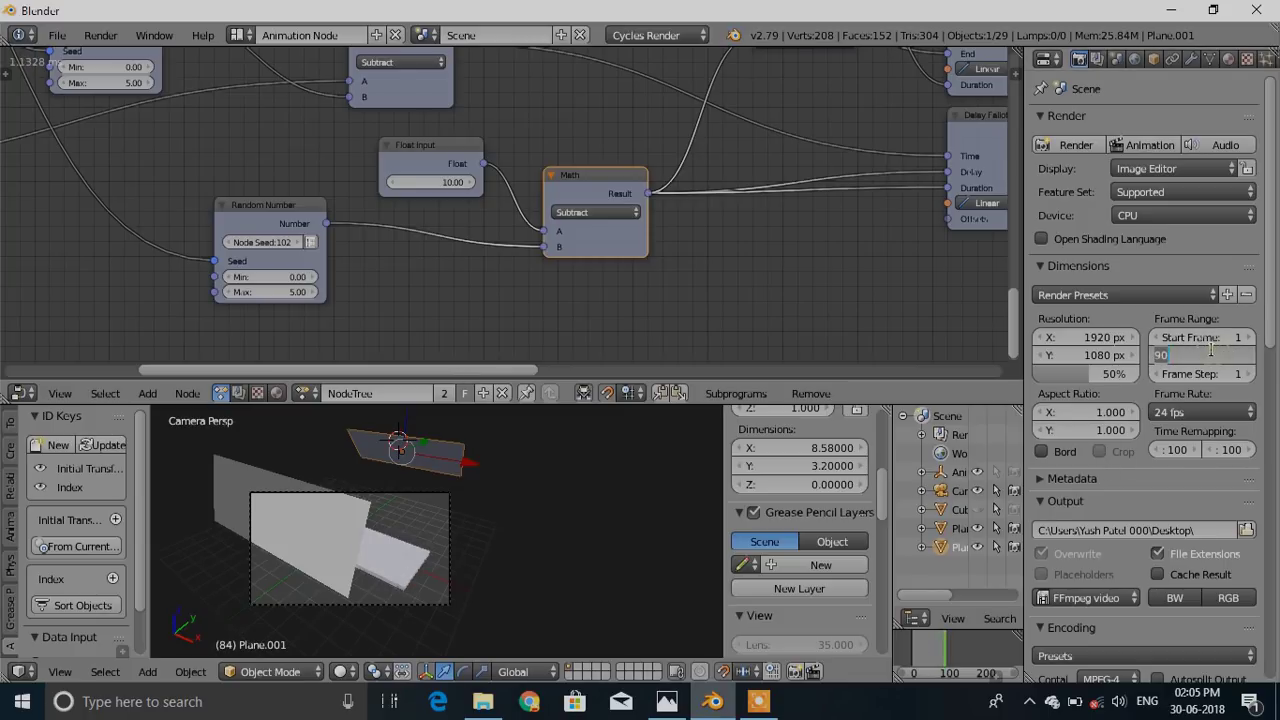
text(95)
key(Return)
Set the render resolution to 1280 by 720 px
scroll(1215, 373, down, 4)
scroll(1215, 373, up, 4)
click(1098, 337)
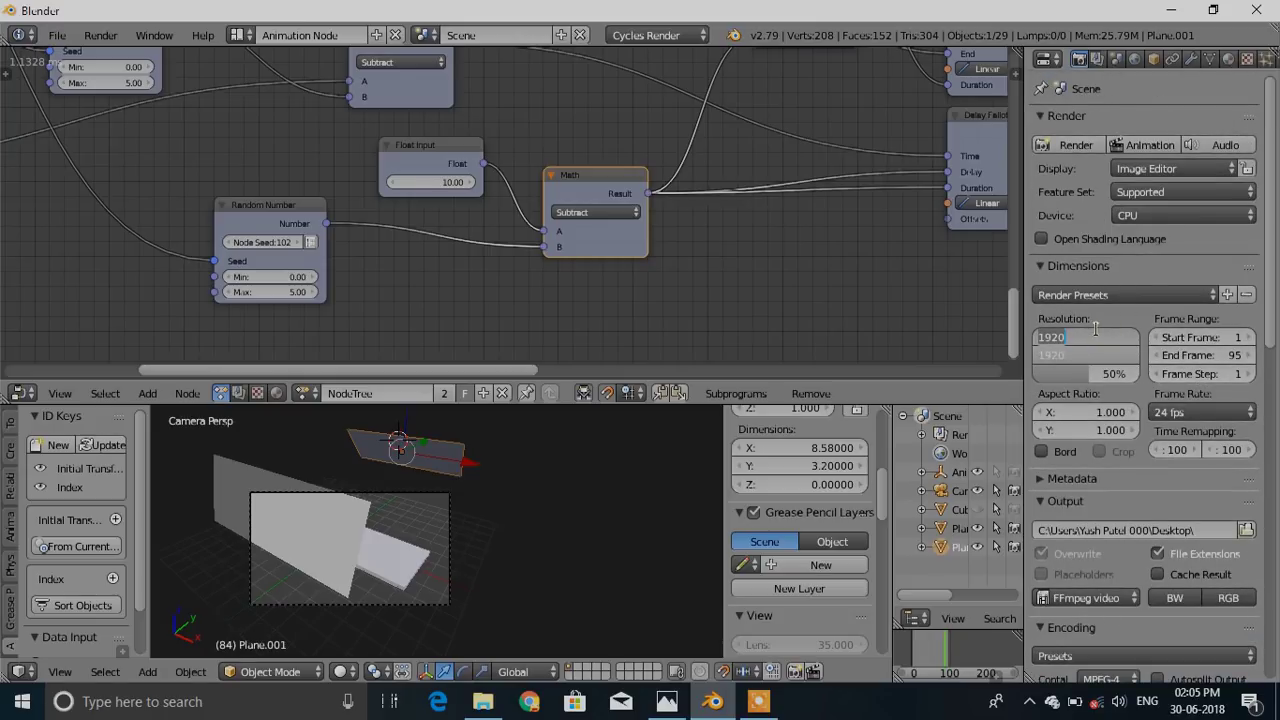
key(Return)
drag(1104, 358, 1088, 358)
click(1081, 354)
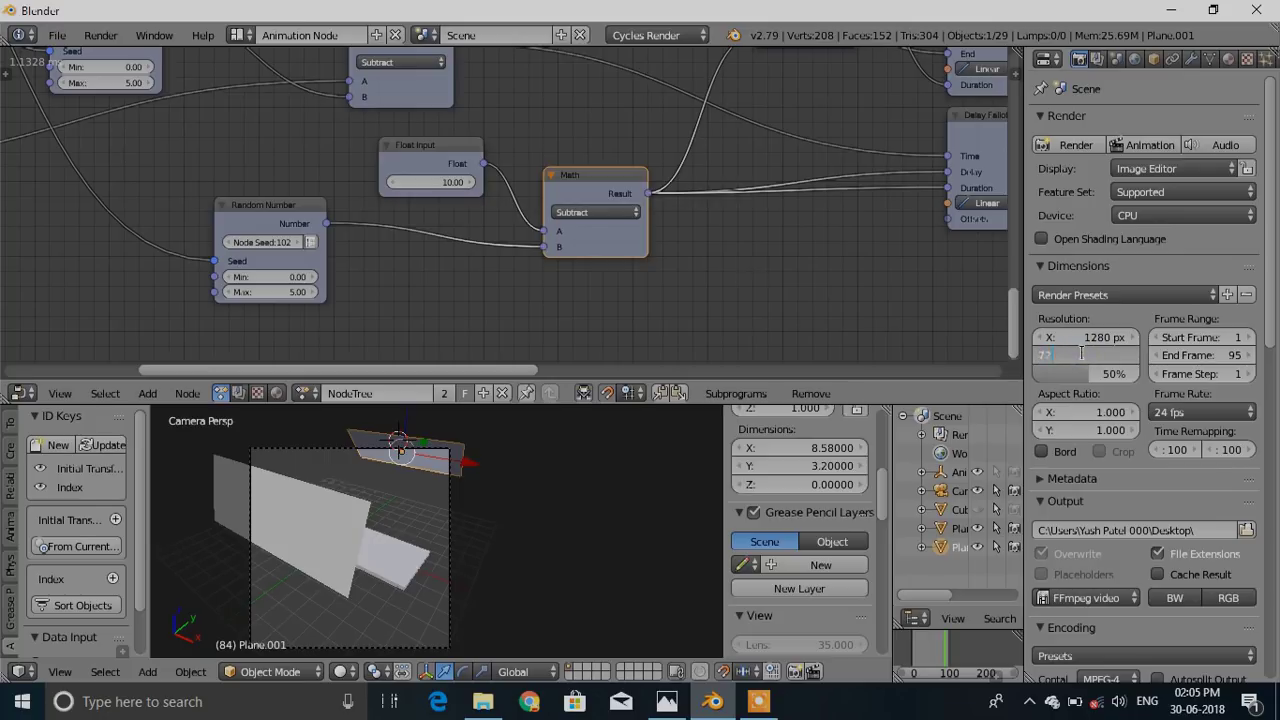
key(Return)
scroll(1085, 356, down, 1)
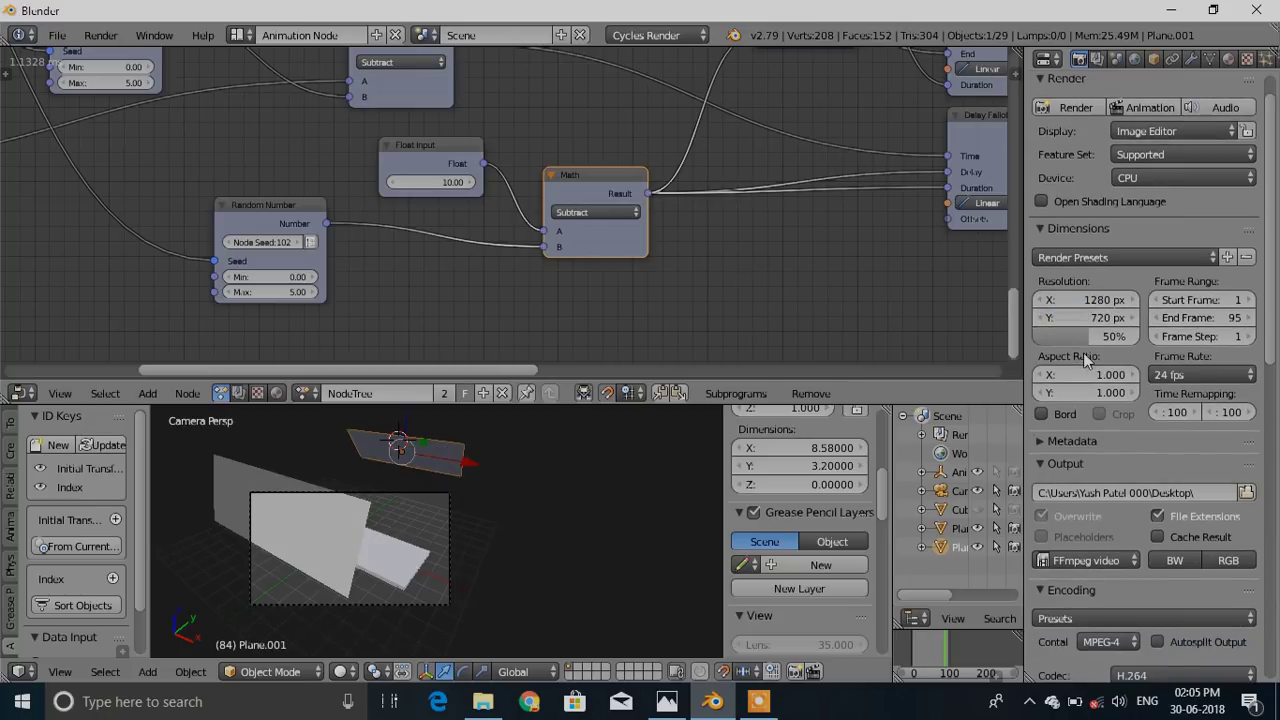
Check the tiles through the camera and look over the encoding and sampling settings before rendering
key(KP_0)
key(KP_0)
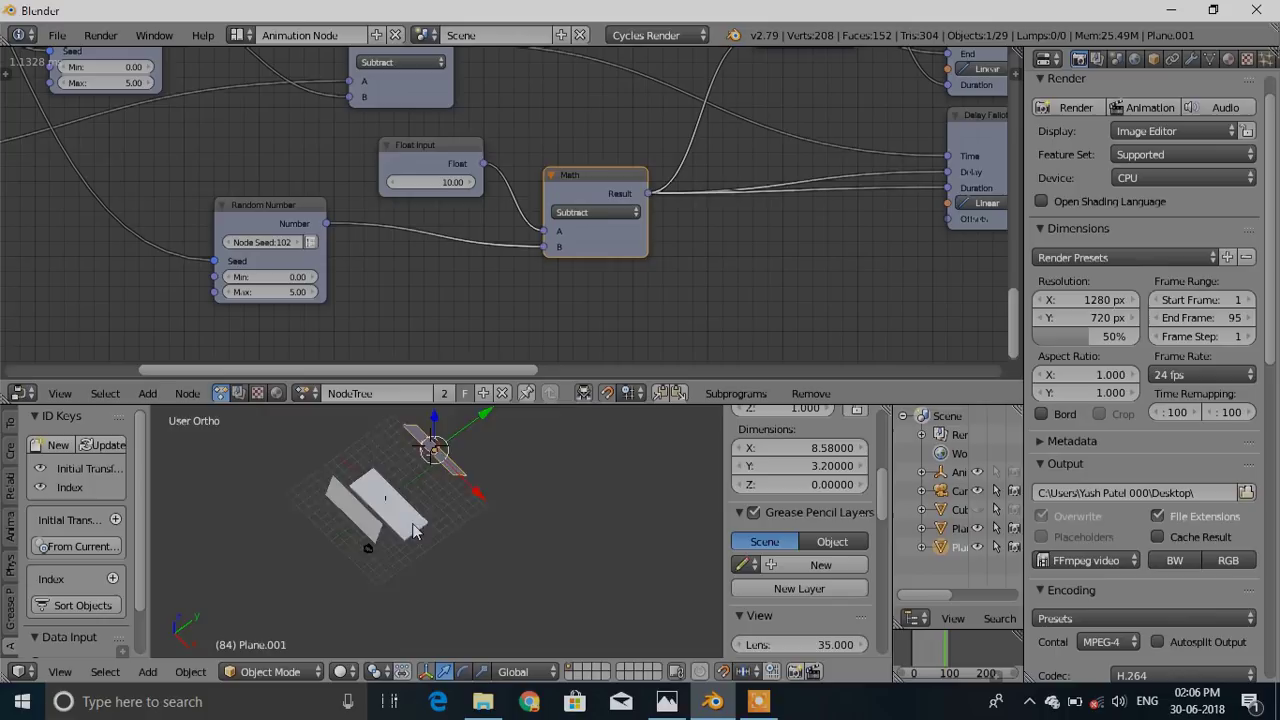
key(shift+z)
key(shift+z)
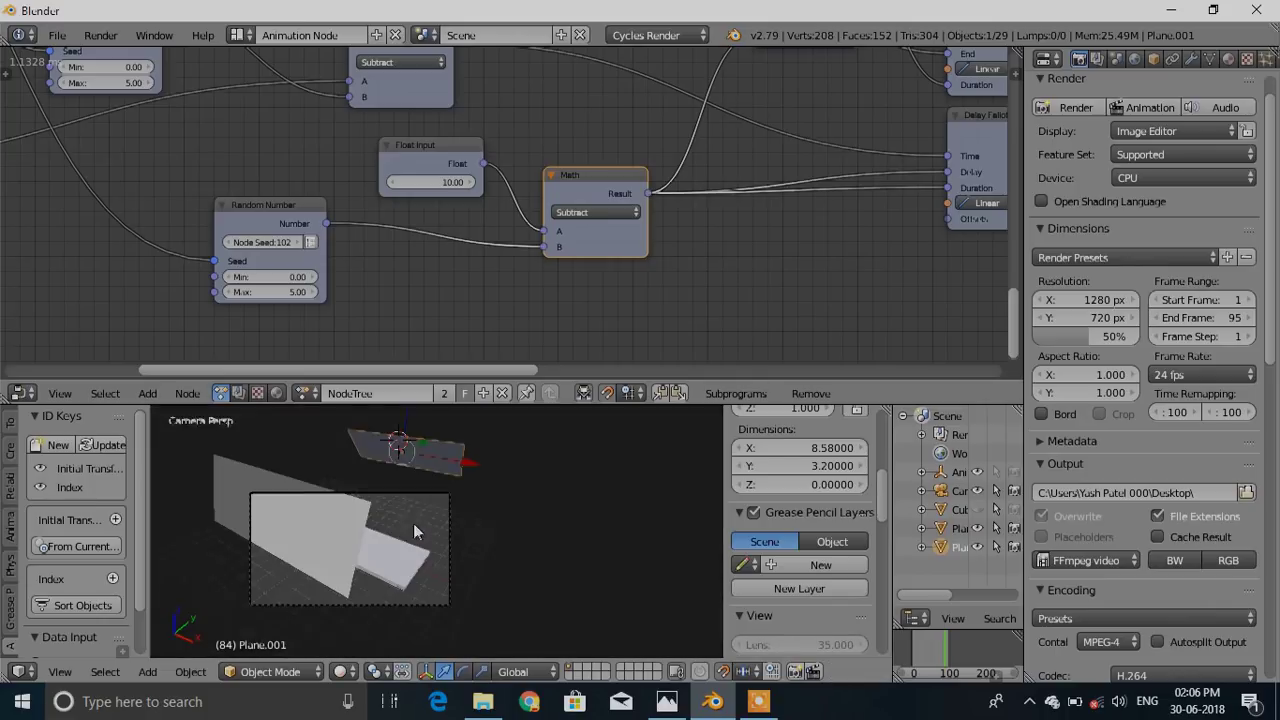
scroll(1085, 490, down, 18)
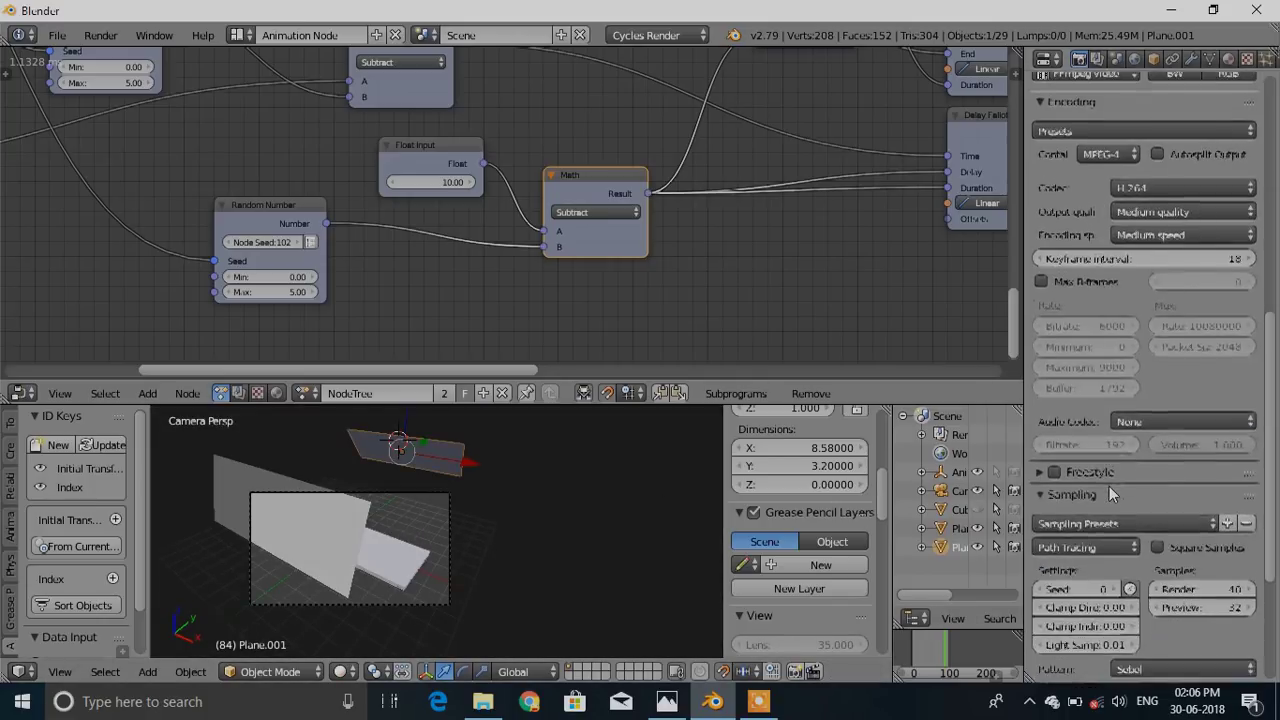
scroll(1109, 486, up, 20)
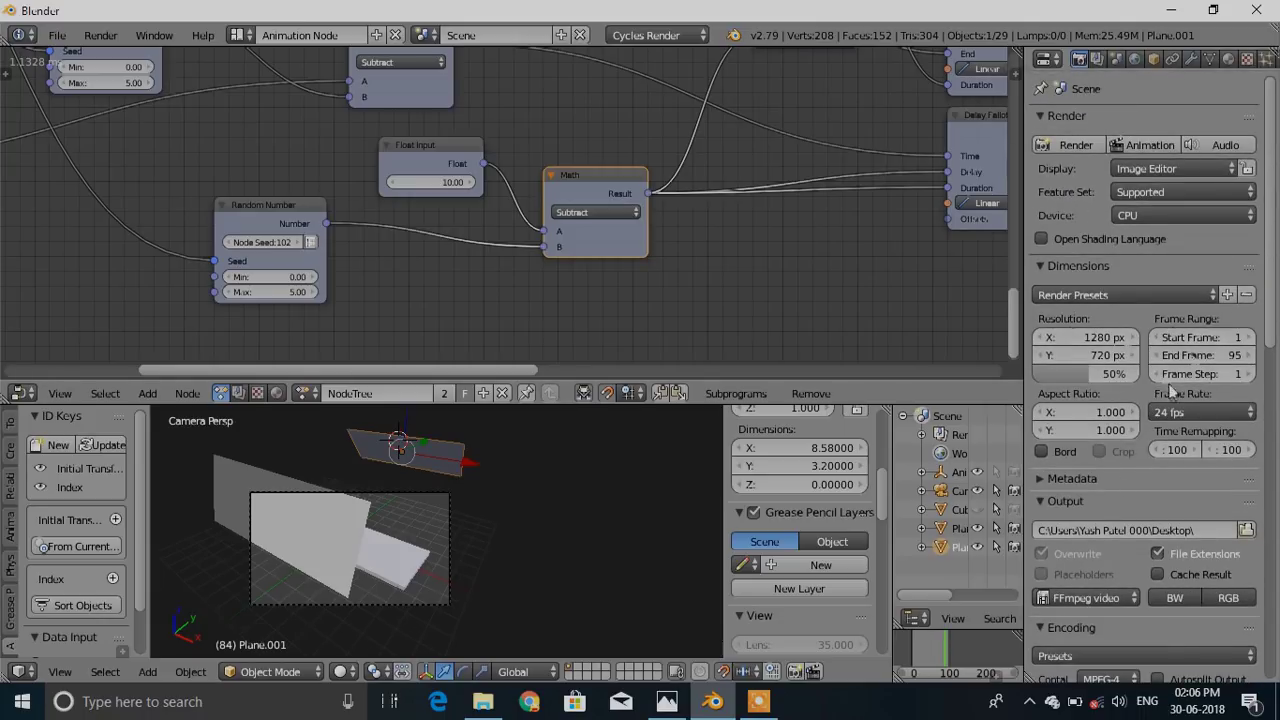
Render the full animation from frame 1 to 95
click(1100, 60)
click(1116, 59)
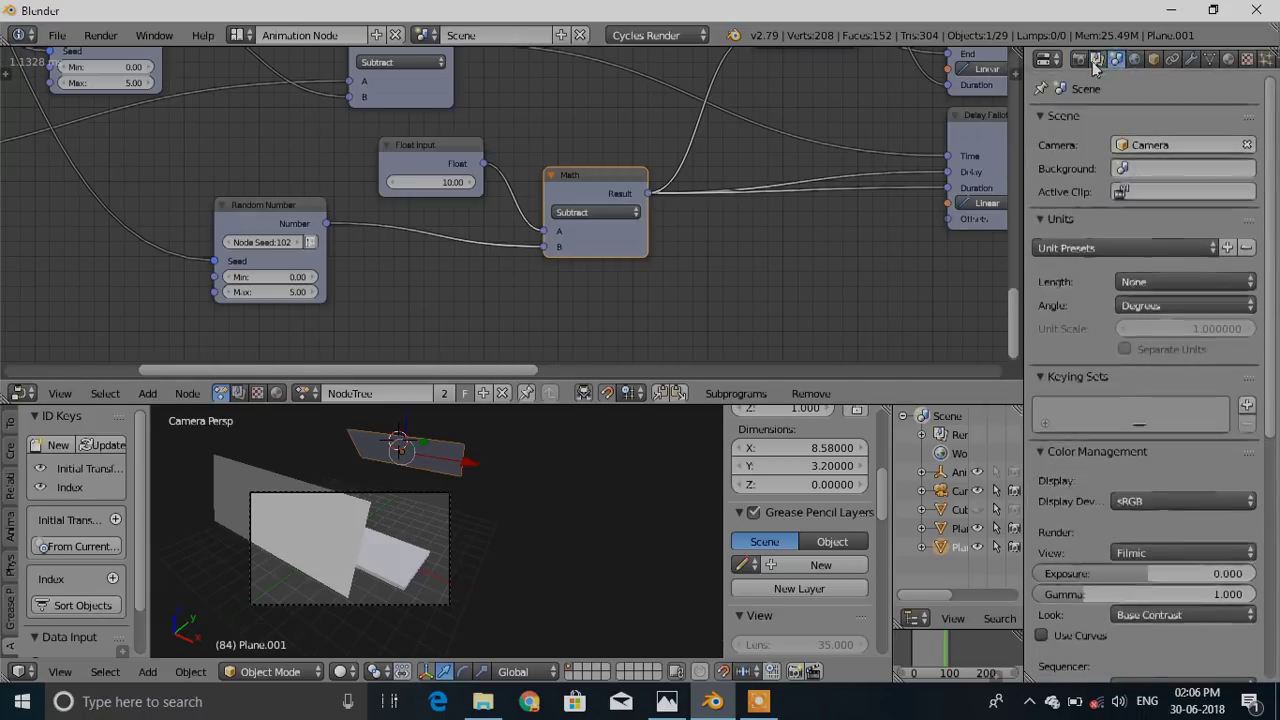
click(1082, 61)
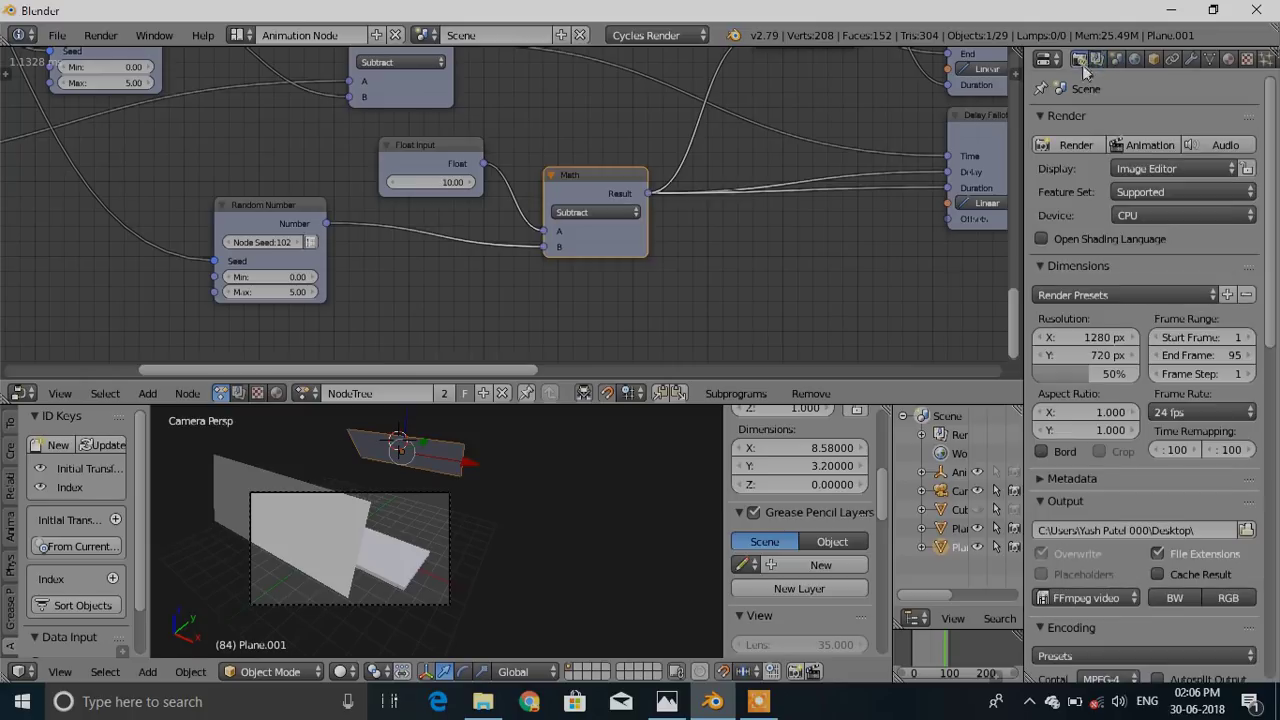
click(1140, 146)
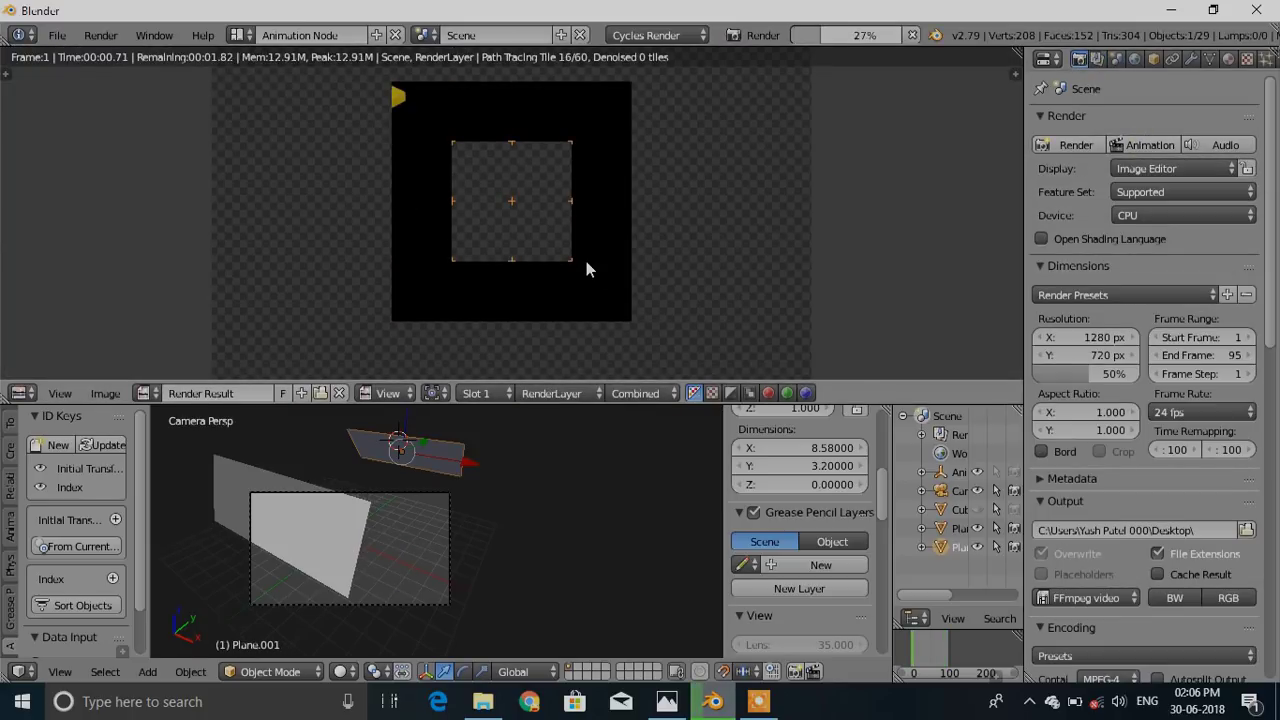
scroll(586, 268, down, 1)
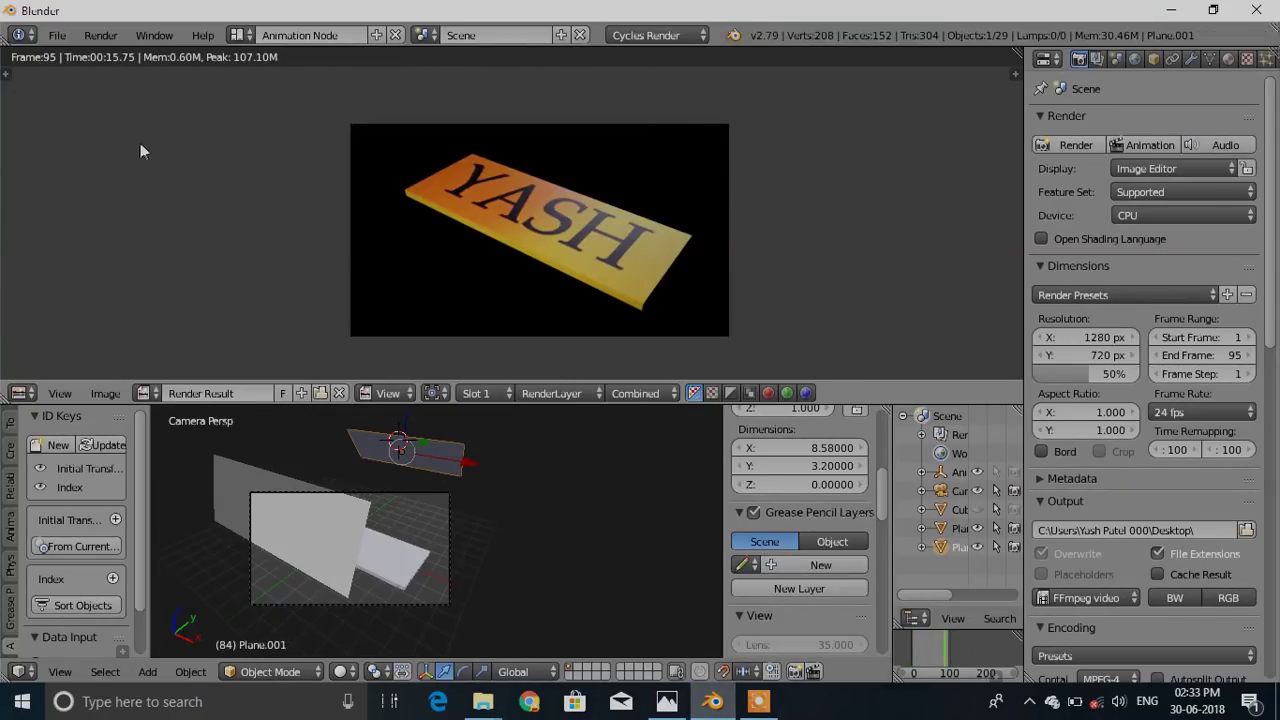
Play the rendered animation and move the player window to a clear spot over the render result
click(57, 35)
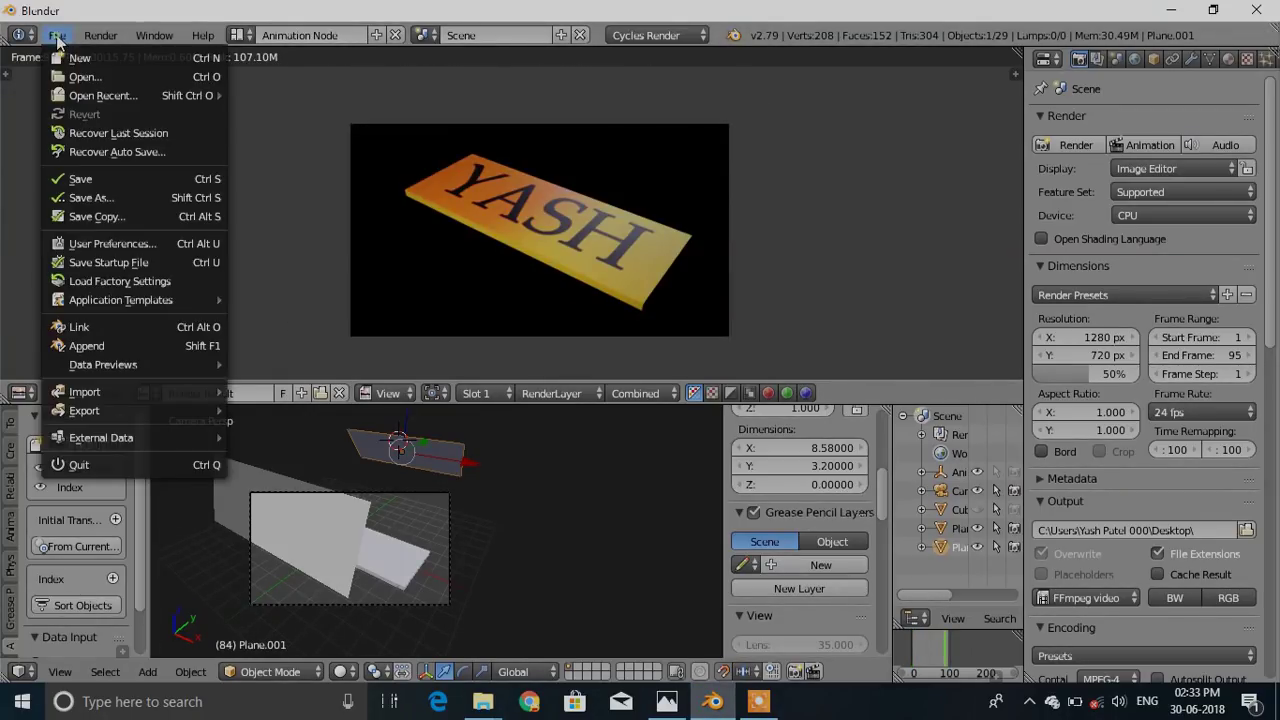
mouse_move(100, 35)
click(146, 187)
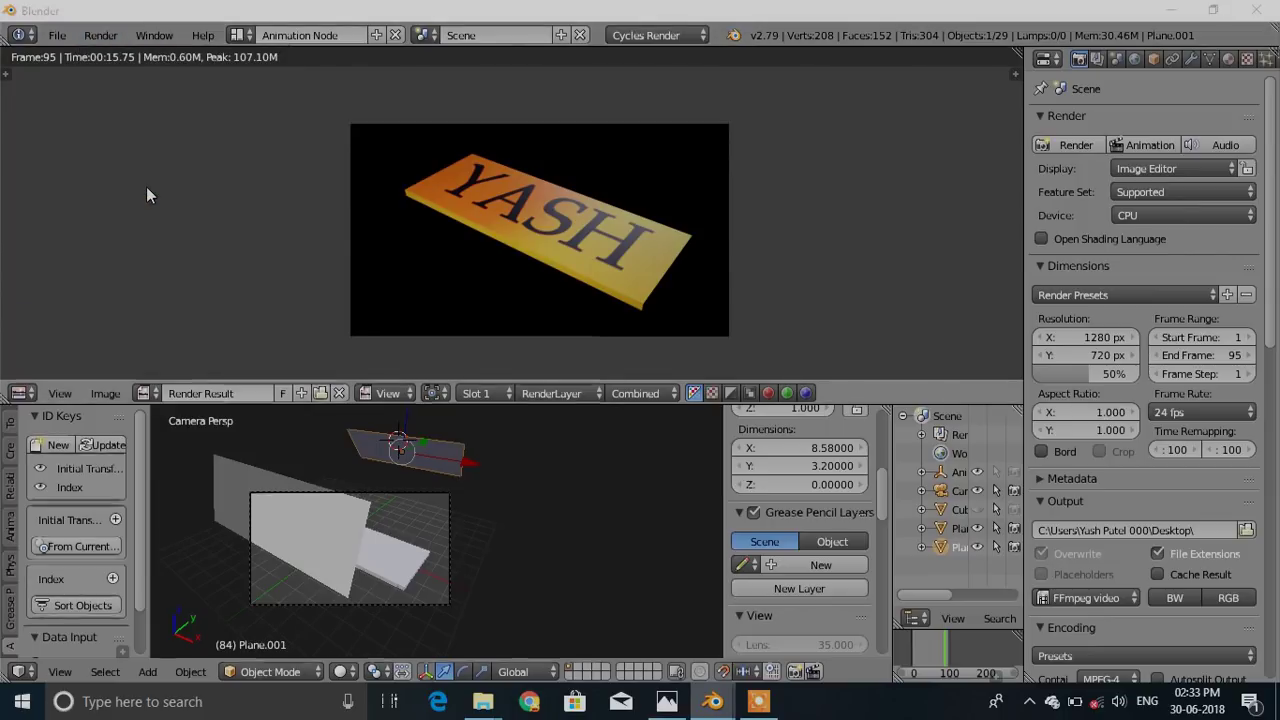
drag(343, 325, 464, 187)
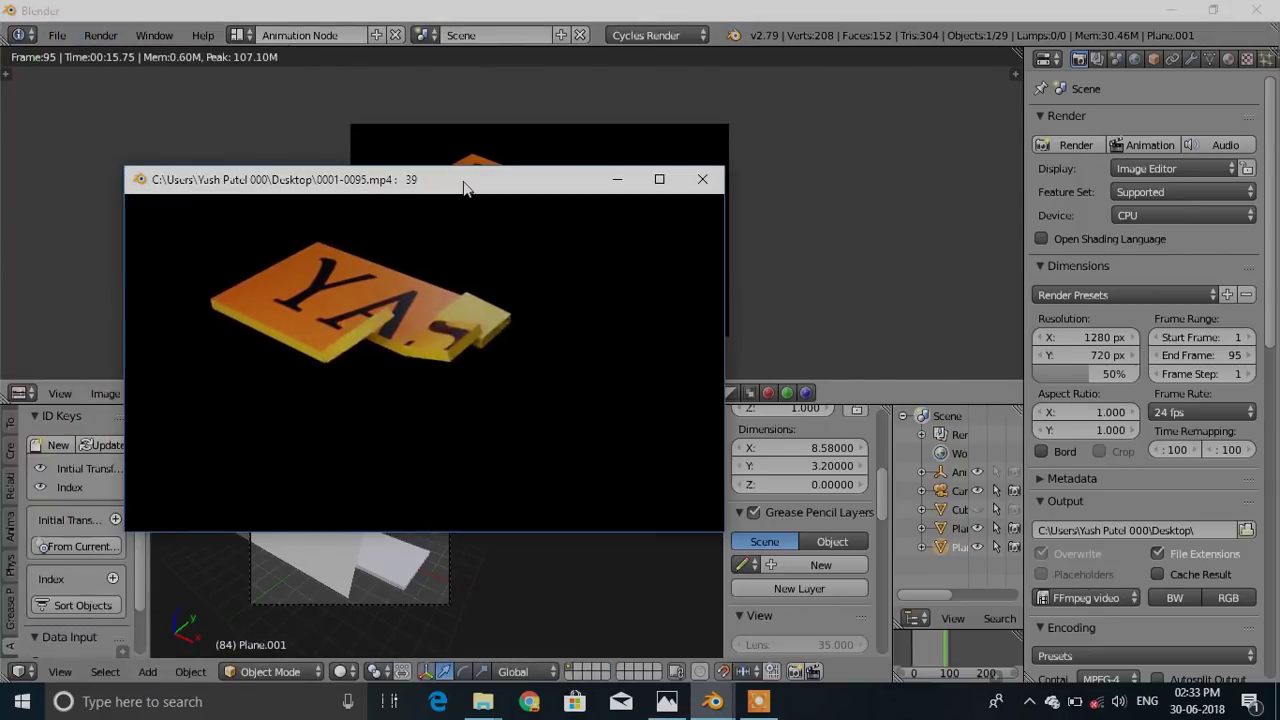